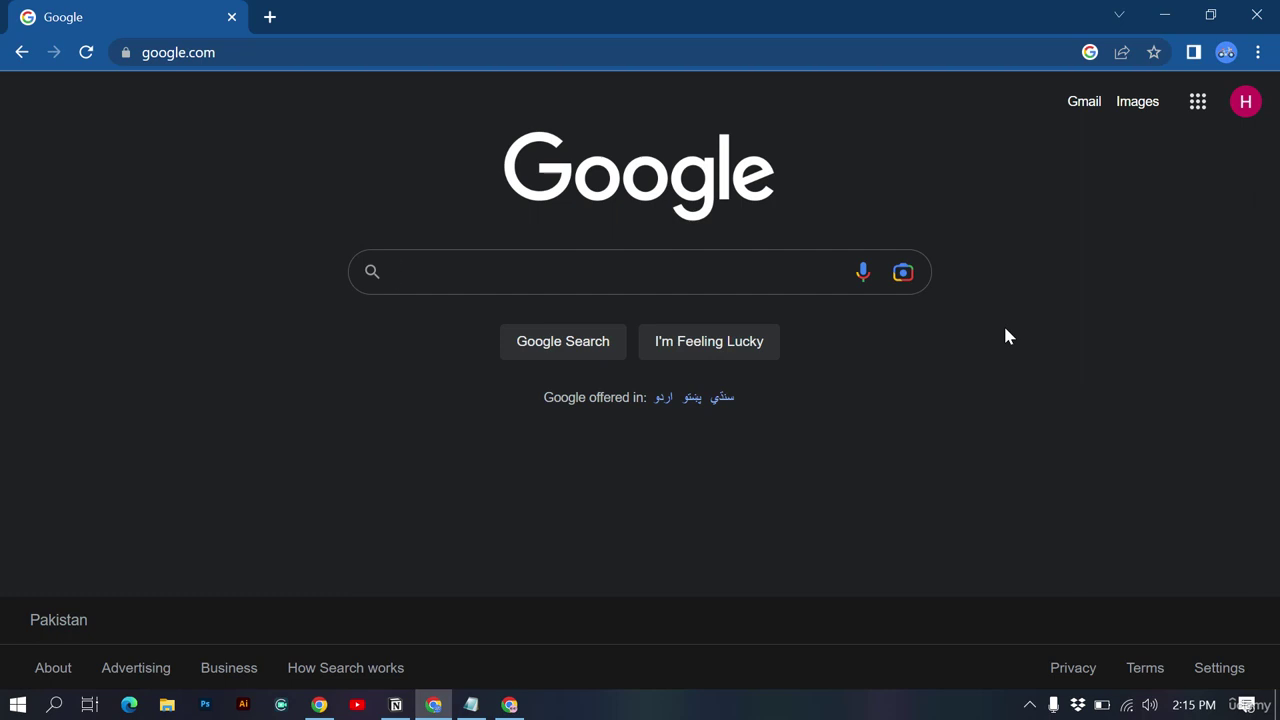
Step: Search Google for "dall e 2" and launch the DALL·E web app from OpenAI's product page
type("dall e 2")
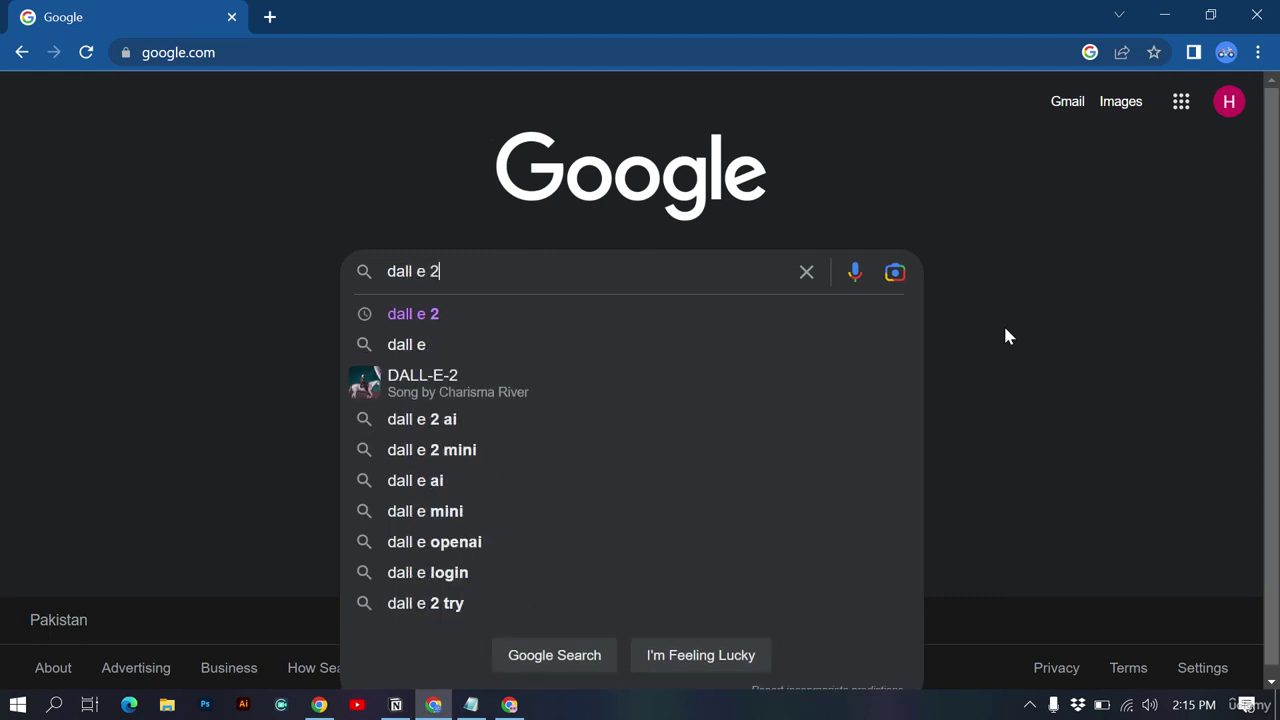
key("Return")
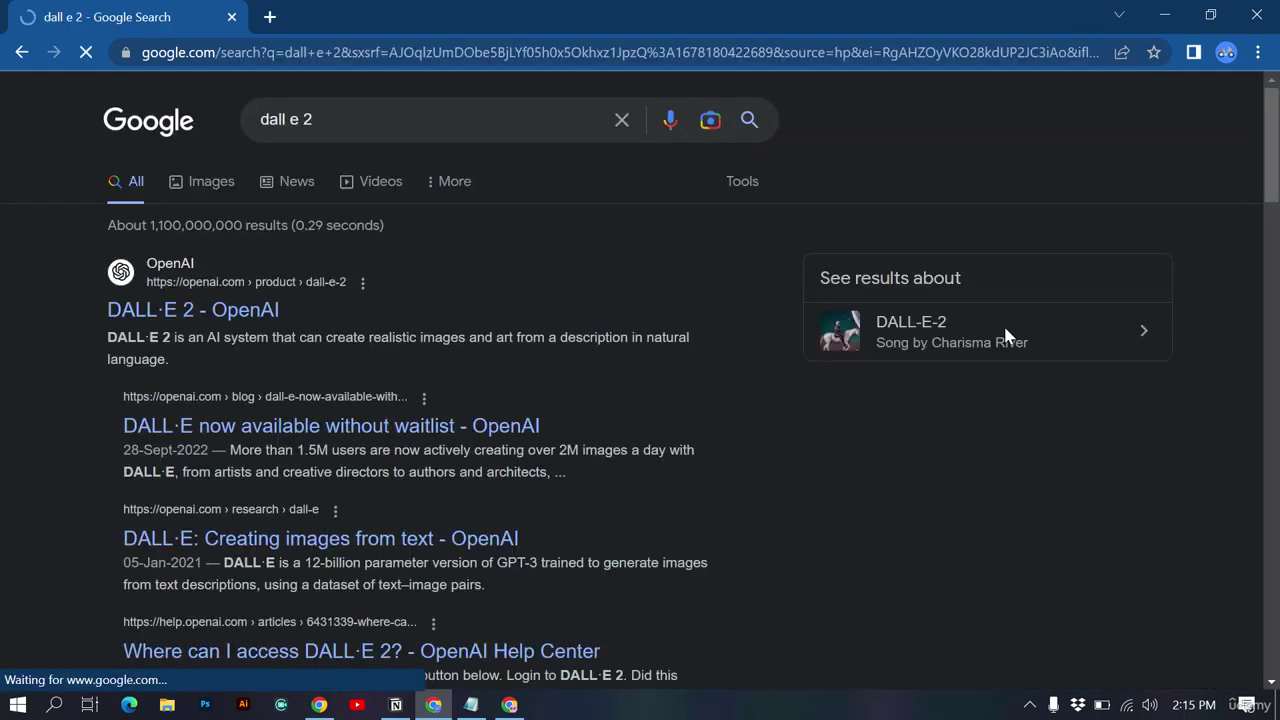
left_click(205, 300)
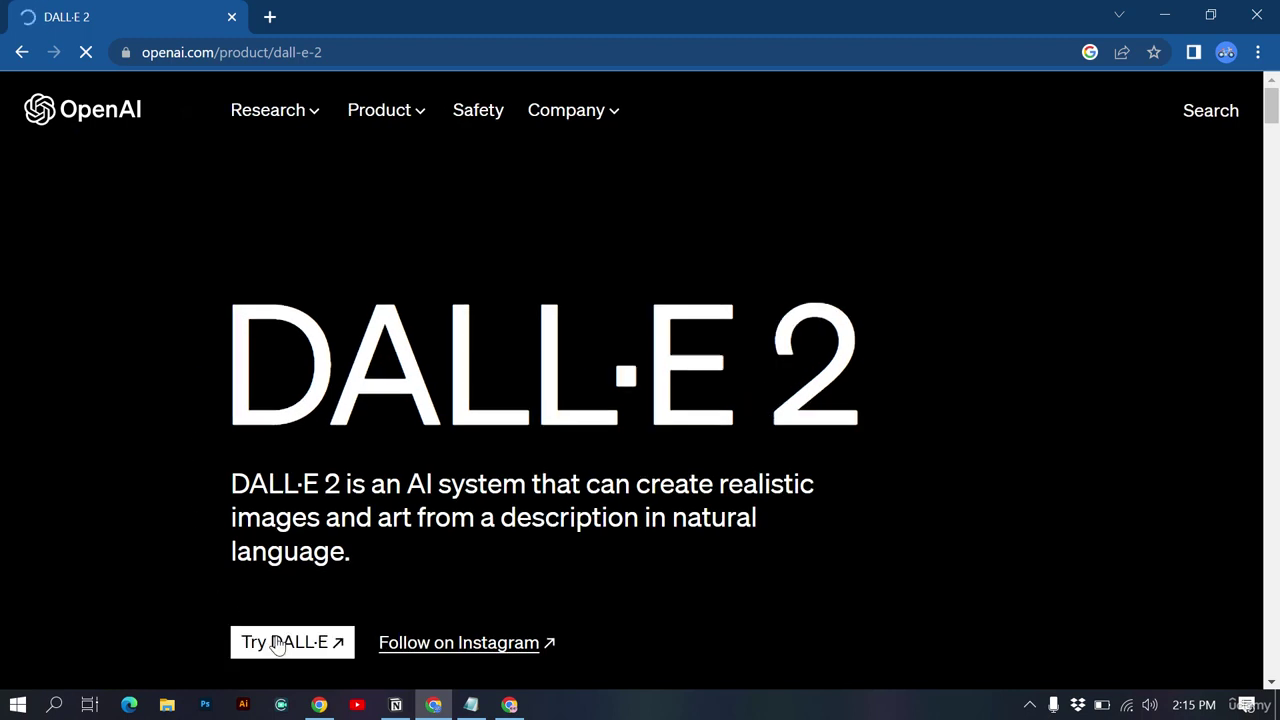
scroll(274, 631, "down", 2)
left_click(270, 490)
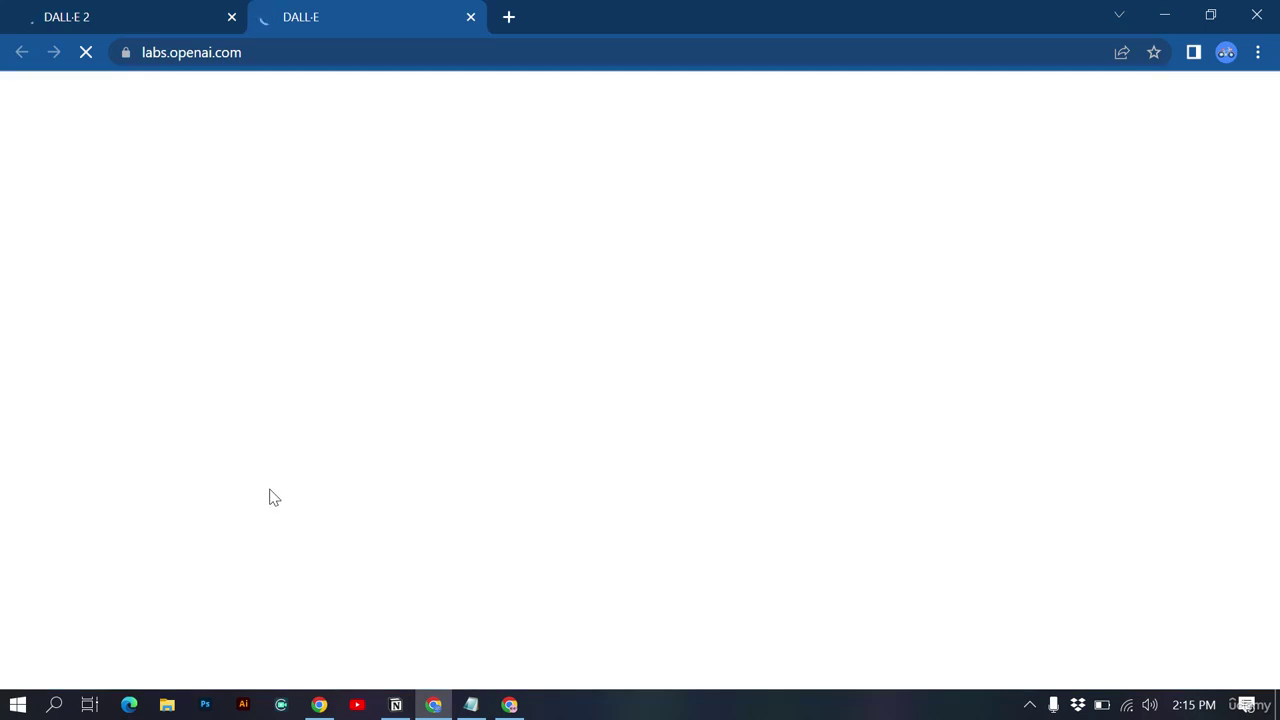
Step: Sign in to OpenAI with the existing Google account
left_click(128, 10)
left_click(396, 10)
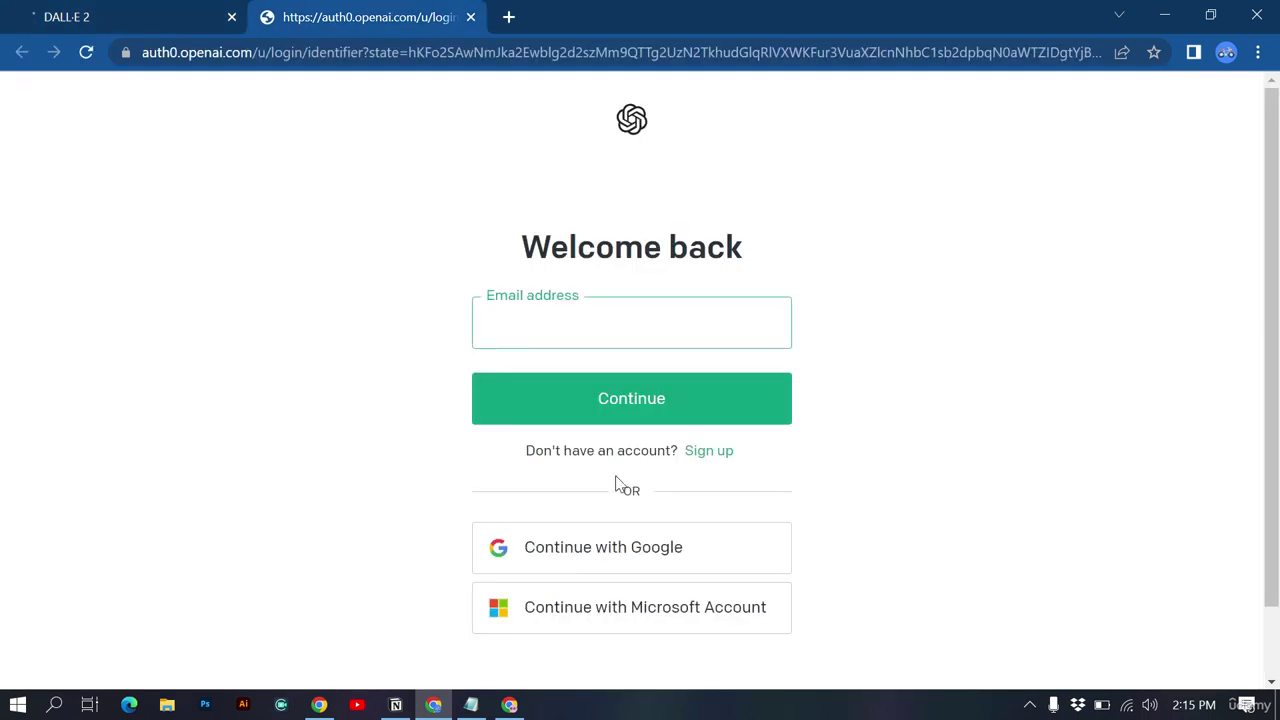
left_click(564, 549)
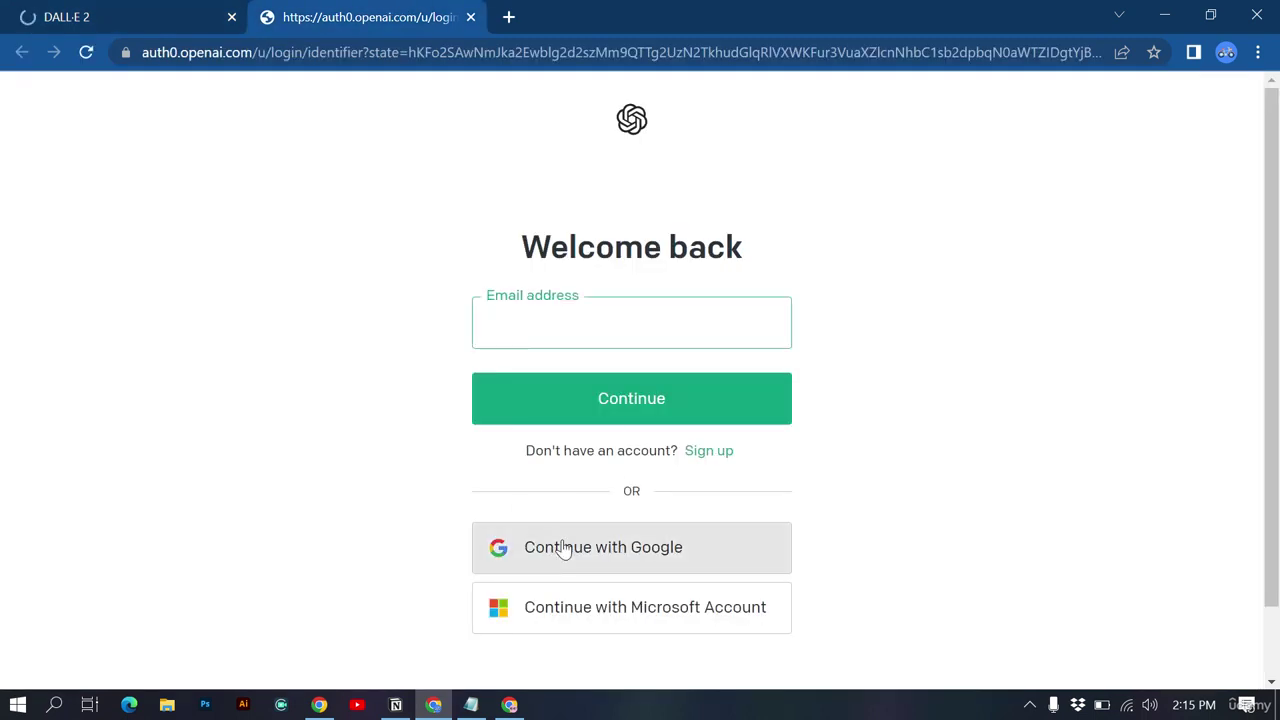
left_click(564, 549)
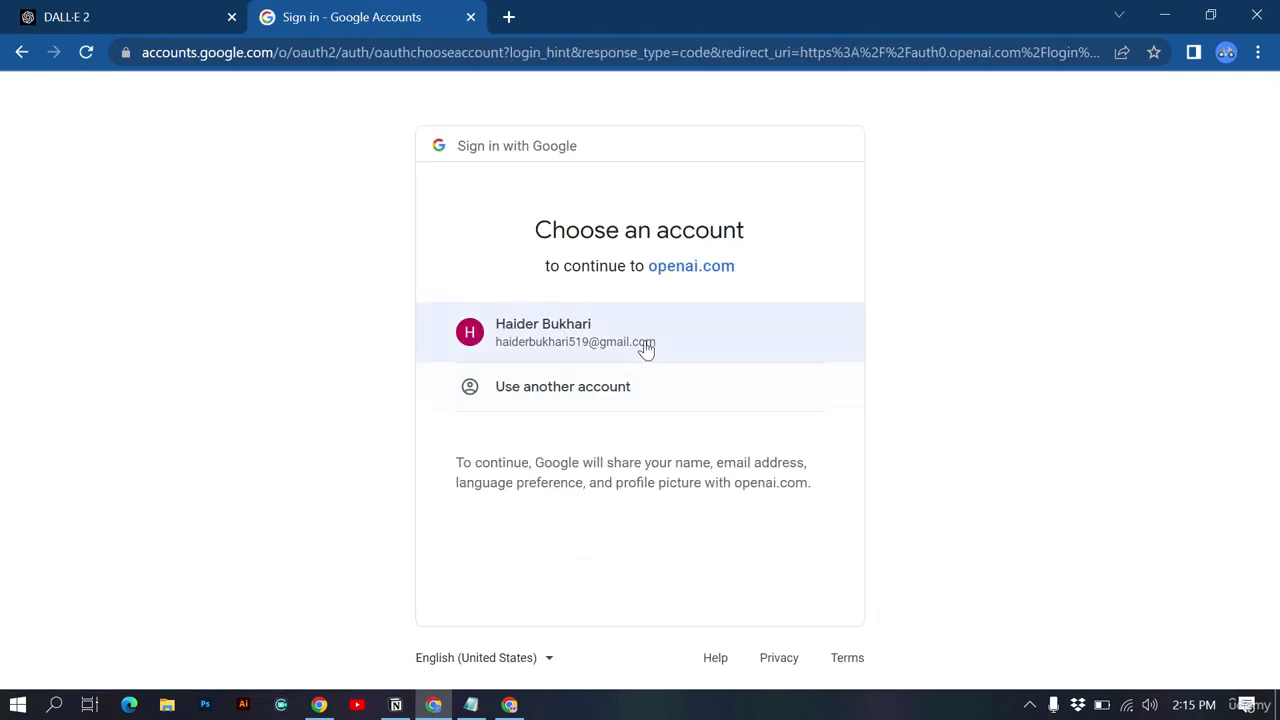
left_click(644, 342)
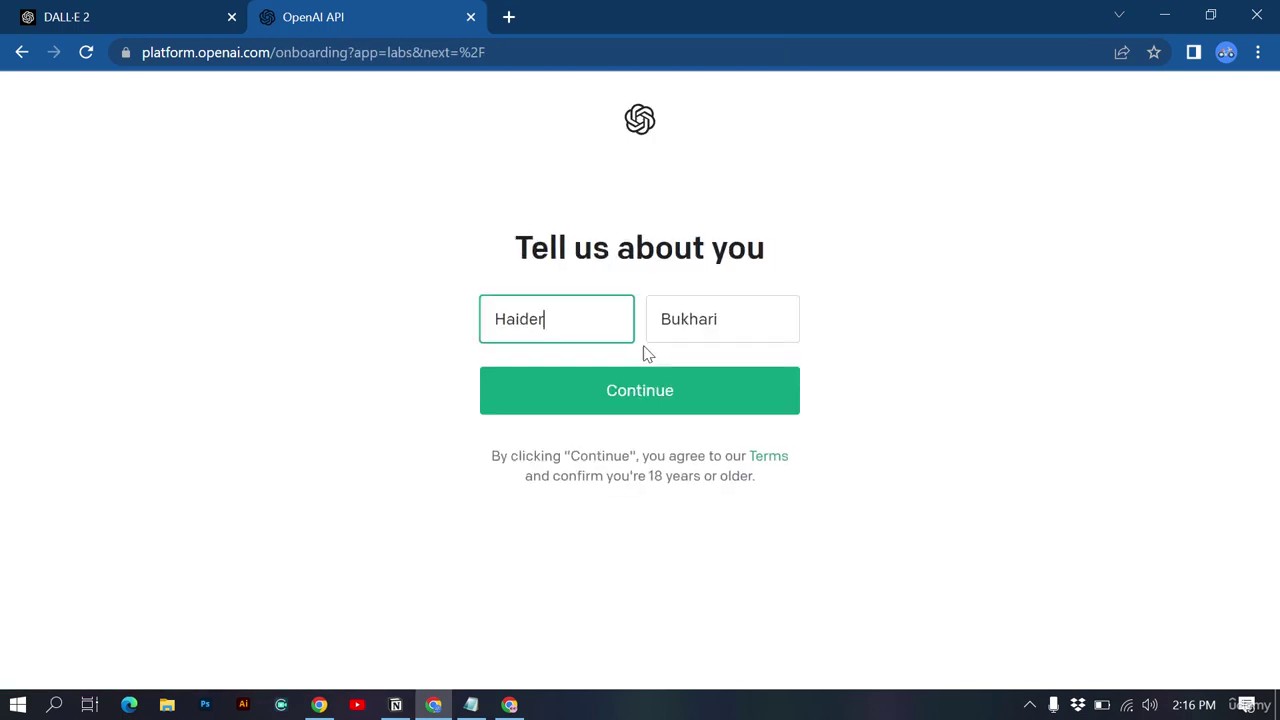
Step: Submit the prefilled first and last name and make the phone number field ready for entry
left_click(643, 409)
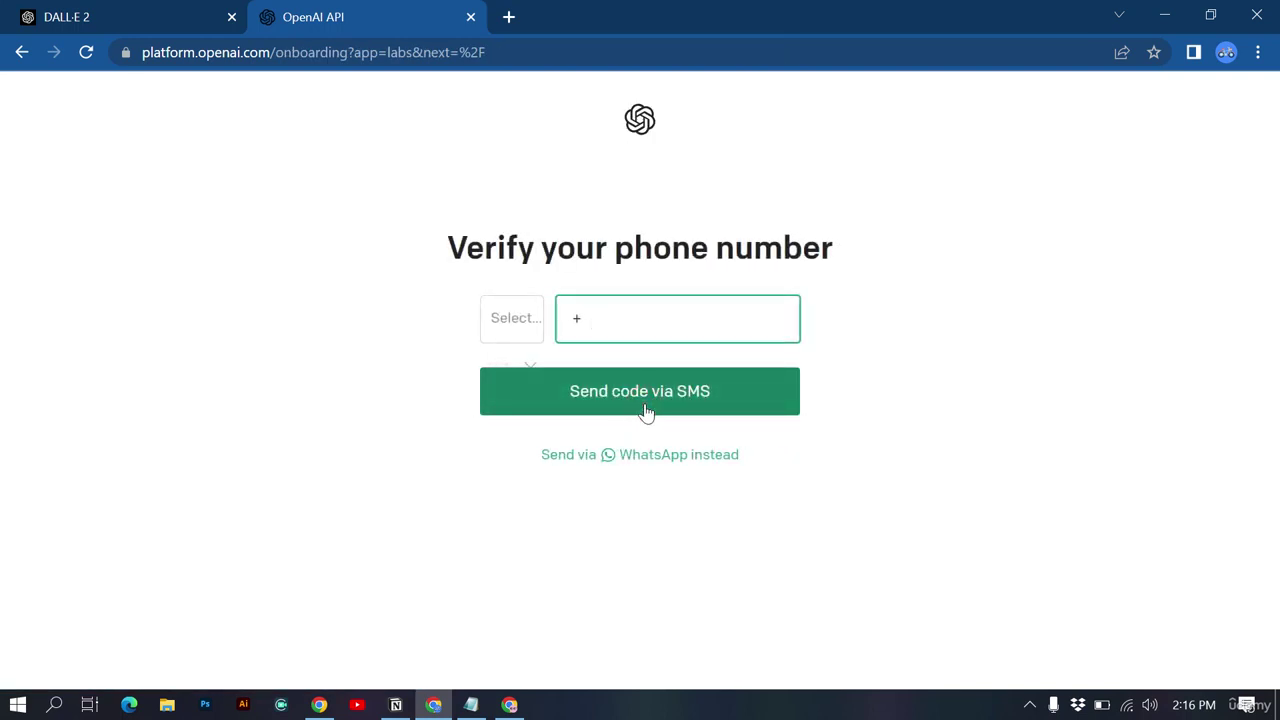
left_click(689, 301)
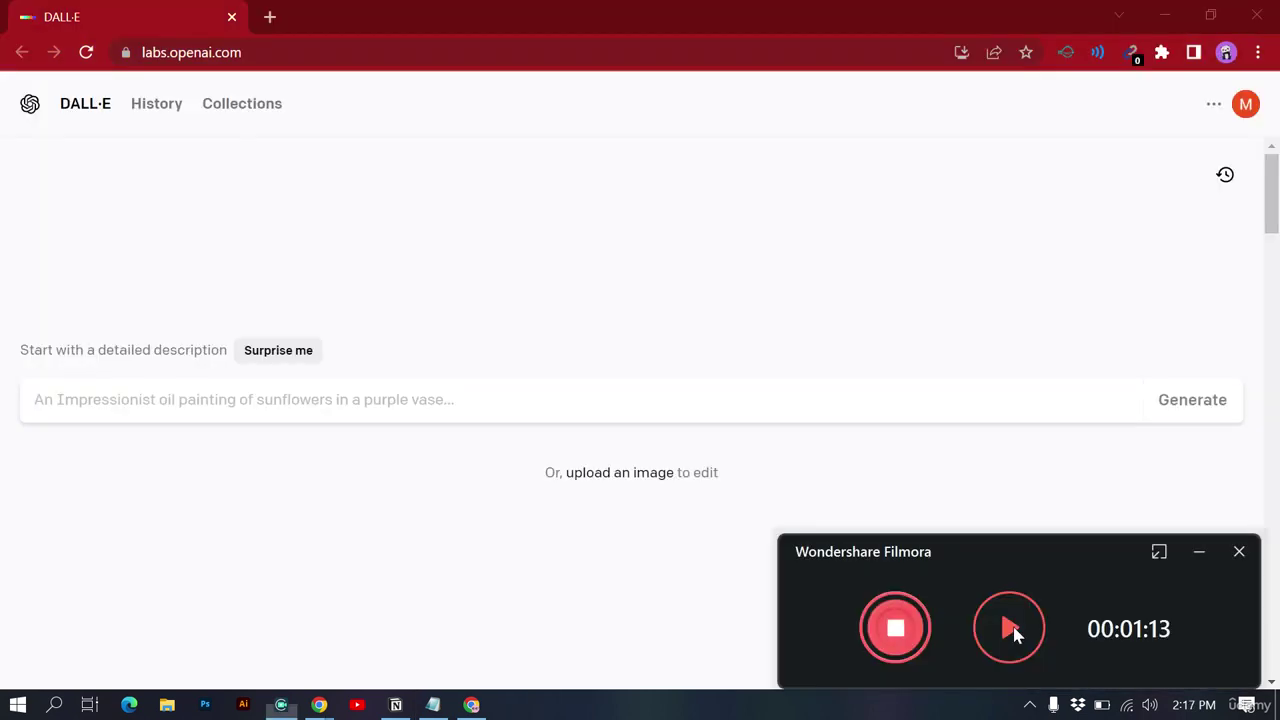
left_click(1006, 623)
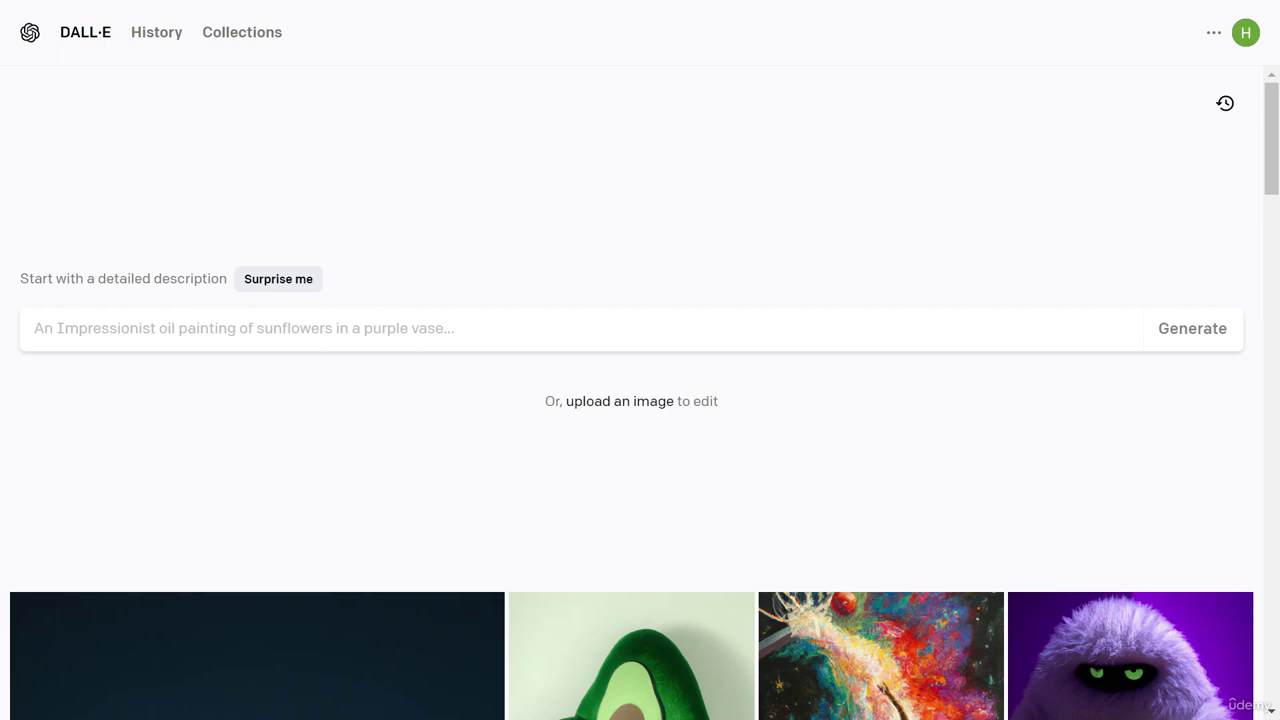
Step: Look over the sample images and the prompt field on the DALL·E home page
scroll(233, 330, "down", 2)
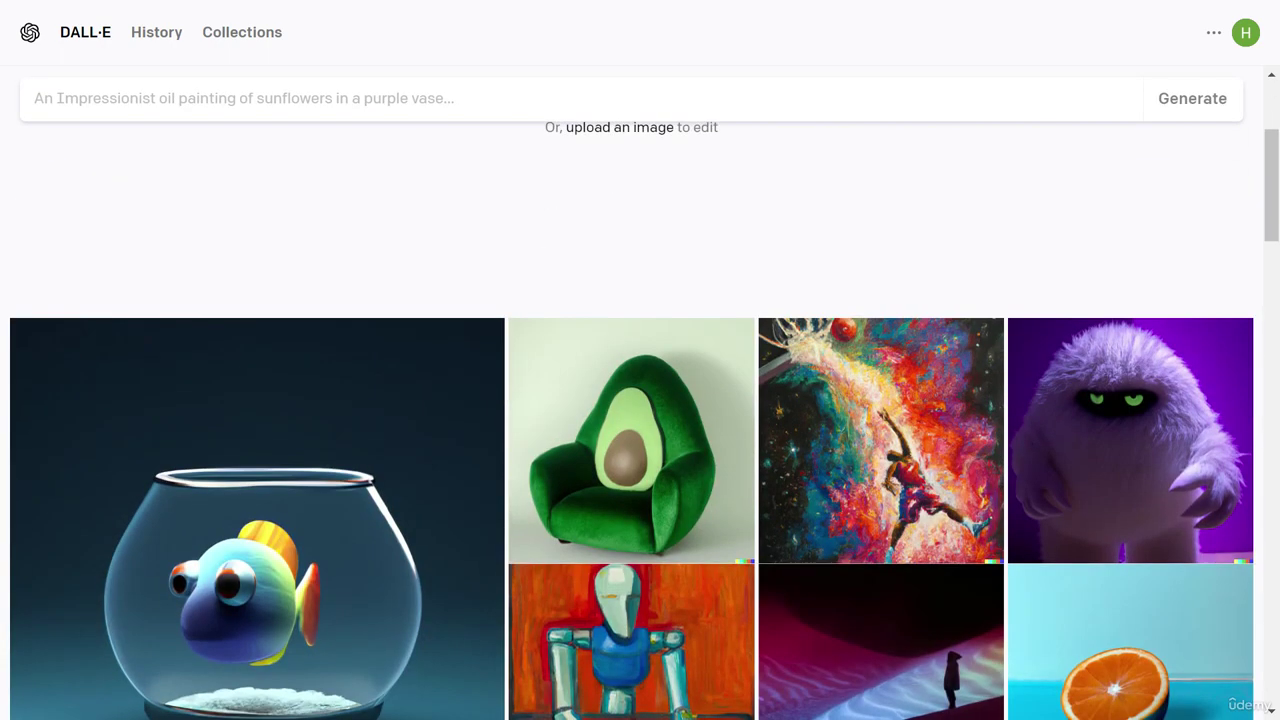
scroll(233, 330, "up", 2)
left_click(213, 303)
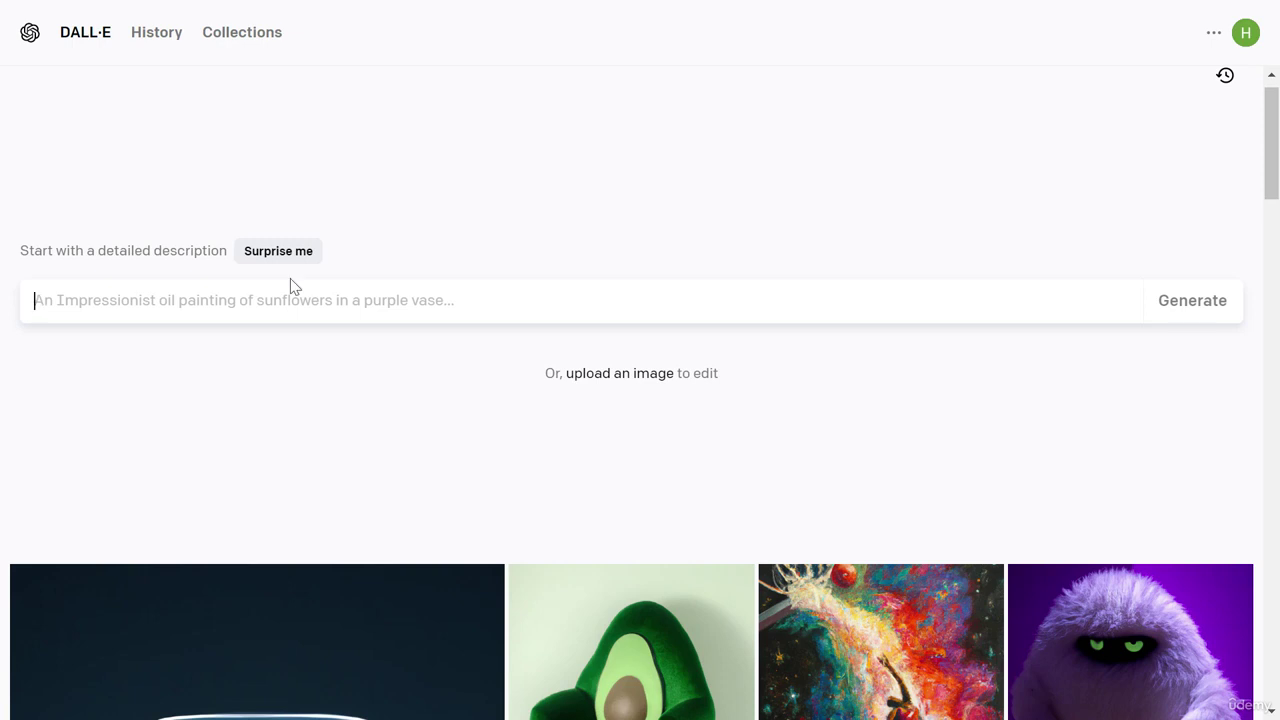
Step: Open the credit purchase dialog from the account and examine the price and credit amount of one pack
left_click(1250, 38)
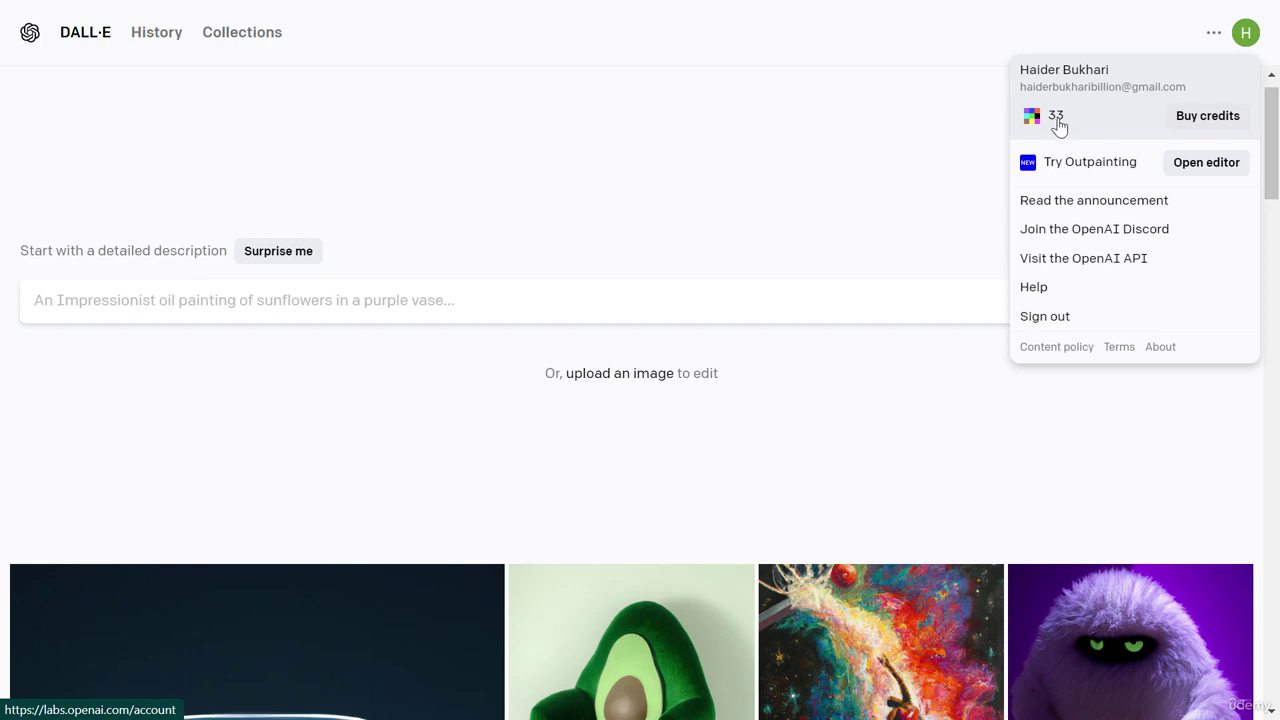
left_click(1193, 125)
left_click(1186, 130)
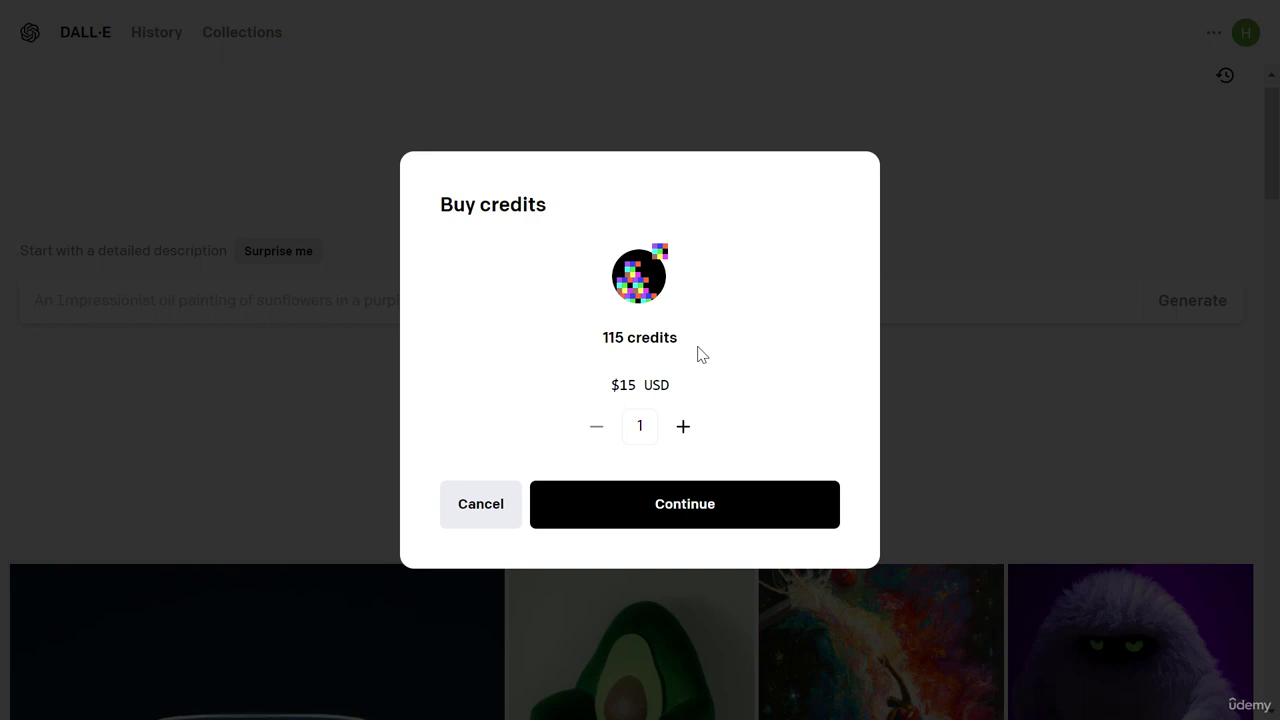
left_click_drag(644, 385, 608, 385)
triple_click(609, 385)
left_click_drag(601, 337, 688, 340)
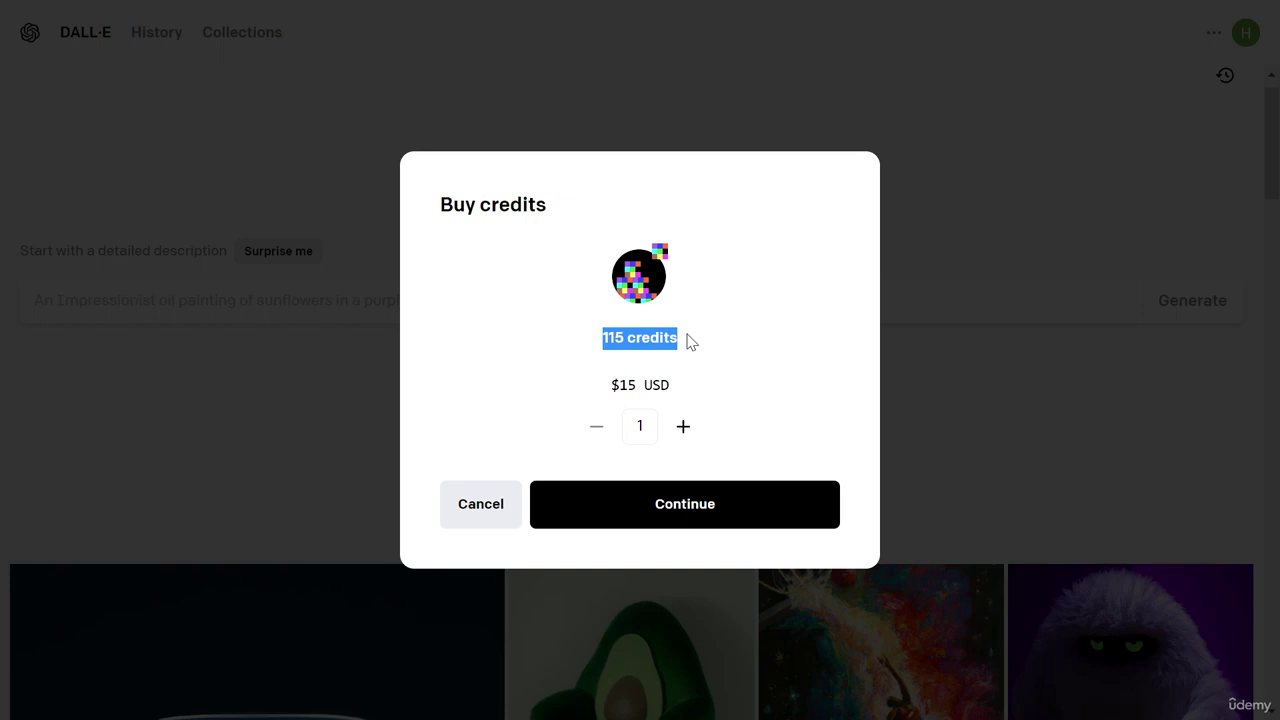
left_click(603, 366)
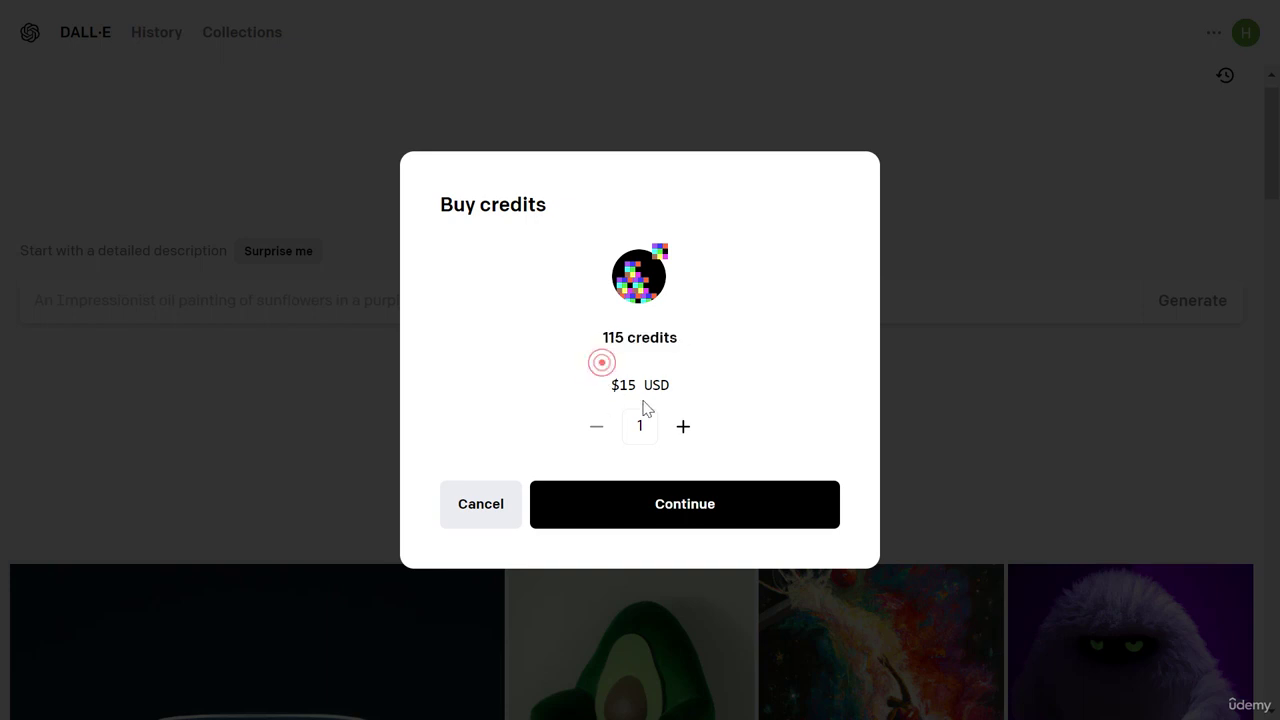
Step: Raise the credit pack quantity to 2 and examine the resulting price and credit amount
left_click(680, 426)
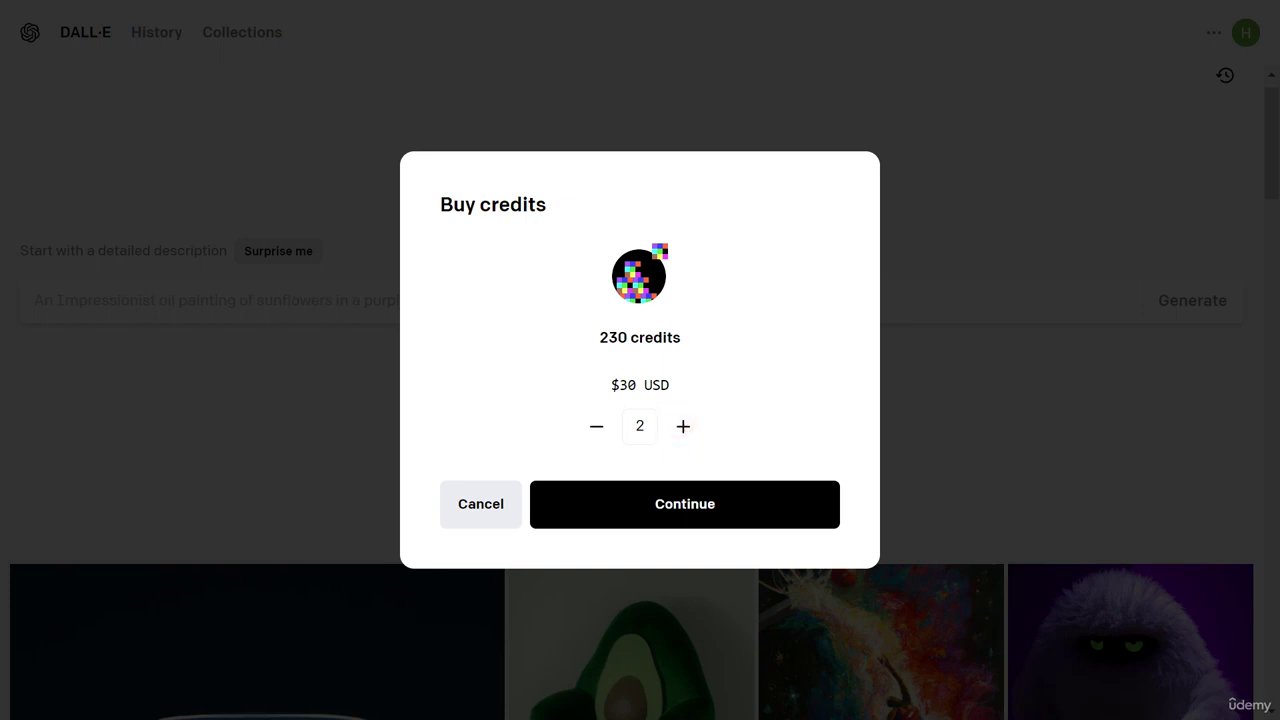
left_click_drag(606, 385, 686, 390)
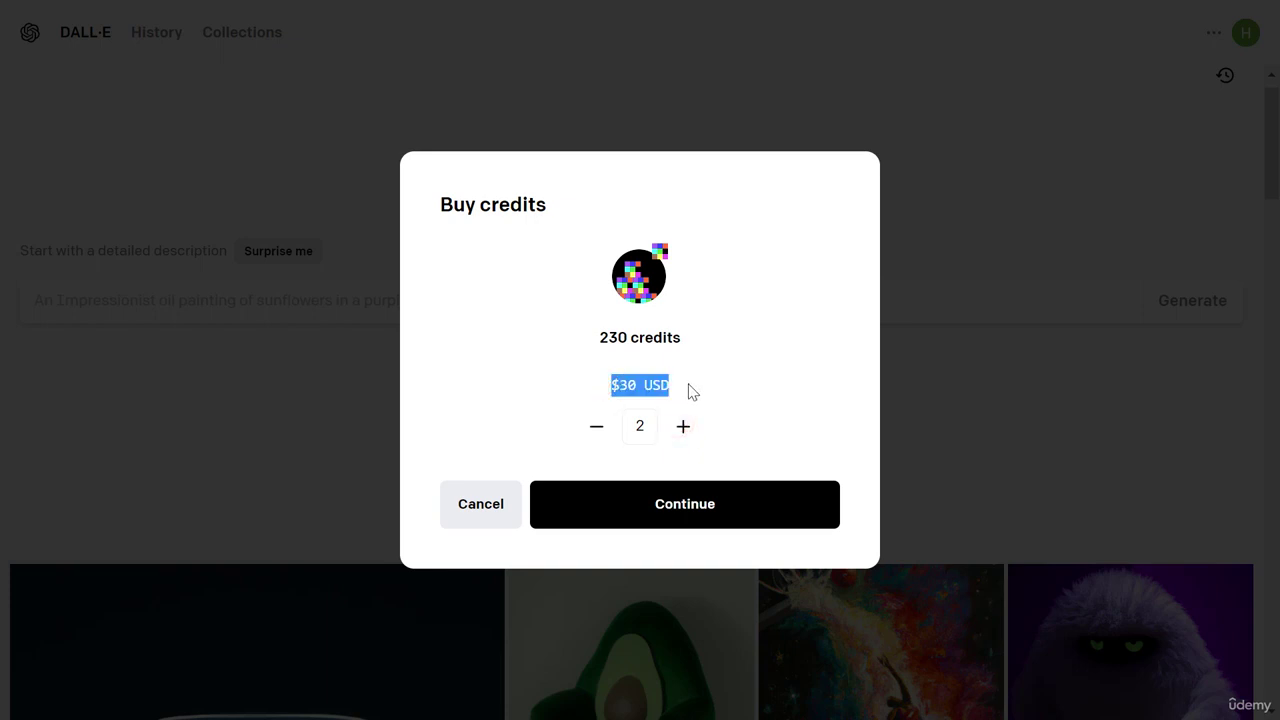
left_click_drag(595, 337, 682, 338)
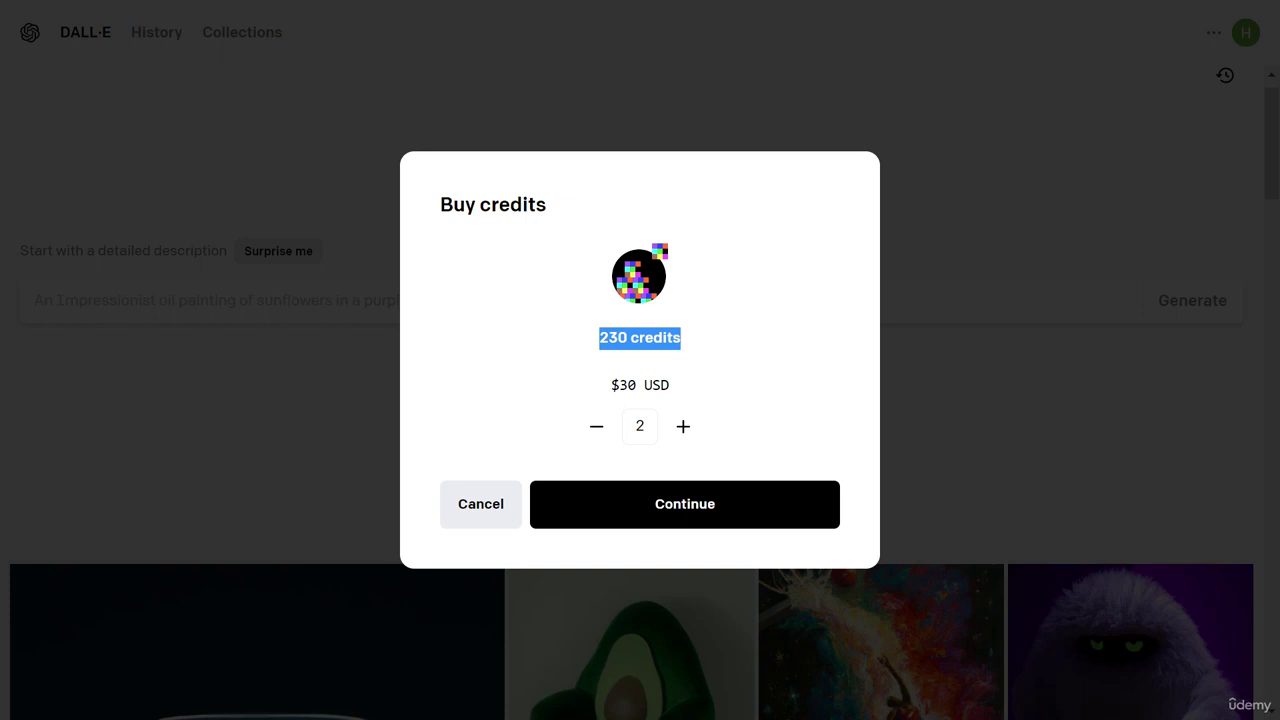
left_click(680, 337)
left_click_drag(597, 337, 688, 344)
Step: Try larger credit pack quantities and return the quantity to 1
left_click(683, 426)
left_click(683, 426)
left_click(604, 428)
left_click(604, 428)
left_click(666, 406)
left_click(596, 427)
left_click(684, 432)
left_click(608, 431)
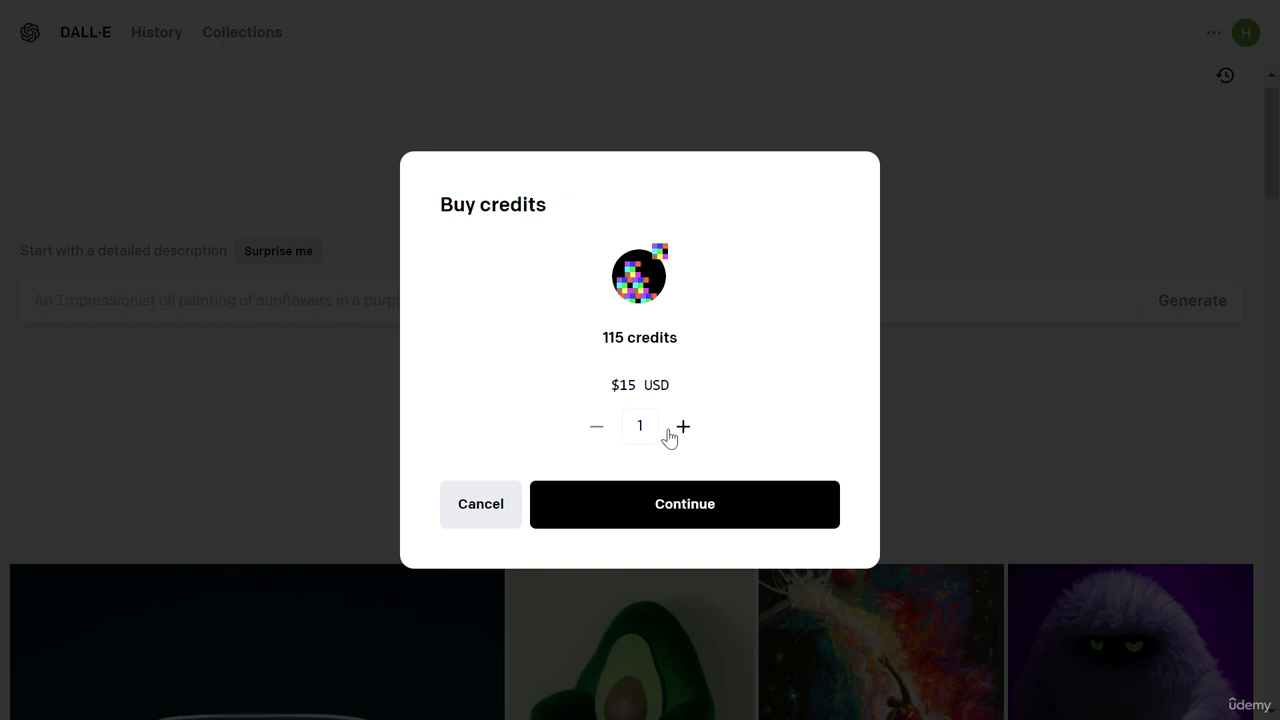
Step: Check the price for one credit pack and cancel the purchase
left_click_drag(605, 386, 690, 393)
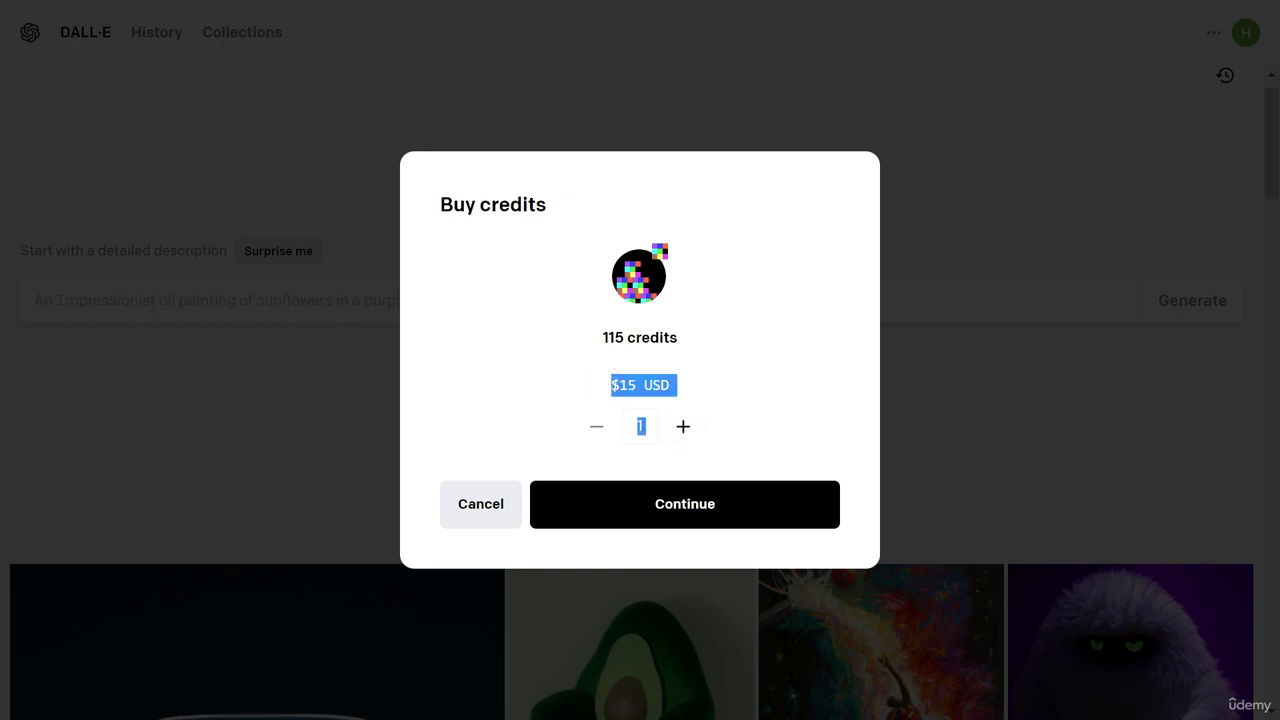
left_click(621, 382)
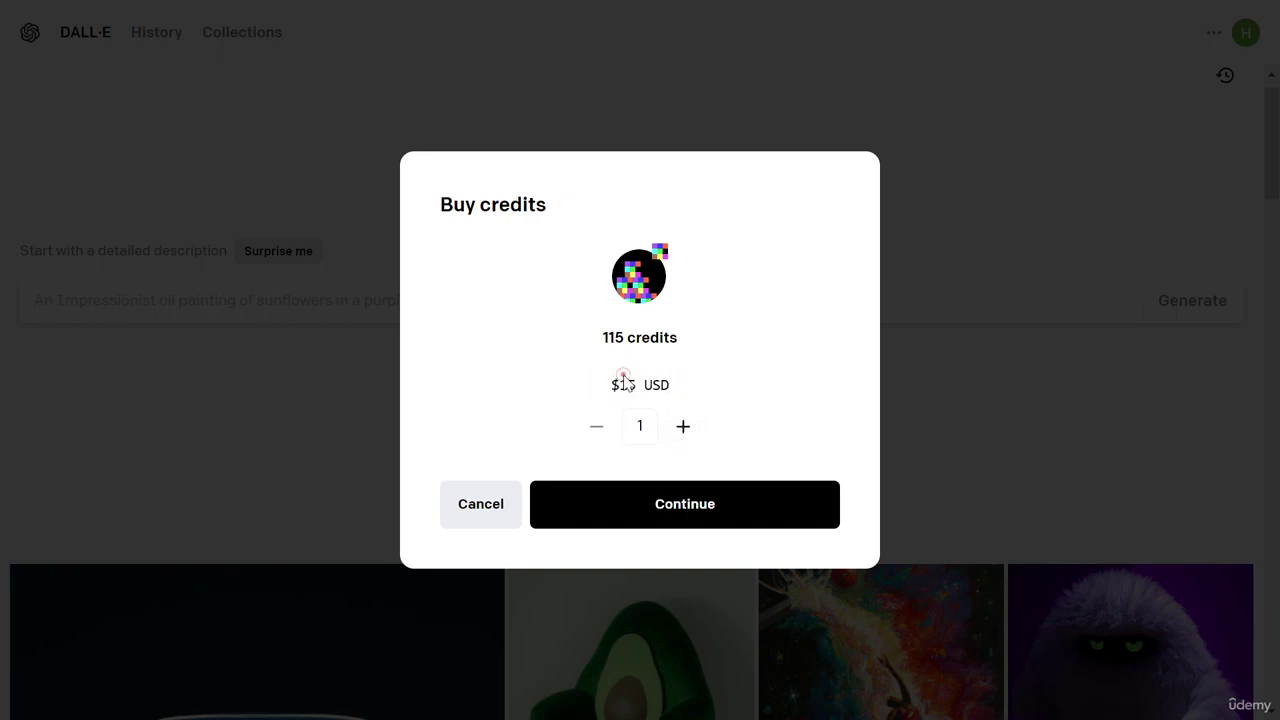
left_click(480, 522)
Step: Look up the account's remaining credits and open the account details from there
scroll(600, 425, "down", 2)
scroll(614, 430, "up", 2)
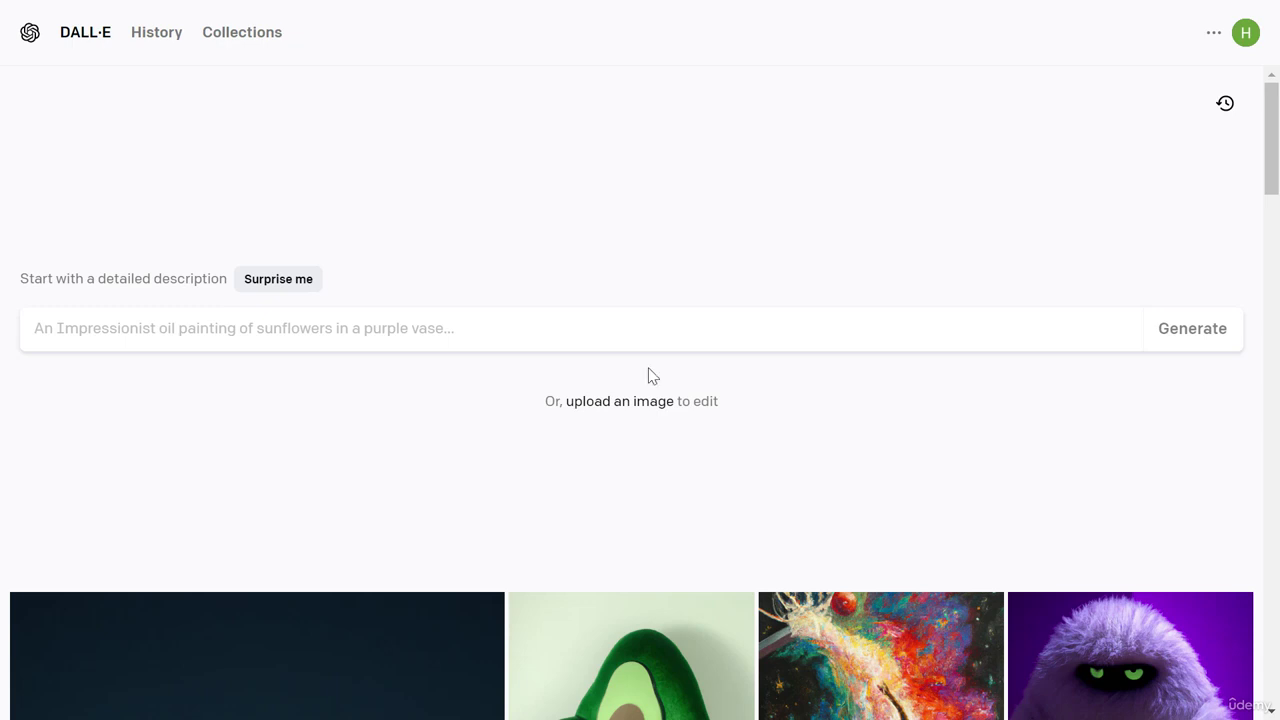
left_click(1244, 42)
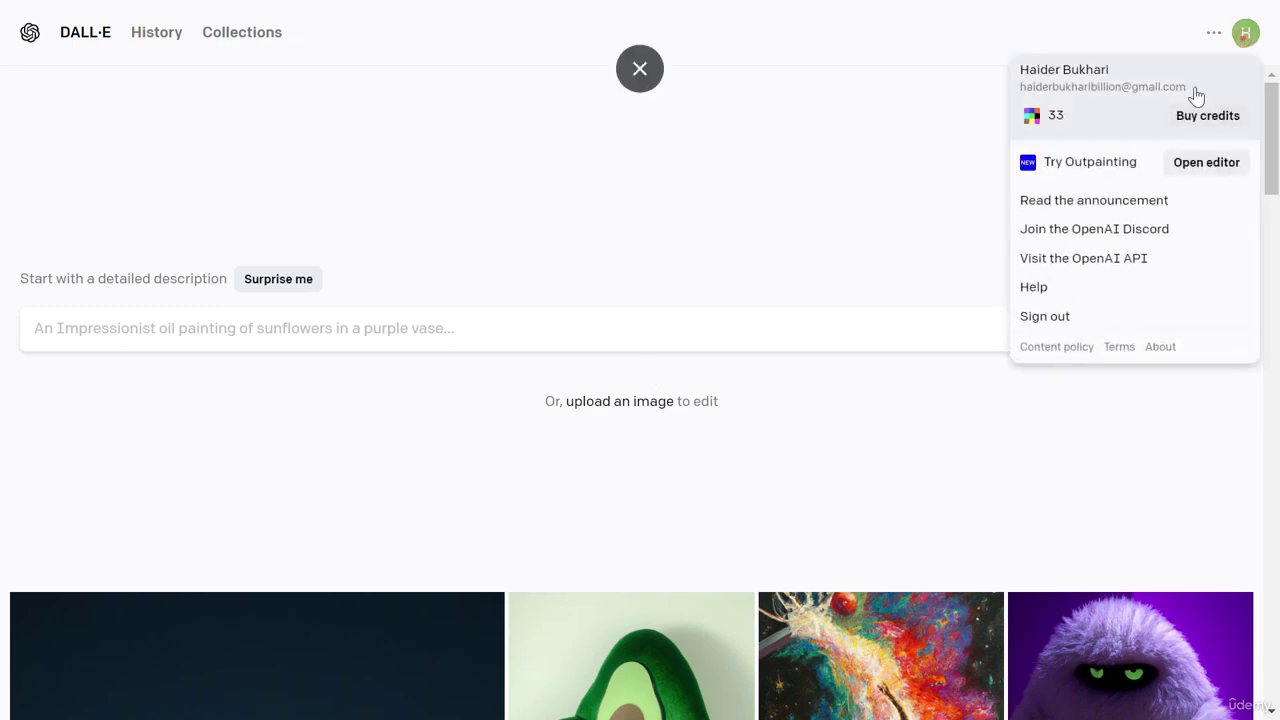
left_click(1112, 106)
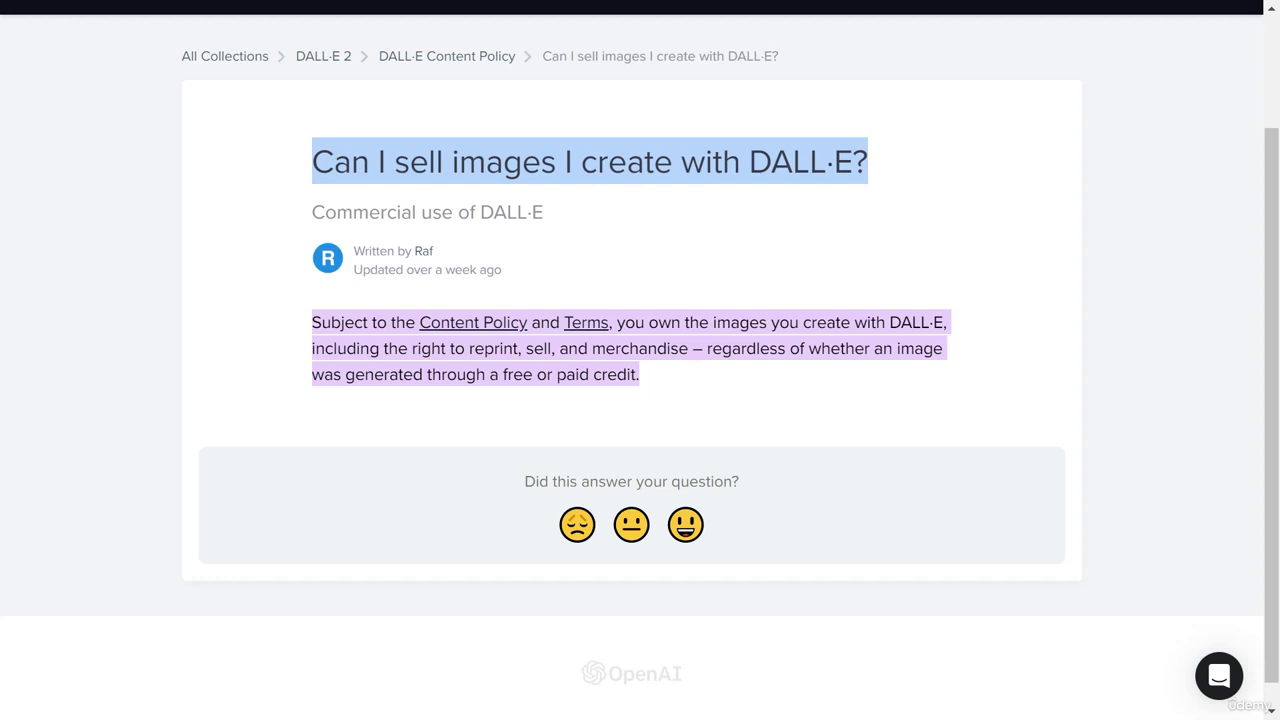
Step: Read the help article on selling DALL·E images, examining image ownership, the rights to reprint, sell and merchandise, and the free or paid credit clause
left_click_drag(306, 323, 610, 322)
left_click(625, 324)
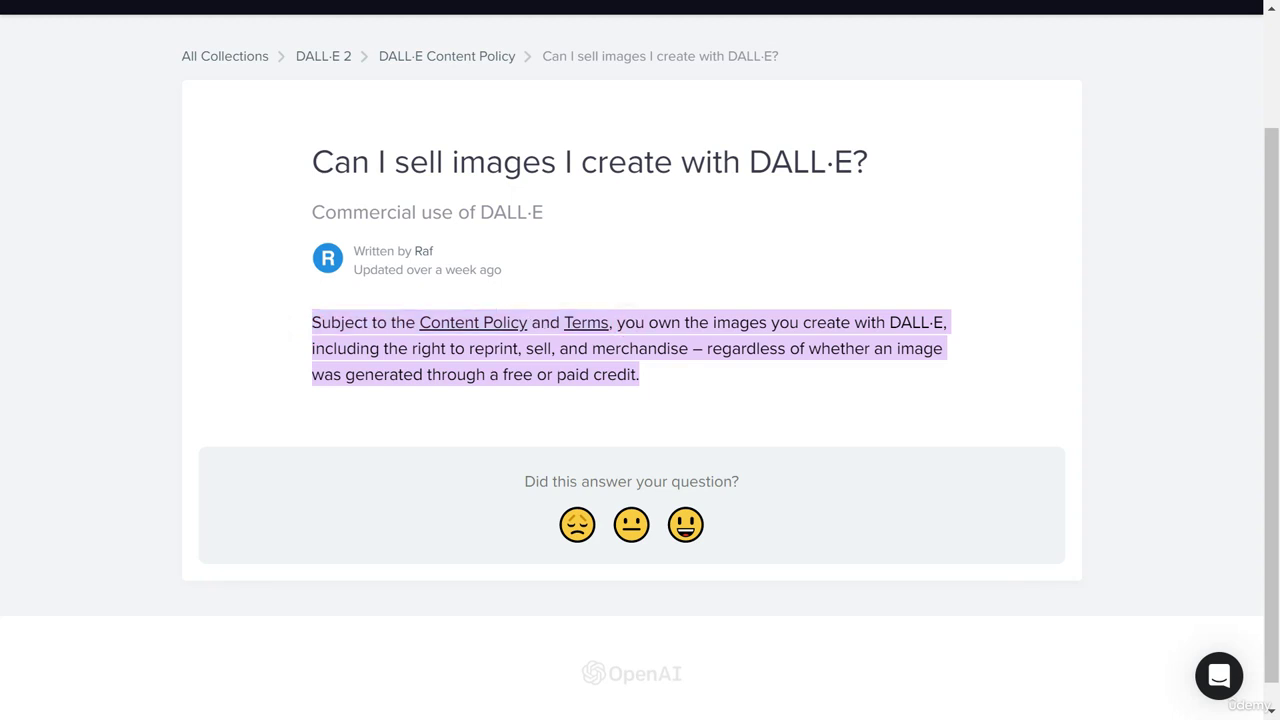
left_click_drag(617, 322, 942, 322)
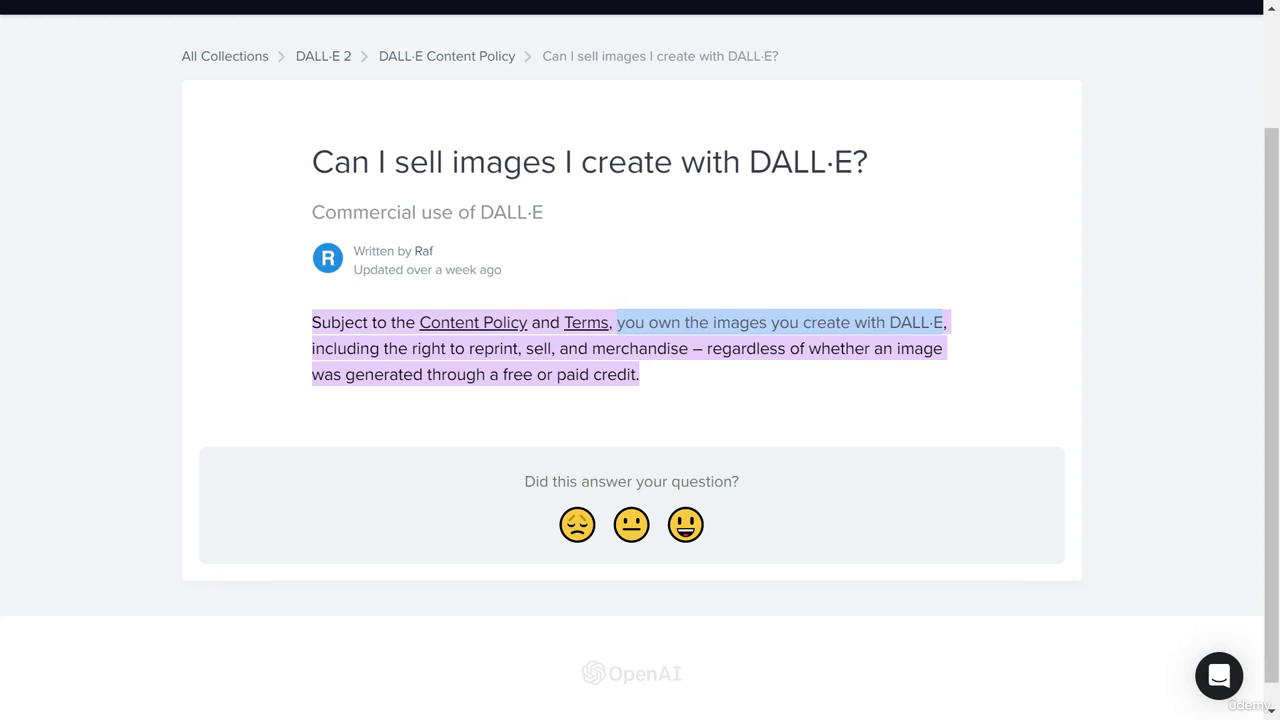
left_click_drag(312, 348, 523, 348)
double_click(539, 348)
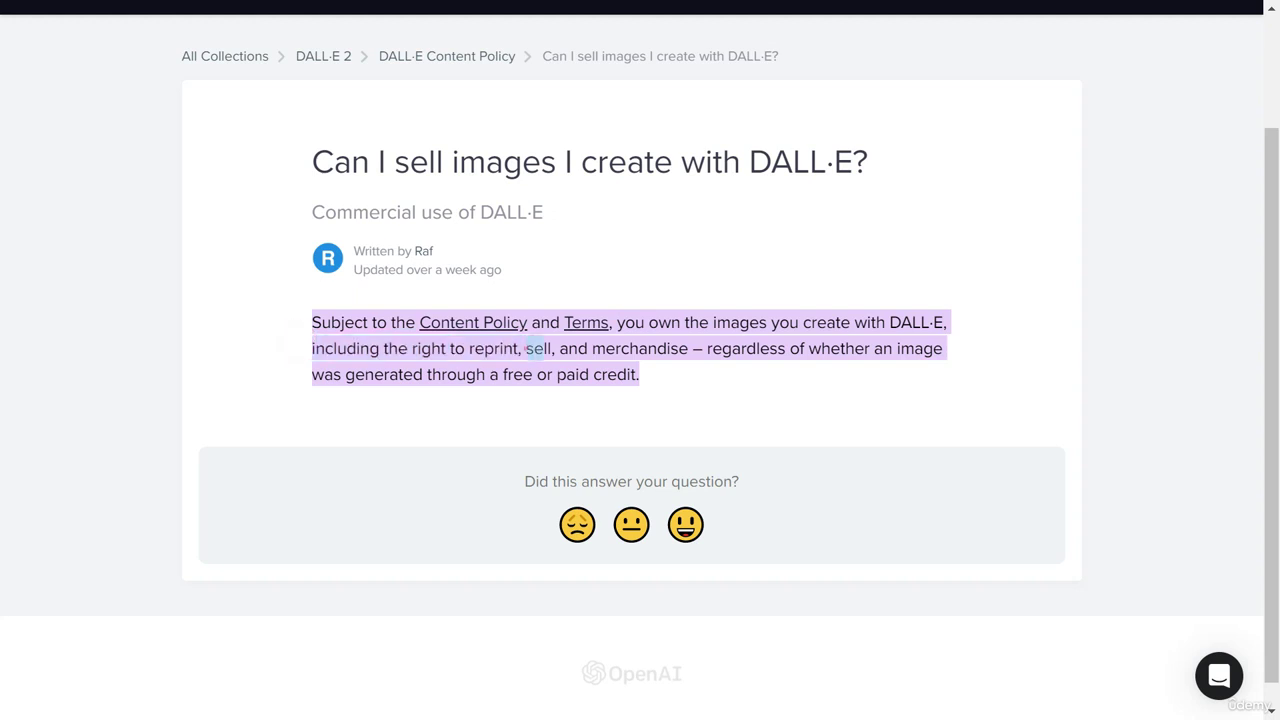
left_click_drag(592, 348, 688, 348)
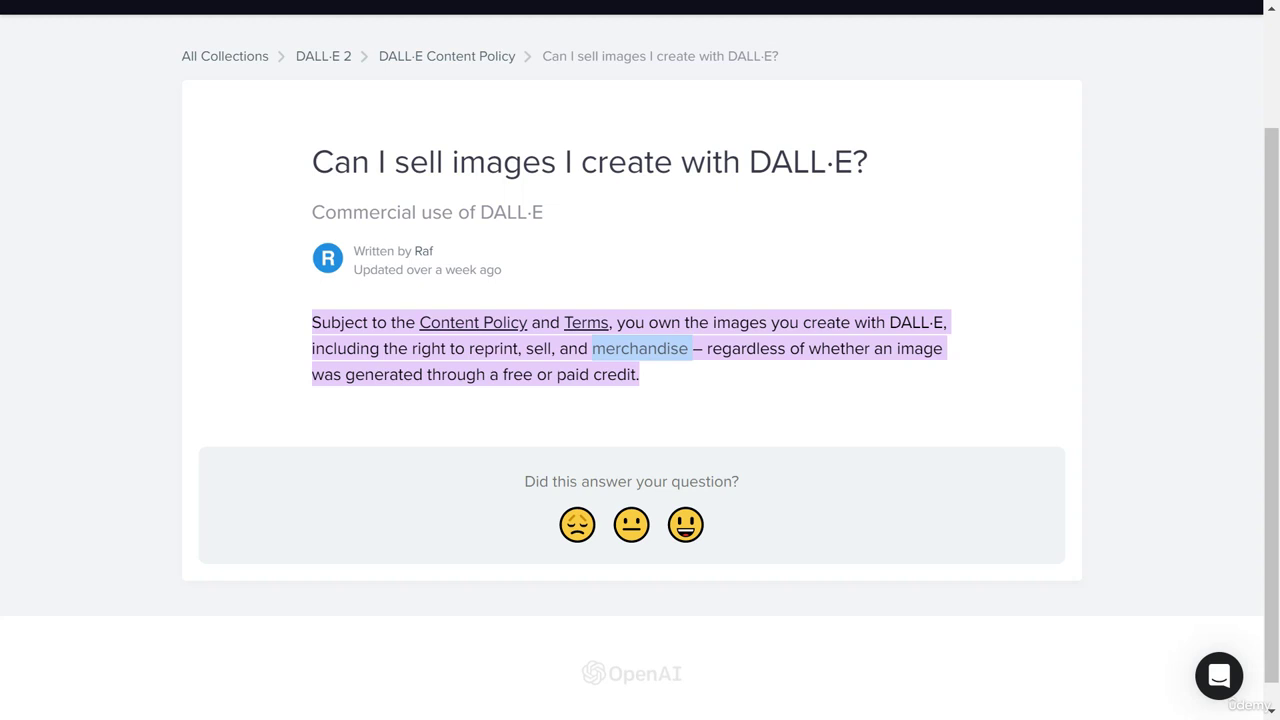
left_click(691, 349)
left_click_drag(312, 322, 704, 348)
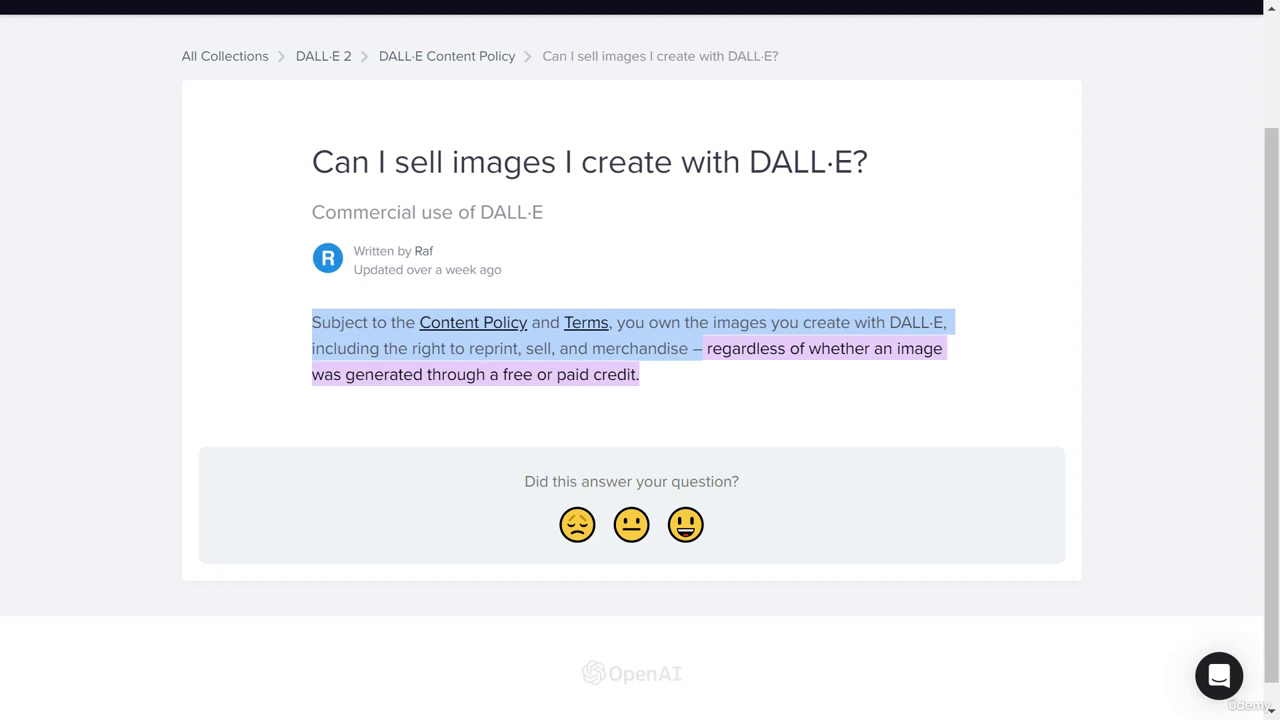
left_click_drag(704, 348, 703, 352)
left_click(916, 355)
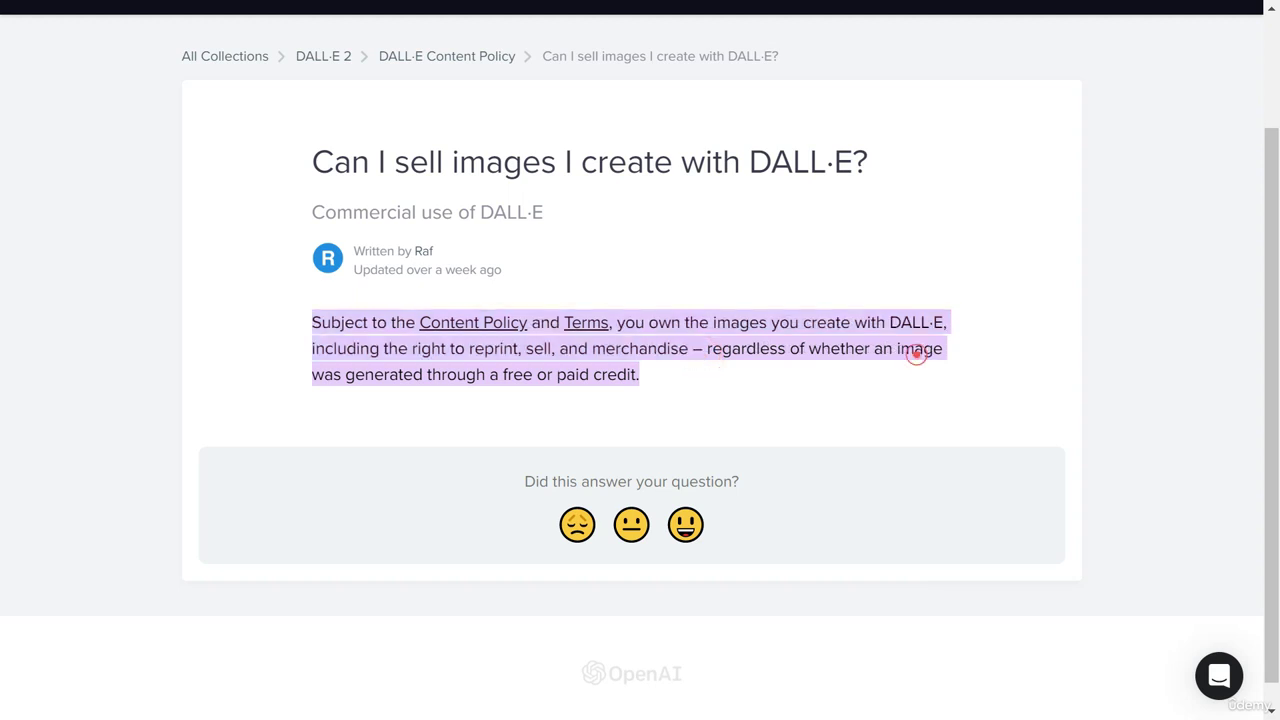
left_click_drag(502, 374, 643, 375)
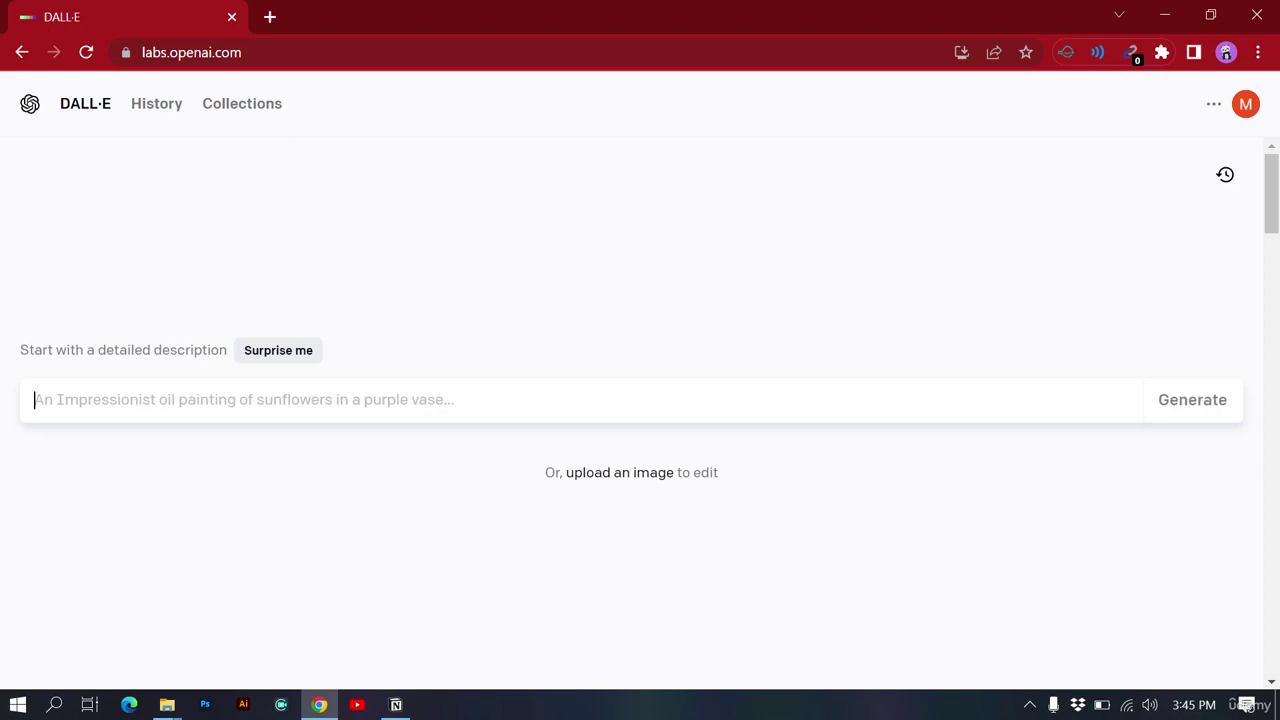
Step: Browse the gallery of example images below the prompt field on the DALL·E home page
scroll(330, 416, "down", 5)
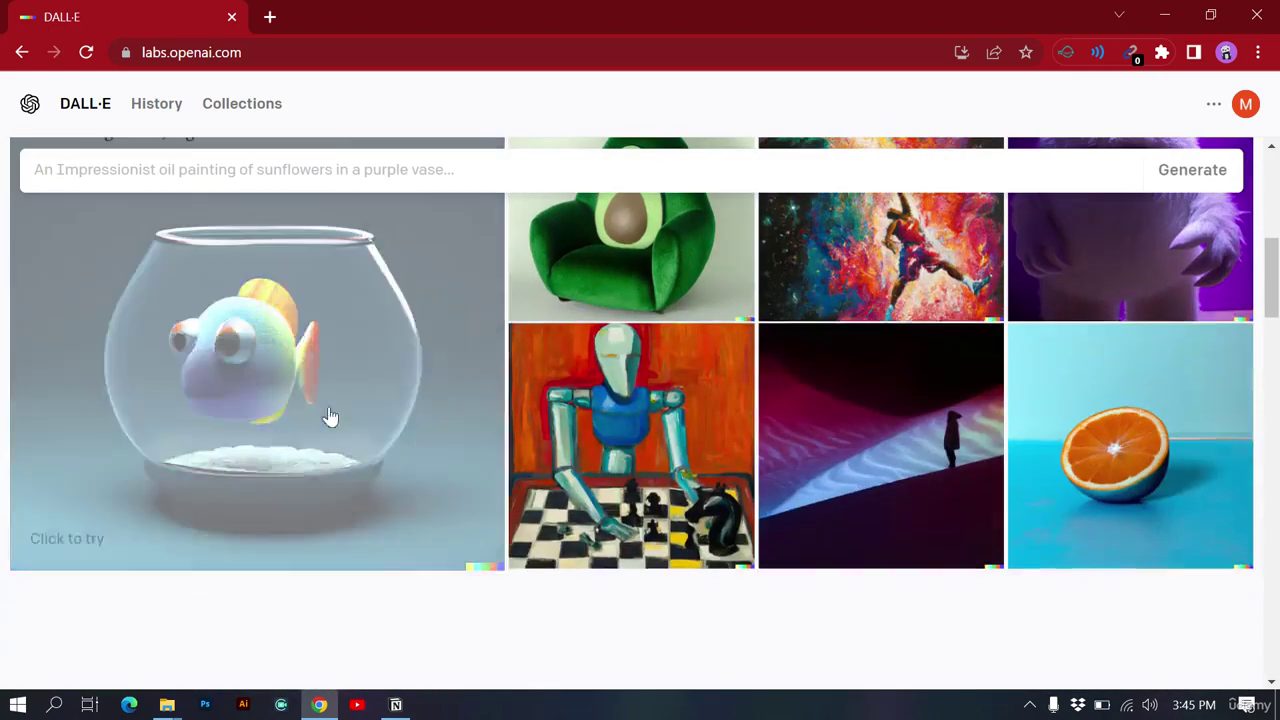
scroll(330, 416, "down", 1)
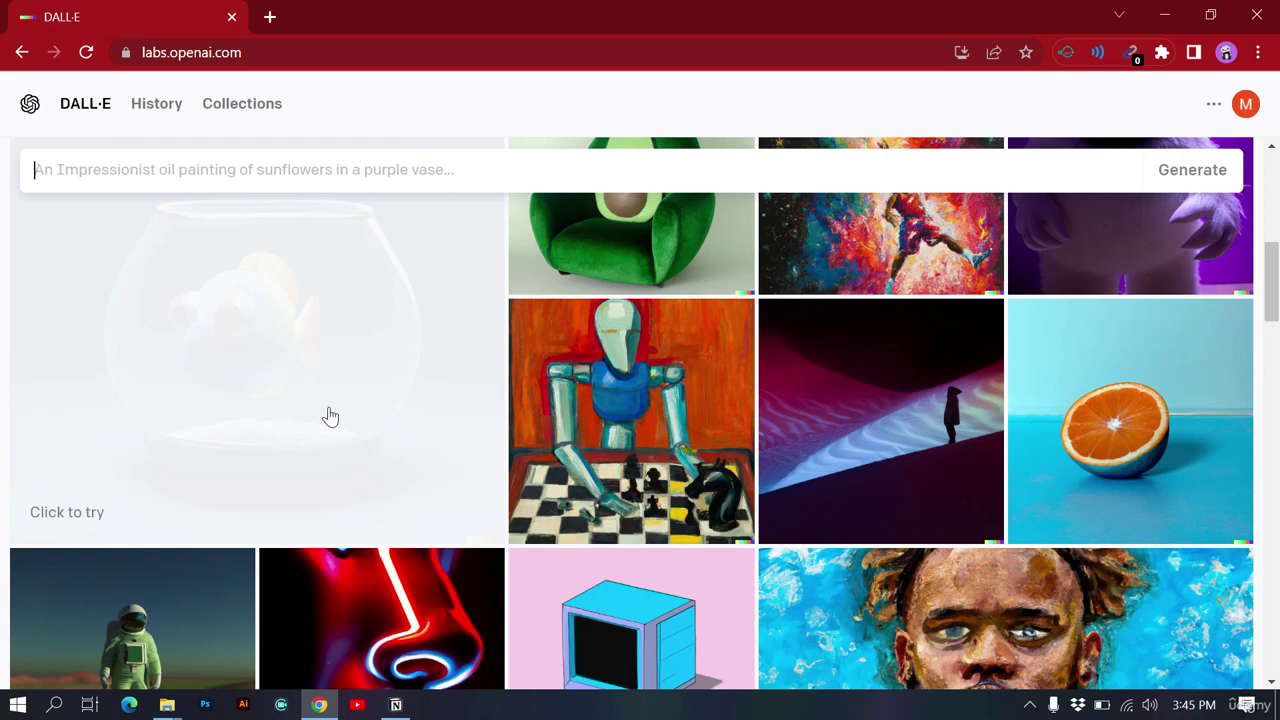
Step: Examine the prompts behind the example images across the whole home page gallery and return to the prompt field
scroll(330, 416, "down", 2)
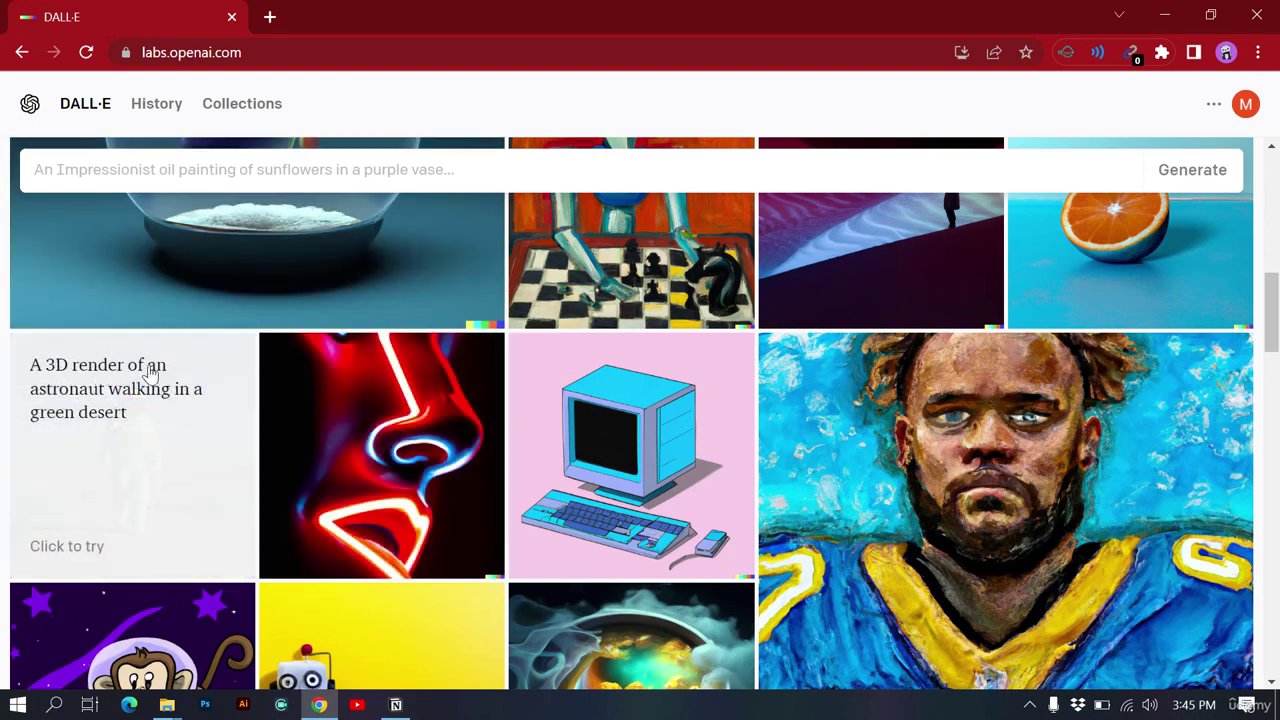
scroll(897, 492, "down", 1)
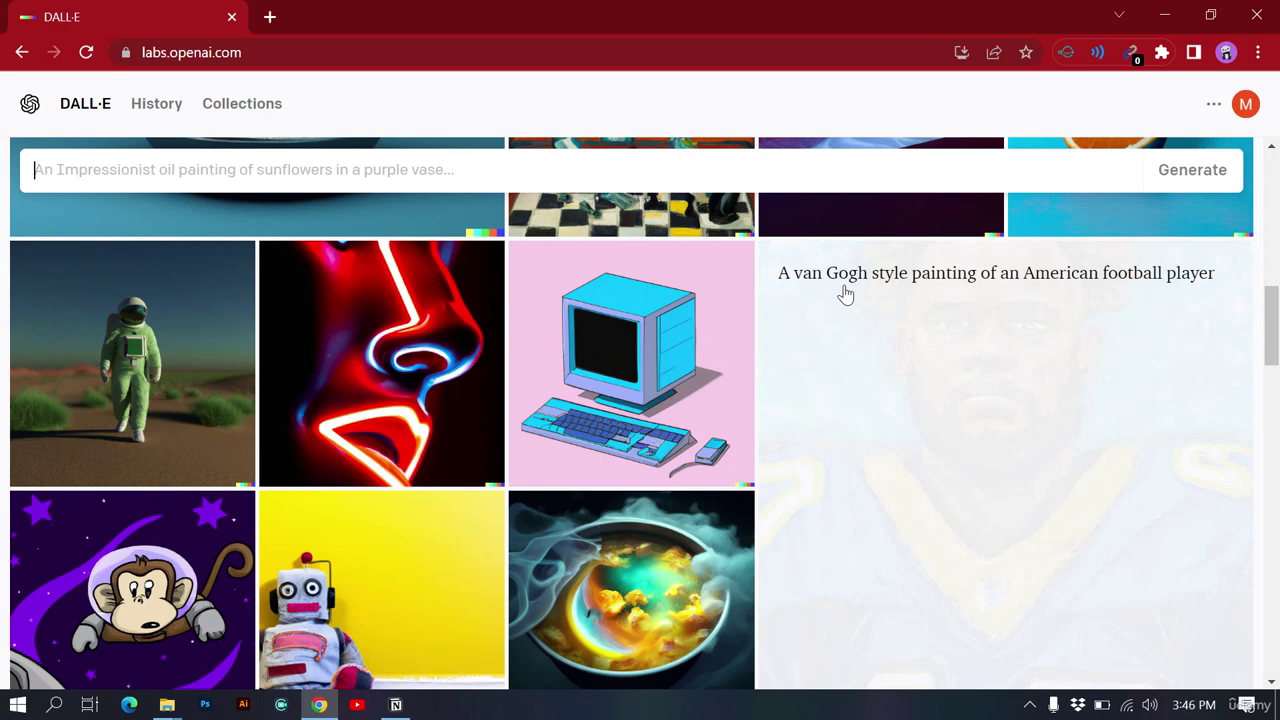
scroll(643, 432, "down", 2)
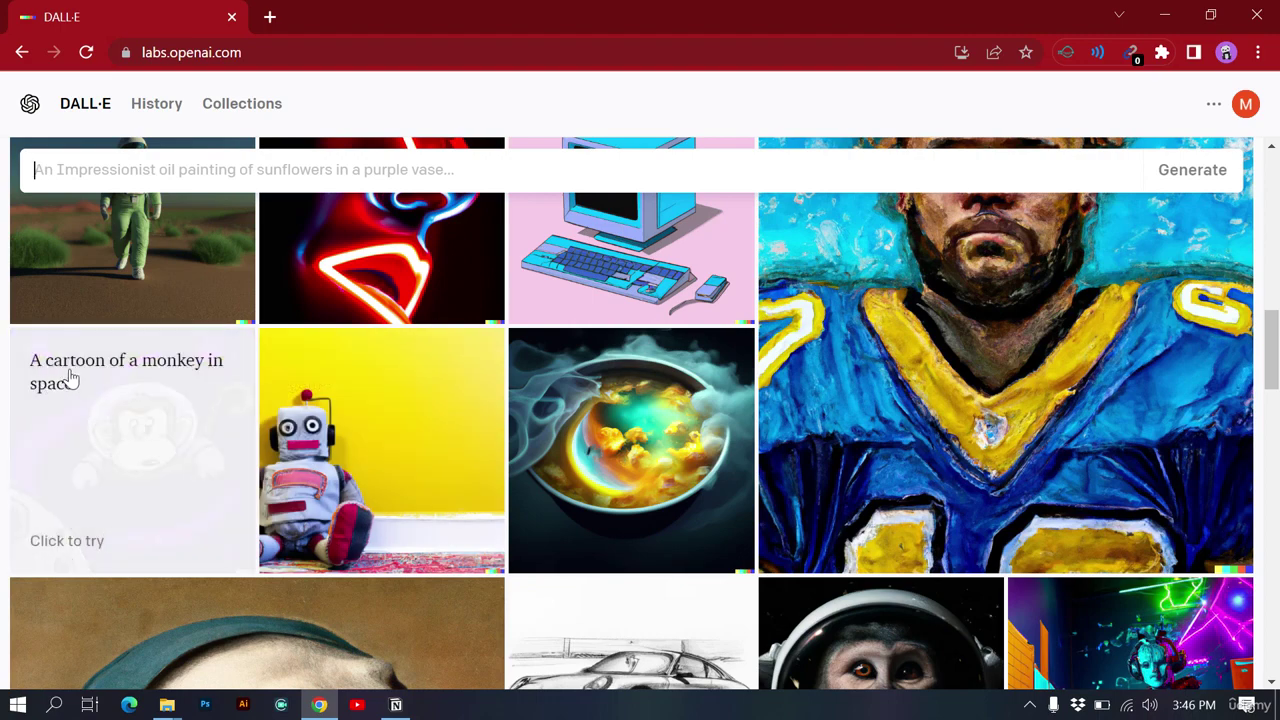
scroll(55, 375, "down", 5)
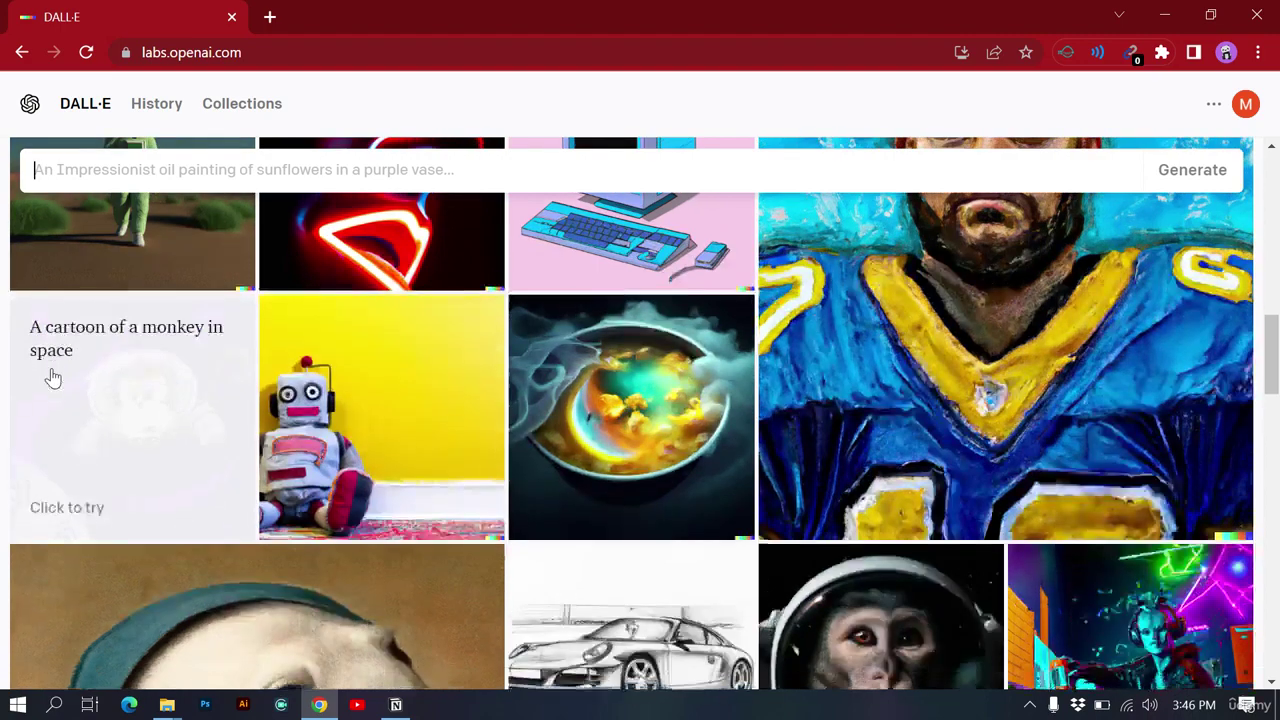
scroll(436, 262, "up", 2)
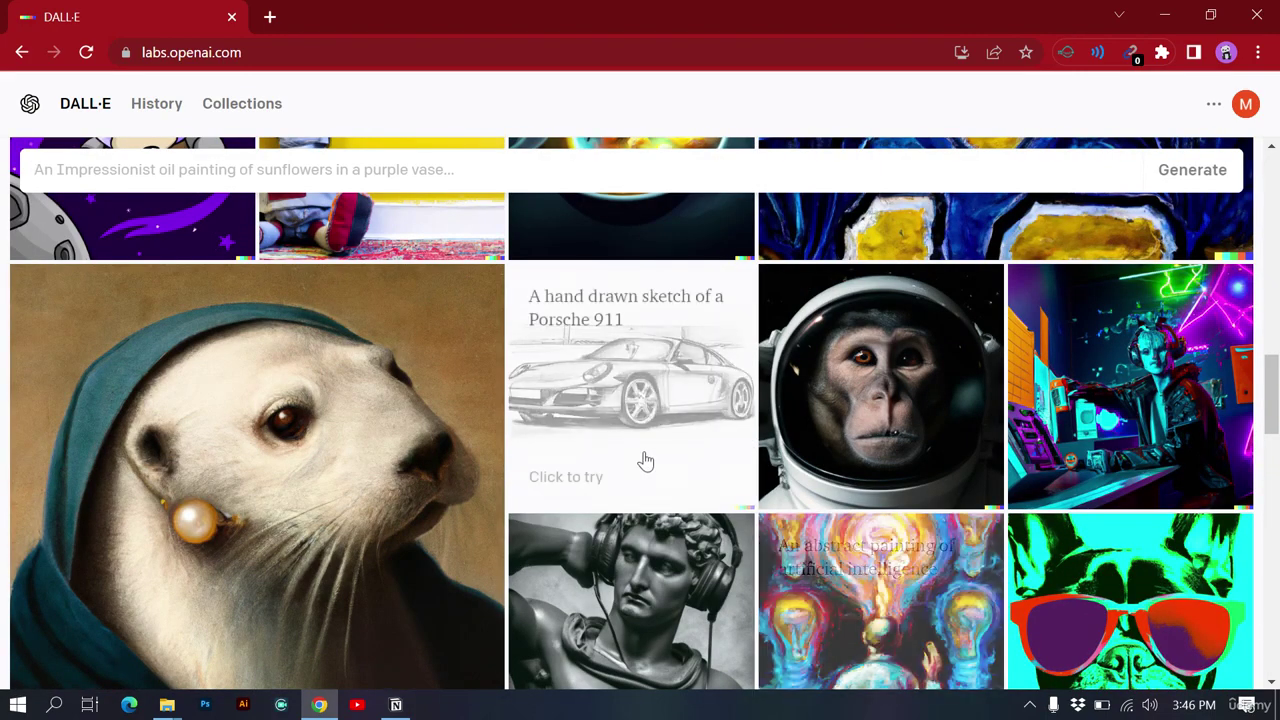
scroll(646, 457, "down", 2)
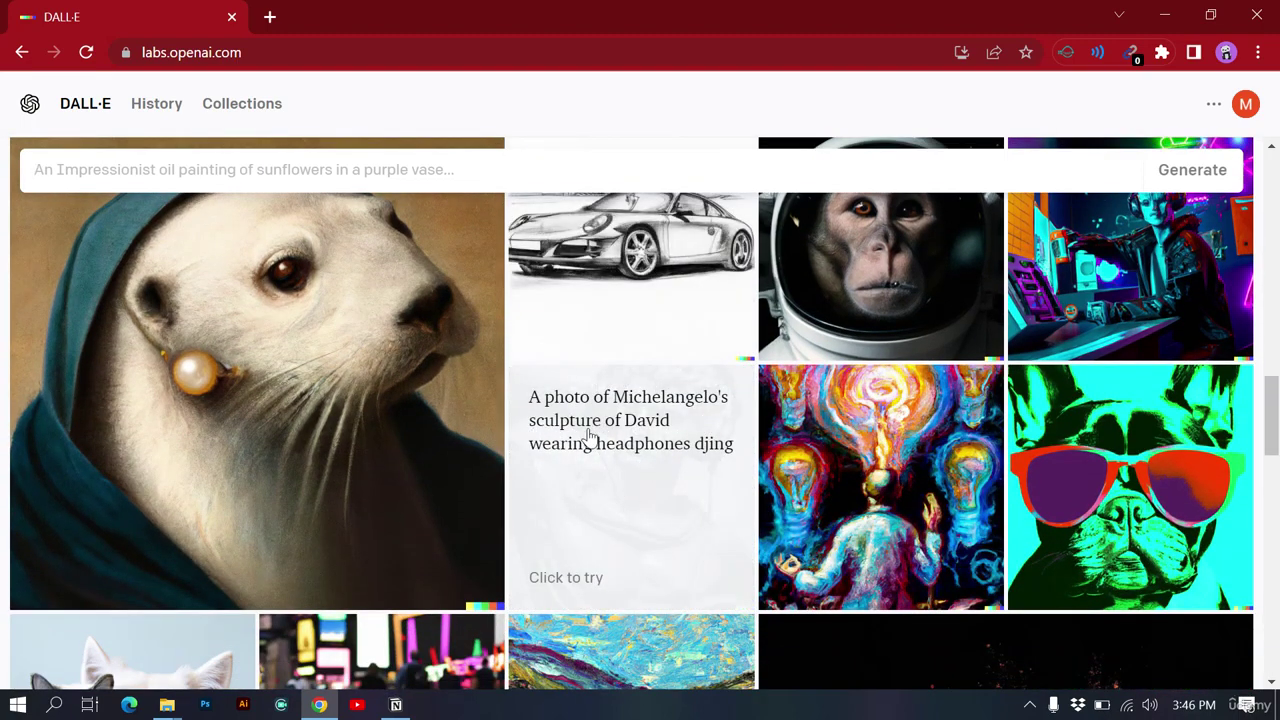
scroll(555, 434, "down", 3)
scroll(555, 434, "down", 2)
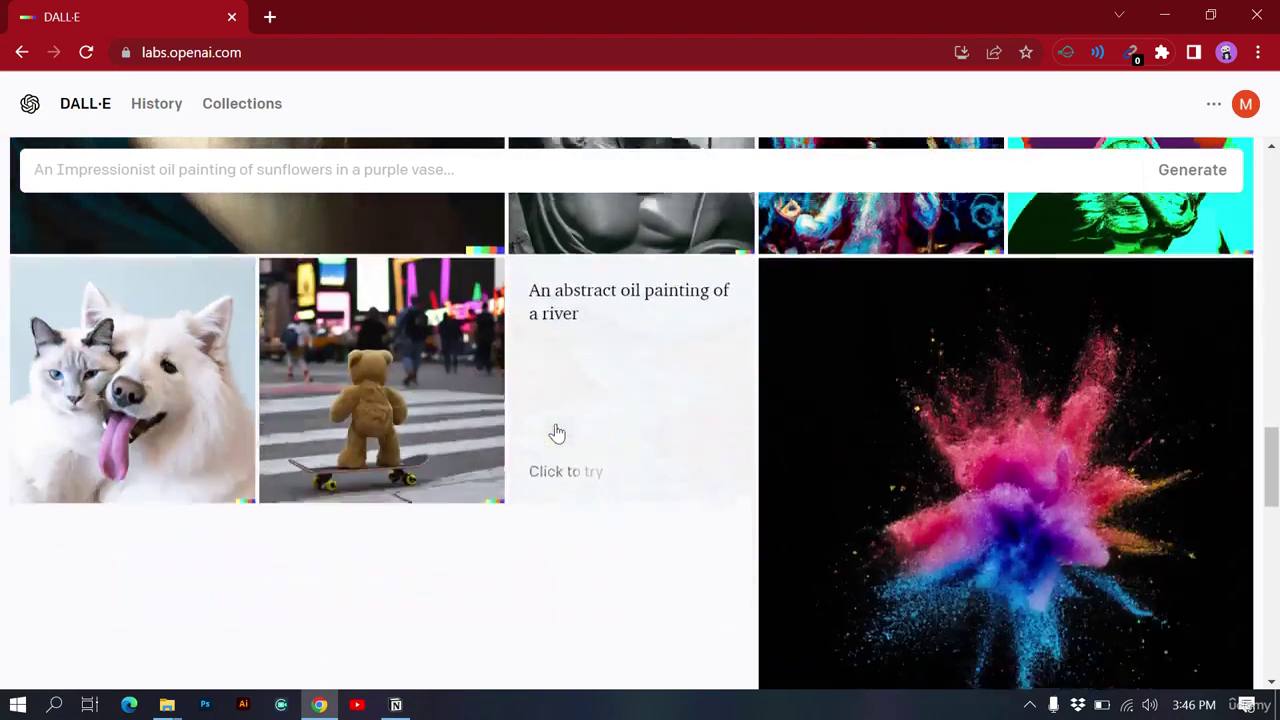
scroll(380, 340, "up", 1)
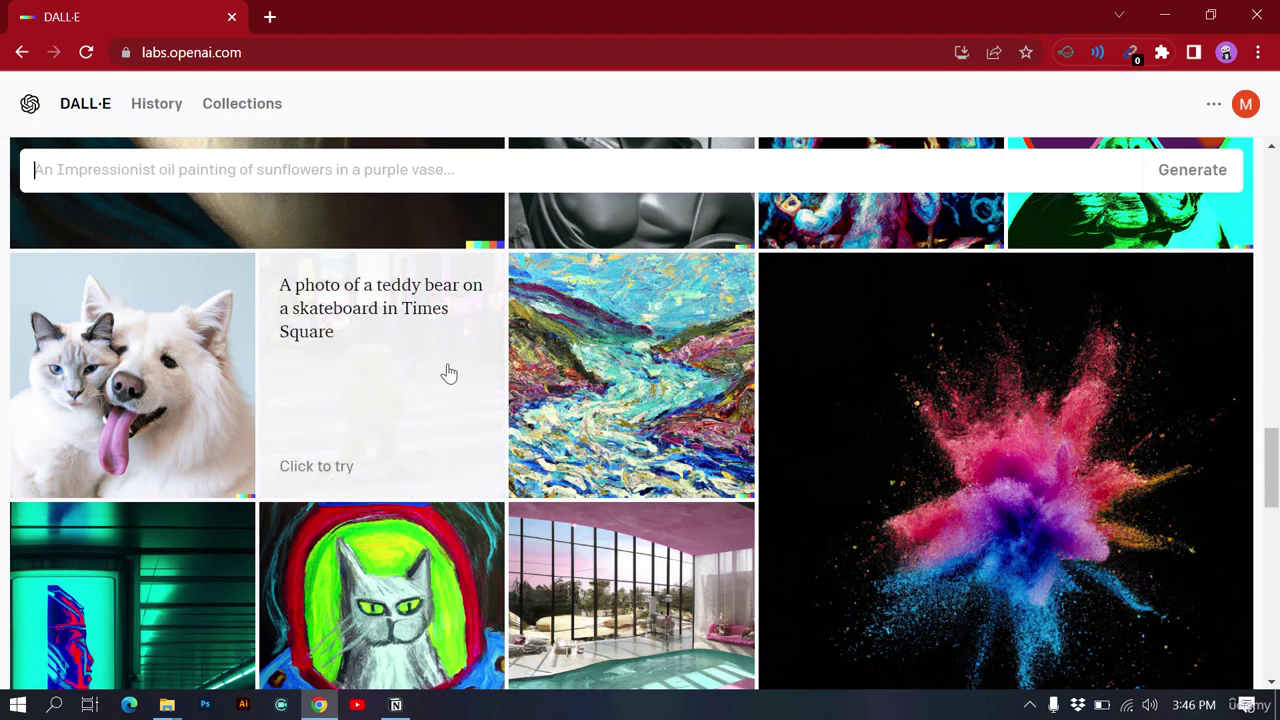
scroll(448, 371, "down", 4)
scroll(448, 373, "down", 2)
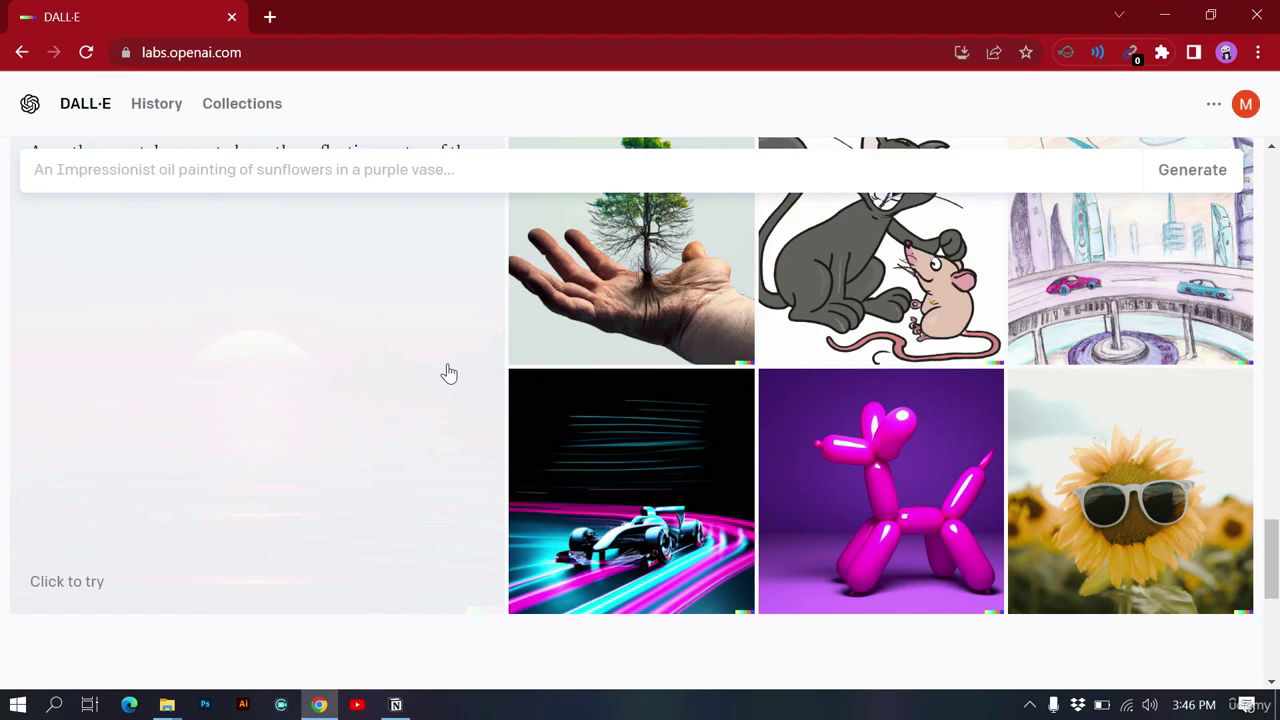
scroll(448, 373, "up", 10)
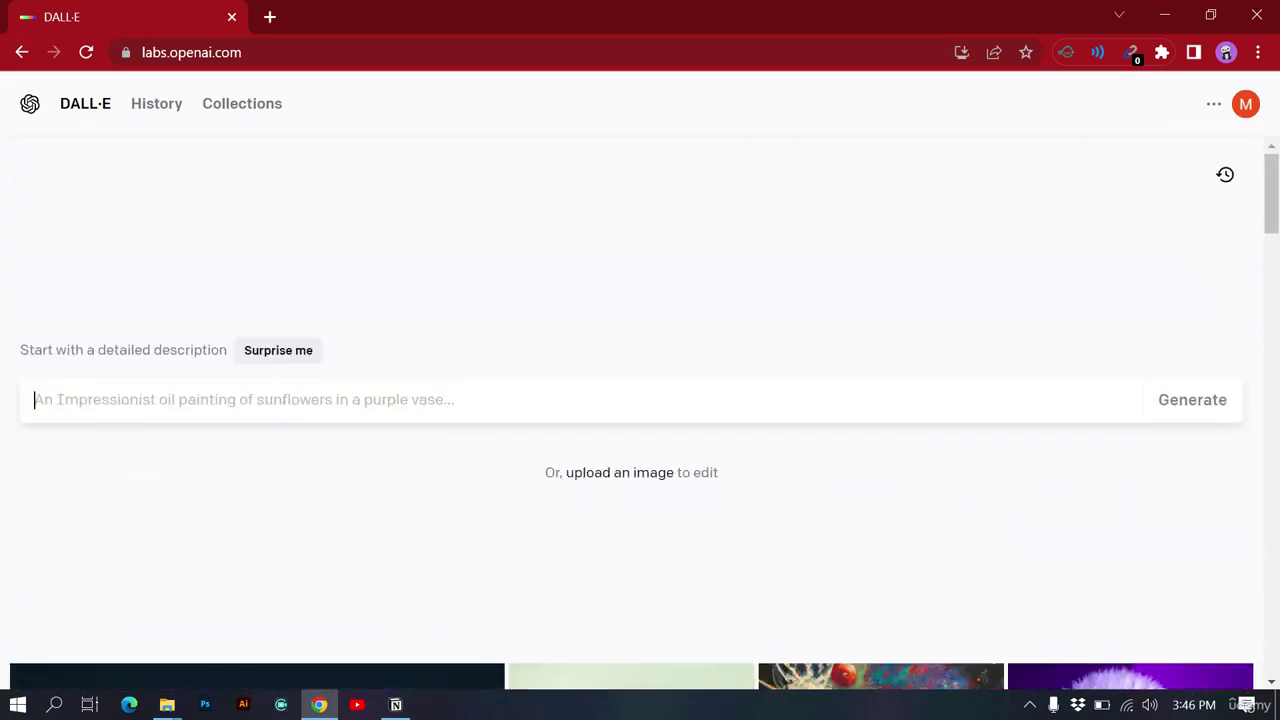
Step: Generate images from the prompt "3d render of a banana jumping with its legs from a building on a skateboard on a sunny day"
left_click(284, 402)
type("3d render of a banana")
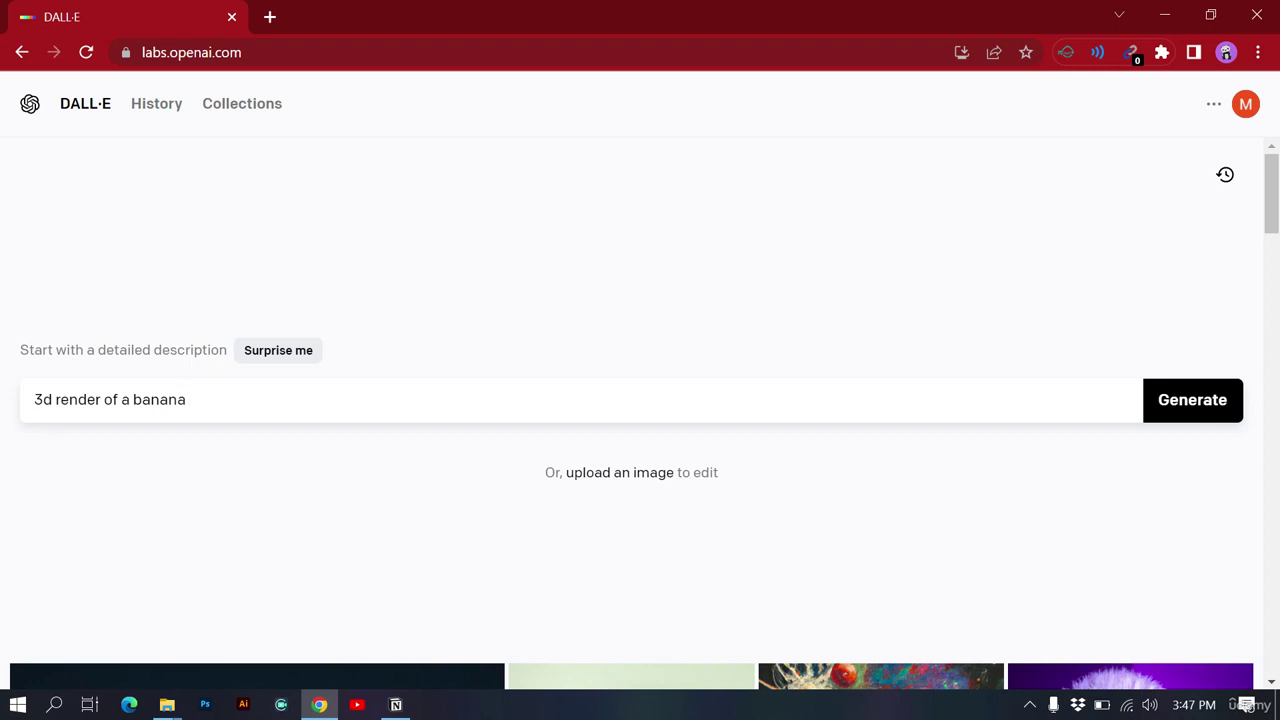
type("jumping with its legs")
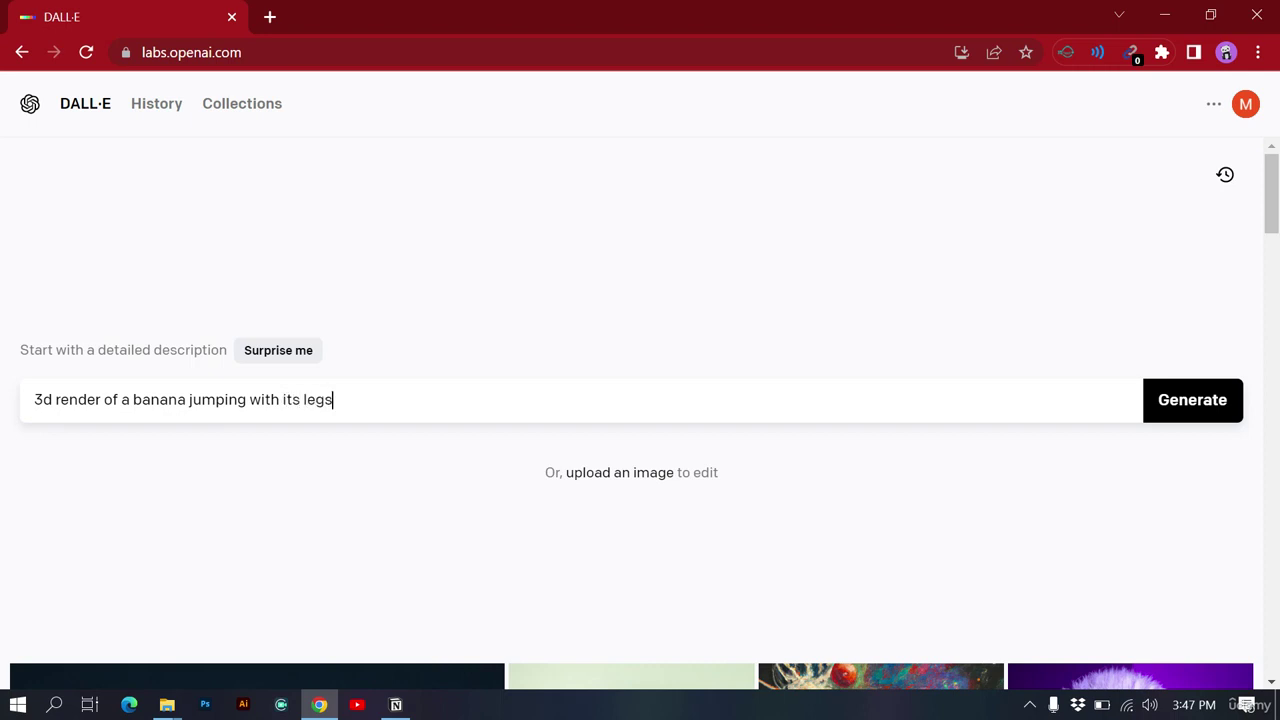
key("BackSpace")
type("s from a builidng on")
right_click(404, 401)
left_click(428, 420)
left_click(475, 395)
type("a sj")
key("BackSpace")
type("kate")
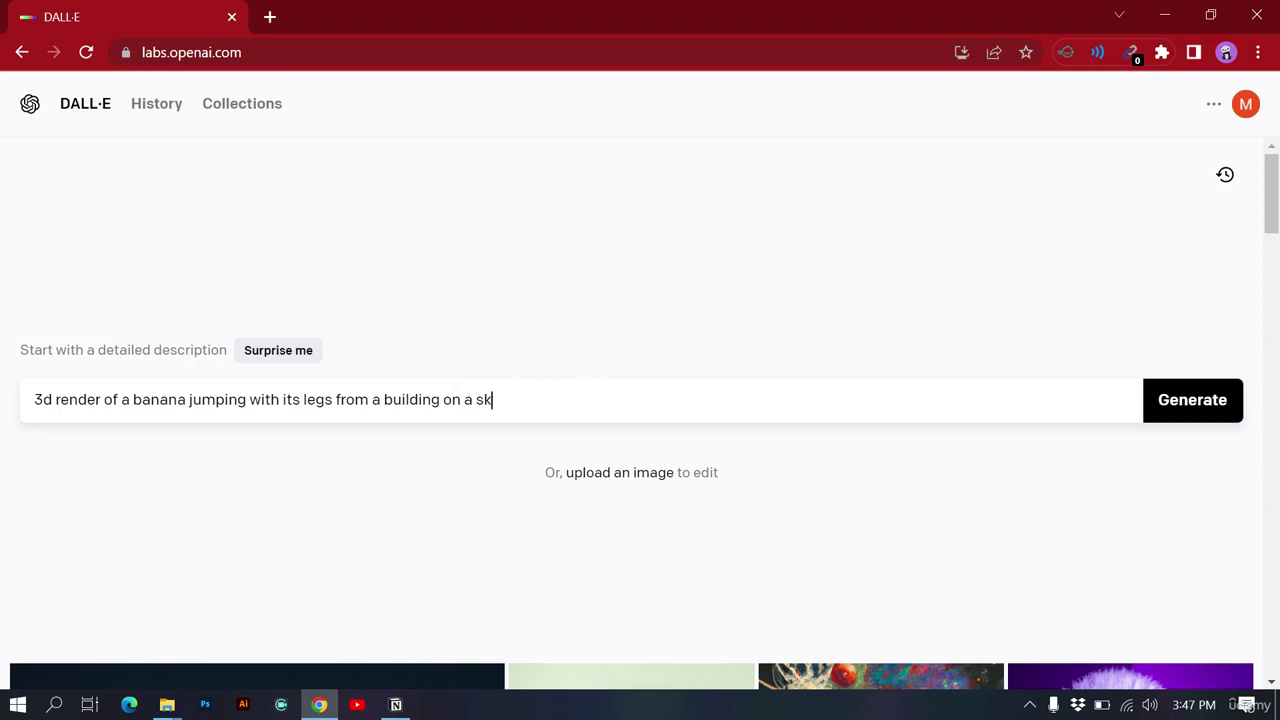
type("board")
type("on a sunny day")
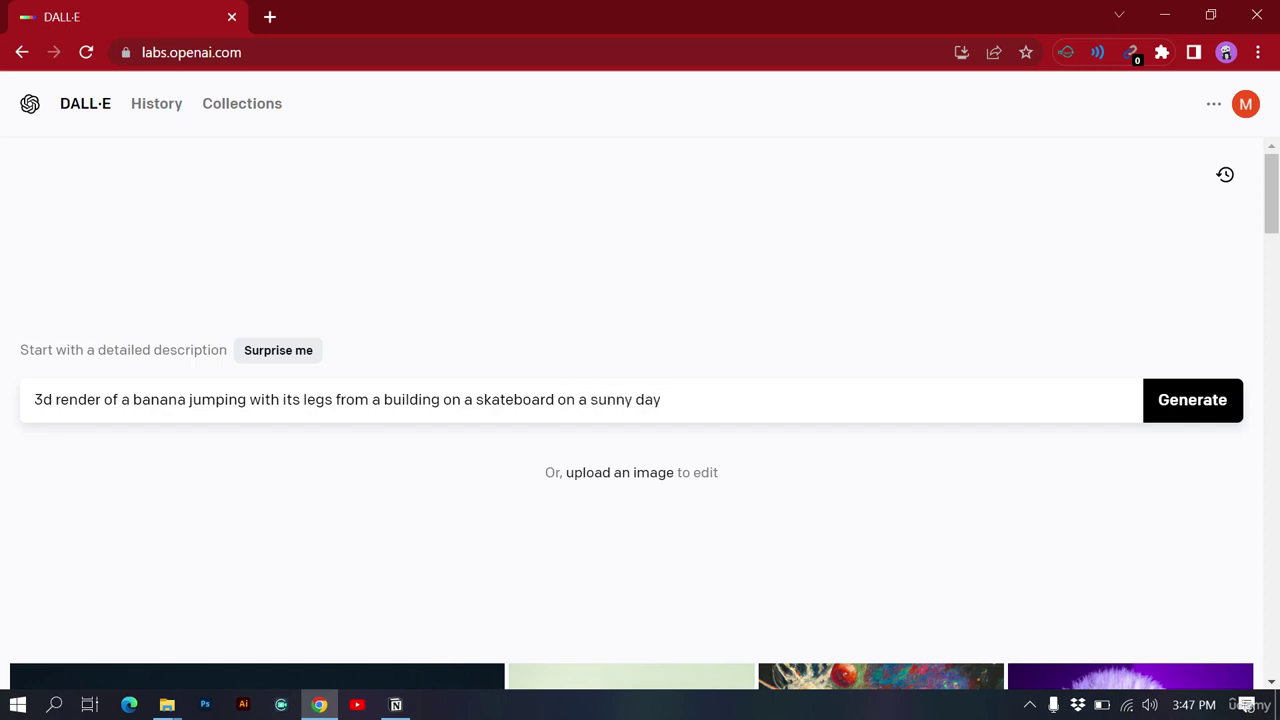
left_click(1192, 405)
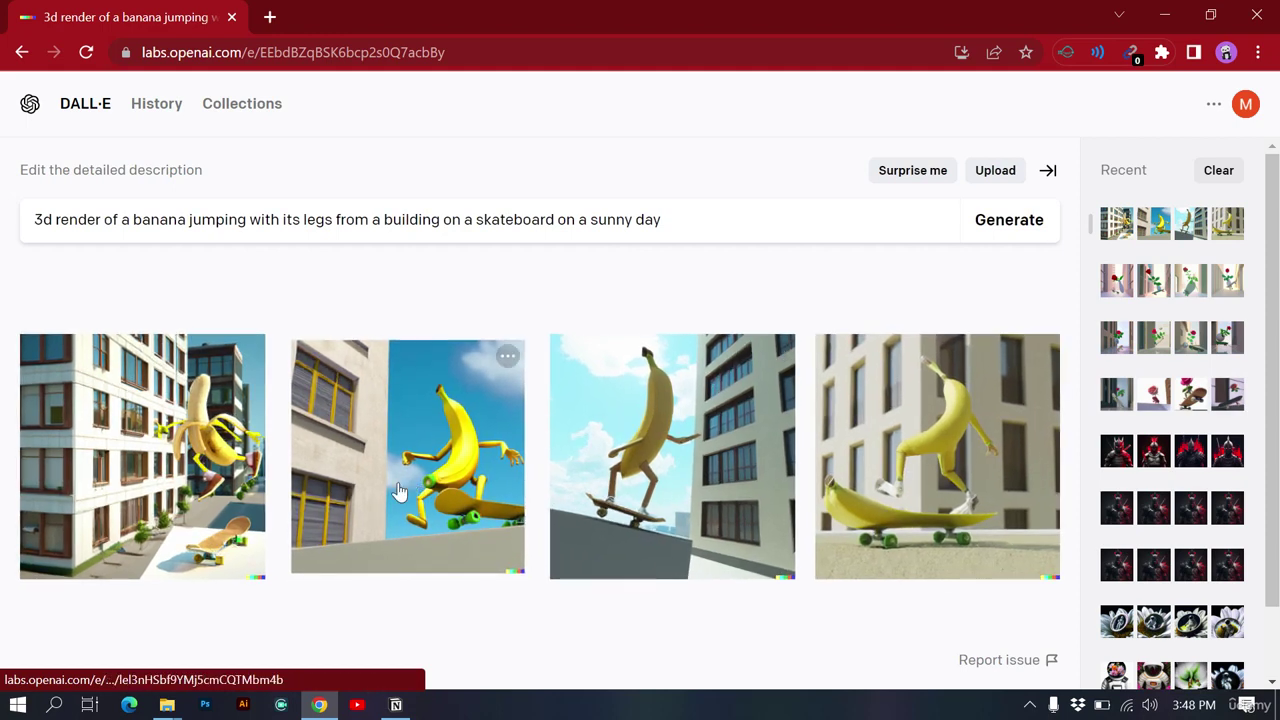
Step: Download the first generated banana image and return to the results
left_click(171, 481)
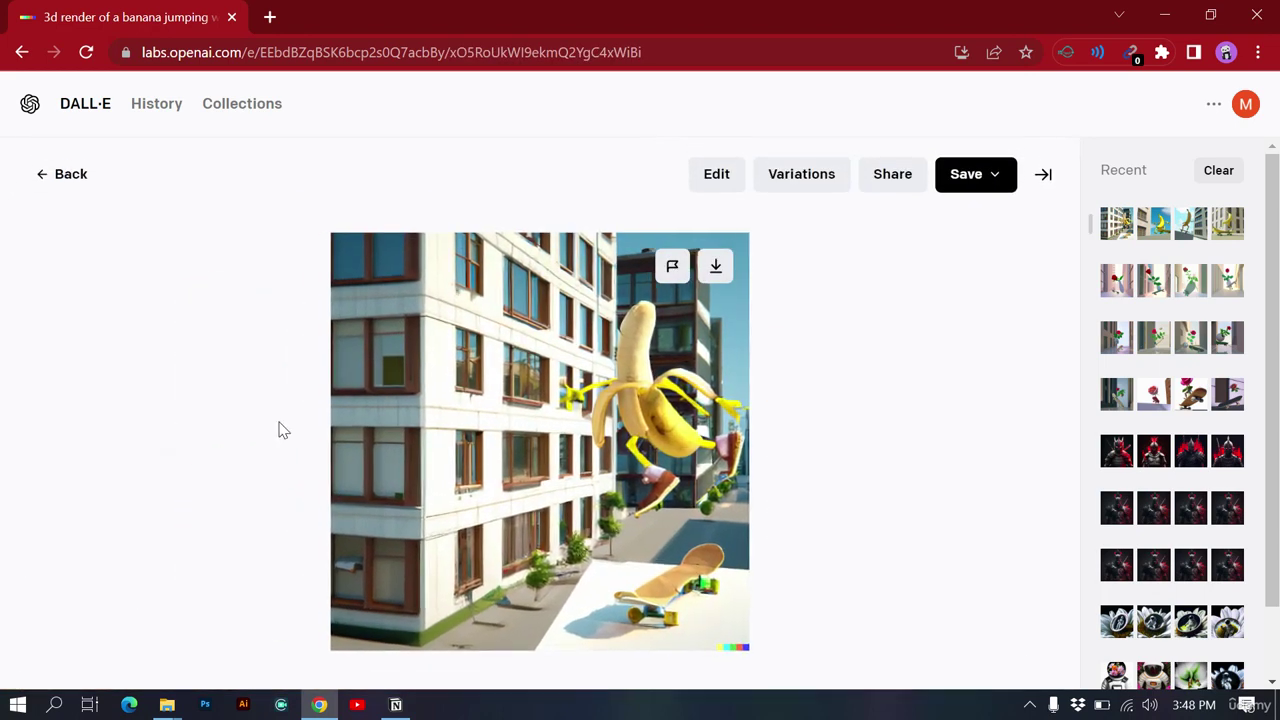
left_click(719, 274)
left_click(722, 276)
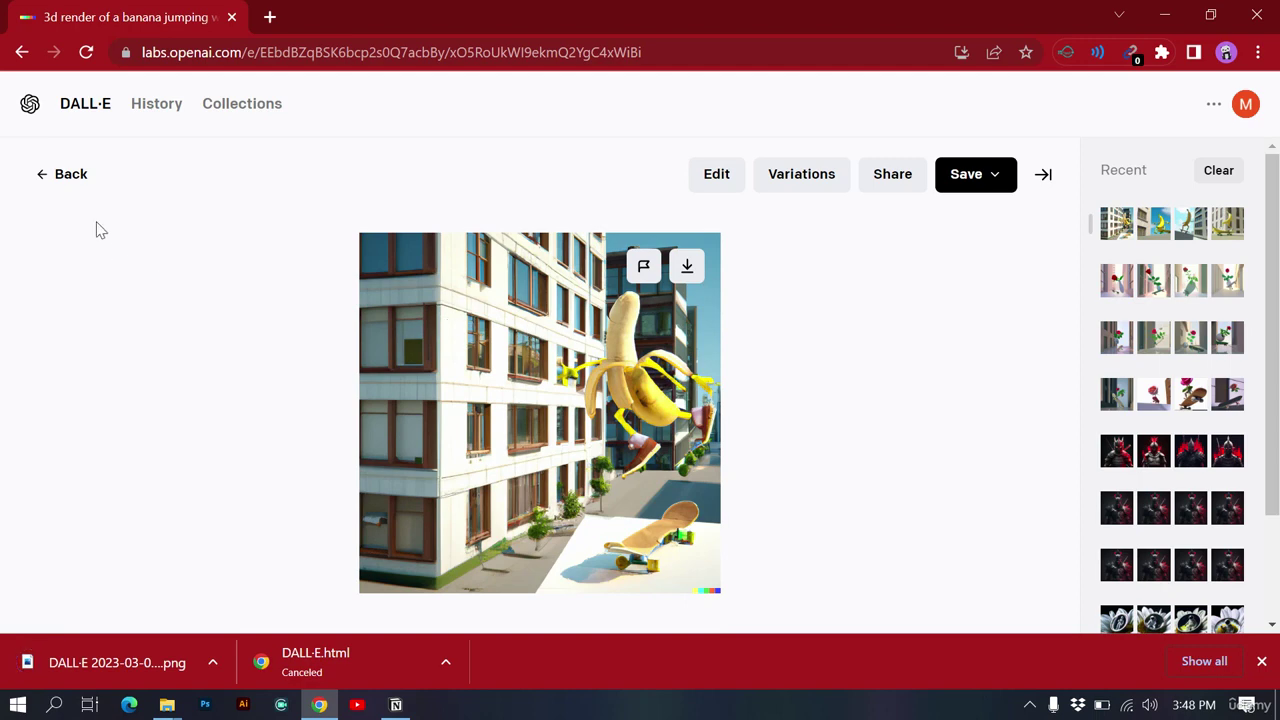
left_click(68, 178)
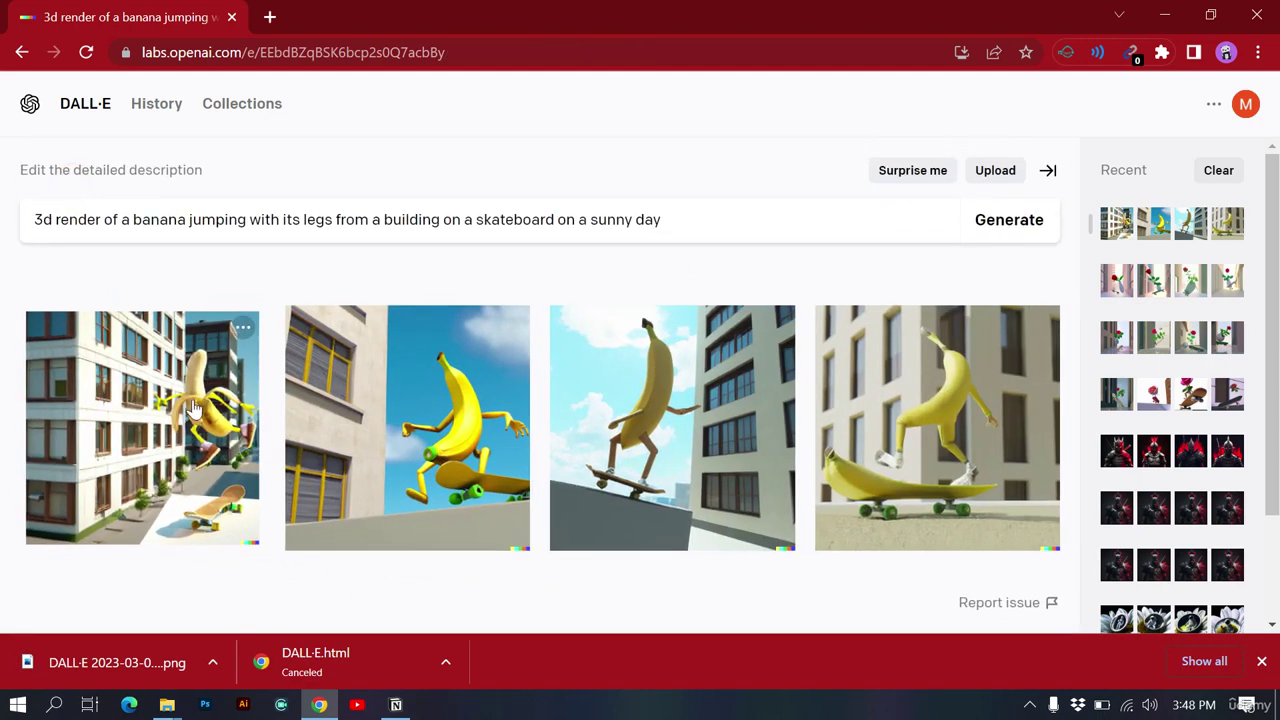
Step: Generate variations of the first banana image and dismiss the credits notice
left_click(193, 410)
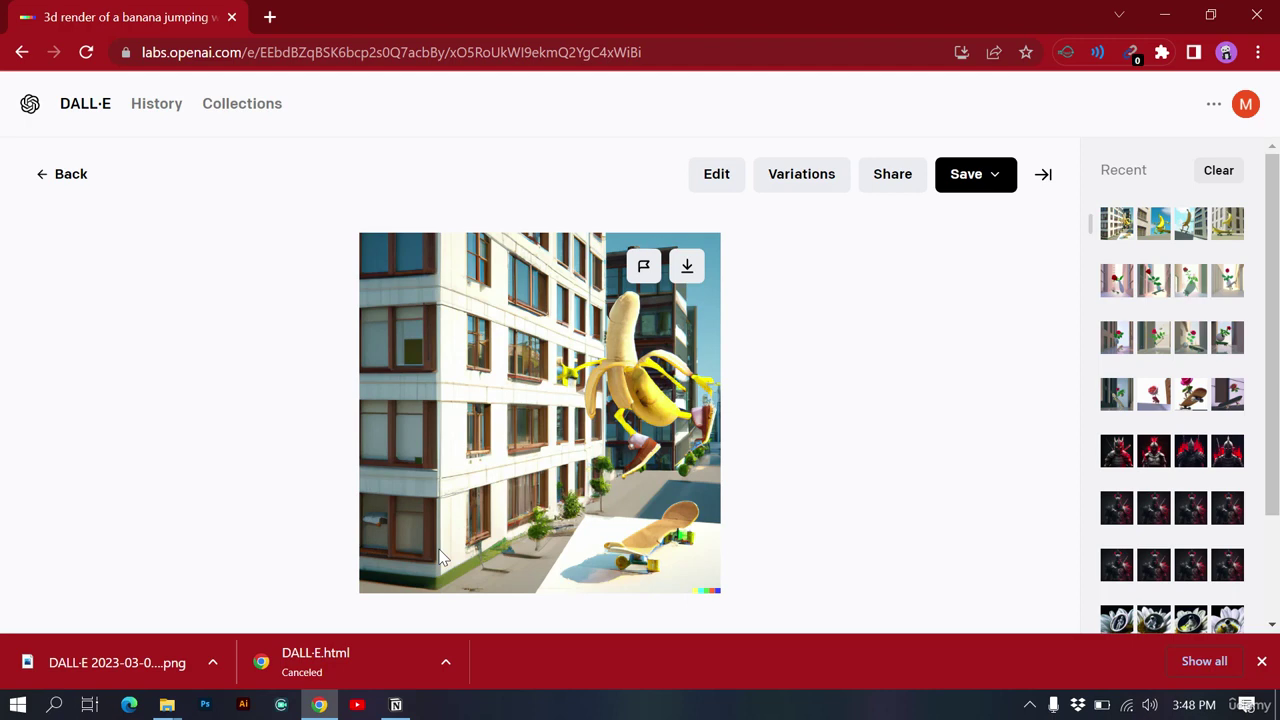
left_click(70, 176)
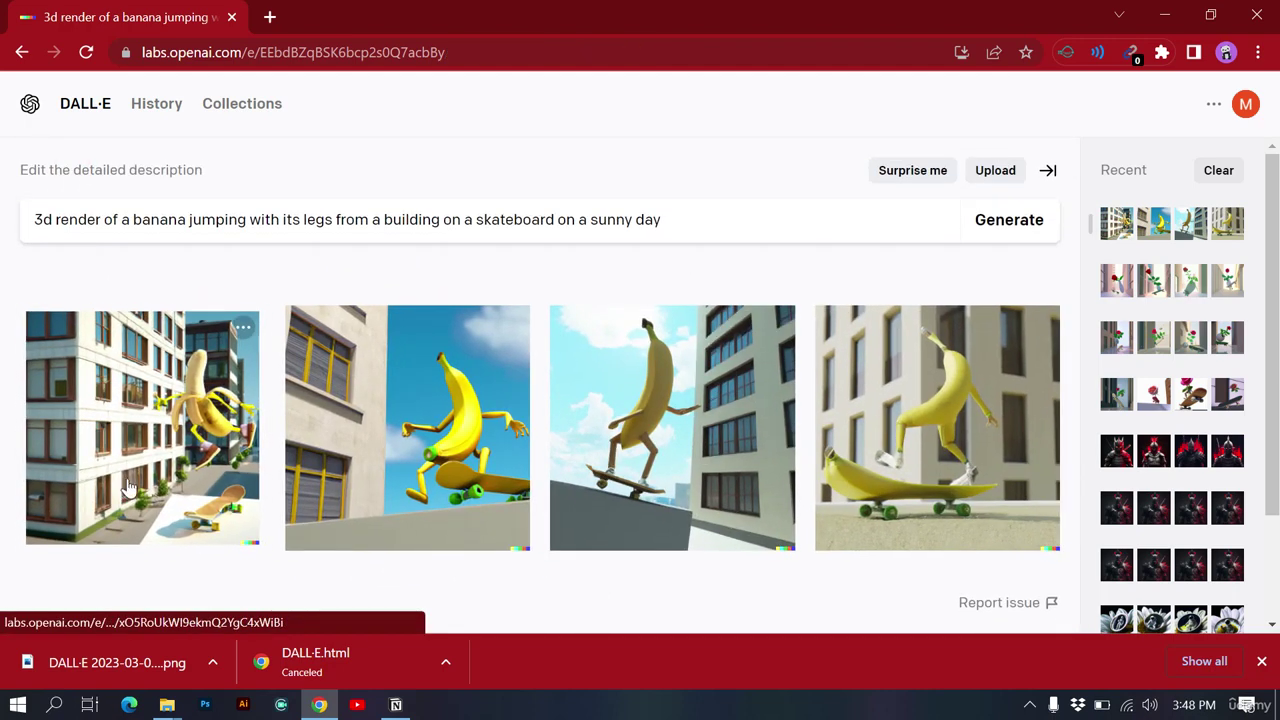
left_click(203, 451)
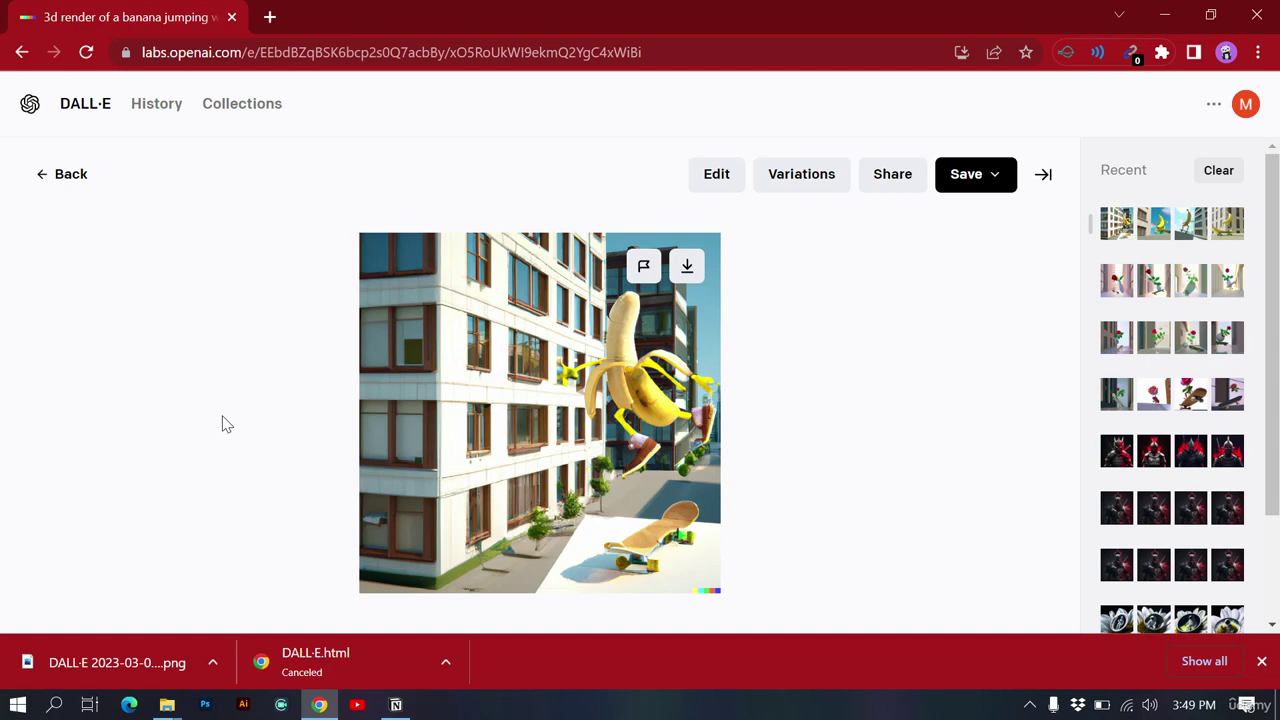
left_click(816, 192)
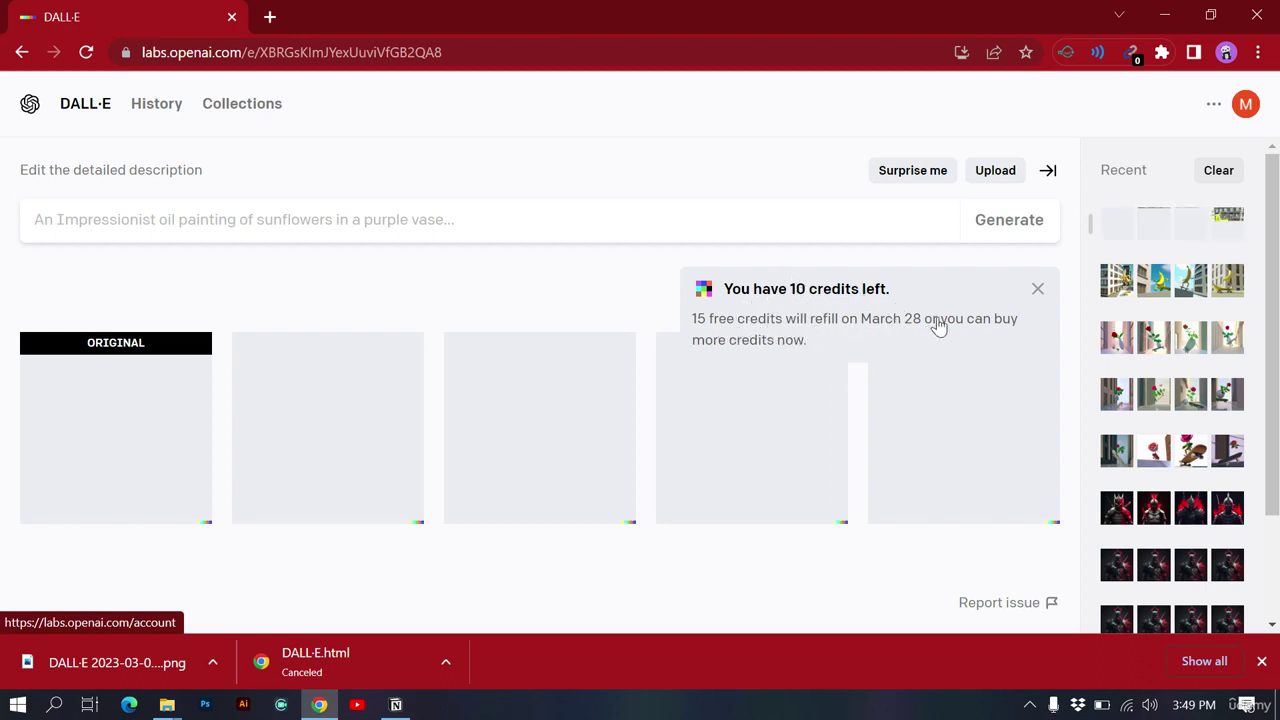
left_click(1037, 291)
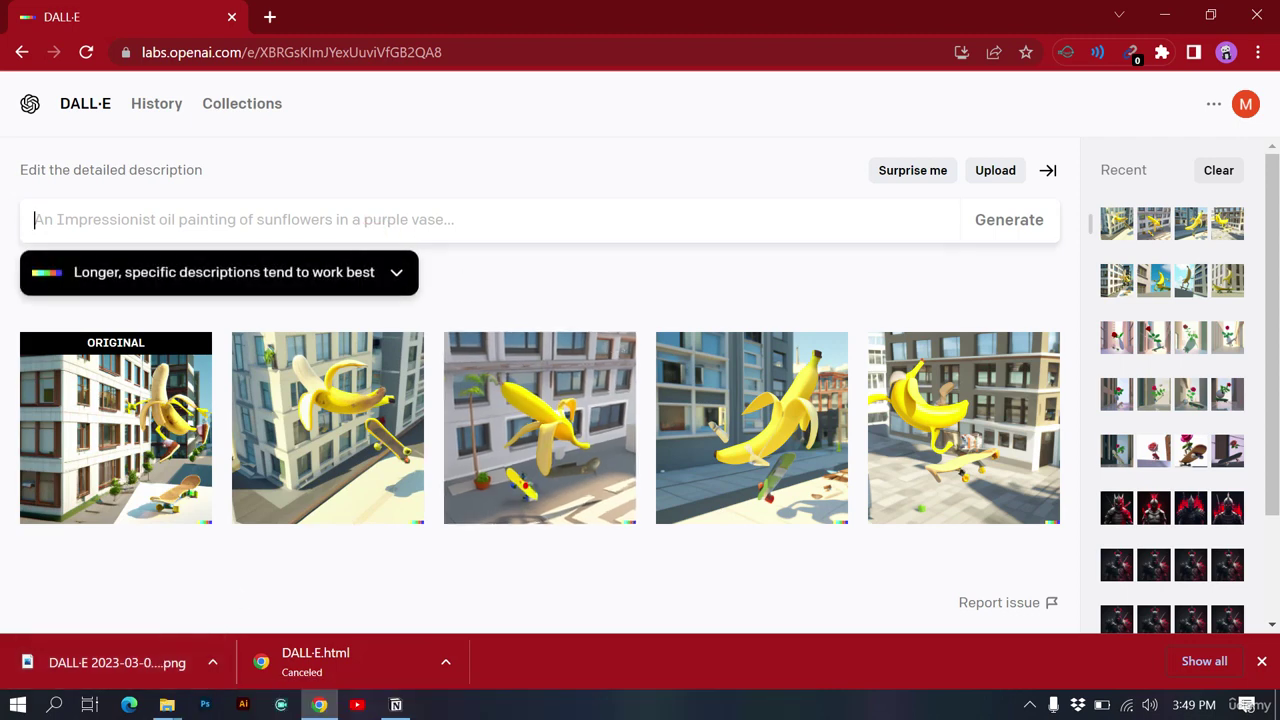
Step: Return to the DALL·E home page and fill the prompt field with a random surprise description
left_click(94, 114)
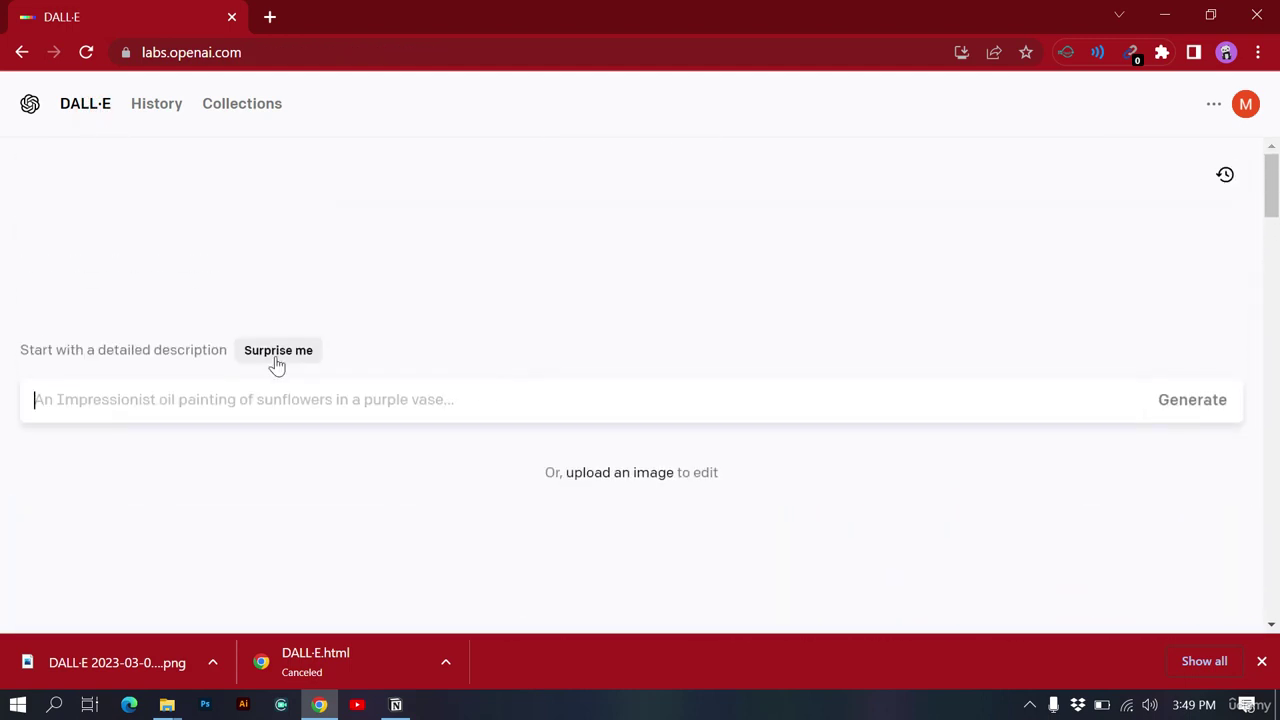
left_click(275, 356)
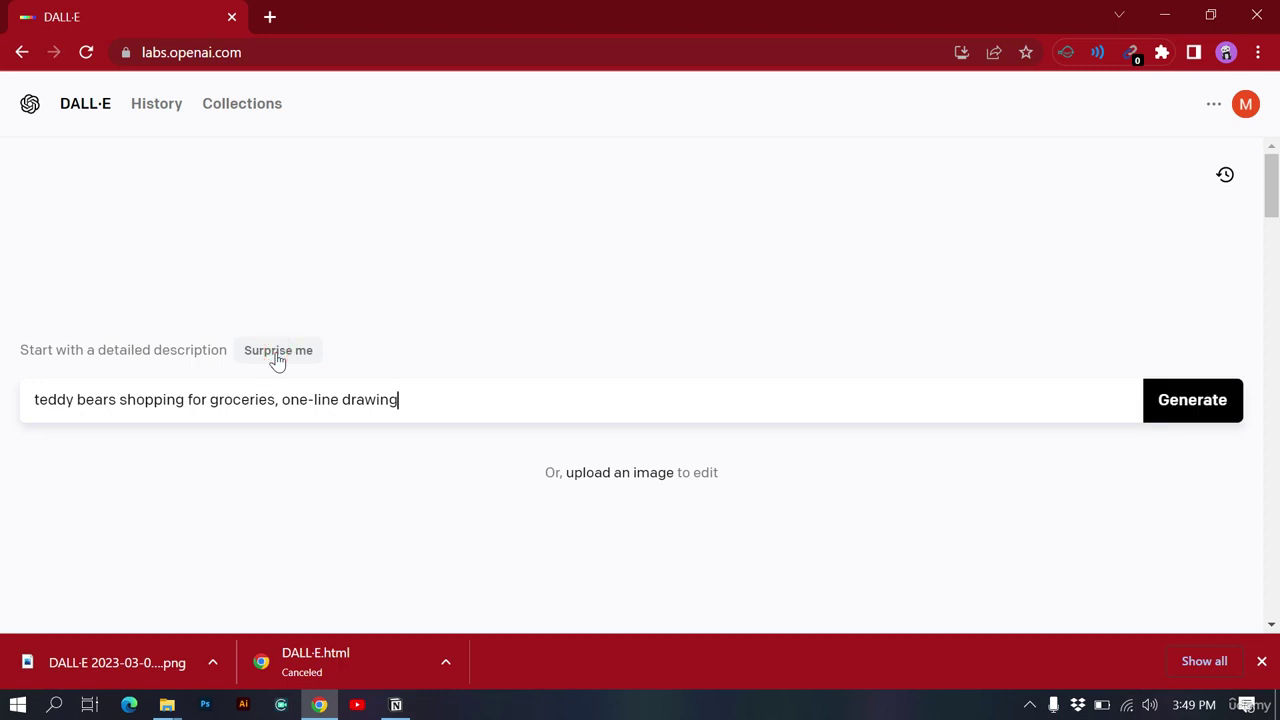
left_click_drag(428, 400, 34, 400)
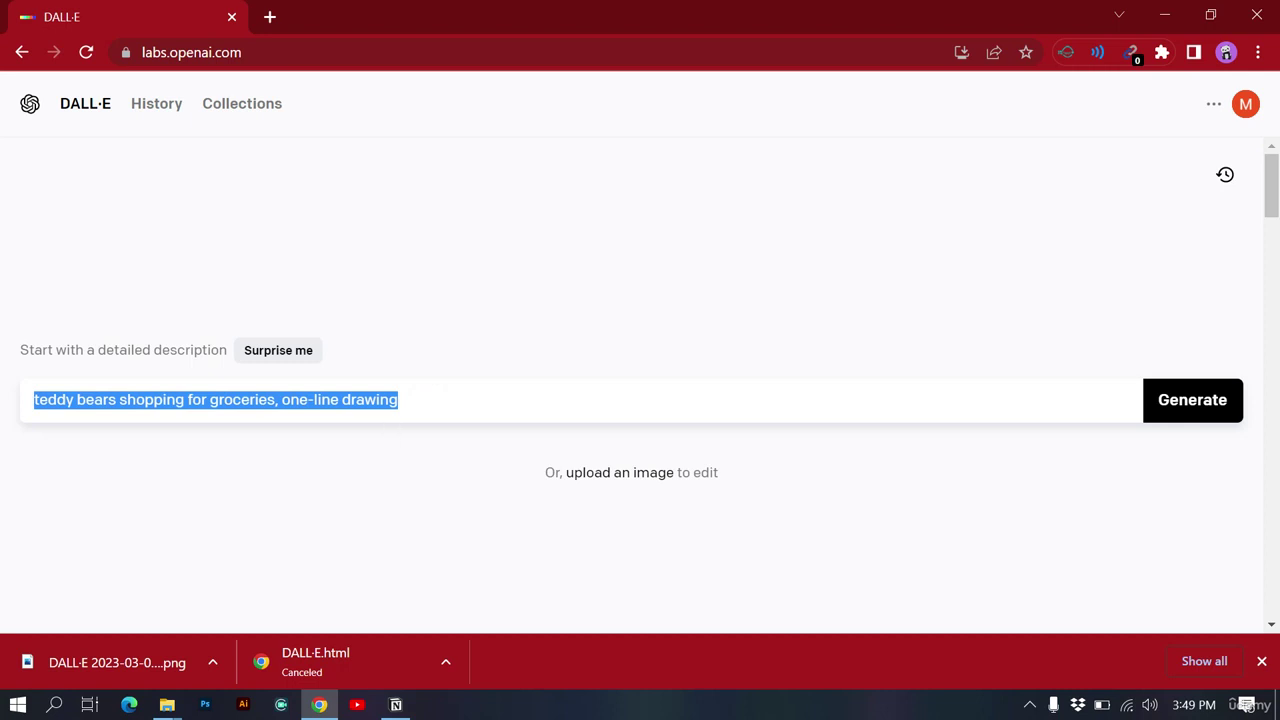
left_click(400, 405)
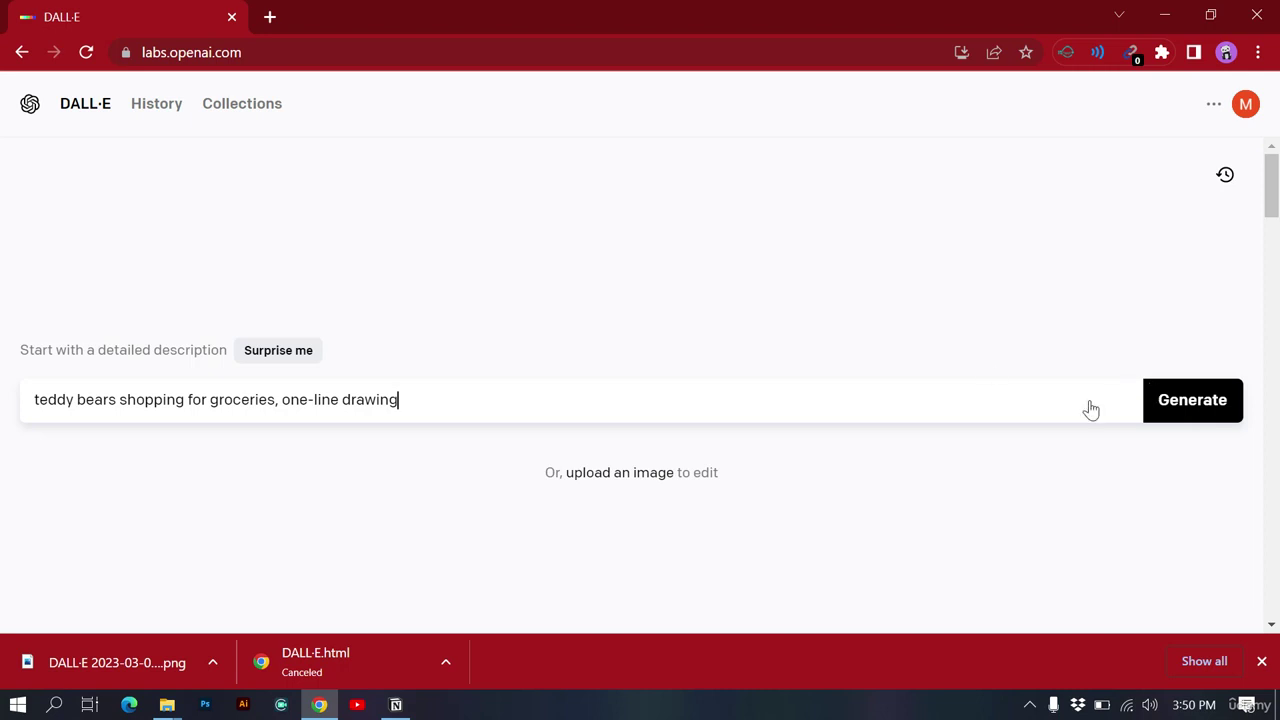
Step: Generate images from the surprise prompt "an astronaut playing basketball with cats in space, digital art" and download the first result
left_click(280, 360)
left_click(285, 360)
left_click(1196, 388)
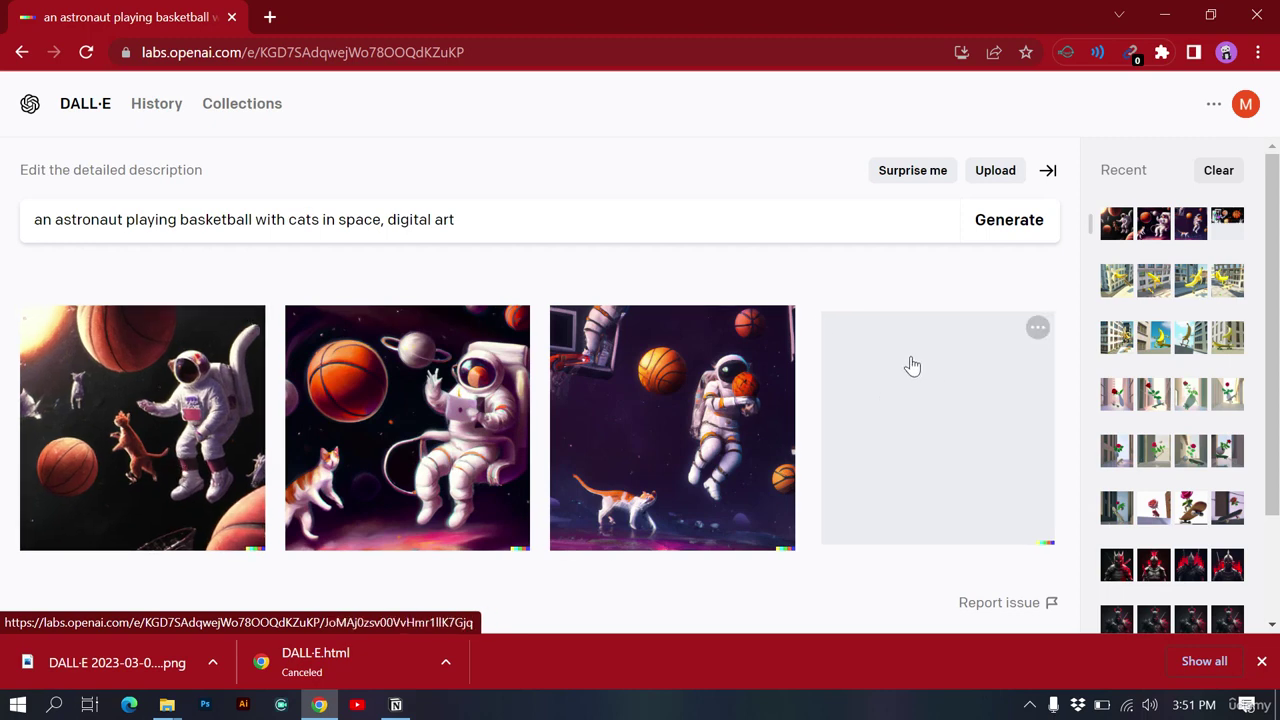
left_click(90, 500)
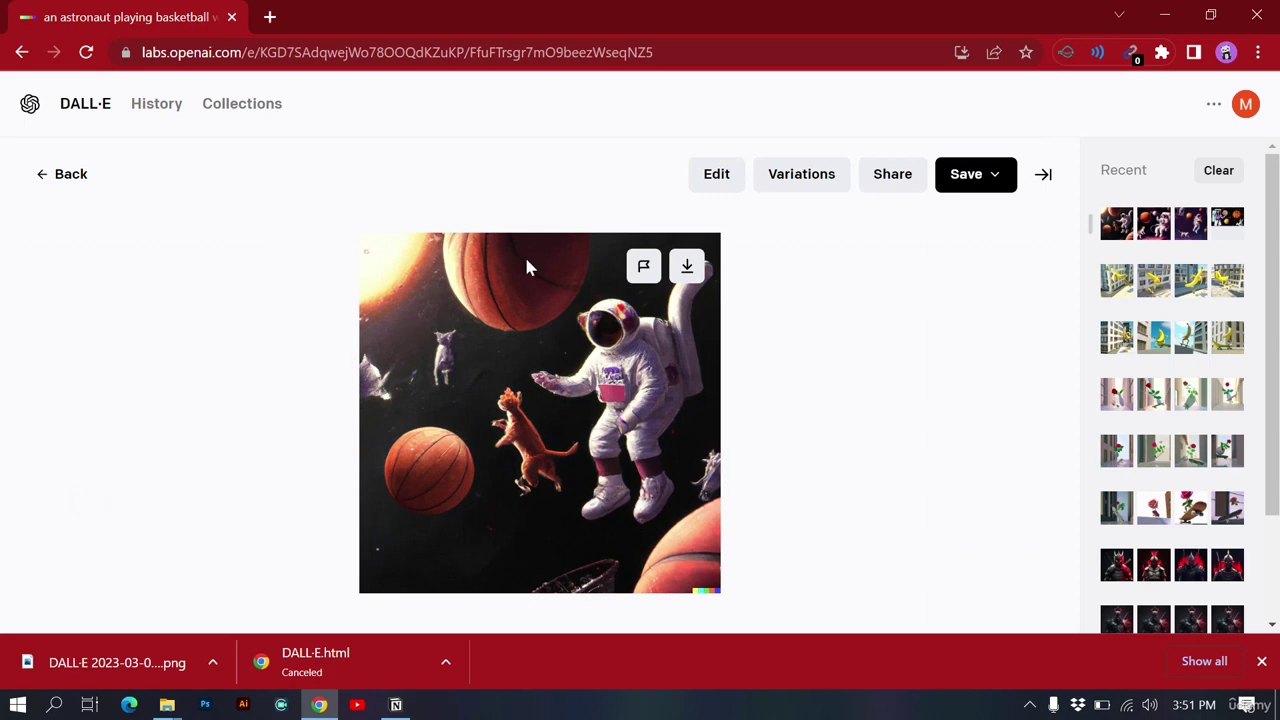
left_click(680, 264)
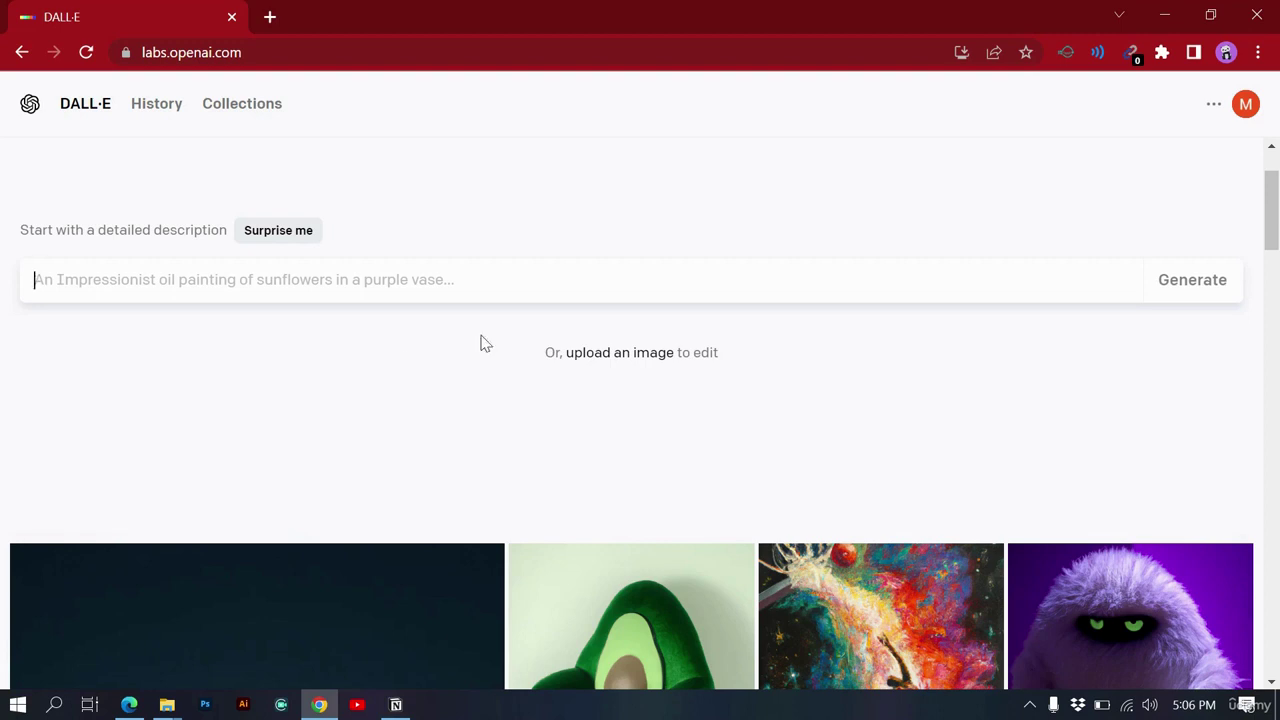
Step: Generate images from the prompt "sketch of a polar bear in a zoo" on the home page
left_click(360, 274)
type("sk")
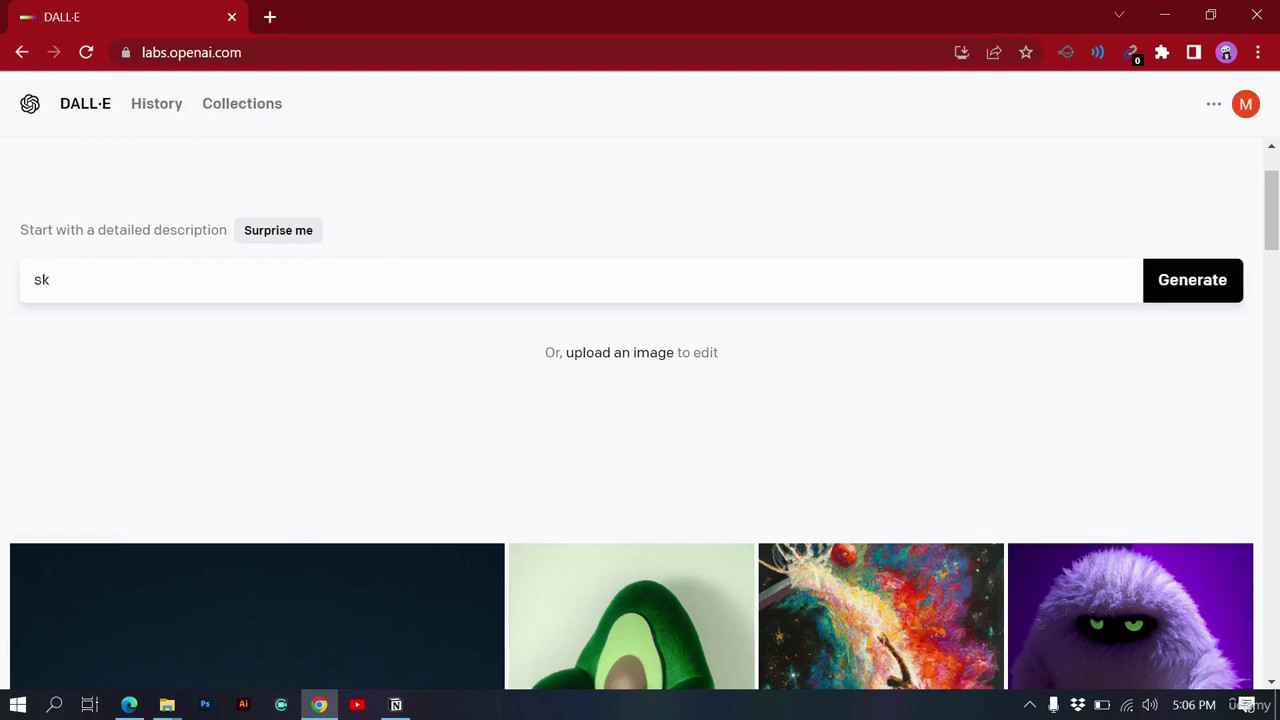
type("etch of a polar bear in a zoo")
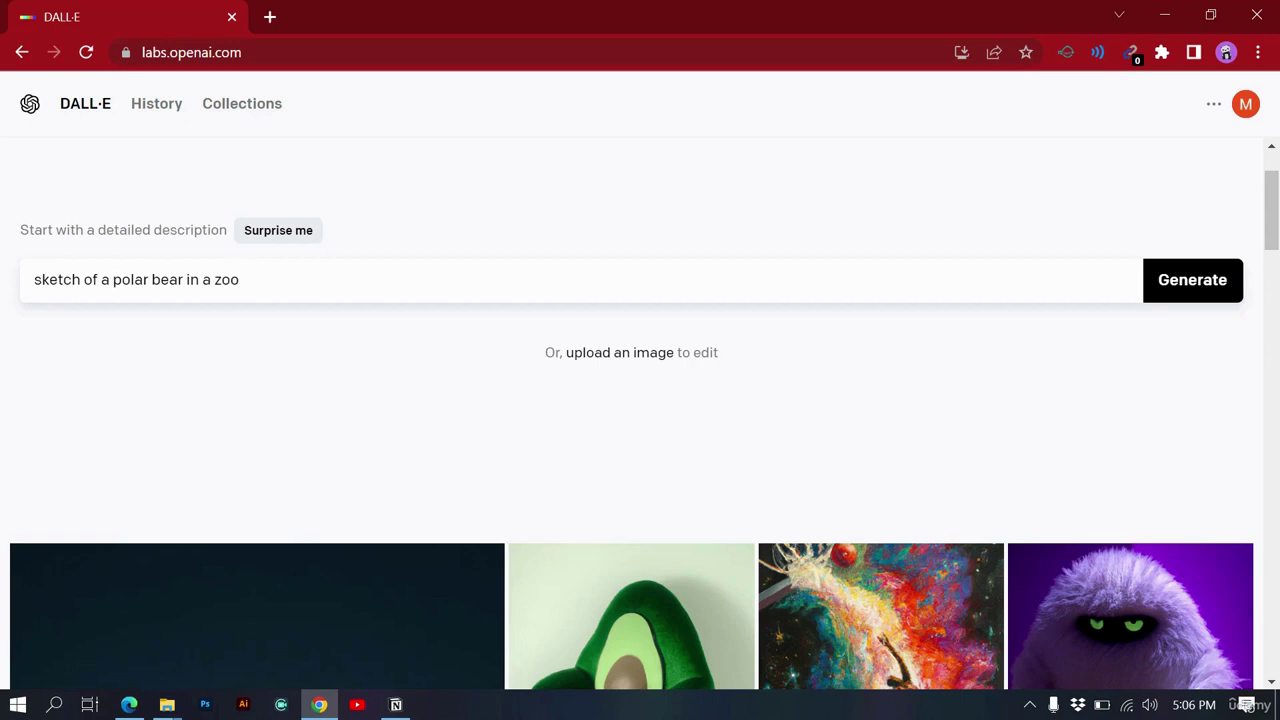
key("Return")
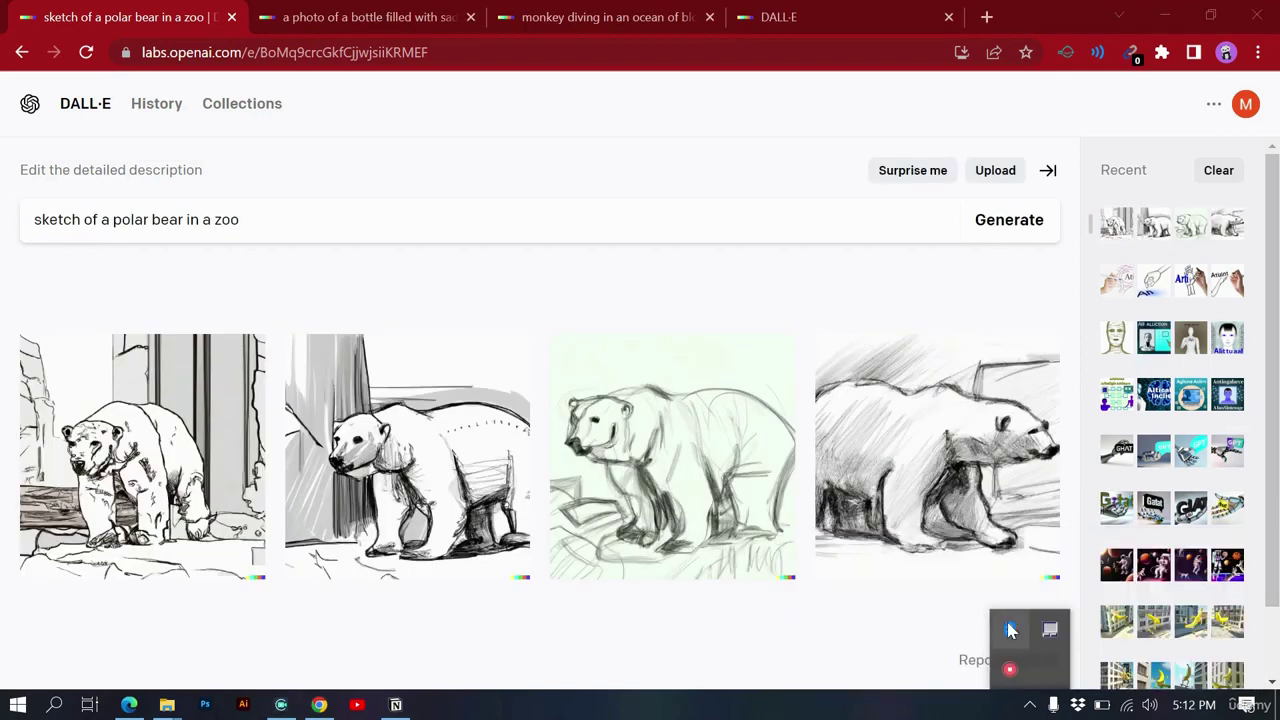
right_click(1010, 670)
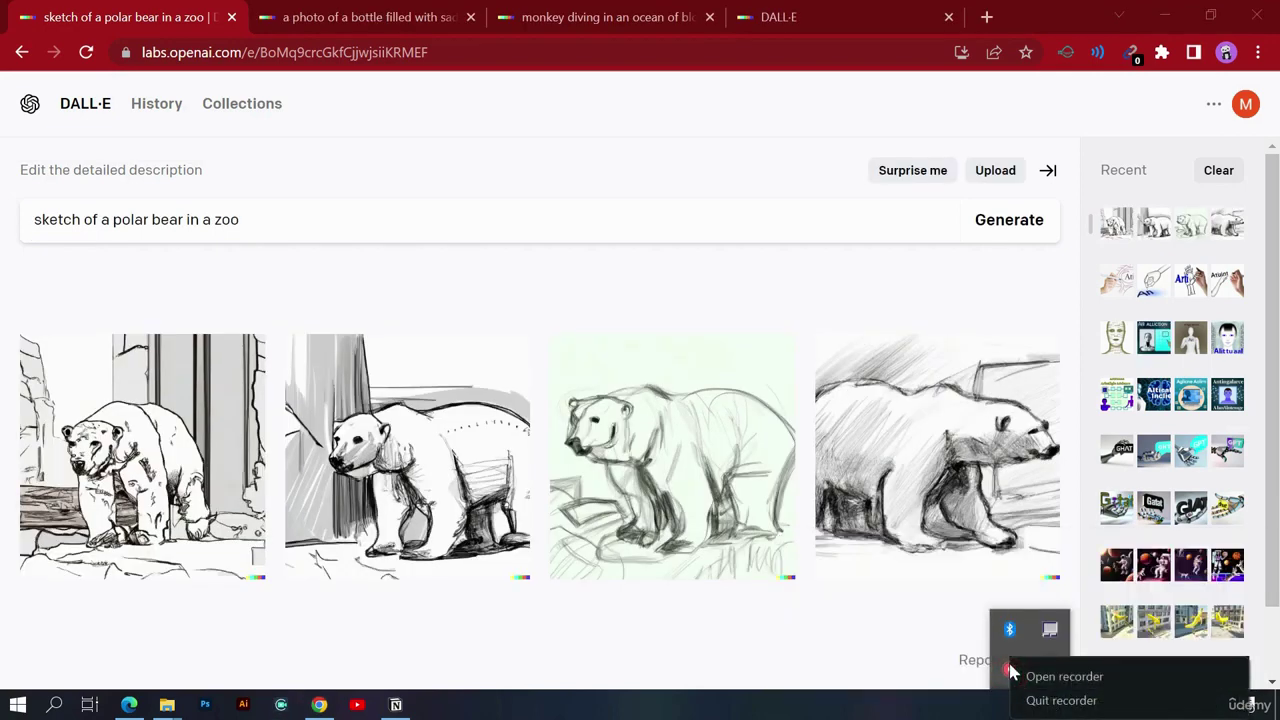
left_click(1030, 679)
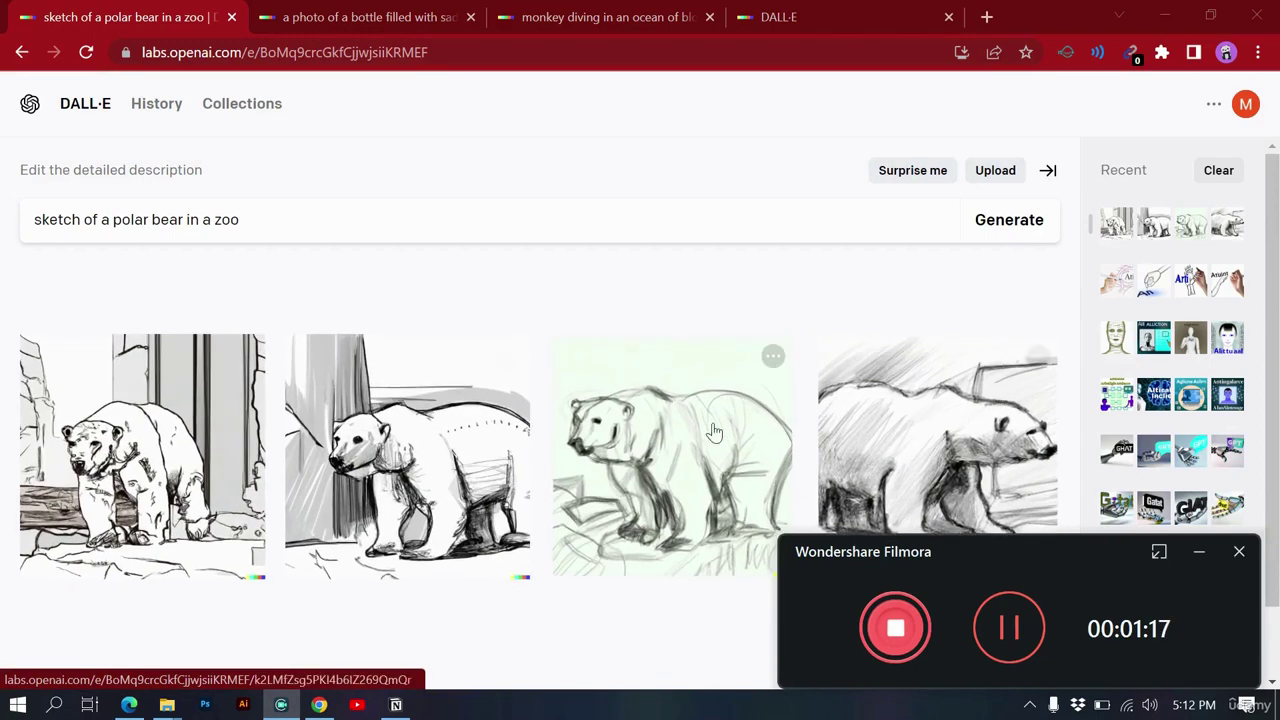
Step: Open the fourth polar bear sketch, download it and return to the generated results
left_click(921, 413)
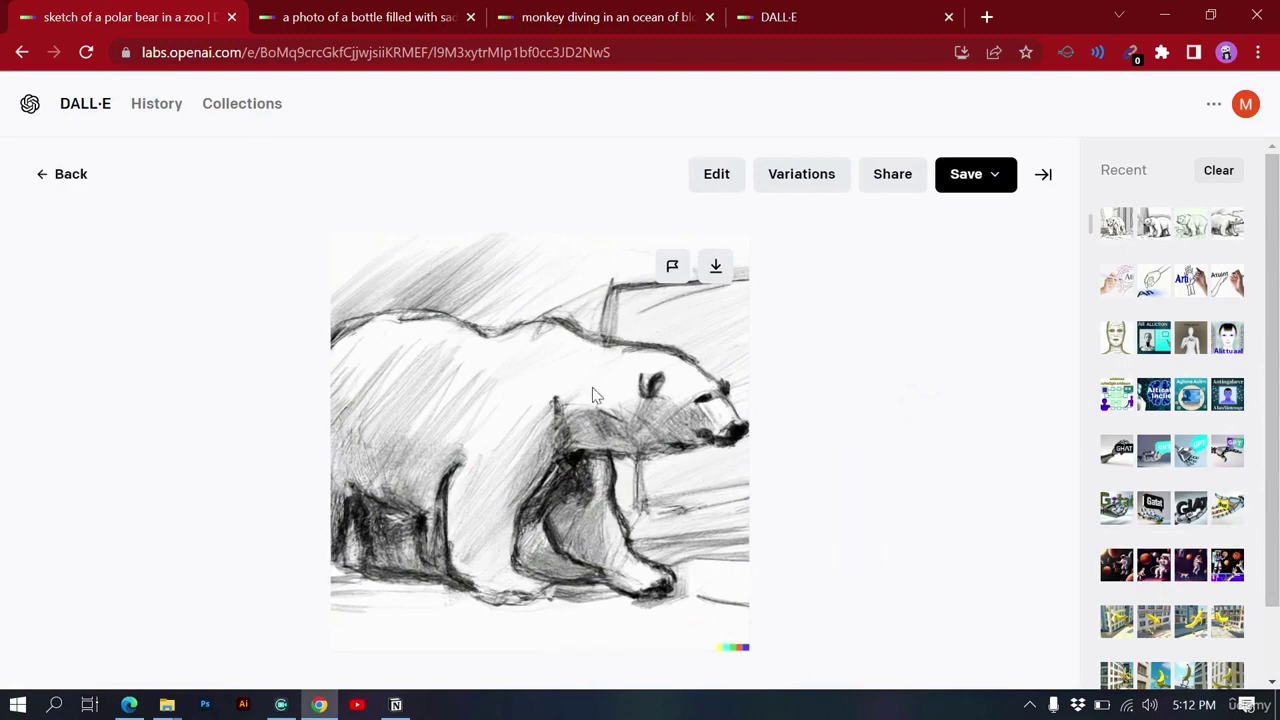
left_click(715, 266)
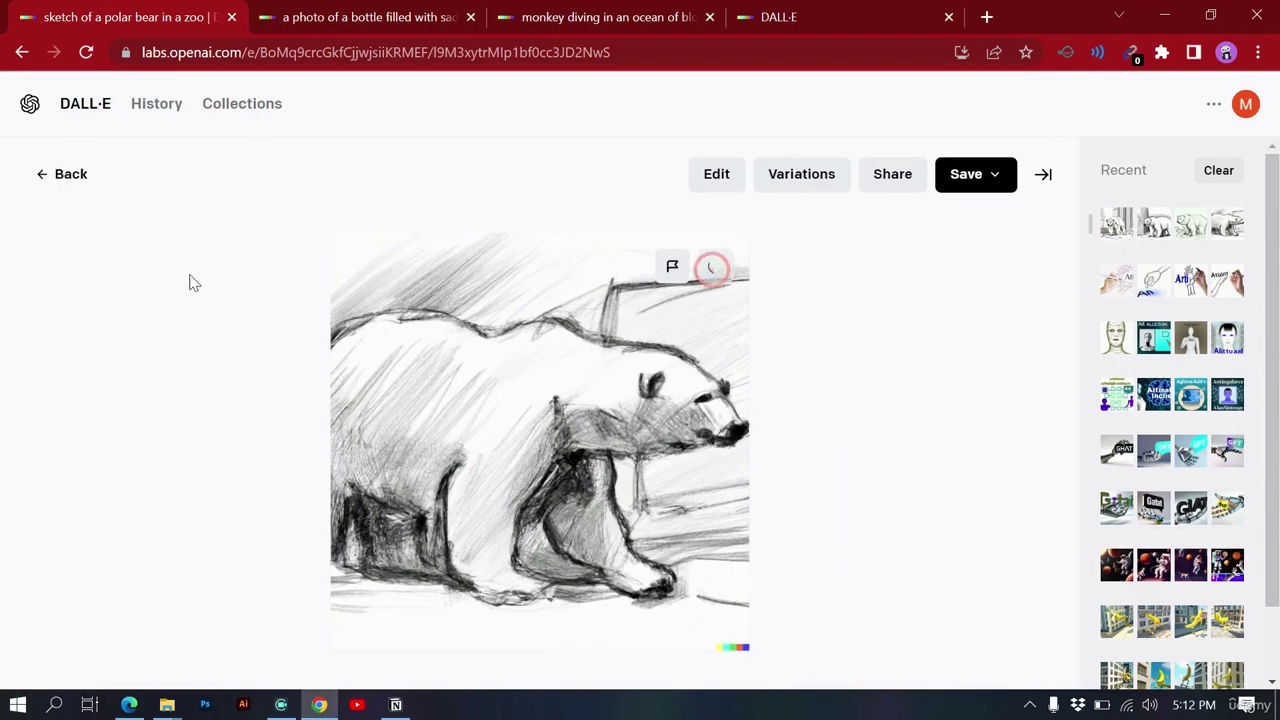
left_click(62, 176)
Step: Open the first polar bear sketch, download it and return to the generated results
left_click(175, 450)
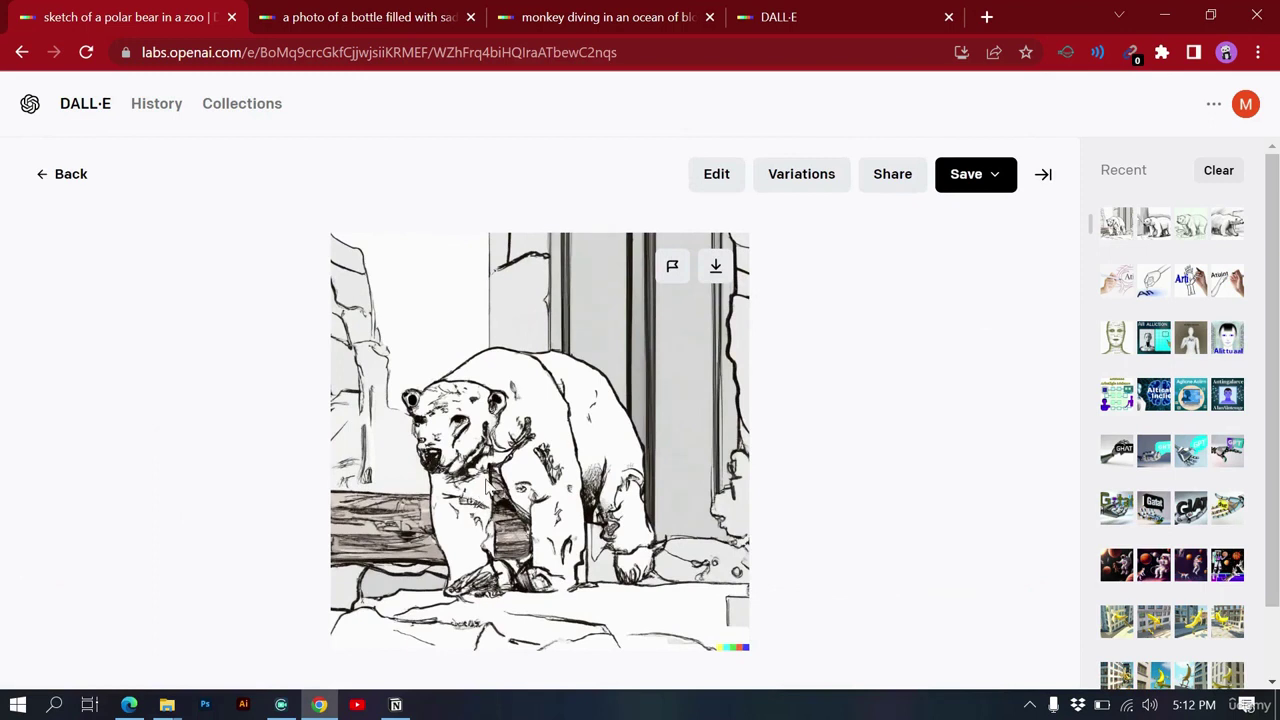
left_click(707, 262)
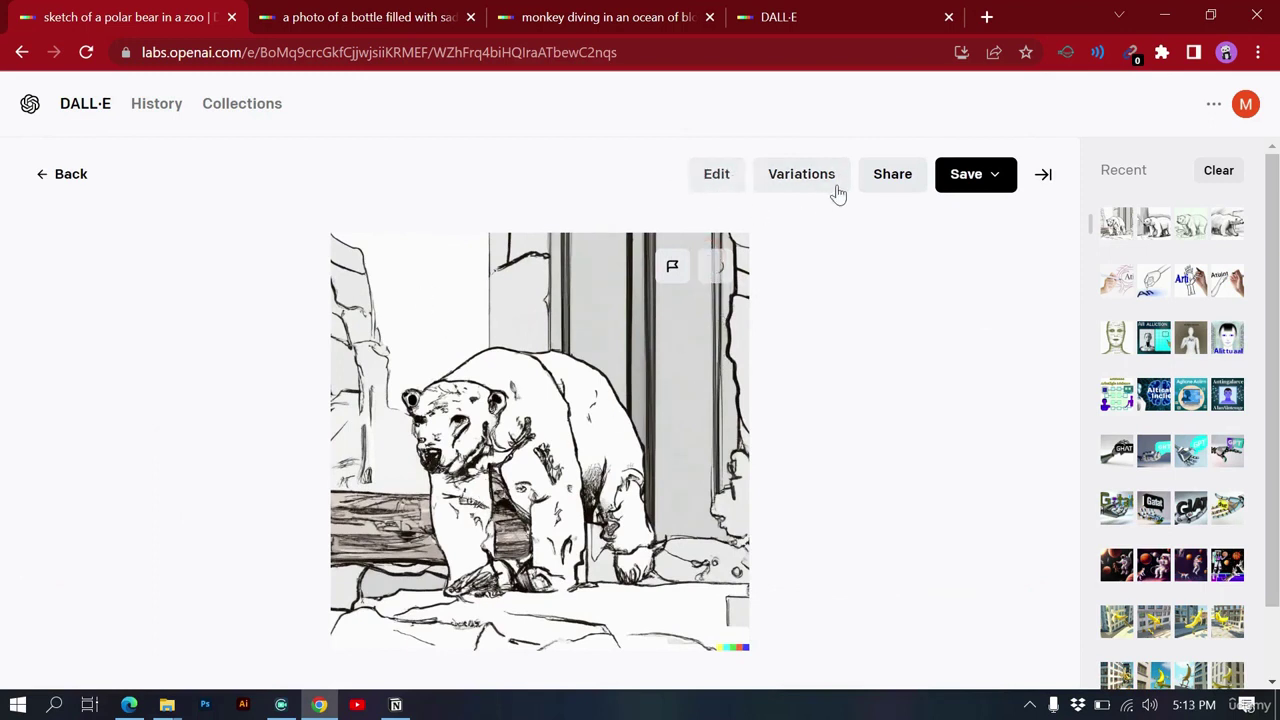
left_click(795, 186)
left_click(43, 170)
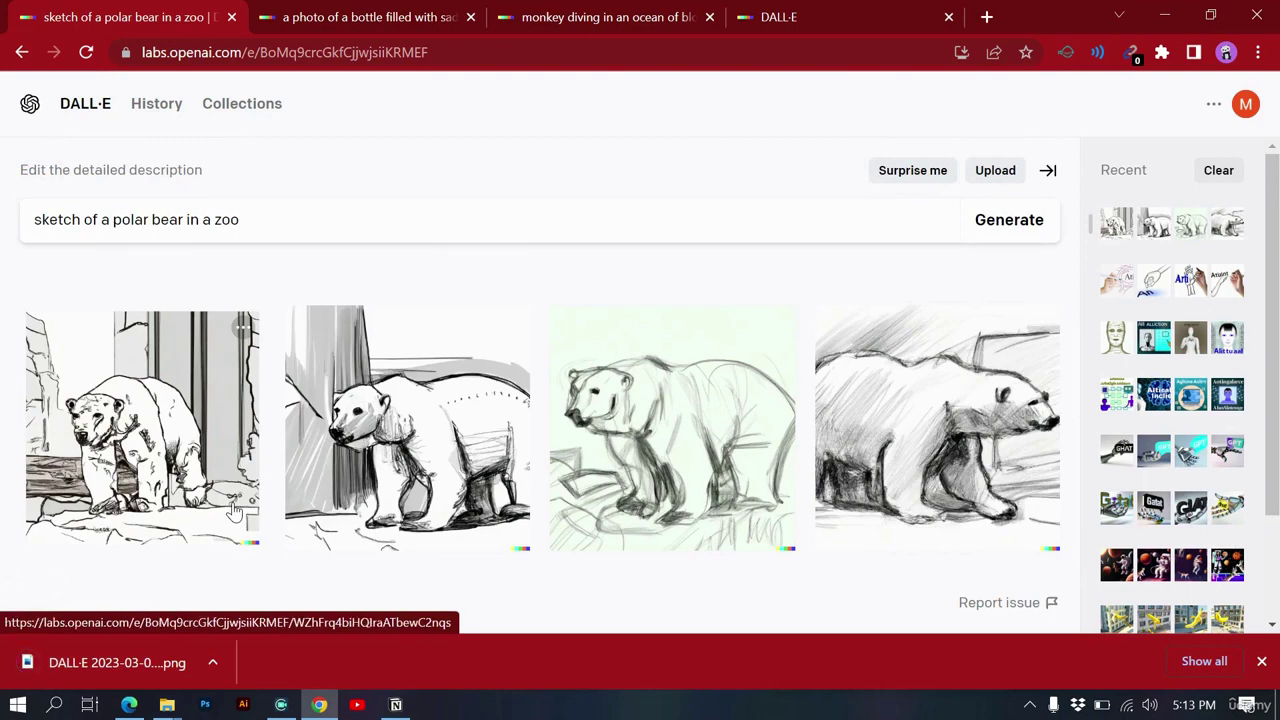
Step: Examine the opening style word in the polar bear prompt, and highlight "photo" in the prompt of the bottle results
left_click(34, 219)
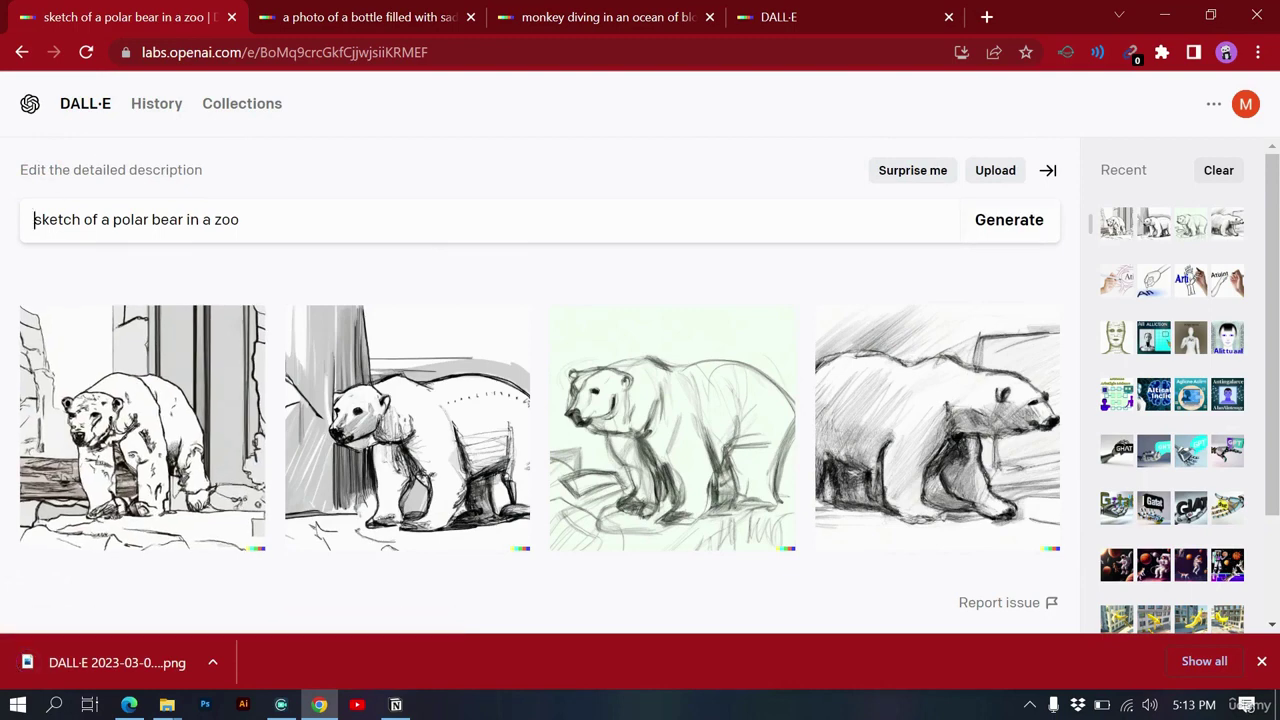
double_click(36, 219)
left_click(178, 206)
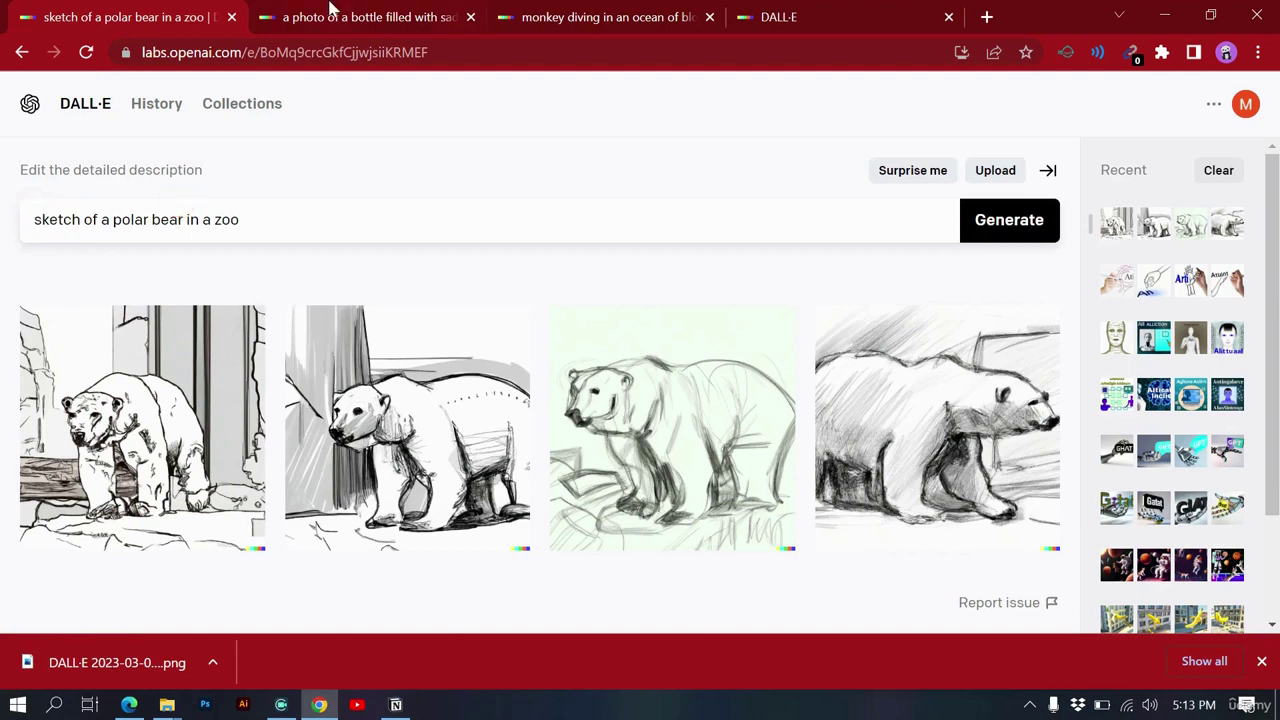
left_click(330, 15)
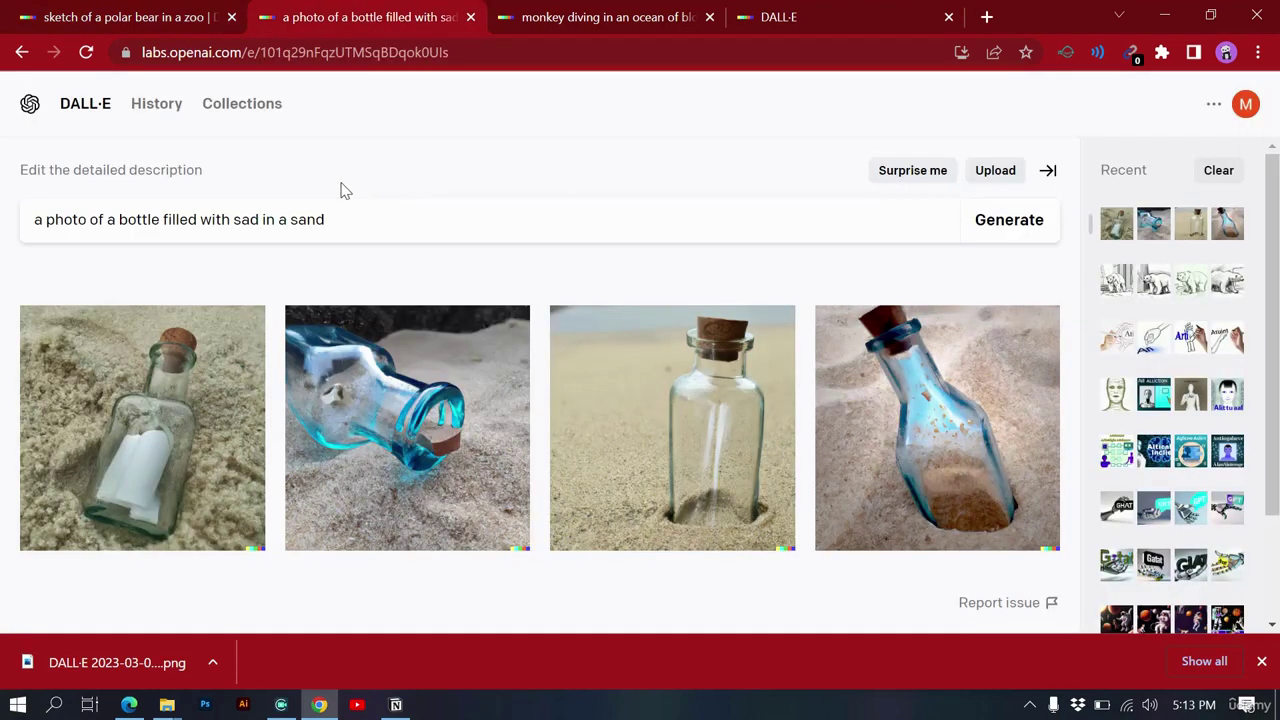
double_click(52, 219)
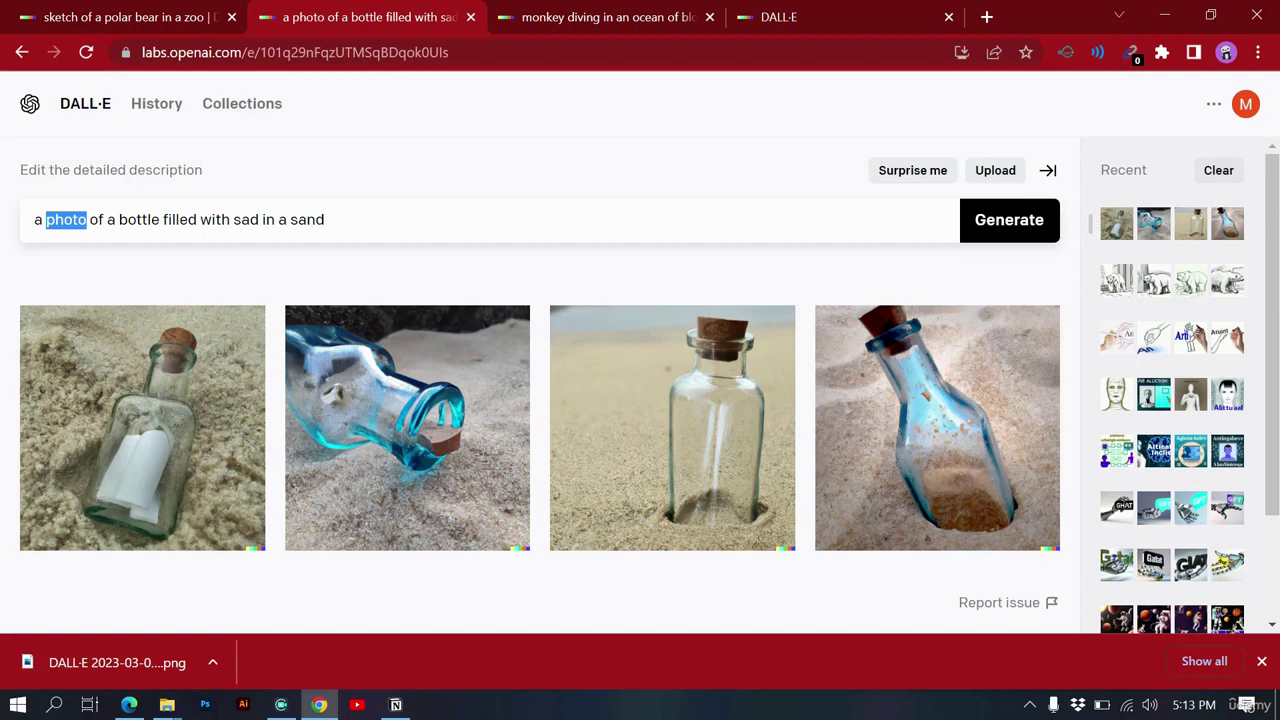
left_click(47, 219)
double_click(50, 219)
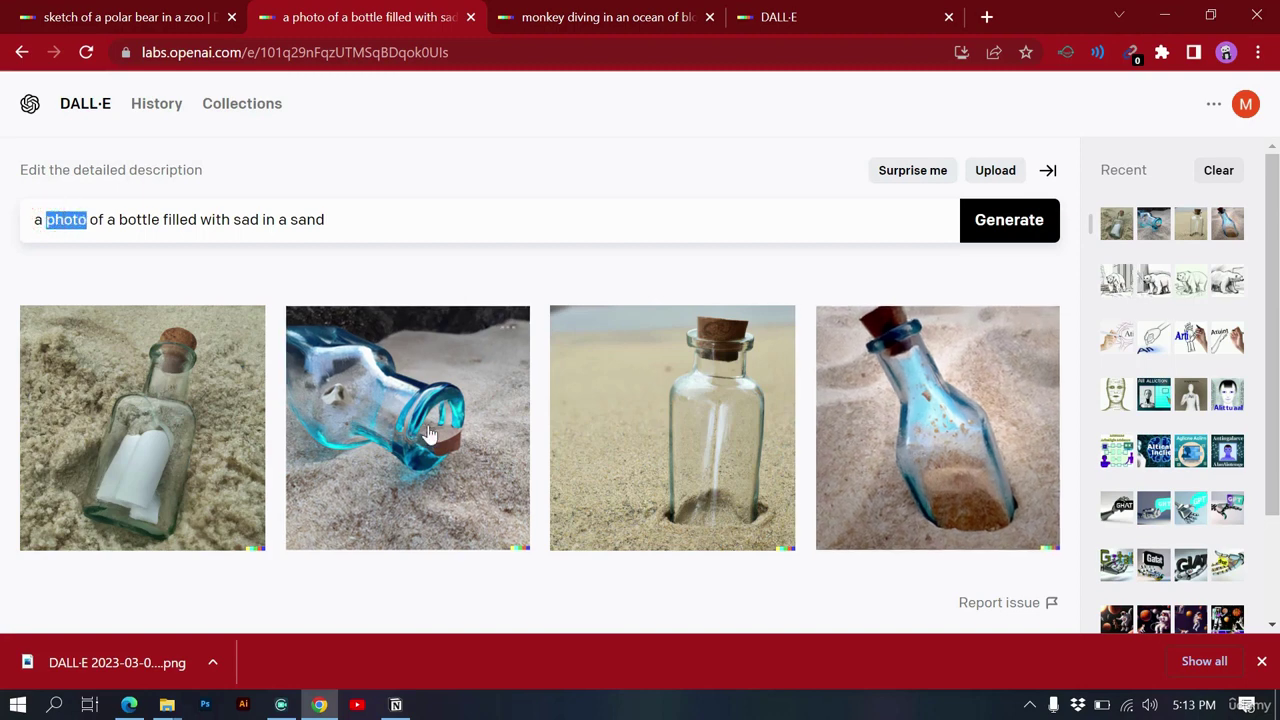
Step: Open the fourth bottle image, download it and return to the bottle results
left_click_drag(950, 400, 1005, 400)
left_click(982, 402)
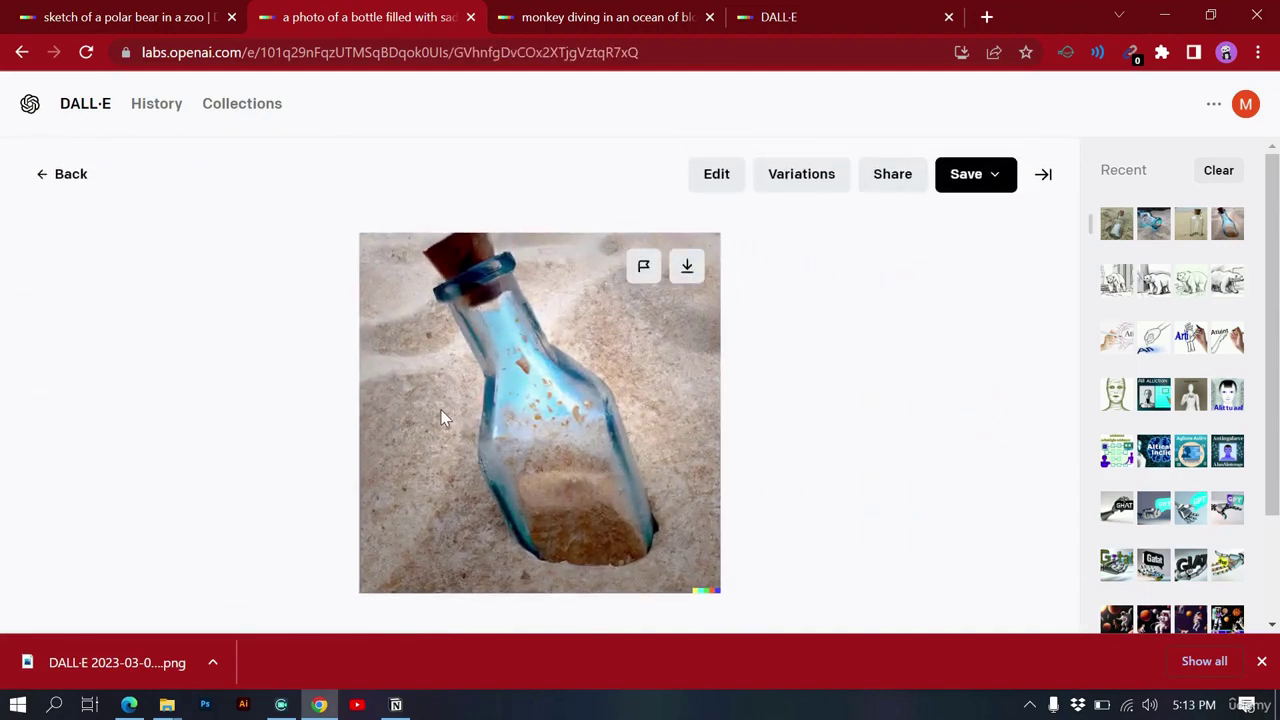
left_click(685, 265)
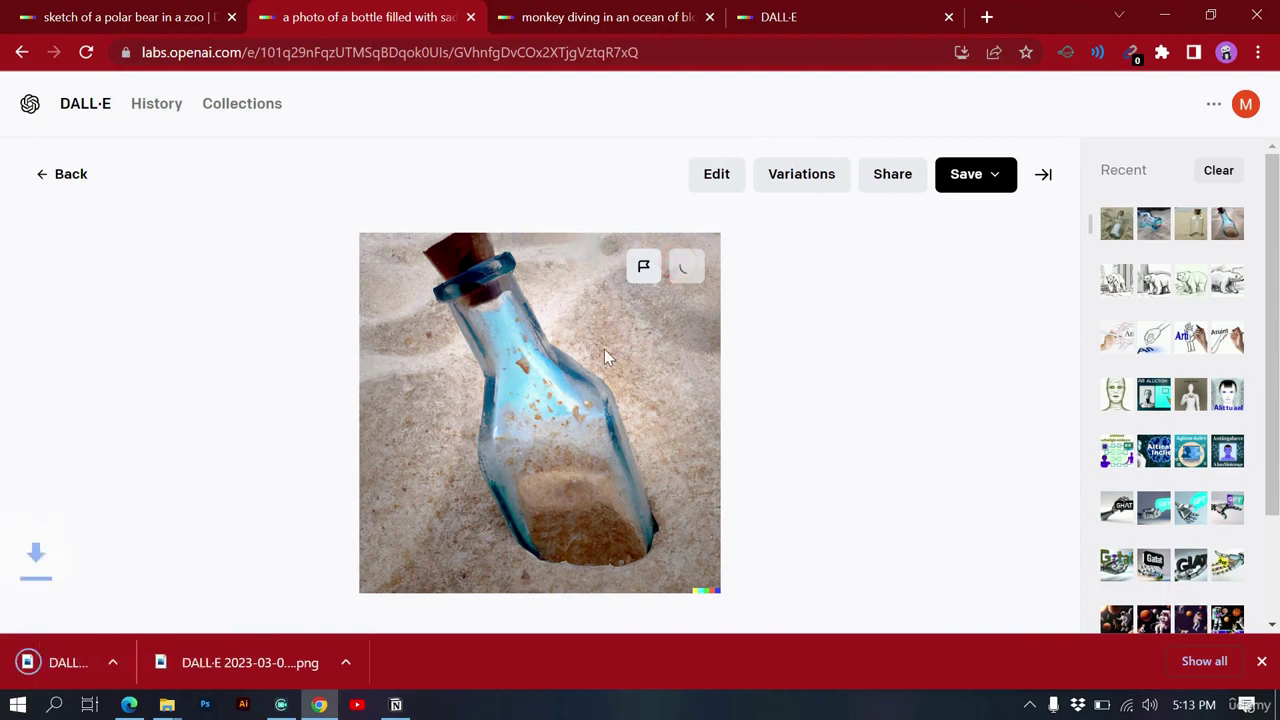
left_click(67, 176)
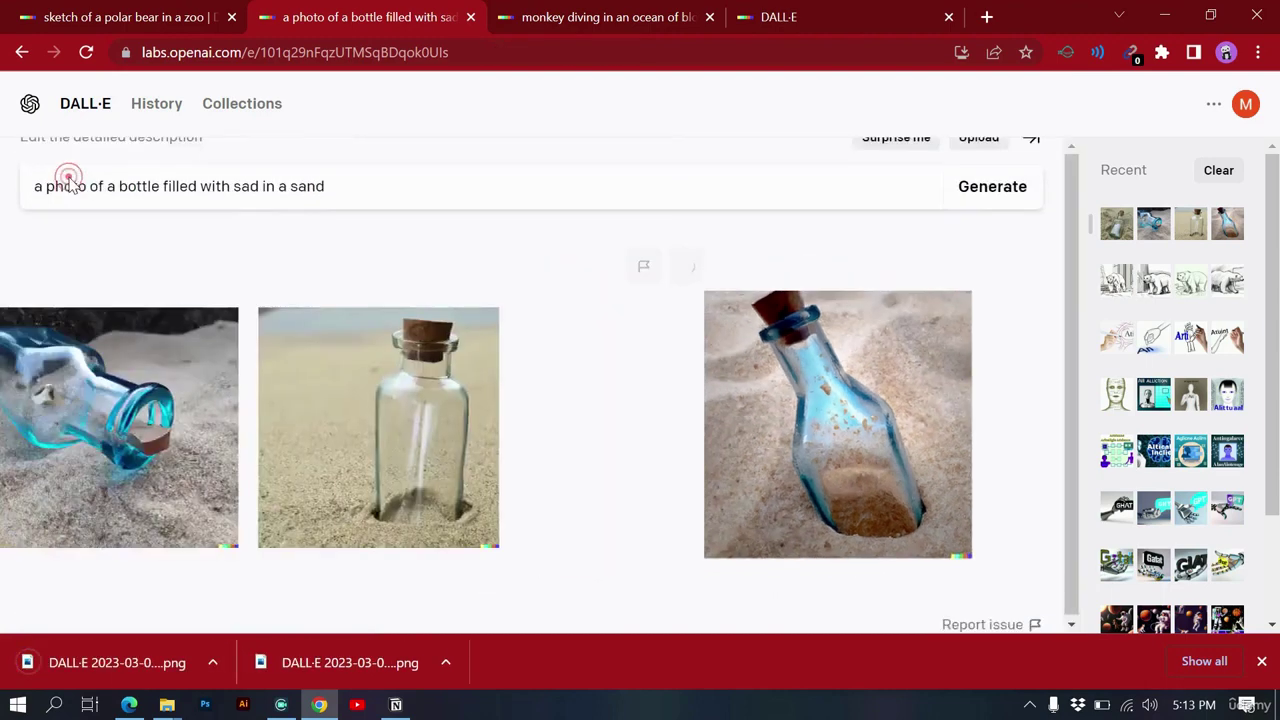
Step: Switch to the diving monkey results and highlight the style words "digital art" in their prompt
left_click(590, 10)
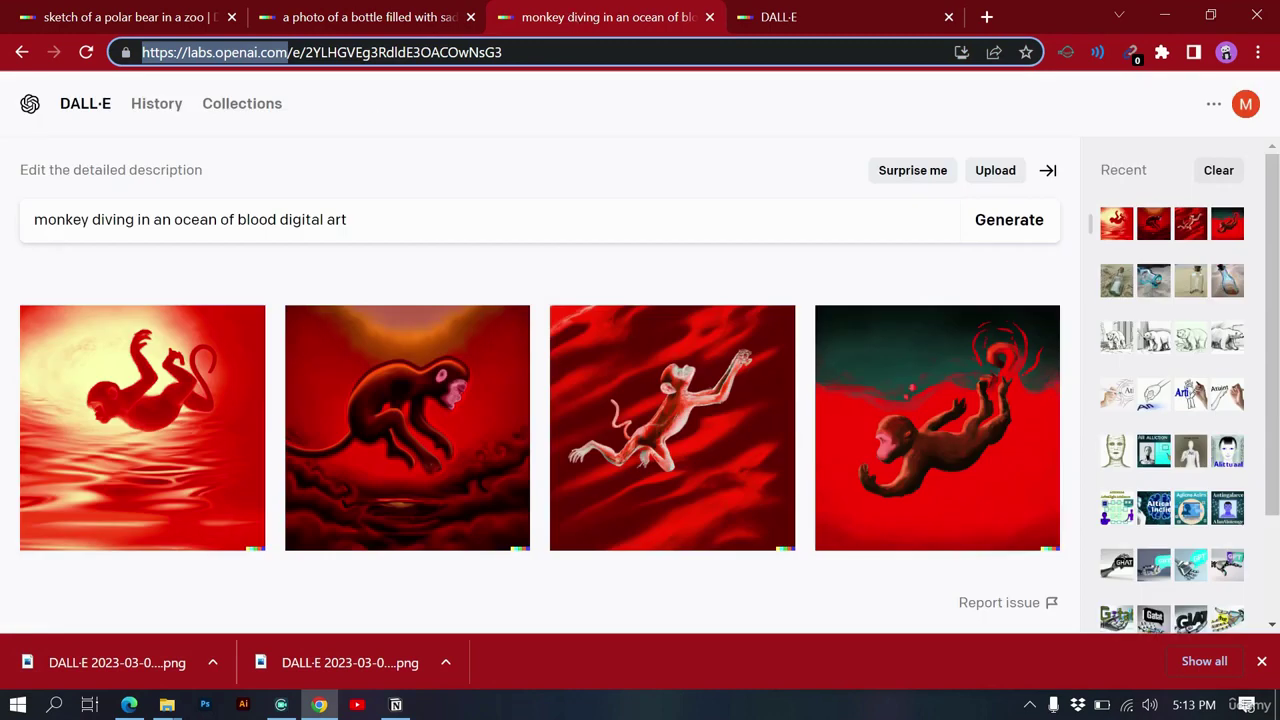
left_click_drag(276, 220, 5, 262)
left_click(285, 219)
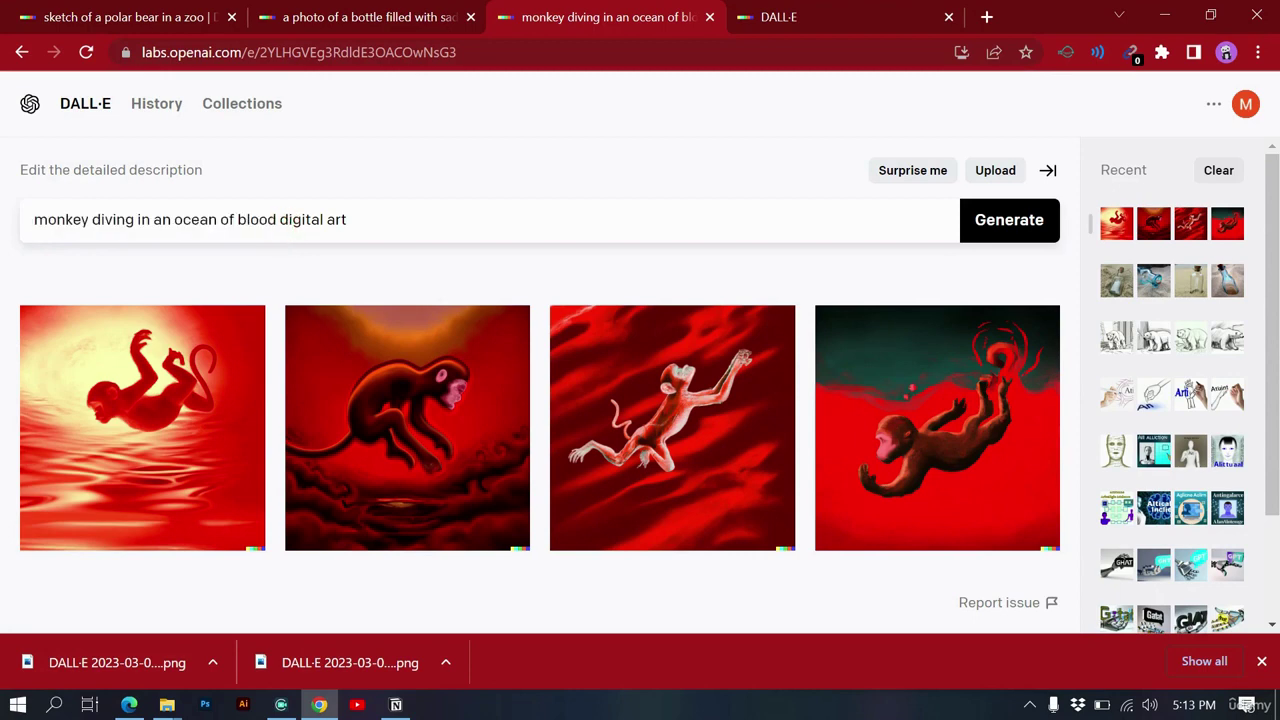
left_click_drag(279, 219, 347, 219)
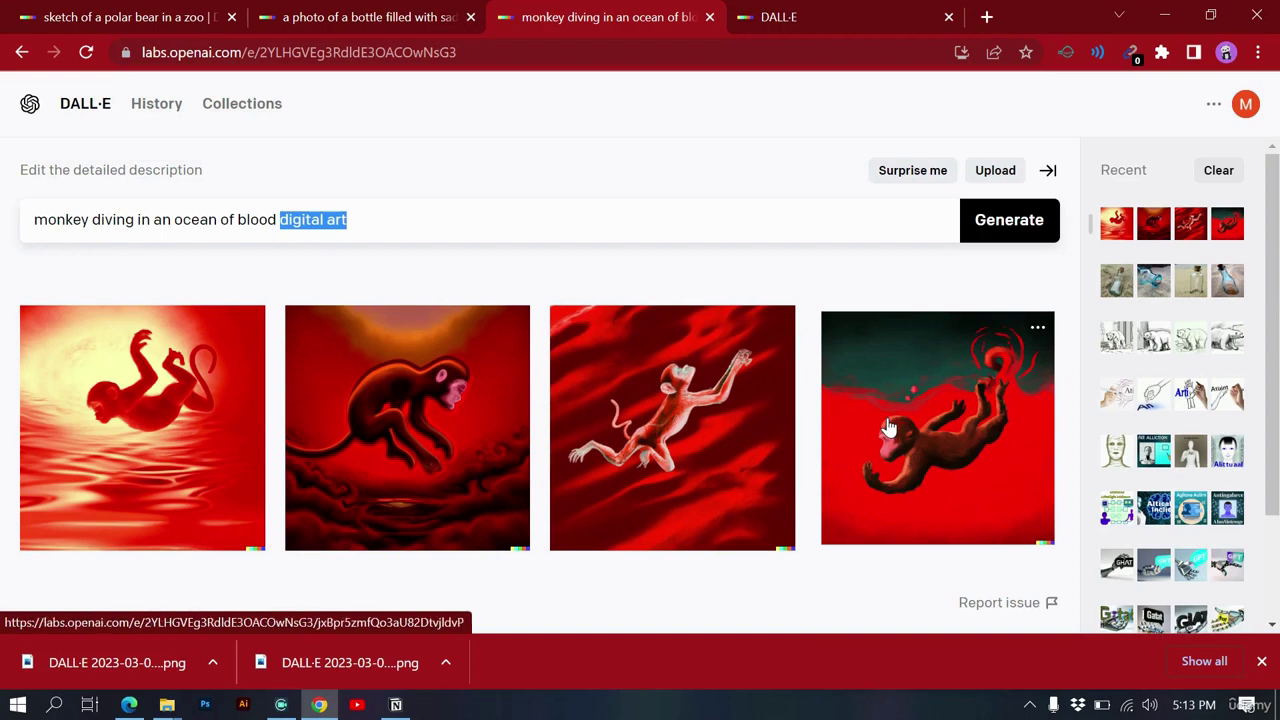
Step: Revisit the bottle and polar bear results to compare the style words "photo" and "sketch" in their prompts
left_click(368, 16)
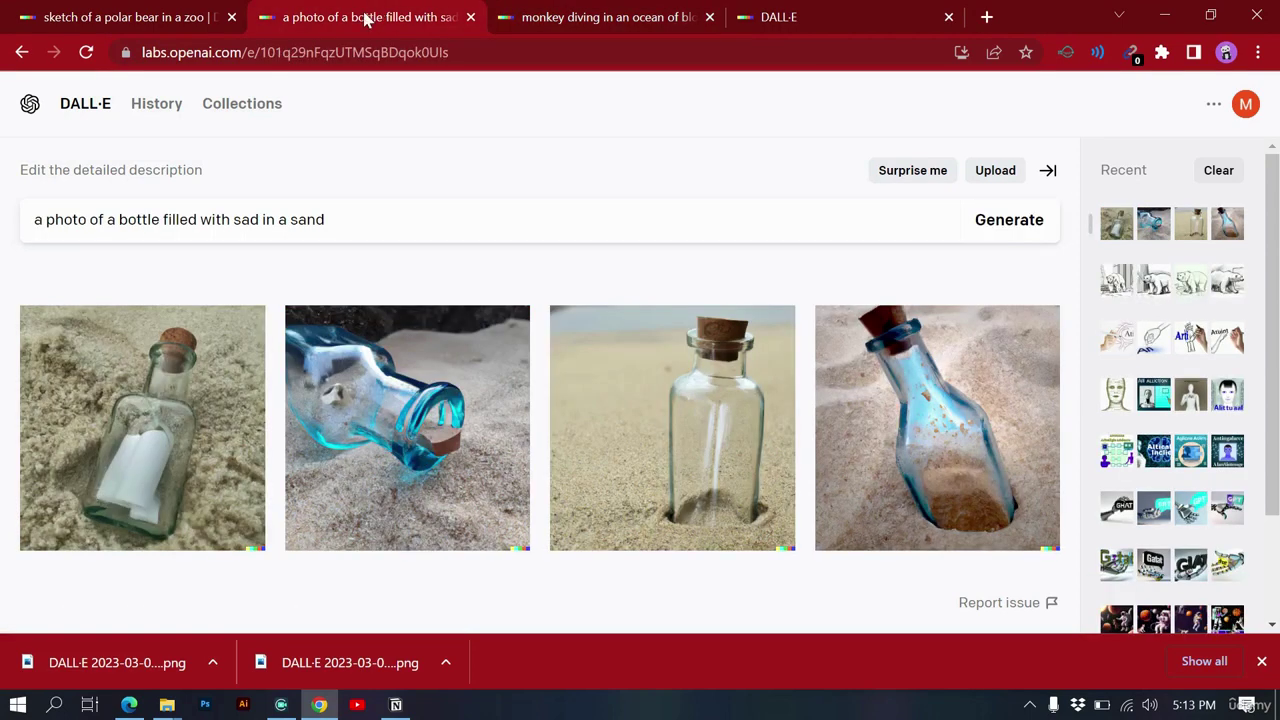
double_click(62, 219)
left_click(120, 12)
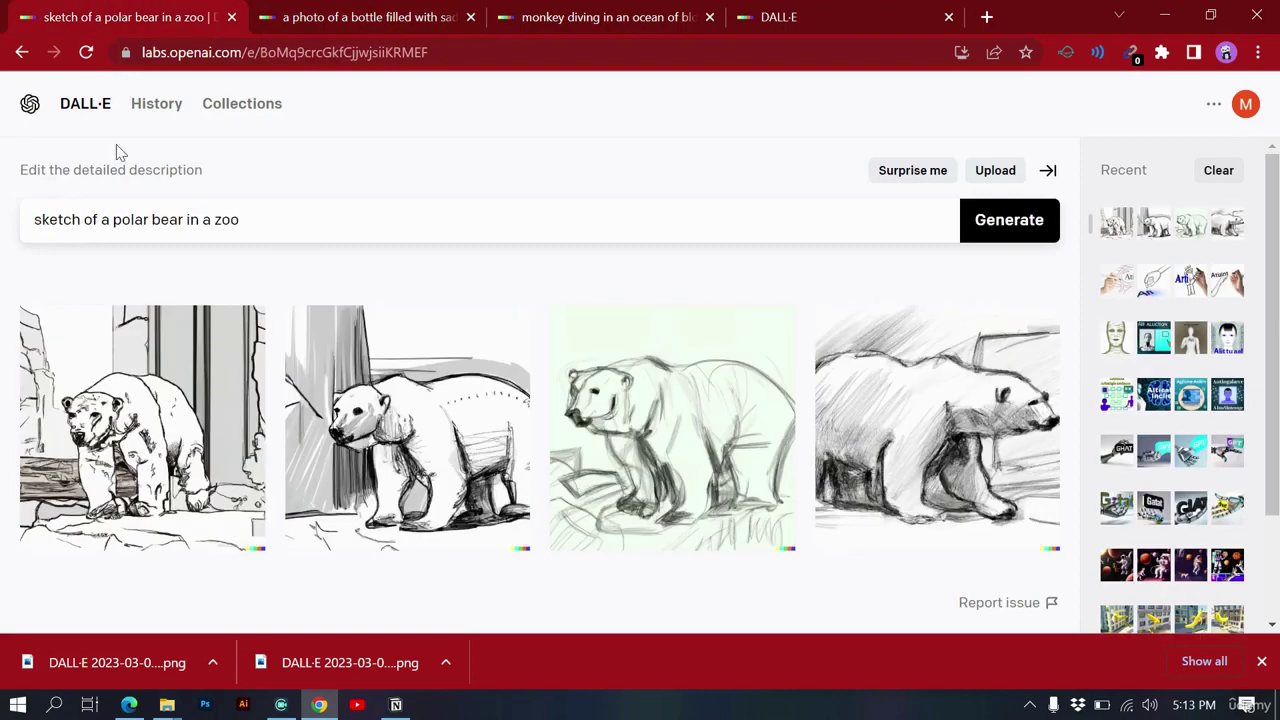
double_click(70, 219)
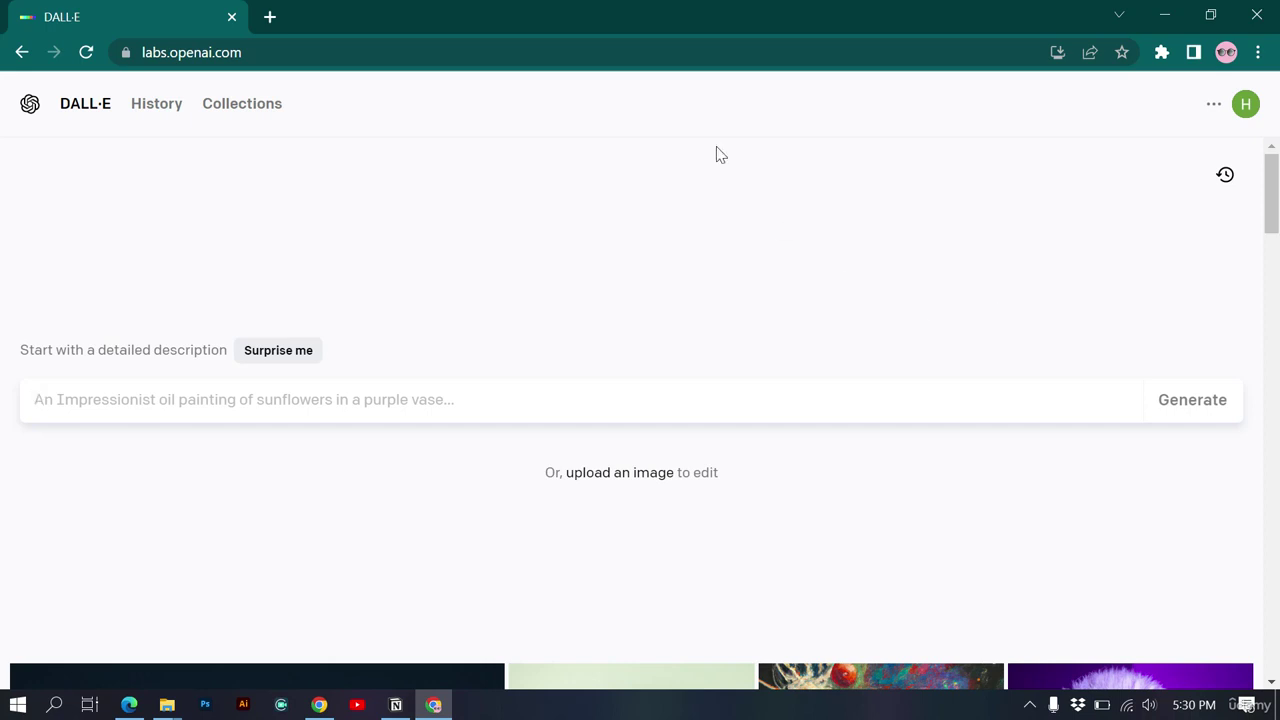
Step: Search Google for "cyberpunk" in a separate browser tab and browse the image results for the visual style
left_click(272, 17)
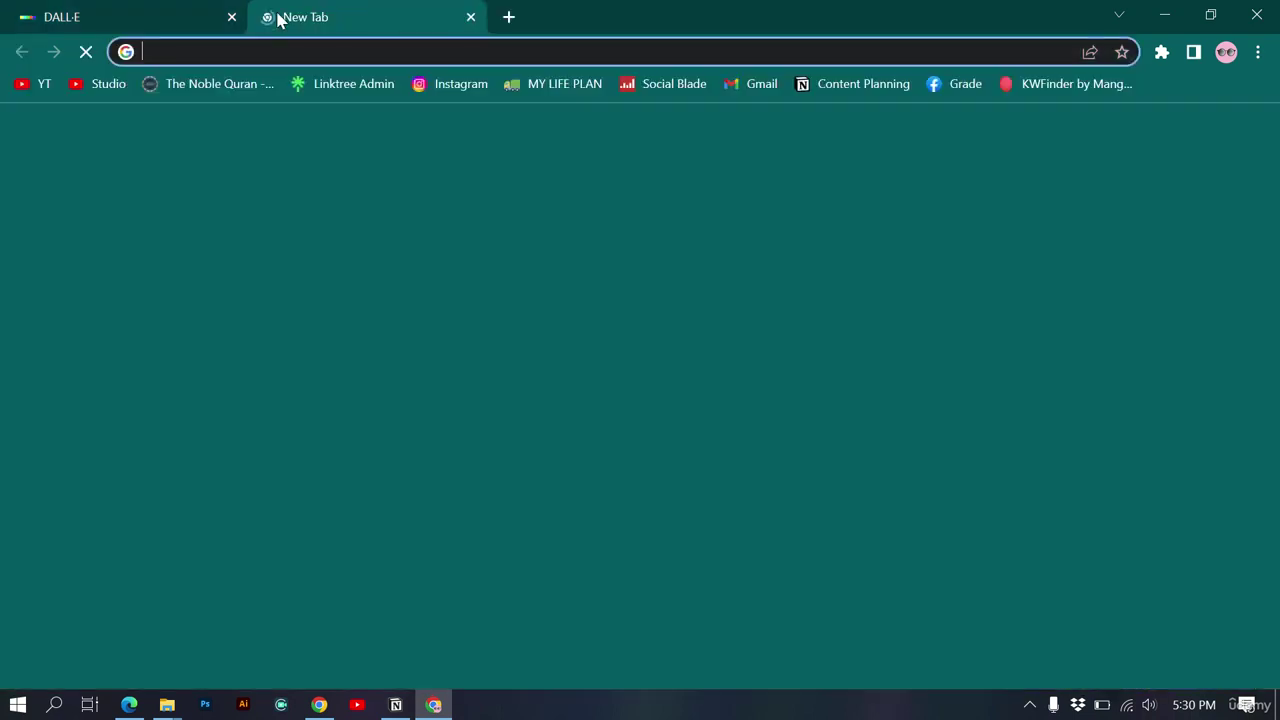
type("cyberpunk")
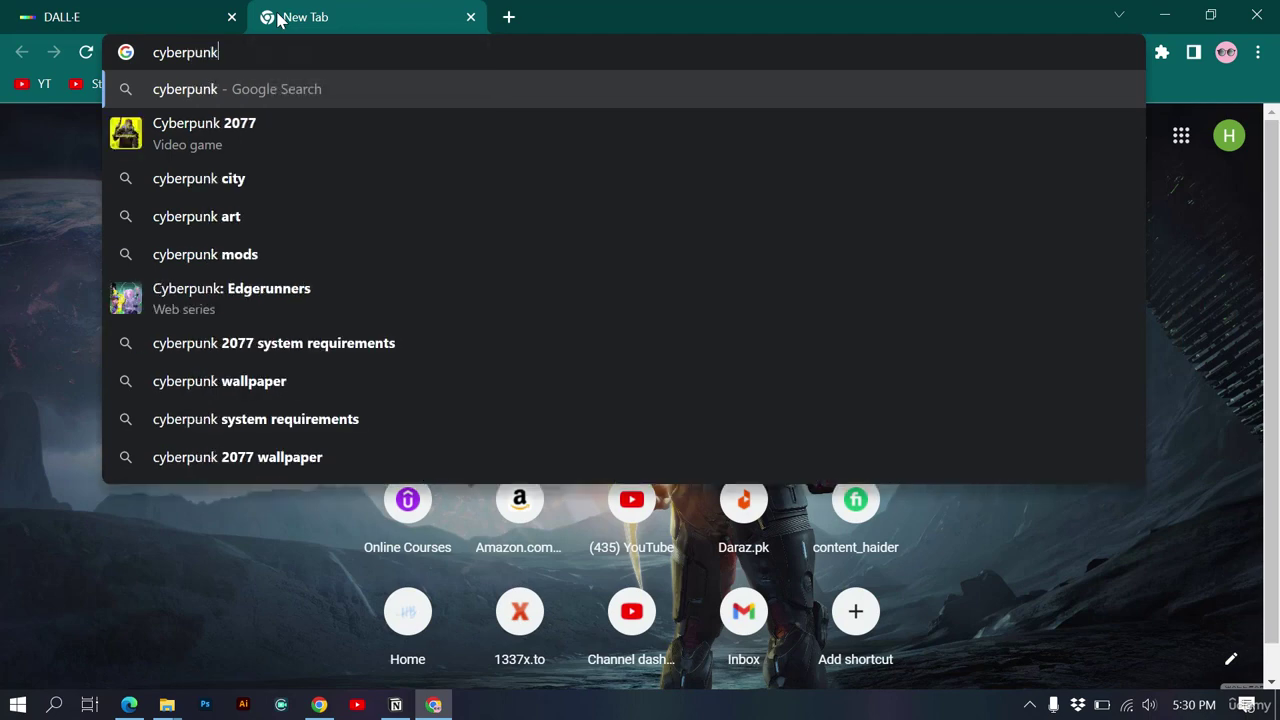
key("Return")
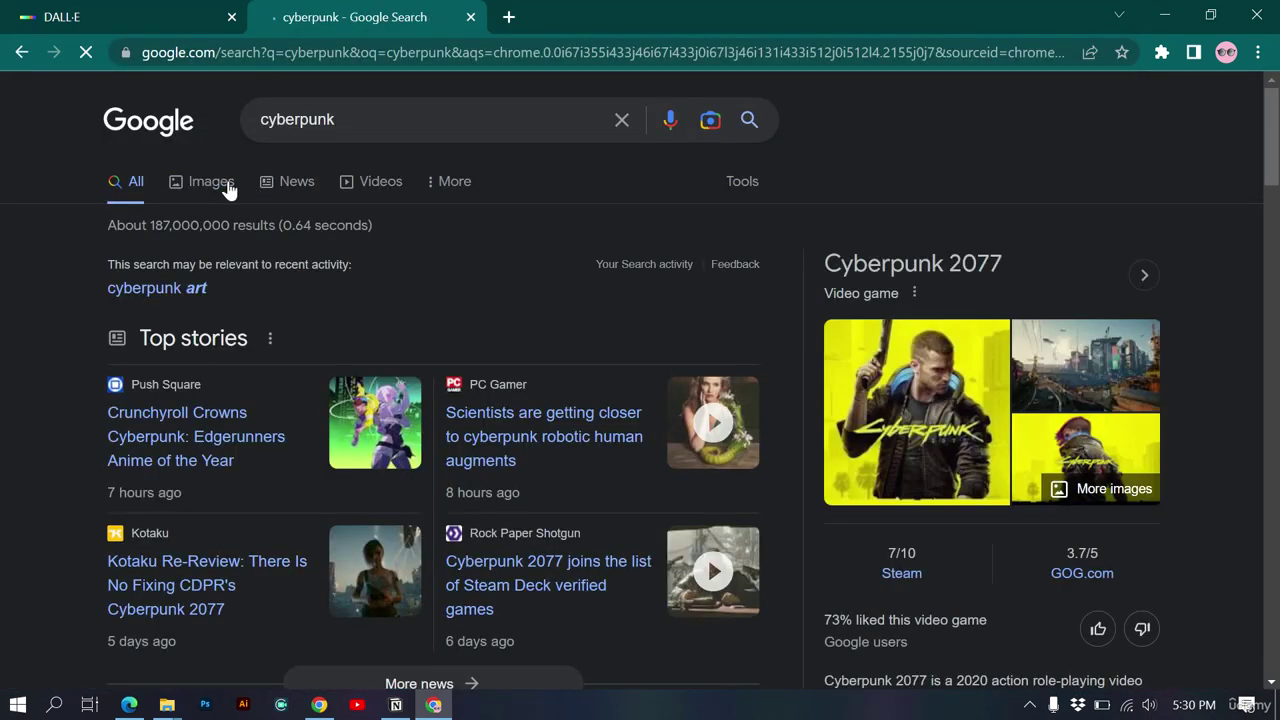
left_click(210, 181)
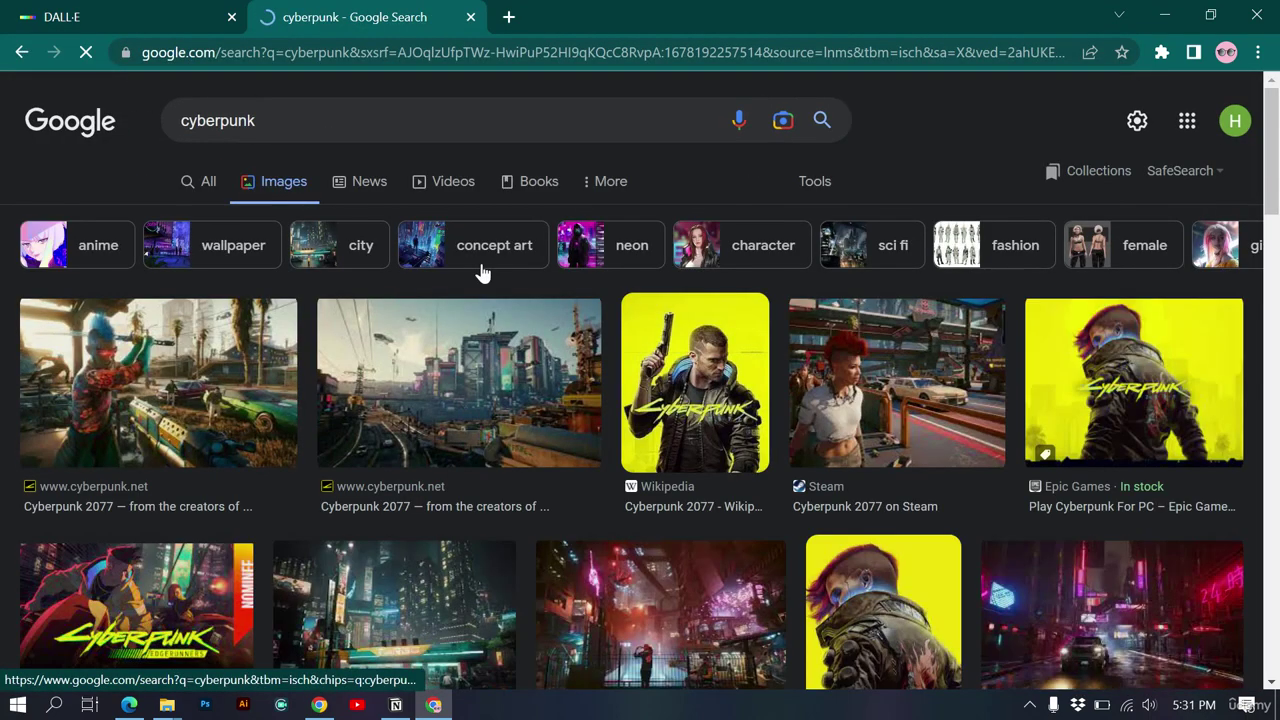
scroll(481, 272, "down", 8)
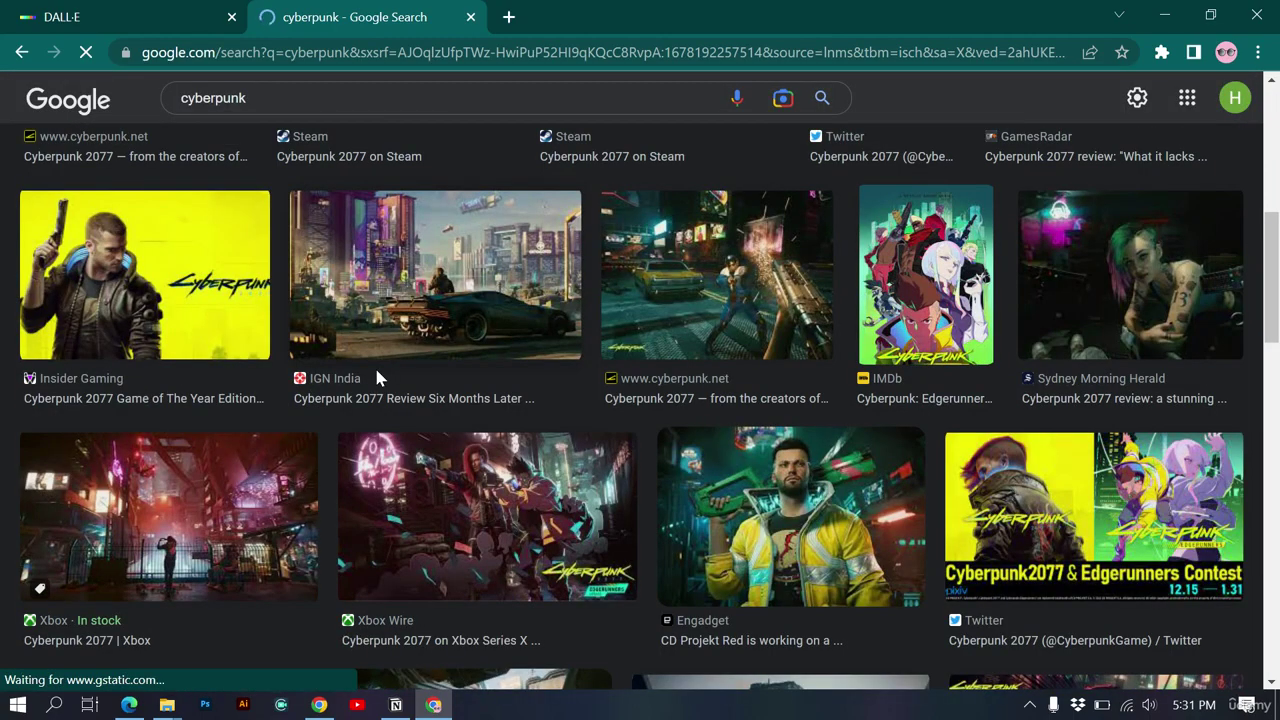
scroll(376, 372, "down", 4)
Step: Return to the DALL·E home page and enter the prompt "a female character with black jacket in style of cyberpunk"
left_click(124, 14)
left_click(291, 394)
type("a char")
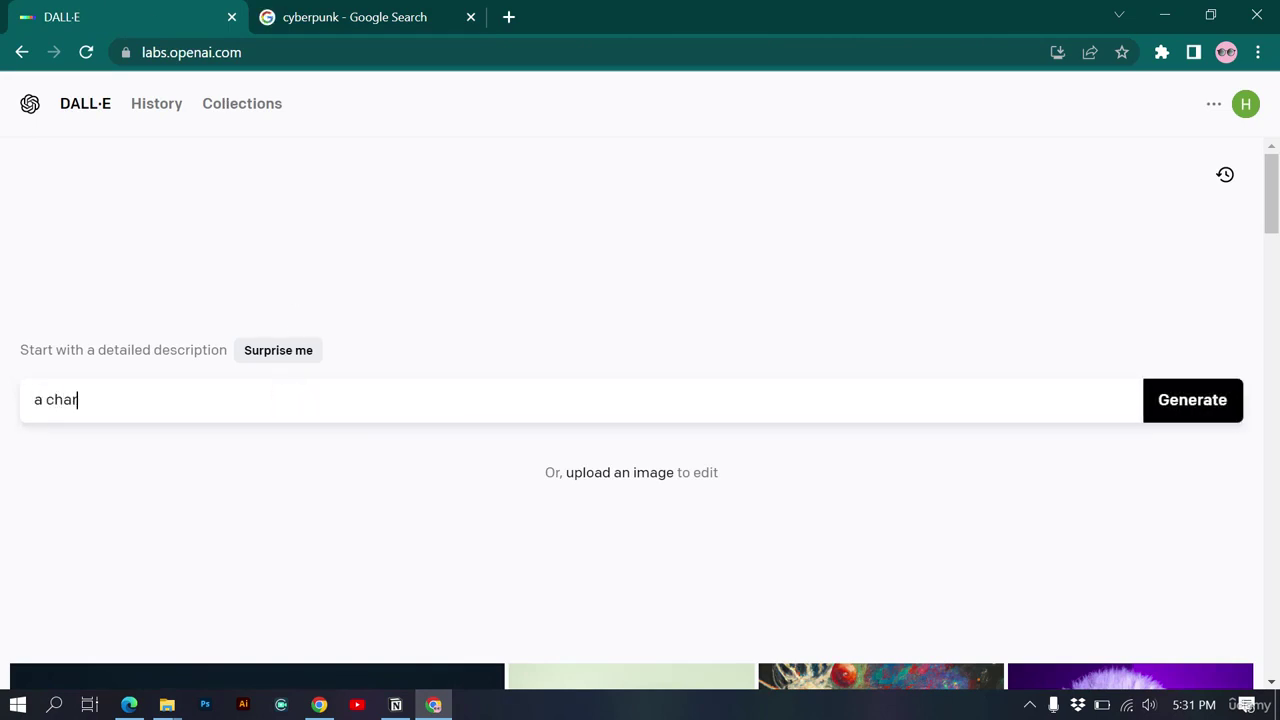
key("BackSpace")
key("BackSpace")
key("BackSpace")
type("female character with")
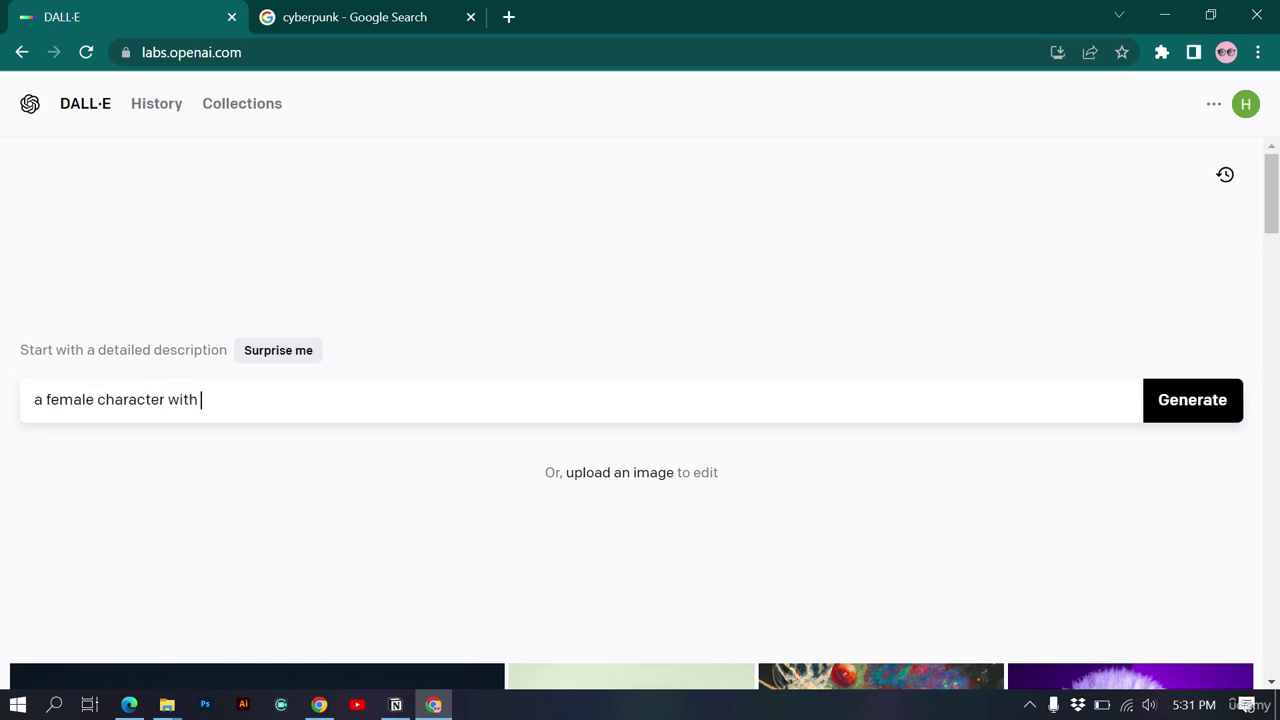
type(" blac")
type("k jacket in styl e")
type("e of")
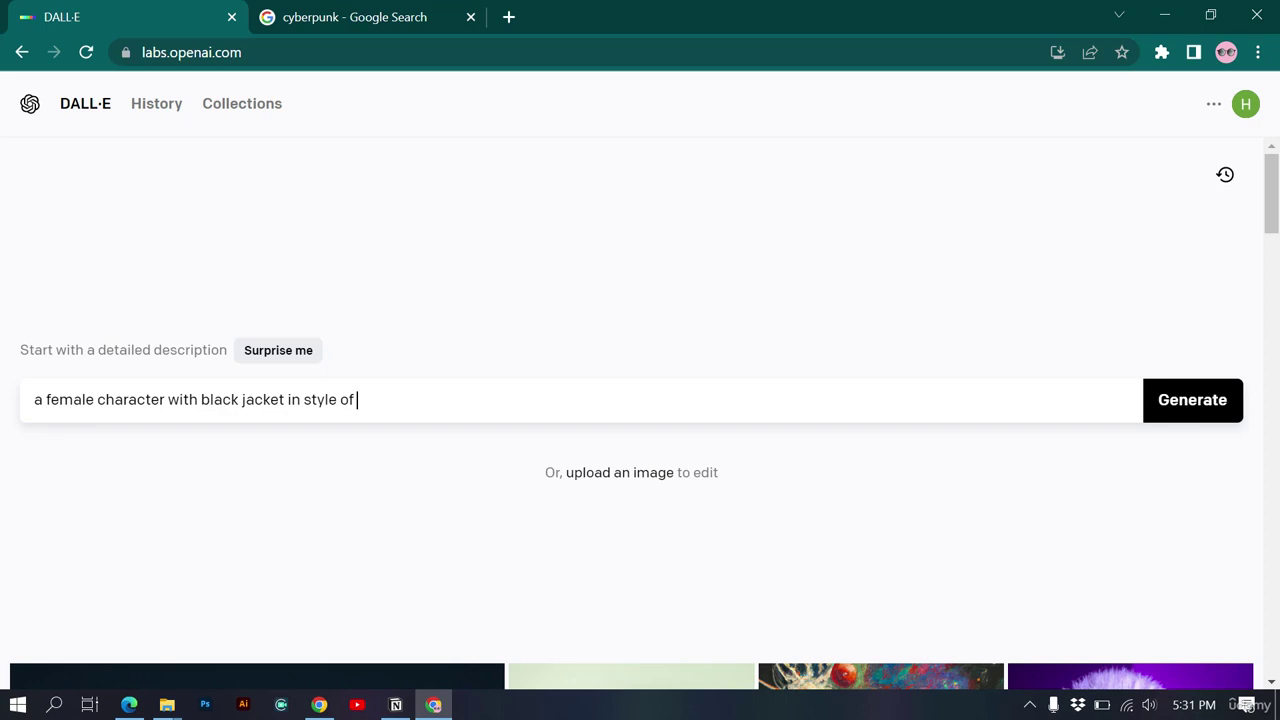
type(" cyvver")
type("berpunk")
Step: Recheck the Google cyberpunk images, then return to DALL·E and generate images from the female character prompt
left_click(338, 12)
scroll(680, 330, "up", 2)
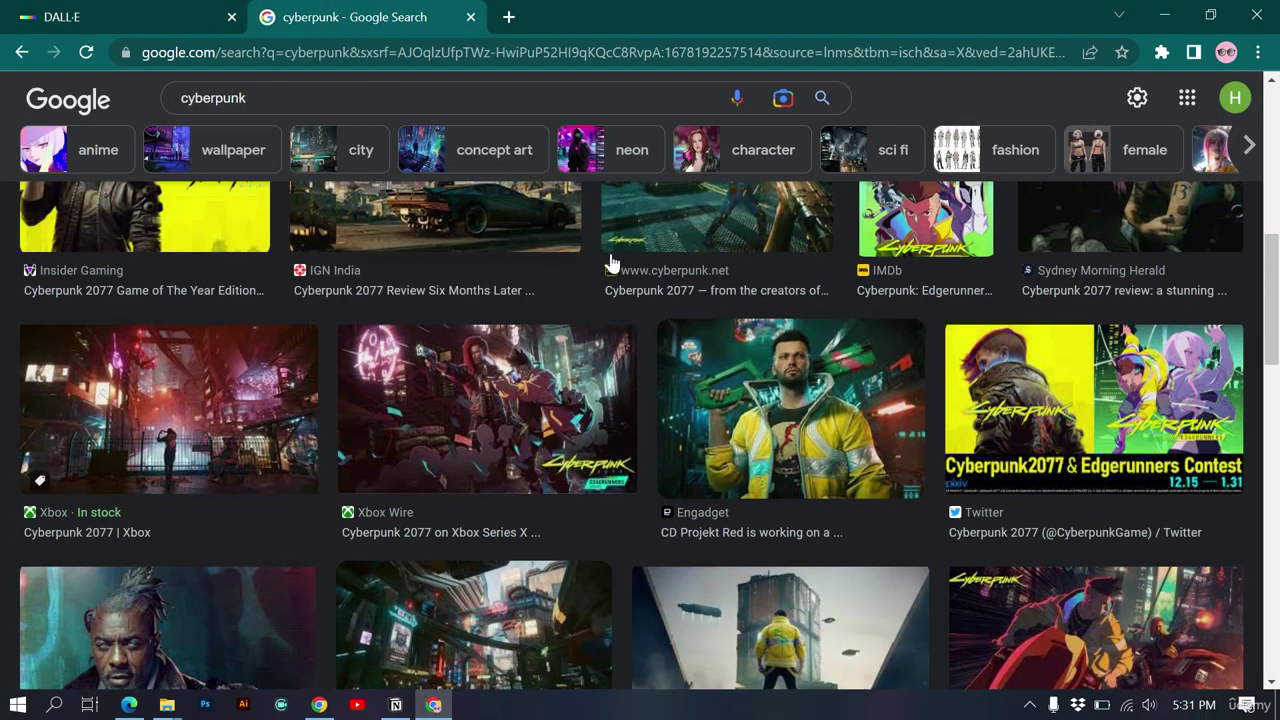
left_click(130, 14)
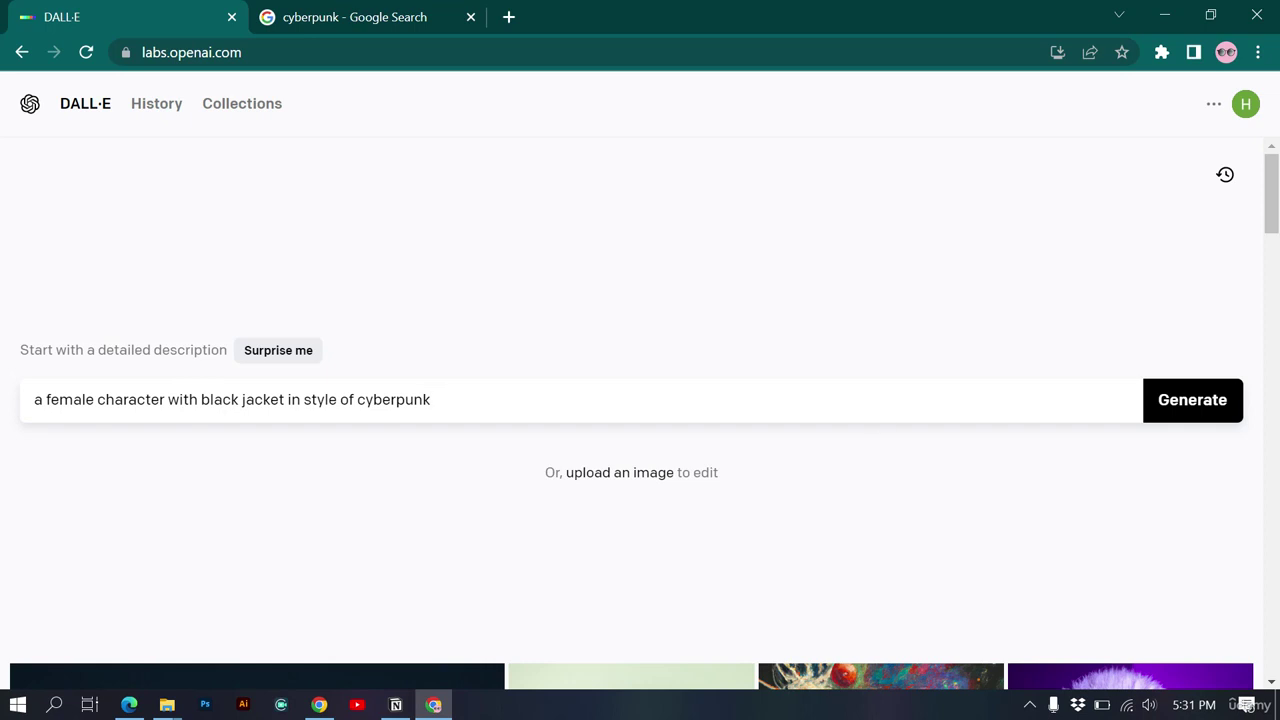
left_click(1186, 402)
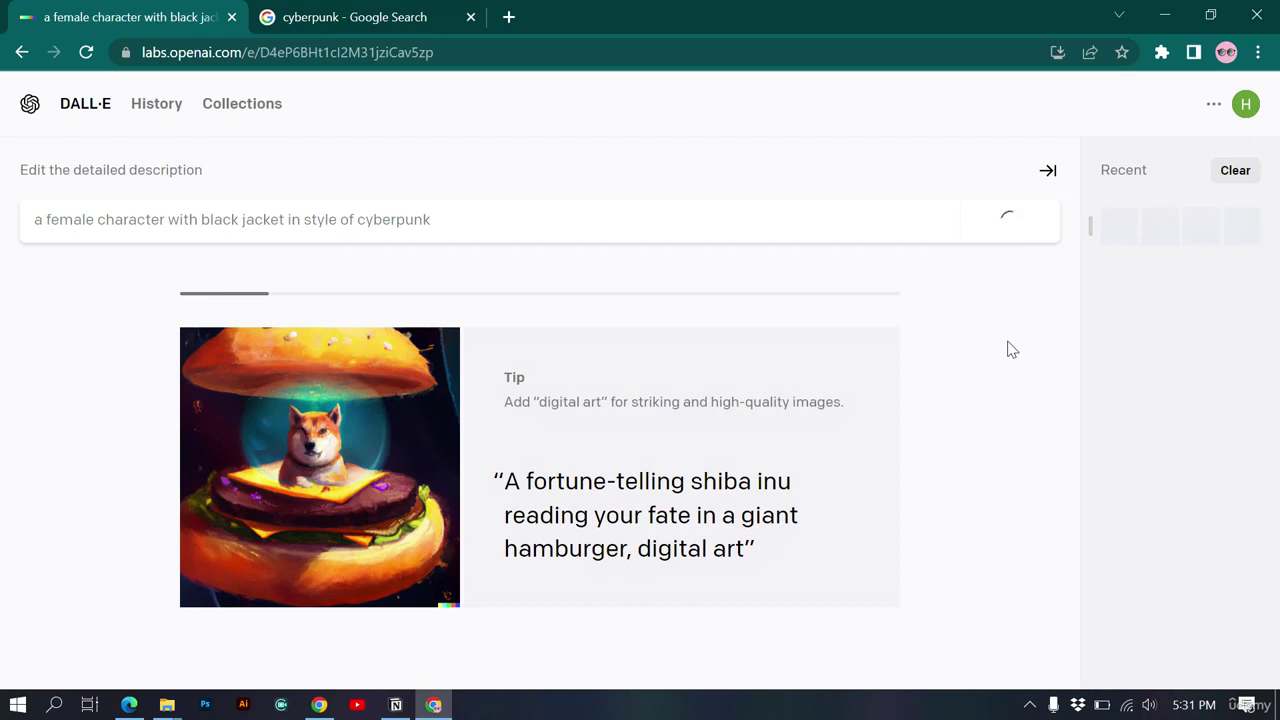
left_click(1029, 704)
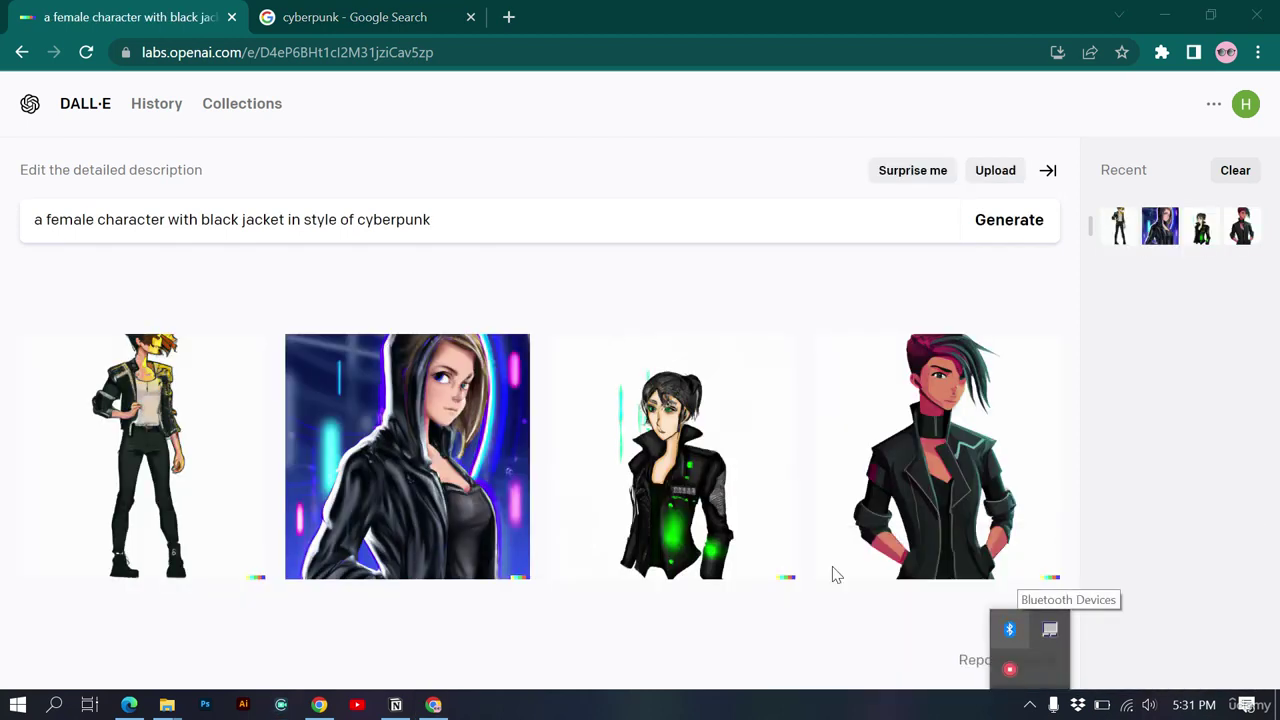
Step: Preview the Sydney Morning Herald image among the Google cyberpunk results and return to the generated characters to compare their style
left_click(365, 10)
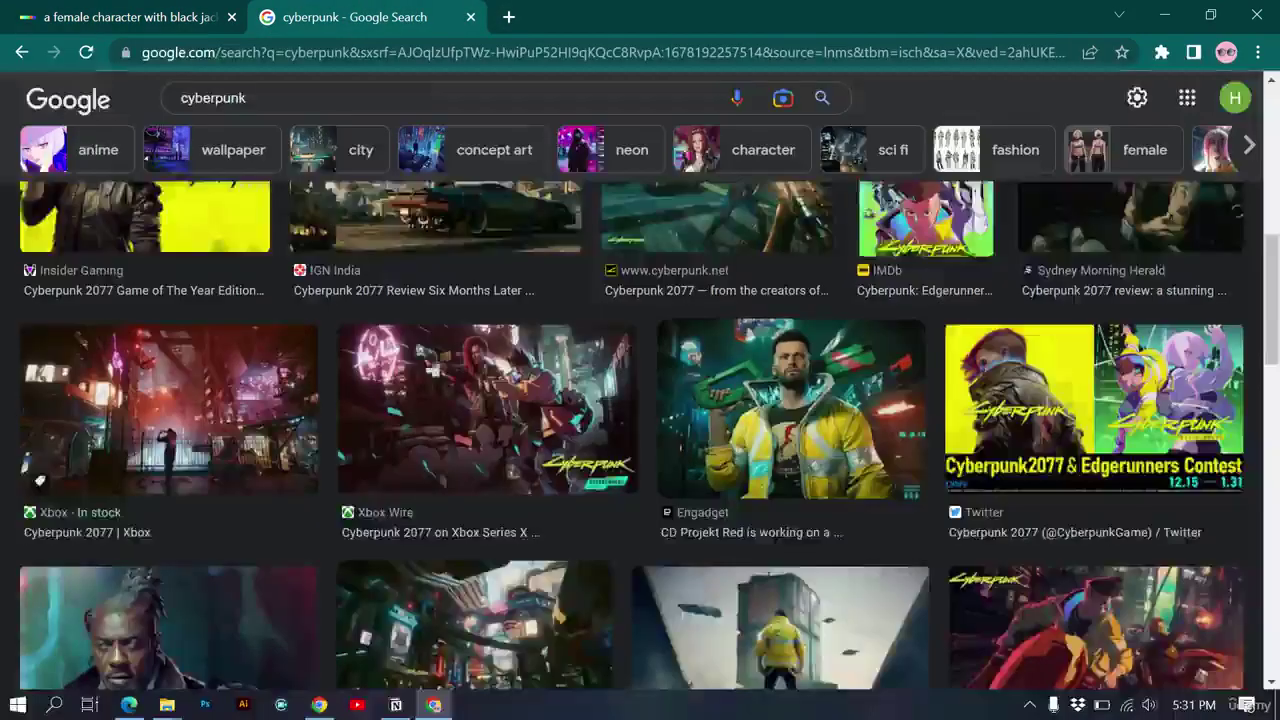
scroll(545, 380, "up", 2)
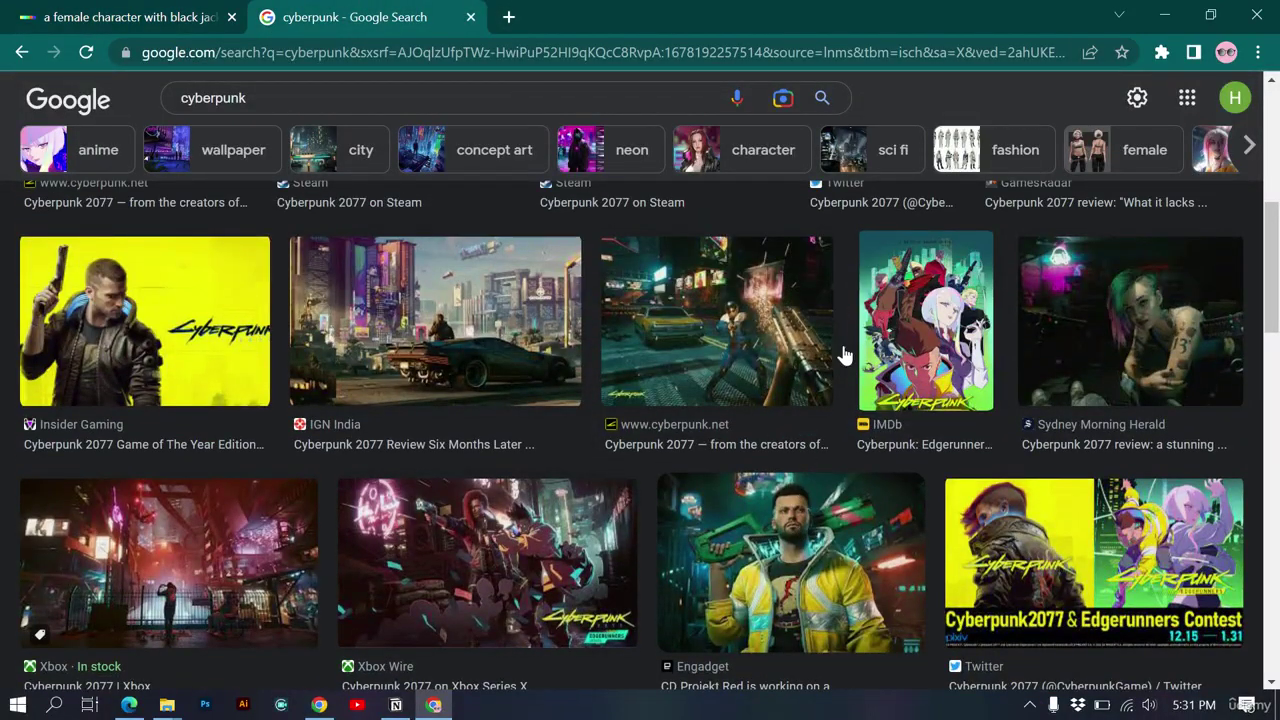
scroll(639, 430, "down", 1)
left_click(1147, 226)
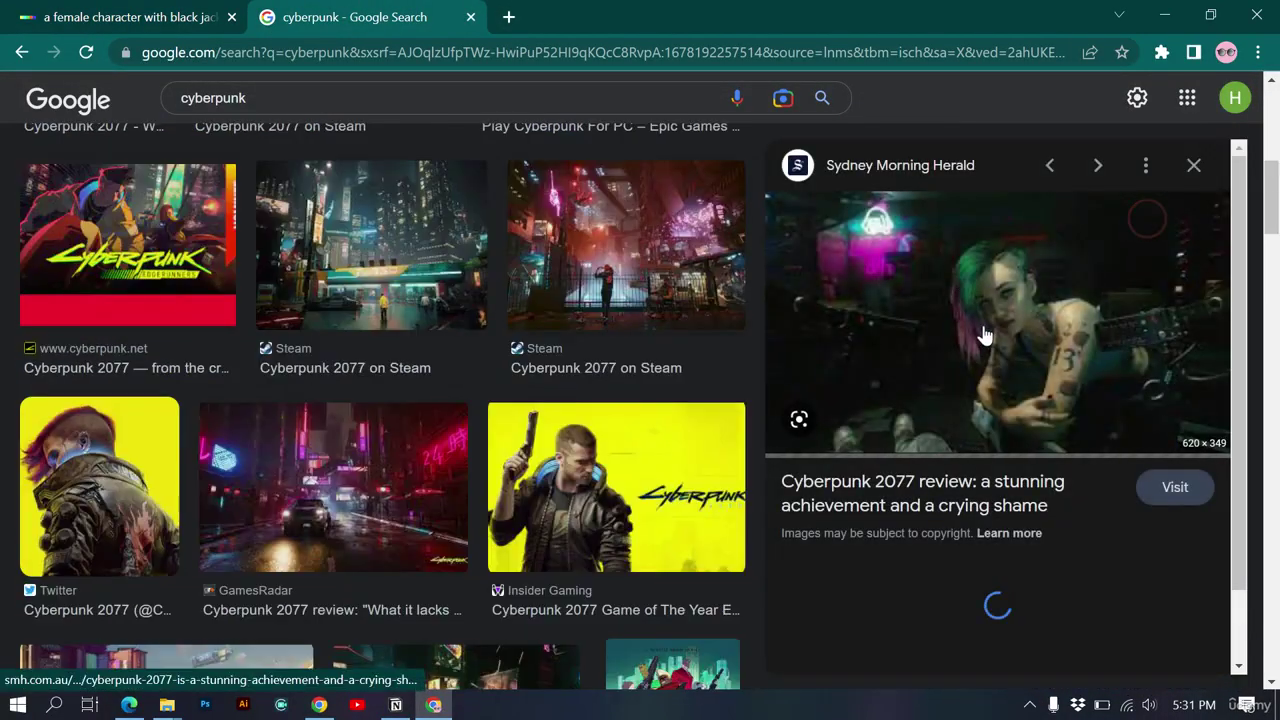
left_click(80, 10)
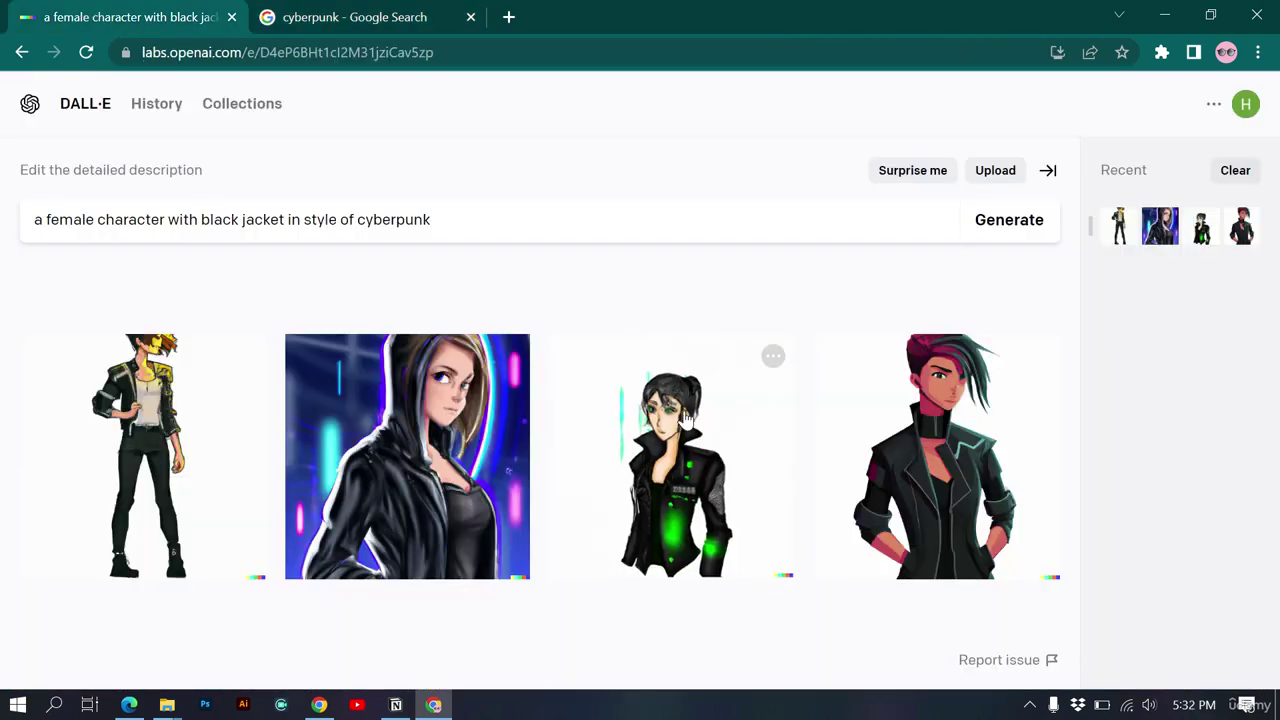
Step: Enlarge the generated character with the pink-and-green side-swept hair and compare it with the Google cyberpunk images
left_click(903, 423)
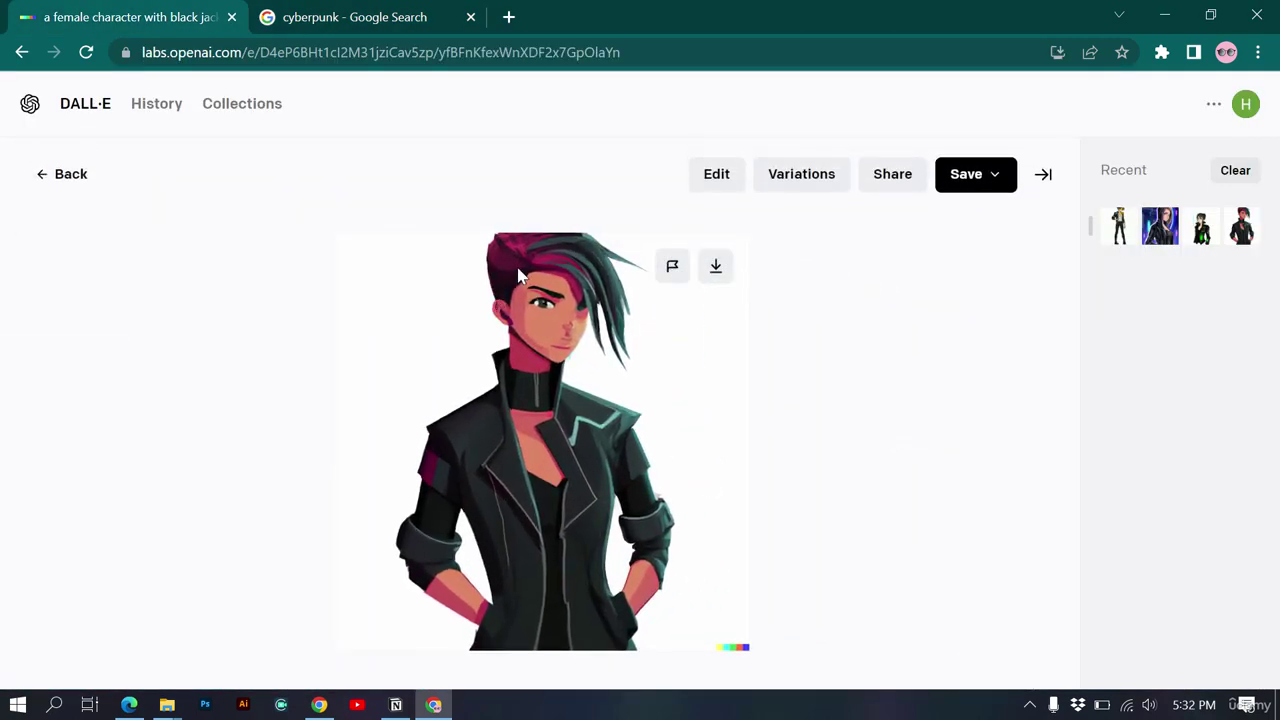
left_click(335, 15)
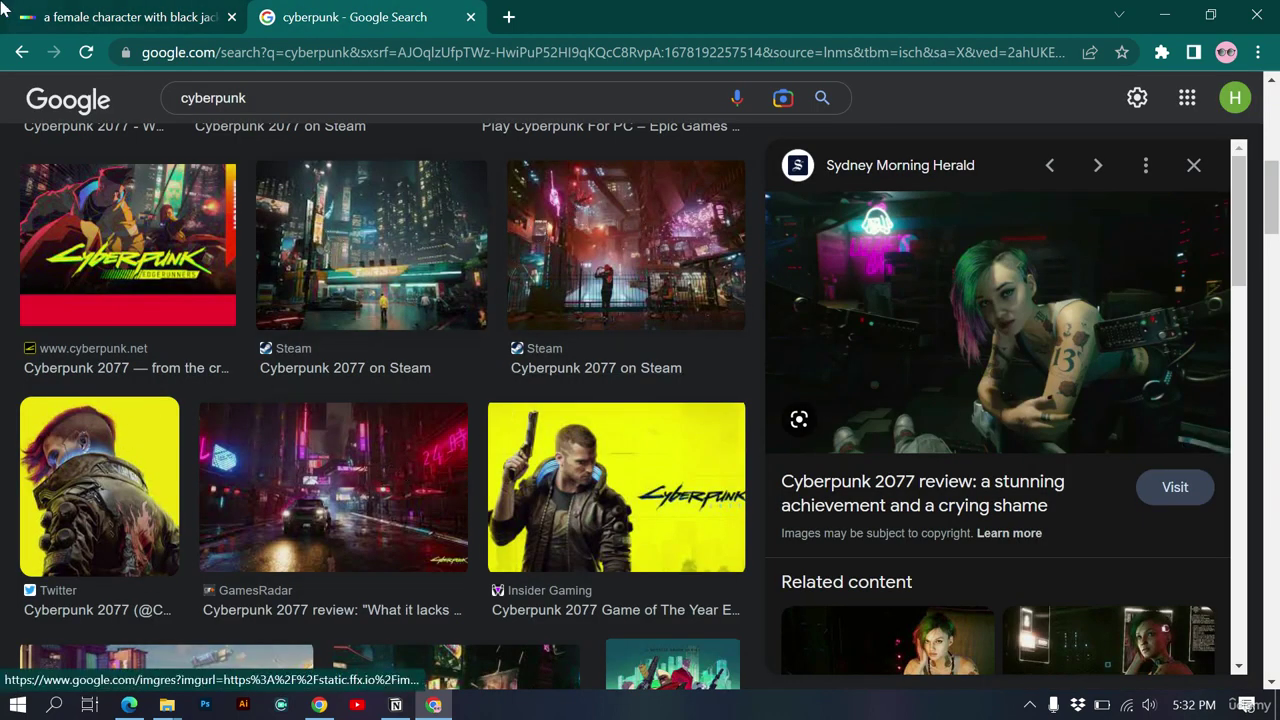
left_click(70, 14)
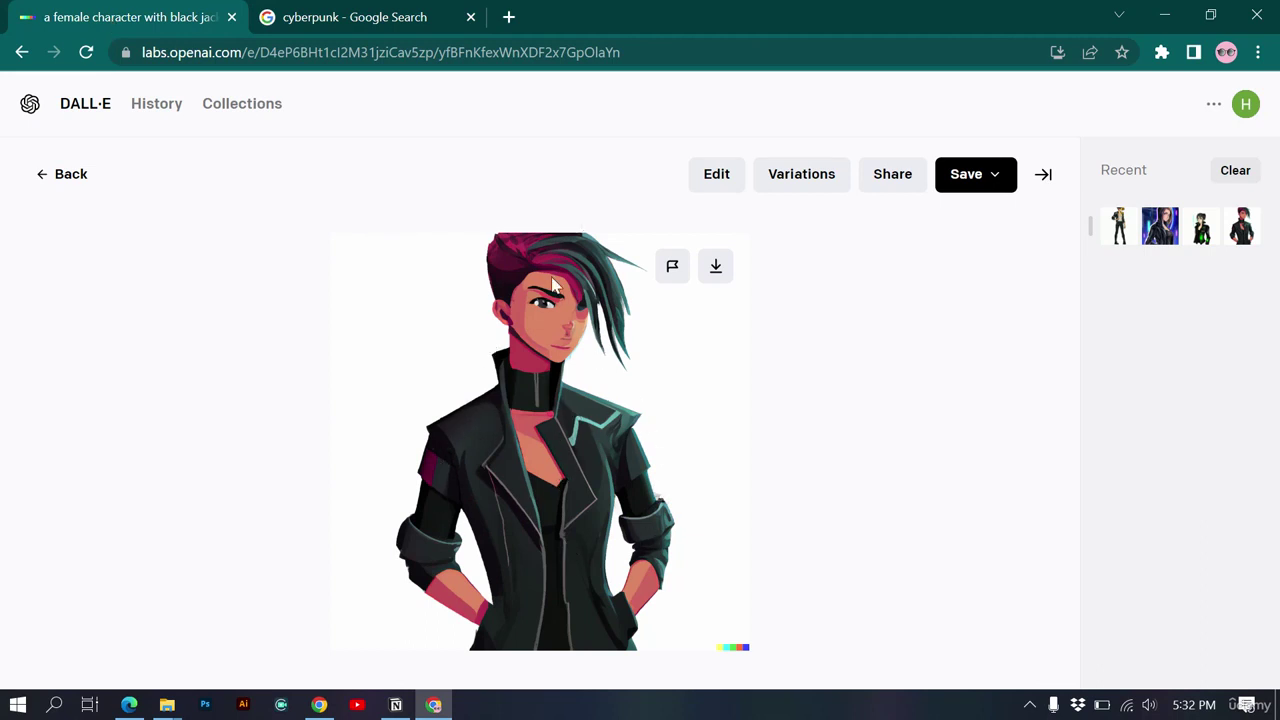
Step: View the hooded character and the pink-and-green-haired character enlarged in turn, returning to the four generated results
left_click(74, 174)
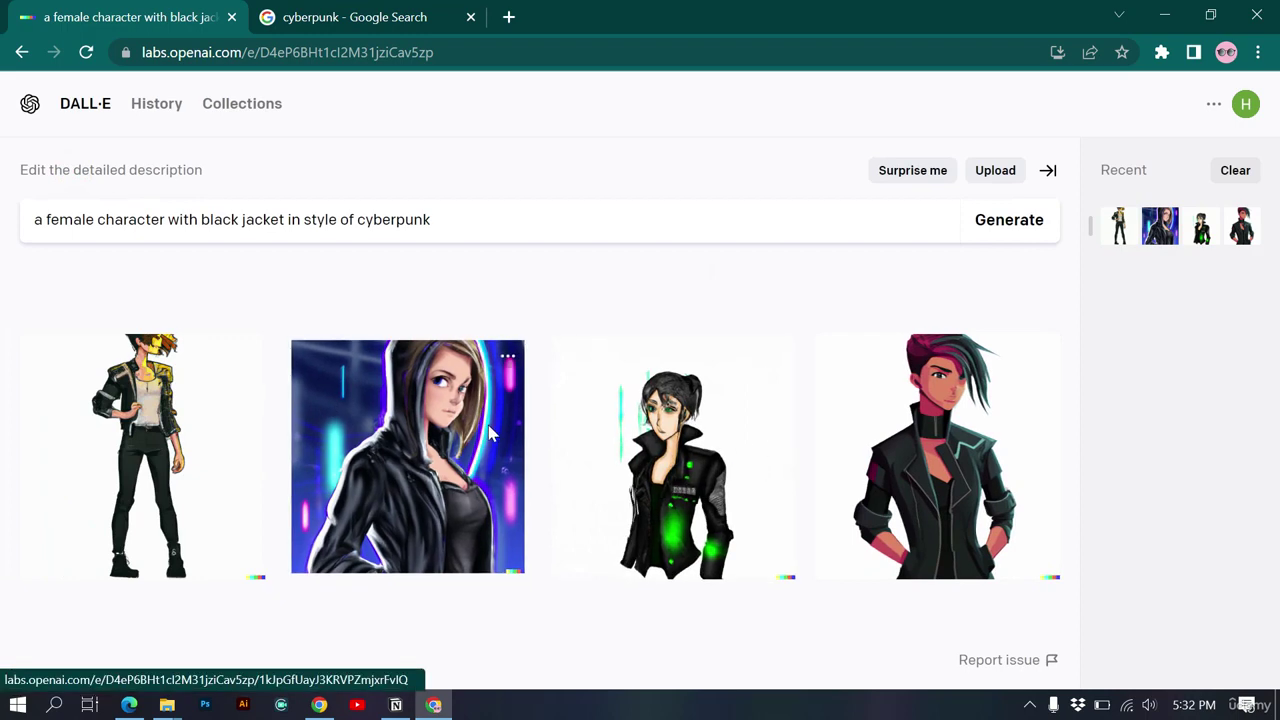
left_click(425, 412)
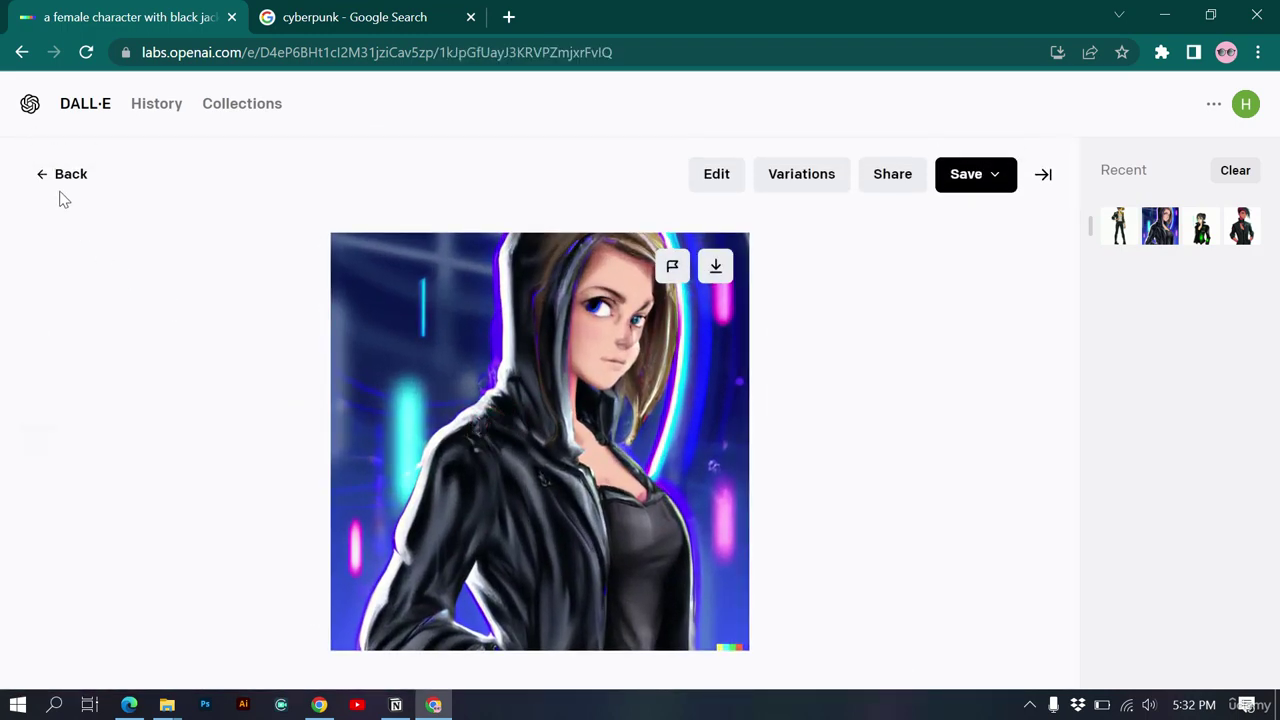
left_click(52, 180)
left_click(921, 527)
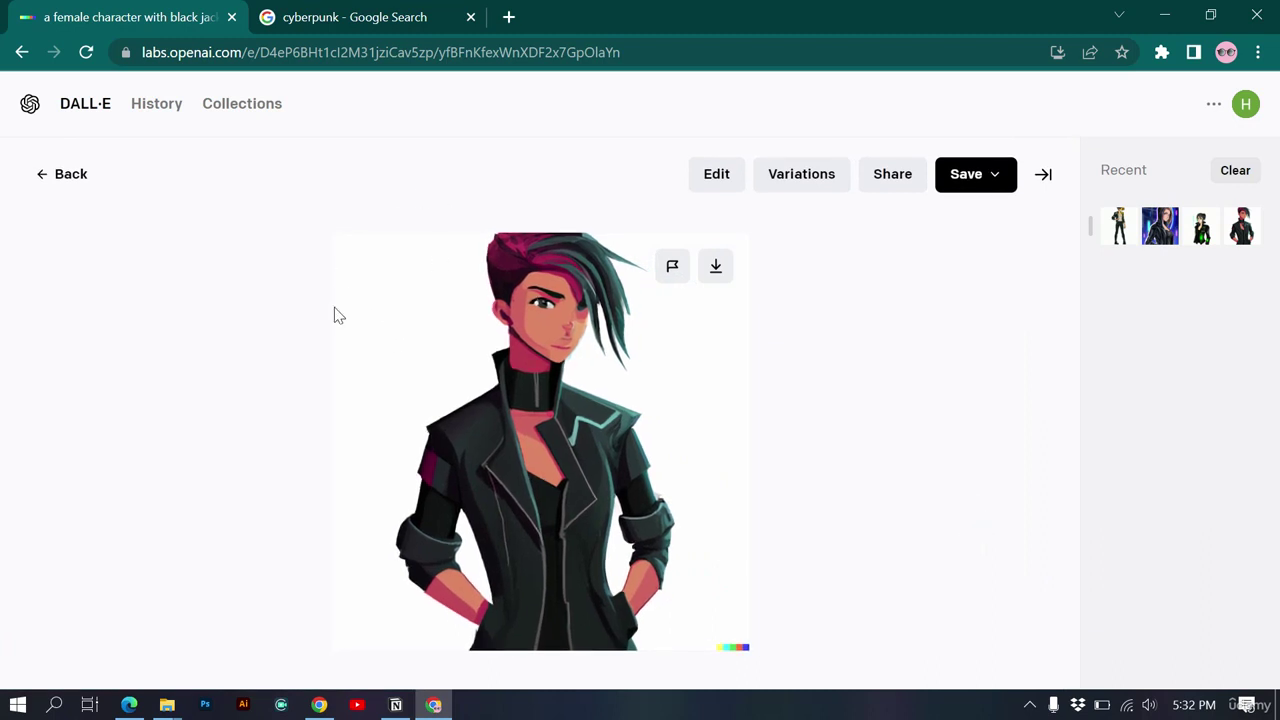
left_click(68, 186)
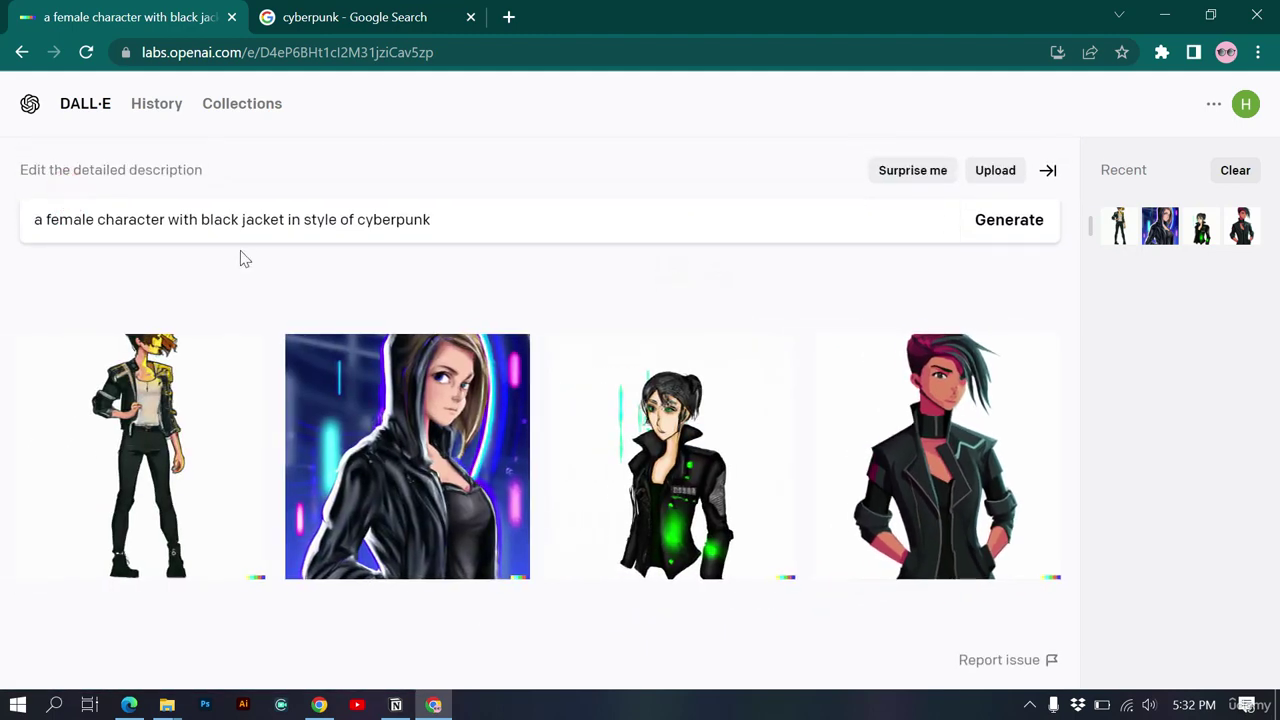
Step: Download the image of the character with pink-and-green hair and return to the generated results
left_click(829, 443)
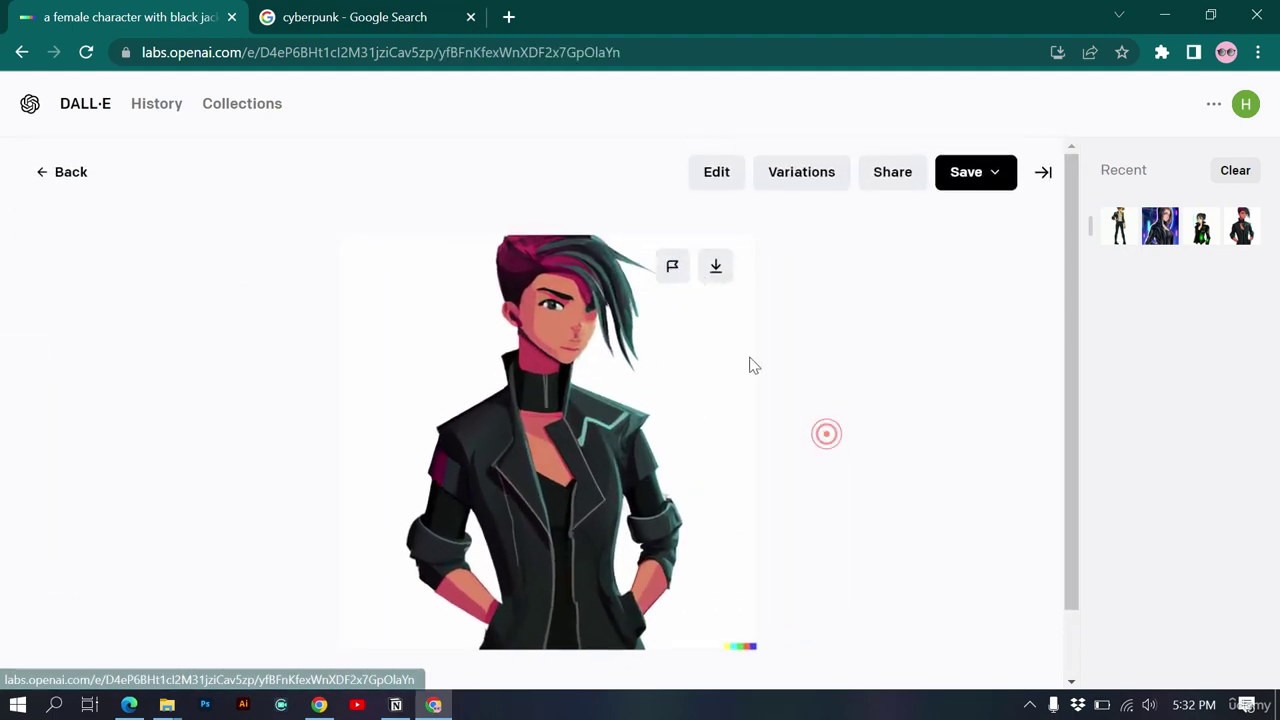
left_click(717, 263)
left_click(62, 176)
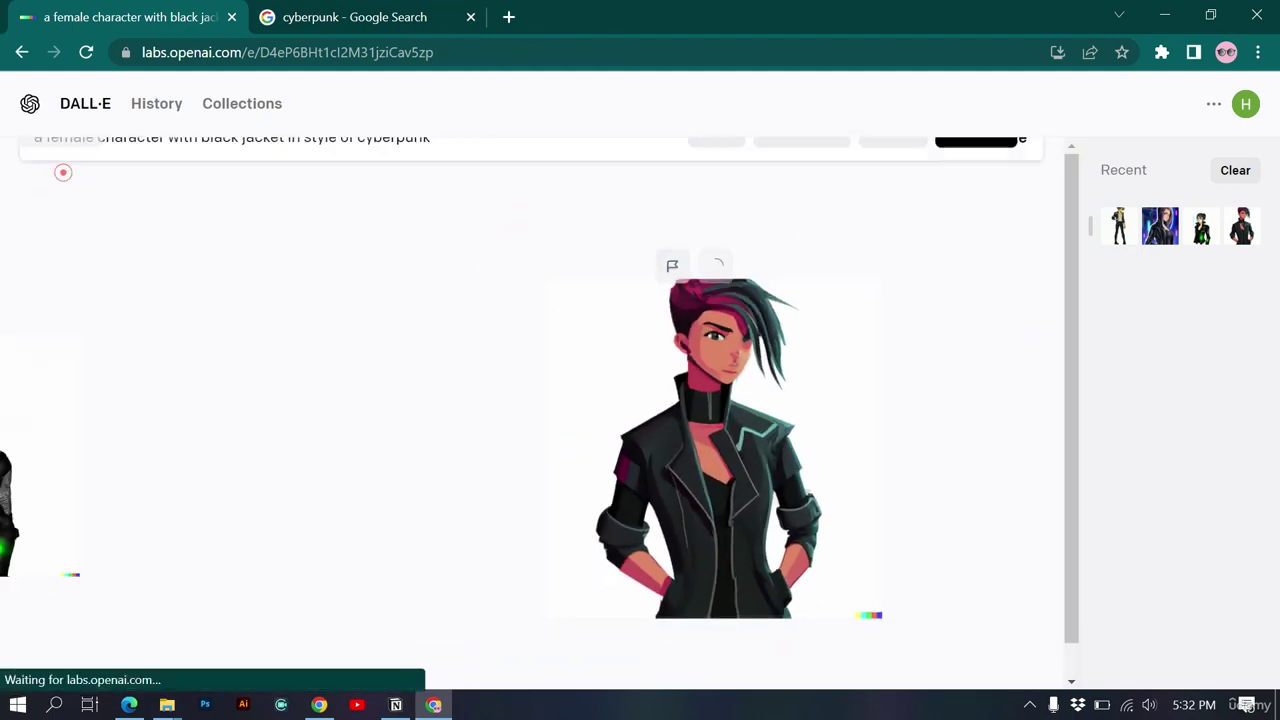
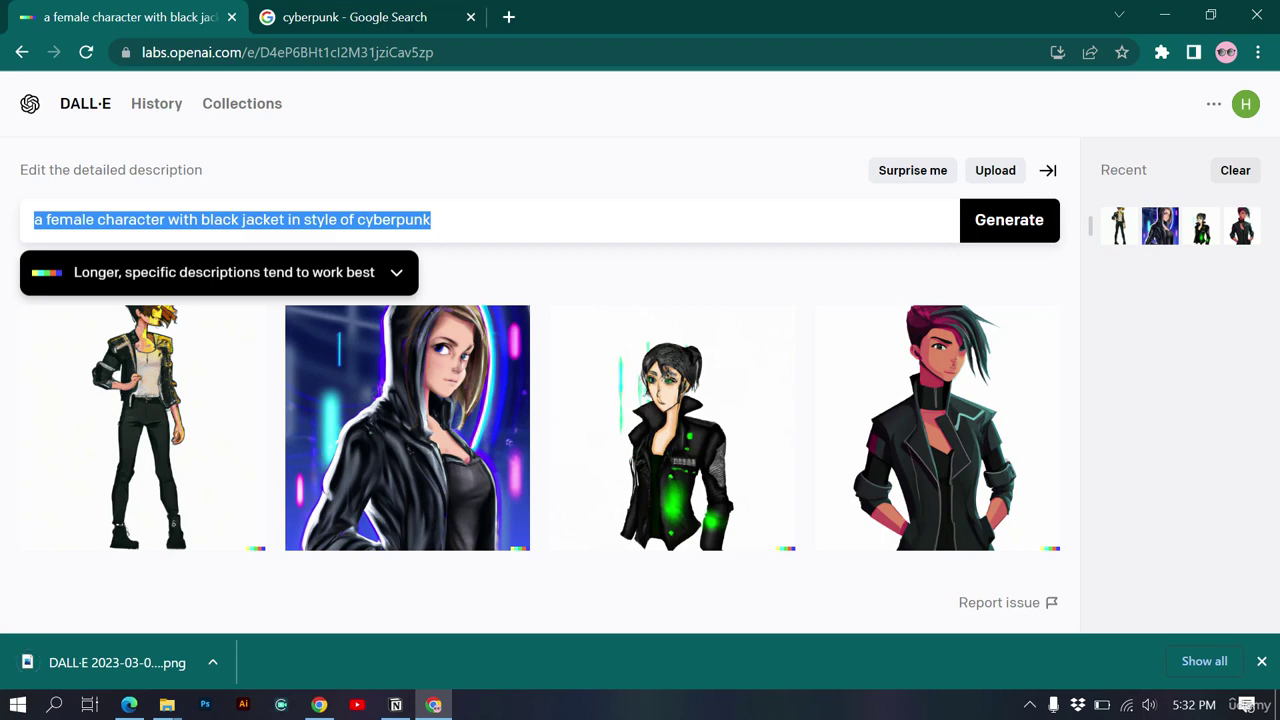
Step: Replace the prompt with "a 3d render of a blue planet full of water in style of beeple" and generate the images
type("a")
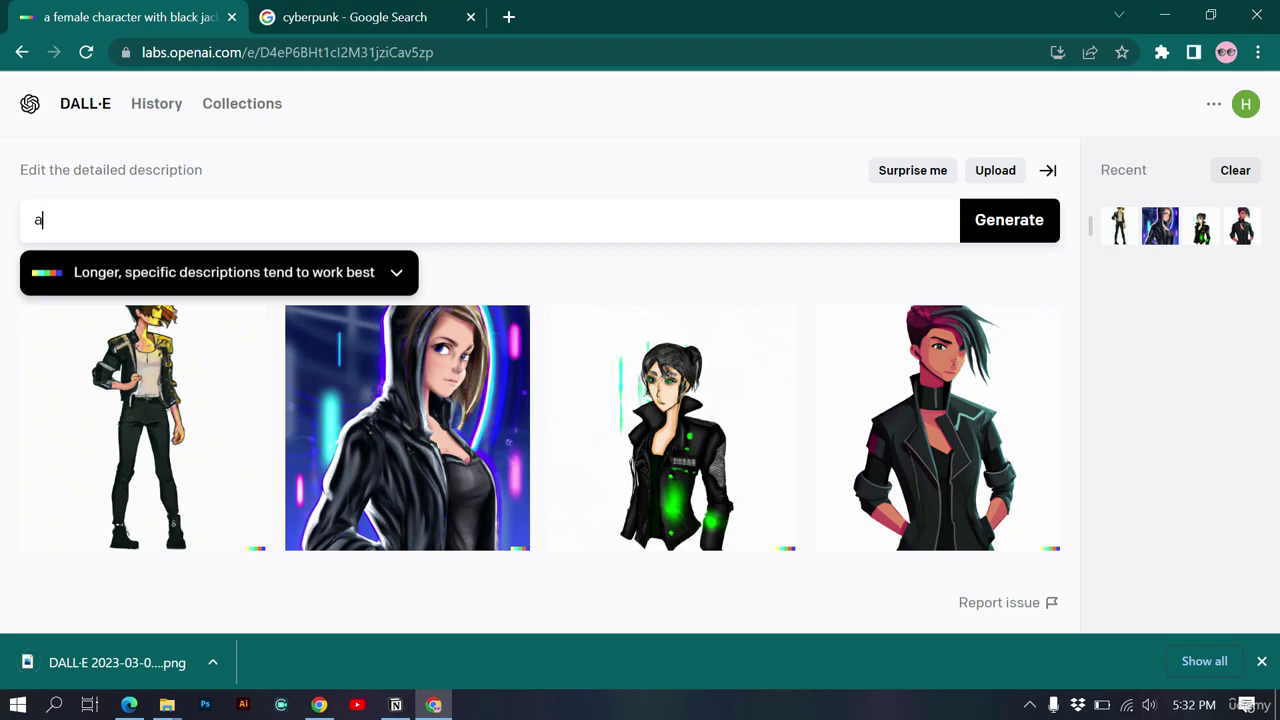
type(" 3d render of a blue planet full of water in style of beeple")
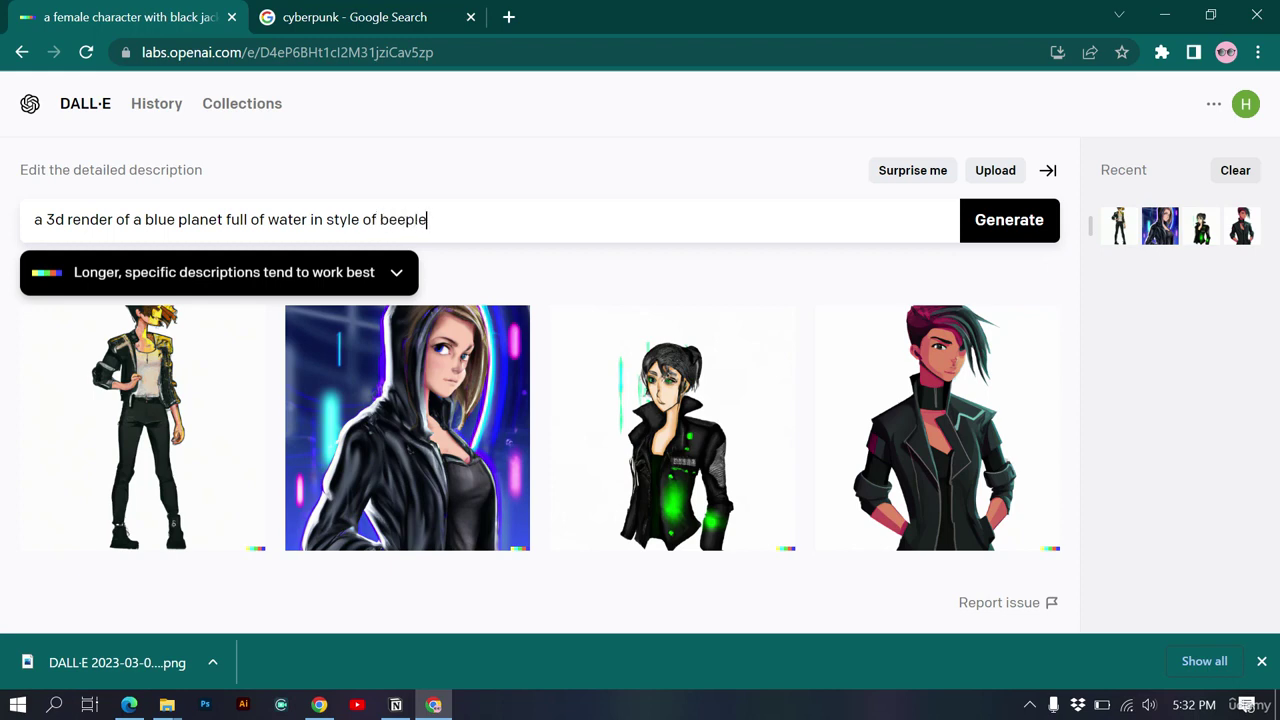
key("Return")
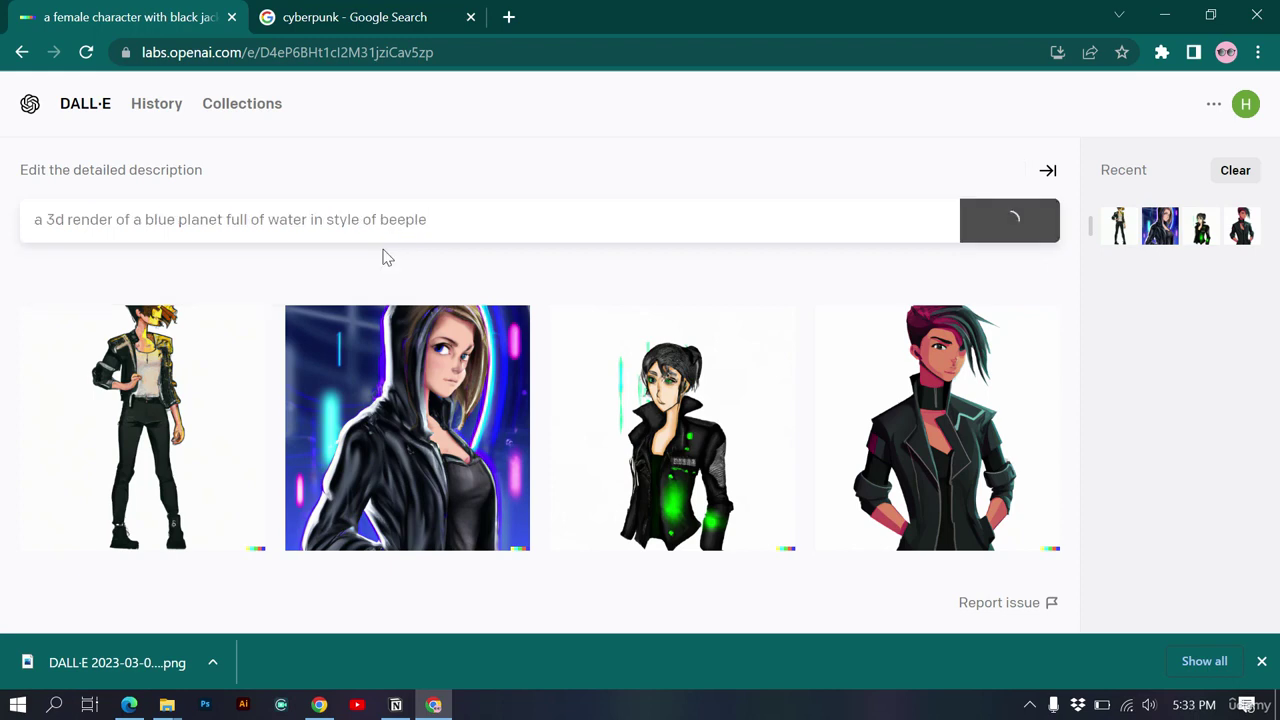
Step: Search Google Images for "beeple" in the other browser tab and browse the artworks for the artist's style
key("ctrl+Tab")
left_click(308, 100)
type("beeple")
key("Return")
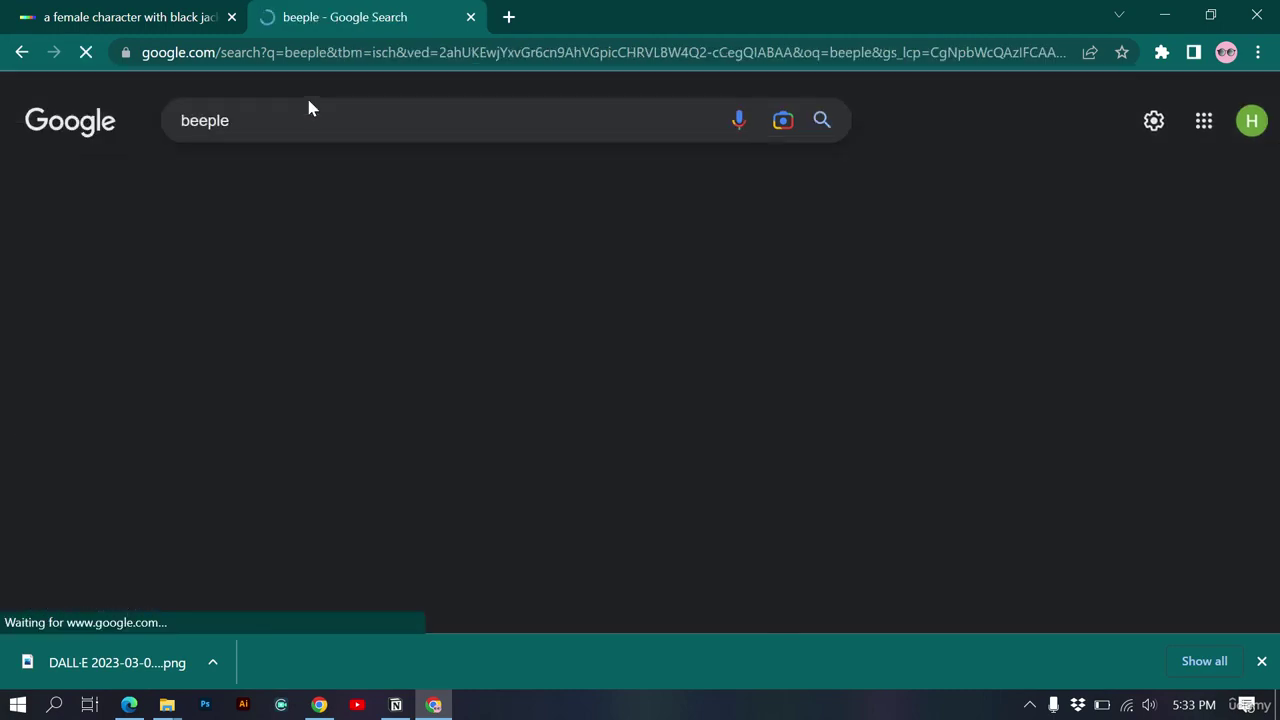
scroll(410, 313, "down", 2)
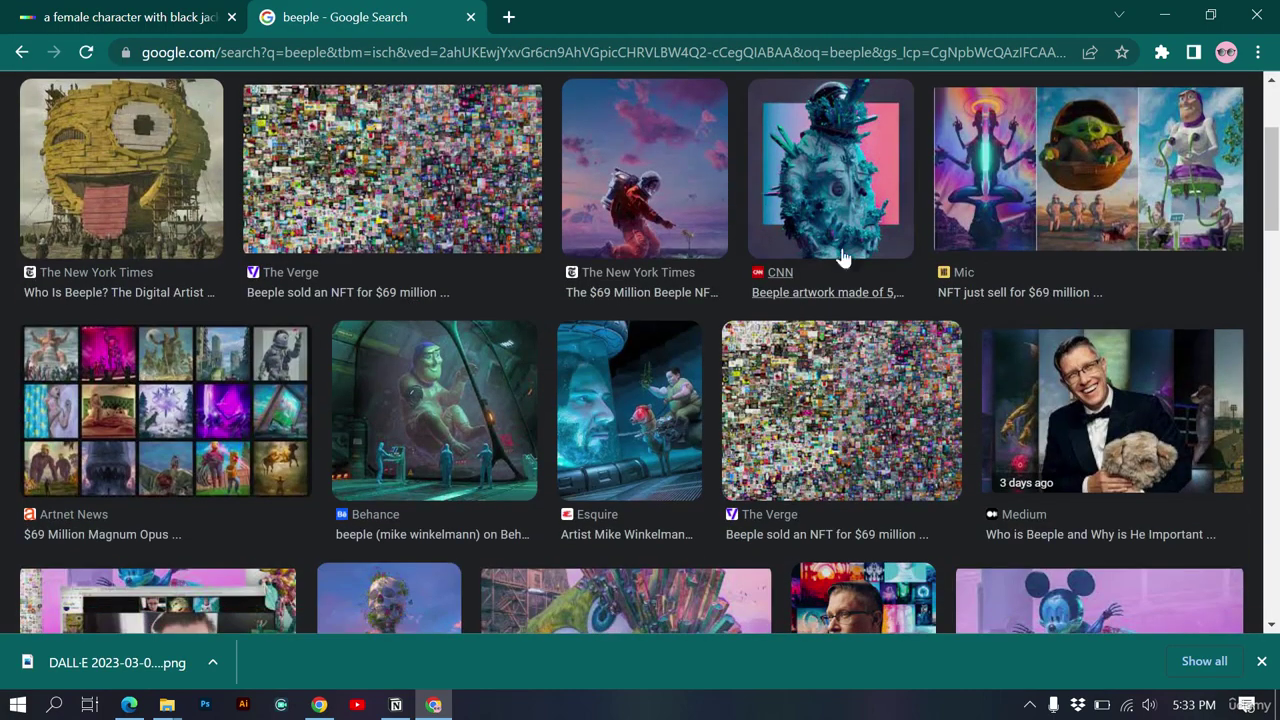
scroll(425, 422, "down", 3)
scroll(282, 470, "down", 2)
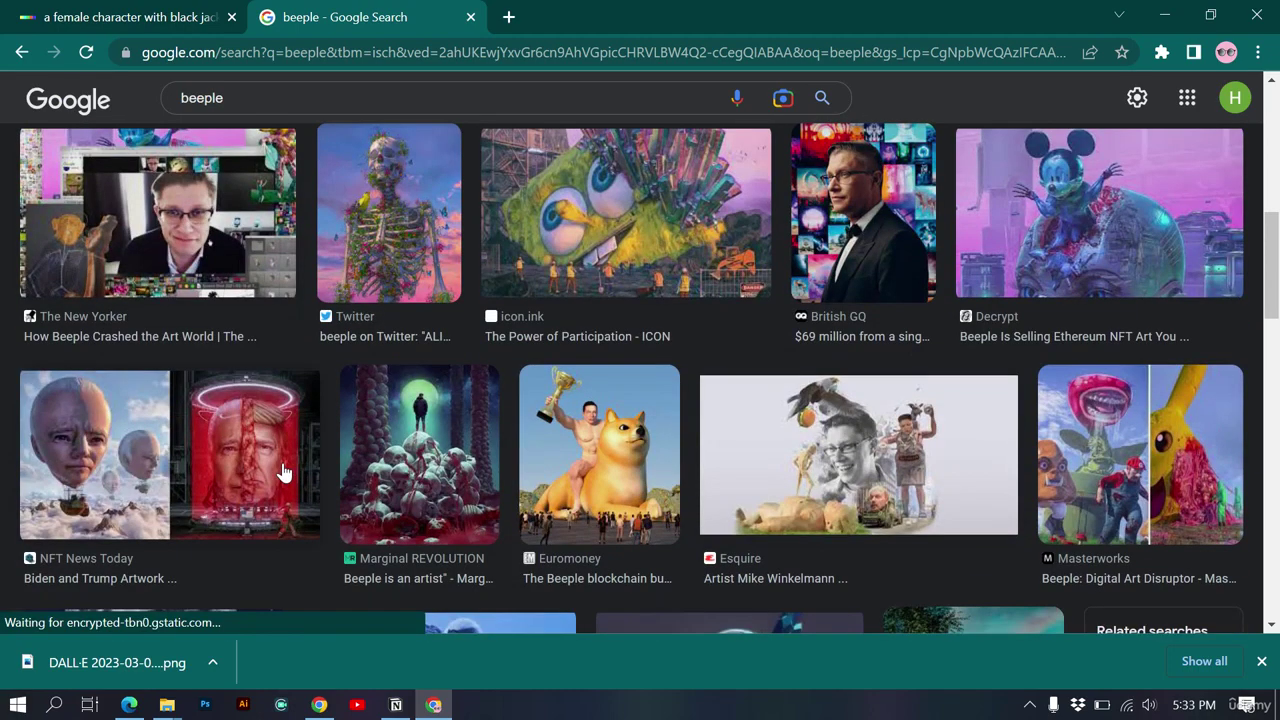
scroll(282, 470, "down", 2)
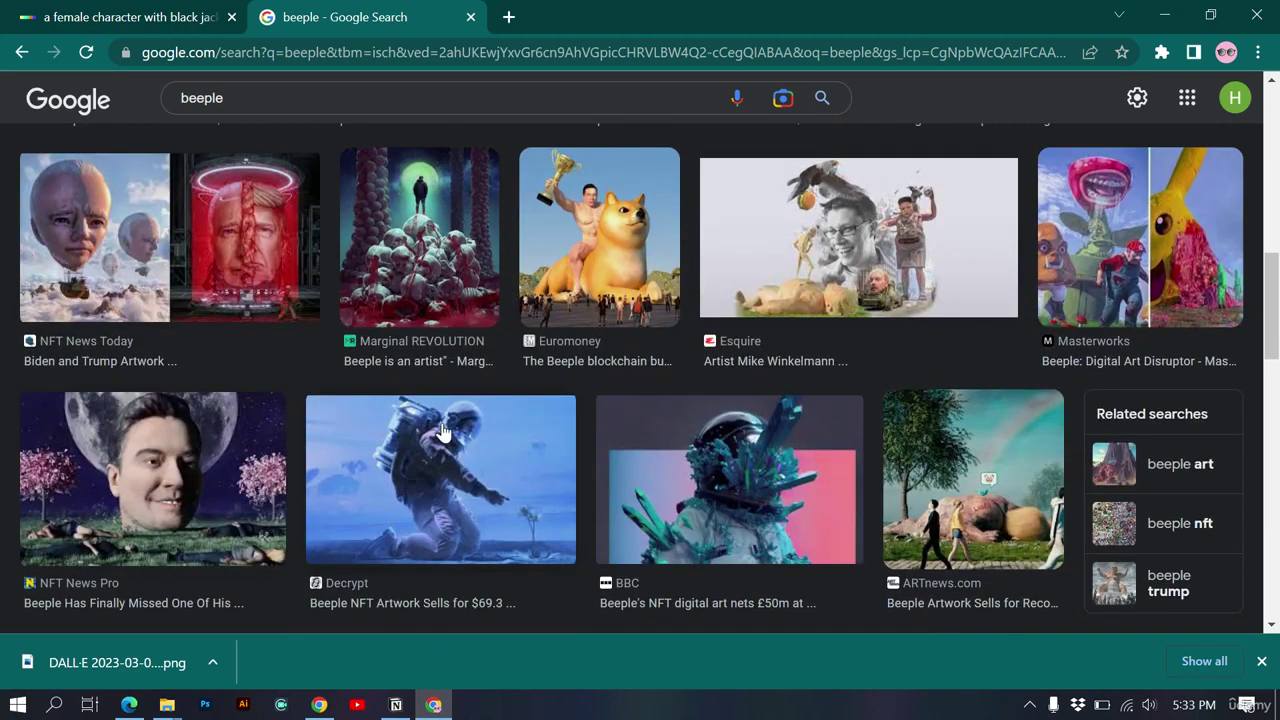
scroll(443, 430, "down", 3)
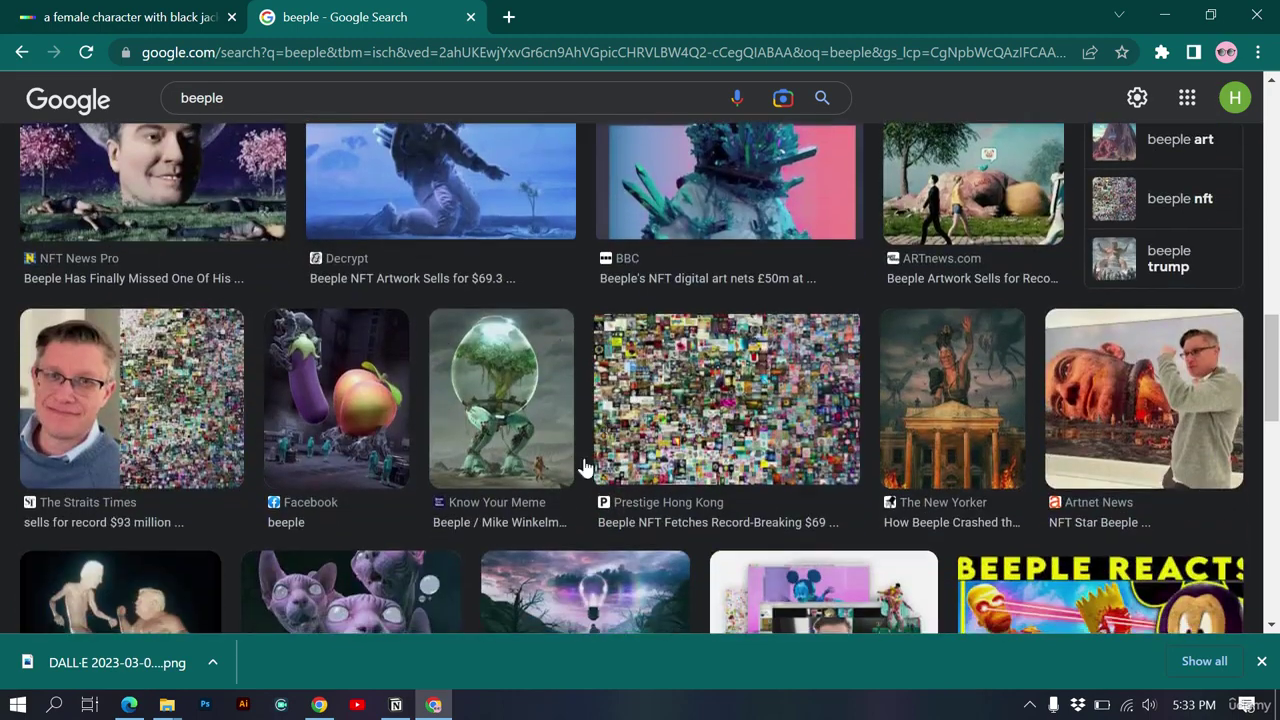
Step: Preview the Prestige Hong Kong collage, close it and look through more of the Beeple artworks
left_click(665, 405)
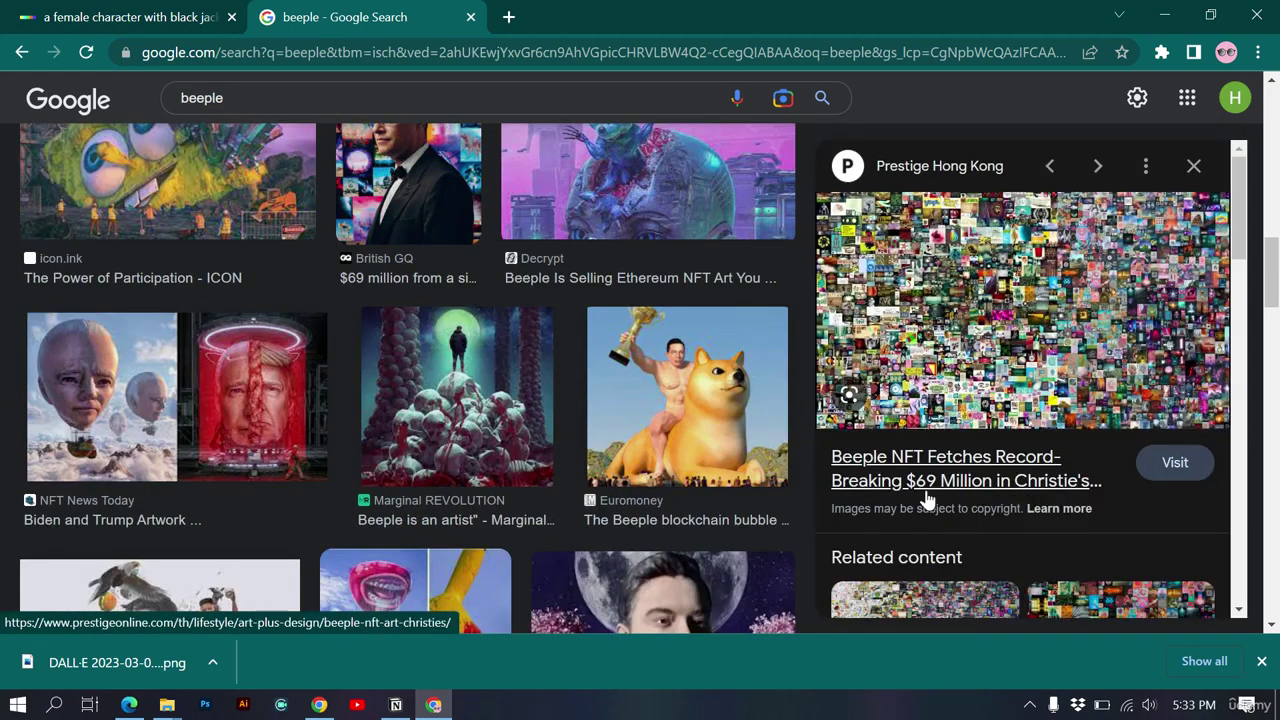
left_click(1193, 165)
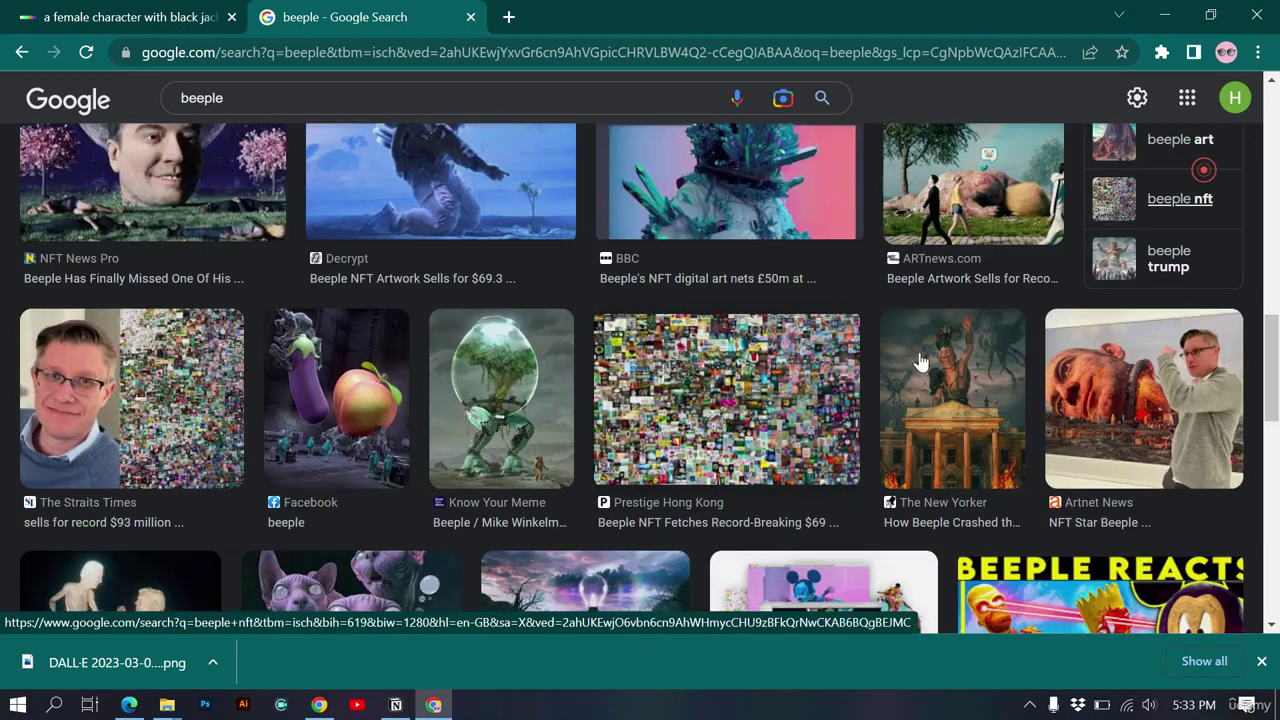
scroll(692, 449, "down", 3)
scroll(666, 310, "up", 5)
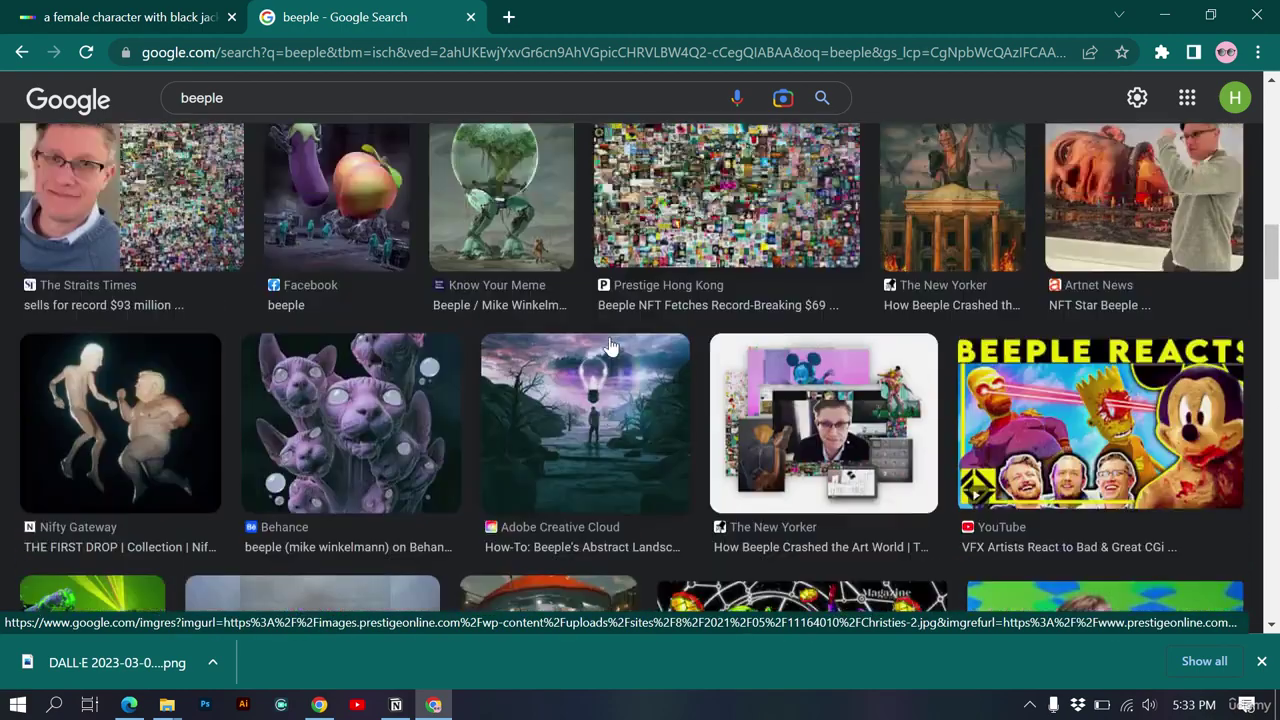
scroll(343, 413, "up", 6)
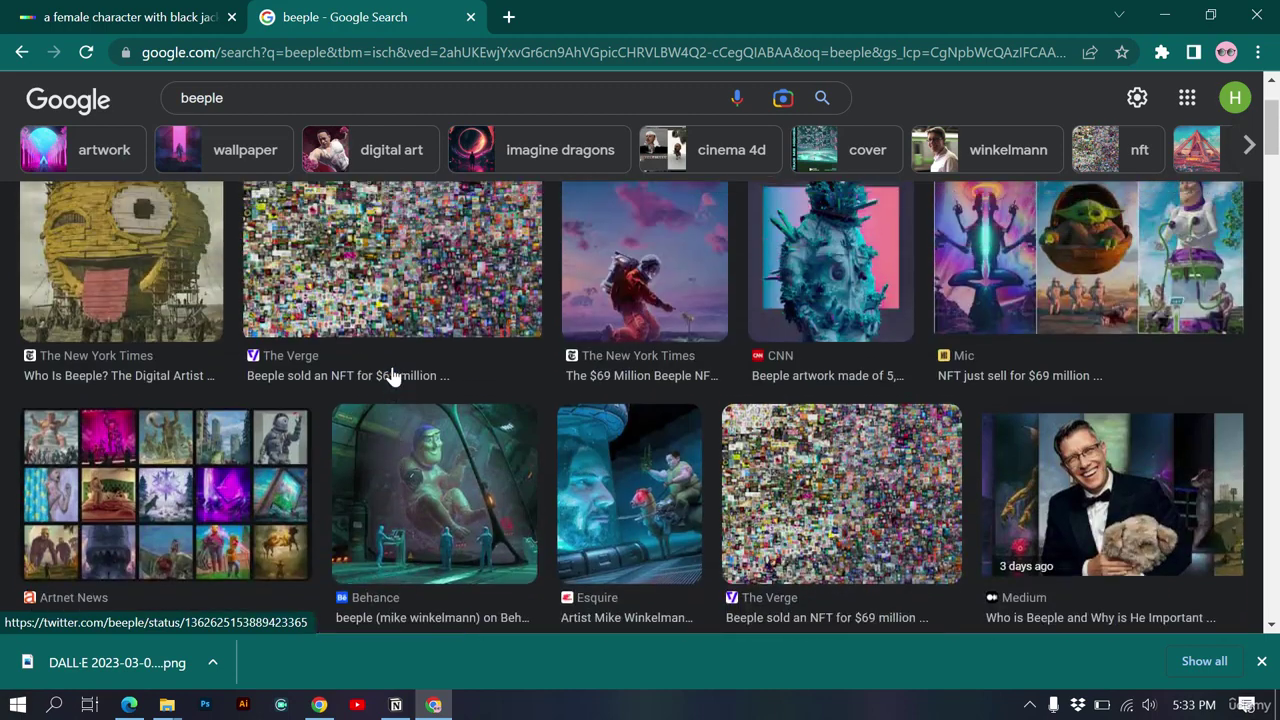
scroll(392, 376, "up", 2)
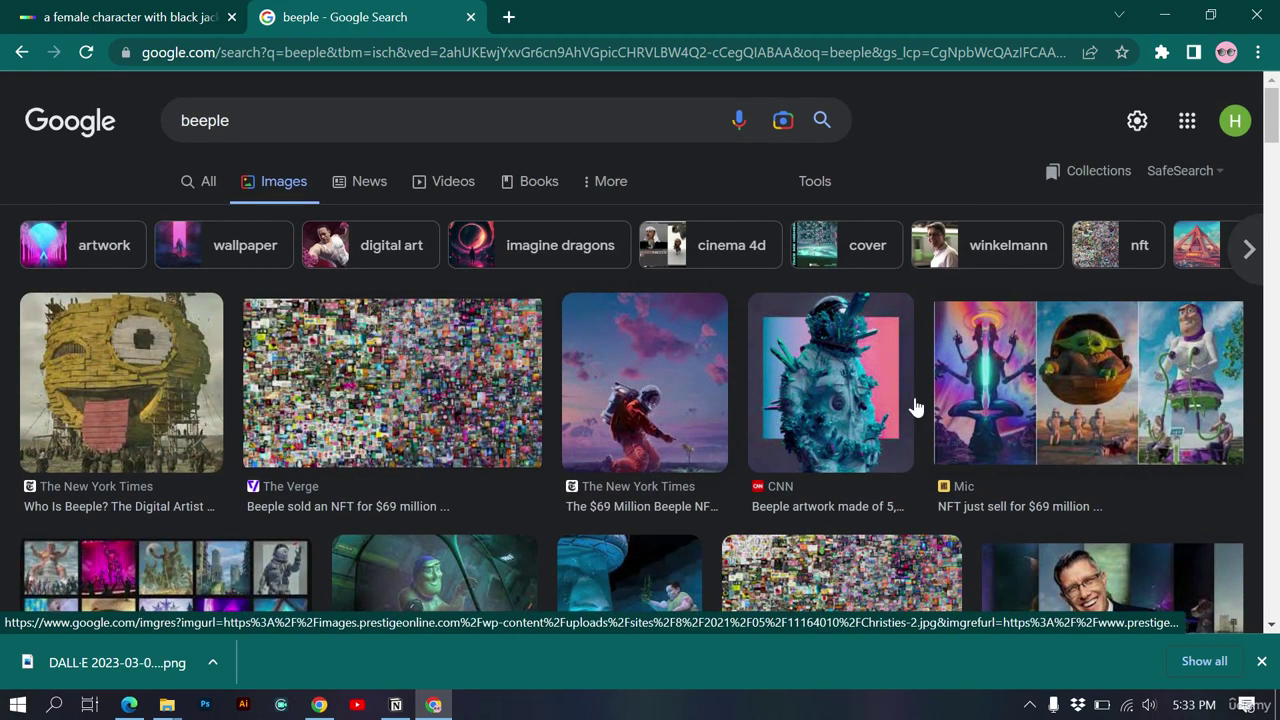
Step: Preview the Mic image of three Beeple artworks and compare its style with the generated blue planets in DALL·E
left_click(1042, 376)
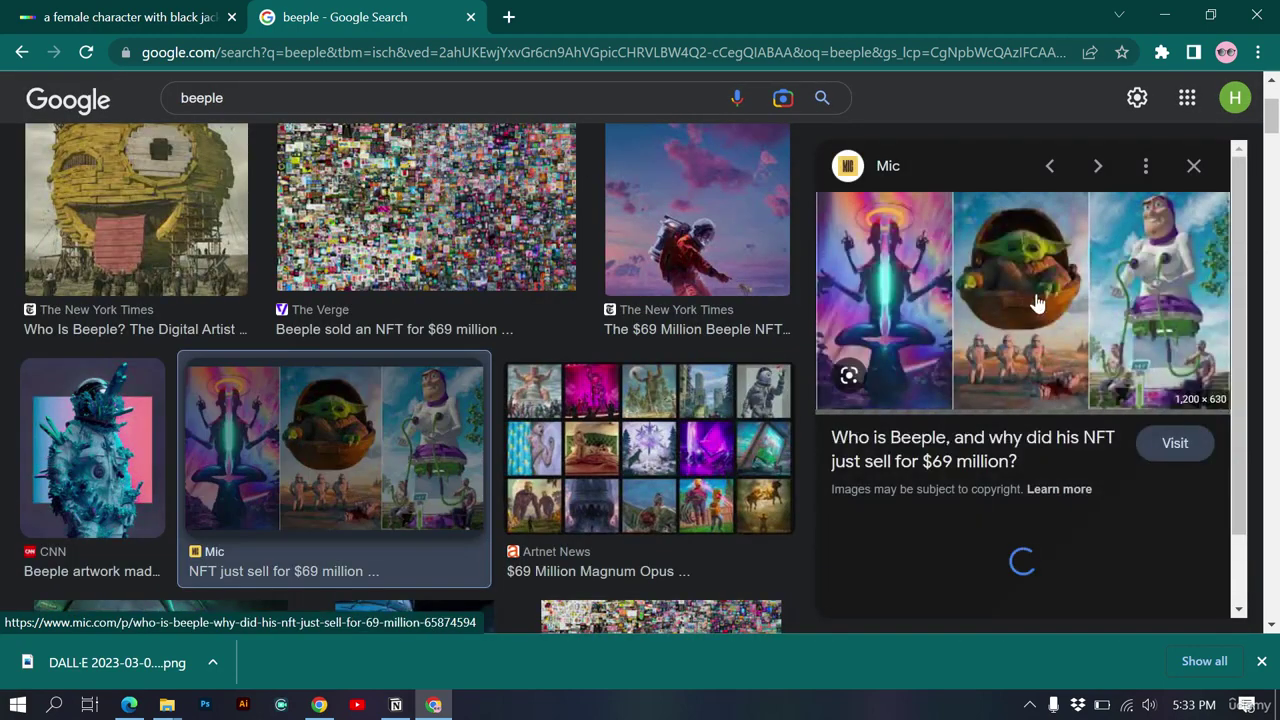
left_click(62, 12)
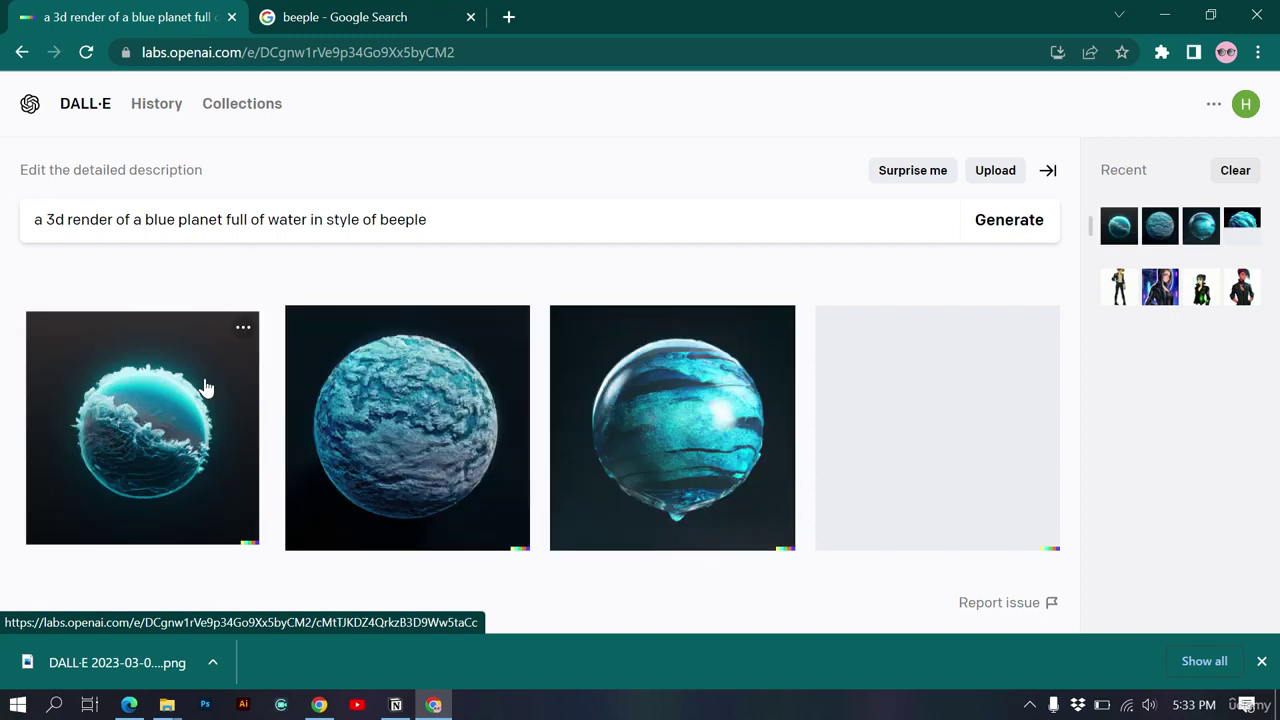
key("ctrl+Tab")
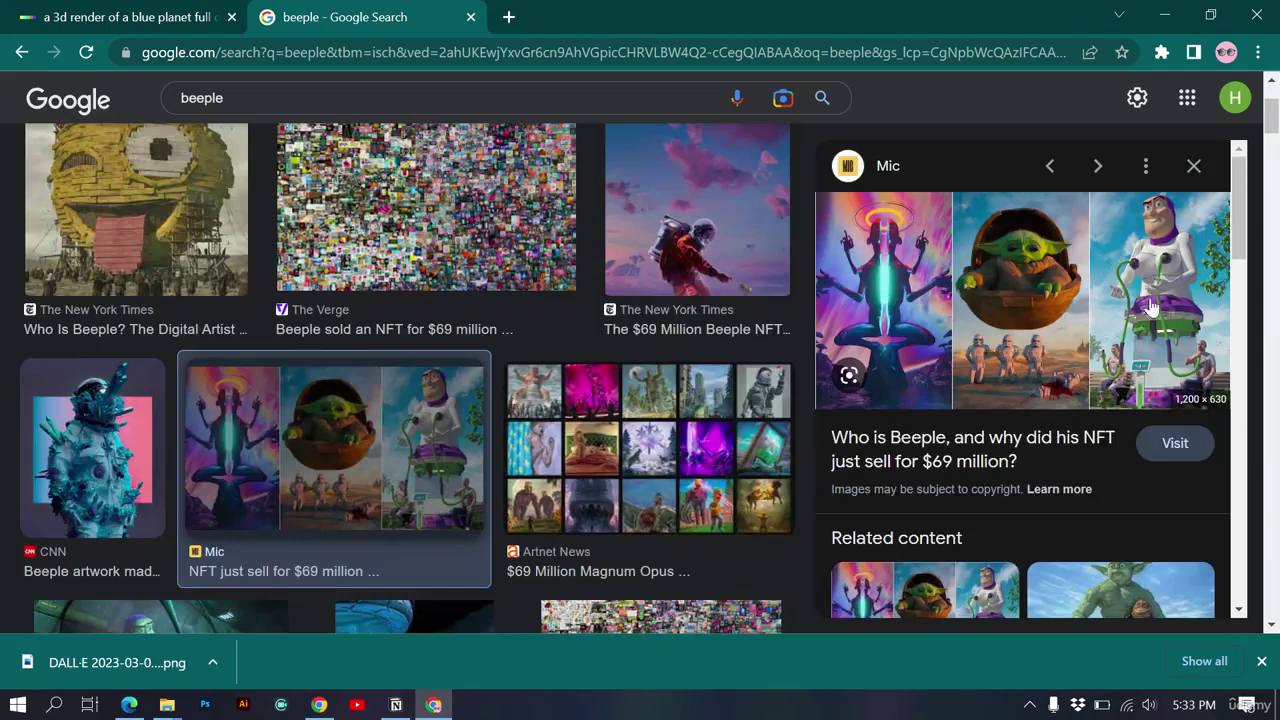
left_click(128, 12)
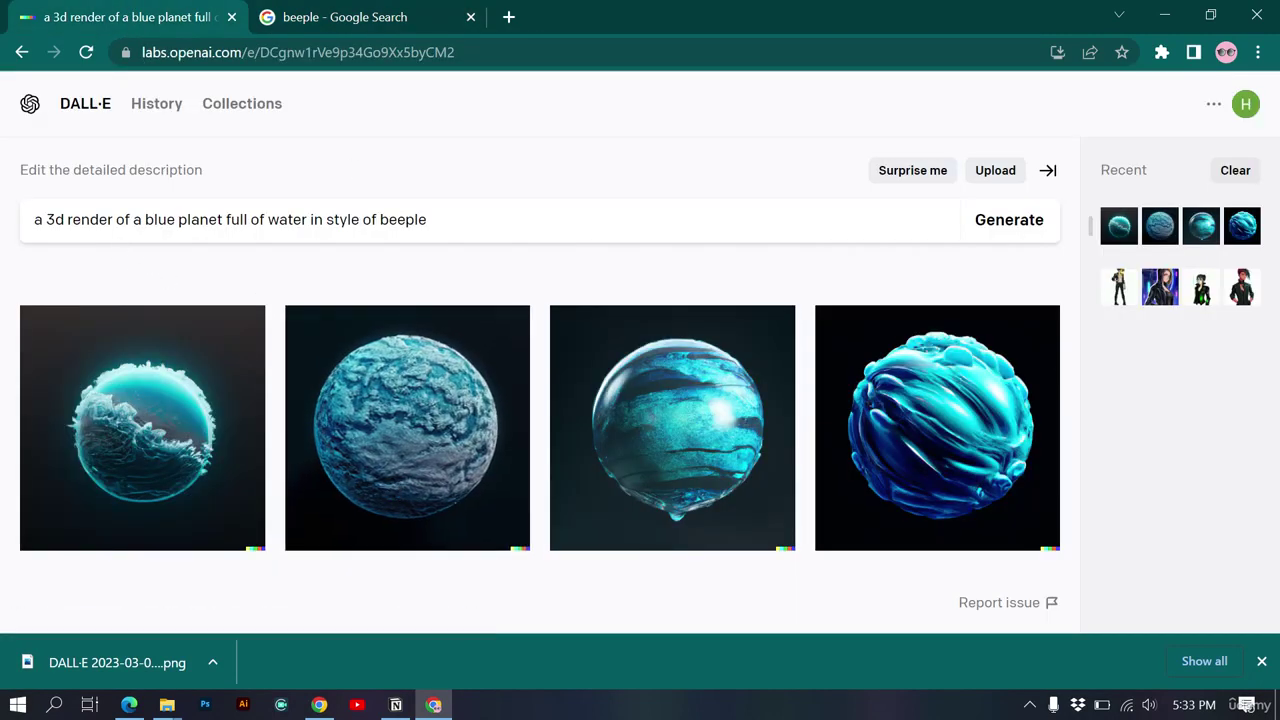
Step: Download the first generated planet, the glowing sphere with splashing water, and return to the generated results
left_click_drag(145, 219, 309, 219)
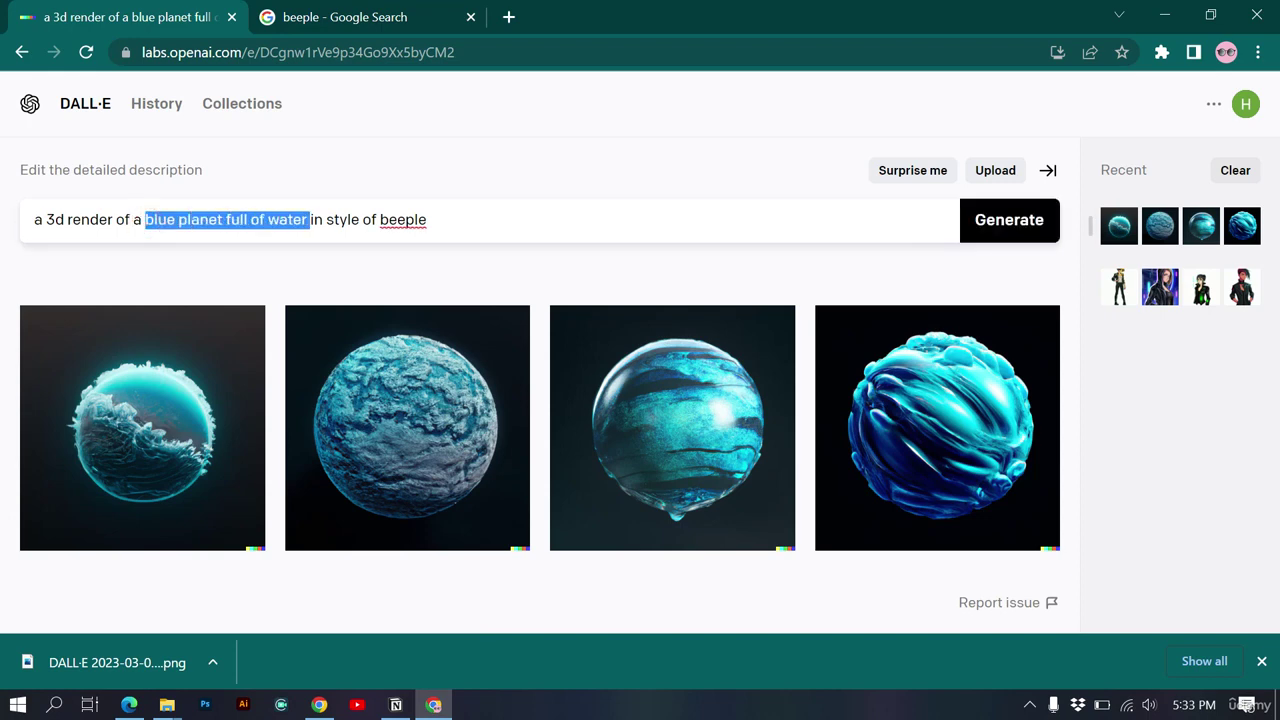
left_click(172, 462)
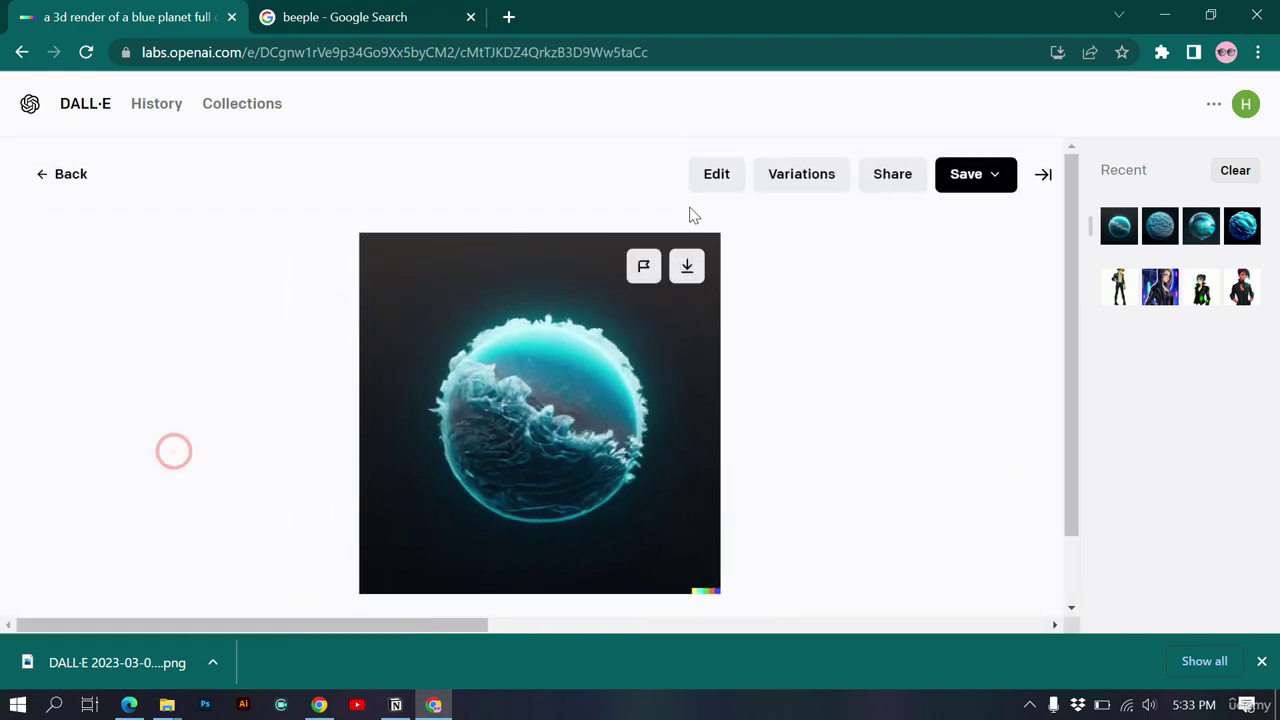
left_click(688, 266)
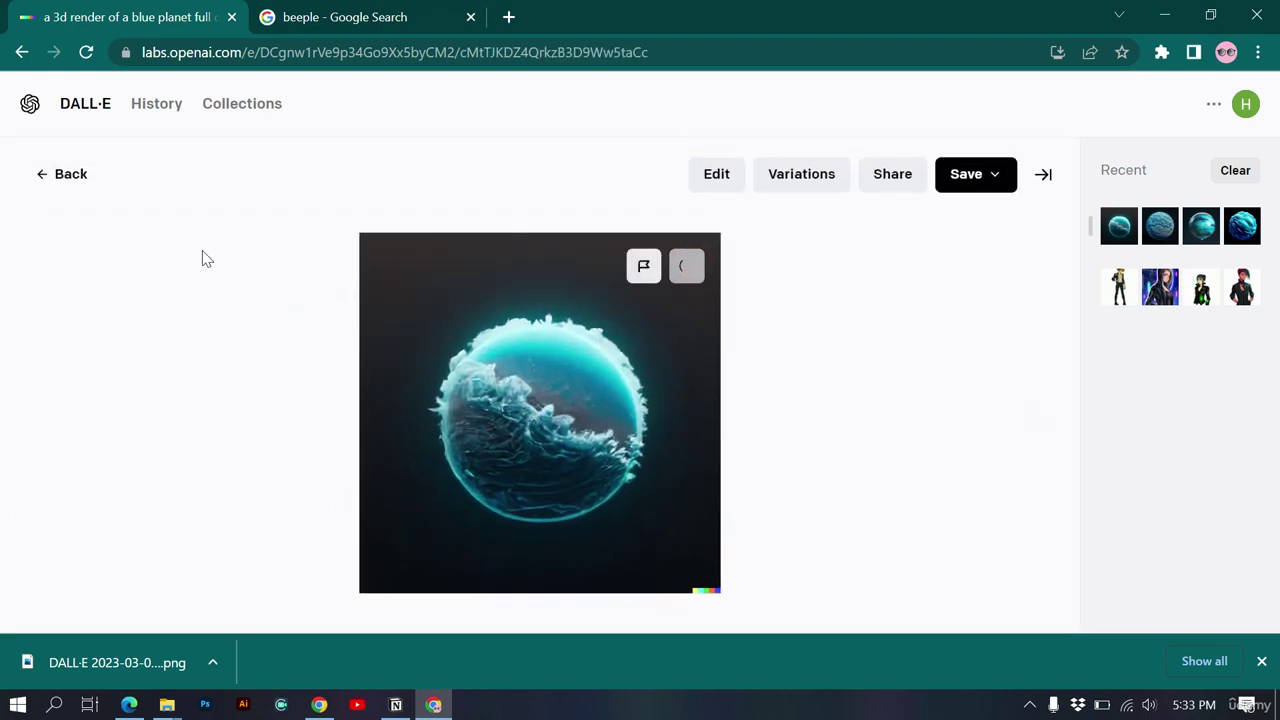
left_click(43, 175)
Step: Search Google Images for "leonado da vinci" in the other browser tab and browse the results for the artist's style
left_click_drag(455, 216, 10, 222)
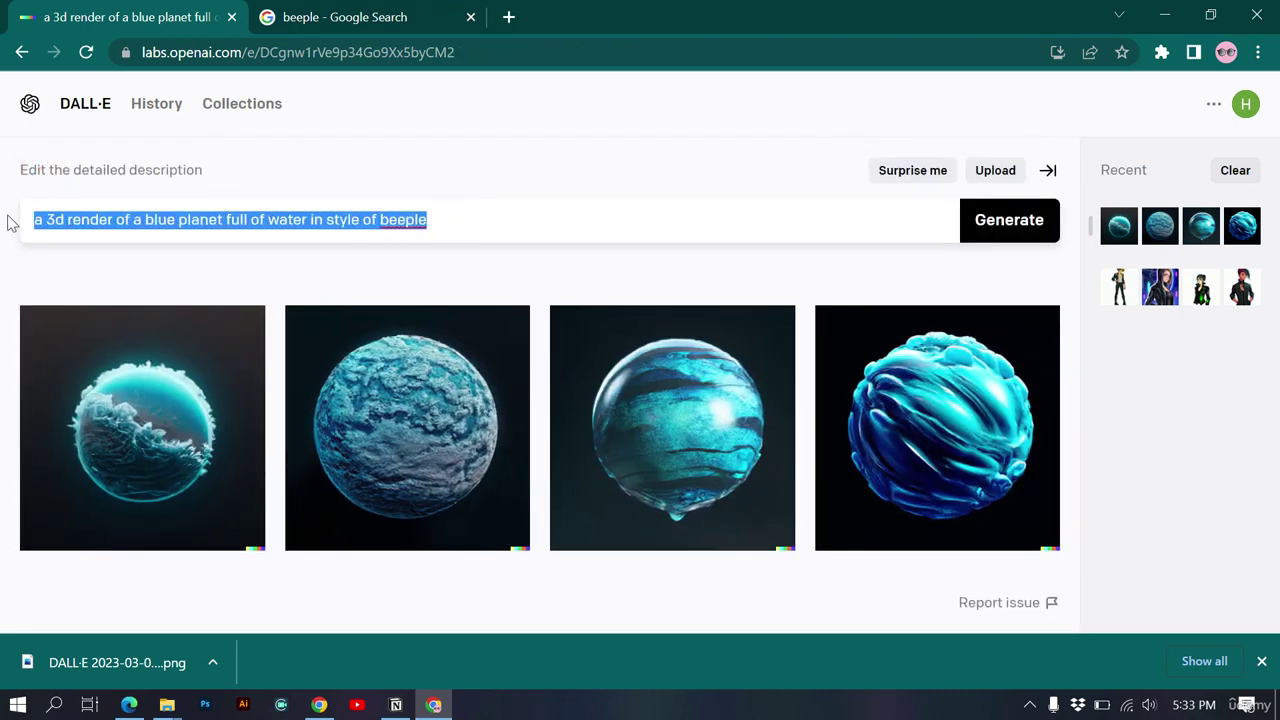
left_click(306, 12)
left_click(296, 92)
double_click(296, 92)
type("leonadi")
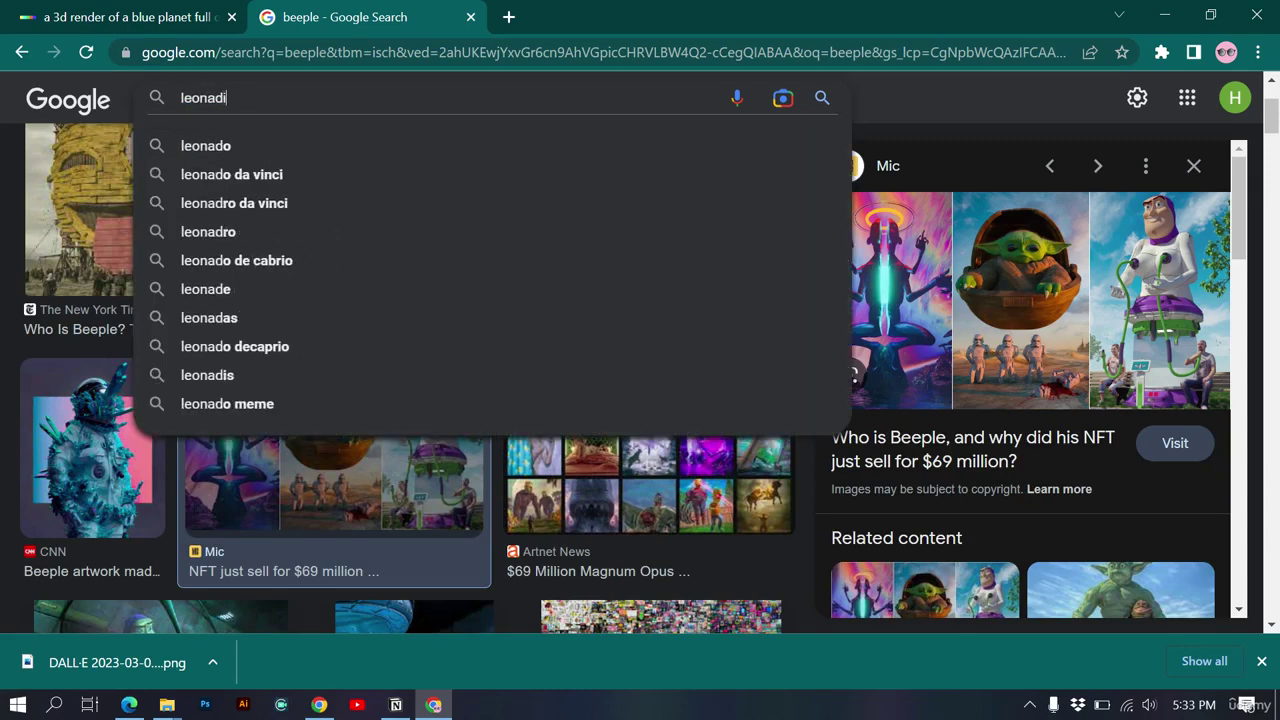
key("BackSpace")
type("o d")
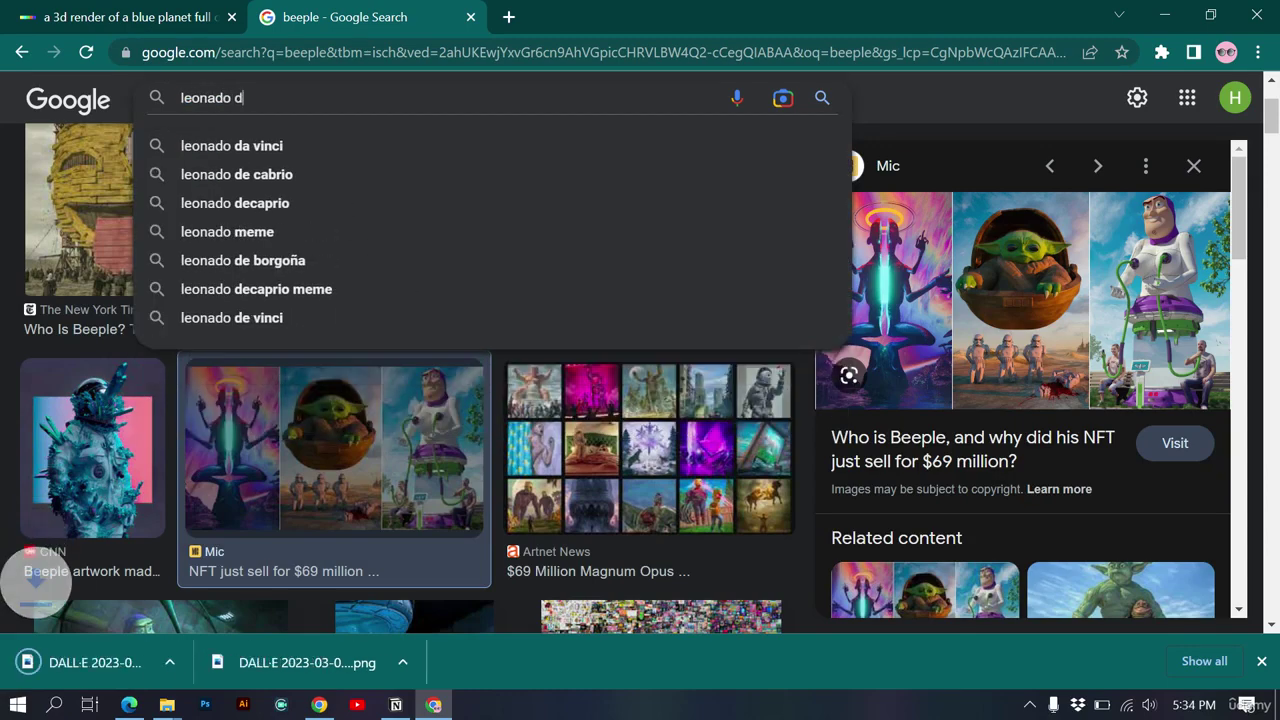
type("a vinci")
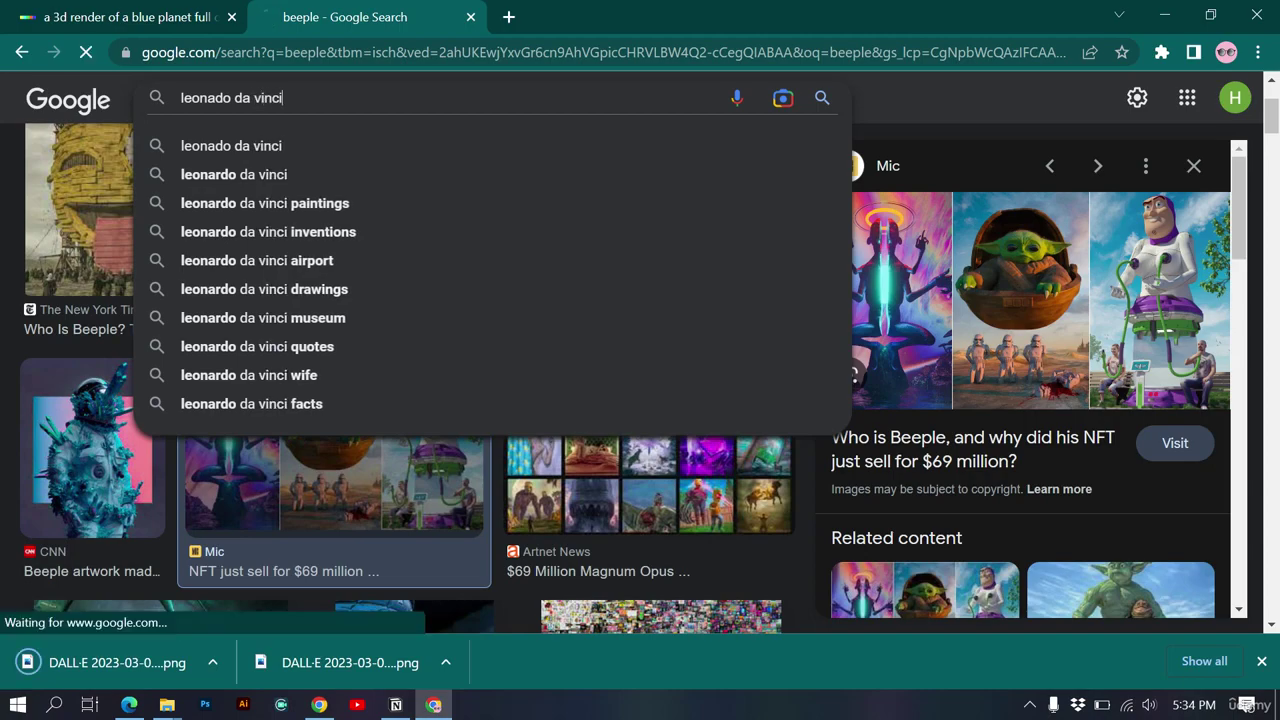
key("Return")
scroll(305, 350, "down", 3)
scroll(305, 350, "down", 5)
scroll(594, 464, "down", 4)
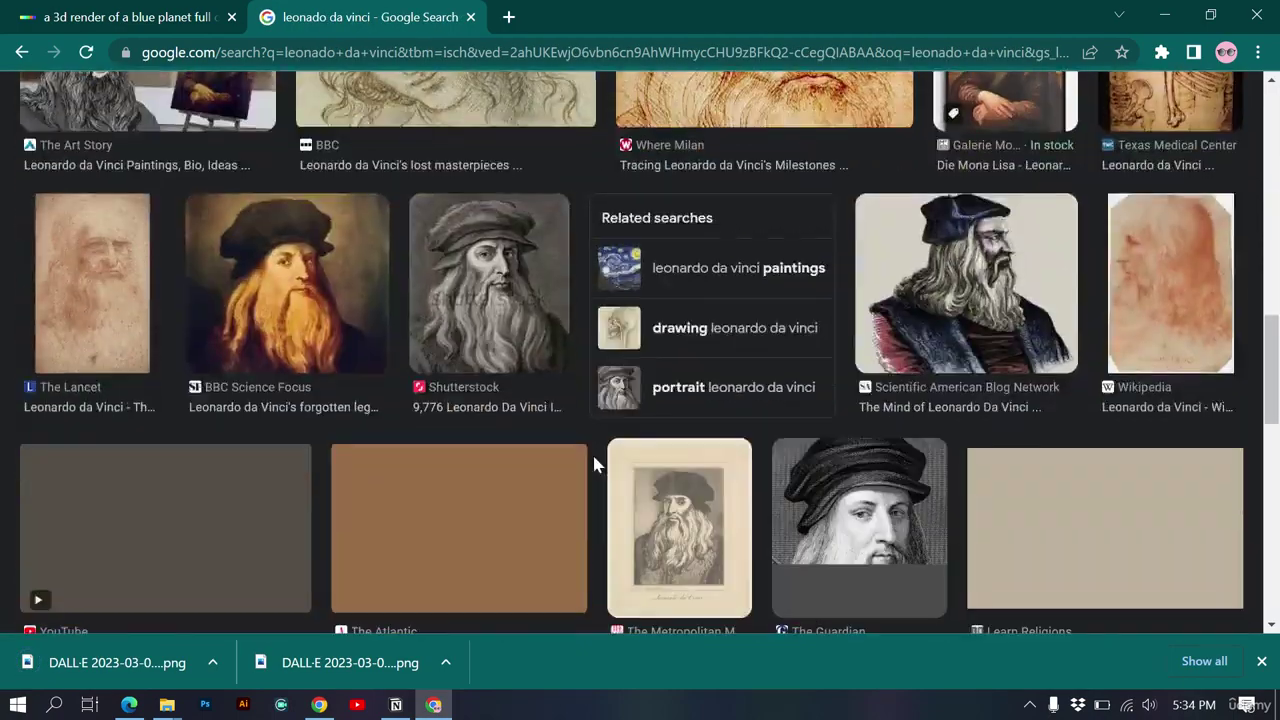
Step: Look through the remaining artist results and search Google Images for "leonardo da vinci drawings"
scroll(594, 464, "down", 7)
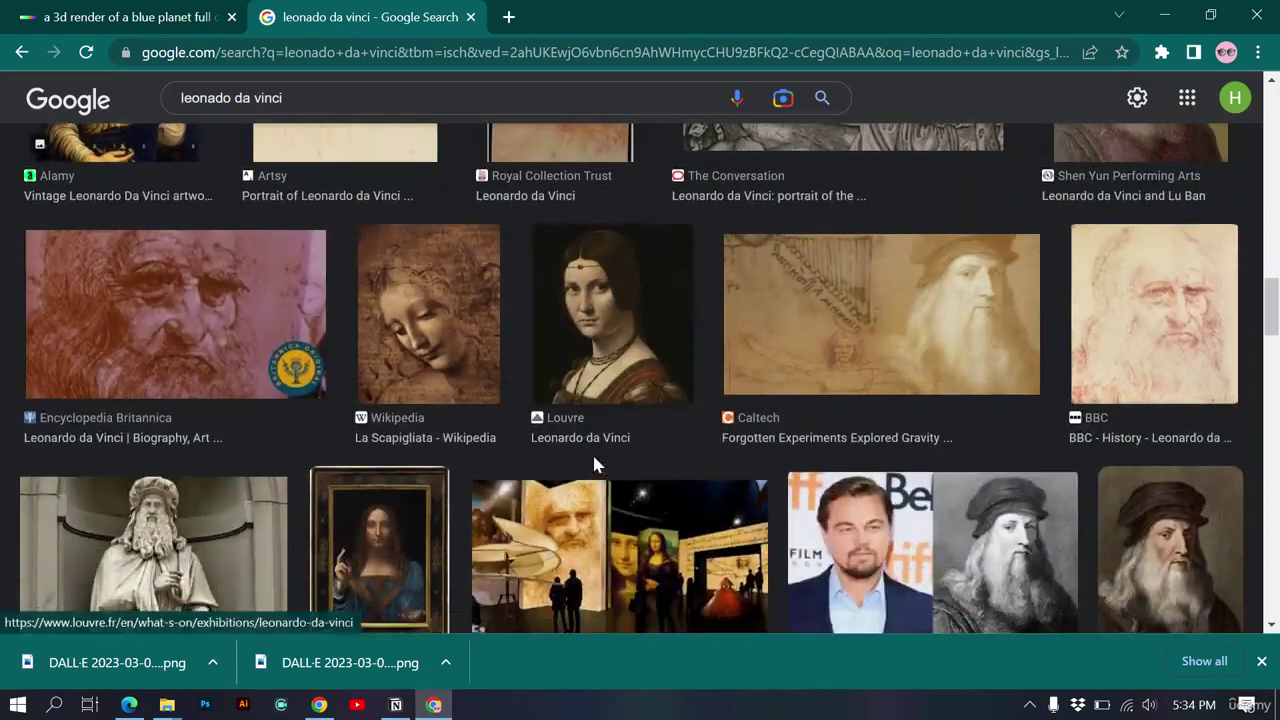
scroll(423, 337, "down", 10)
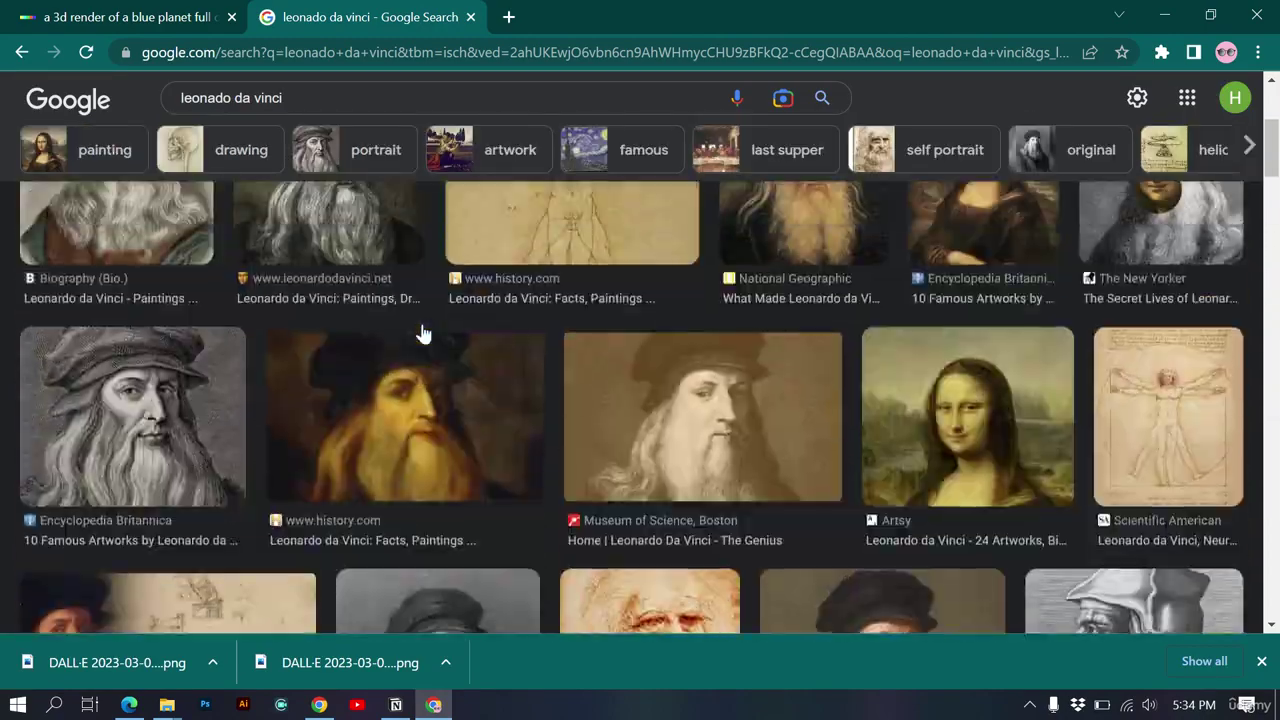
scroll(423, 333, "up", 3)
left_click(290, 330)
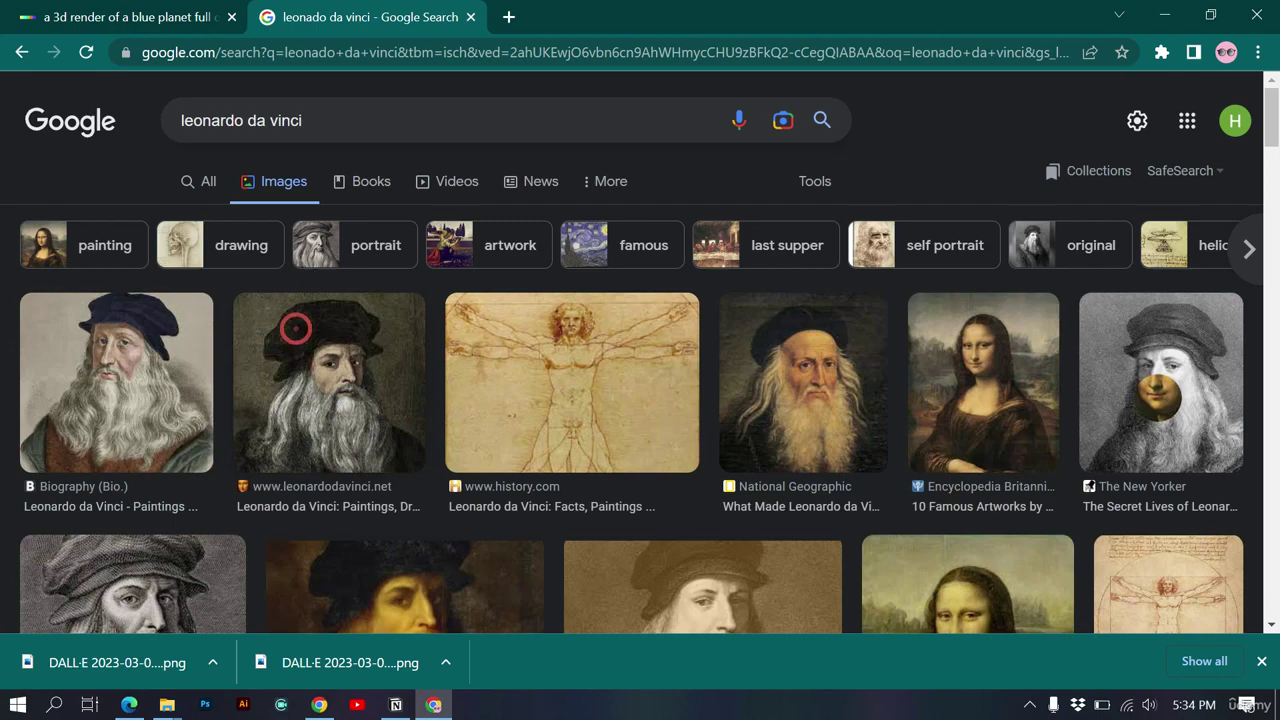
left_click(357, 120)
type("dr")
key("Down")
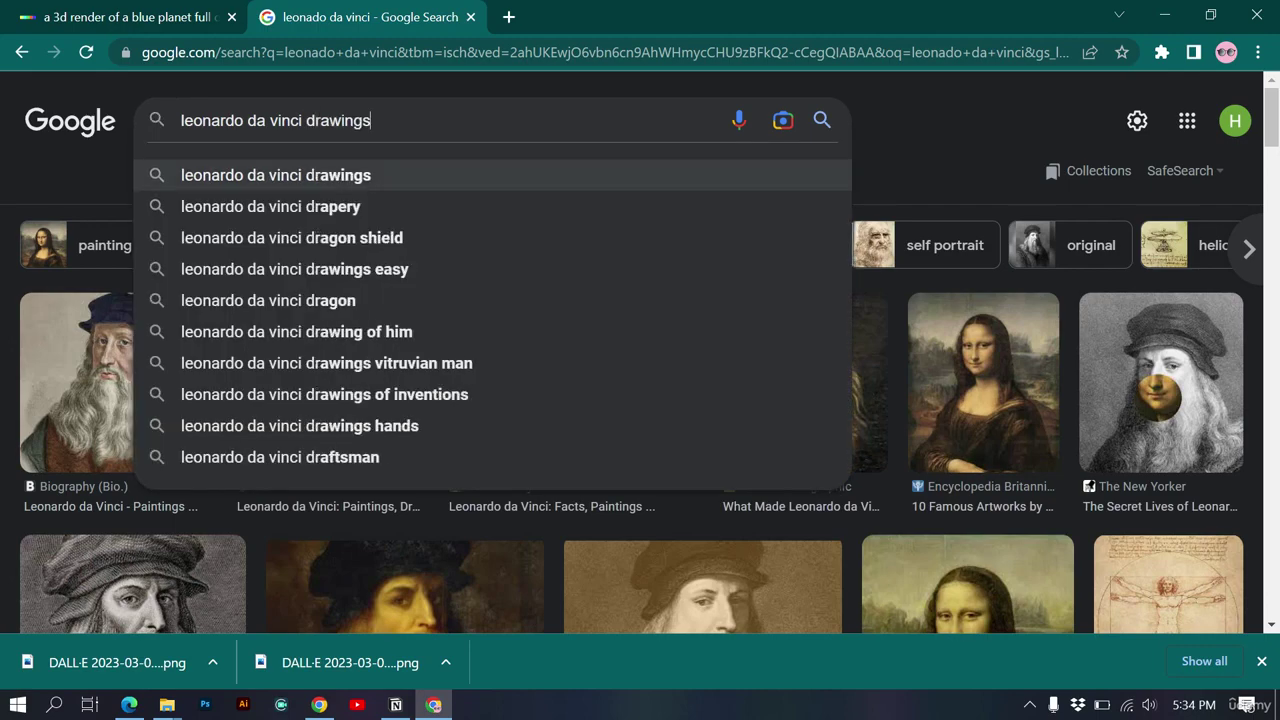
key("Return")
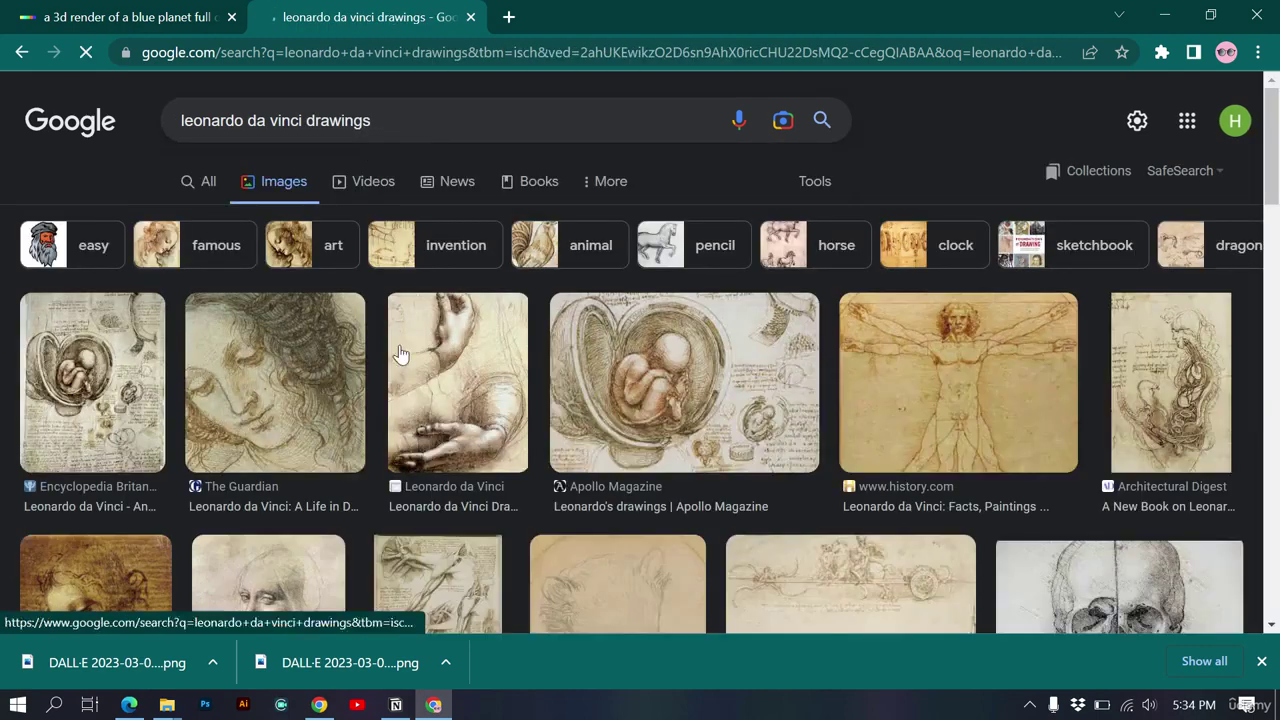
Step: Preview the Apollo Magazine drawing of a fetus in the womb, close it and return to the start of the results
scroll(409, 371, "down", 3)
scroll(659, 192, "up", 1)
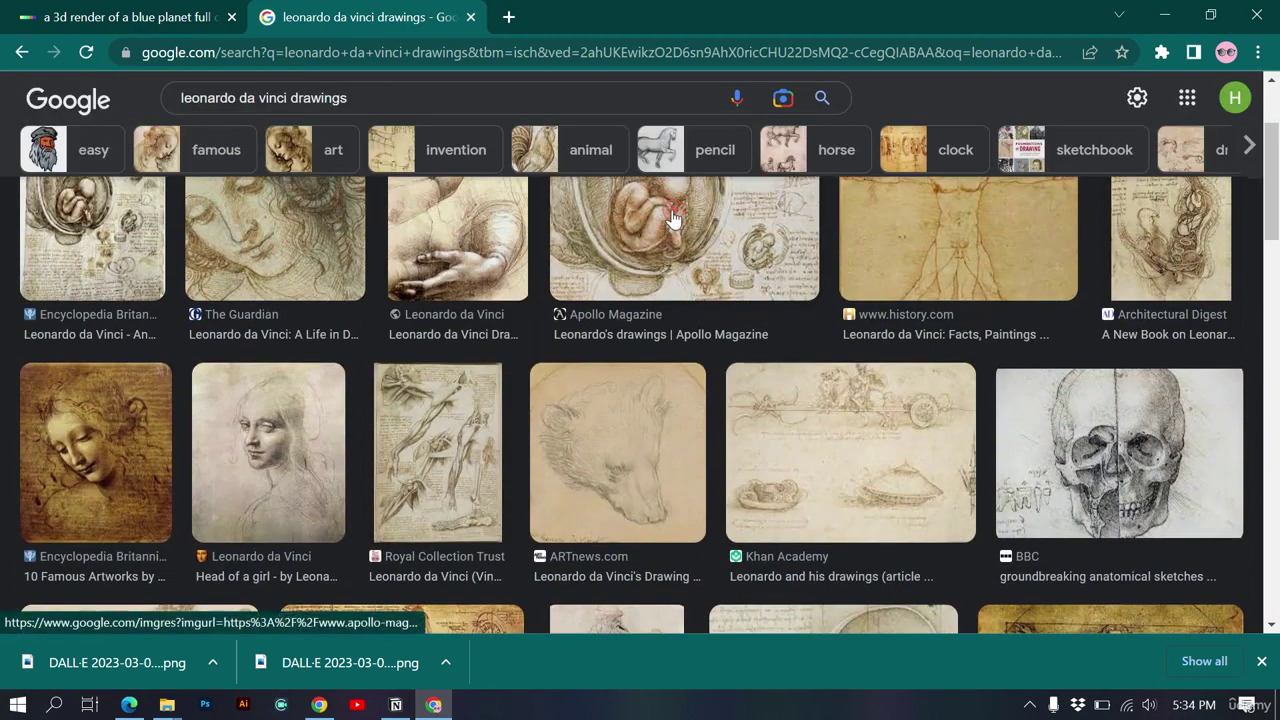
left_click(666, 212)
scroll(955, 375, "down", 3)
scroll(955, 382, "up", 5)
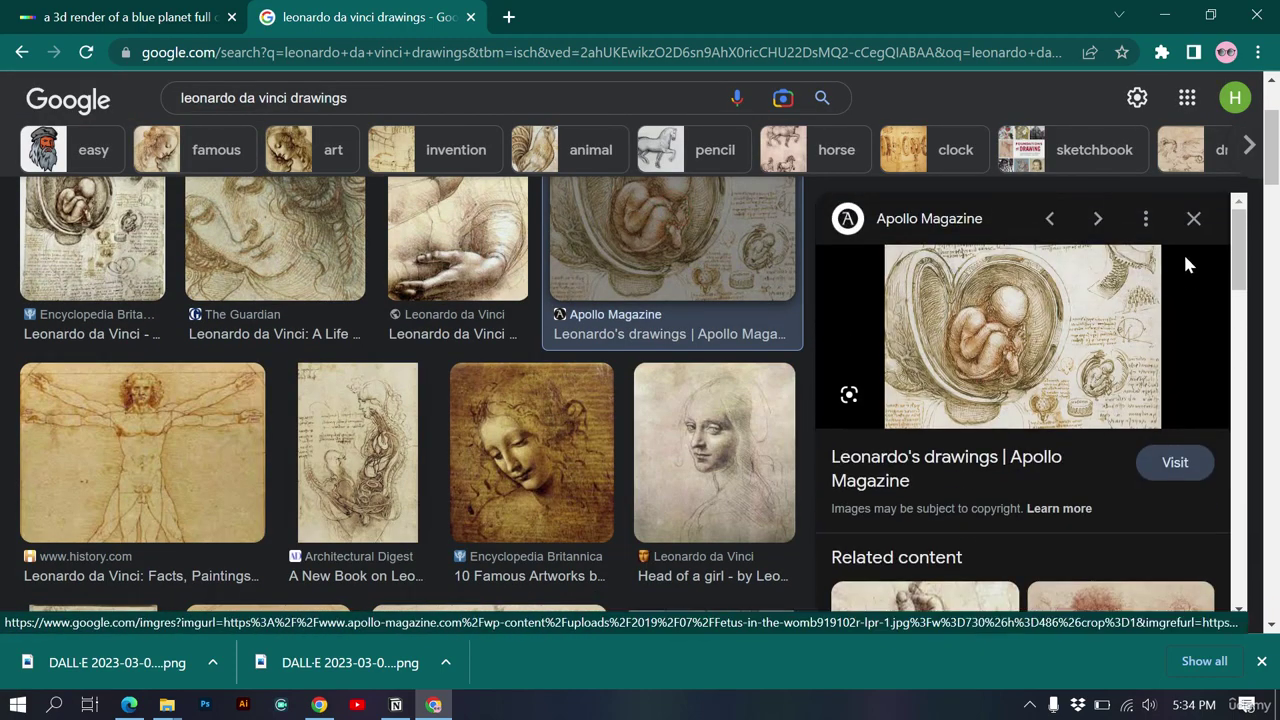
left_click(1191, 220)
scroll(620, 398, "up", 5)
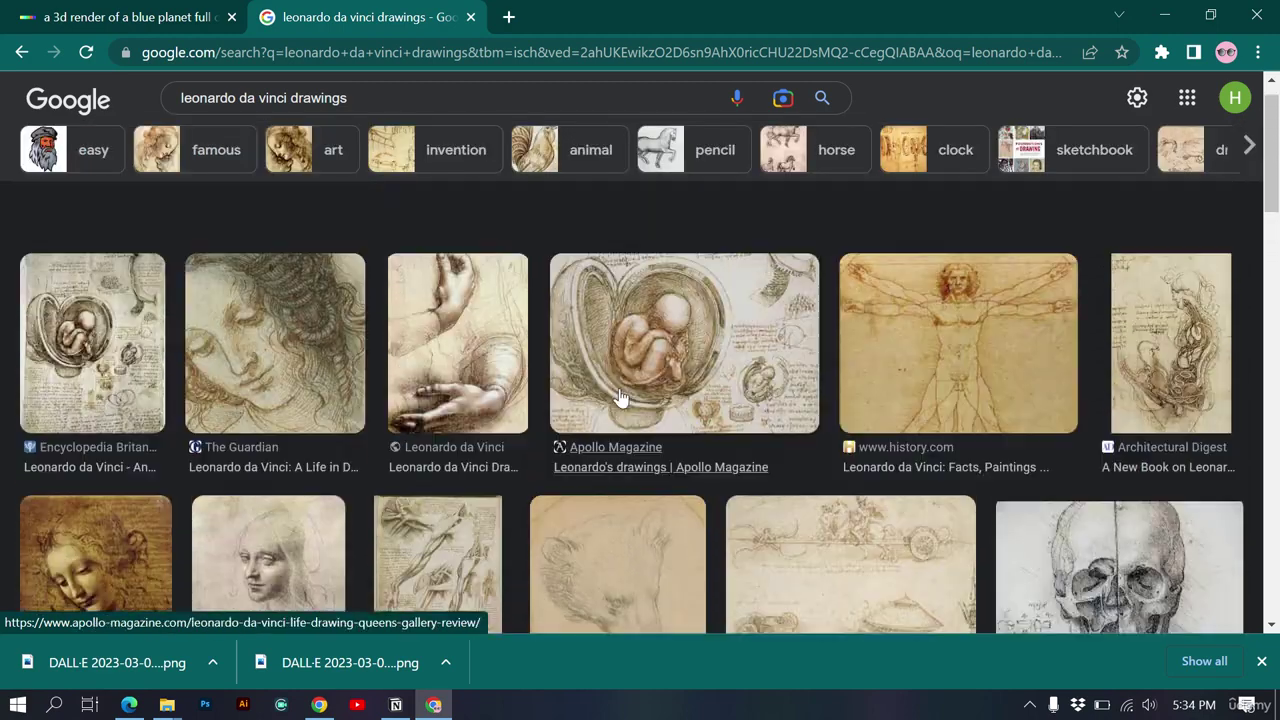
Step: Copy the artist's name "leonardo da vinci" from the image search query and switch back to DALL·E
left_click(97, 10)
left_click(350, 12)
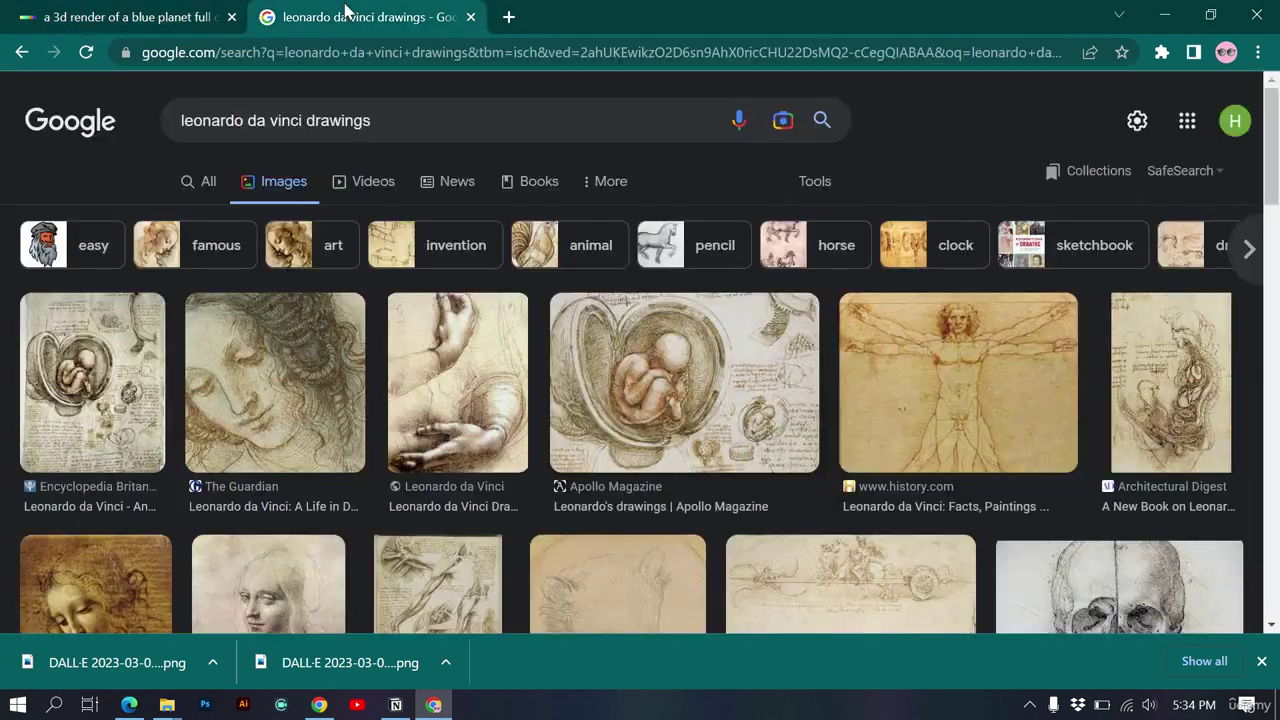
left_click_drag(372, 121, 160, 119)
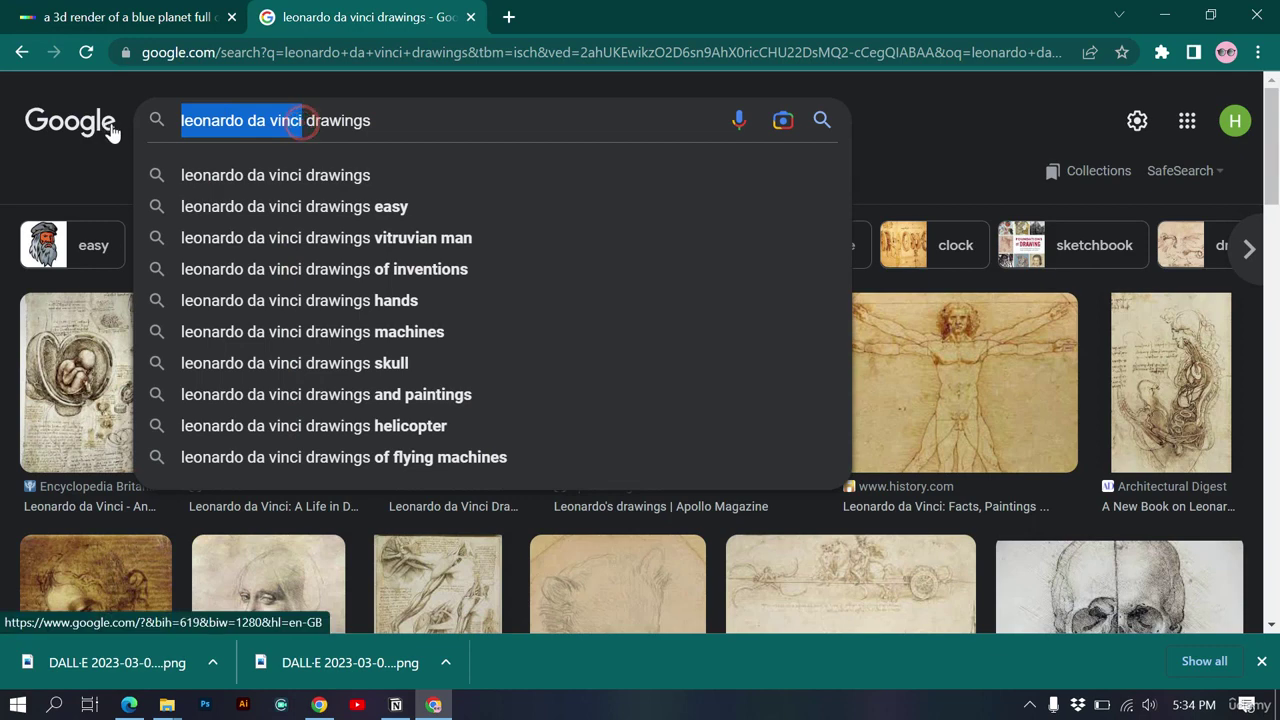
left_click(180, 12)
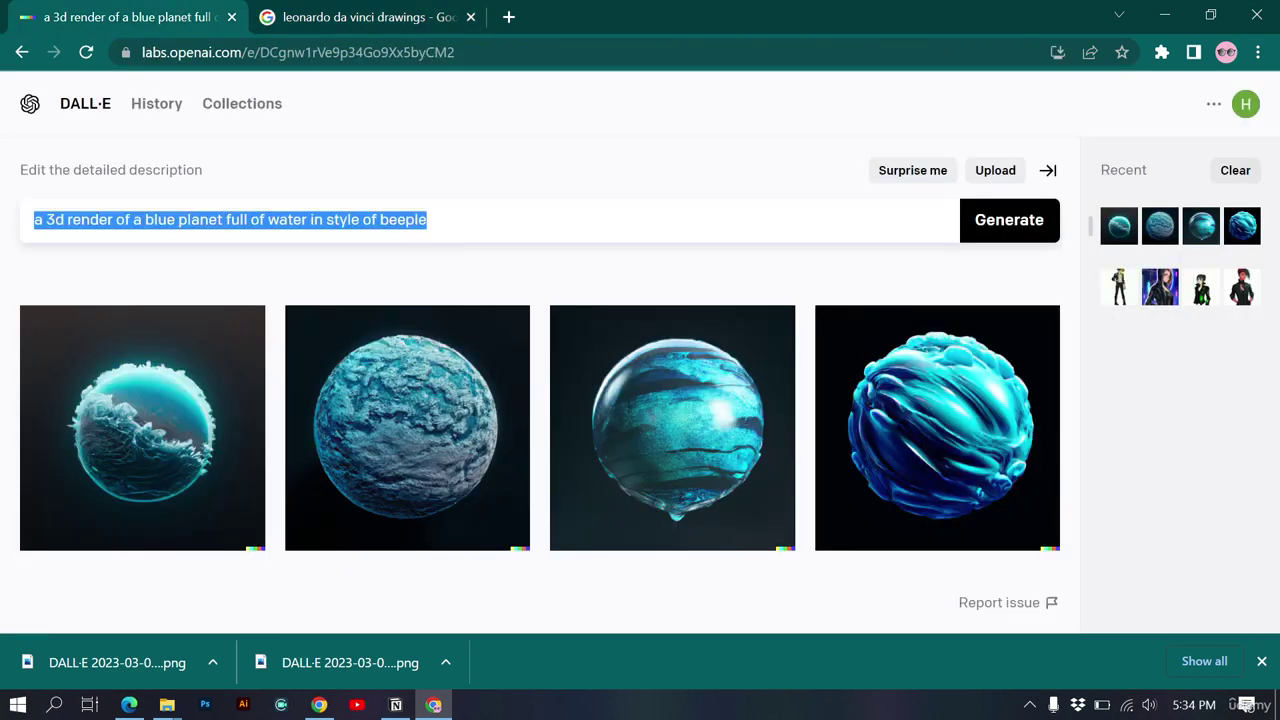
Step: Replace the planet prompt with "smartphone in style of leonardo da vinci" and generate the images
type("a")
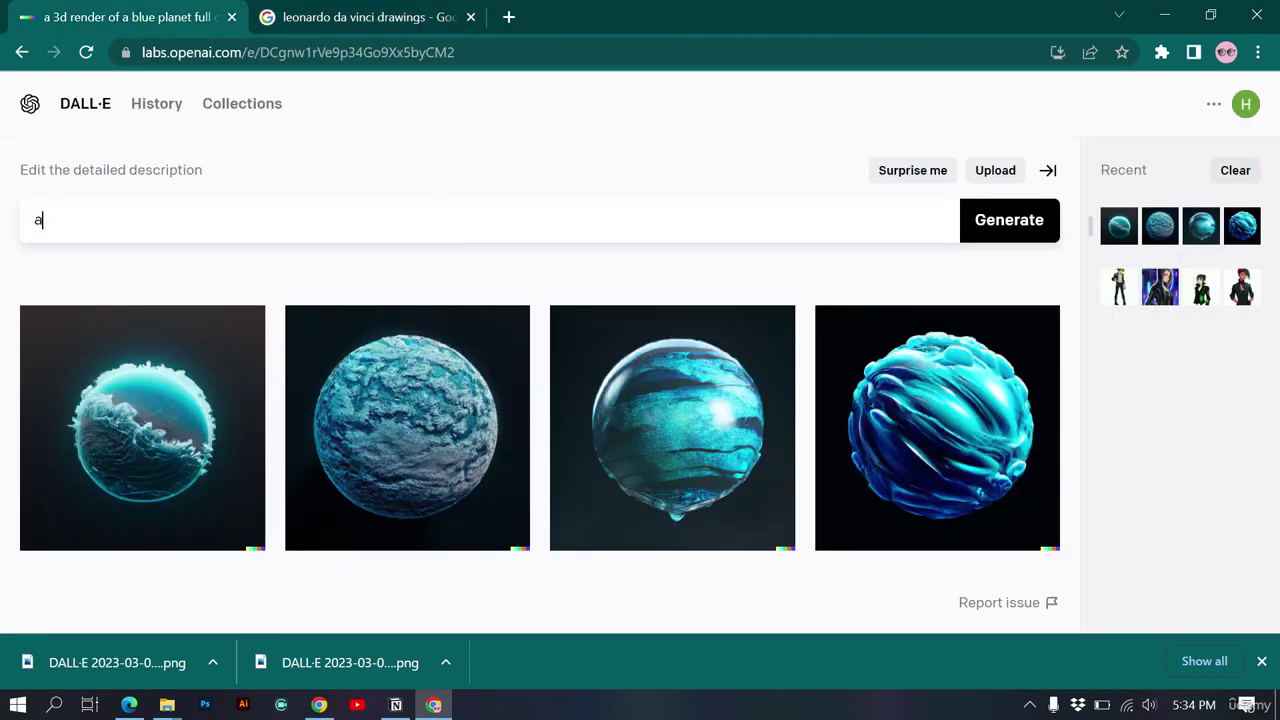
left_click(375, 12)
left_click(104, 12)
key("BackSpace")
type("smartphone in style of leonardo da vinci")
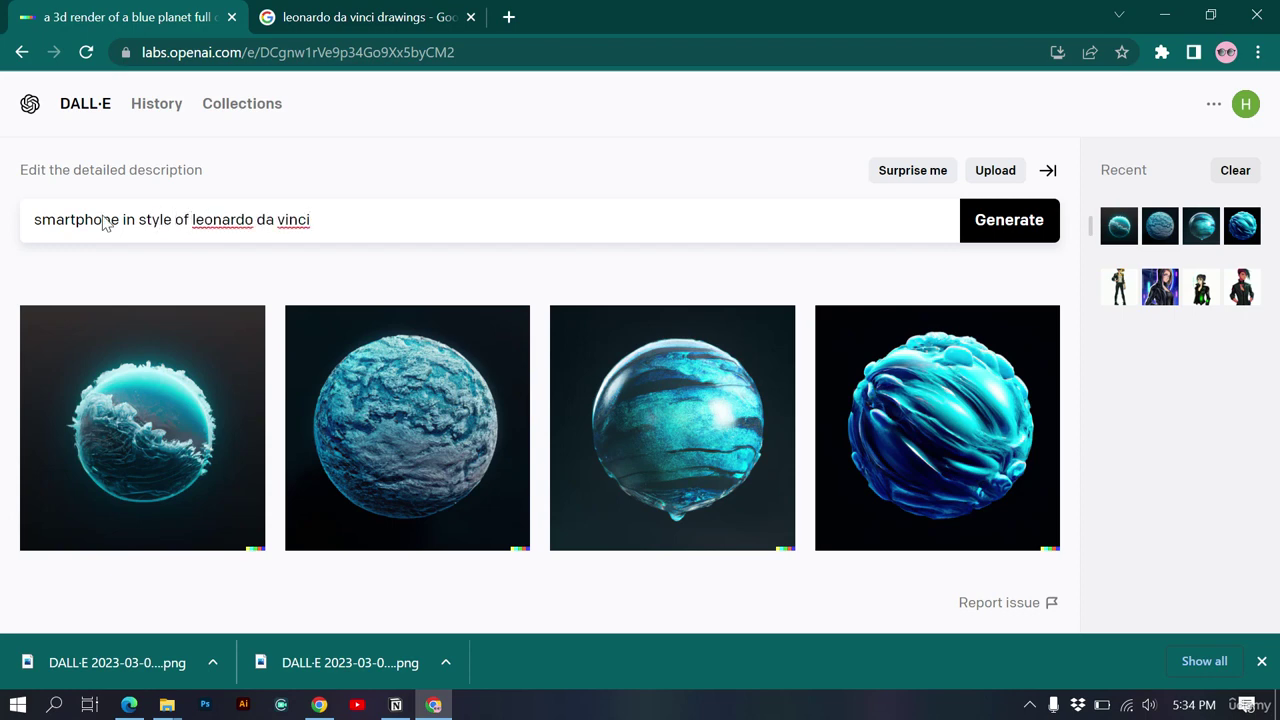
key("Return")
left_click(360, 10)
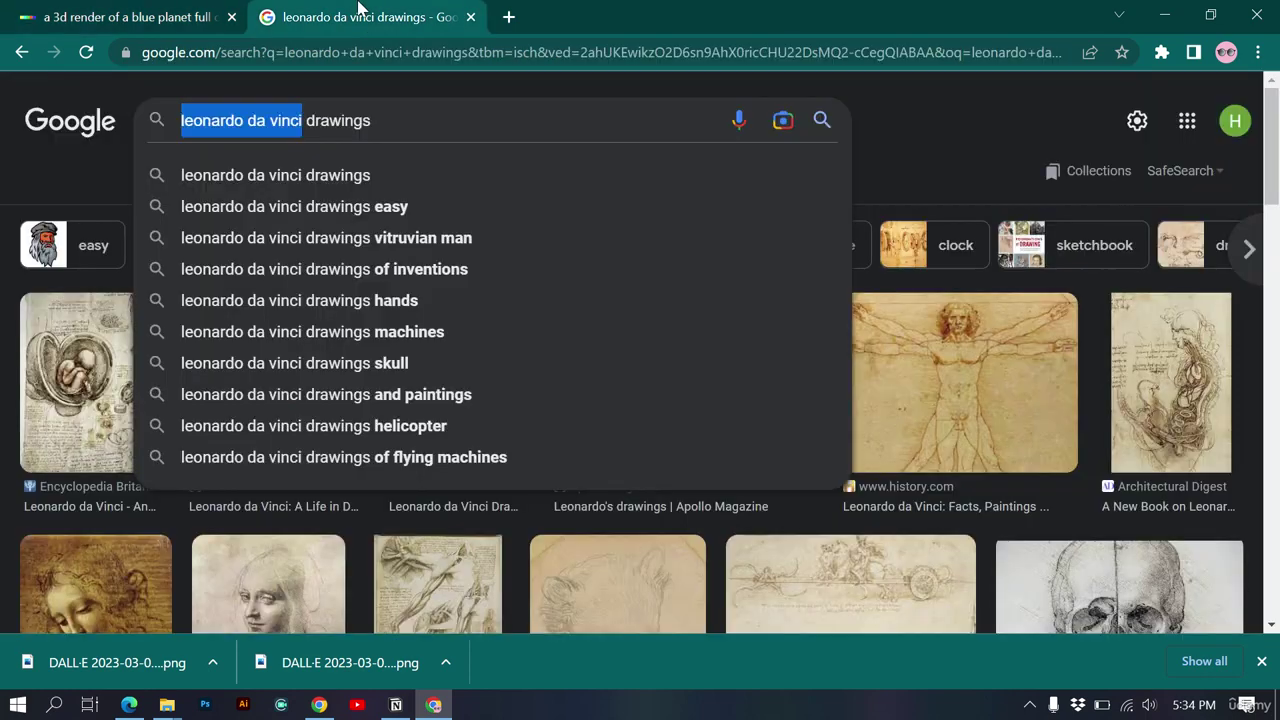
left_click(974, 116)
left_click(45, 12)
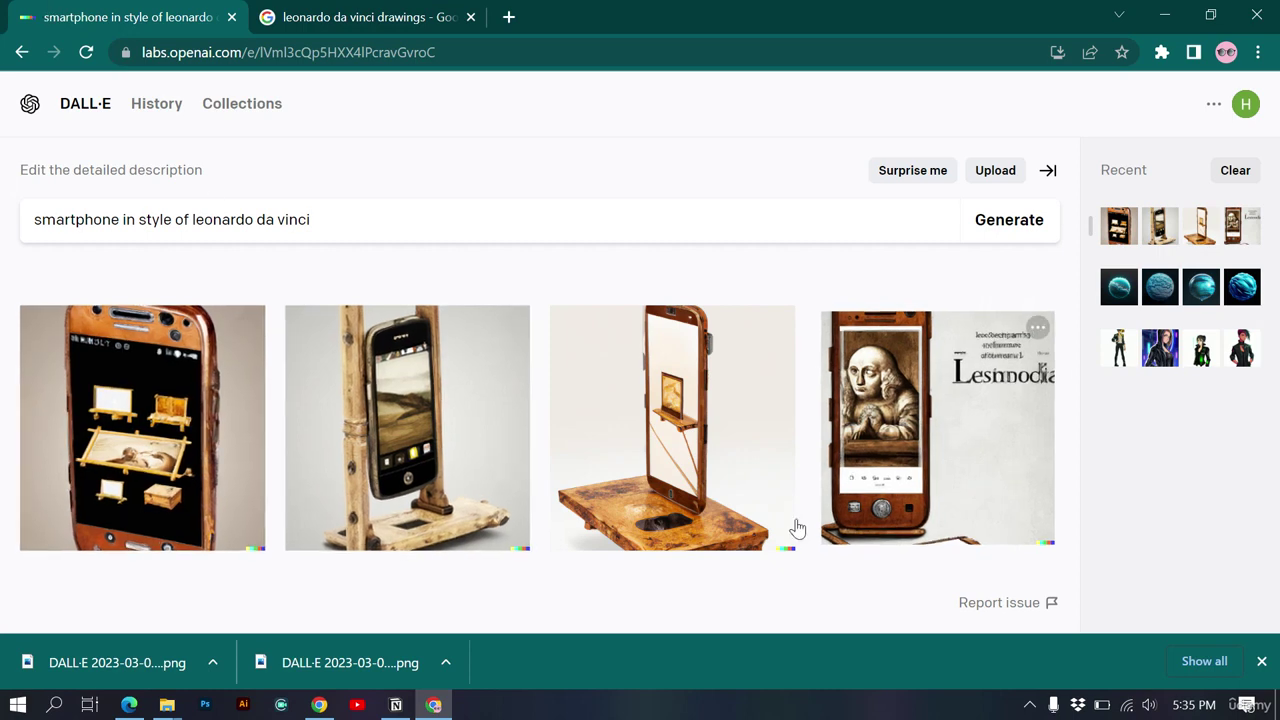
Step: Insert "drawing" after "smartphone" in the prompt and generate the images again
left_click(121, 219)
type("drw")
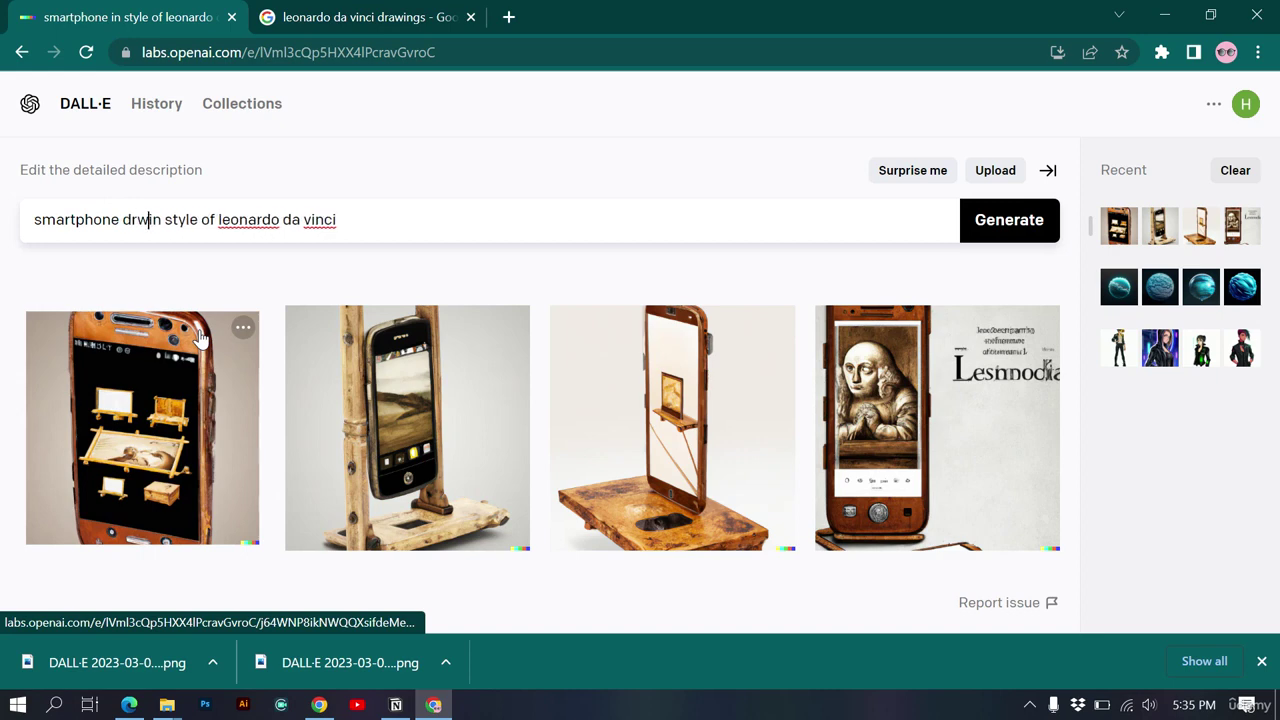
key("BackSpace")
type("awing")
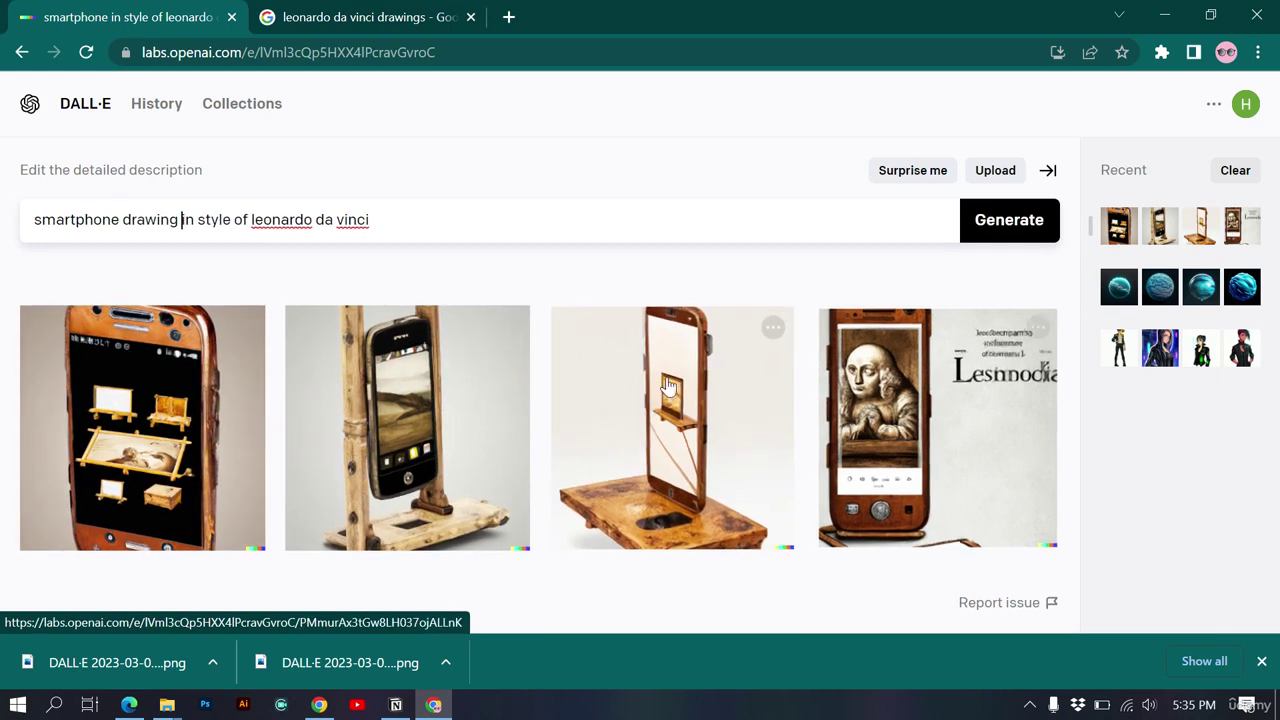
left_click(1018, 220)
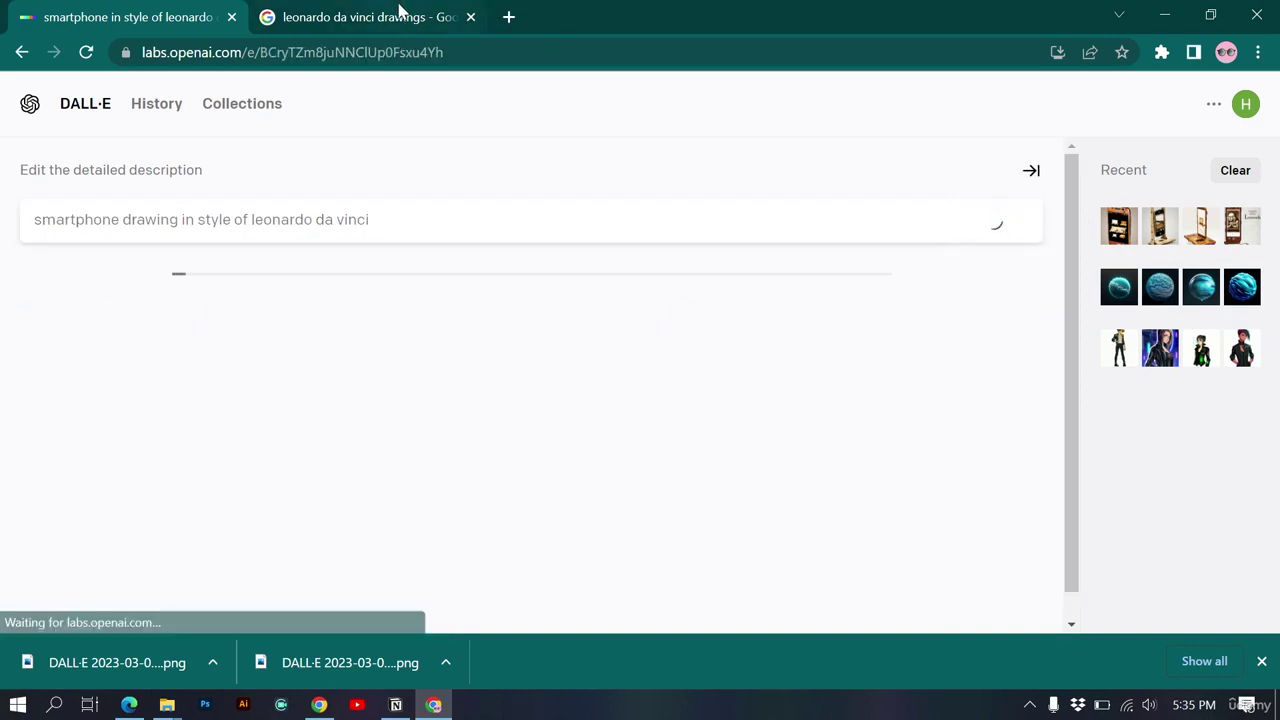
Step: Compare the generated smartphone drawings with the Leonardo da Vinci drawings in the Google Images results
left_click(398, 10)
scroll(614, 322, "down", 3)
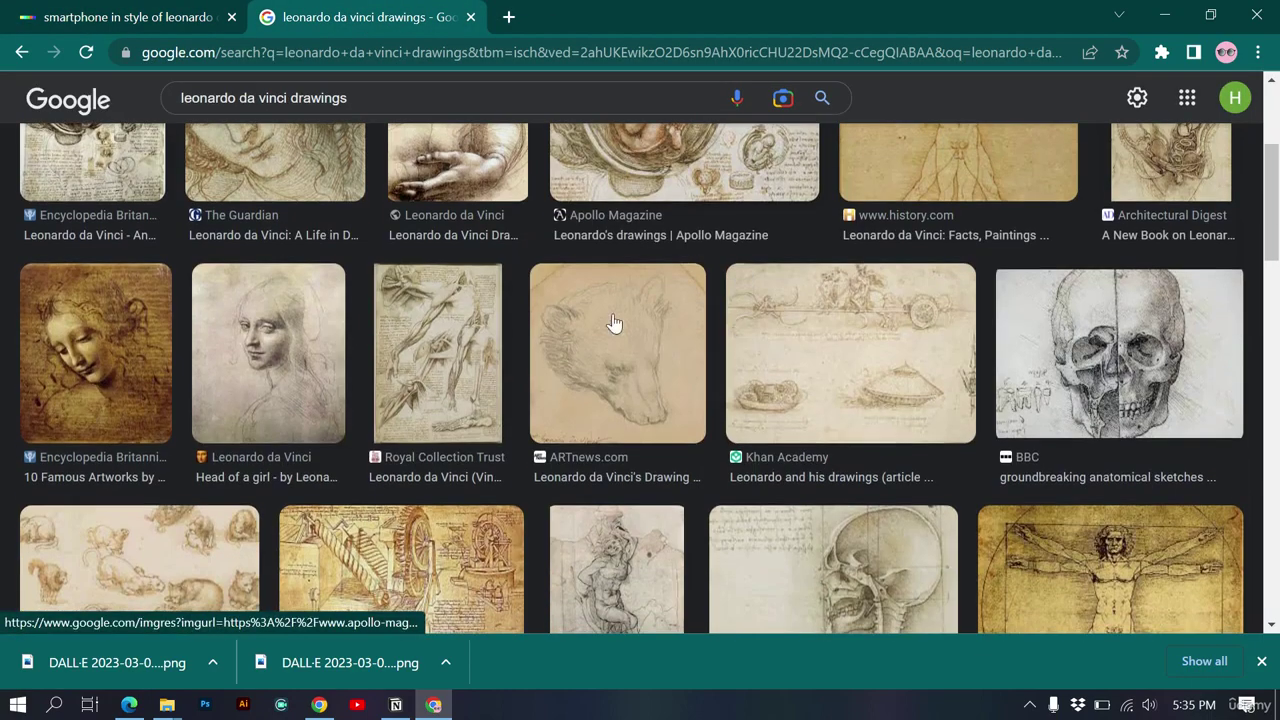
left_click(174, 8)
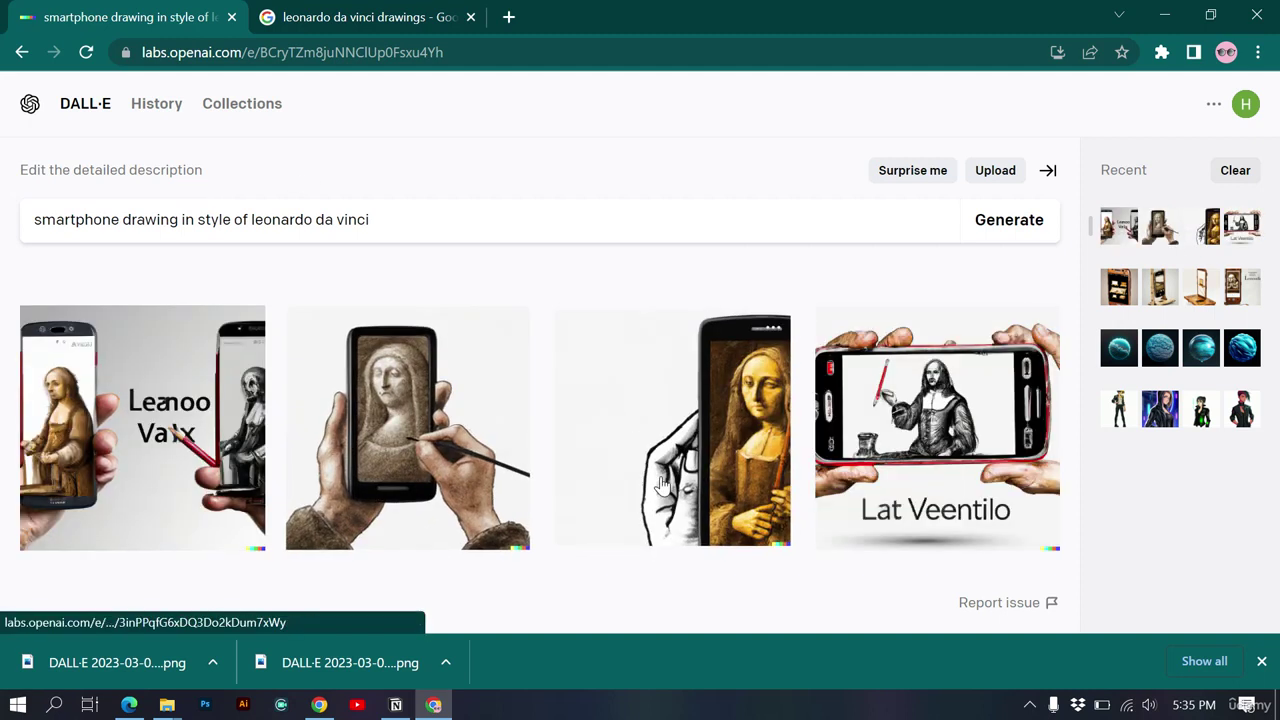
left_click(437, 10)
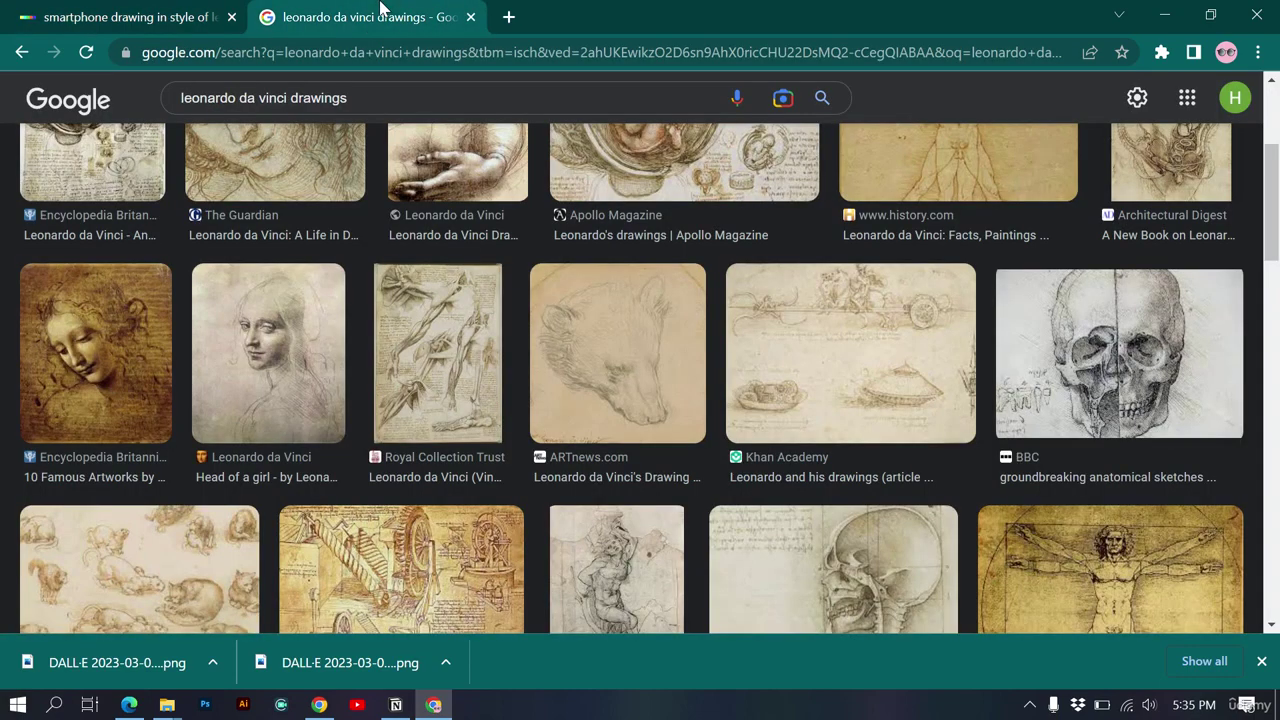
scroll(237, 175, "down", 3)
left_click(125, 14)
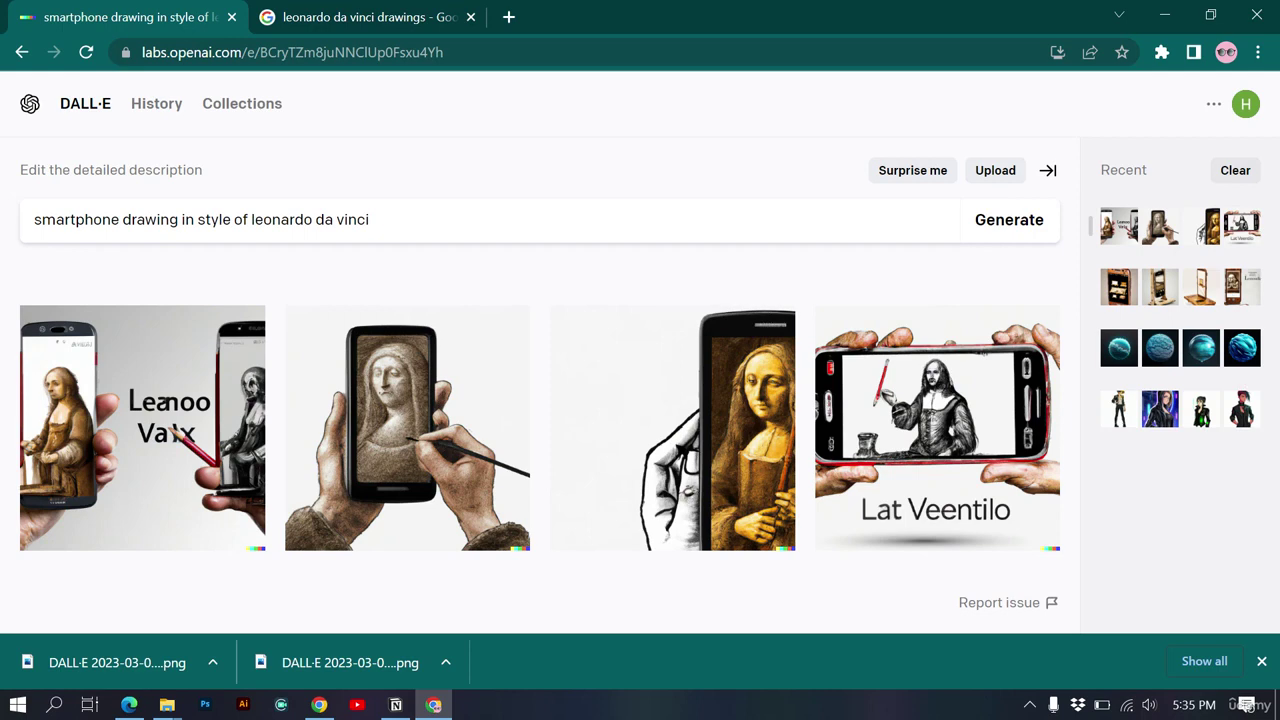
Step: Reword the prompt to "smartphone drawing in leonardo da vinci style" and generate the images
double_click(241, 219)
key("BackSpace")
key("BackSpace")
key("BackSpace")
key("BackSpace")
key("BackSpace")
key("BackSpace")
key("BackSpace")
key("BackSpace")
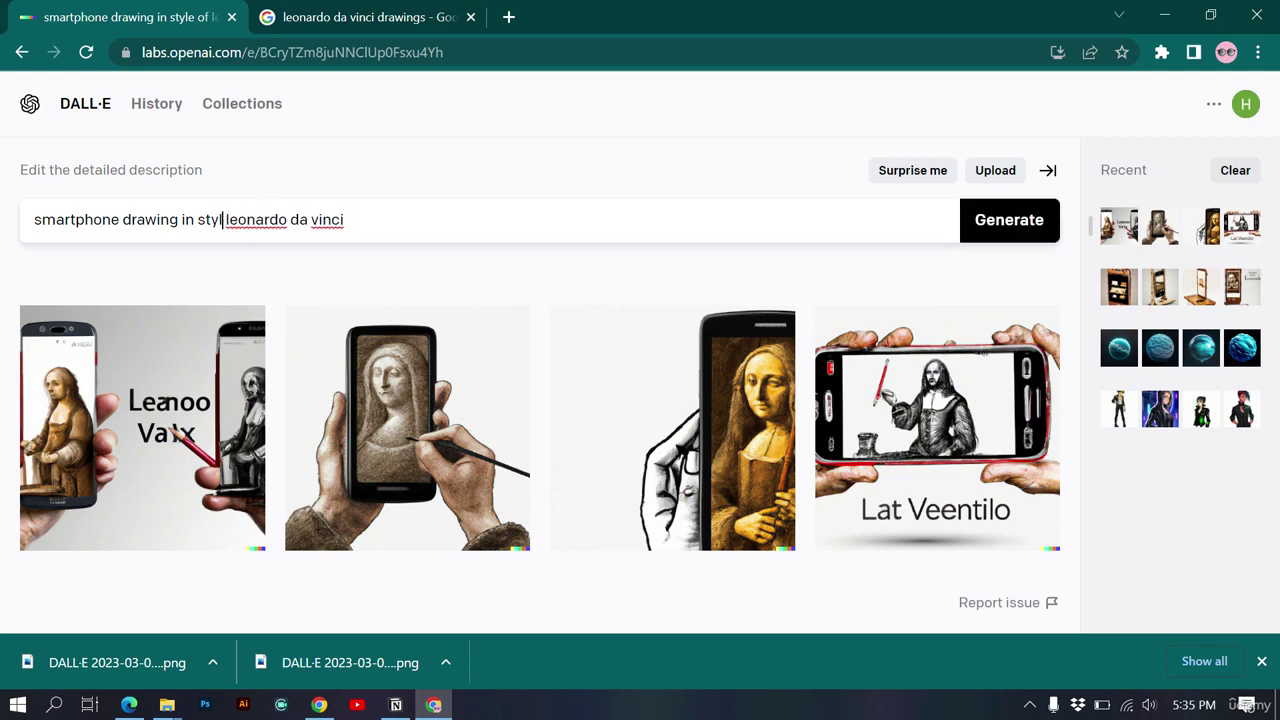
left_click(357, 220)
type("style")
key("Return")
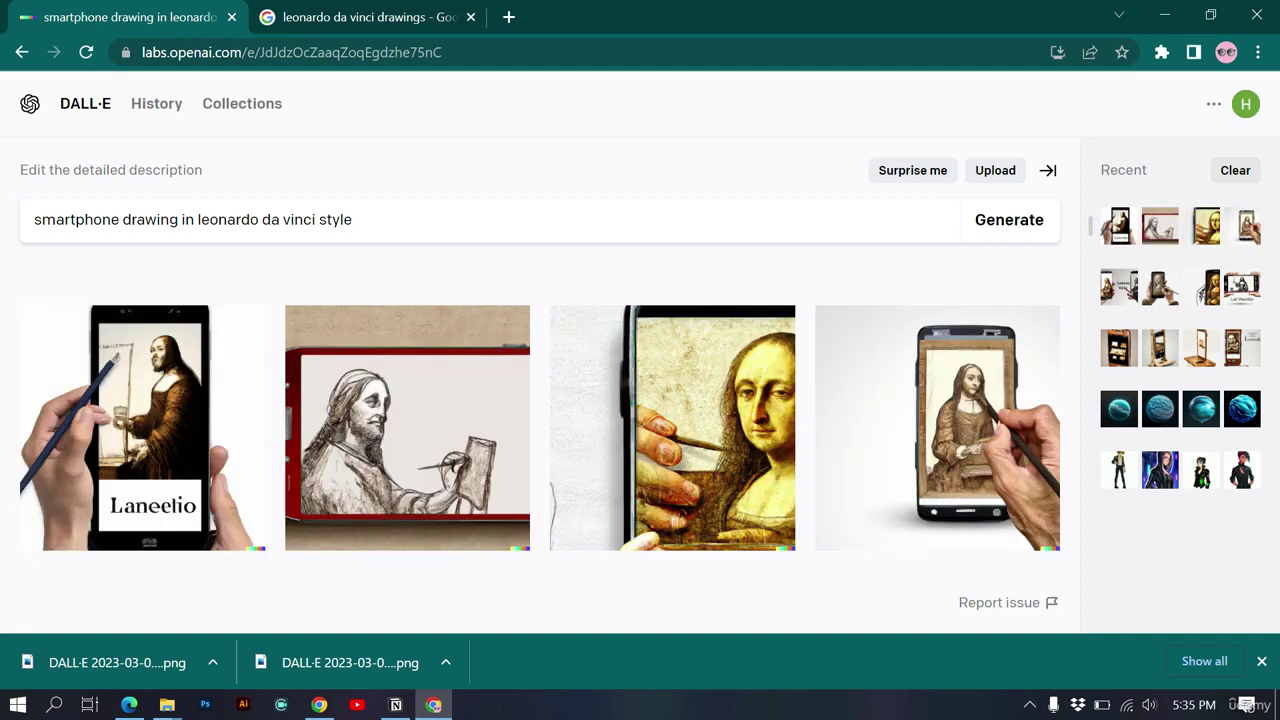
Step: Change the prompt to "drawing of a monkey in leonardo da vinci style" and generate the images
left_click_drag(119, 225, 5, 235)
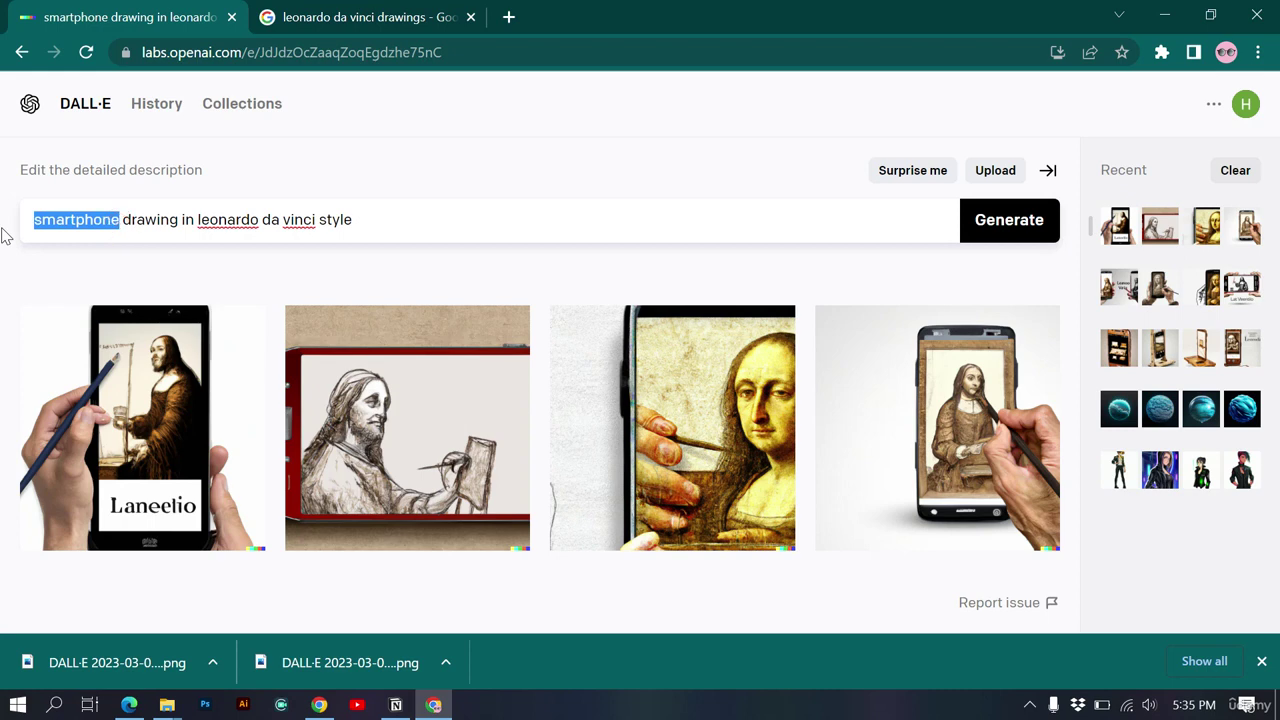
type("onk")
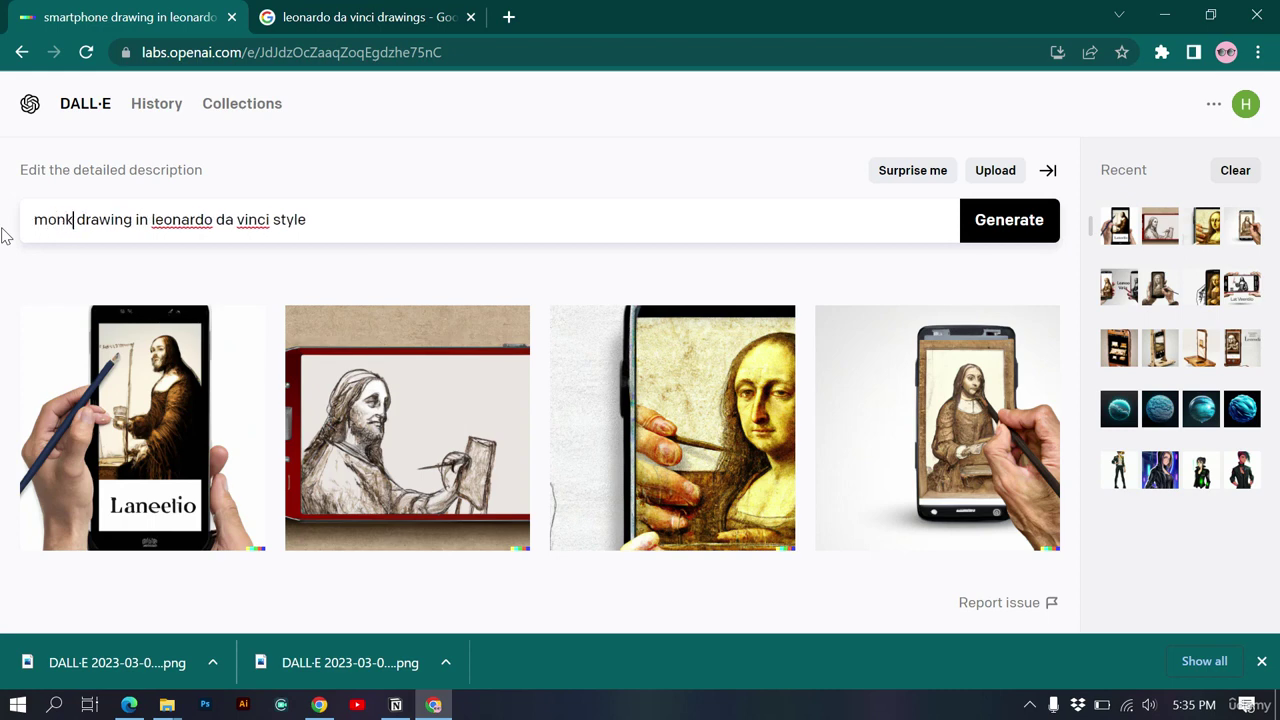
key("BackSpace")
key("BackSpace")
key("BackSpace")
key("BackSpace")
key("Delete")
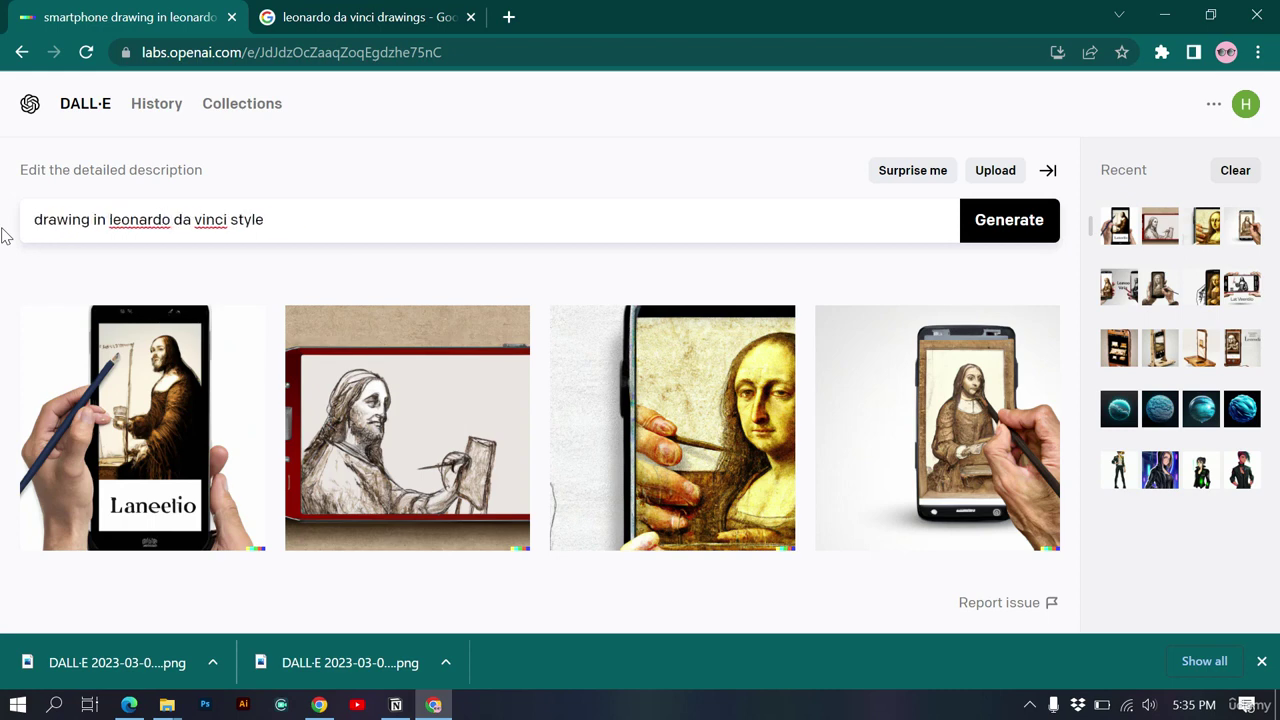
left_click(91, 220)
type("of a mon")
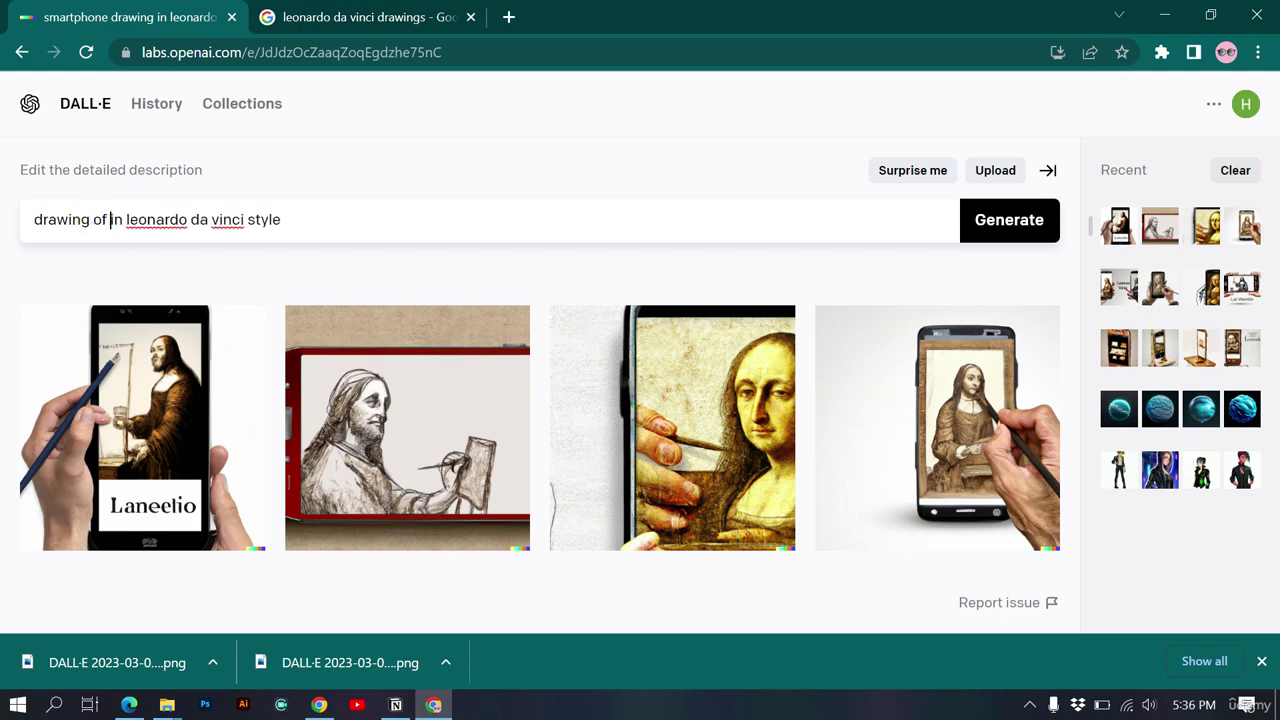
type("key")
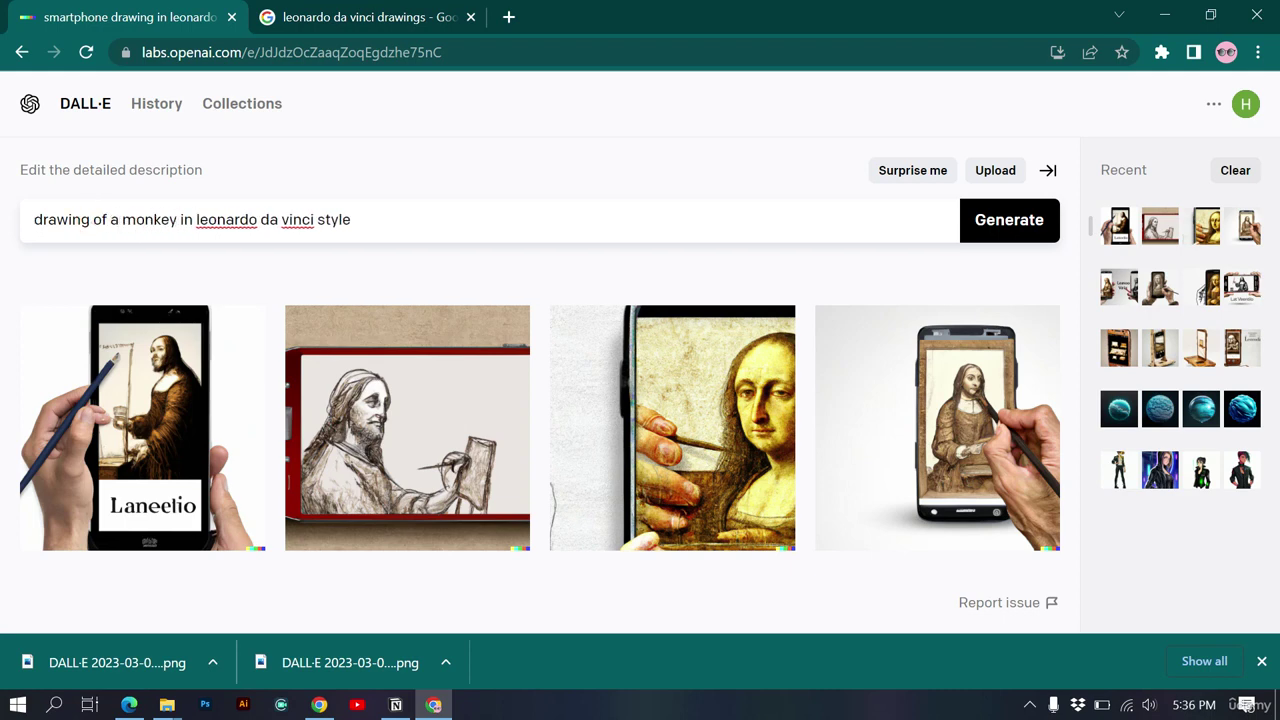
key("Return")
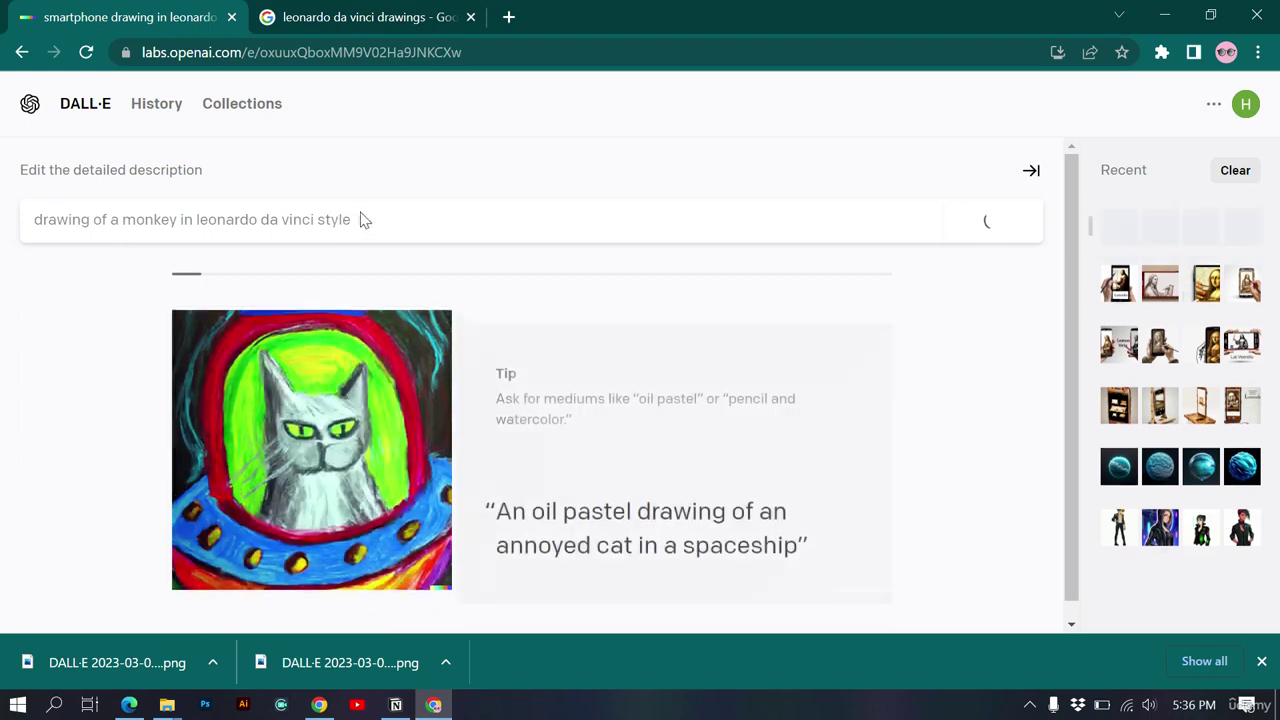
double_click(349, 220)
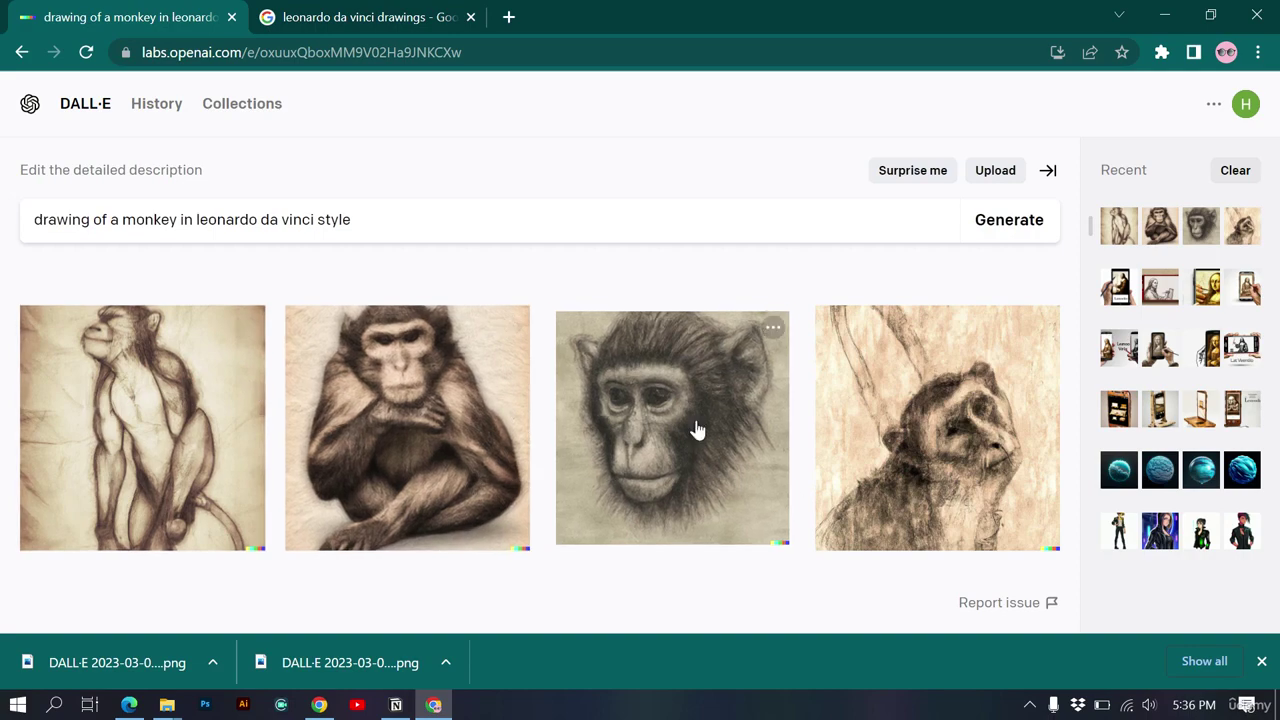
Step: Preview The Conversation's image of da Vinci's machine sketches in Google Images and examine its style among the other drawings
left_click(375, 8)
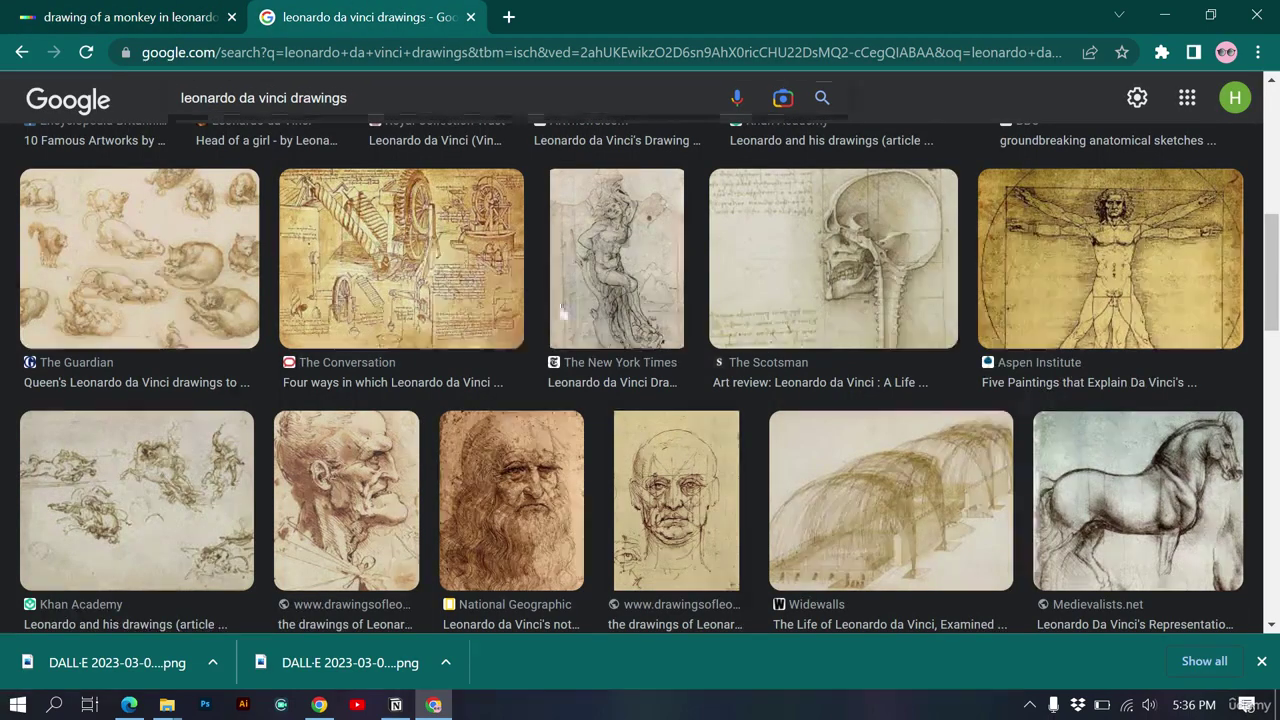
left_click(430, 245)
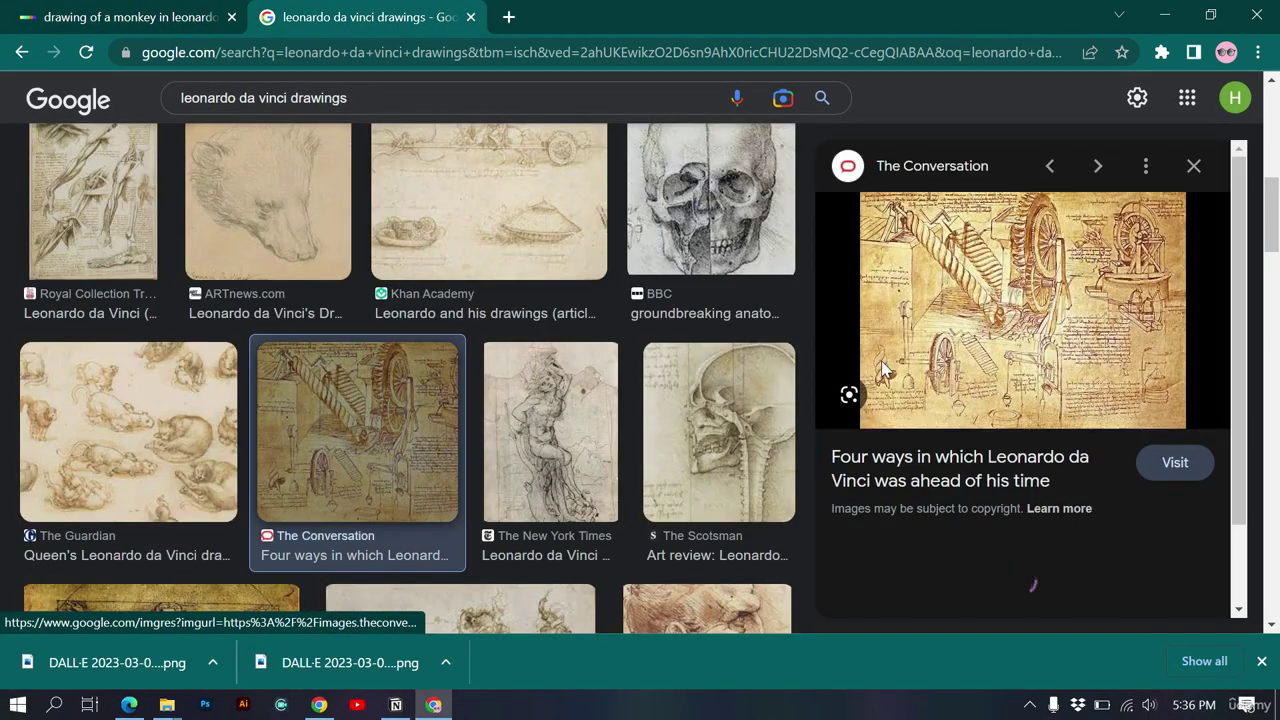
scroll(709, 420, "down", 7)
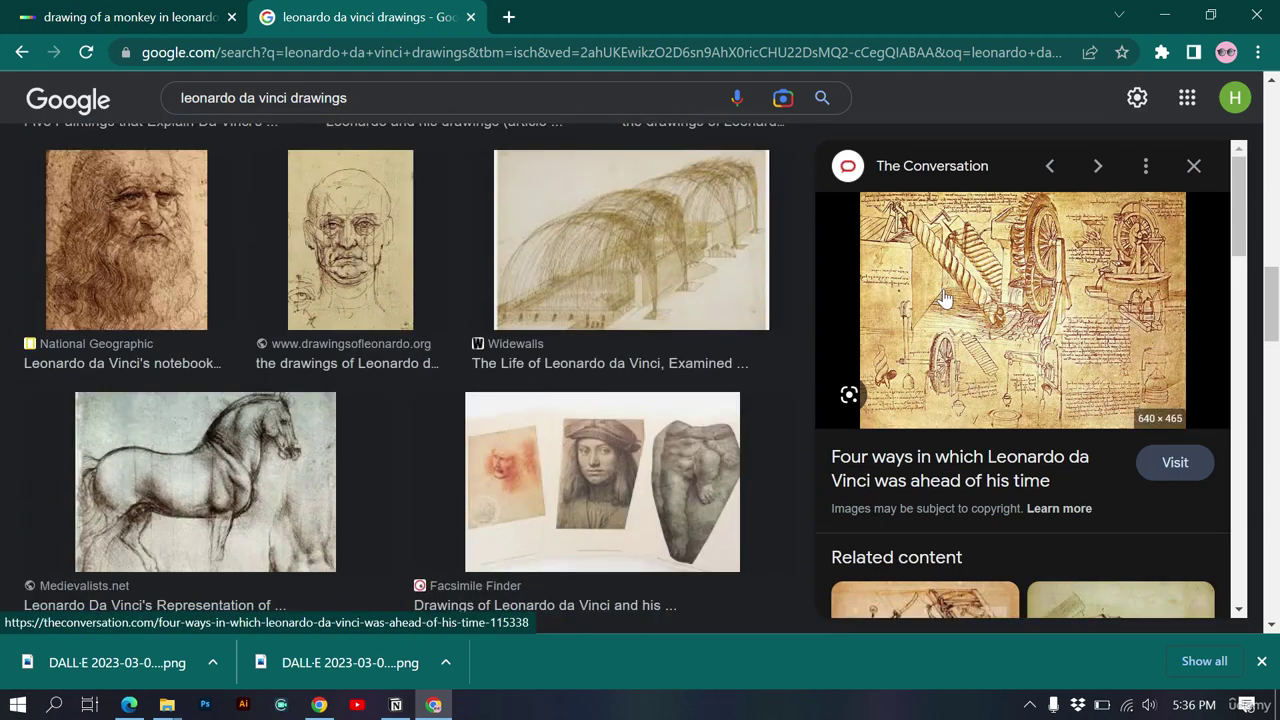
scroll(930, 320, "down", 3)
scroll(1000, 340, "up", 3)
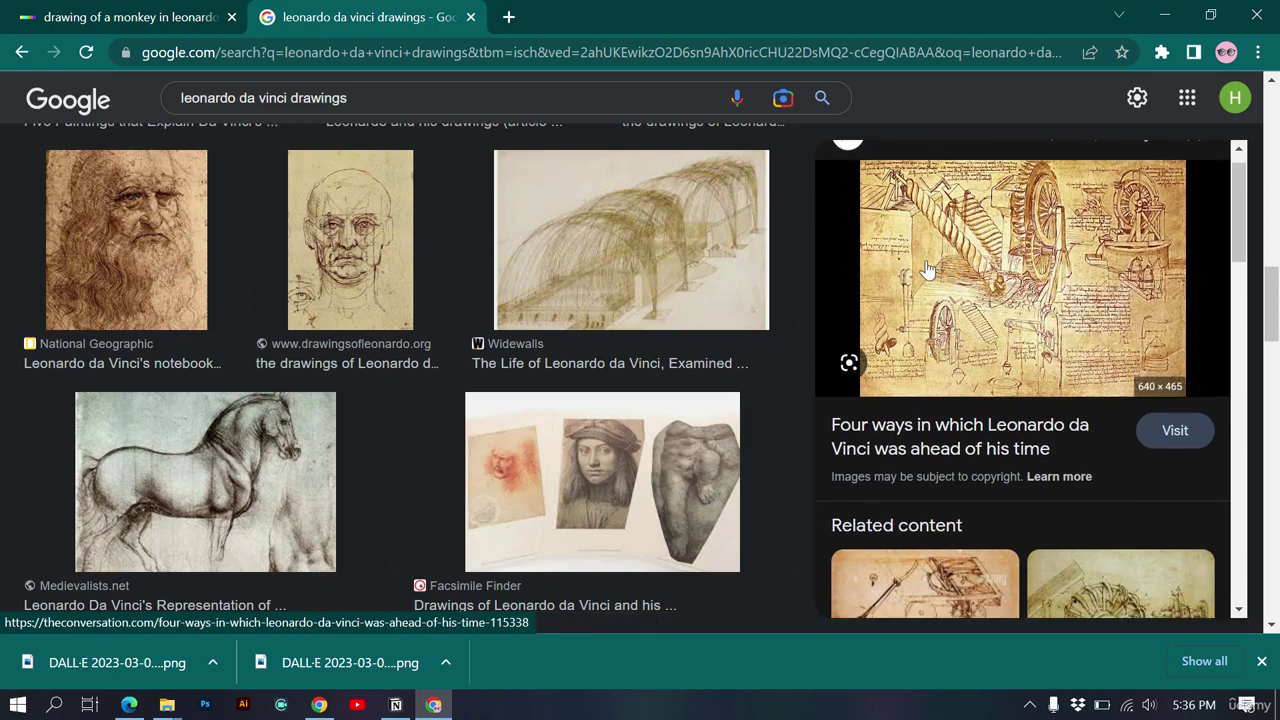
Step: Download the first generated monkey drawing, the one sitting with its head raised, and return to the DALL·E results
left_click(100, 14)
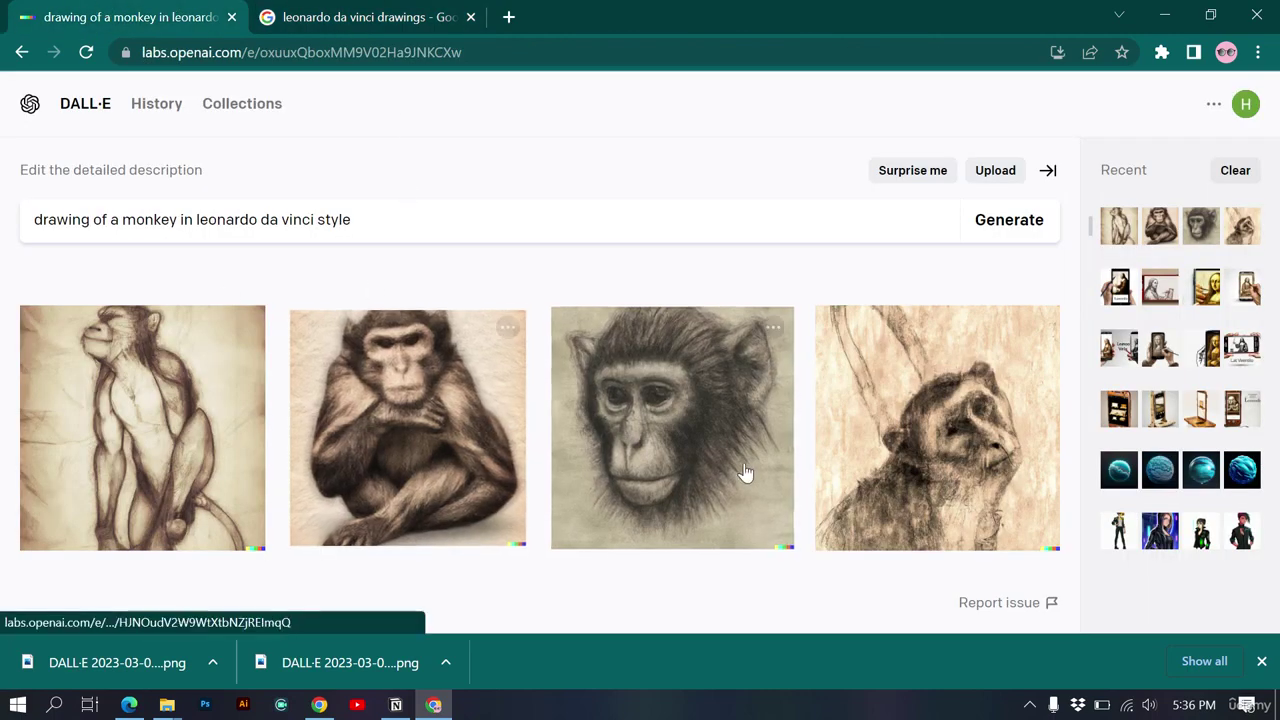
left_click(203, 444)
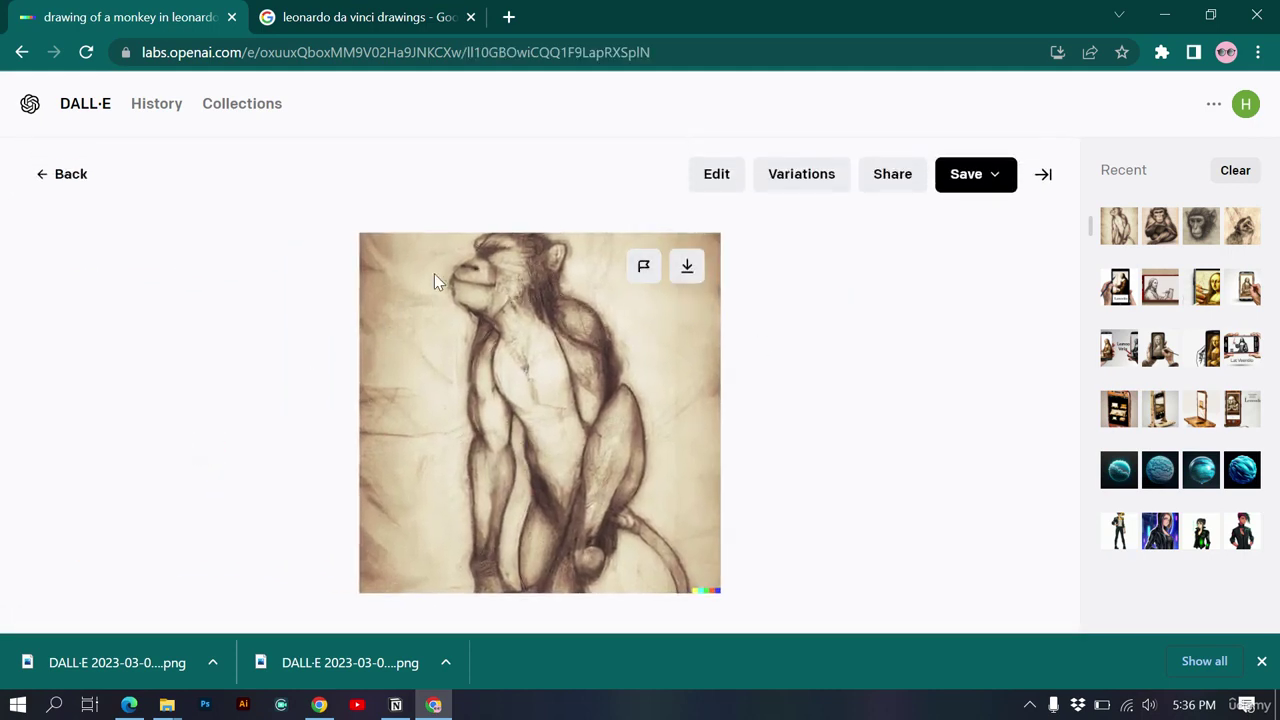
left_click(687, 266)
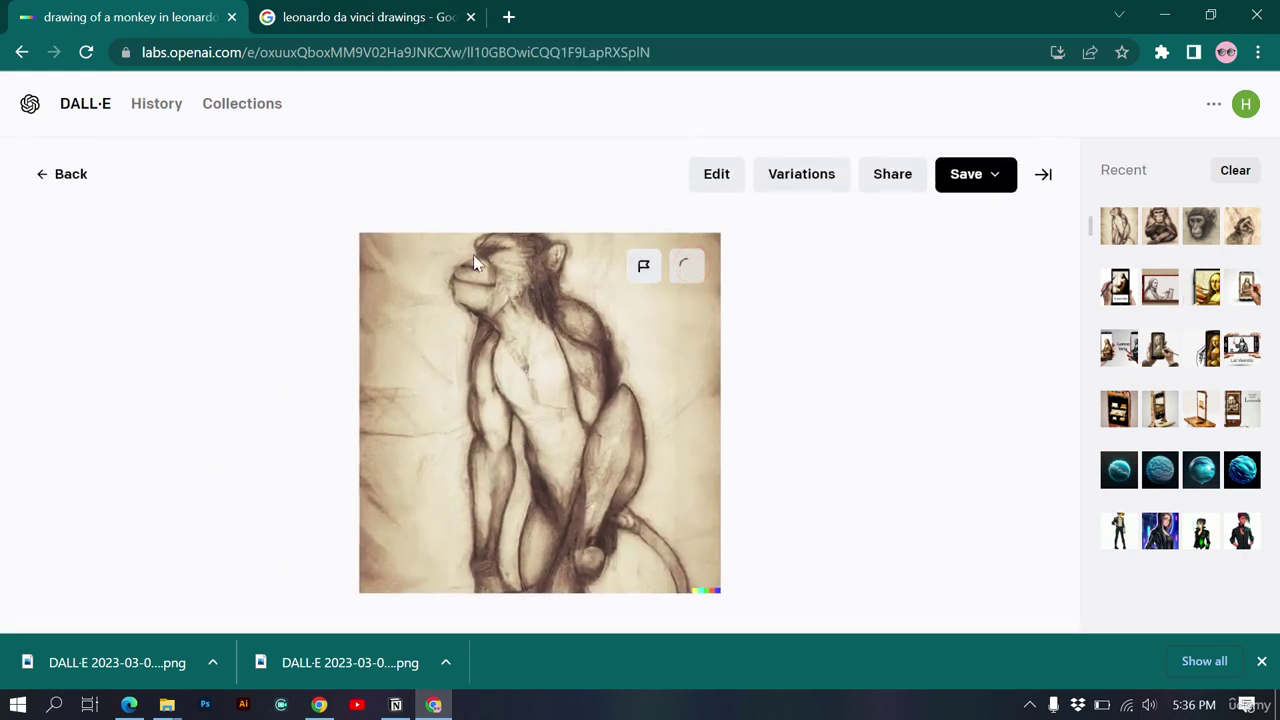
left_click(38, 176)
left_click(268, 219)
left_click_drag(197, 219, 520, 197)
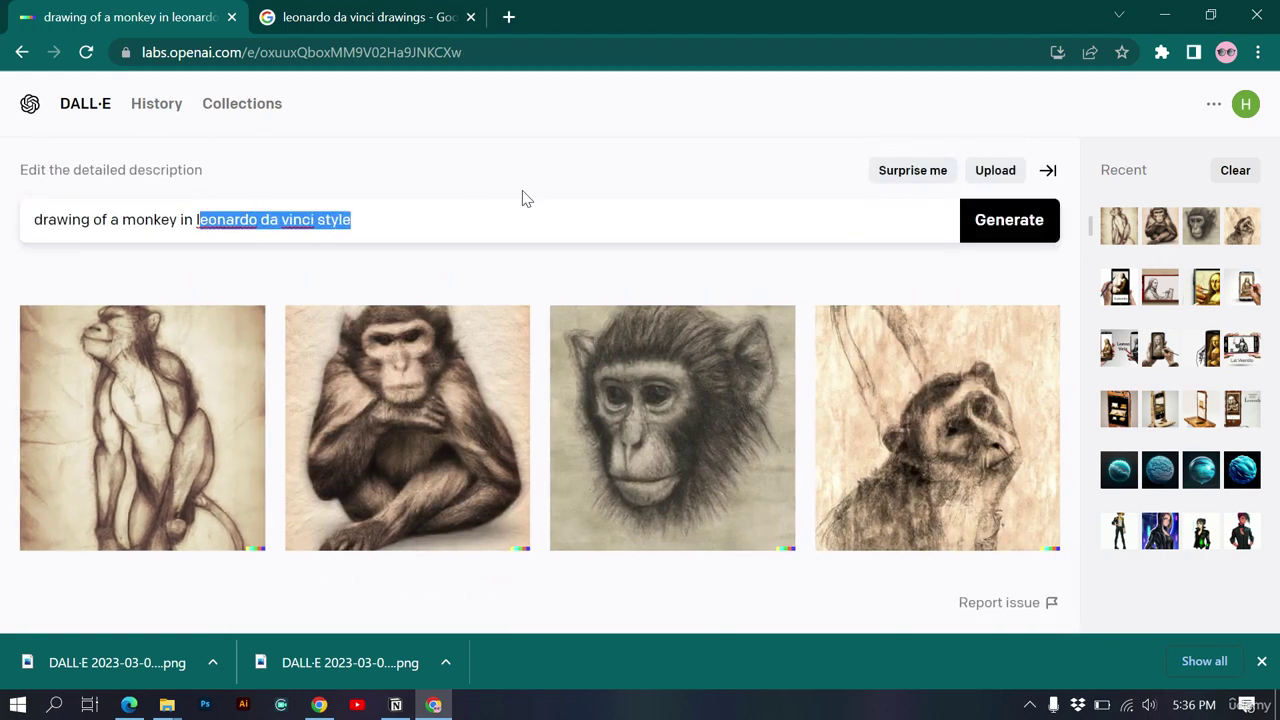
left_click(446, 210)
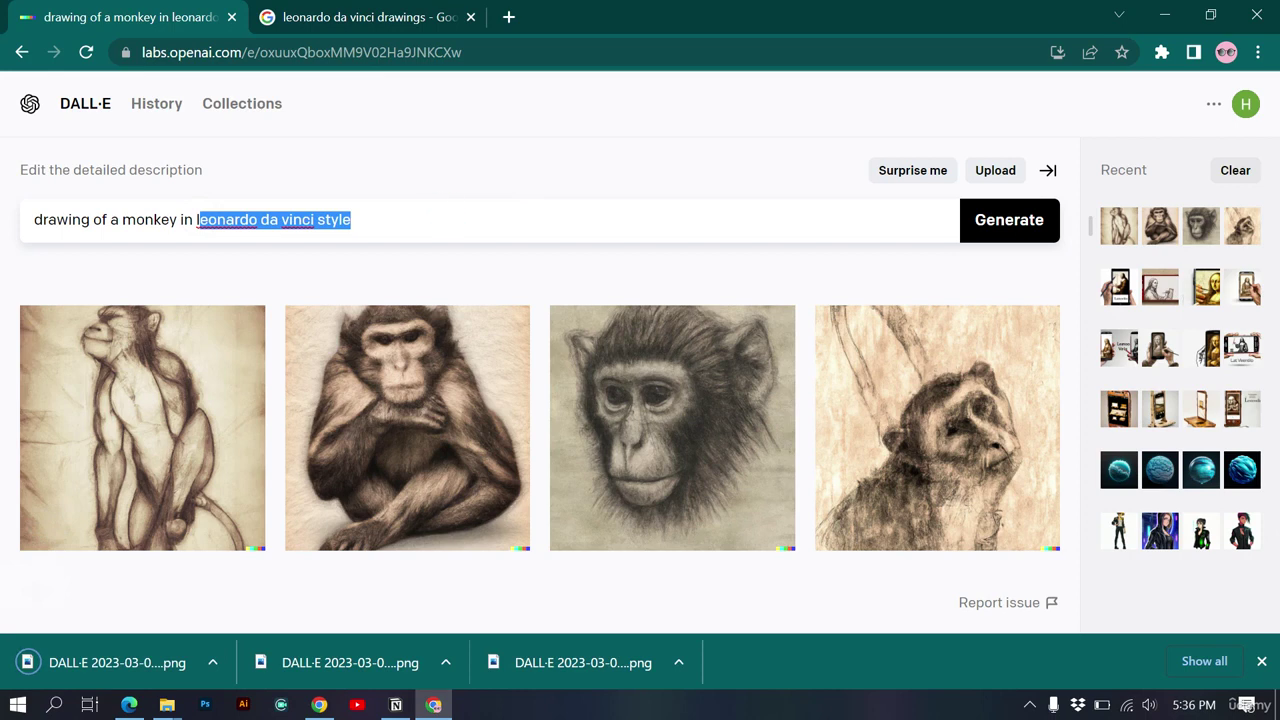
left_click(179, 219)
left_click_drag(196, 219, 312, 219)
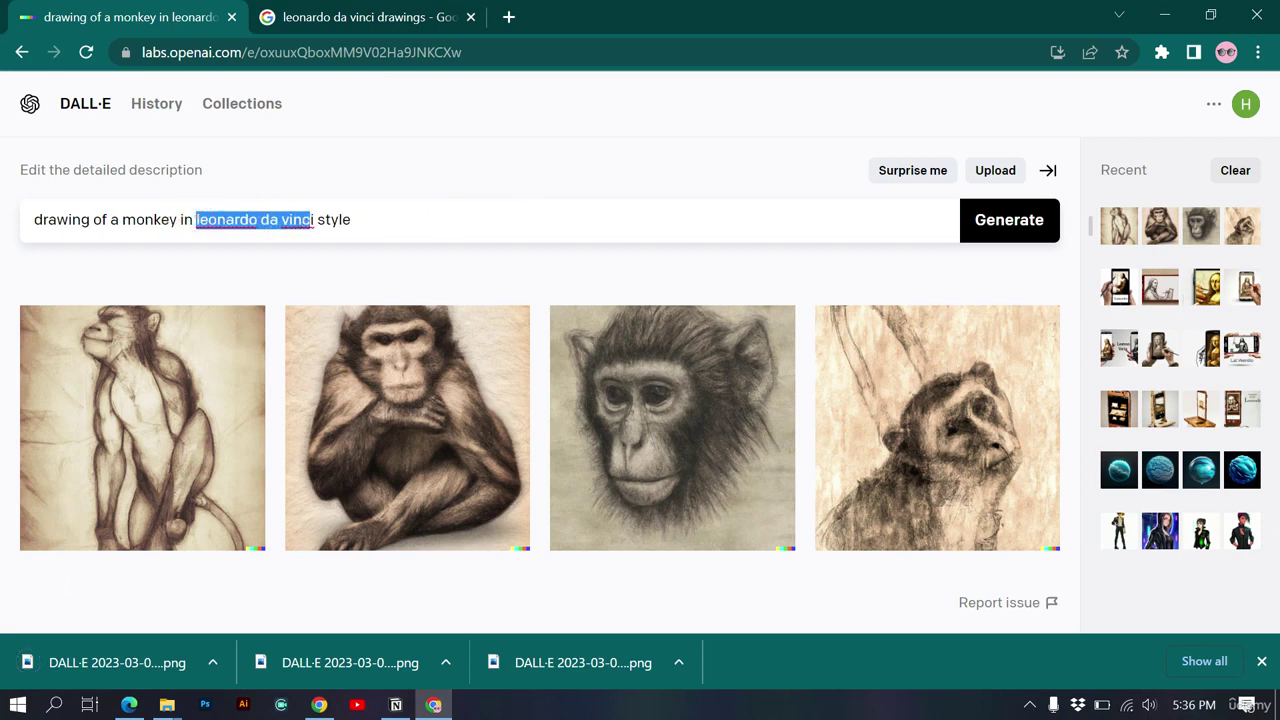
left_click(313, 219)
key("BackSpace")
left_click(193, 219)
key("Delete")
left_click(313, 219)
type("i")
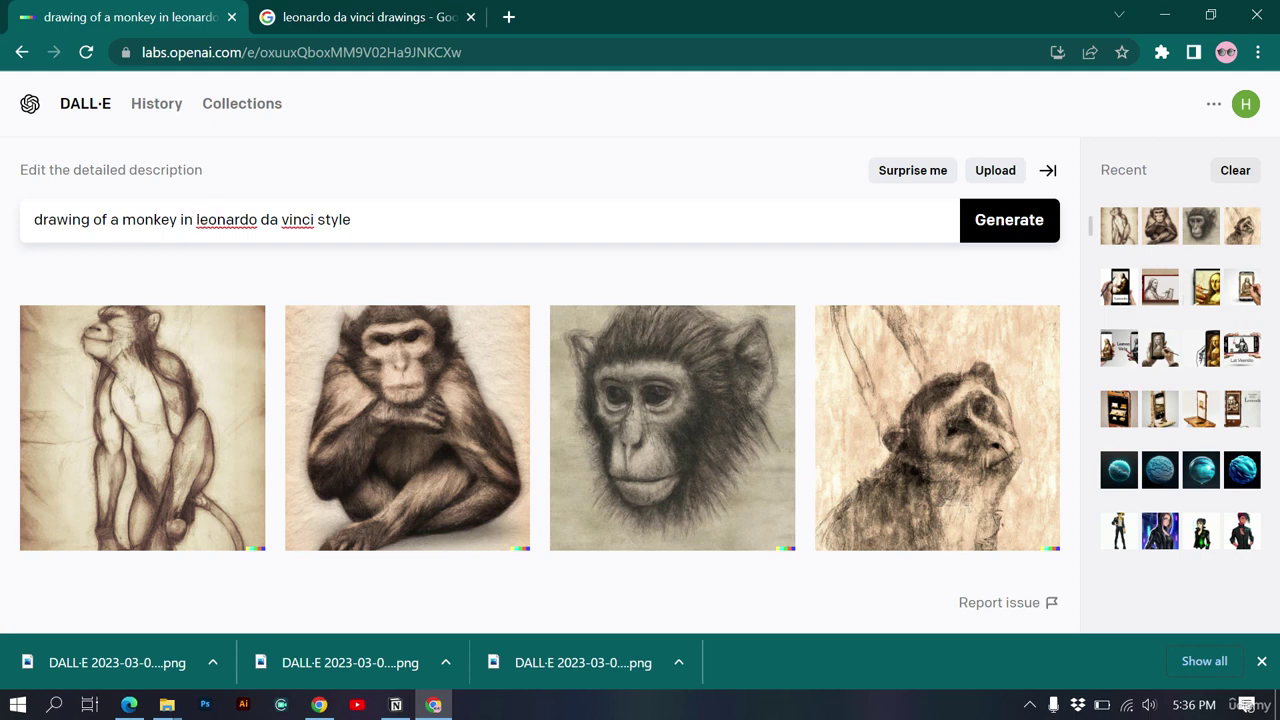
left_click(196, 219, "shift")
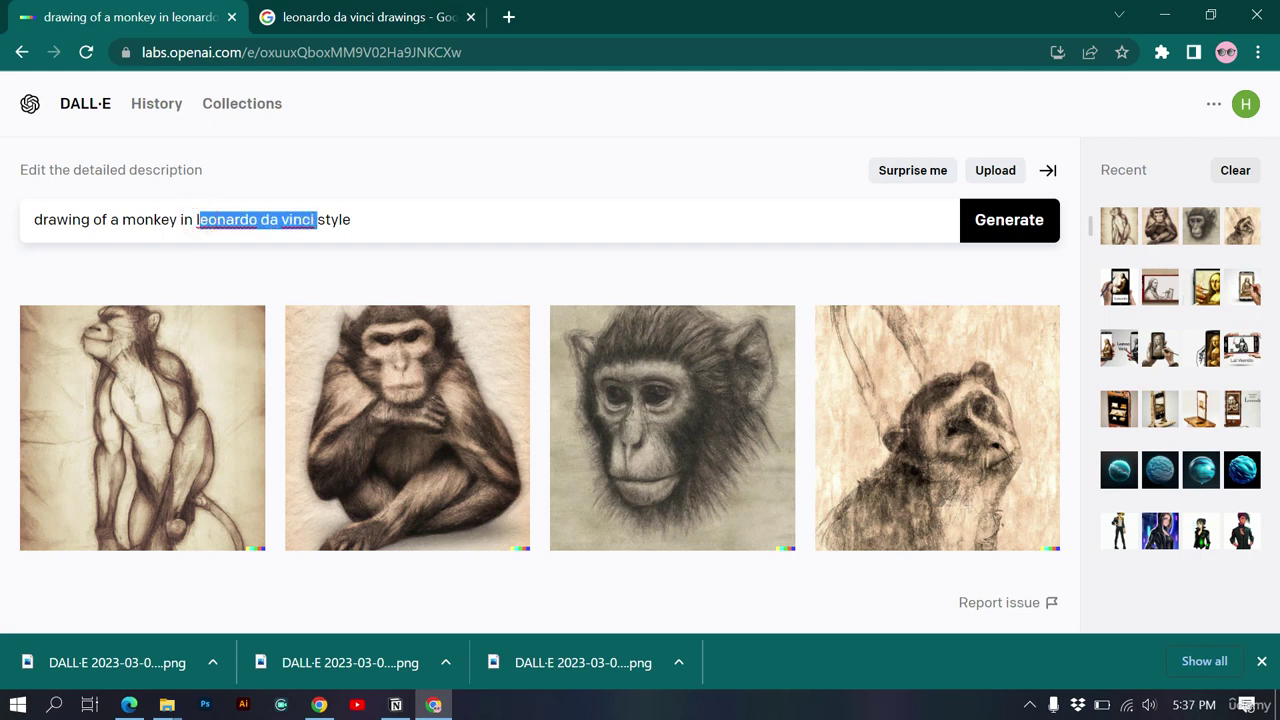
Step: View the downloaded monkey drawing at full size in the image viewer and close it
left_click(142, 679)
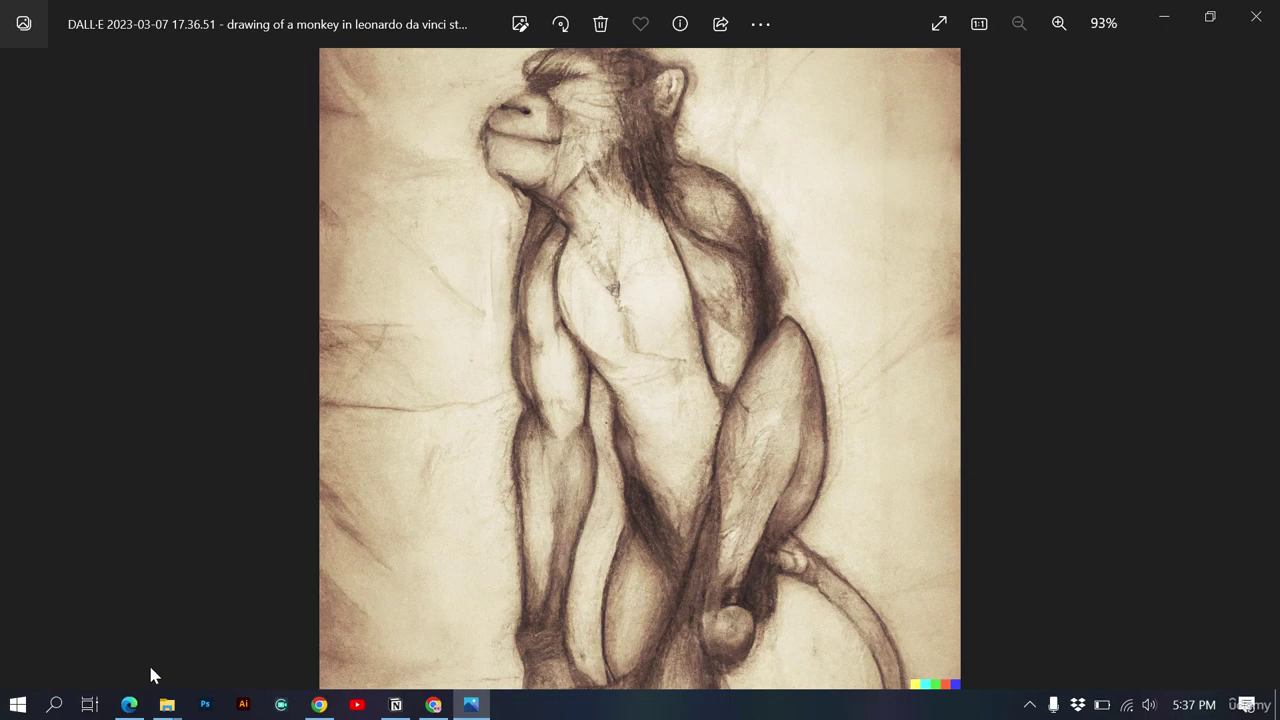
left_click(1256, 16)
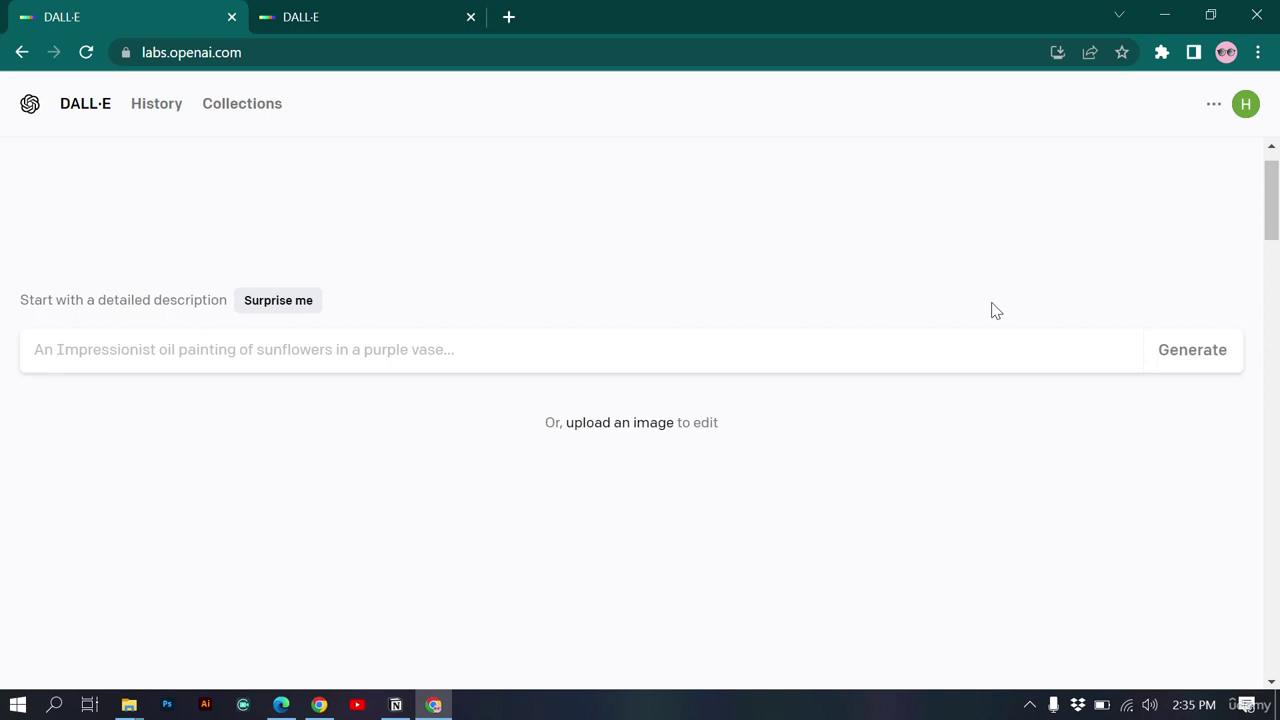
Step: Upload the Peace-at-Last-Lake-Rotorua picture from the Desktop to DALL·E and open it for editing
left_click(600, 425)
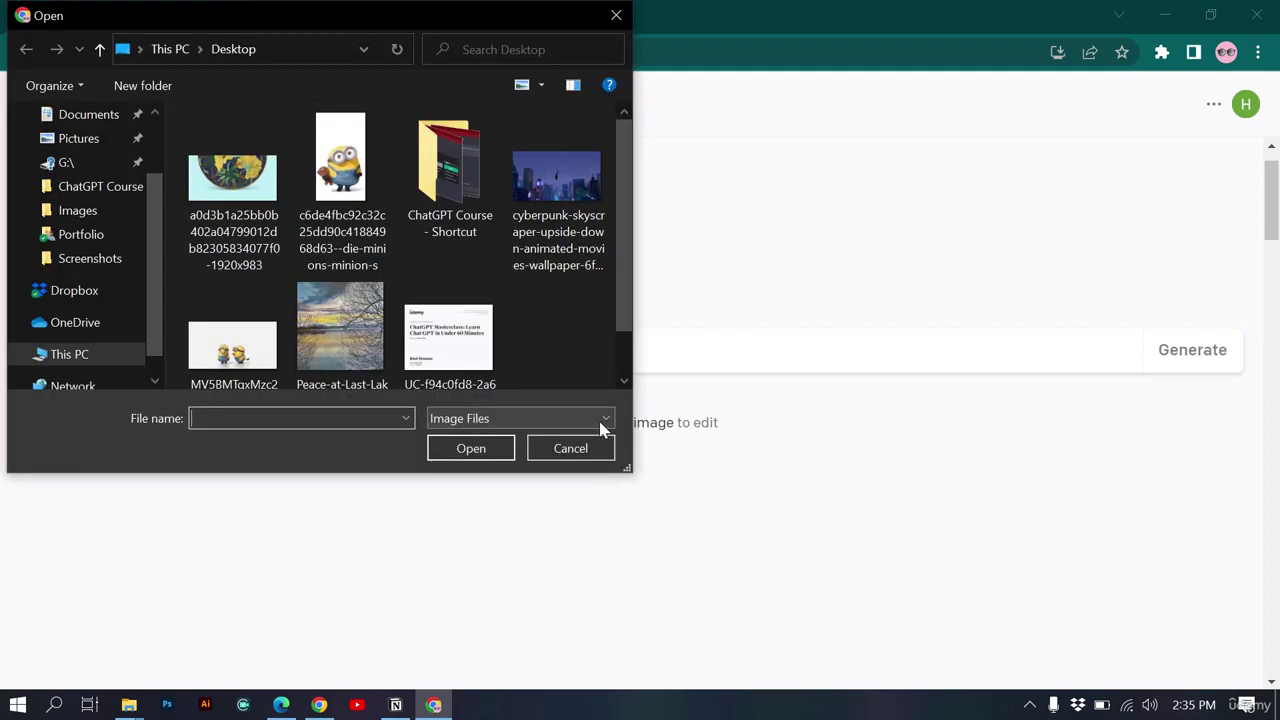
scroll(333, 270, "down", 1)
double_click(329, 284)
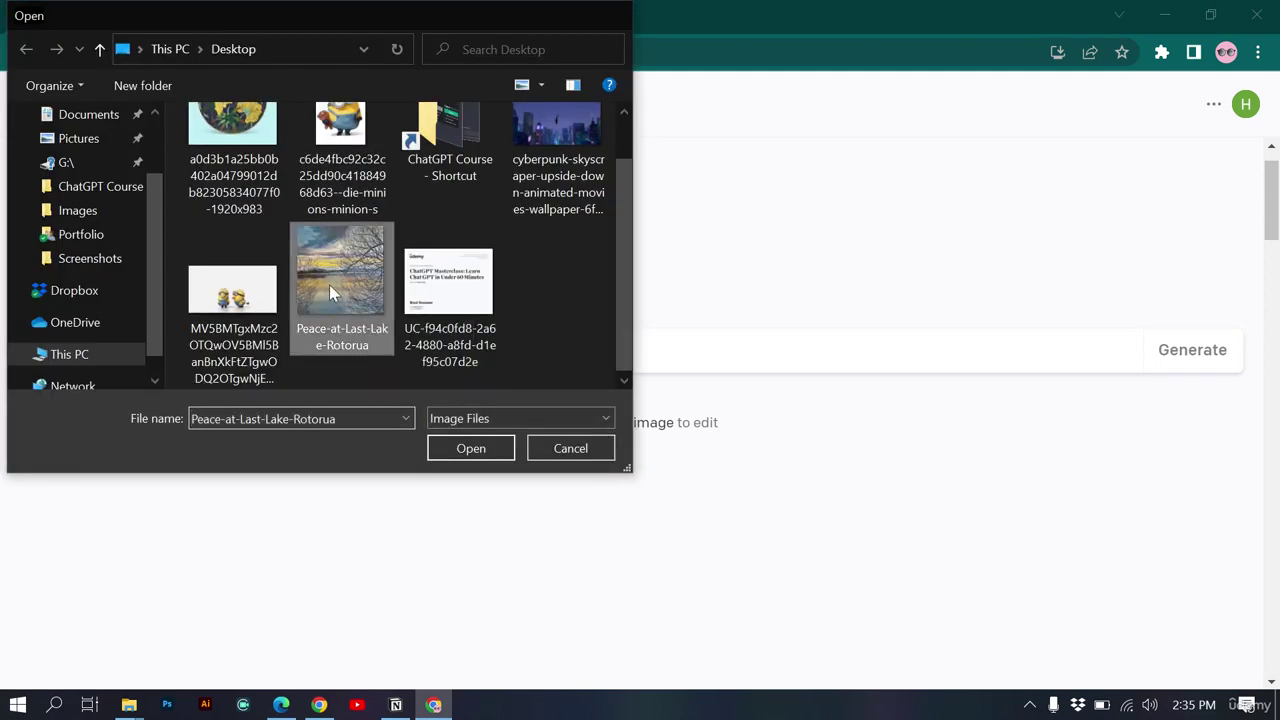
left_click(580, 566)
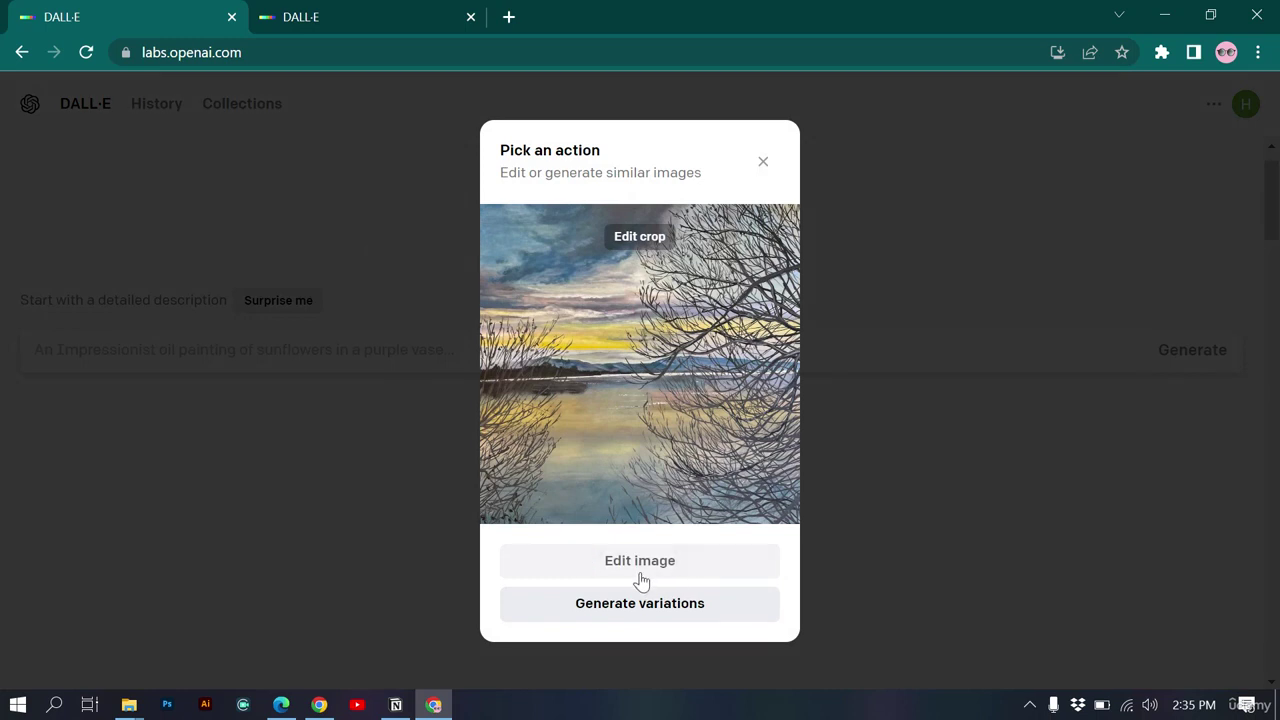
left_click(640, 561)
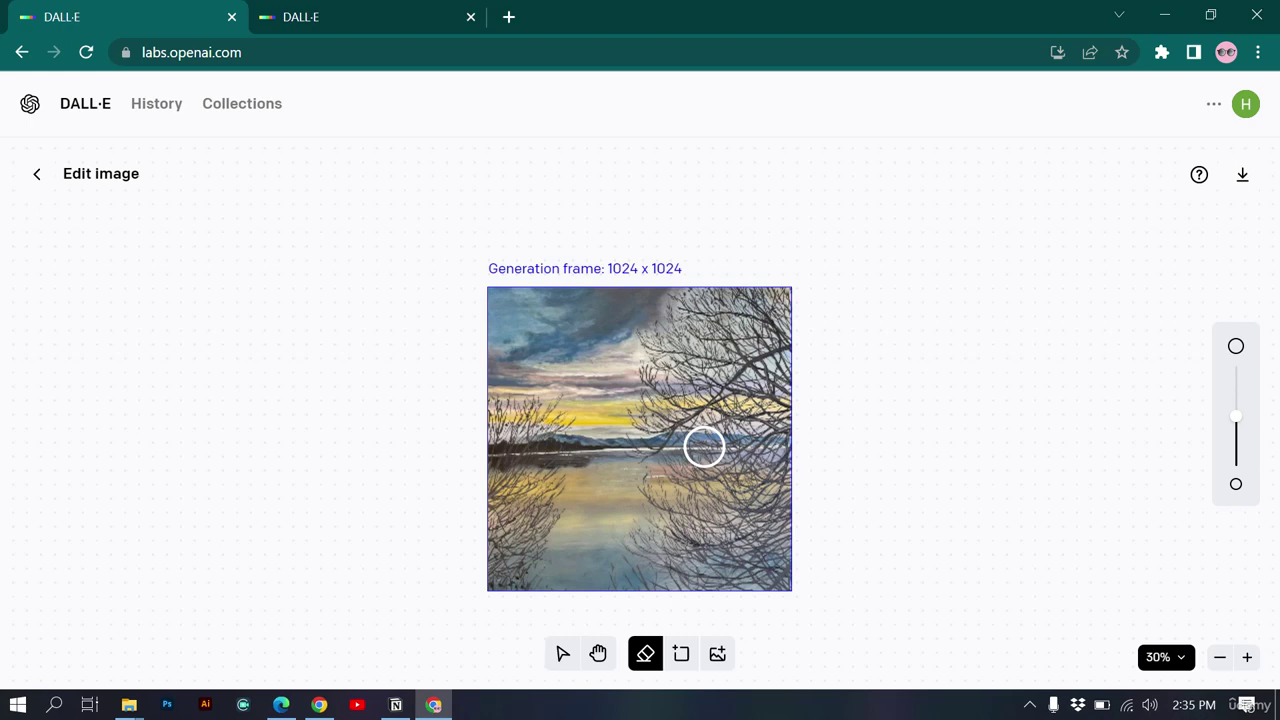
Step: Open the outpainting editor from the account options in the second DALL·E page
left_click(440, 10)
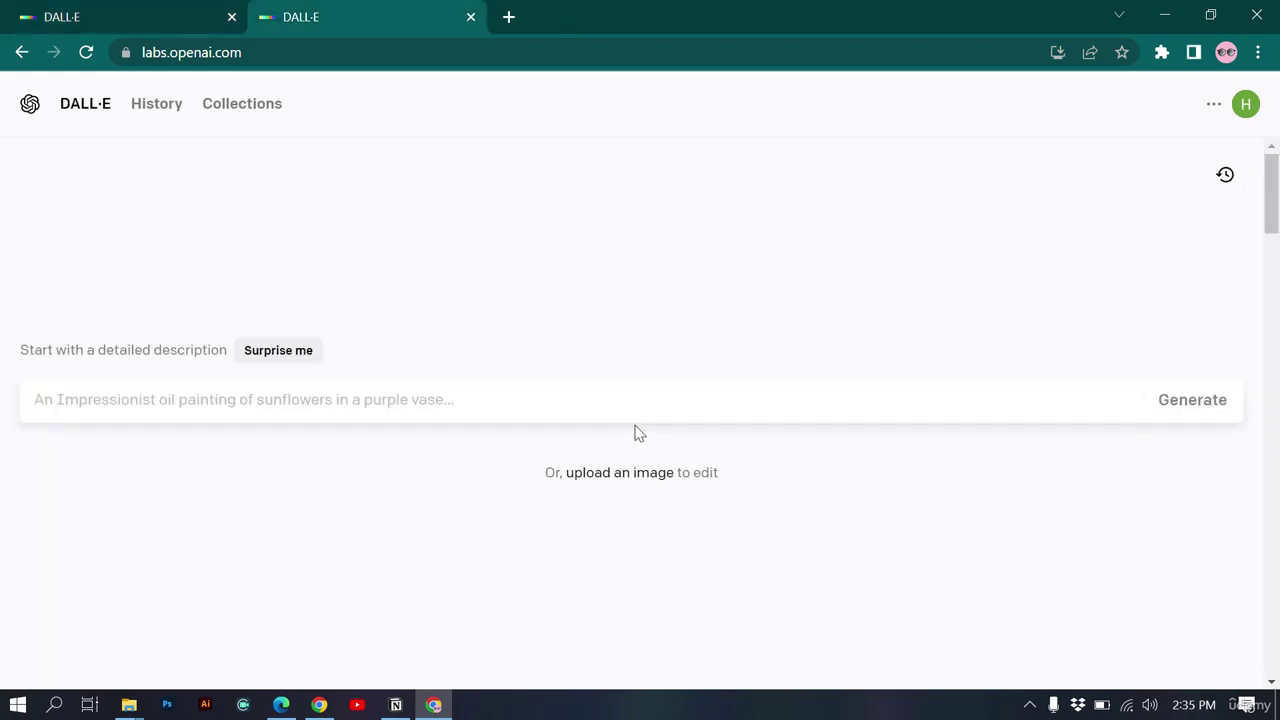
left_click(1253, 115)
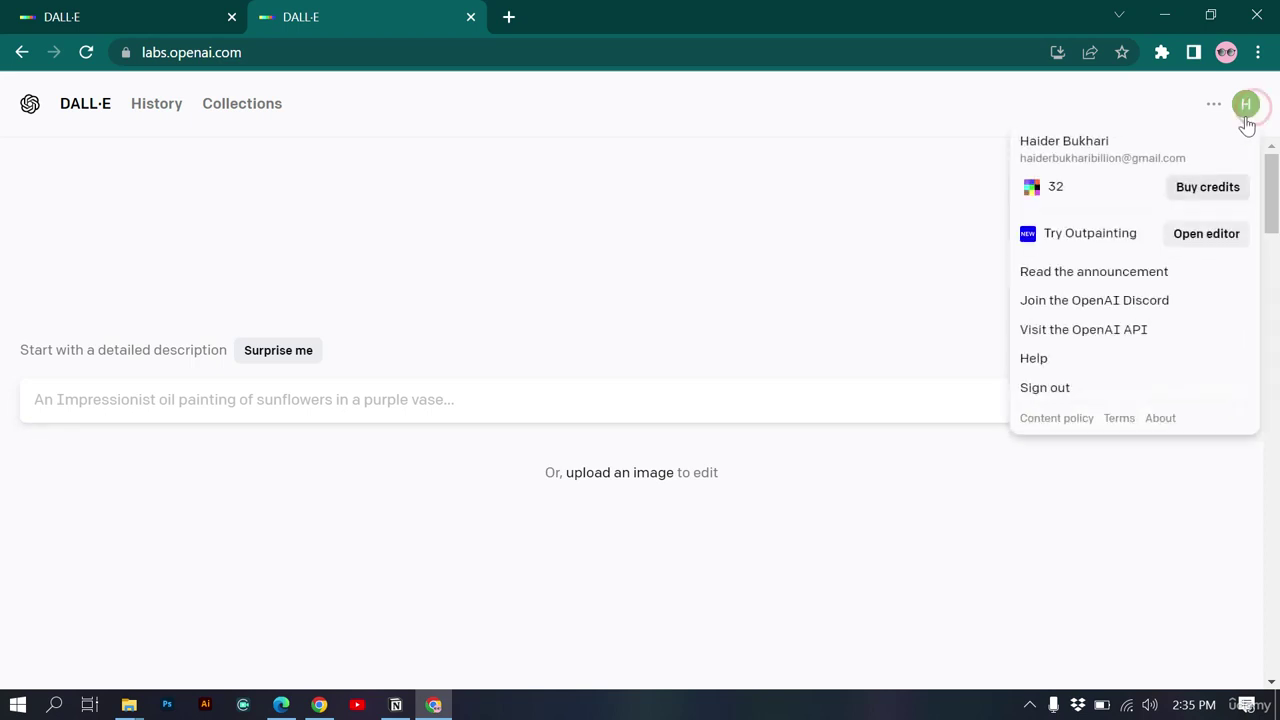
left_click(1130, 243)
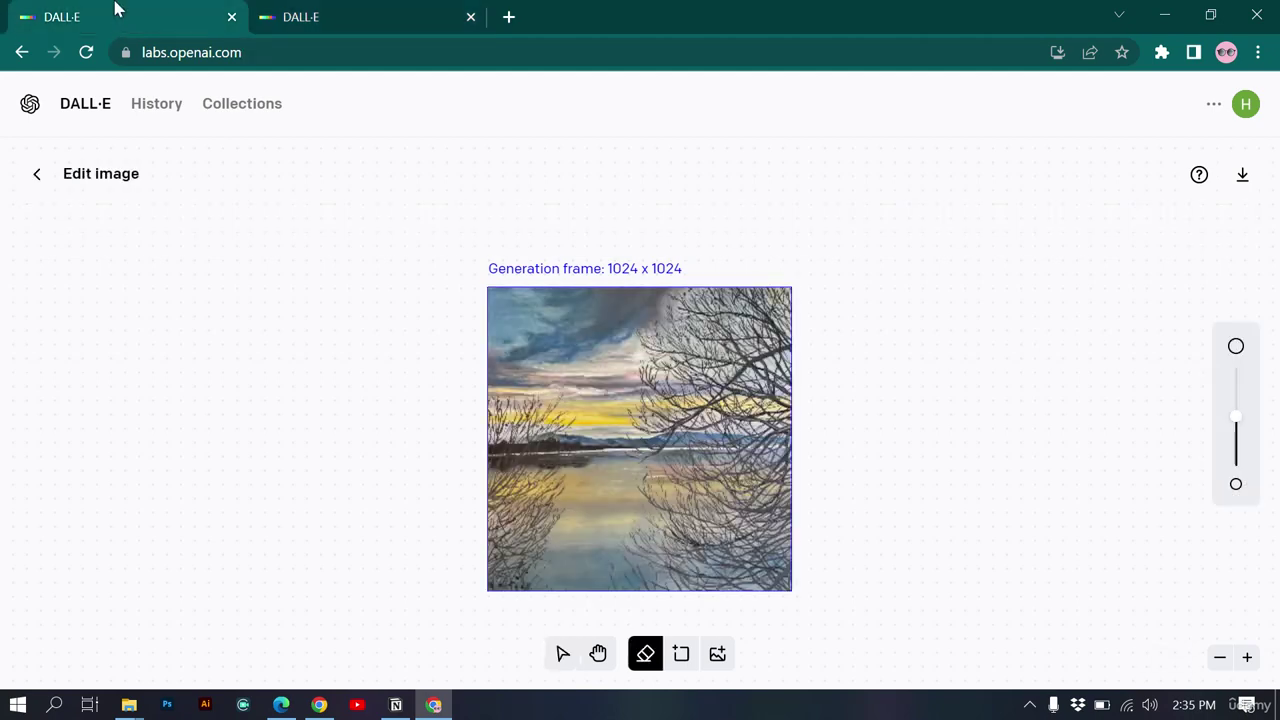
left_click(371, 9)
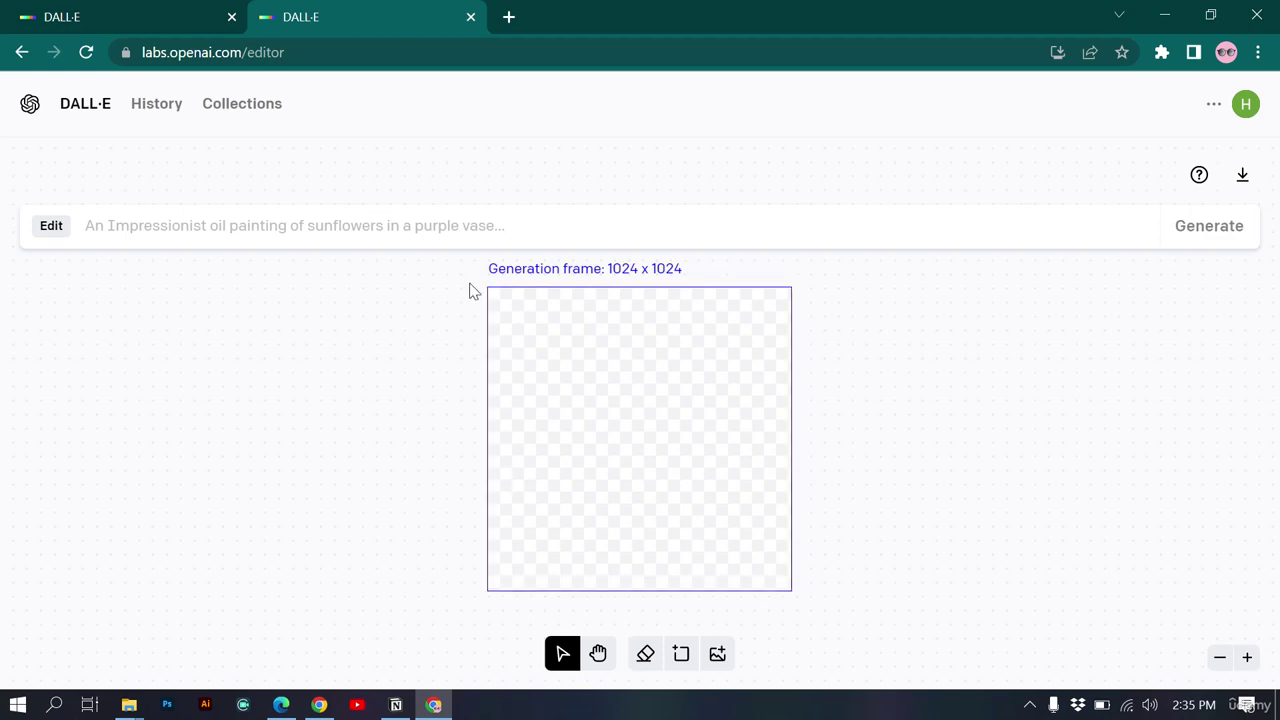
Step: Add the Peace-at-Last-Lake-Rotorua picture to the outpainting canvas, scaled to about 865 x 886 (69%), and accept its placement
left_click(718, 654)
left_click(330, 318)
double_click(330, 318)
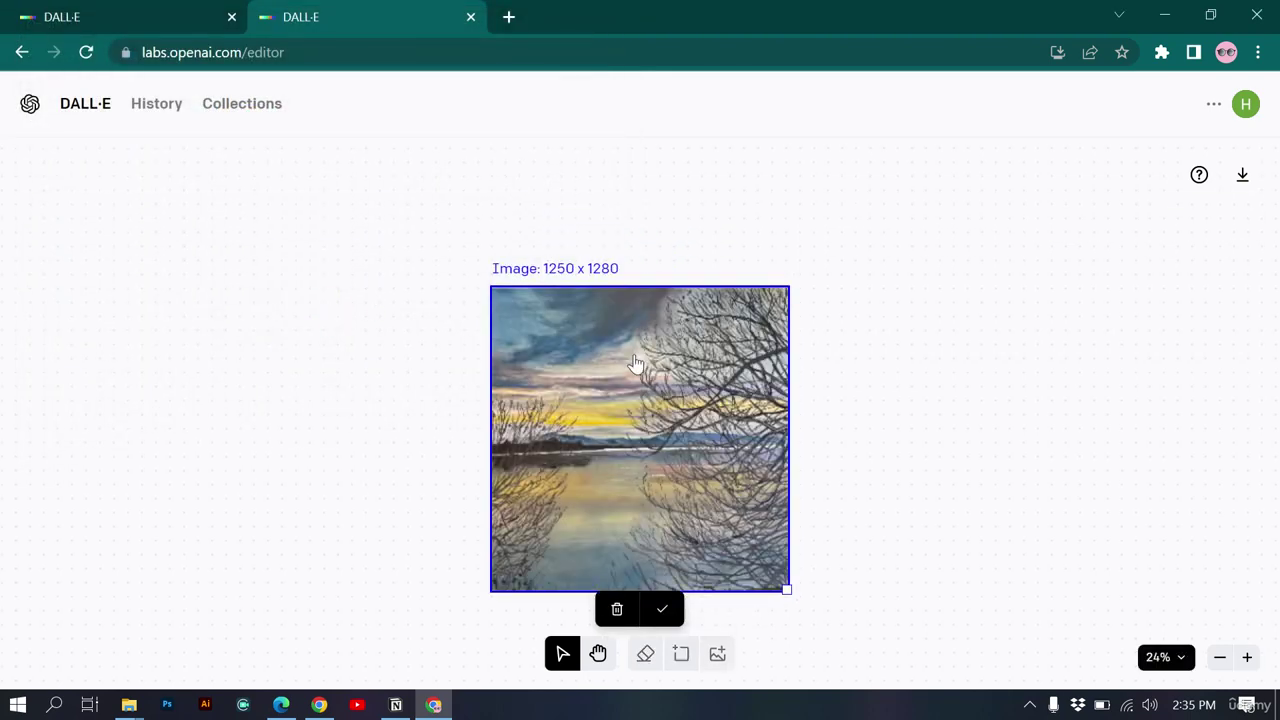
left_click_drag(784, 586, 629, 428)
left_click_drag(631, 383, 694, 420)
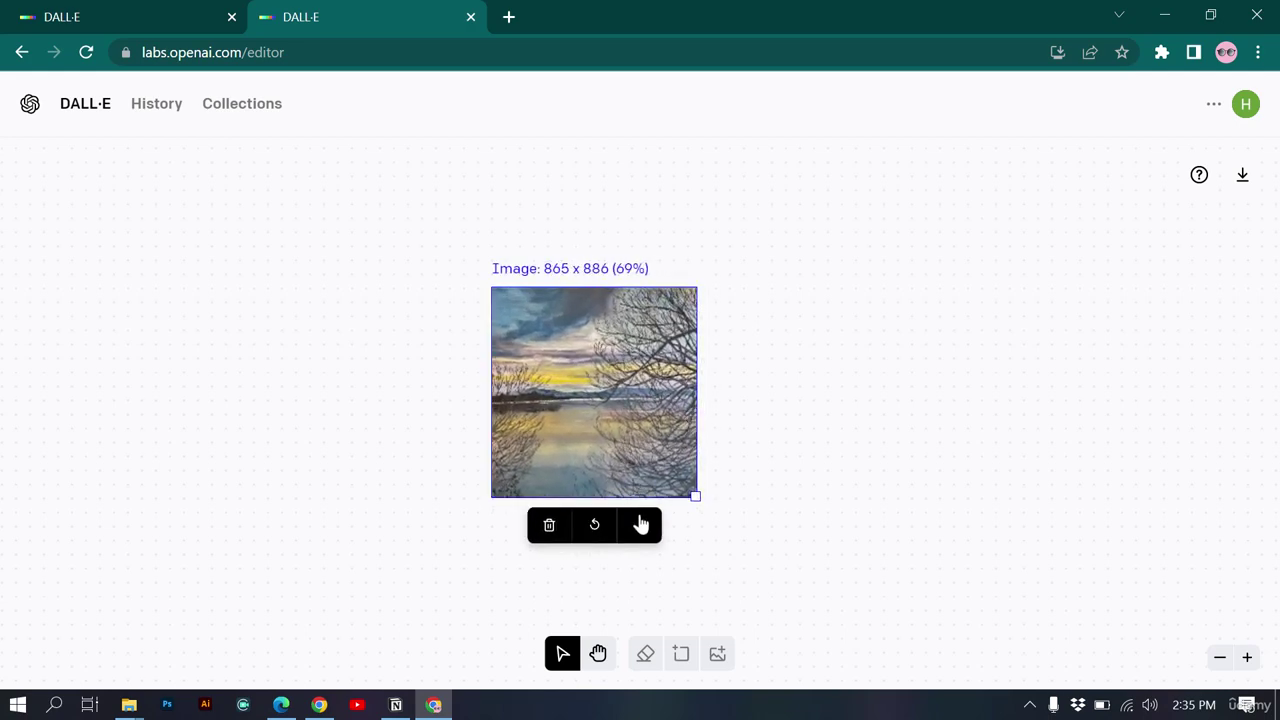
left_click(639, 524)
scroll(633, 410, "up", 2)
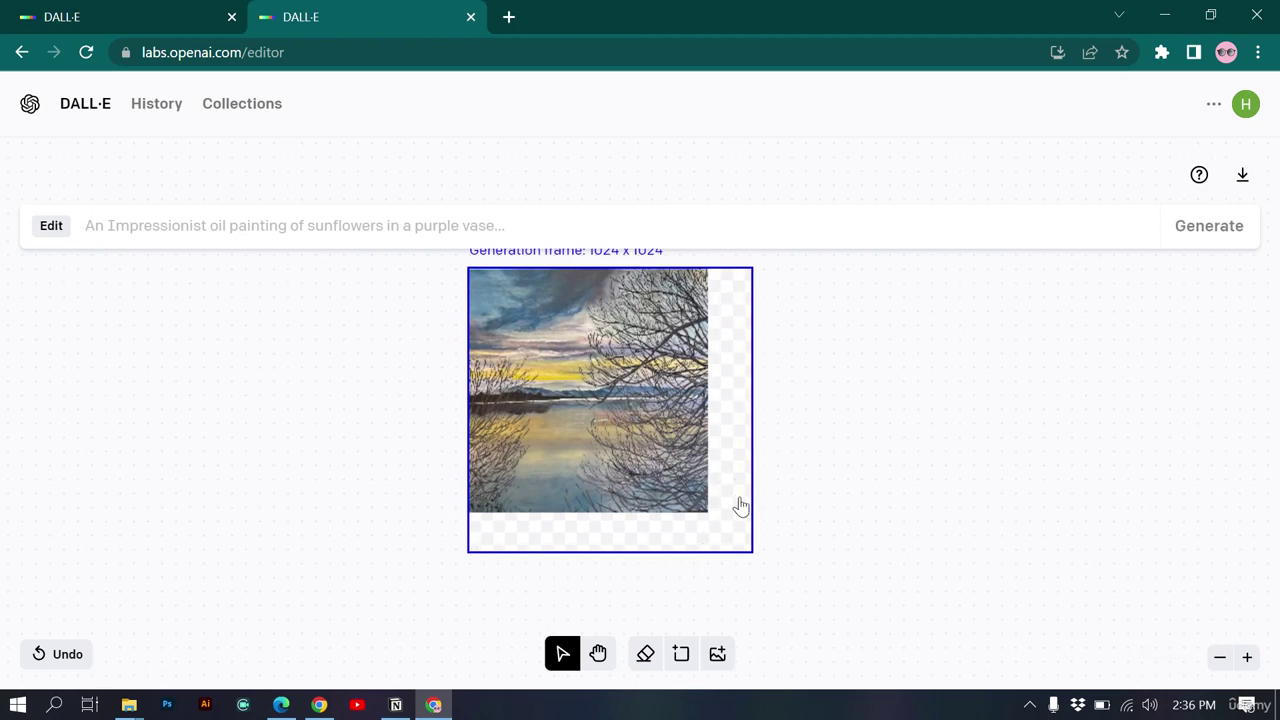
Step: On the Edit image page, erase the painting's left-hand bushes and their reflection and generate a fill with the prompt "landscape painting of a lake"
left_click(209, 10)
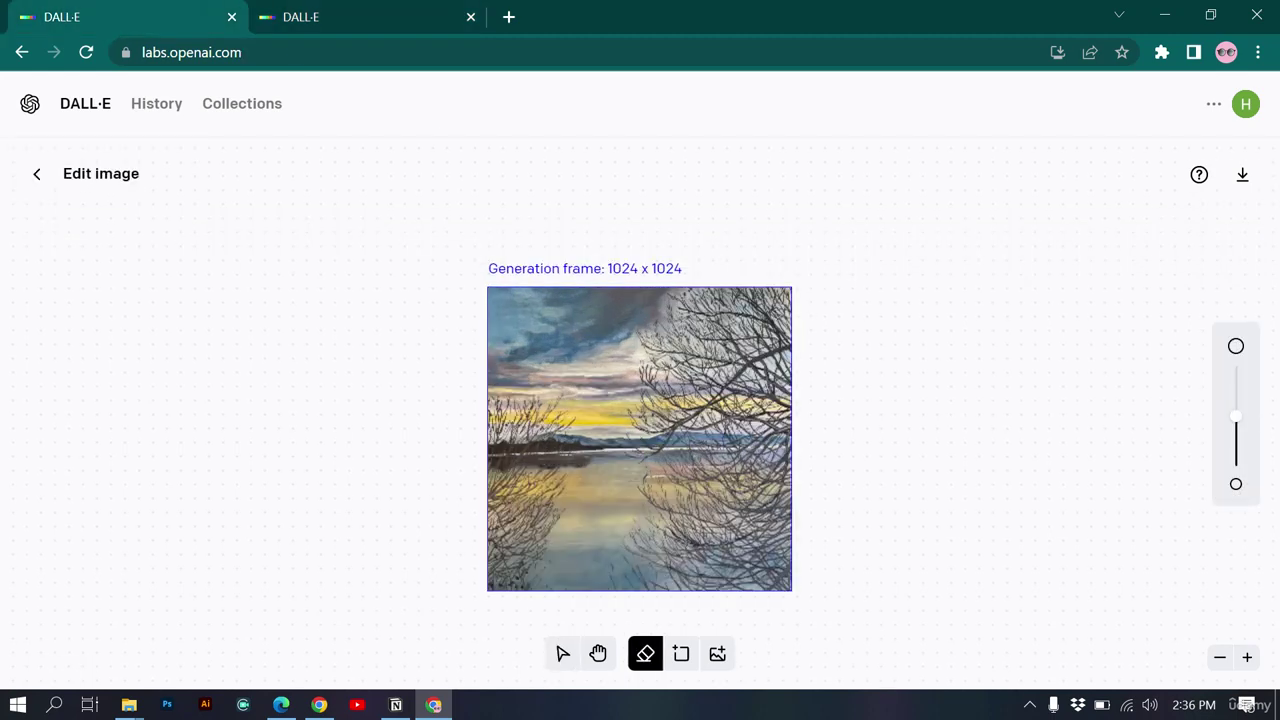
left_click(562, 654)
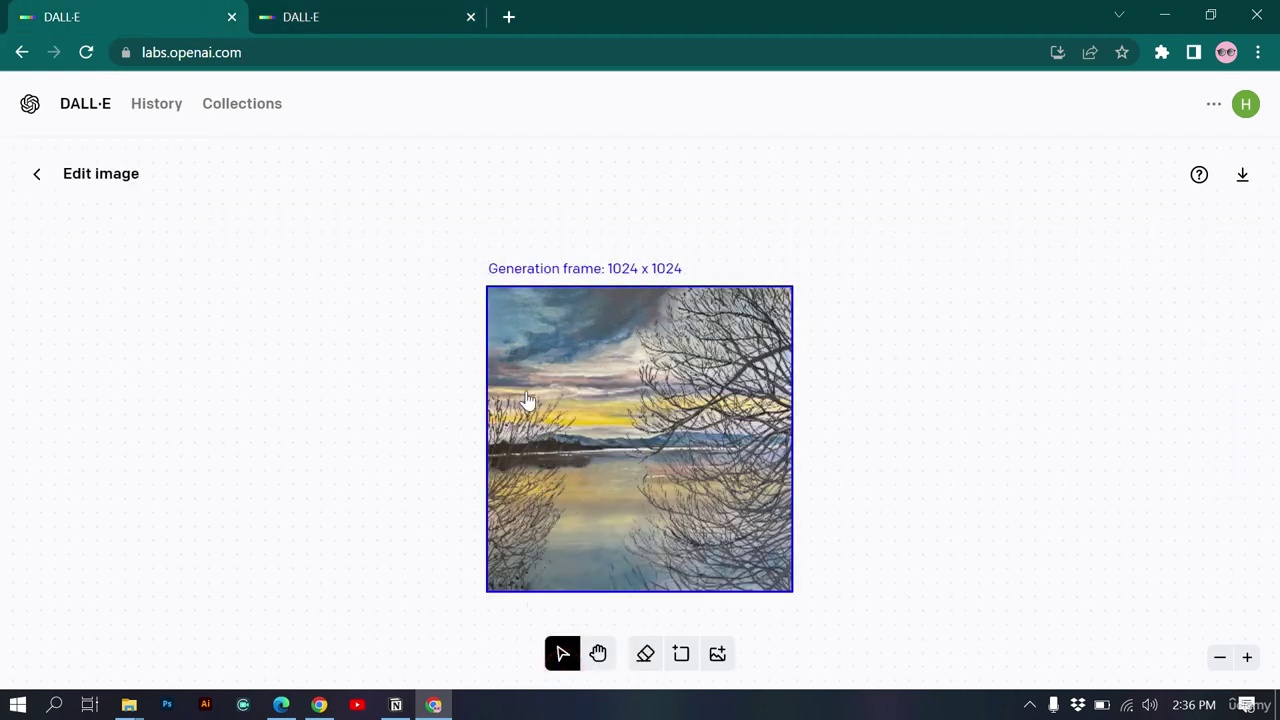
left_click(645, 668)
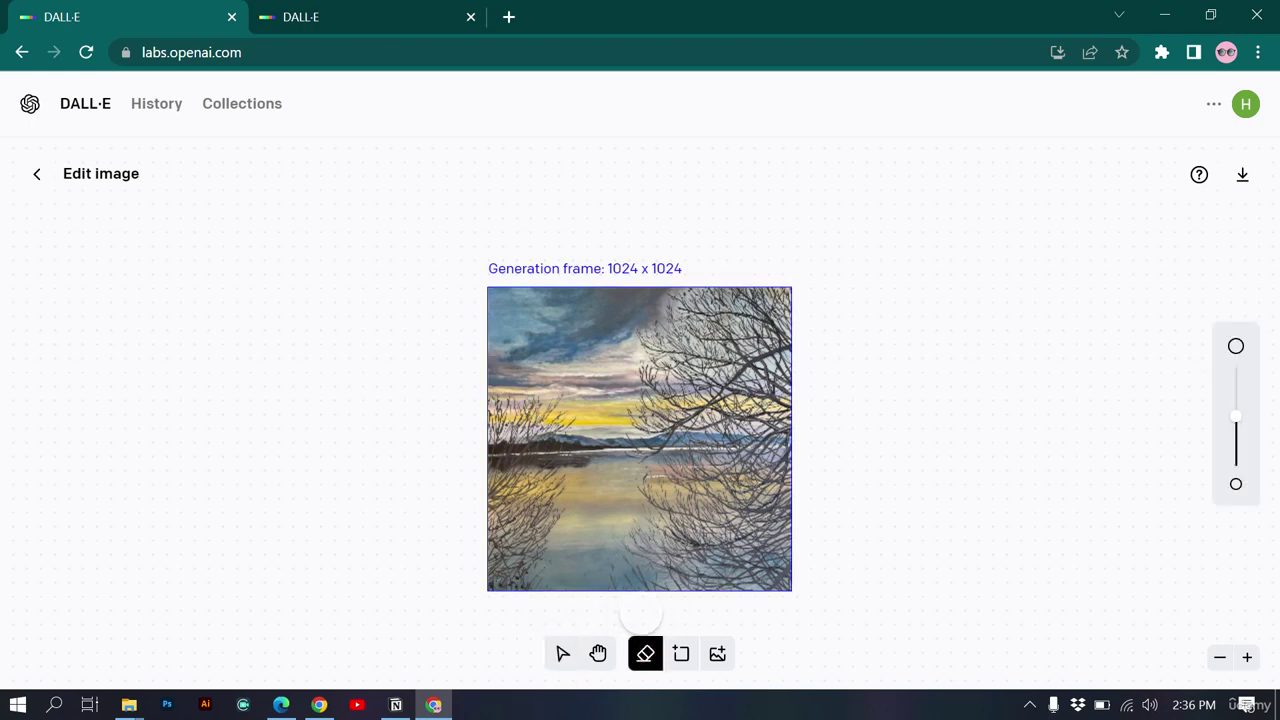
mouse_move(500, 409)
left_mouse_down()
mouse_move(553, 400)
mouse_move(558, 430)
mouse_move(533, 530)
mouse_move(538, 568)
mouse_move(514, 602)
mouse_move(508, 558)
mouse_move(494, 555)
mouse_move(529, 462)
mouse_move(505, 436)
mouse_move(493, 442)
mouse_move(503, 473)
mouse_move(535, 429)
mouse_move(553, 514)
mouse_move(487, 507)
left_mouse_up()
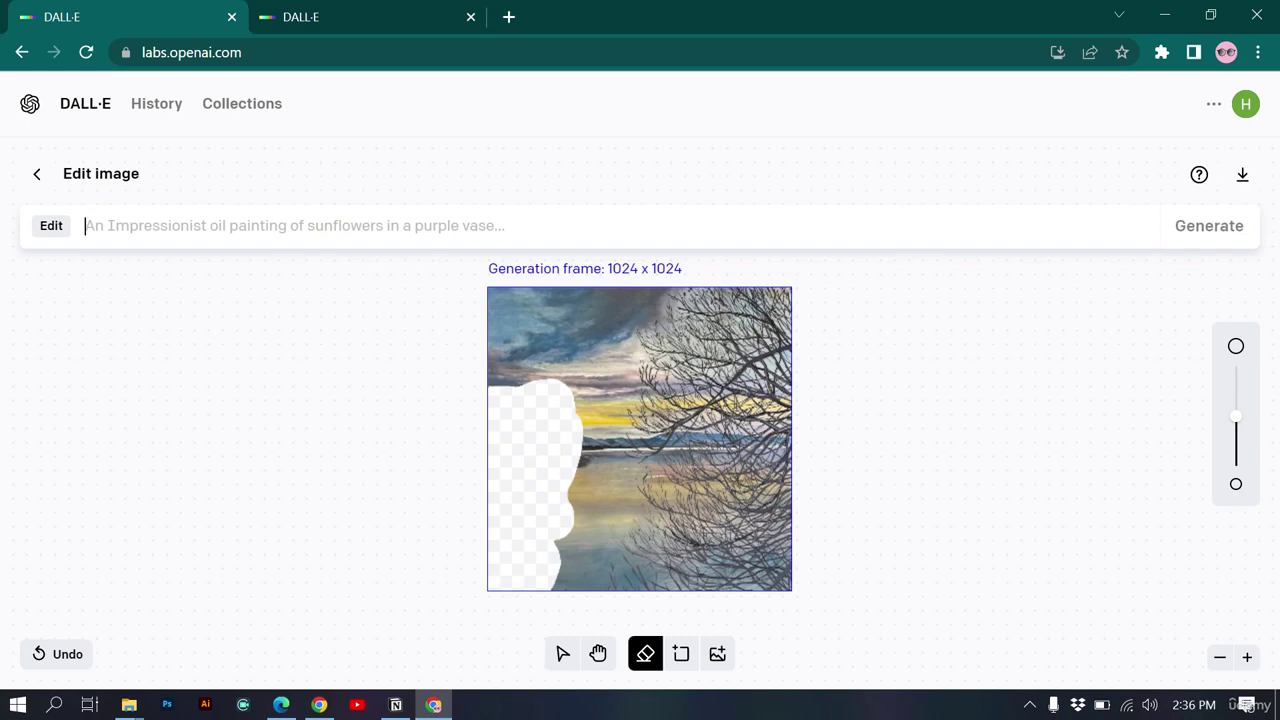
type("landscape painting of a lake")
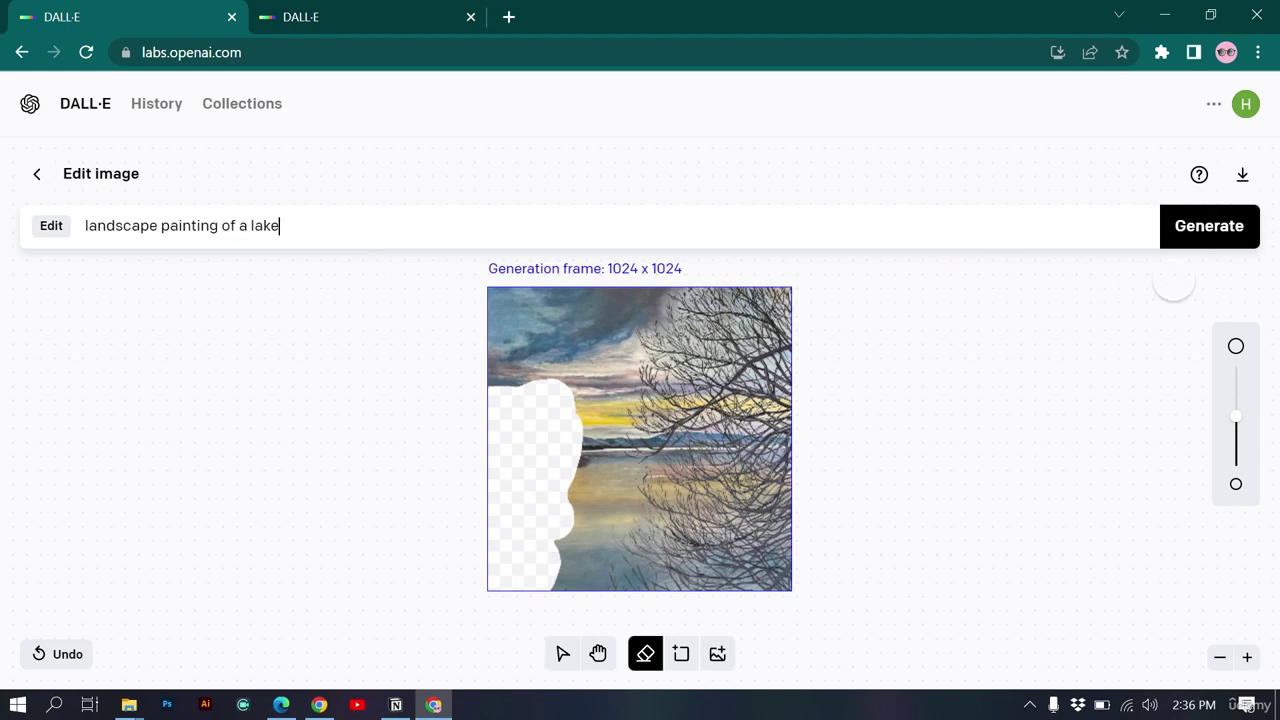
left_click(1205, 240)
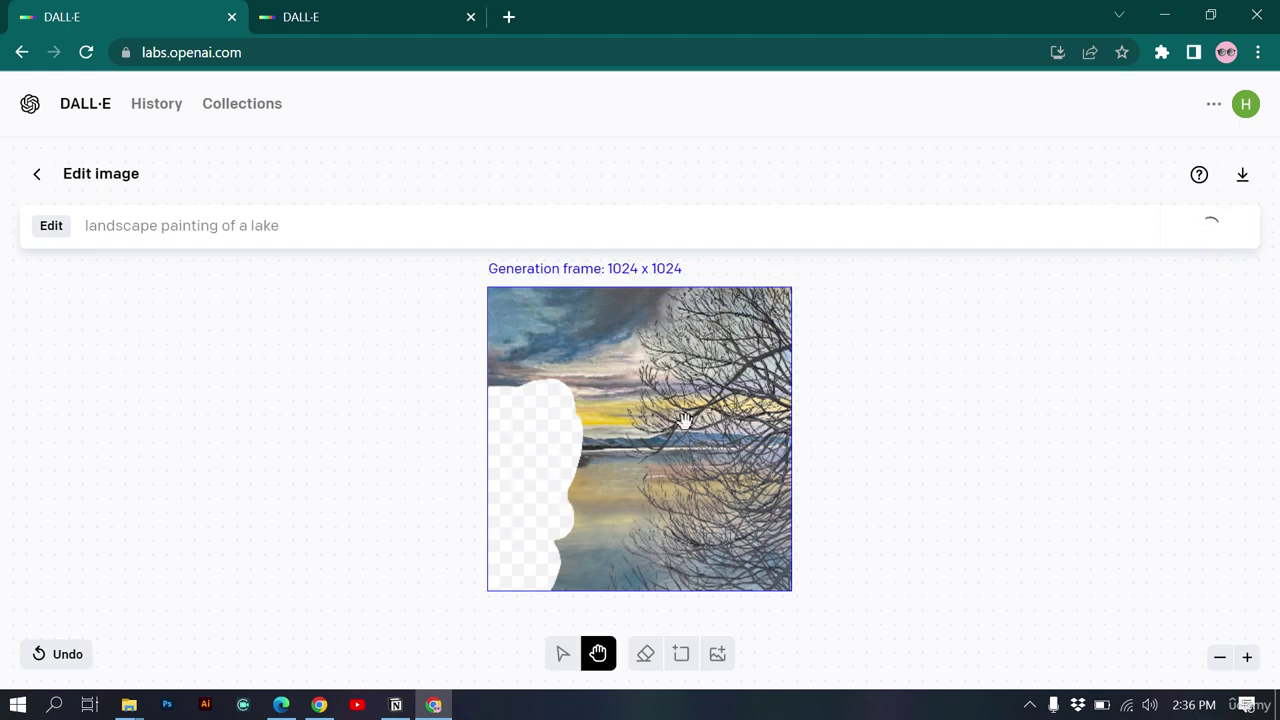
Step: In the outpainting editor, generate the frame's missing areas with the prompt "landscape painting of a lake"
left_click(347, 8)
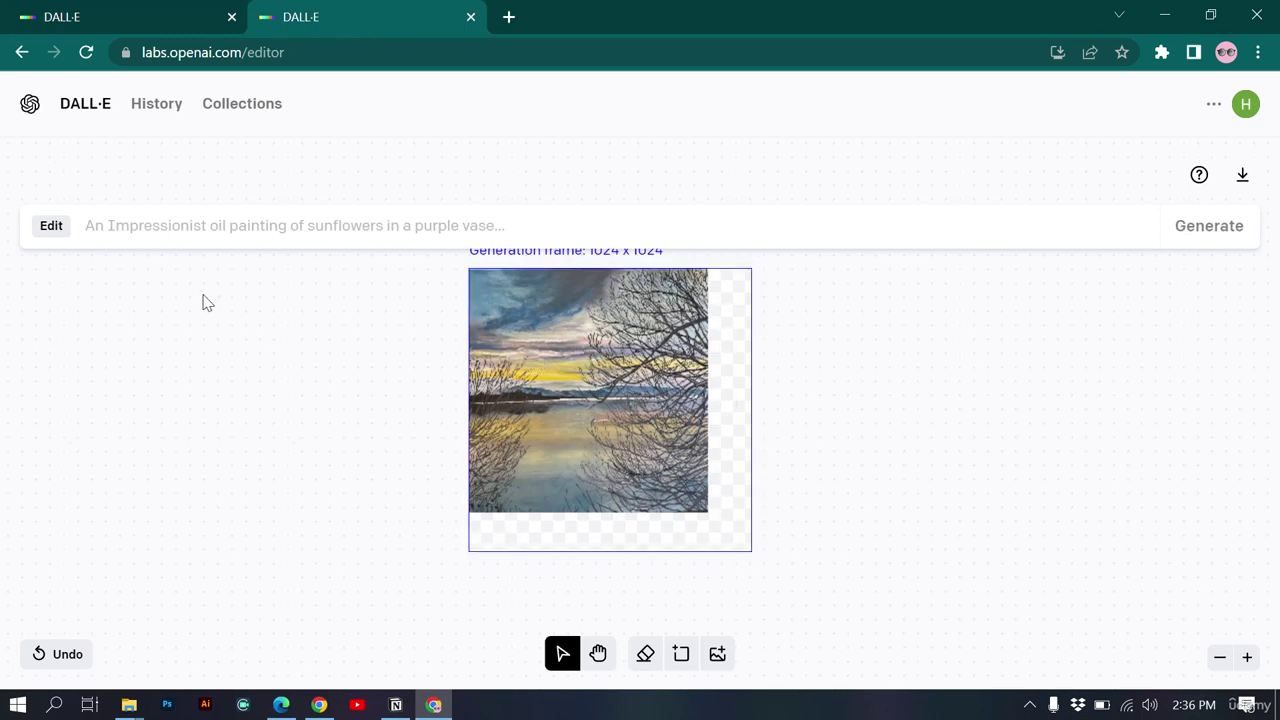
left_click(174, 229)
left_click(246, 230)
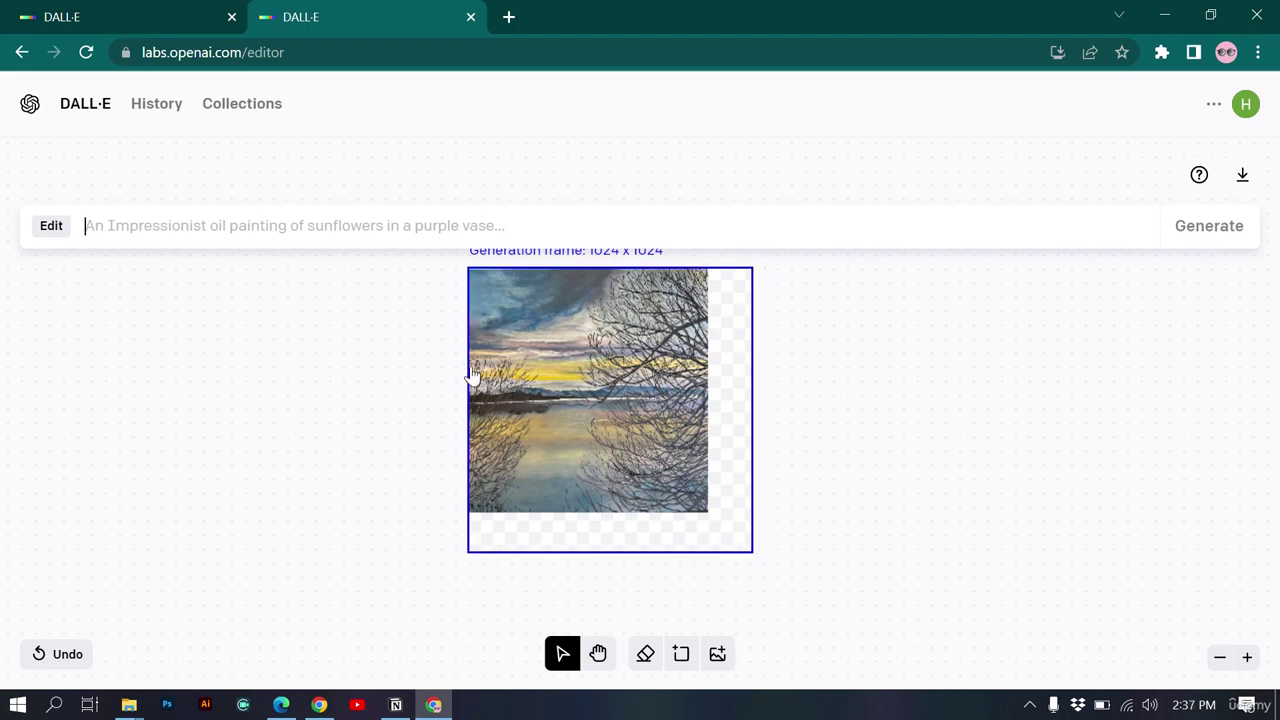
left_click(251, 225)
type("land")
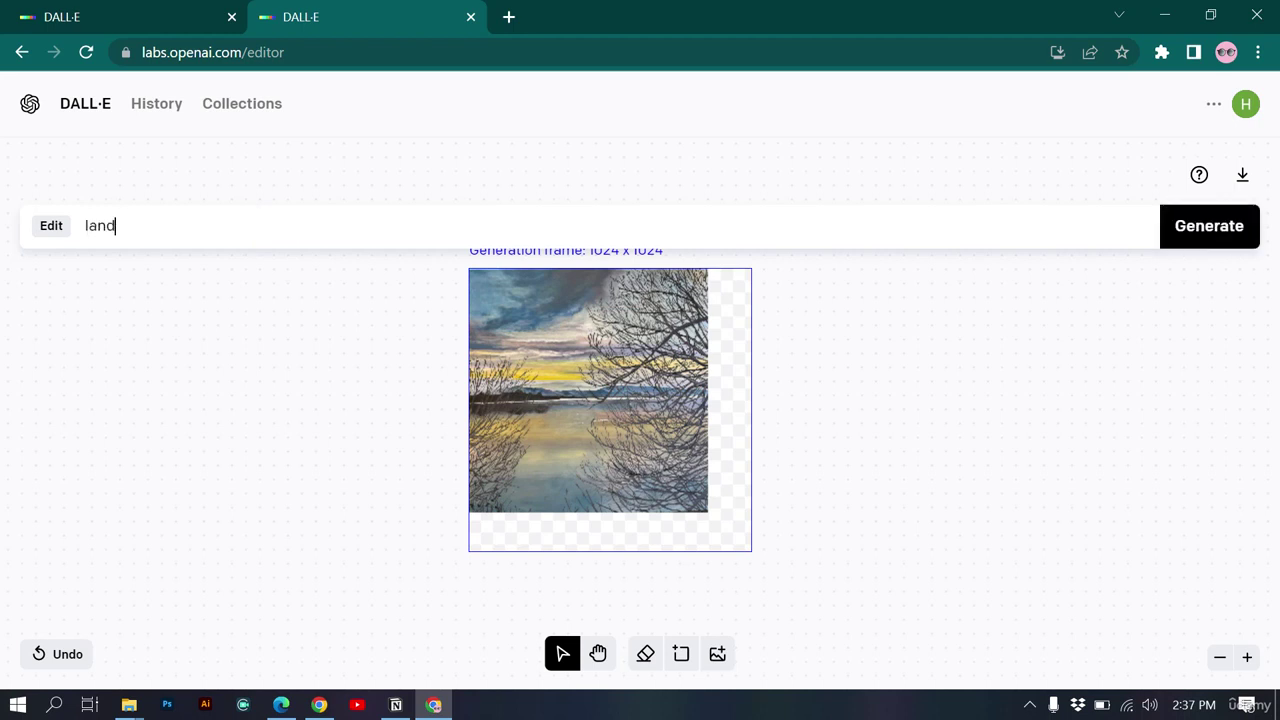
type("scape painting of a lake")
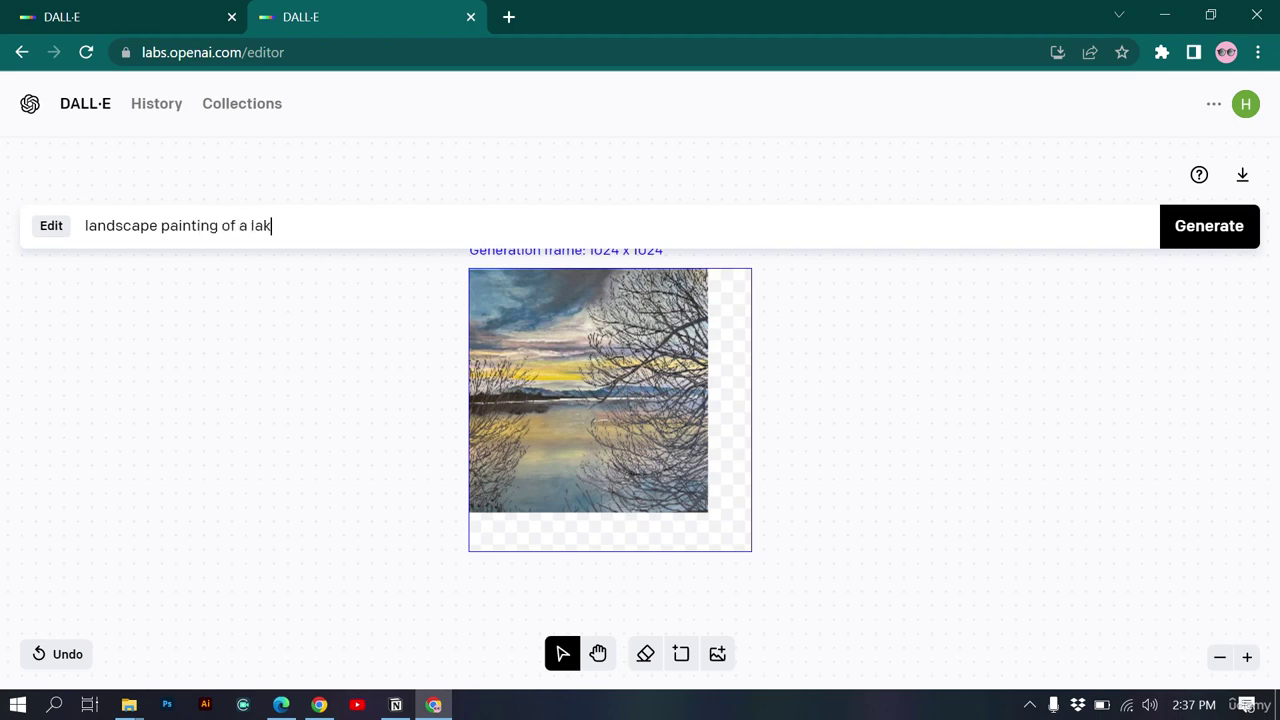
left_click(1183, 226)
Step: Check both lake generations and open the first edited version of the erased painting for a closer look
left_click(175, 12)
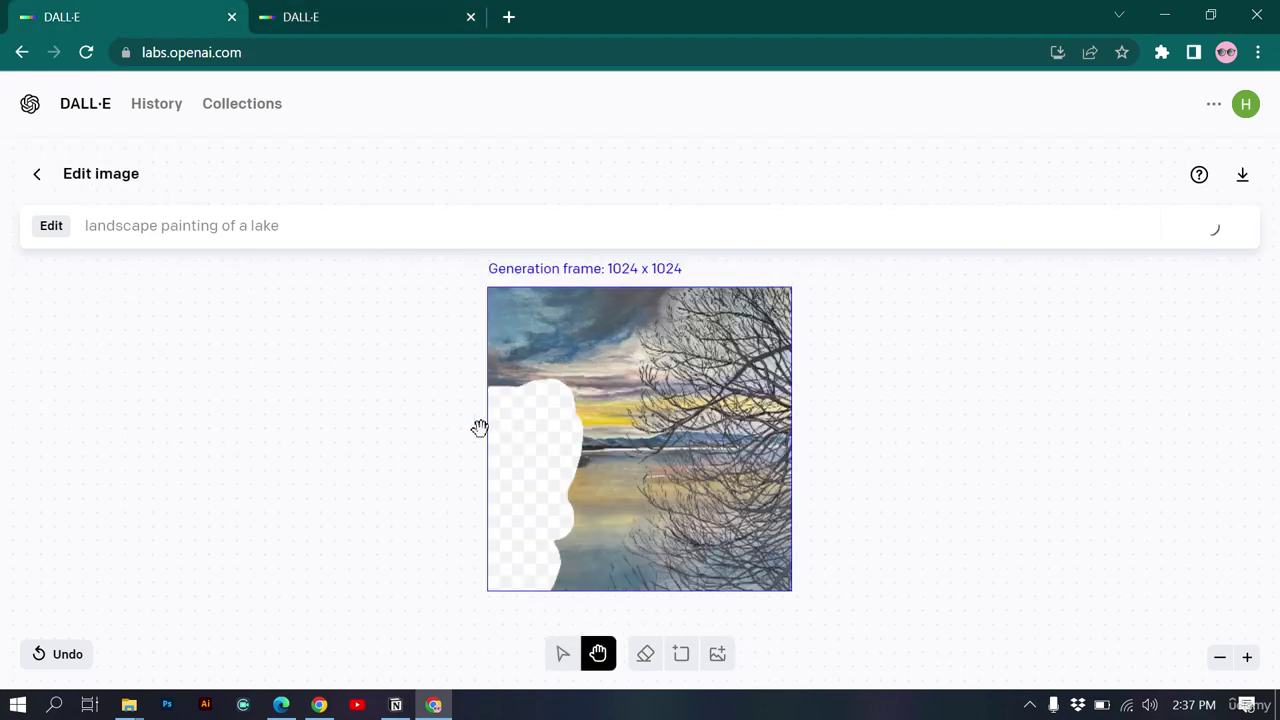
left_click(394, 8)
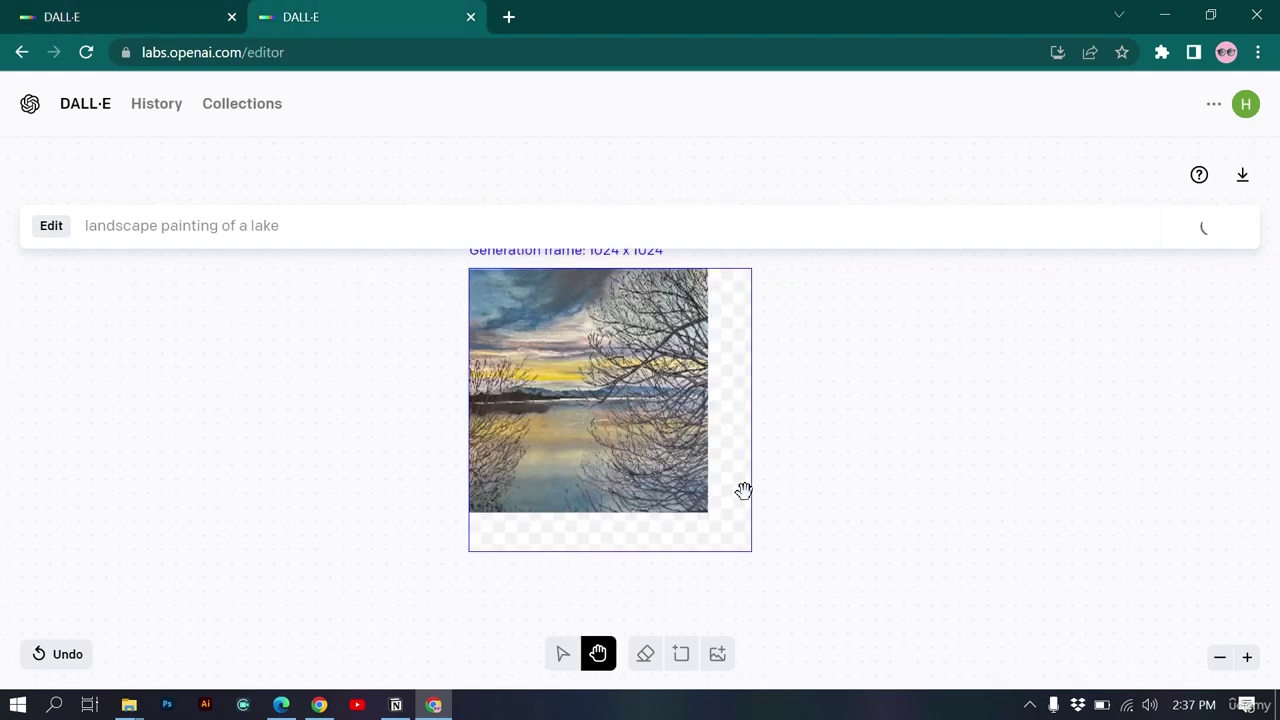
left_click(183, 10)
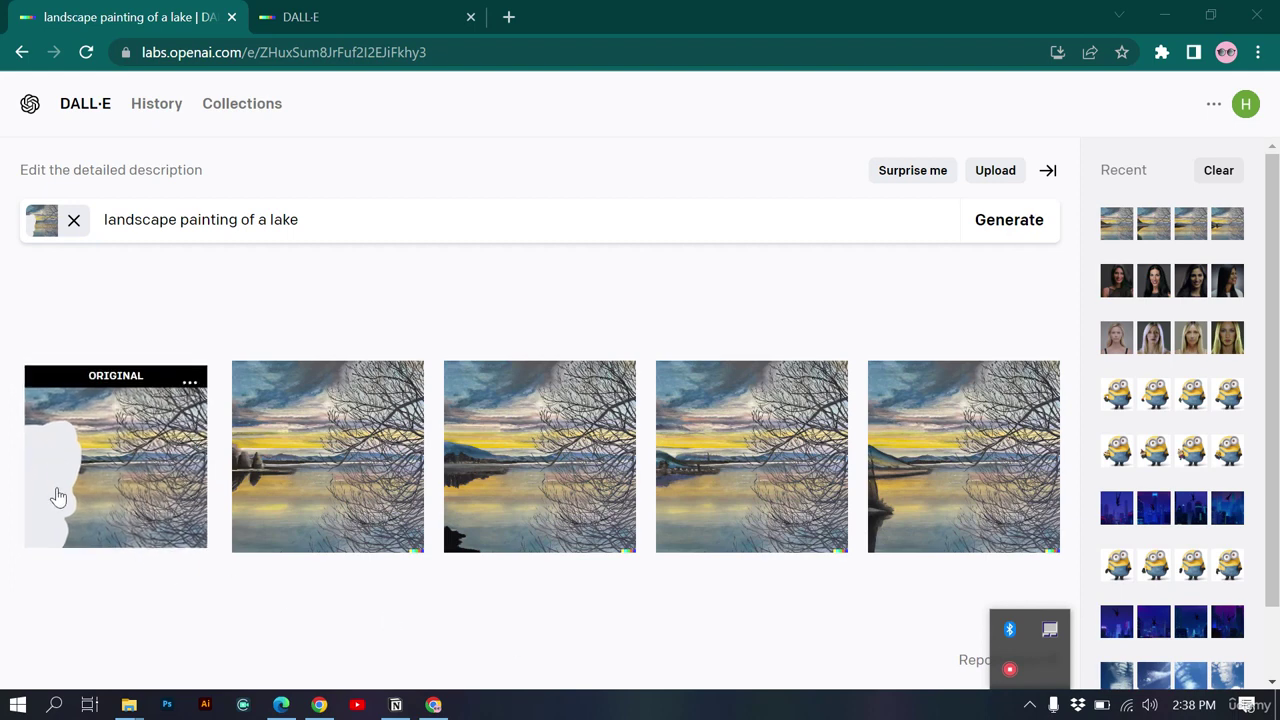
left_click(257, 471)
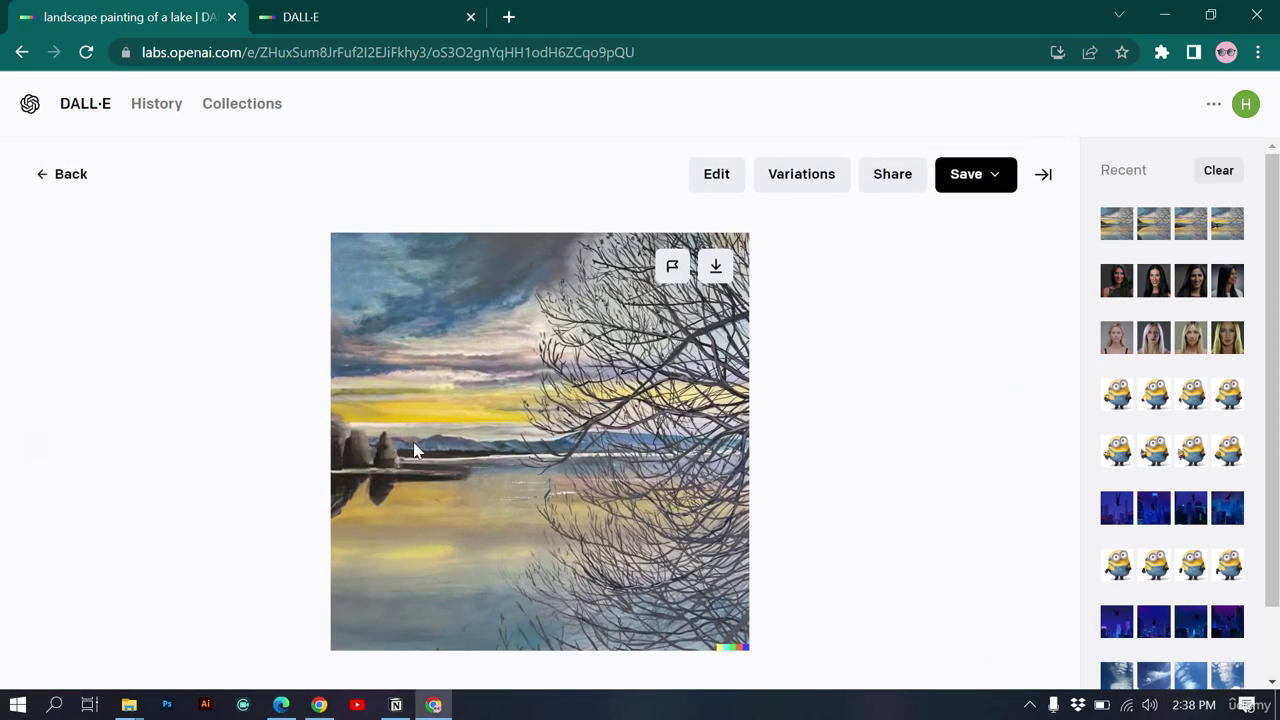
Step: Open the remaining edited versions of the erased lake painting one by one and examine how the left-hand shore was filled
left_click(68, 174)
left_click(493, 407)
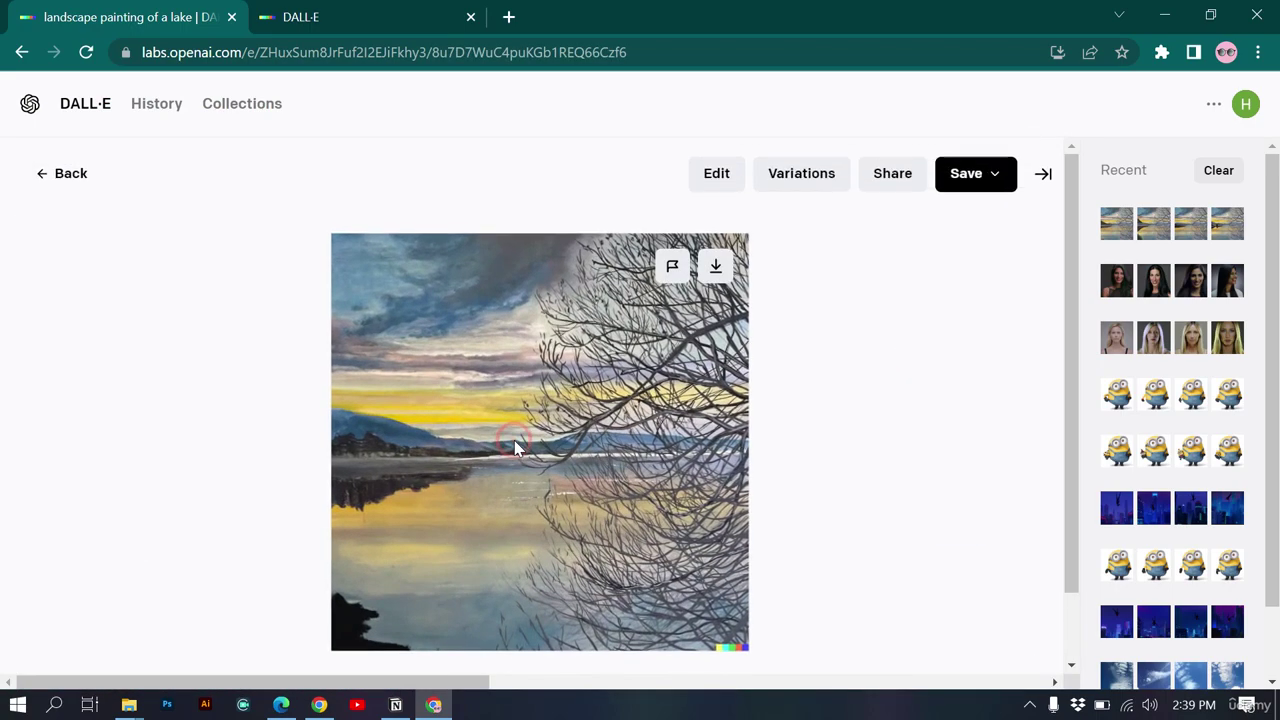
left_click(68, 185)
left_click(687, 476)
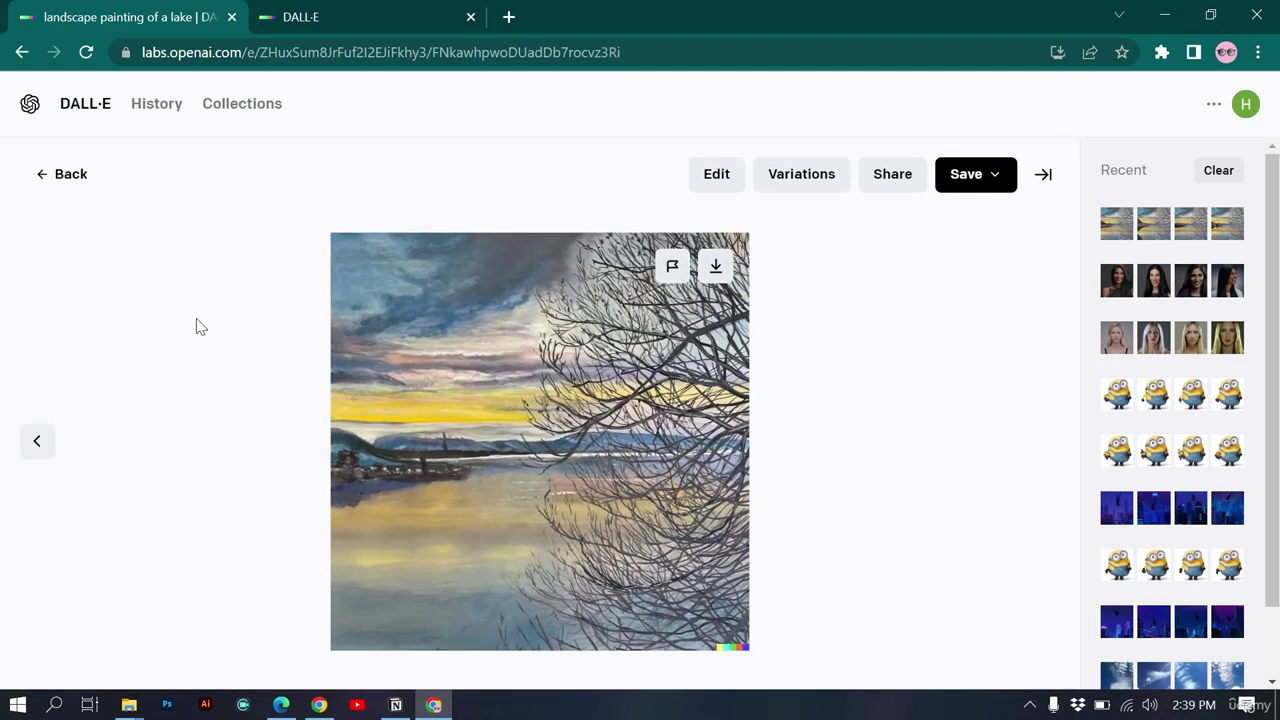
left_click(72, 174)
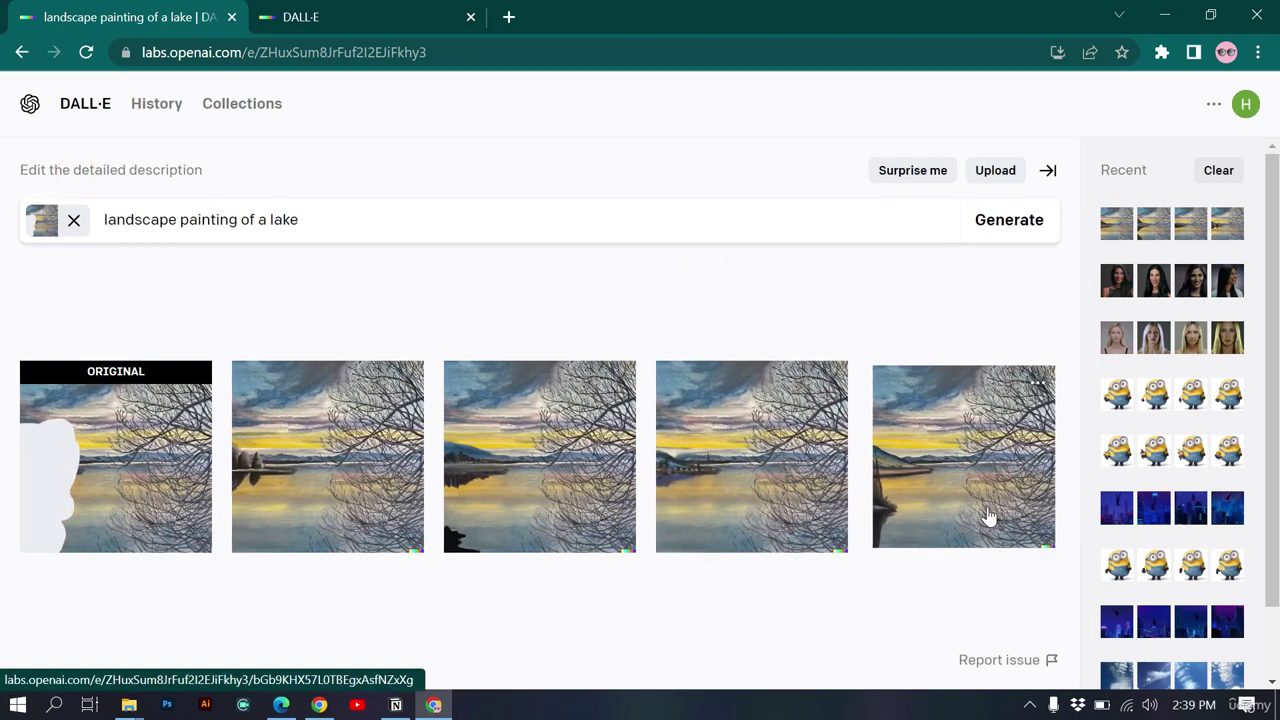
left_click(980, 512)
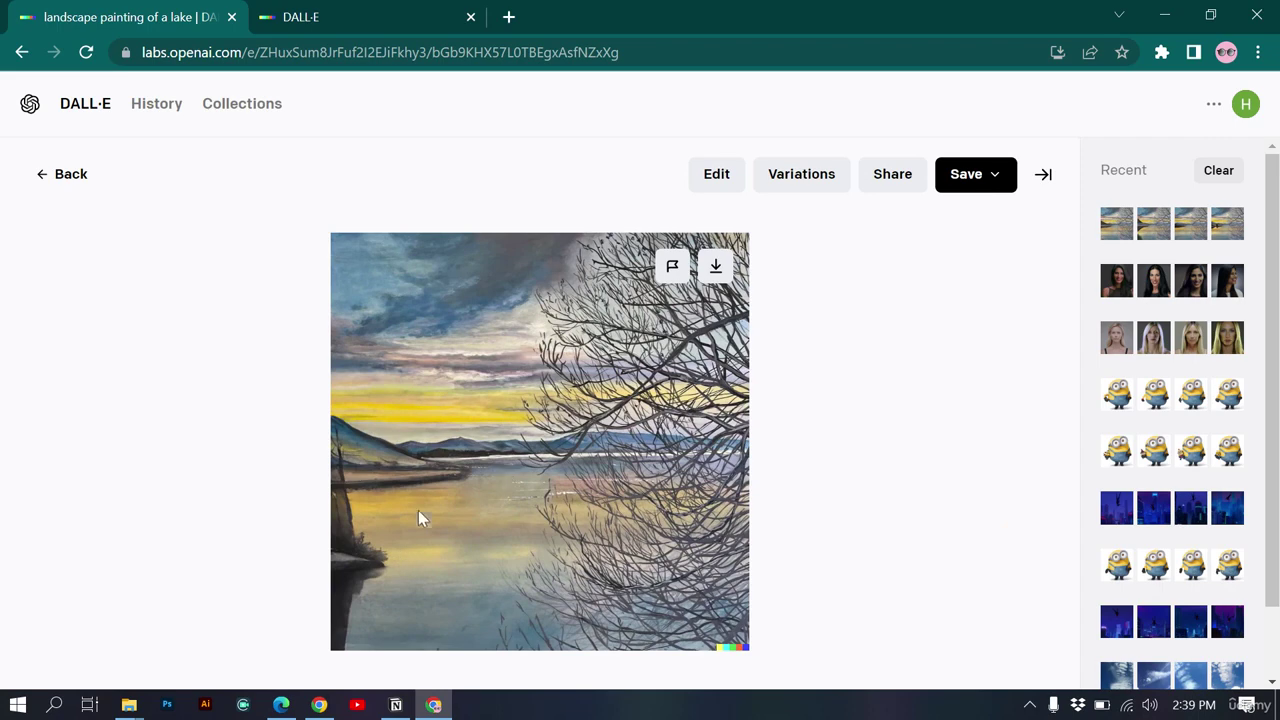
left_click(47, 183)
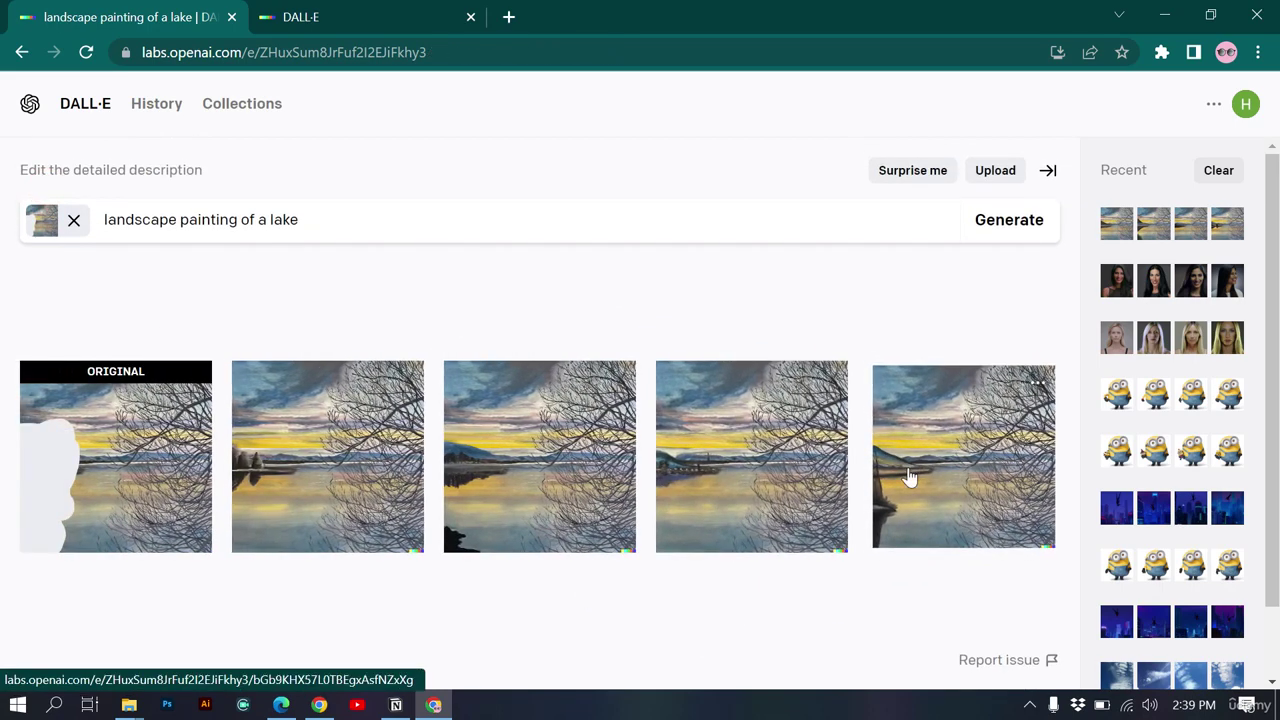
left_click(922, 505)
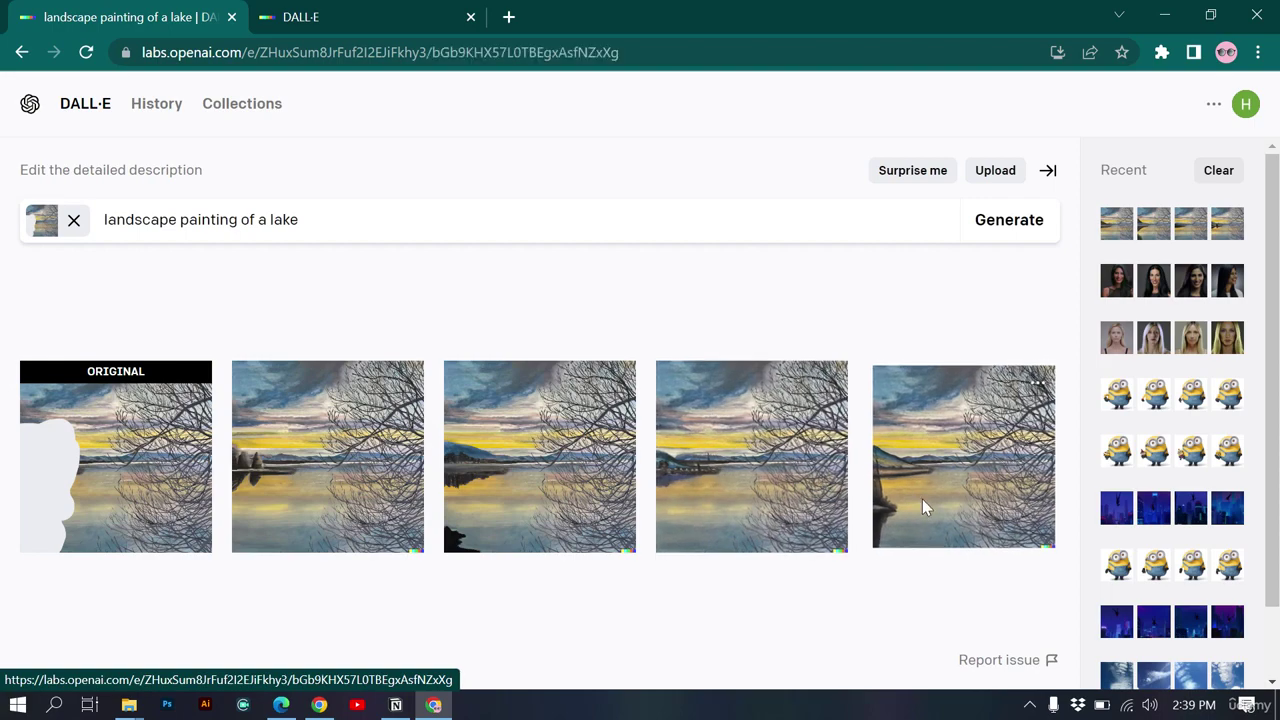
Step: Open the fourth edited version of the lake painting and download it
left_click(99, 174)
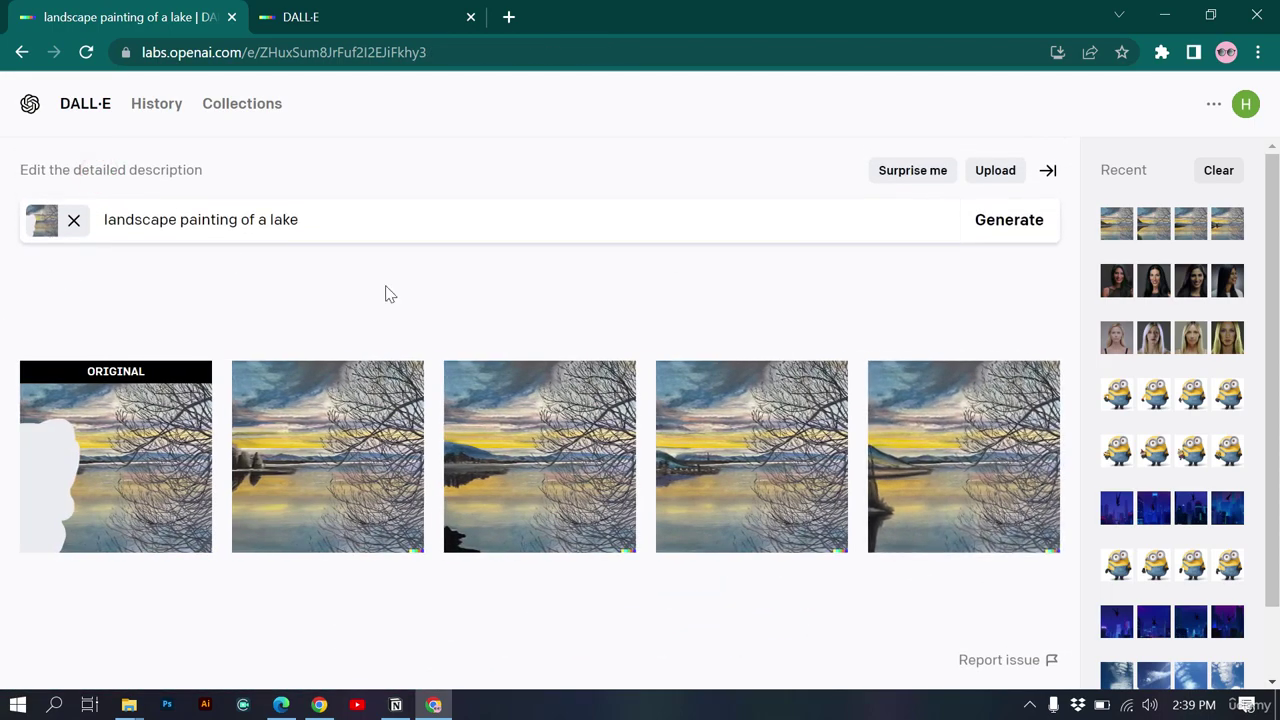
left_click(921, 468)
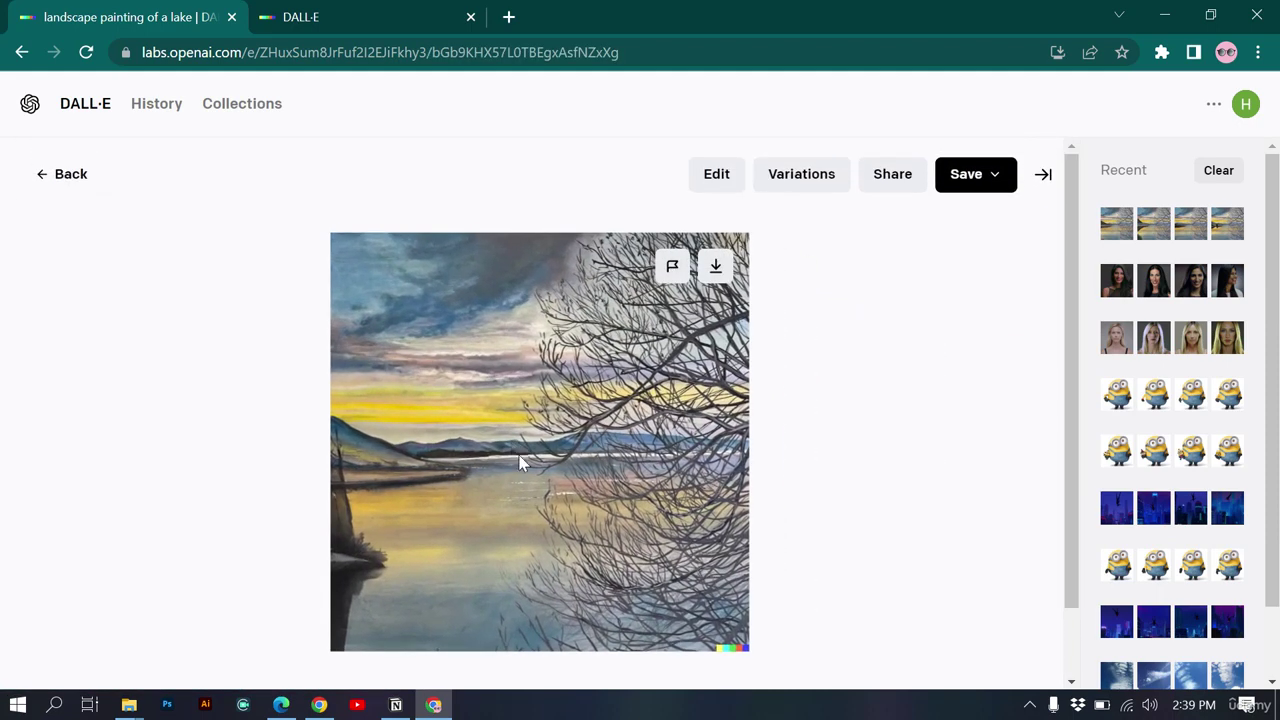
left_click(710, 268)
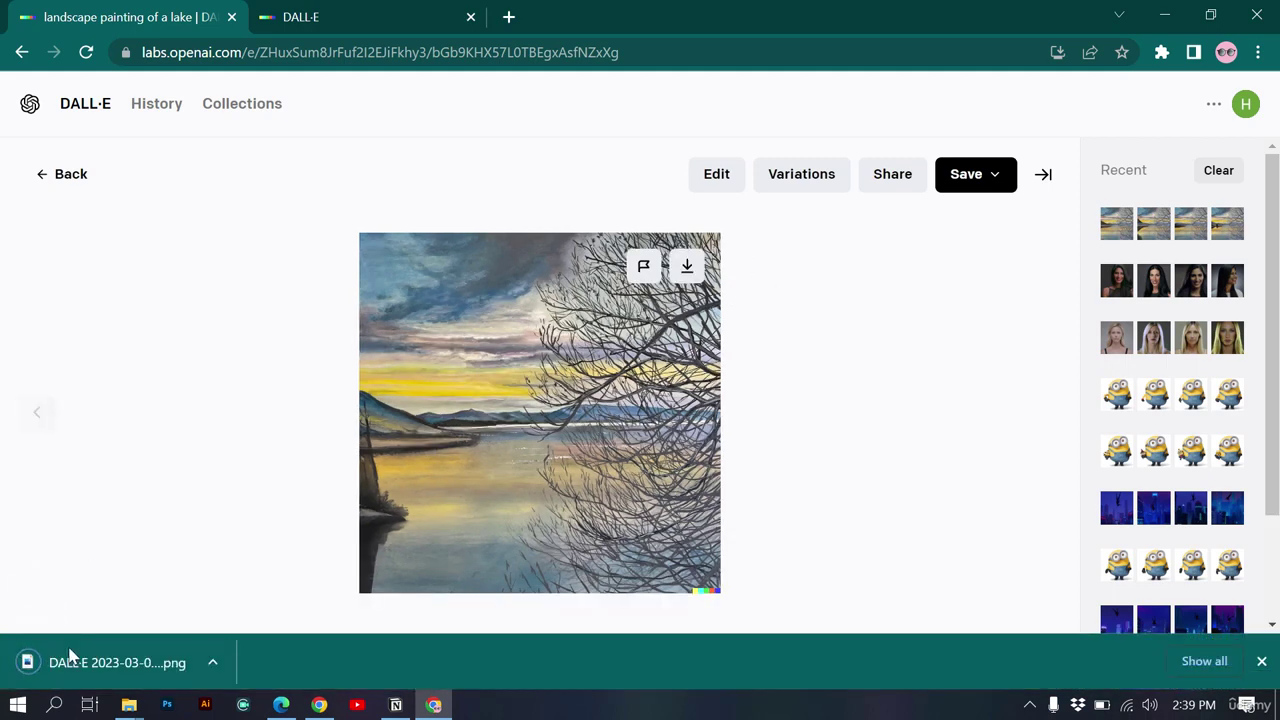
Step: In the outpainting editor, compare the four generated extensions of the lake painting and return to the third one
left_click(343, 10)
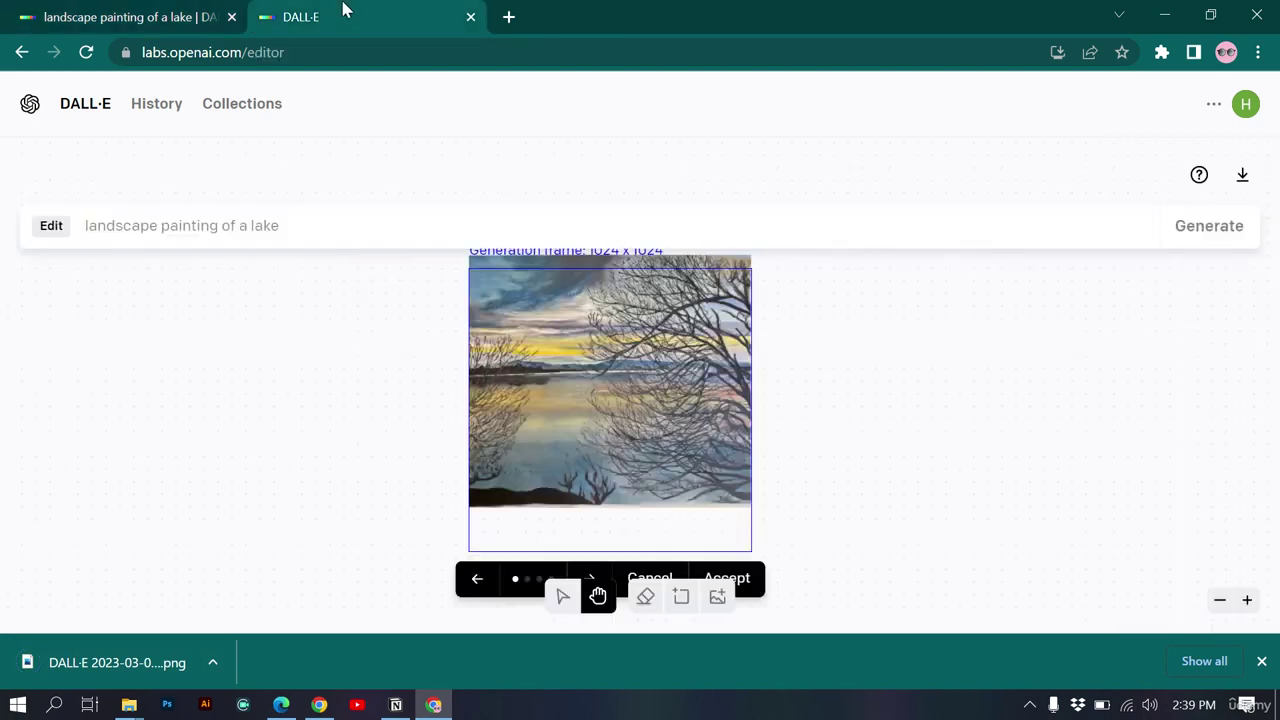
scroll(523, 389, "down", 1)
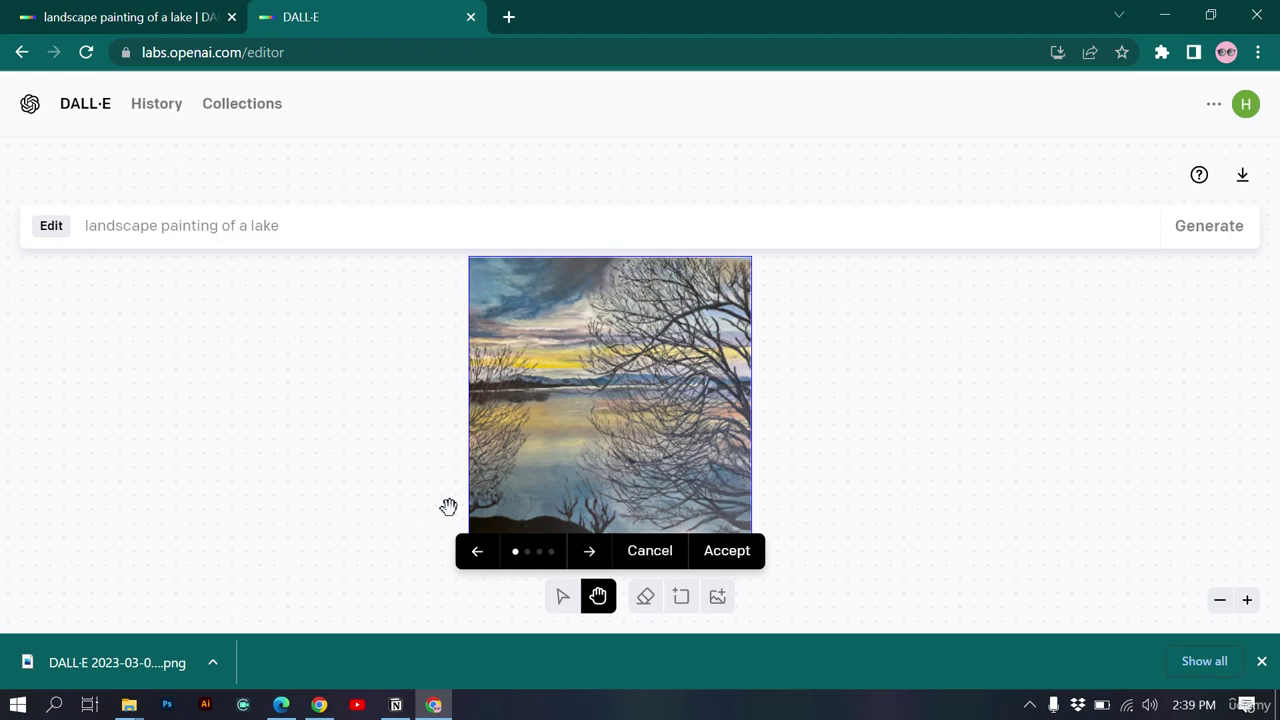
scroll(449, 506, "down", 2)
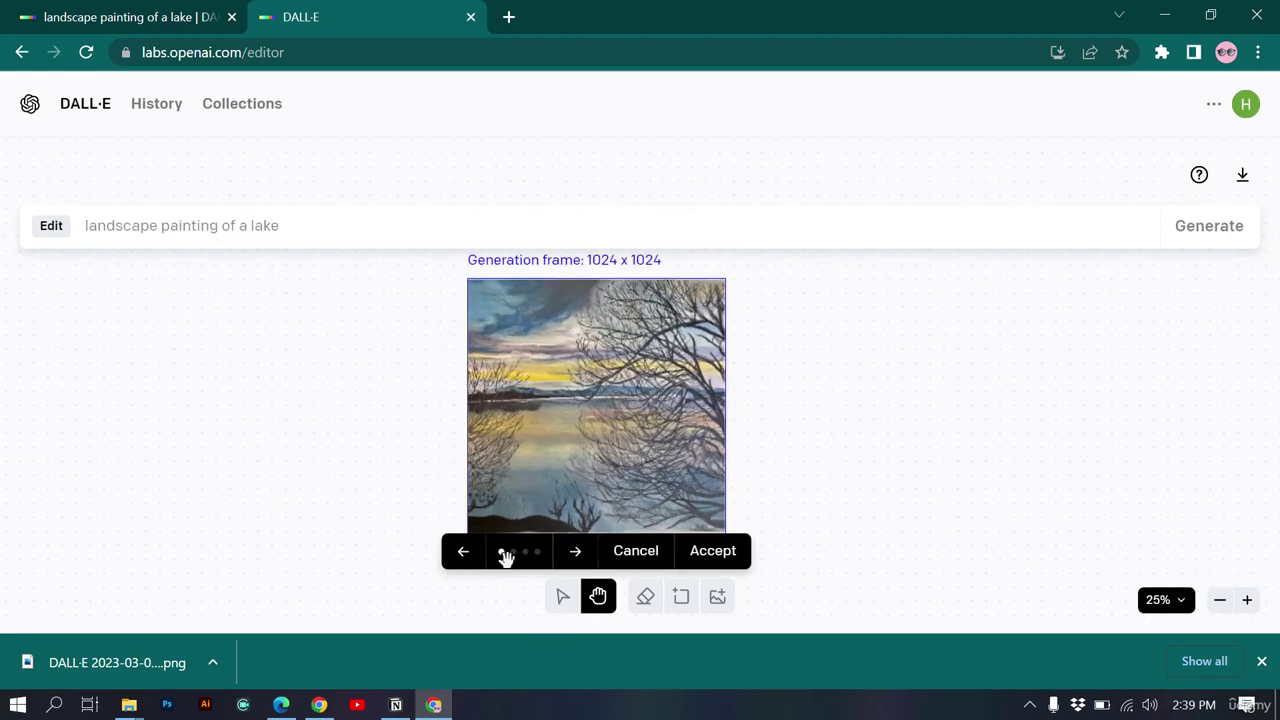
left_click(573, 556)
left_click(573, 558)
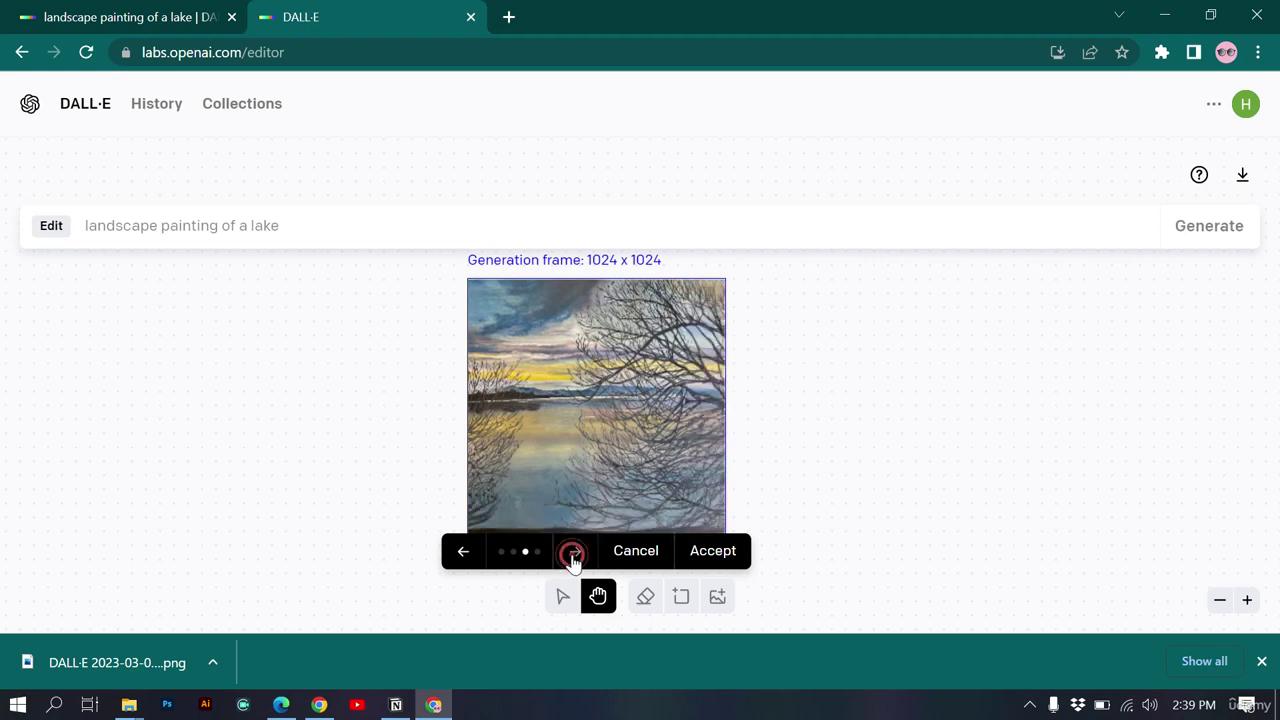
left_click(573, 558)
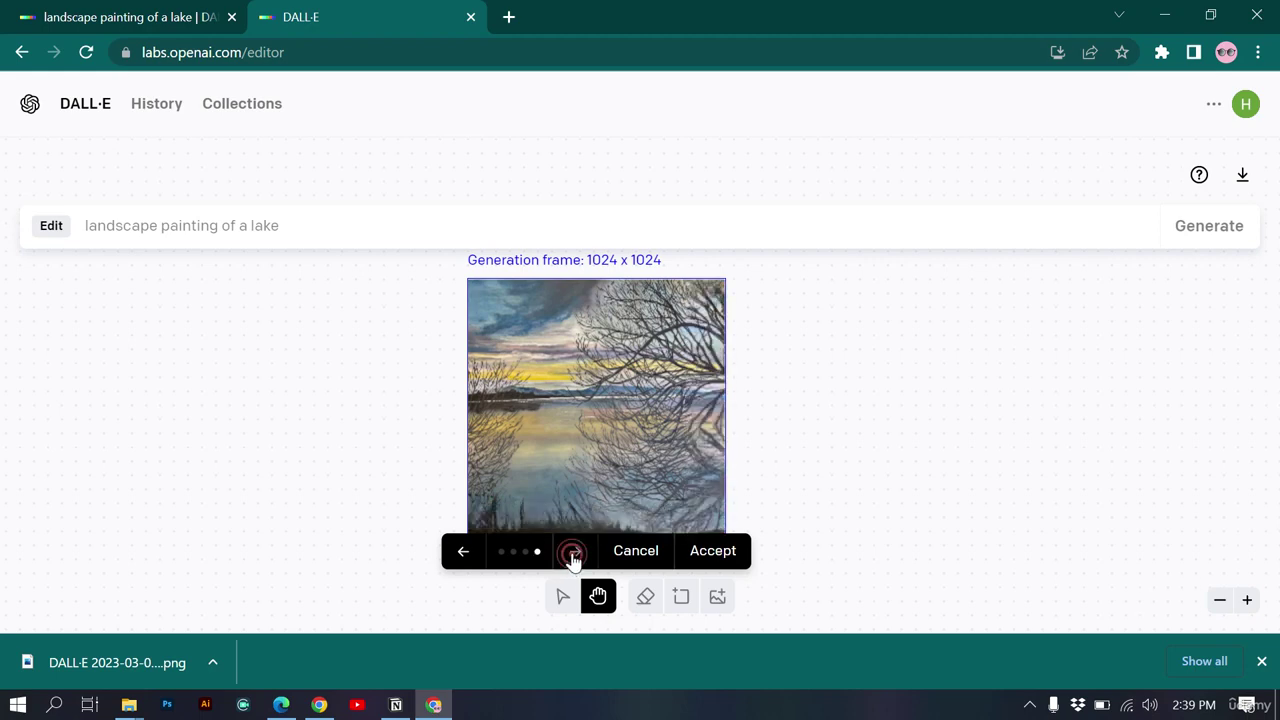
left_click(463, 563)
scroll(610, 390, "down", 1)
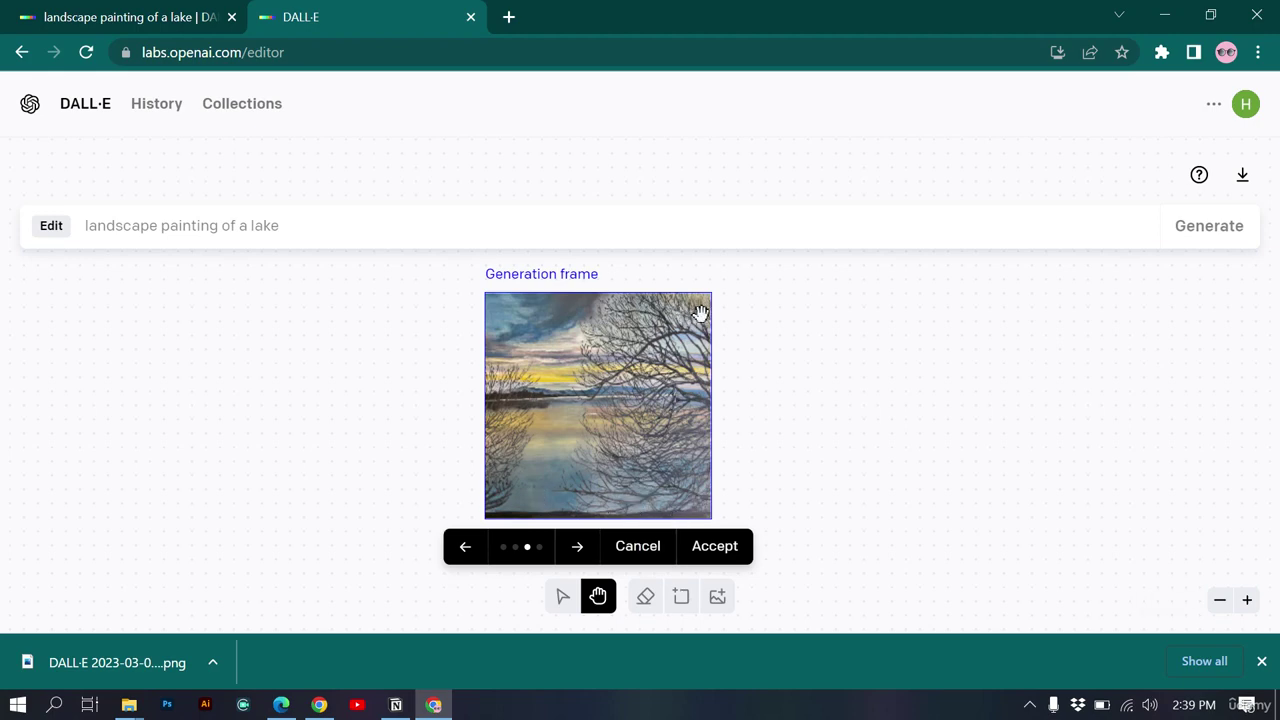
Step: Compare the third outpainting result with the erased-and-filled version, accept it on the canvas and download the image
key("alt+Left")
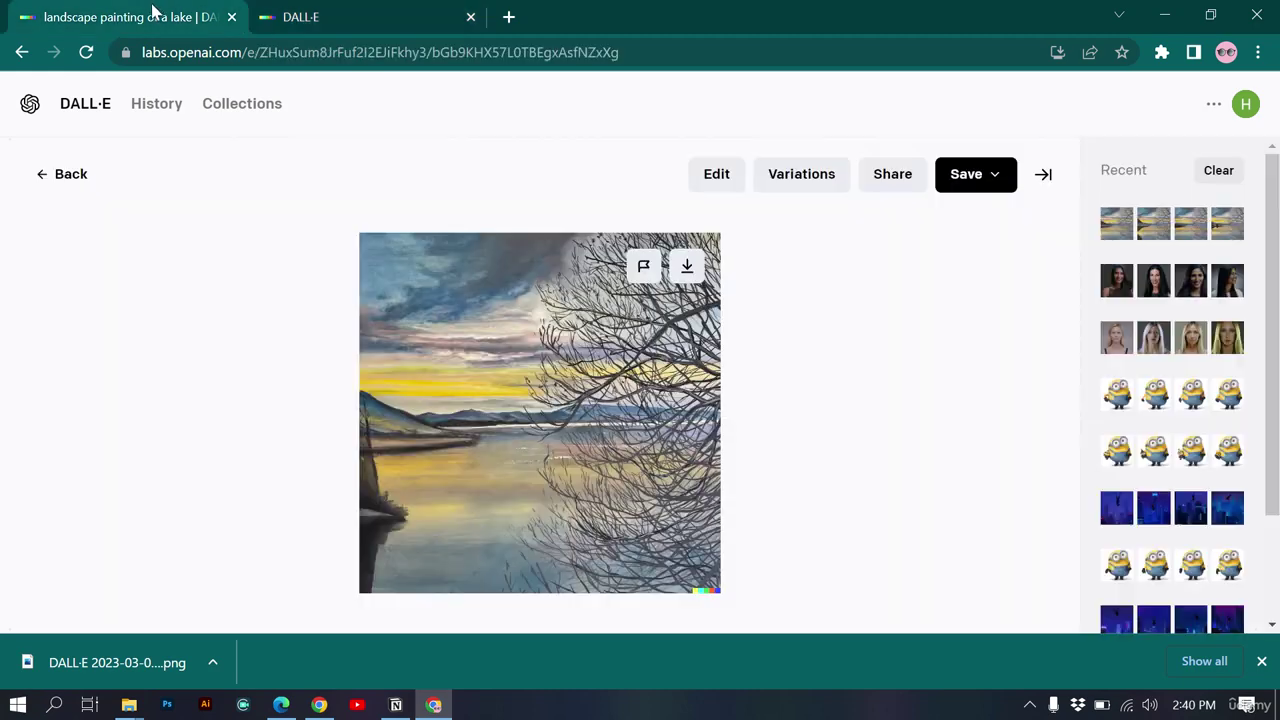
left_click(322, 15)
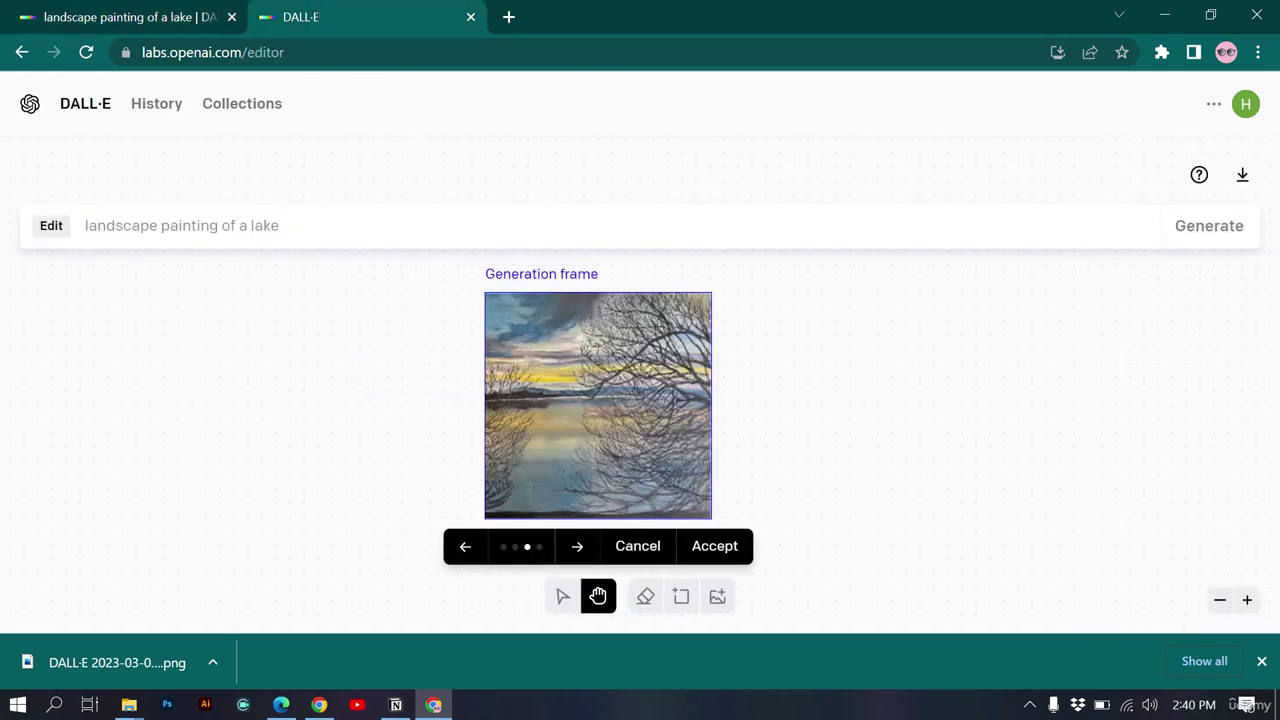
left_click(715, 546)
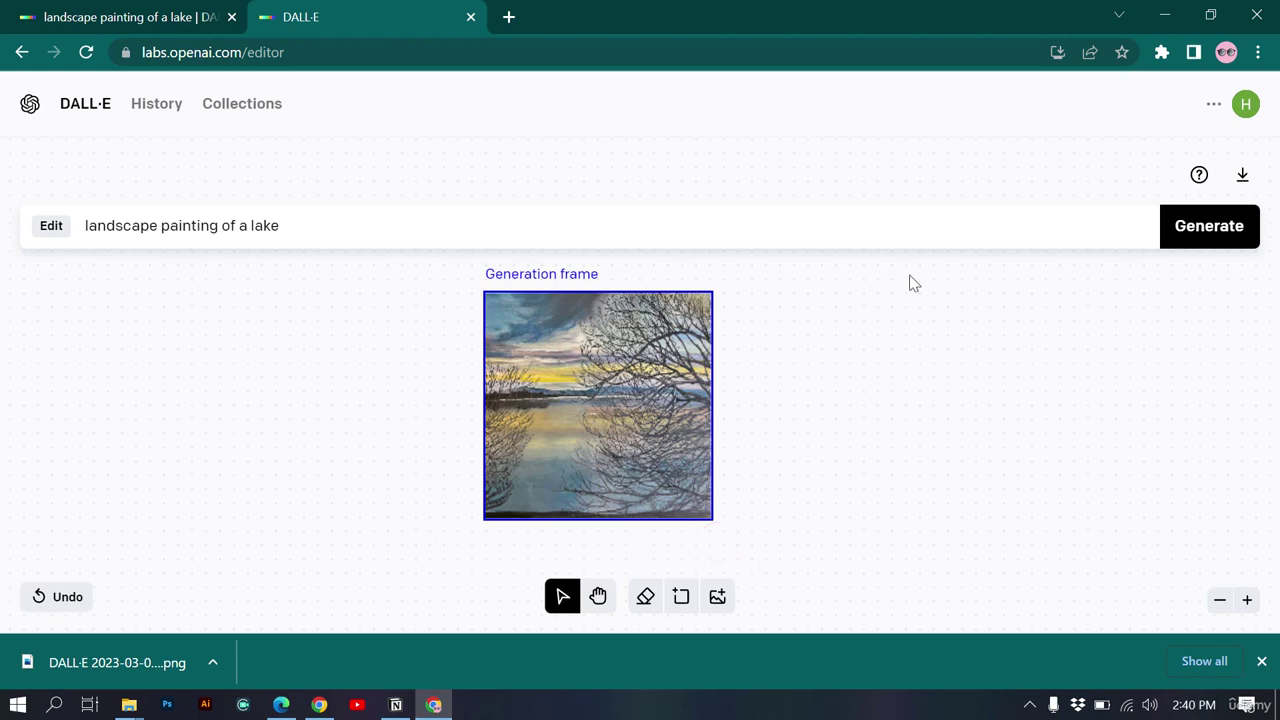
left_click(1250, 177)
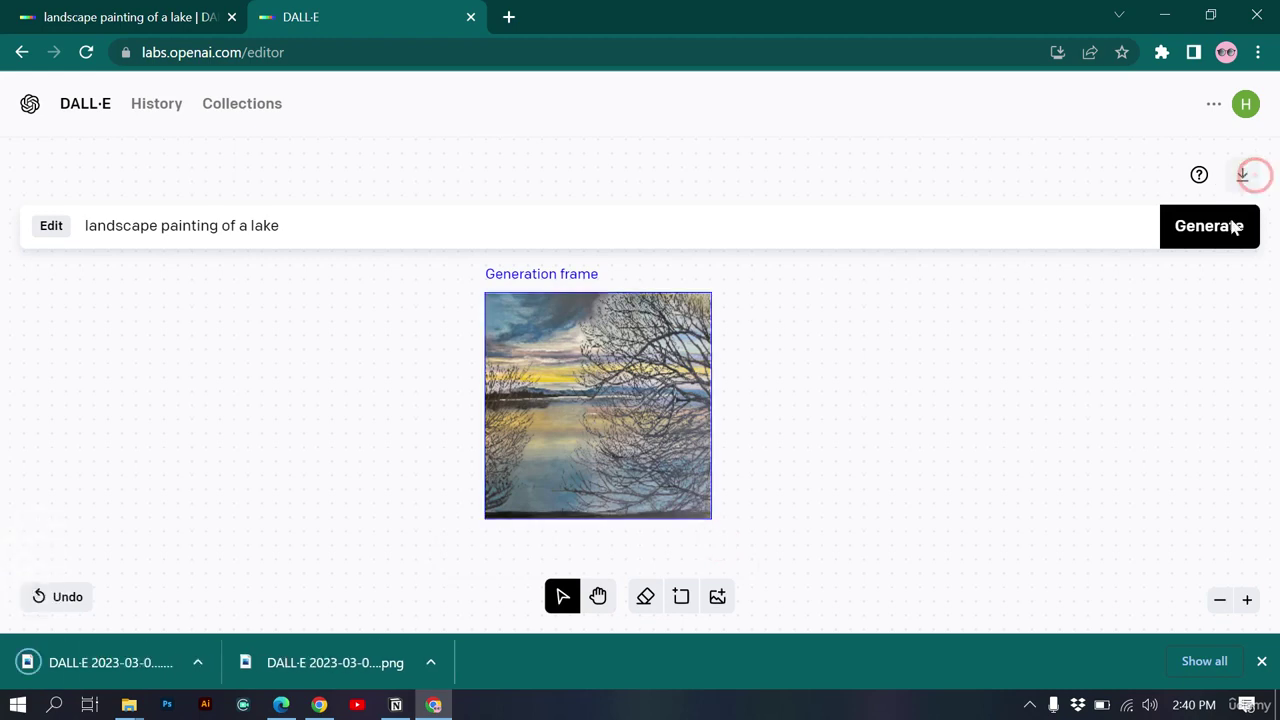
Step: View both downloaded lake paintings in the image viewer, first the edited one, then the outpainted one
left_click(368, 652)
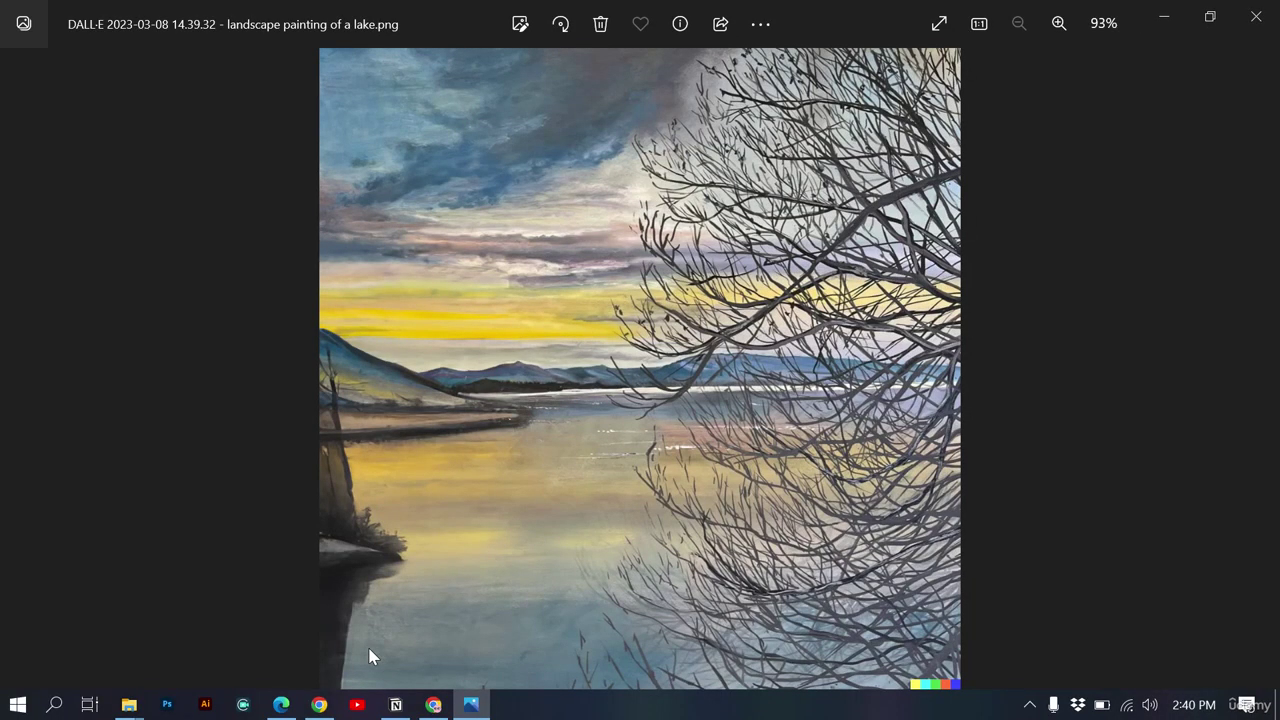
left_click(1256, 16)
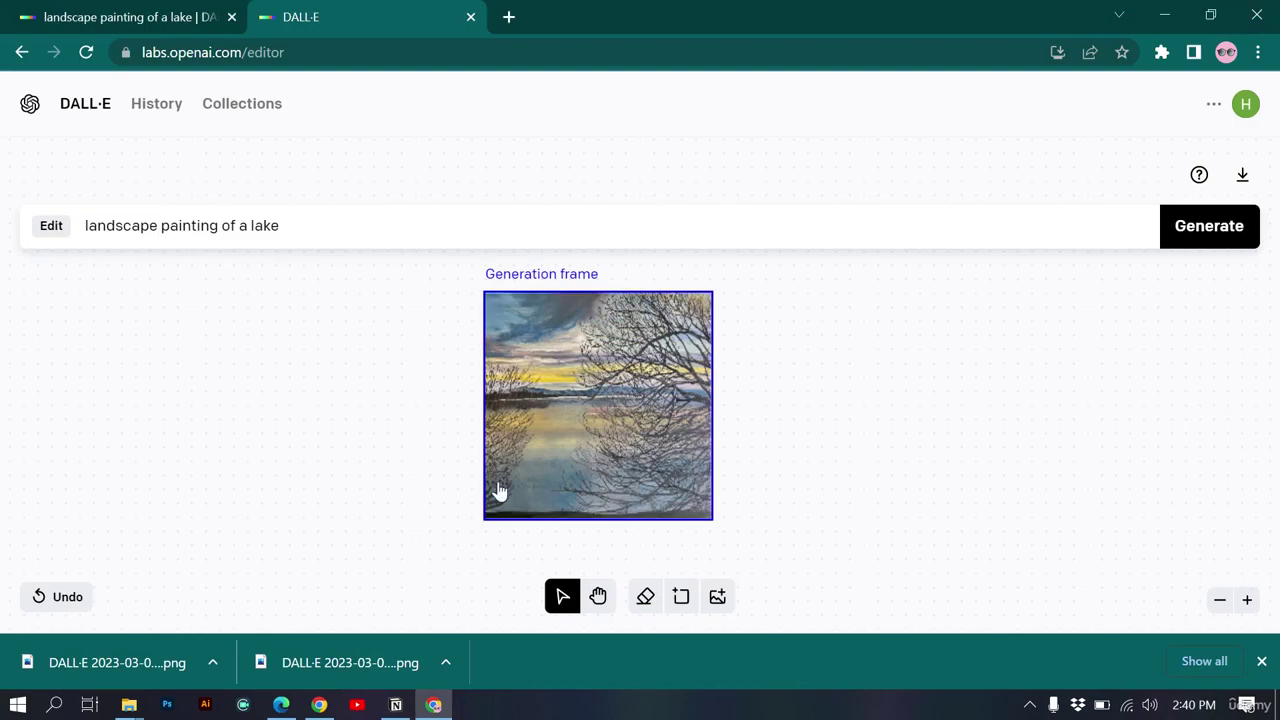
left_click(145, 655)
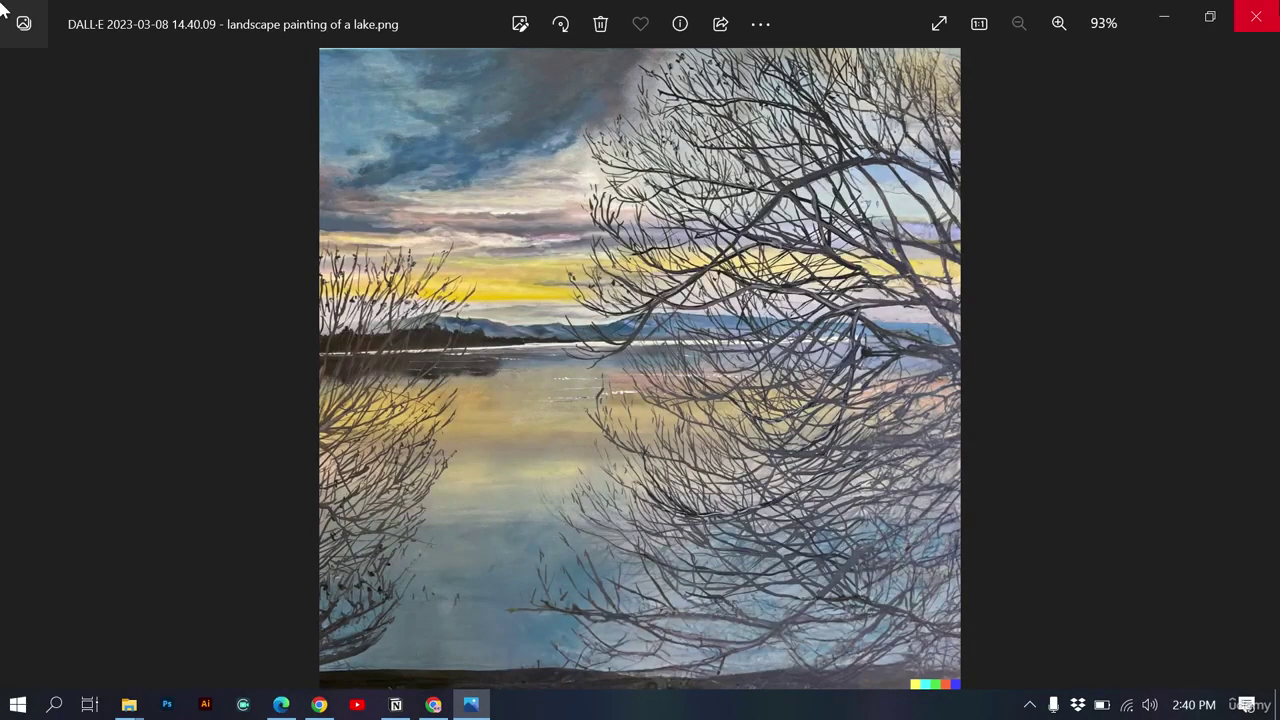
left_click(1274, 12)
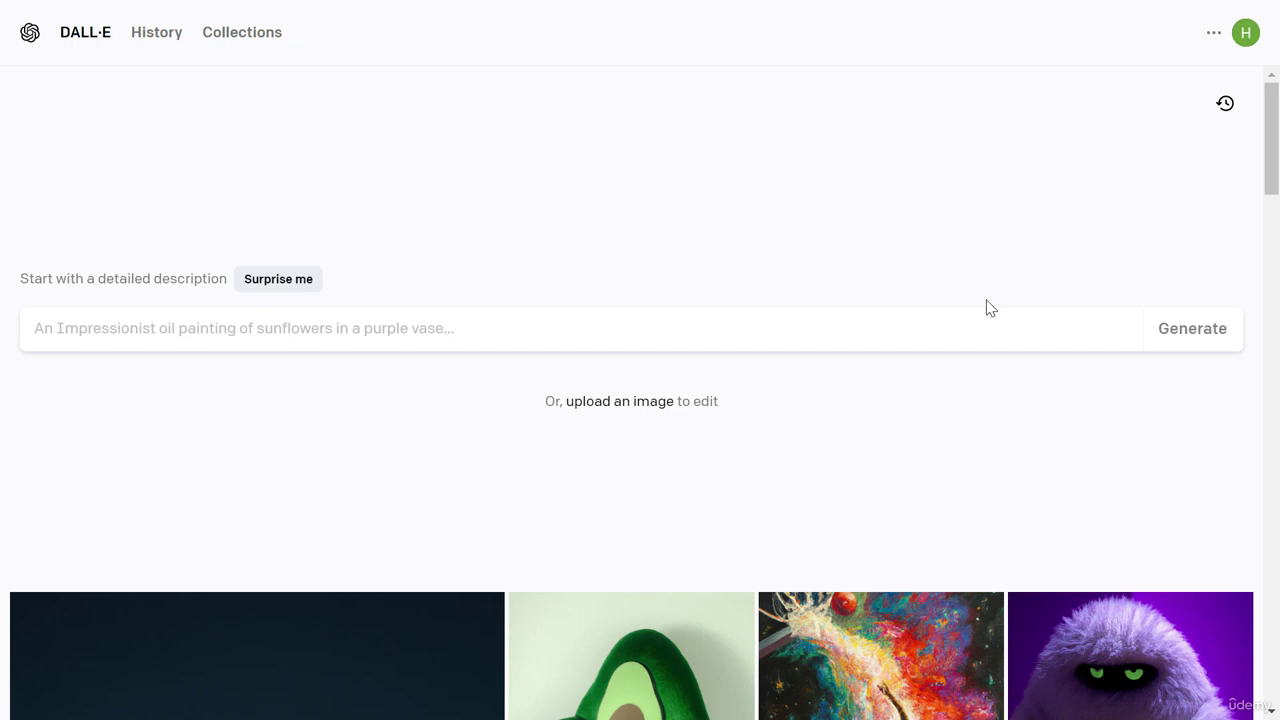
Step: Start a new image prompt on the DALL·E home page with "photo of a face"
left_click(414, 334)
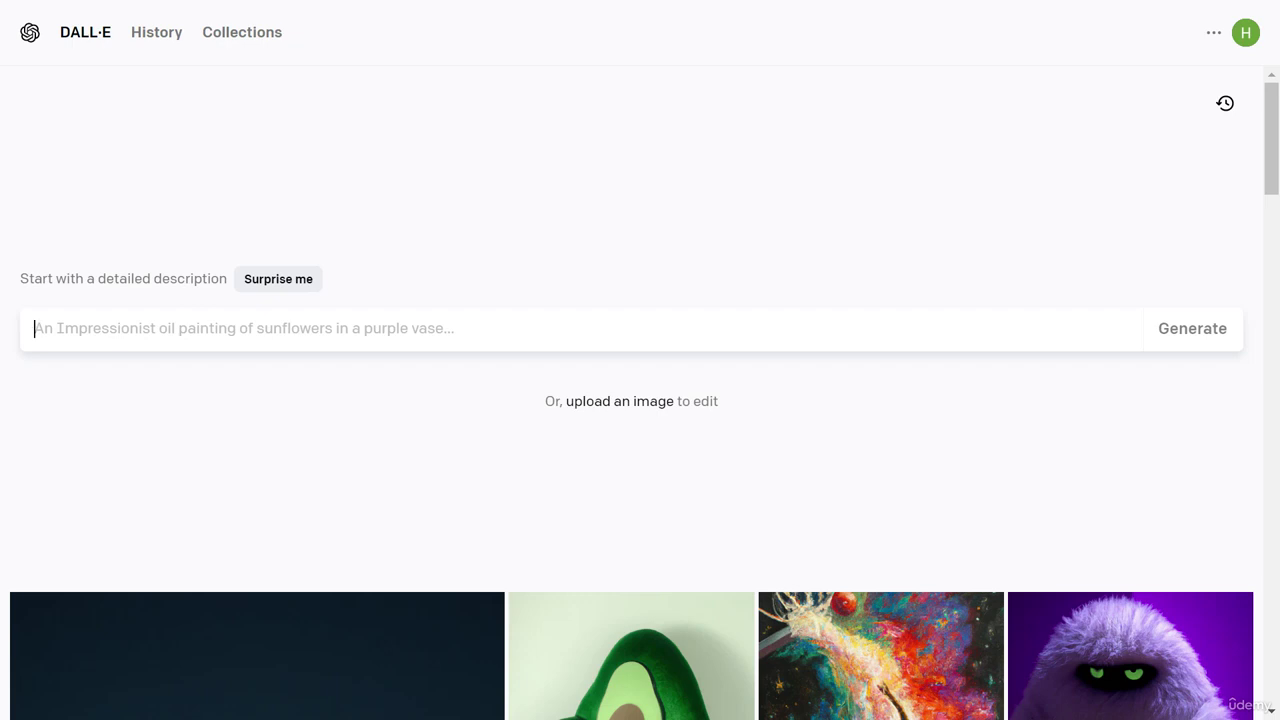
type("photo")
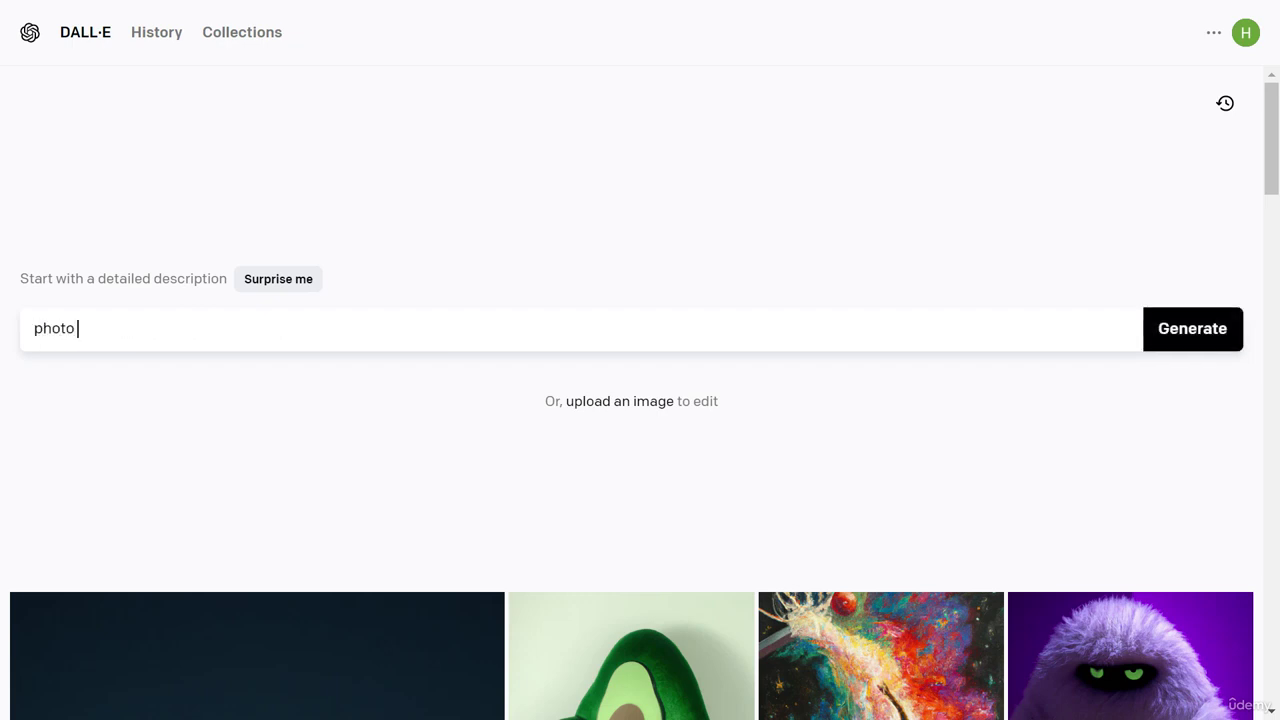
type(" of a face")
key("BackSpace")
key("BackSpace")
key("BackSpace")
key("BackSpace")
type("cloe")
key("BackSpace")
type("se up")
key("BackSpace")
key("BackSpace")
key("BackSpace")
type("up face")
key("Left")
key("Left")
key("Left")
key("Left")
key("BackSpace")
key("BackSpace")
key("BackSpace")
key("BackSpace")
key("BackSpace")
key("BackSpace")
key("BackSpace")
key("BackSpace")
Step: Extend the prompt to read "photo of a face of a female model"
left_click(415, 337)
type("femake")
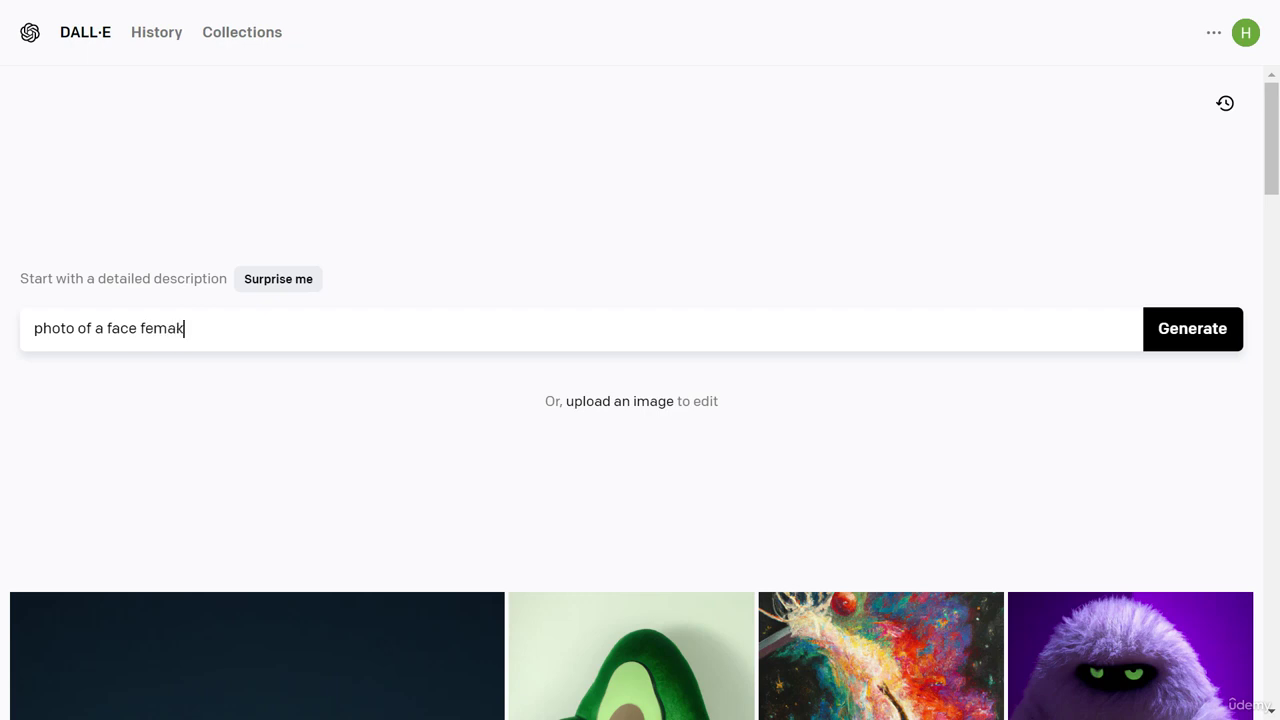
key("BackSpace")
key("BackSpace")
type("le model")
key("BackSpace")
key("Left")
key("Left")
key("Left")
key("Left")
key("Left")
key("Left")
key("Left")
key("Left")
key("Left")
key("Left")
type("of a")
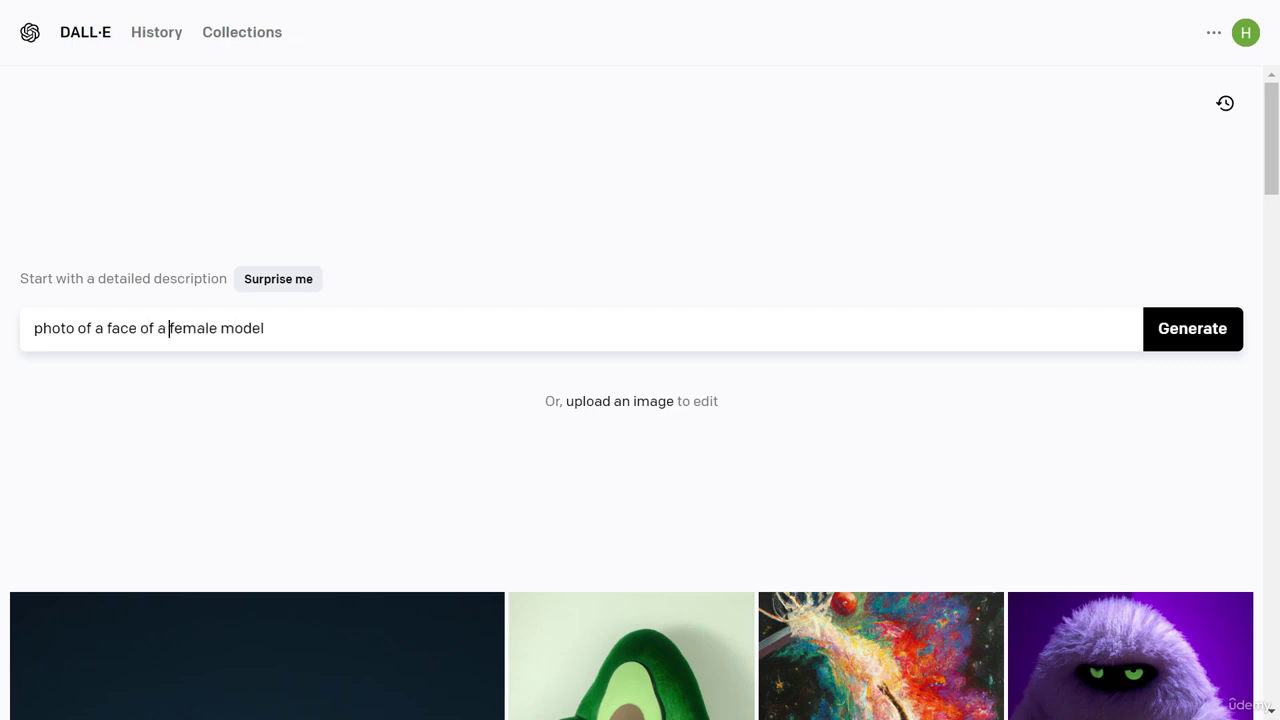
key("End")
left_click(415, 337)
key("BackSpace")
key("Left")
key("Left")
key("Left")
key("Left")
key("Left")
type("super")
key("End")
Step: Replace the ending after "female" in the prompt with "netflix series model"
left_click(414, 337)
left_click_drag(397, 337, 220, 330)
type("netflix series model")
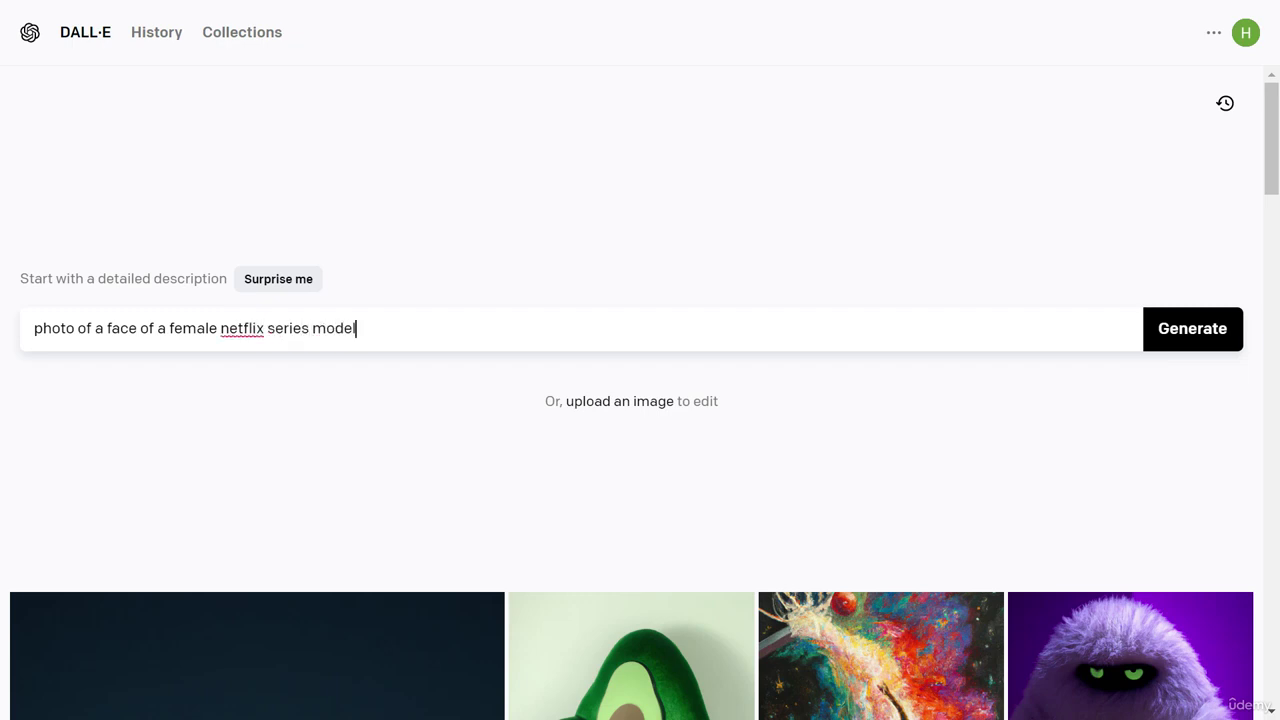
Step: Append ", neutral expression face," to the prompt
type(",")
type("neutrial")
key("BackSpace")
key("BackSpace")
key("BackSpace")
key("BackSpace")
type("ral expr")
key("BackSpace")
key("BackSpace")
type("pression fac")
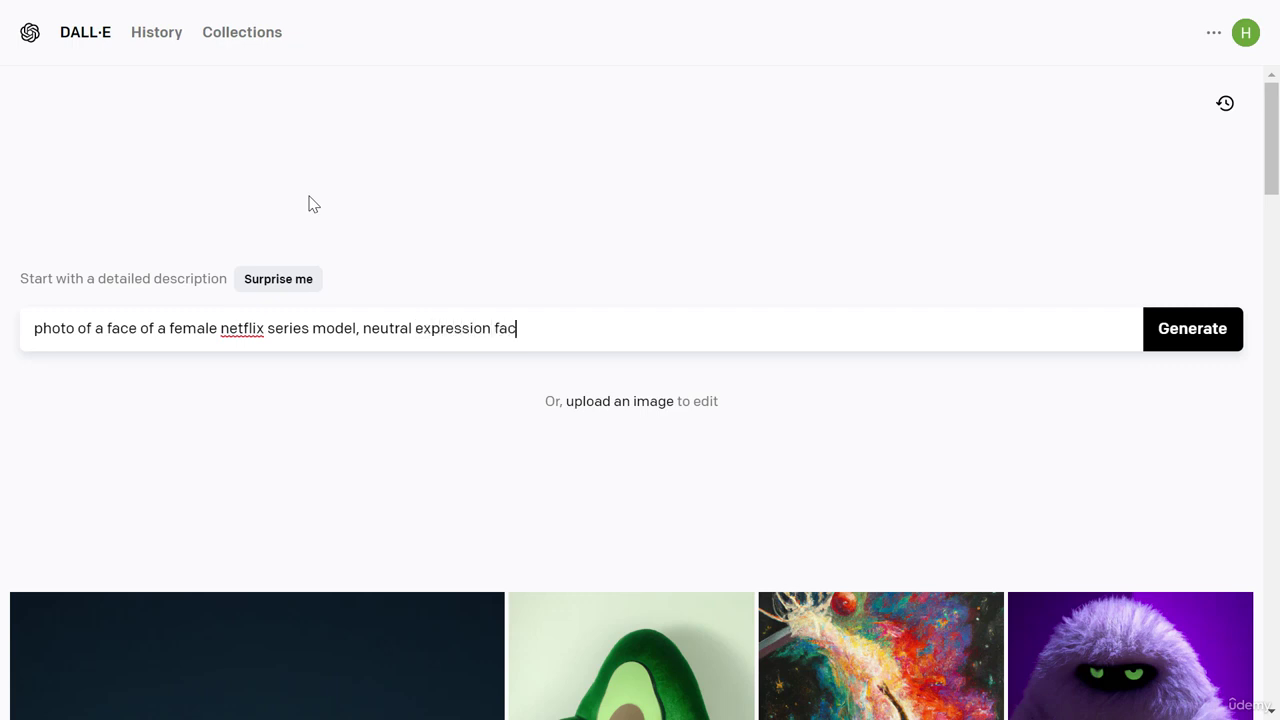
type("e,")
Step: Append "short blonde hair, symmetric face," to the prompt, correcting the misspelled words
type("kin")
key("BackSpace")
key("BackSpace")
key("BackSpace")
type("short blodes")
key("BackSpace")
key("BackSpace")
type("ne h")
key("BackSpace")
key("BackSpace")
key("BackSpace")
key("BackSpace")
type("n")
key("BackSpace")
key("BackSpace")
type("ndle hain")
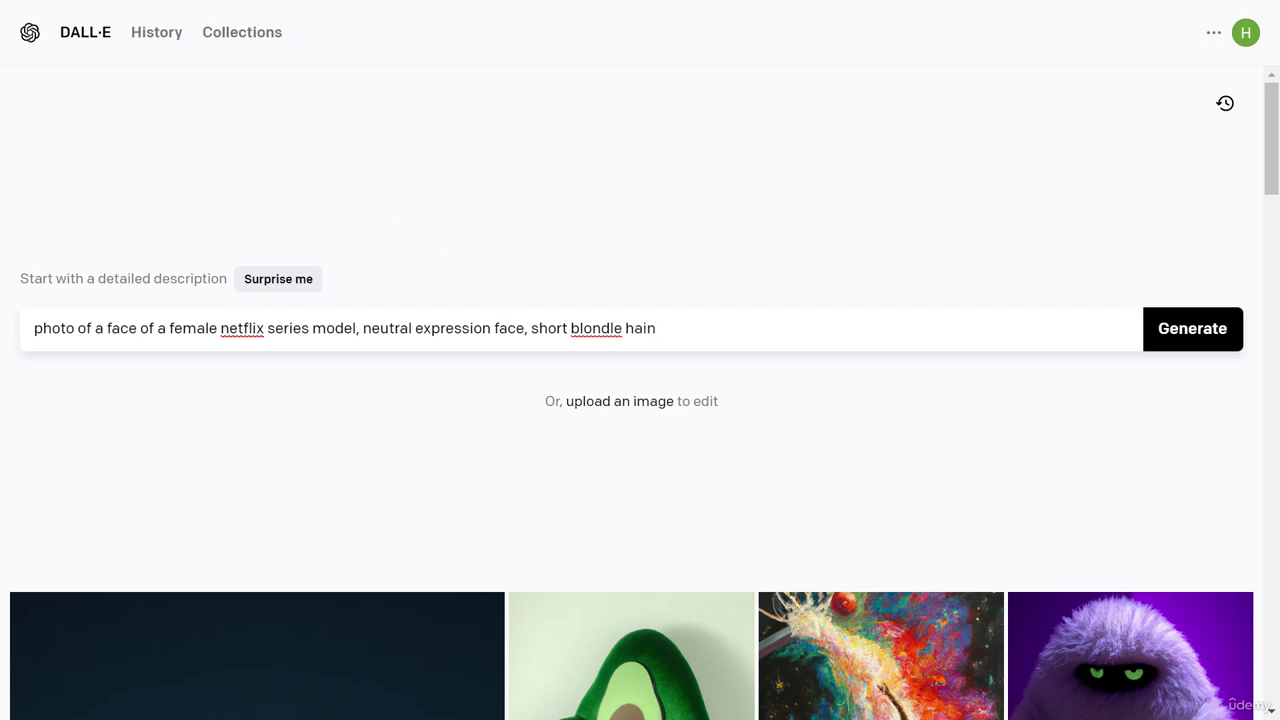
right_click(594, 331)
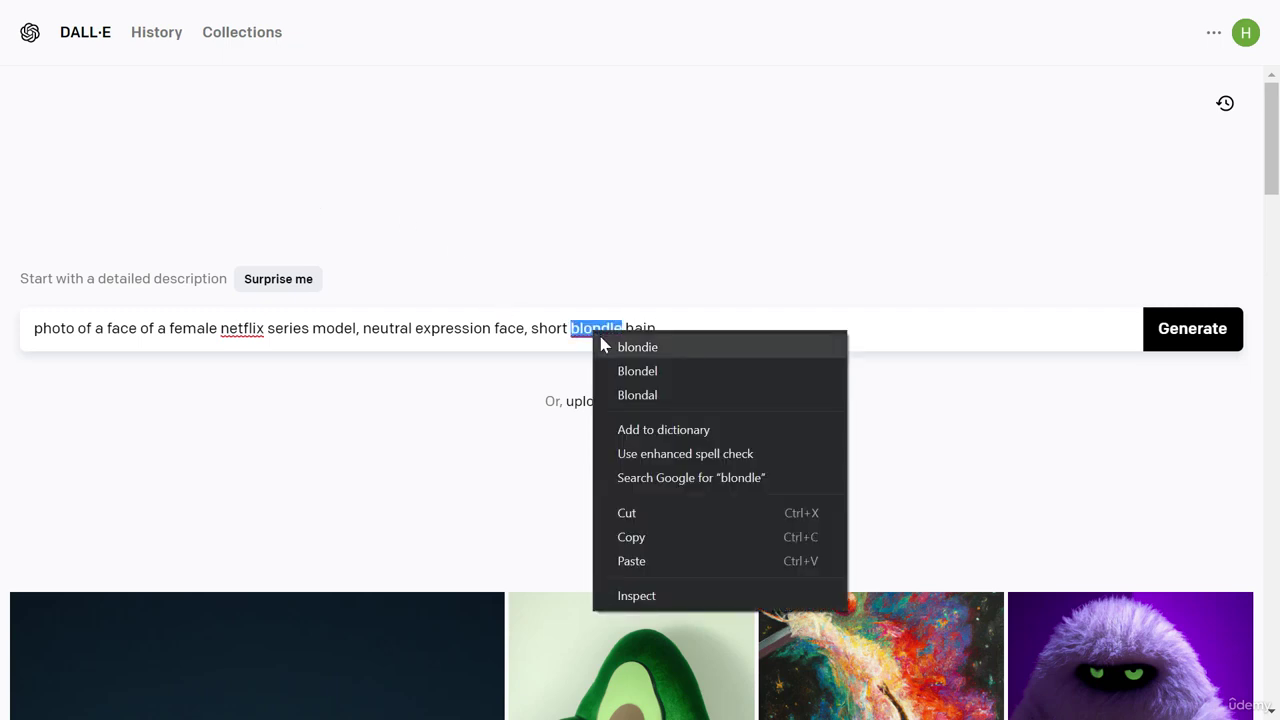
left_click(614, 328)
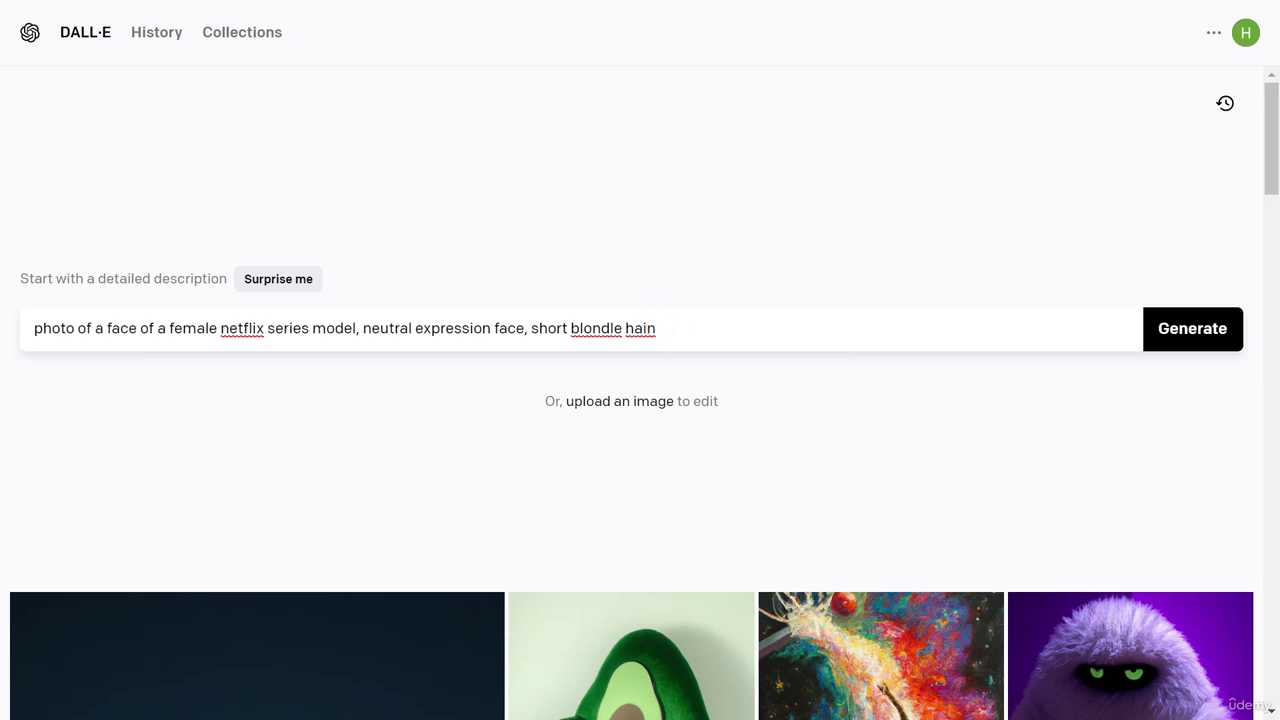
left_click(612, 328)
key("BackSpace")
left_click(659, 329)
key("BackSpace")
type("r, symmetric face,")
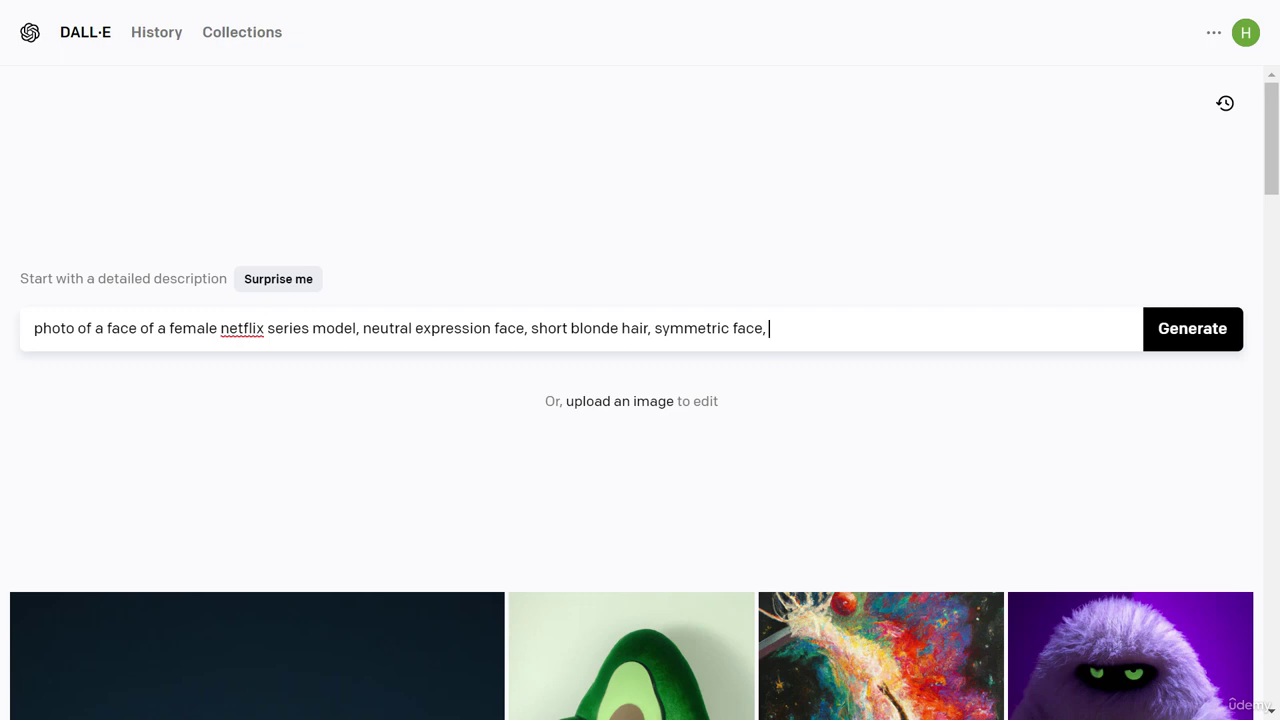
Step: Append "facing towards camera, front facing, outdoor lighting," to the prompt
type("facing towards camera,")
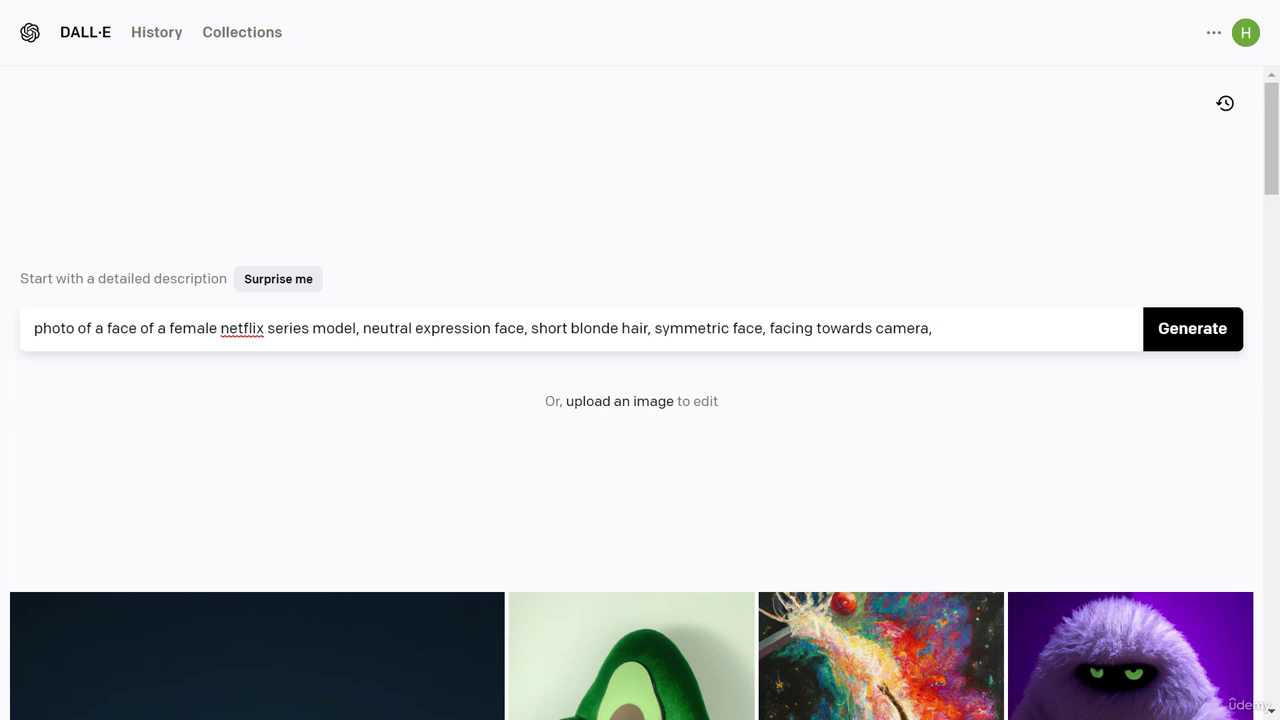
type("front facing, outdoo")
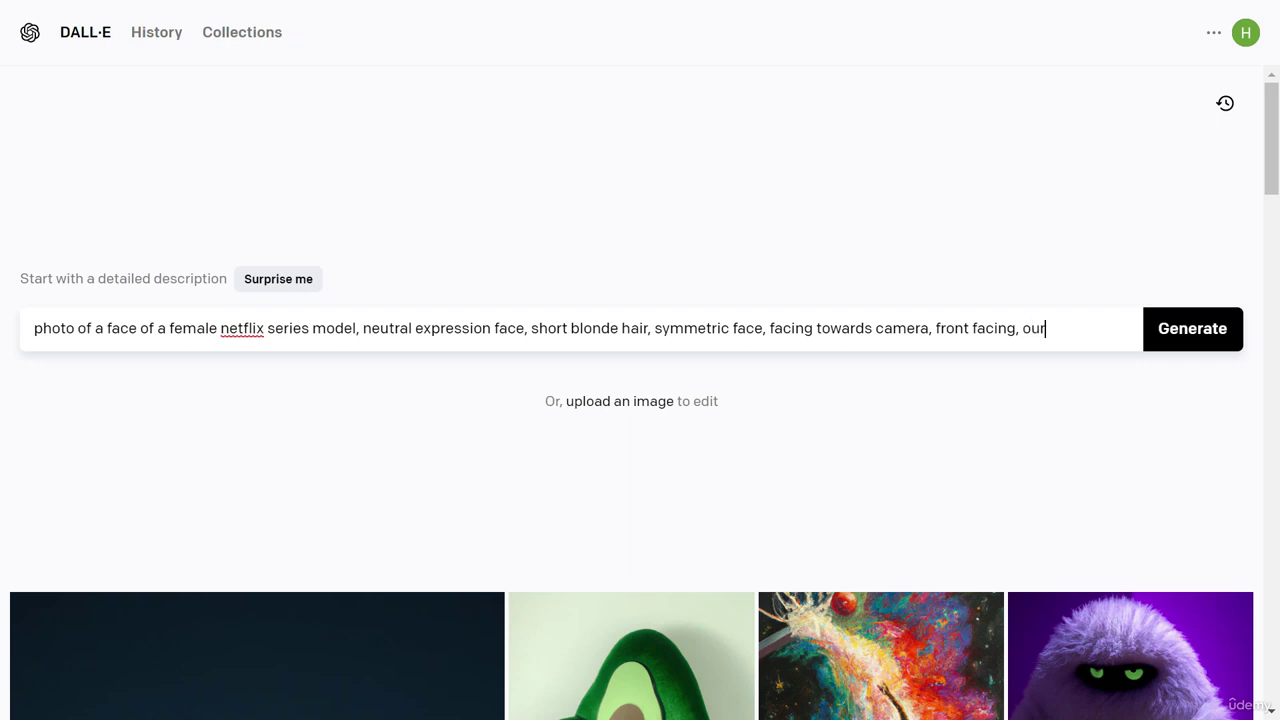
type("r lighting,")
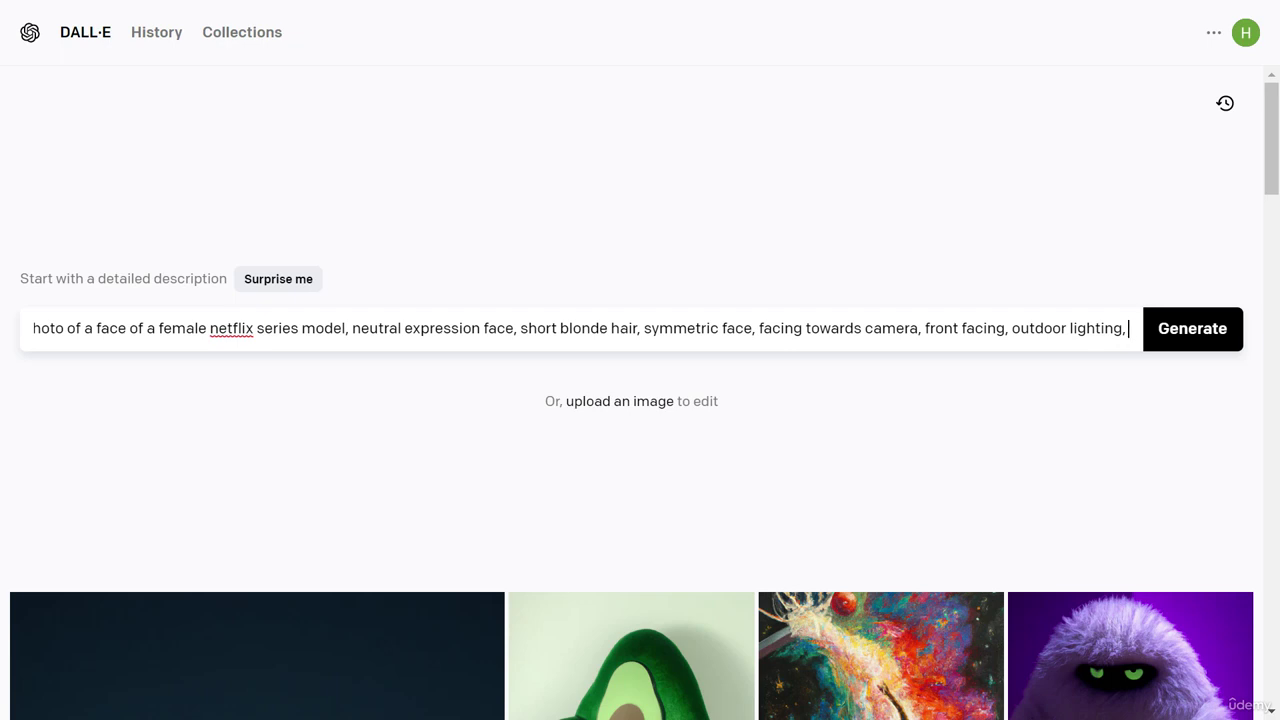
Step: Append "documentary style" to the prompt, correcting the misspelled word
type("docum")
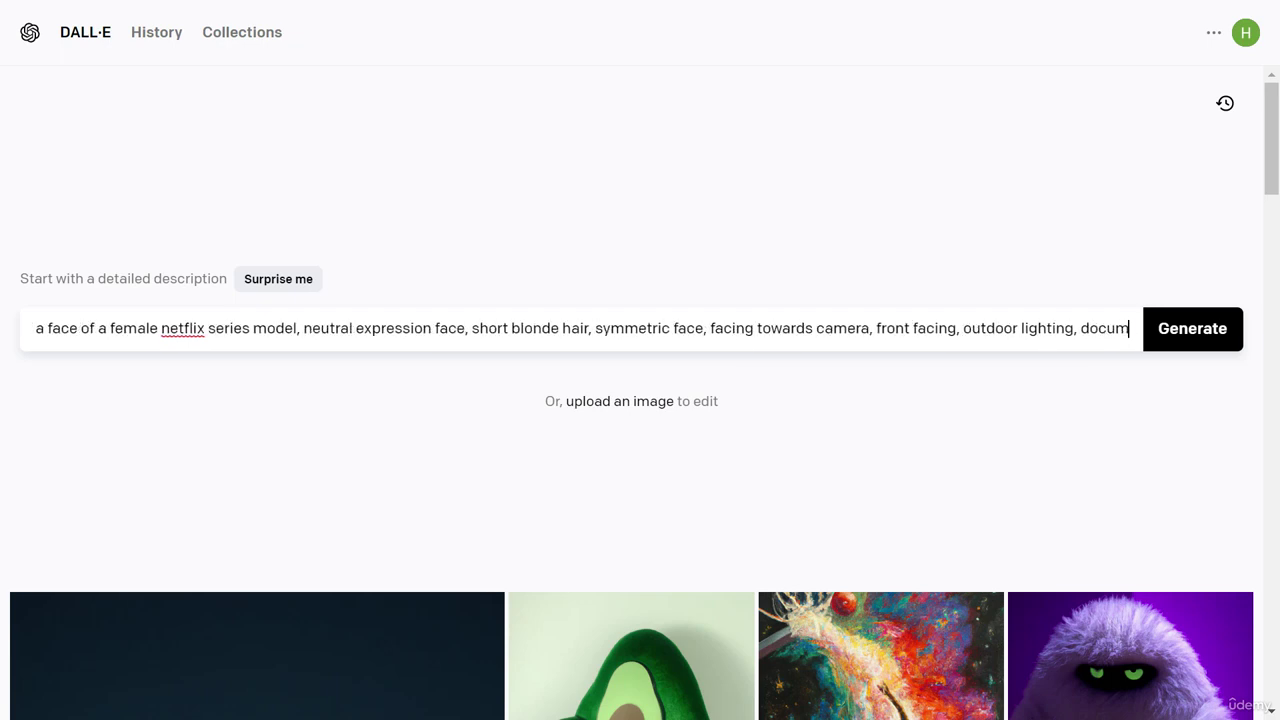
type("entry s")
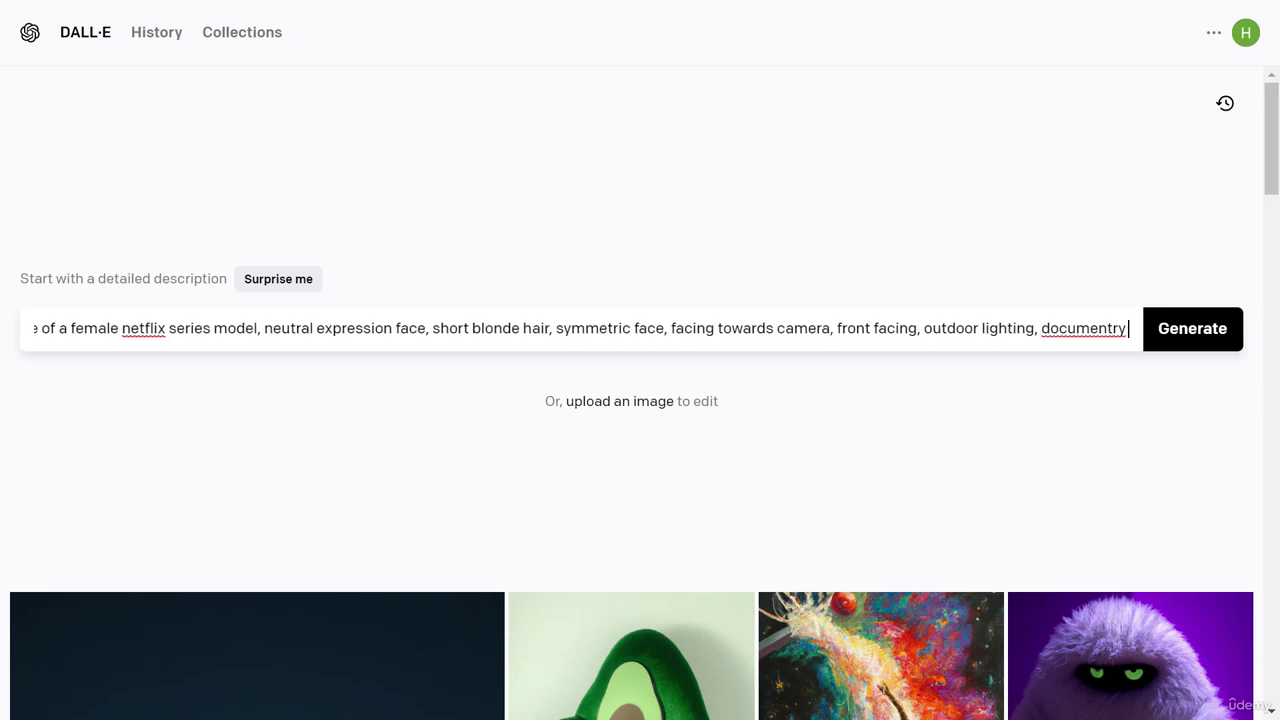
right_click(1068, 329)
left_click(1074, 337)
type("style")
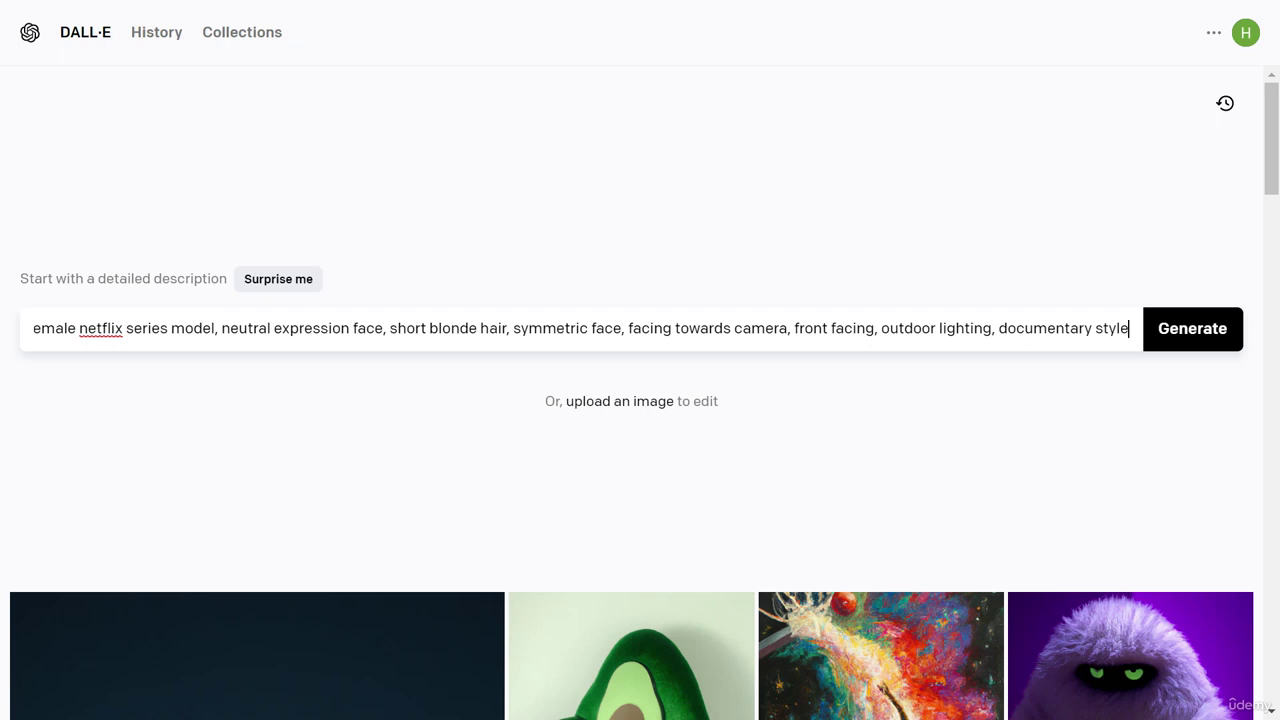
Step: Append ", professional photography, 8k UHD" to the prompt
type(", ")
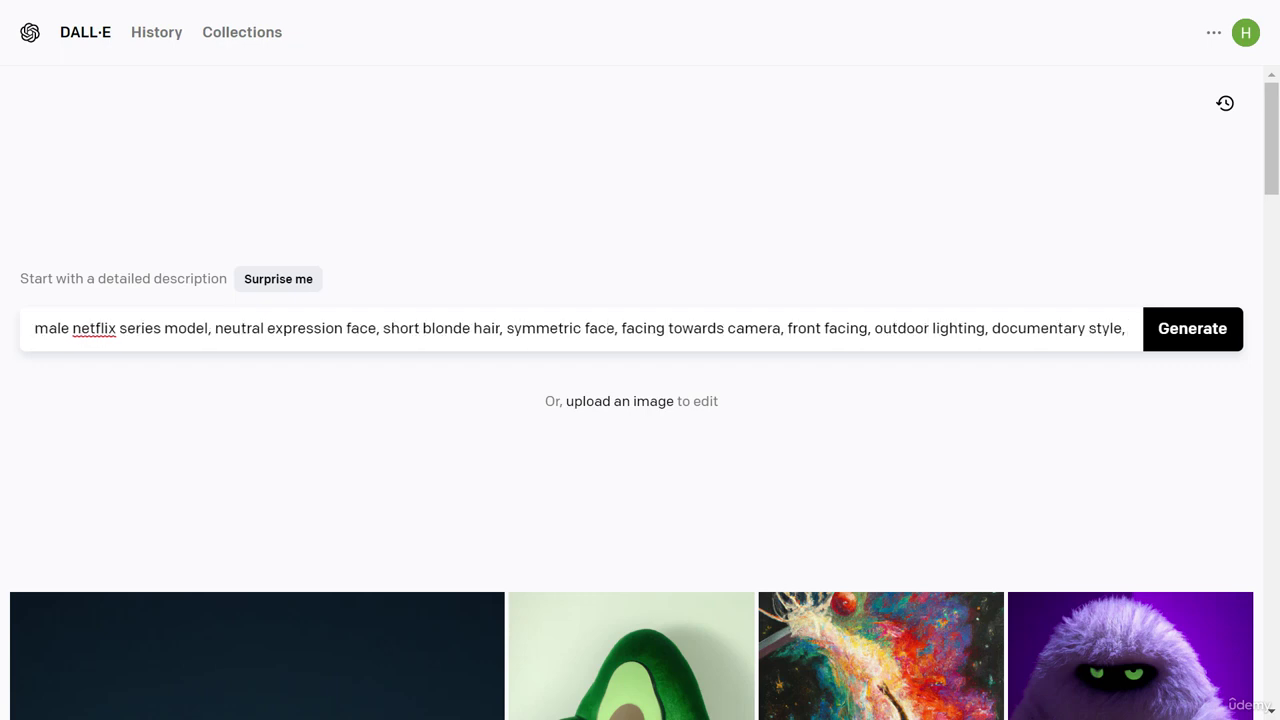
type("pr")
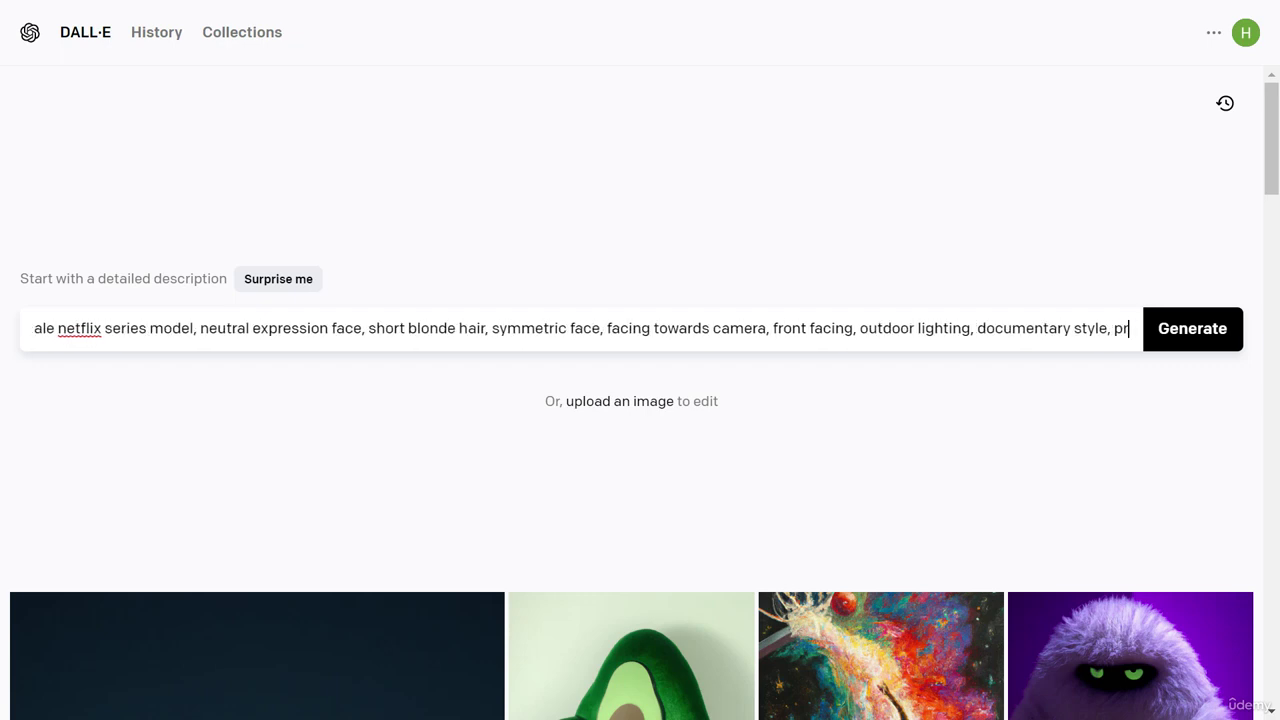
type("ofession")
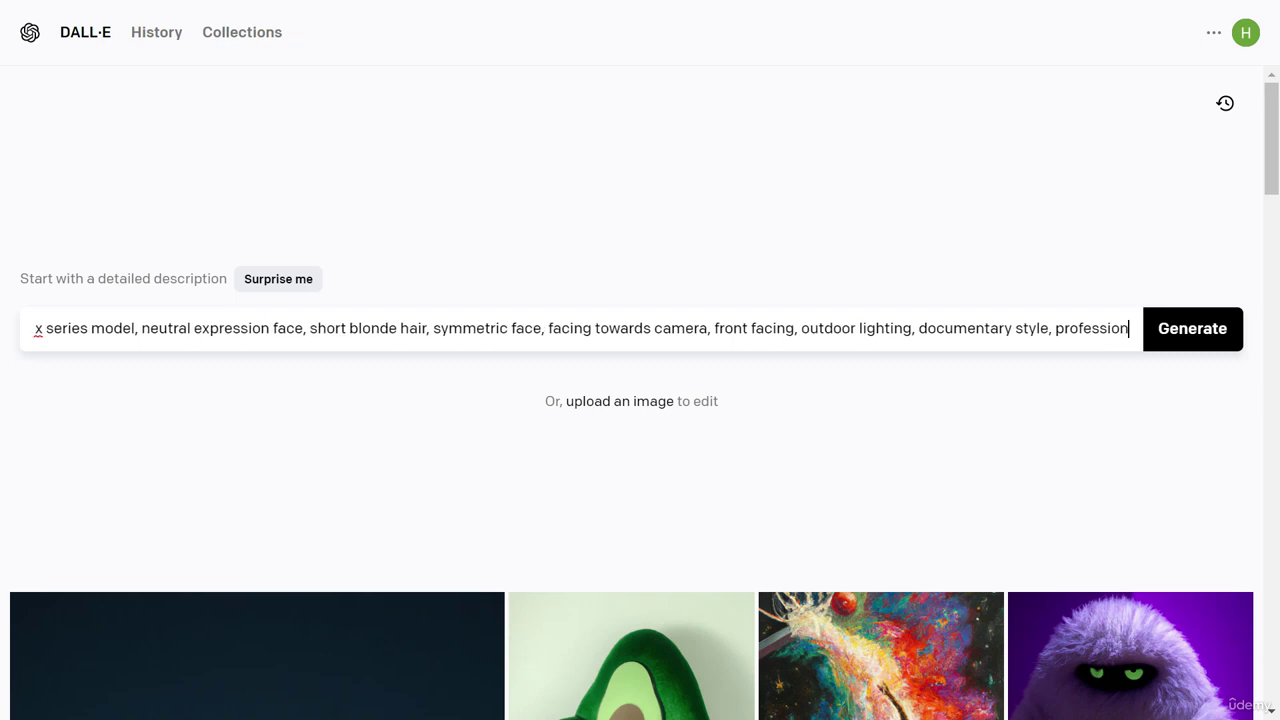
type("al ph")
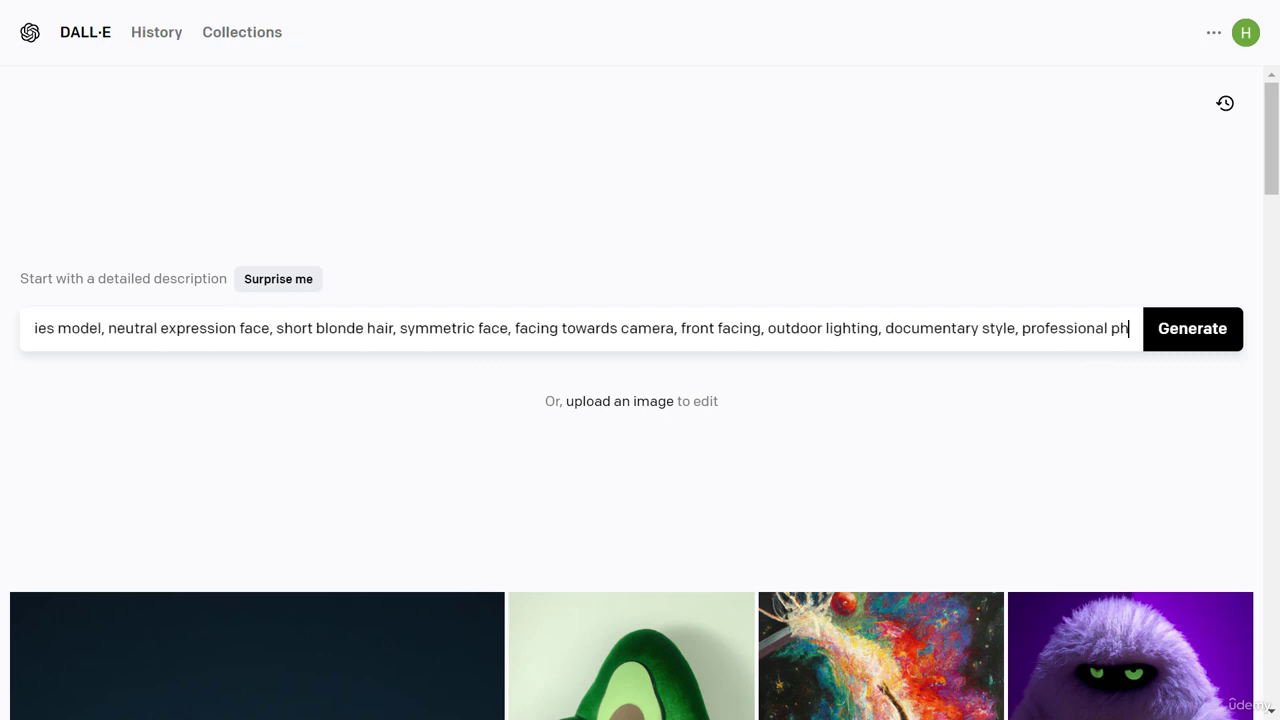
type("otography,")
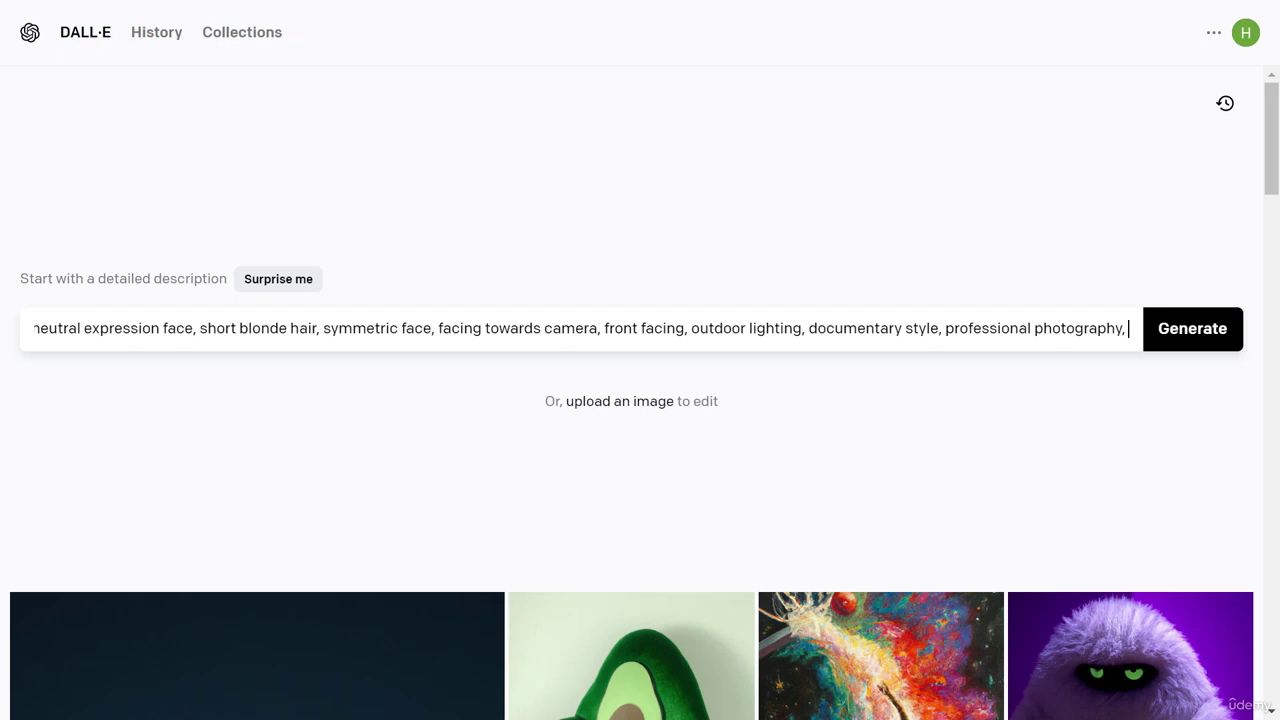
type("8k")
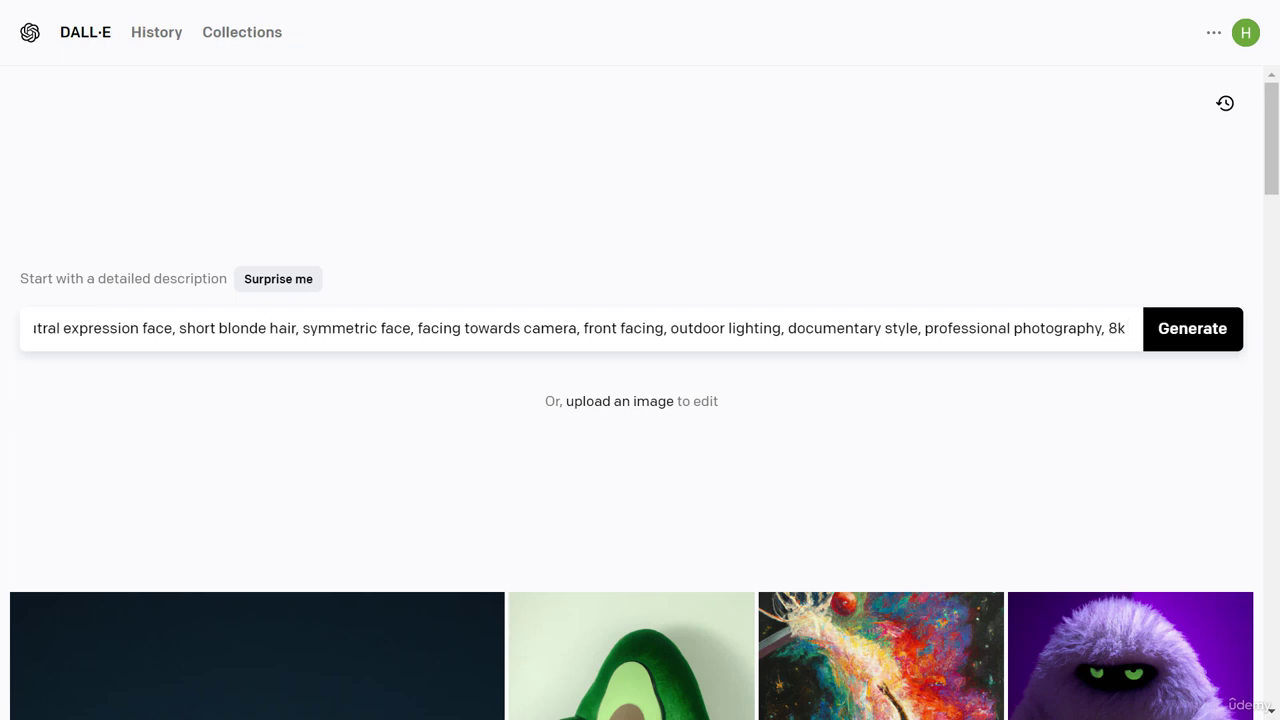
type(" UHD")
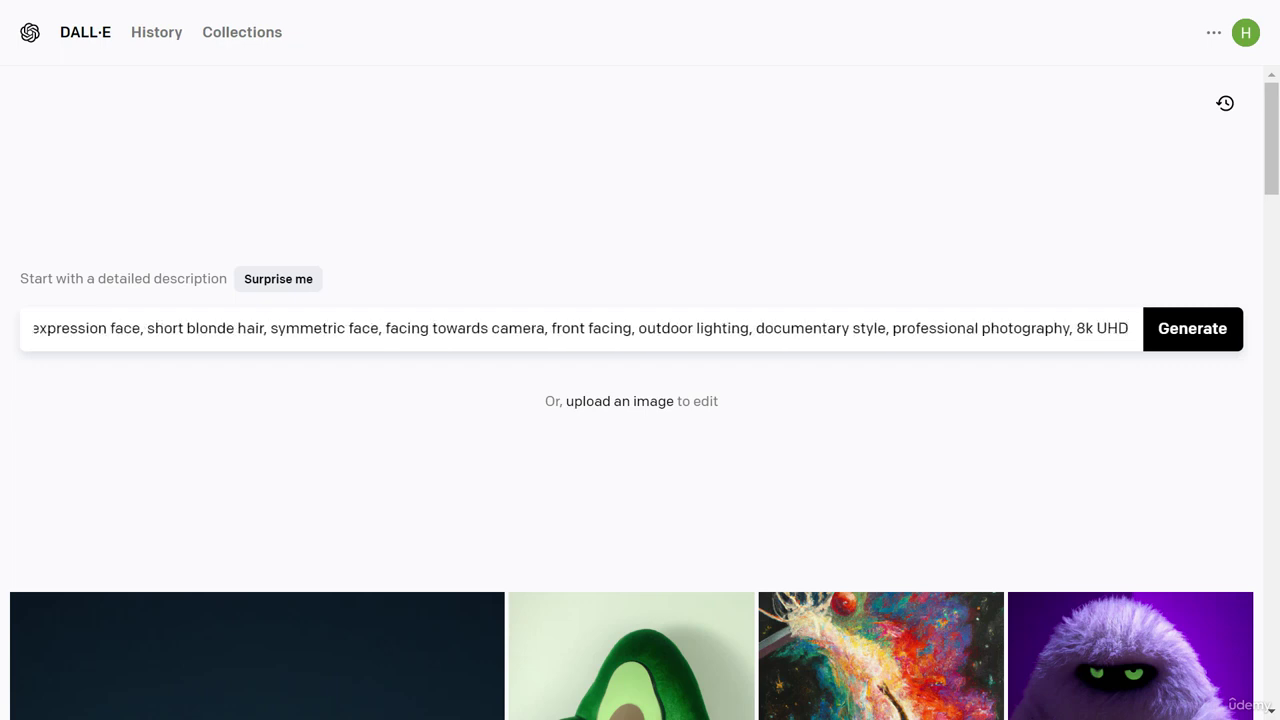
Step: Review the whole prompt back to its start and generate the face images from it
key("ctrl+Left")
key("ctrl+Left")
key("ctrl+Left")
key("ctrl+Left")
key("ctrl+Left")
key("ctrl+Left")
key("ctrl+Left")
key("ctrl+Left")
key("ctrl+Left")
key("ctrl+Left")
key("ctrl+Left")
key("ctrl+Left")
key("ctrl+Left")
key("ctrl+Left")
key("ctrl+Left")
key("ctrl+Left")
key("ctrl+Left")
key("ctrl+Left")
key("ctrl+Left")
key("ctrl+Left")
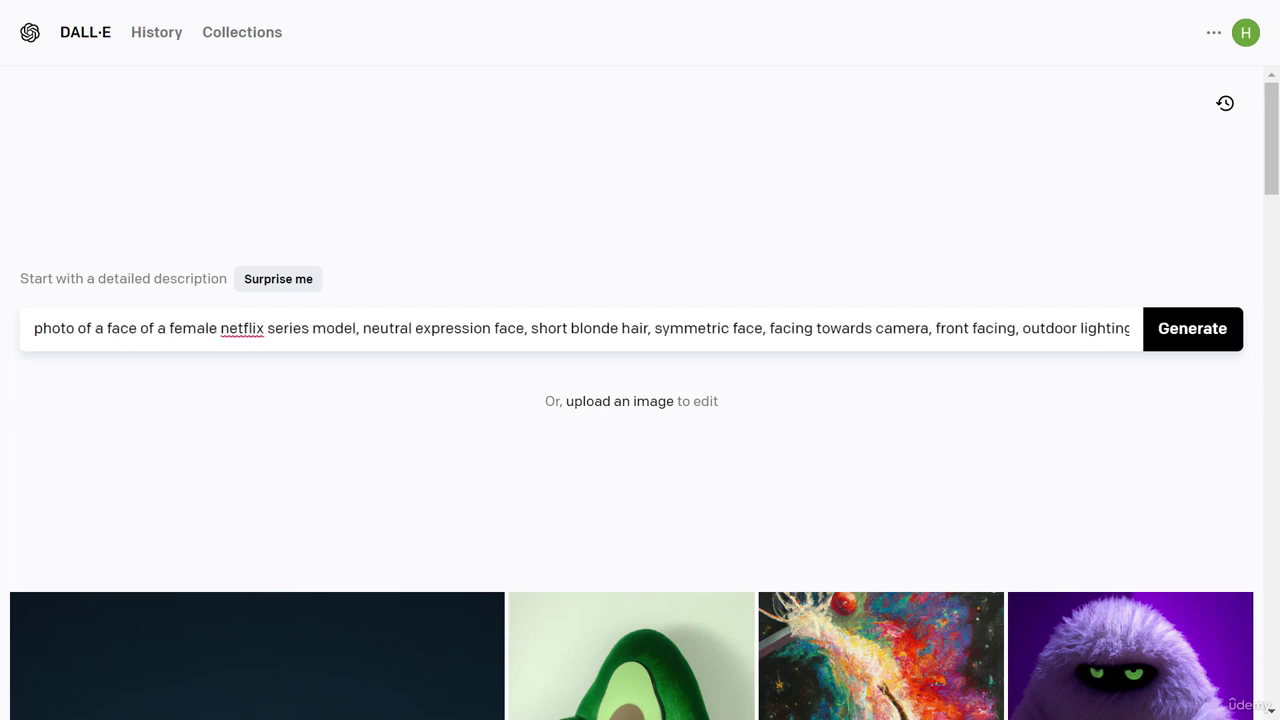
left_click(1118, 328)
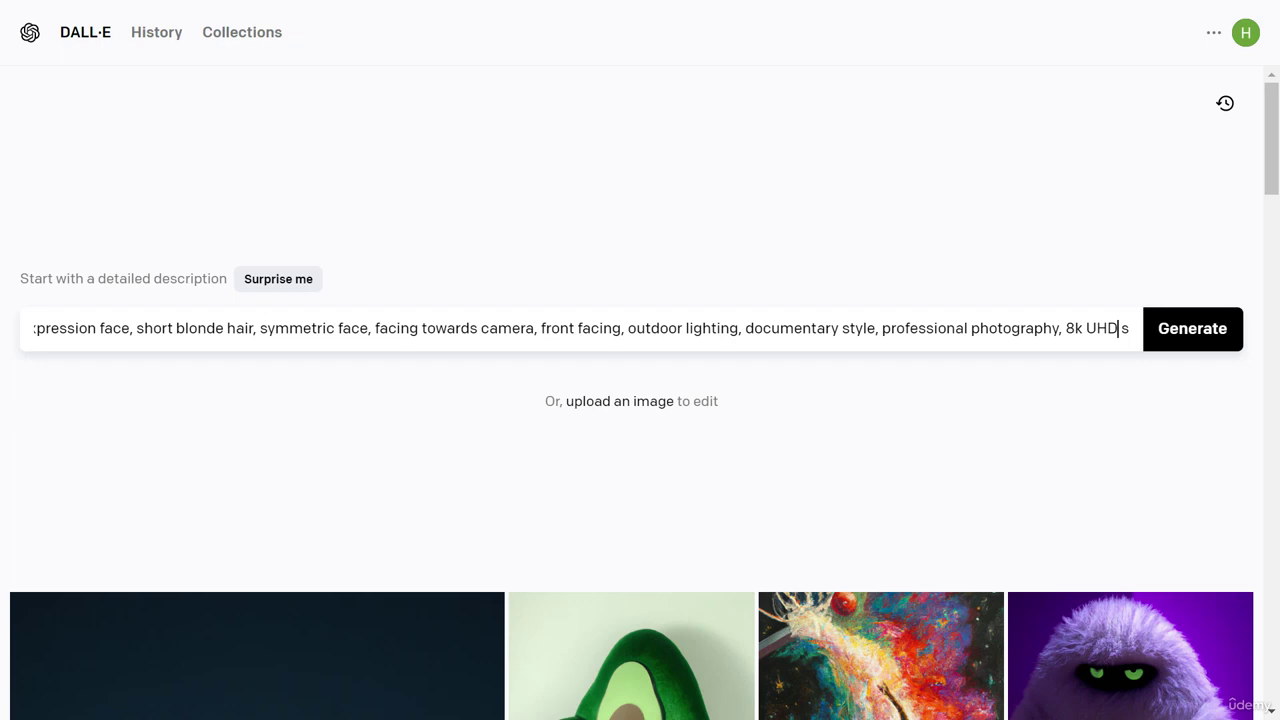
left_click(1200, 348)
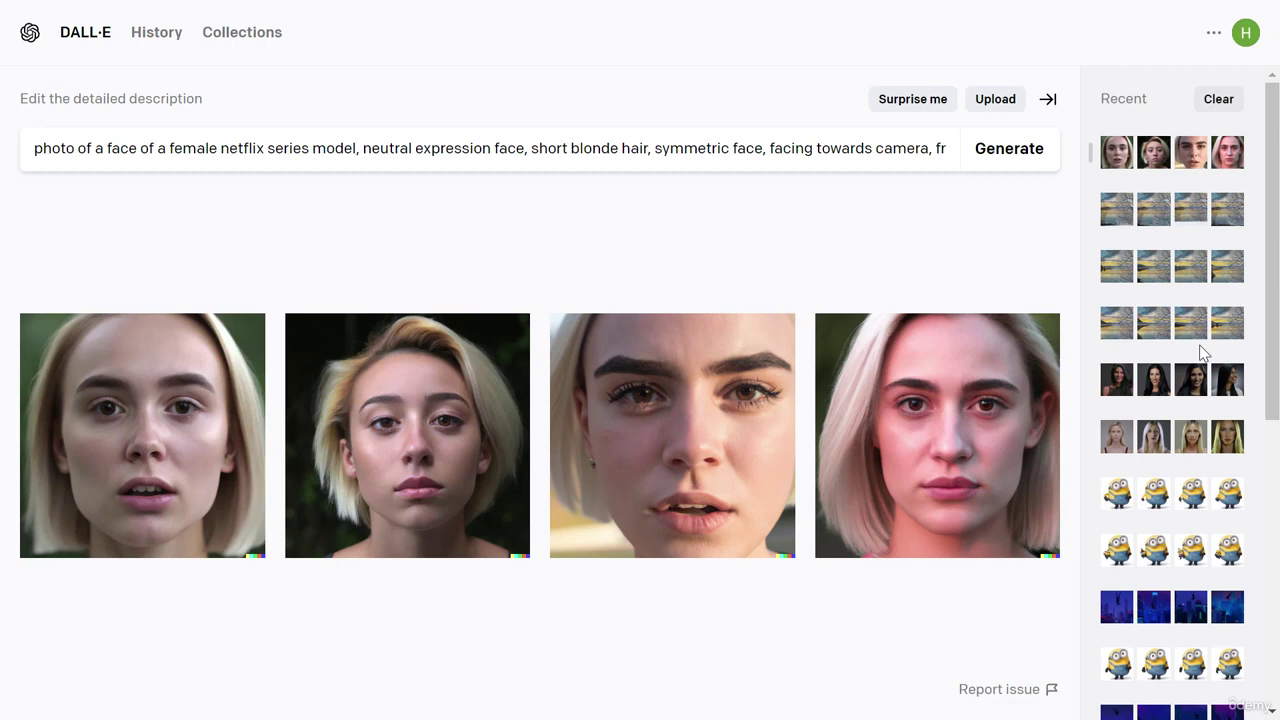
Step: Examine the first and fourth generated portraits enlarged, and check the full prompt text above the results
left_click(158, 420)
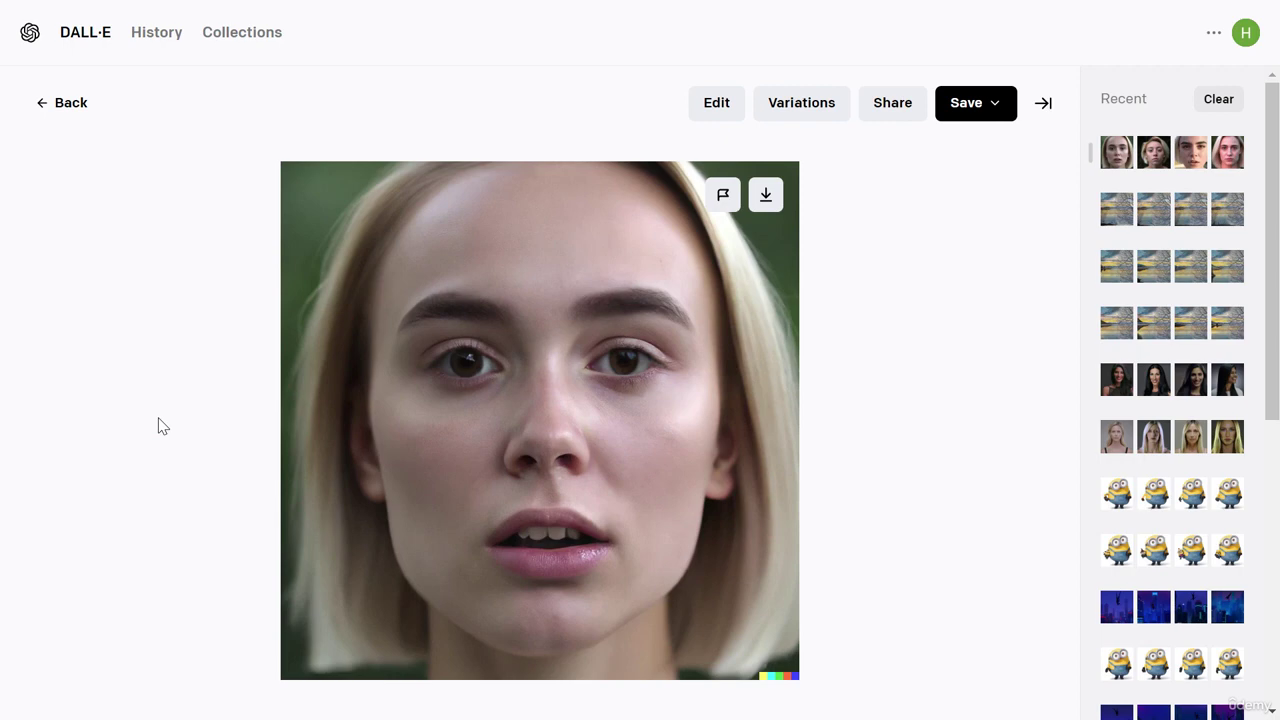
left_click(32, 110)
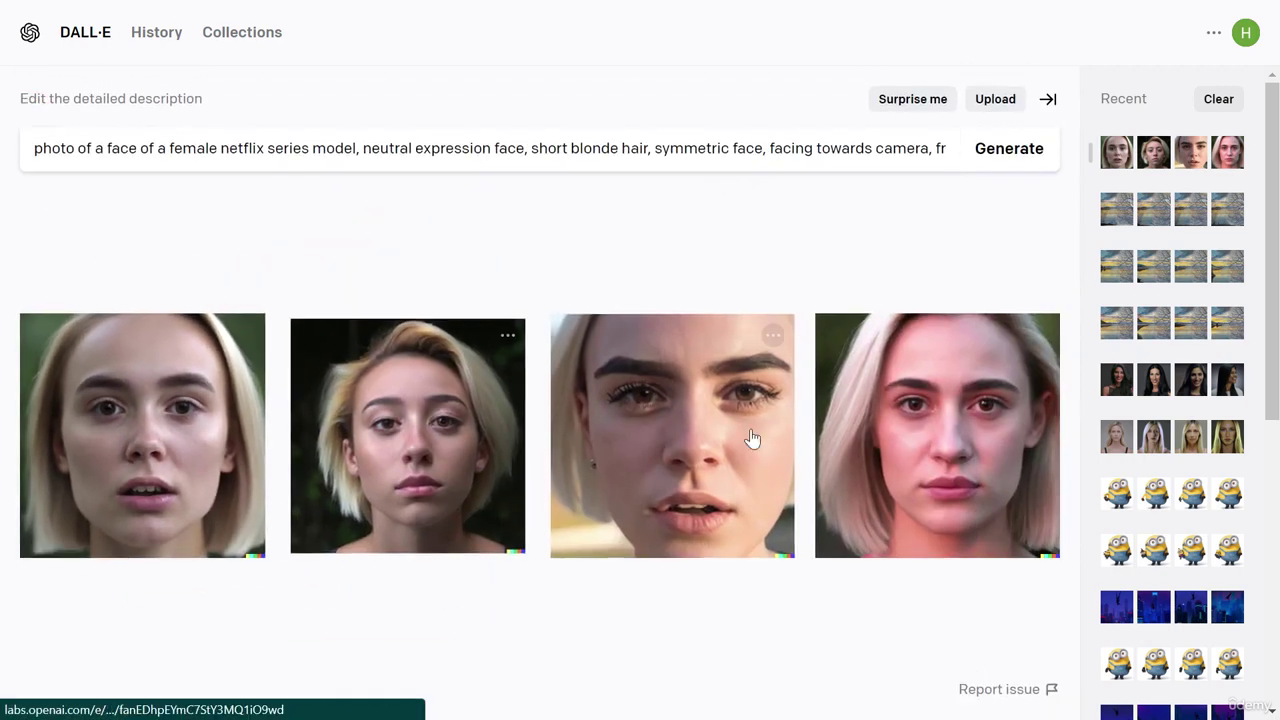
left_click(877, 457)
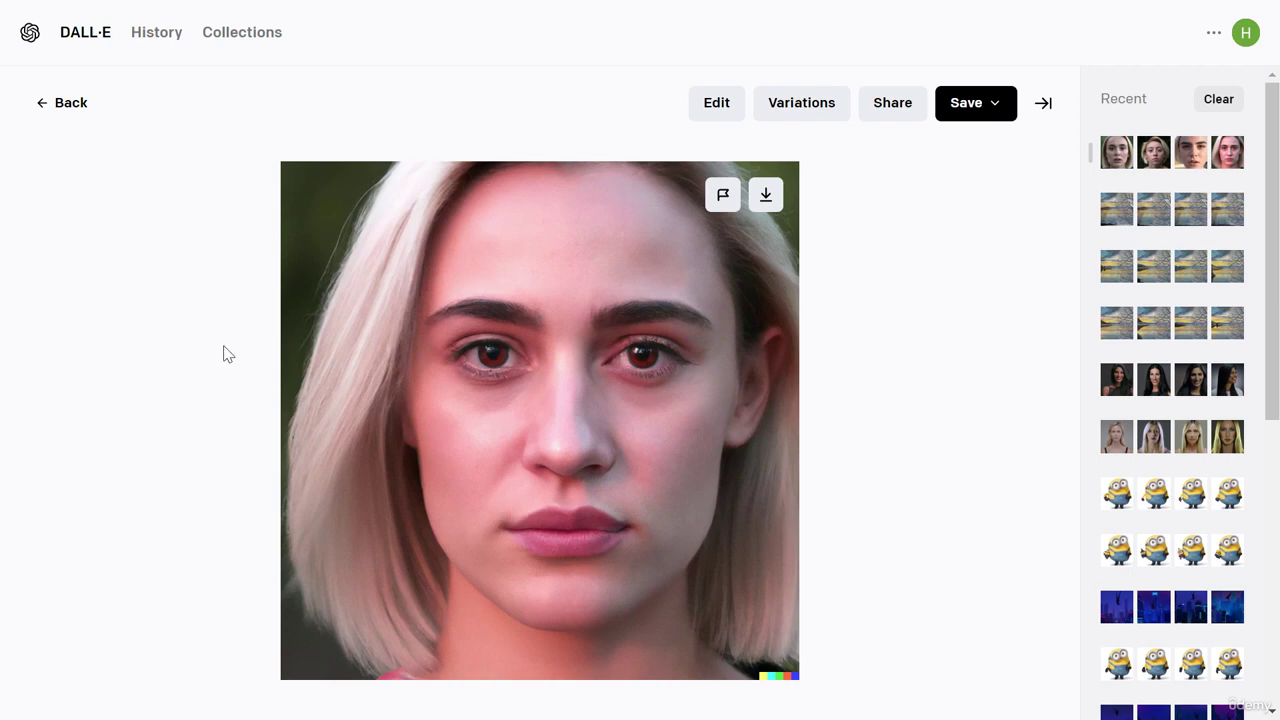
left_click(63, 104)
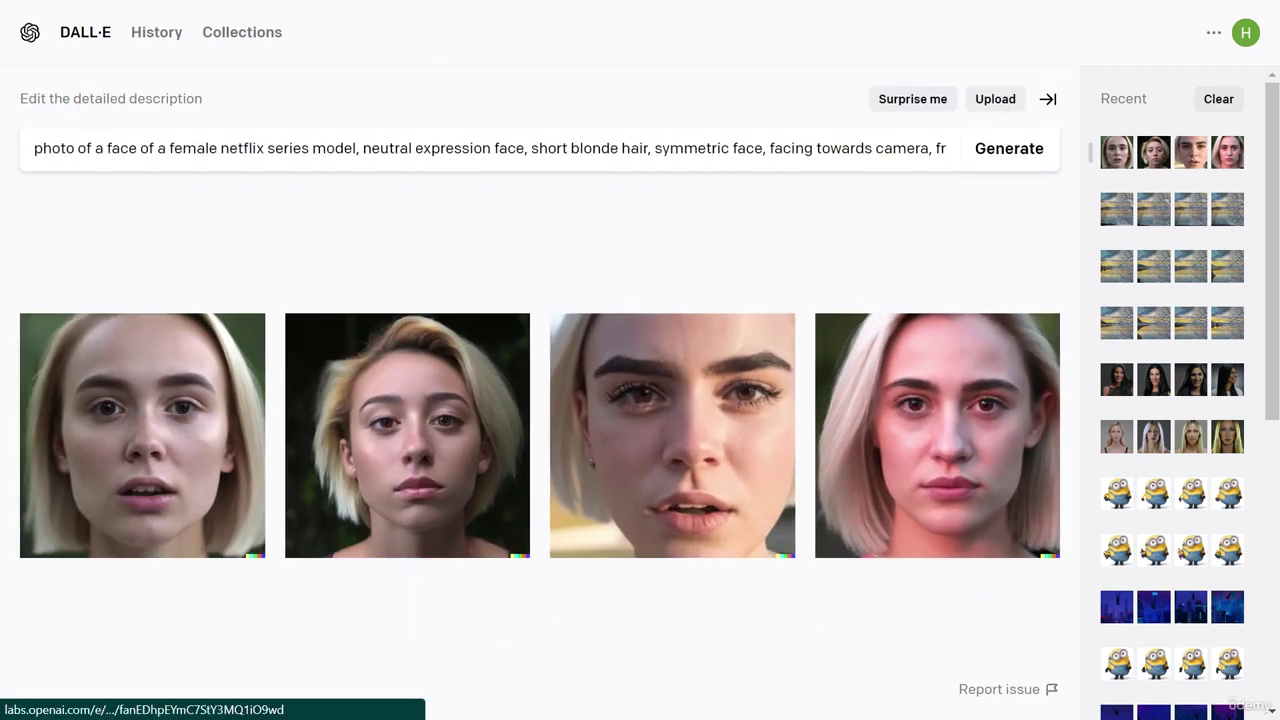
left_click_drag(34, 148, 987, 138)
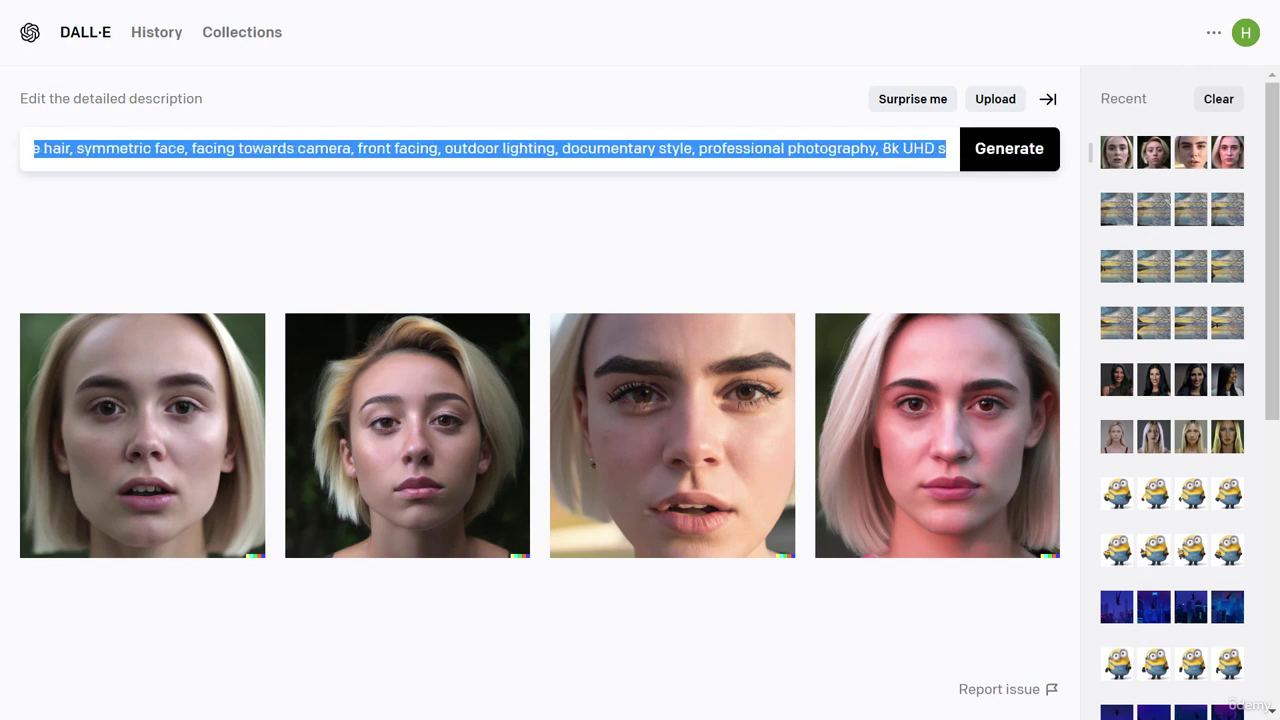
Step: Open the first generated portrait and download it
left_click(49, 408)
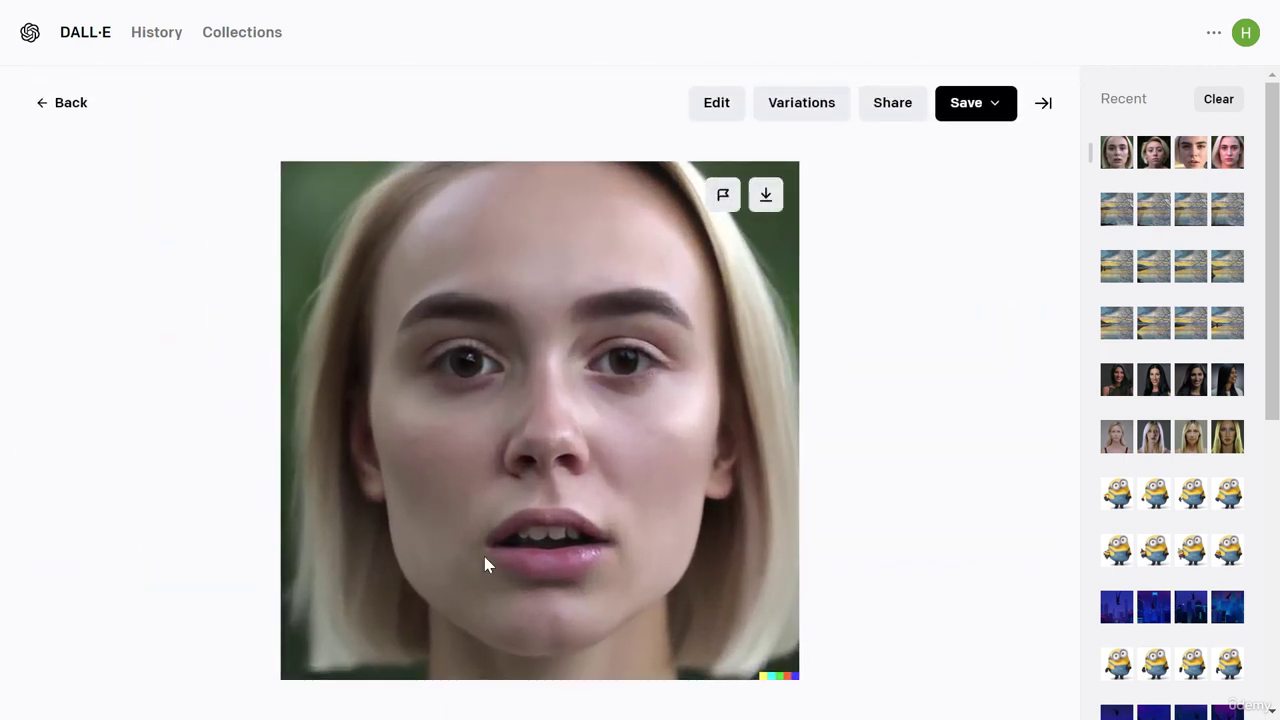
left_click(778, 205)
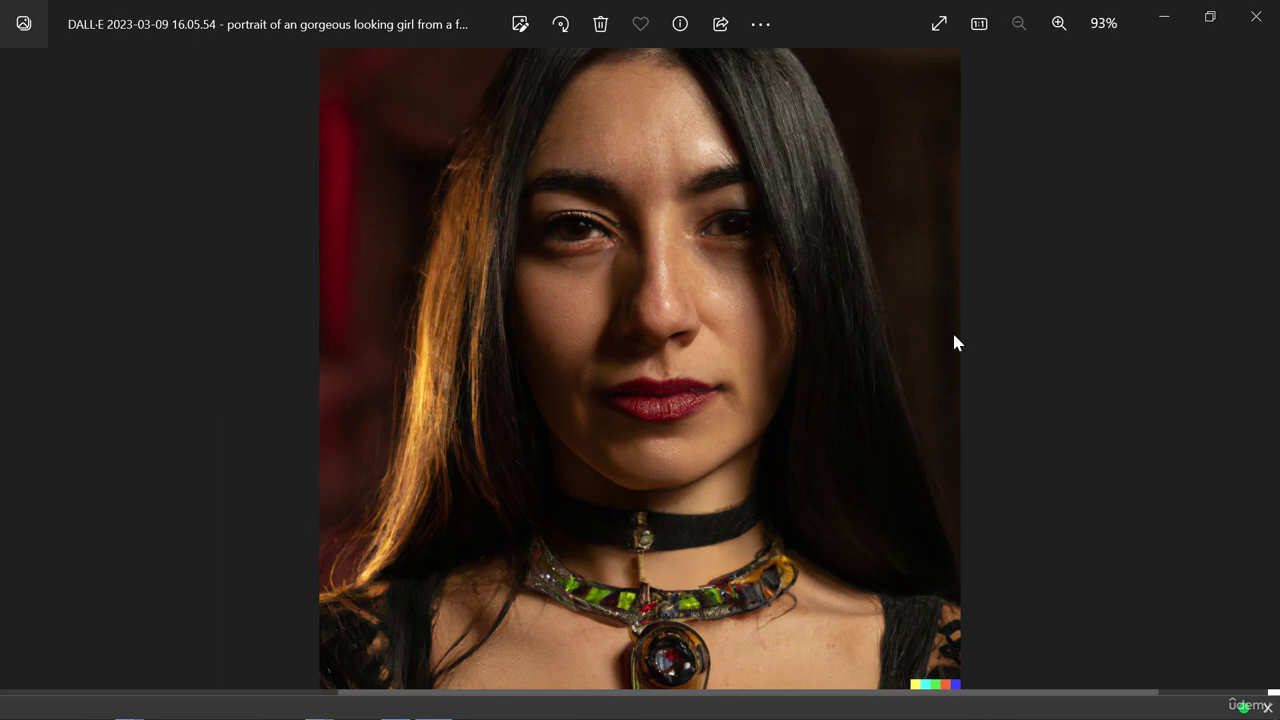
Step: In the Photos viewer, examine the dark-haired woman's portrait up close and compare its two versions back and forth
scroll(786, 417, "up", 3)
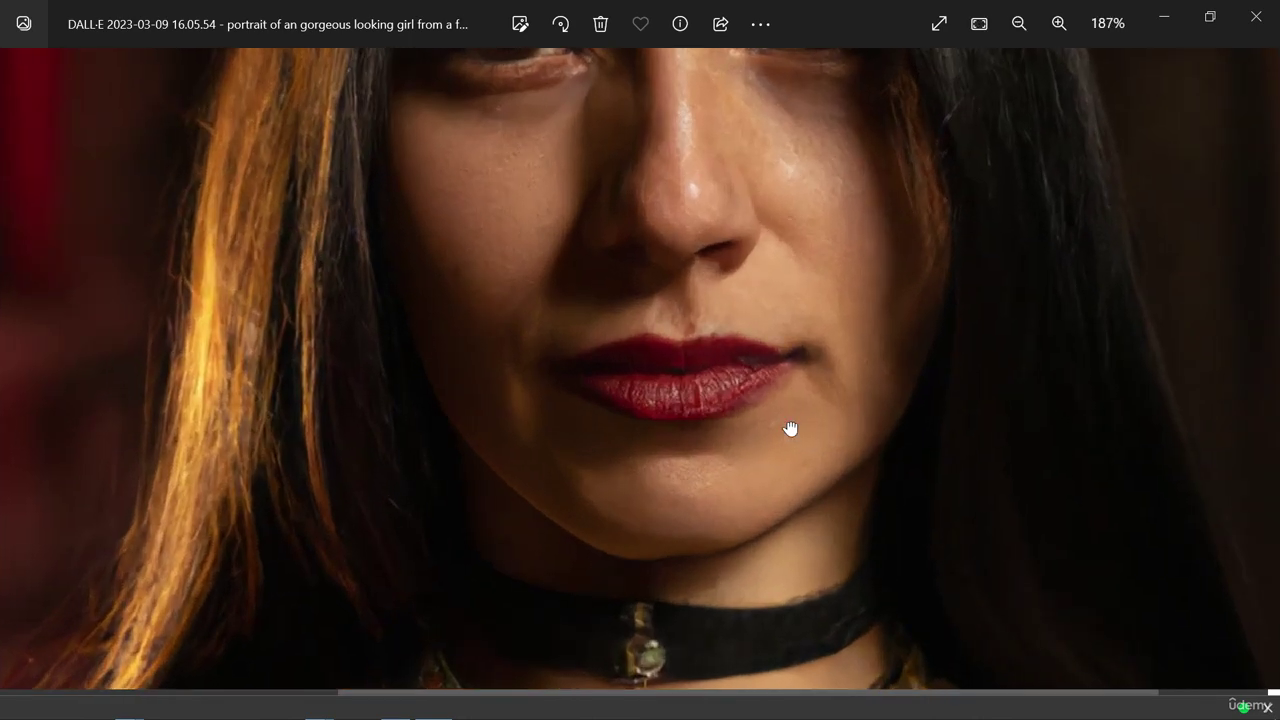
double_click(786, 417)
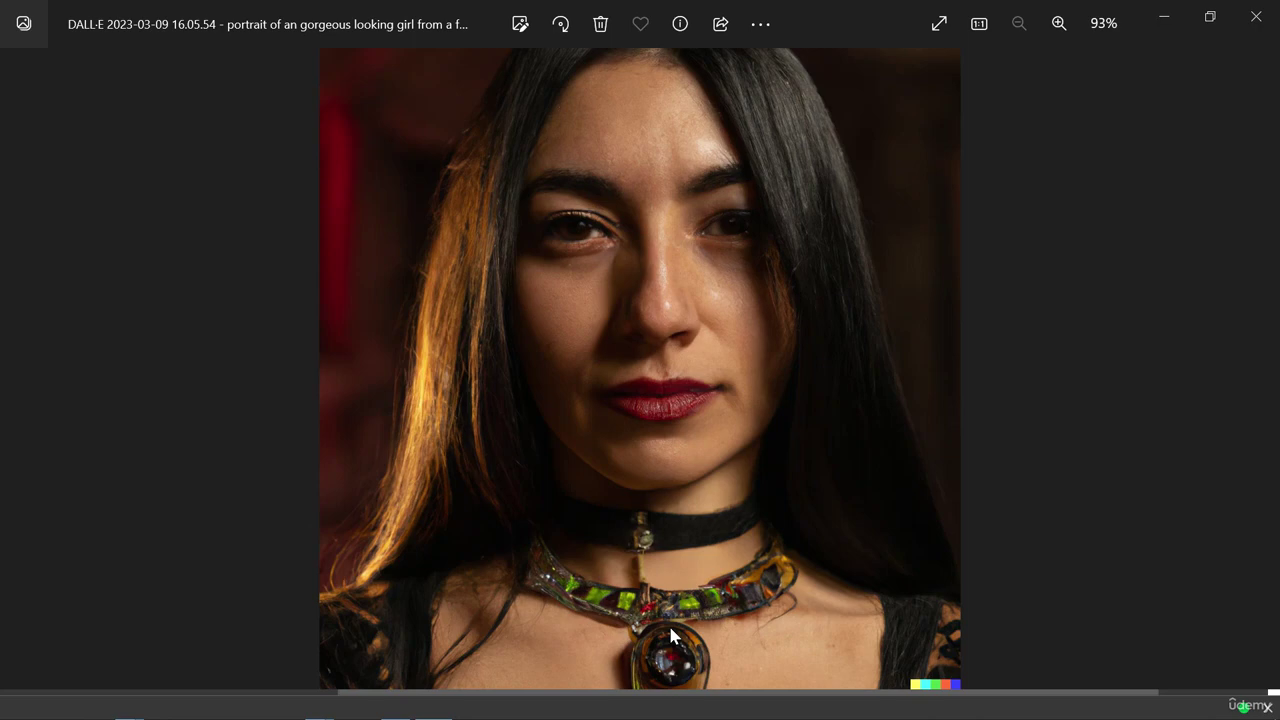
key("Right")
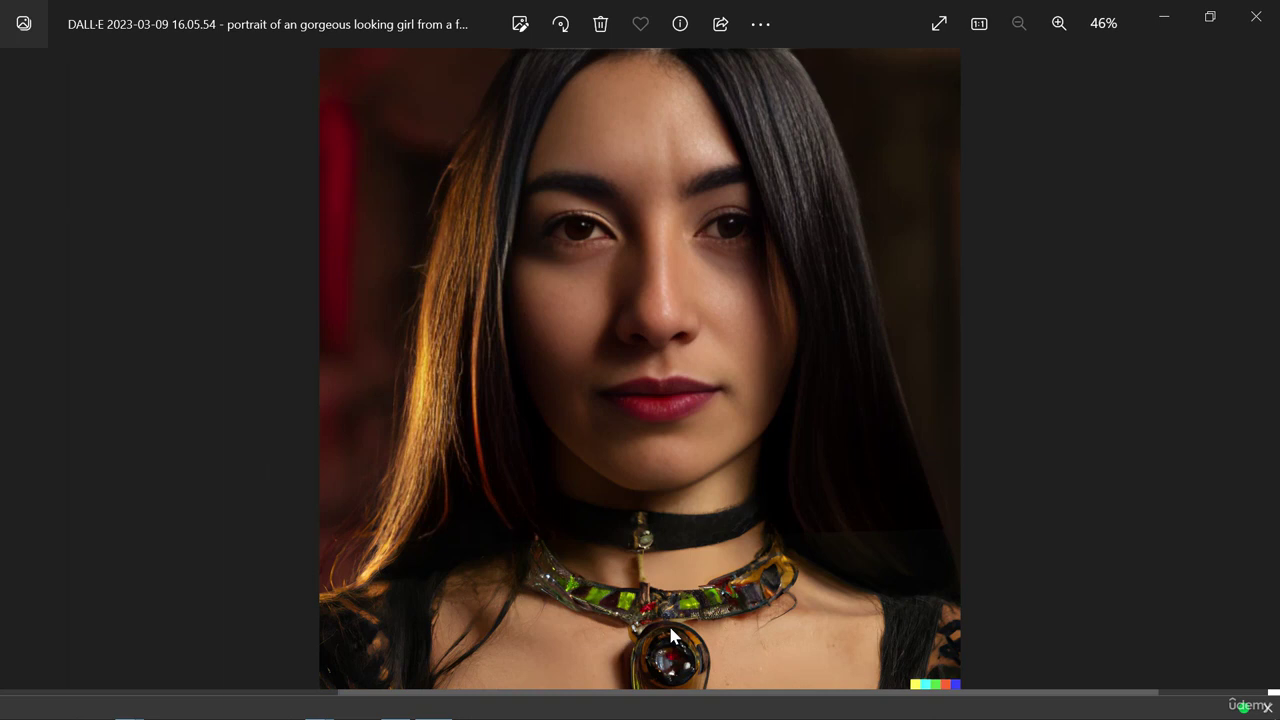
key("Right")
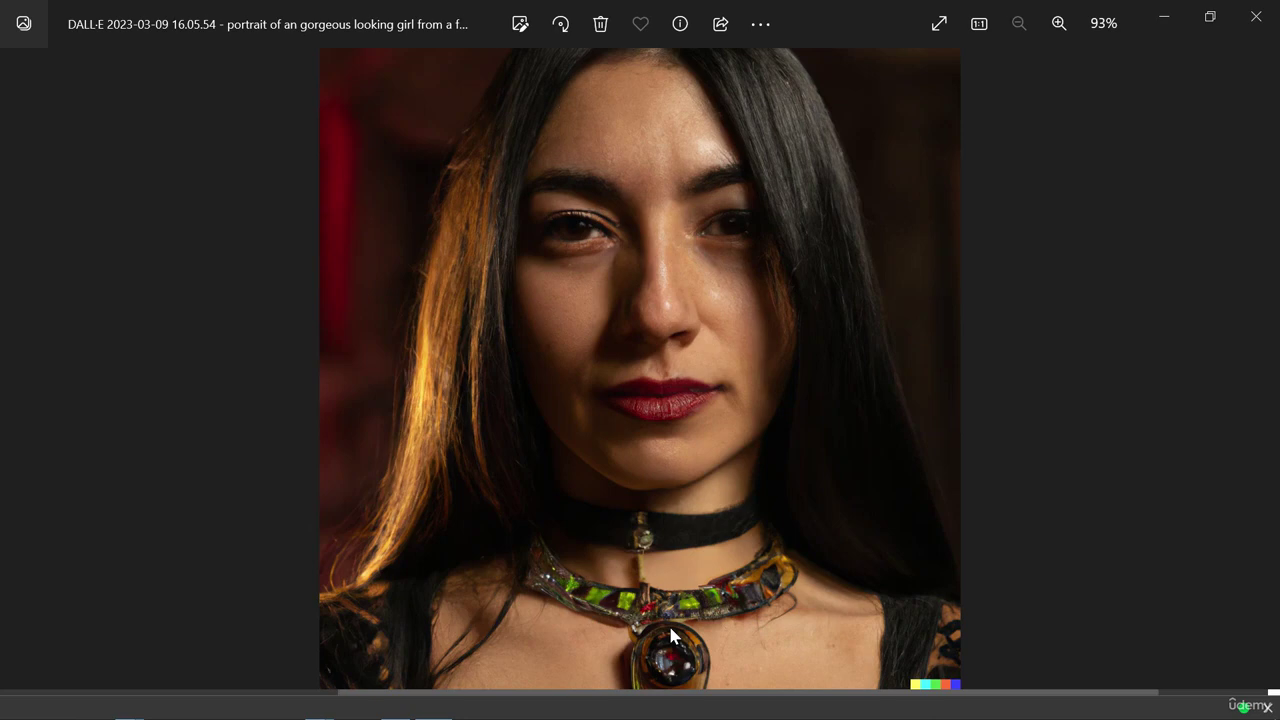
key("Right")
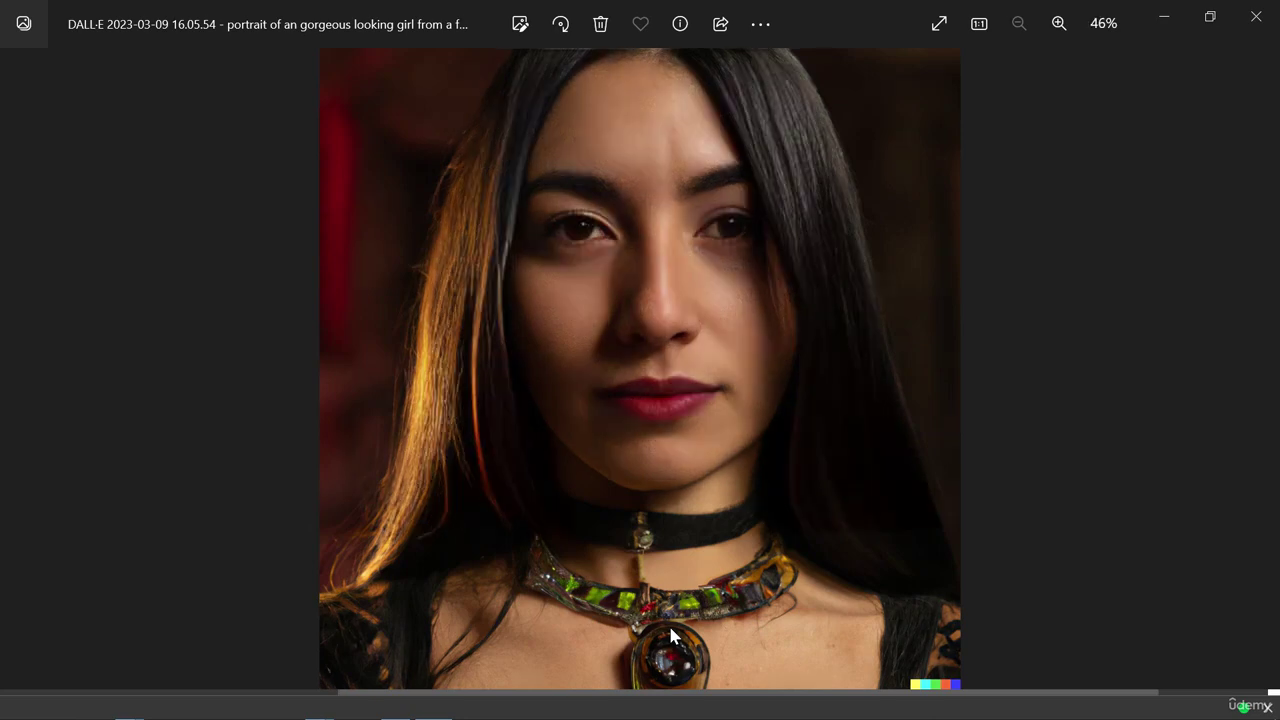
key("Right")
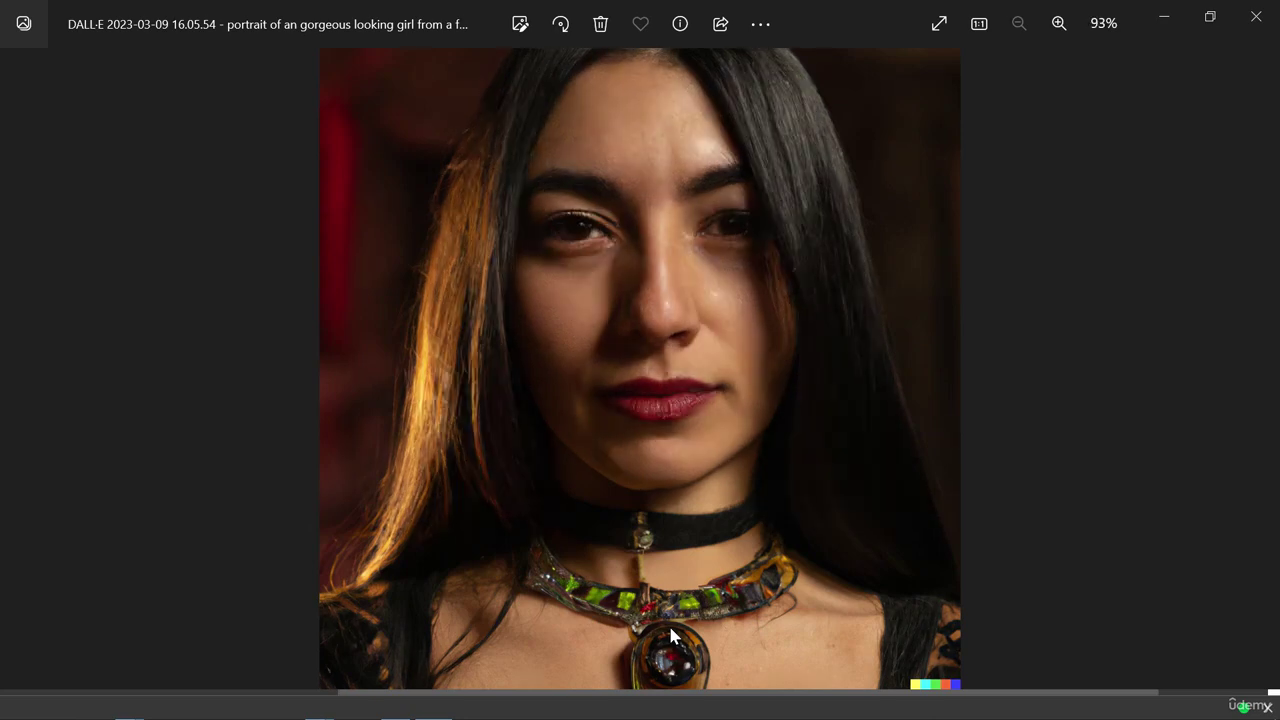
key("Right")
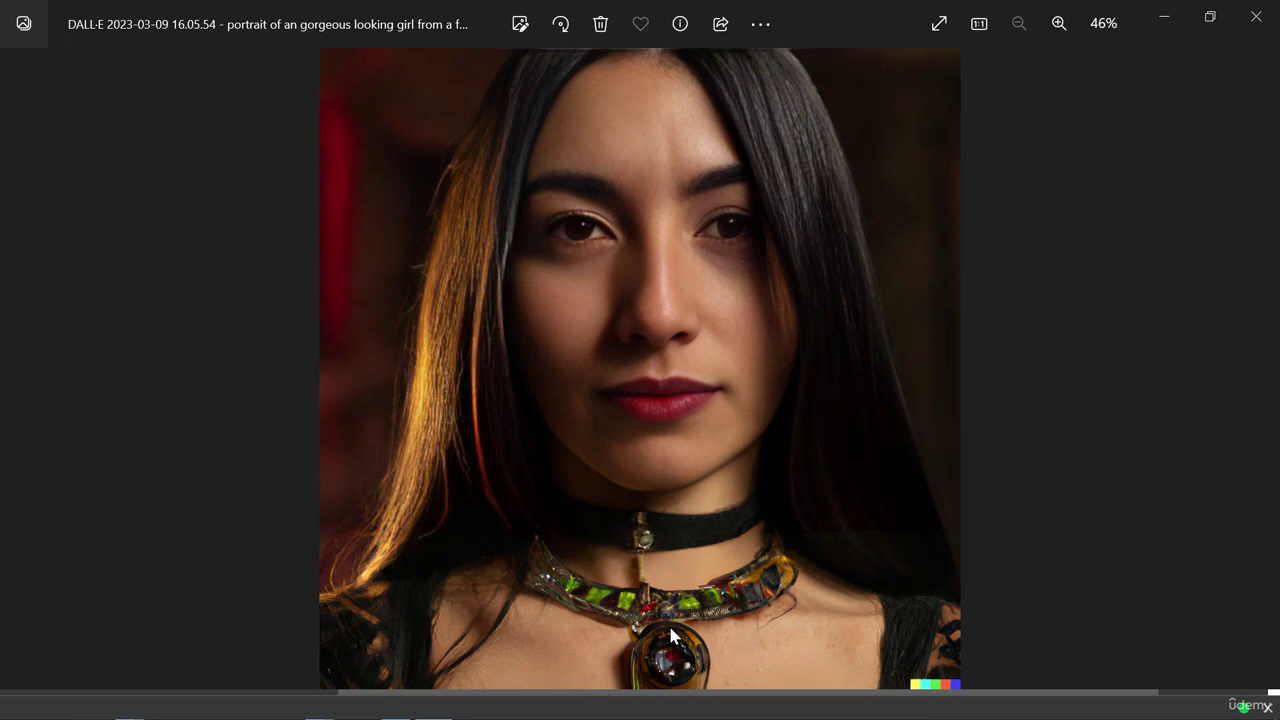
key("Right")
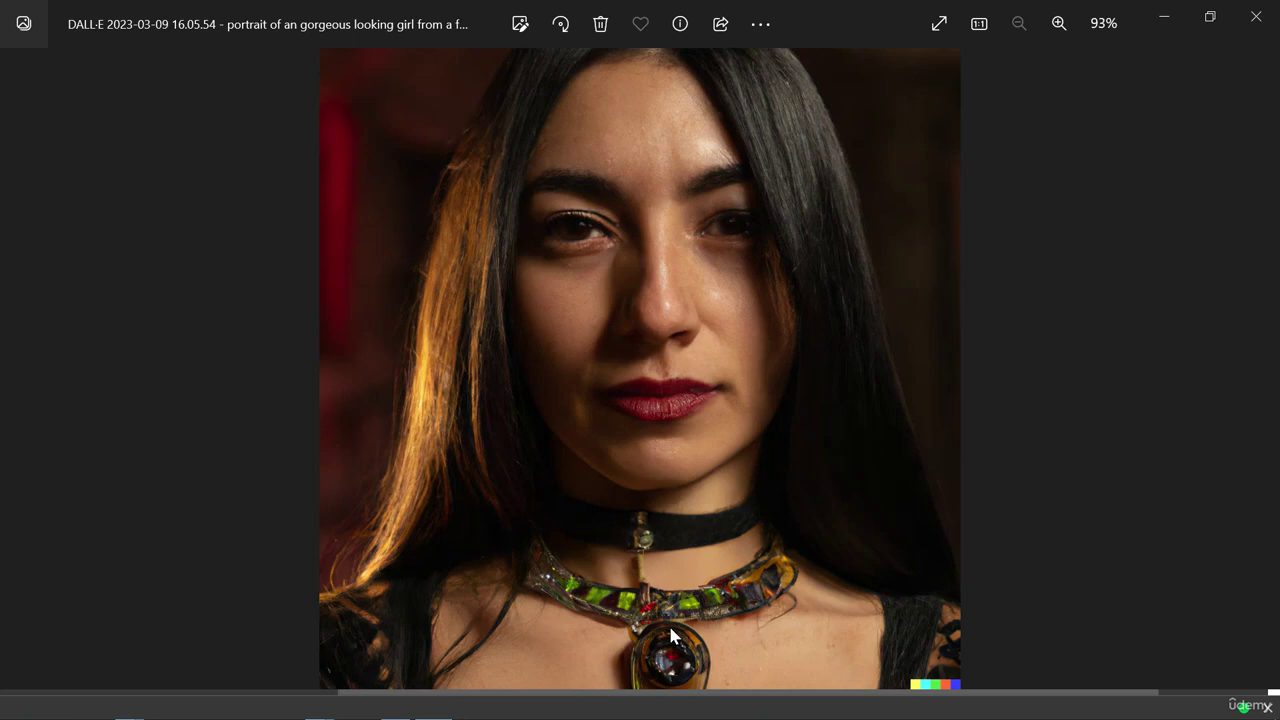
key("Left")
key("Right")
key("Left")
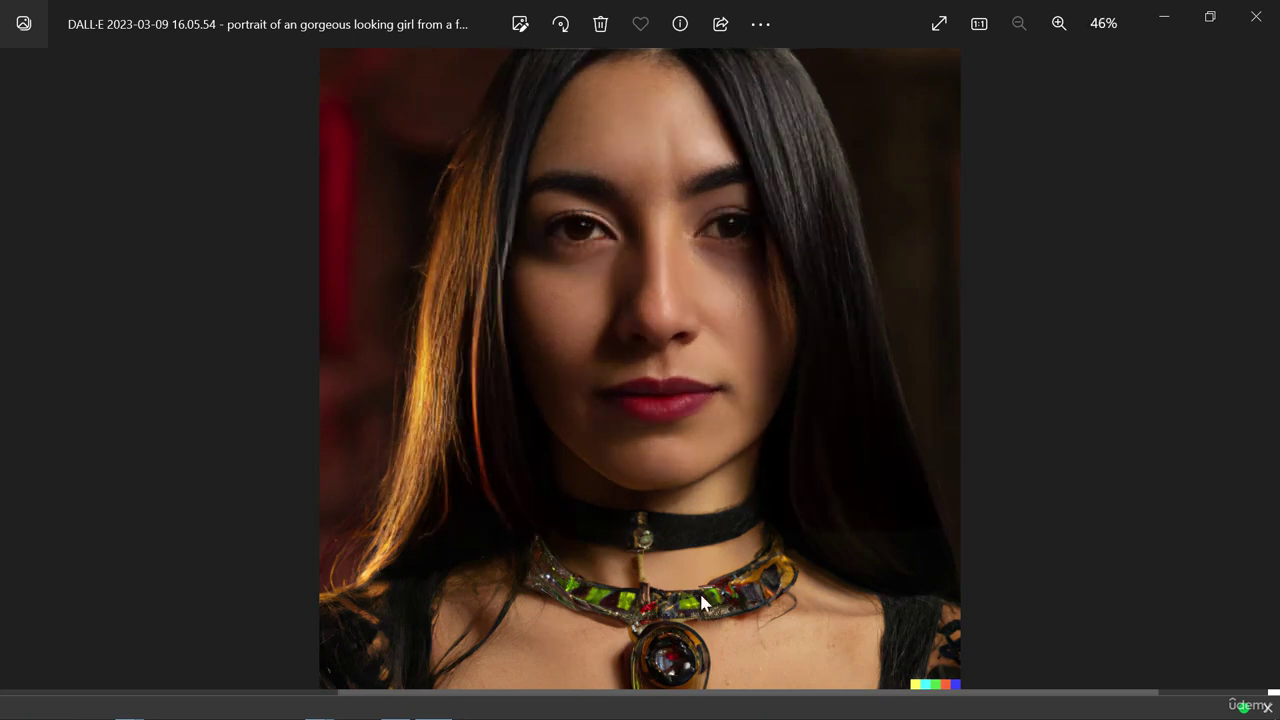
left_click(1241, 26)
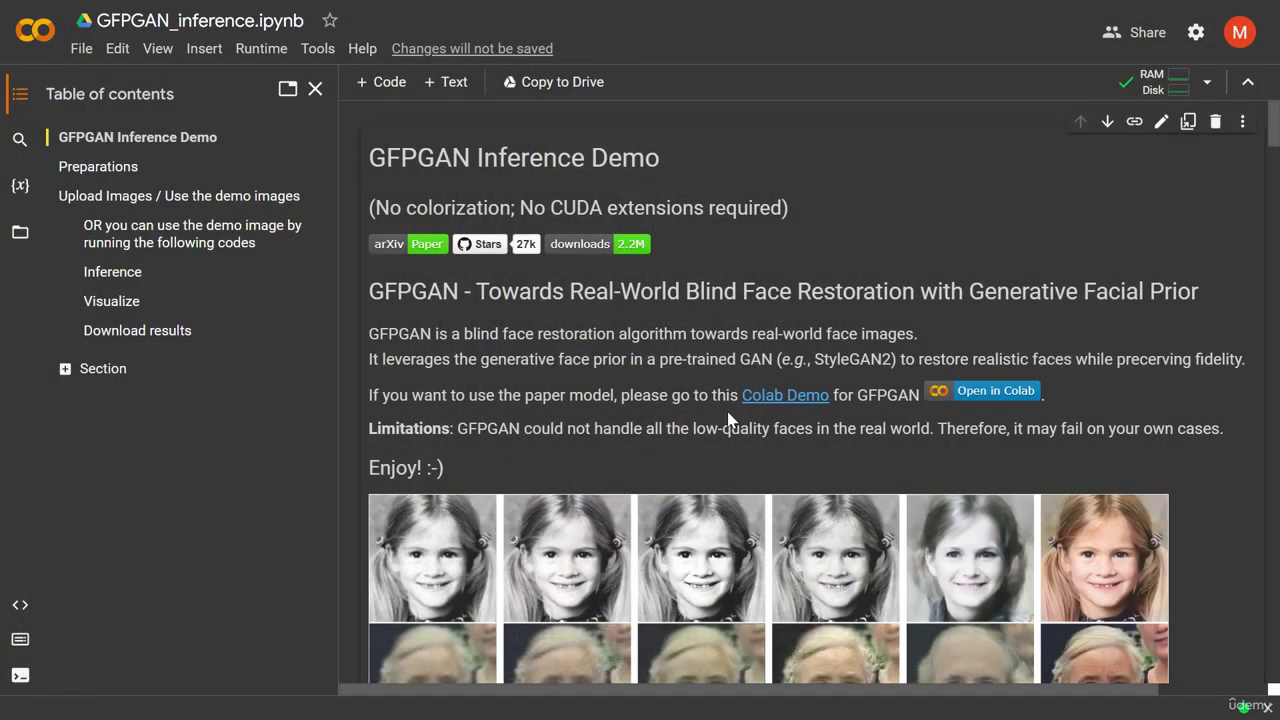
left_click(165, 21)
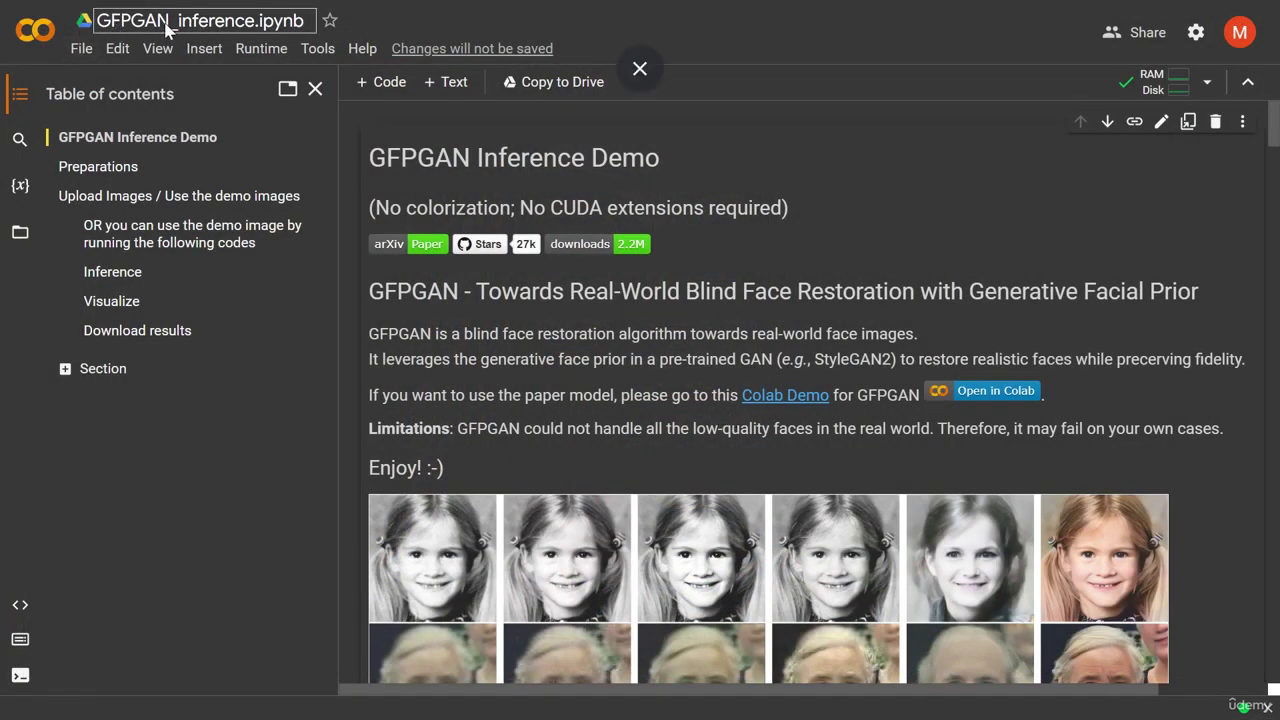
left_click(460, 284)
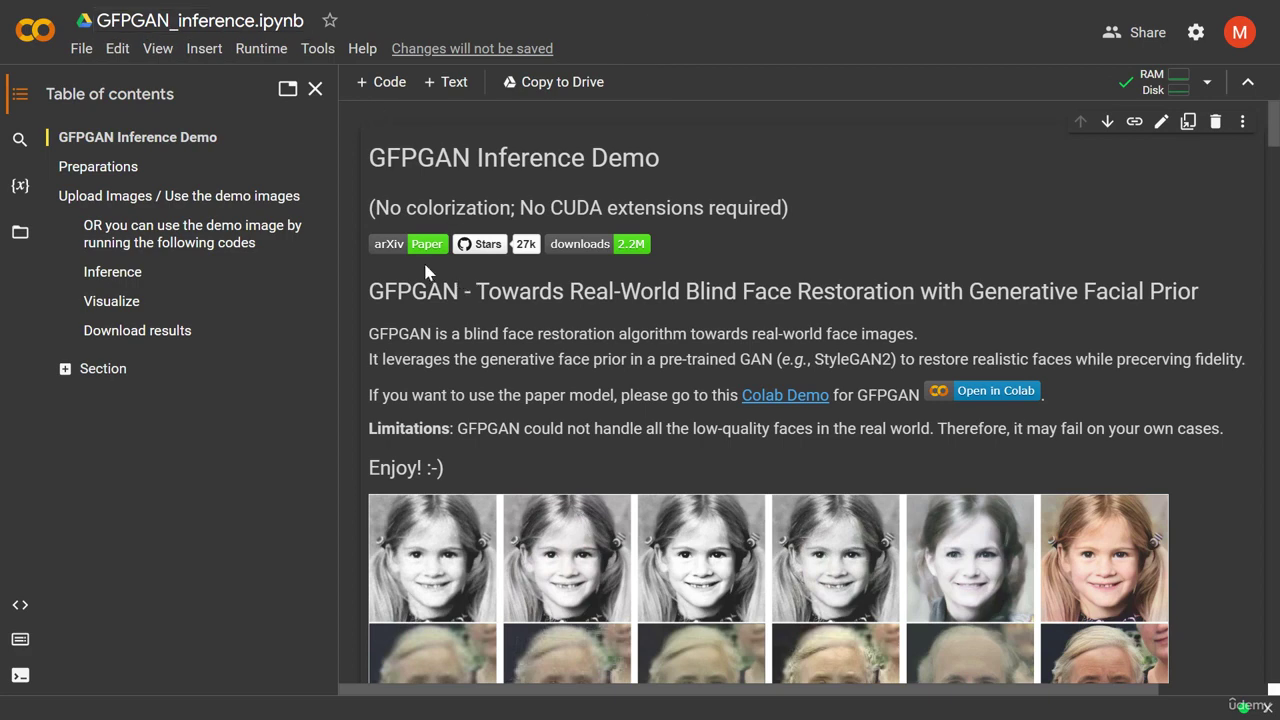
left_click(190, 20)
key("Return")
scroll(800, 400, "down", 2)
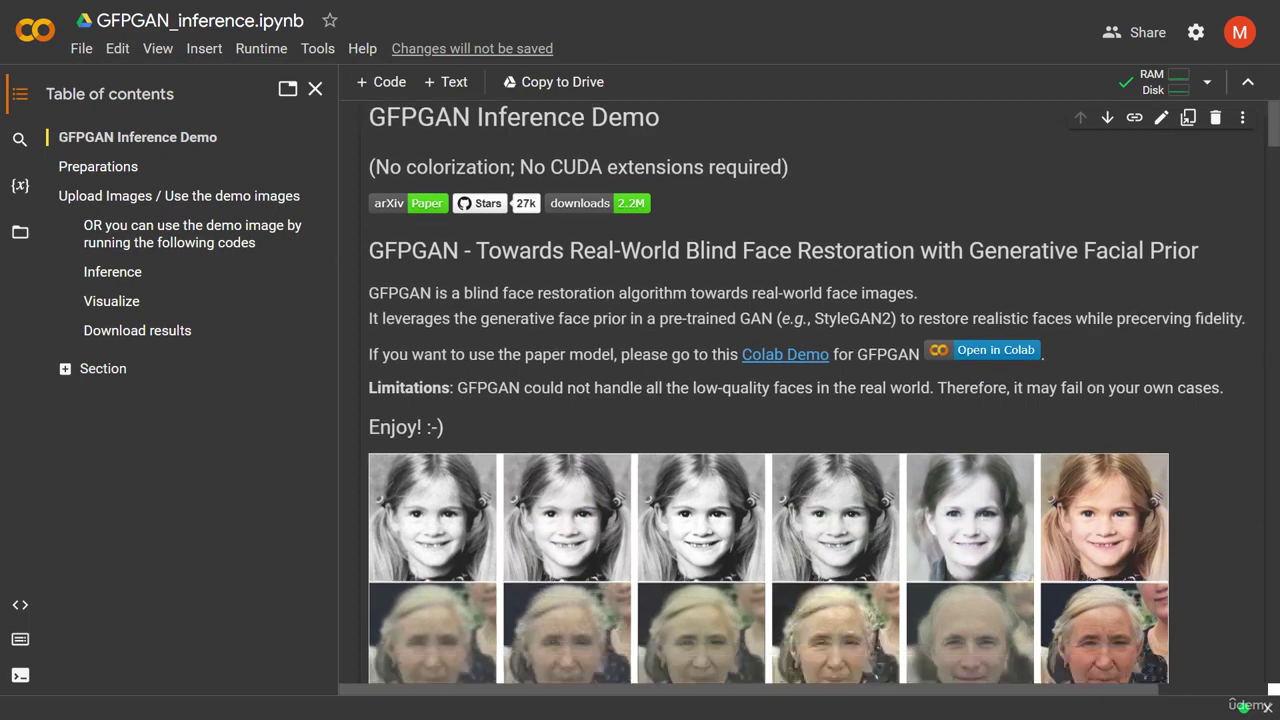
scroll(800, 400, "up", 2)
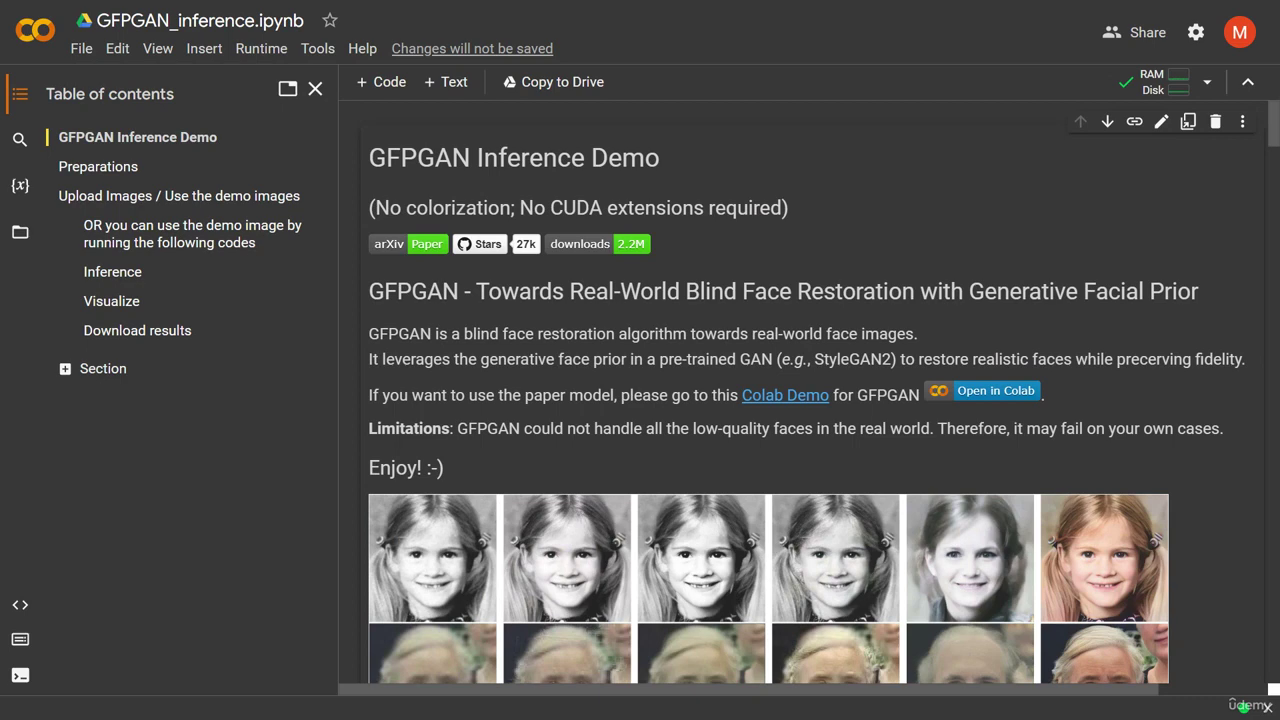
Step: Leave the browser's full-screen view and hide the header of the GFPGAN_inference.ipynb notebook
key("F11")
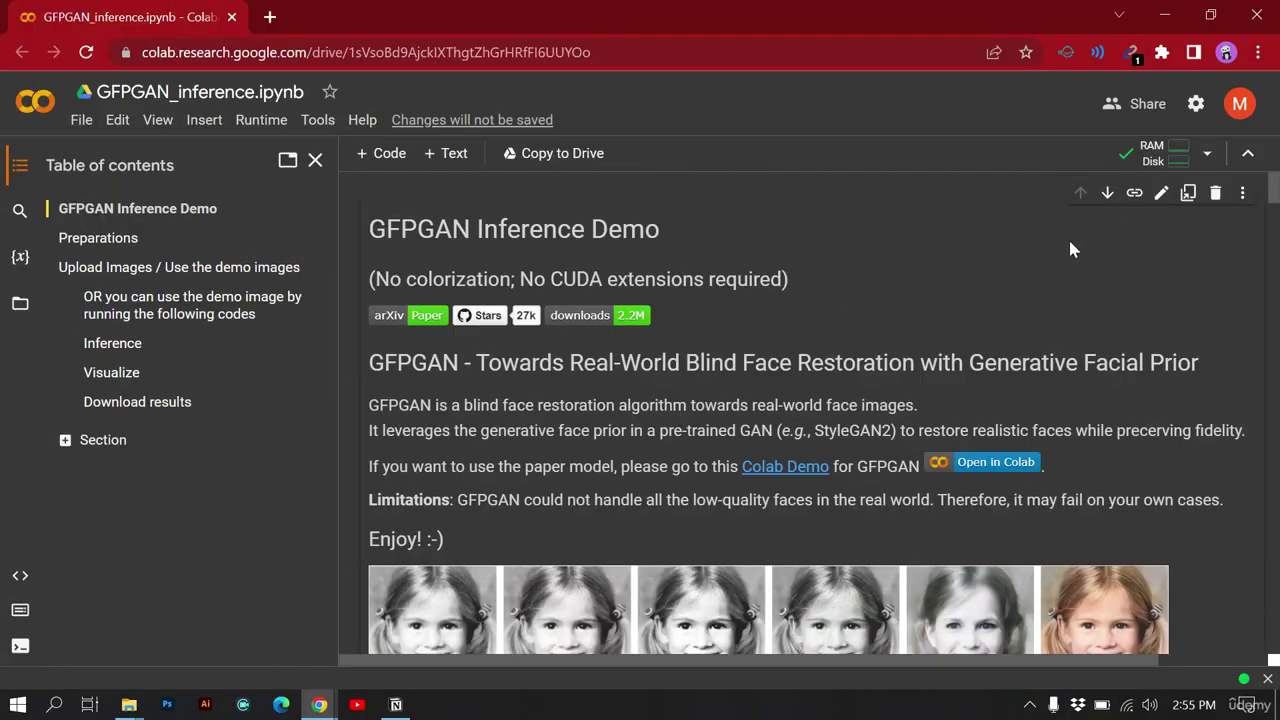
left_click(1248, 153)
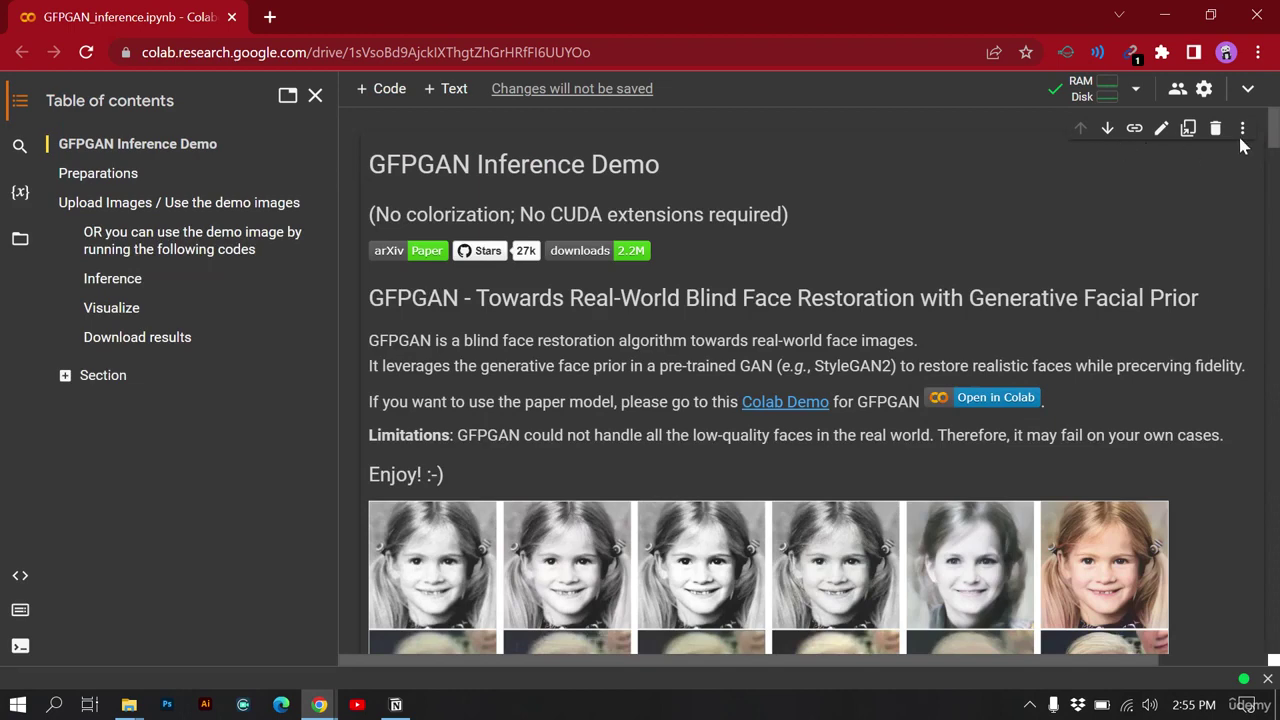
Step: Disconnect and delete the notebook's current runtime, and connect to a new hosted runtime
left_click(1248, 90)
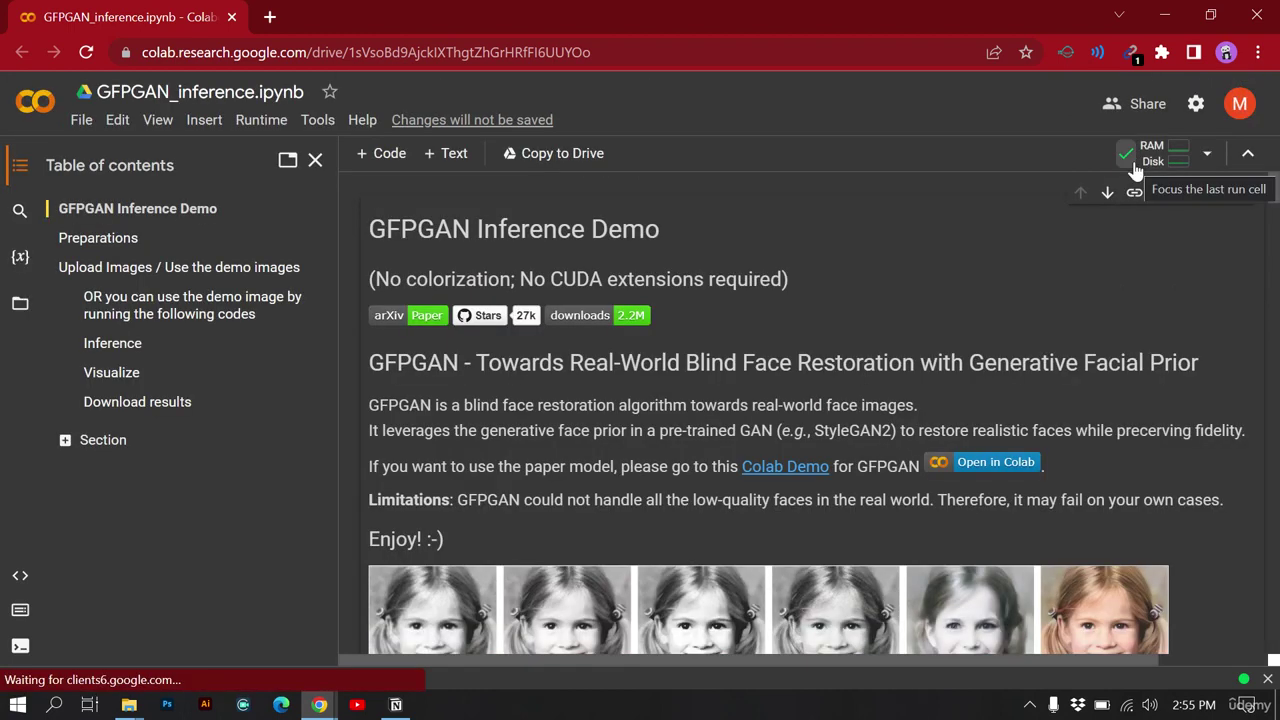
left_click(1206, 158)
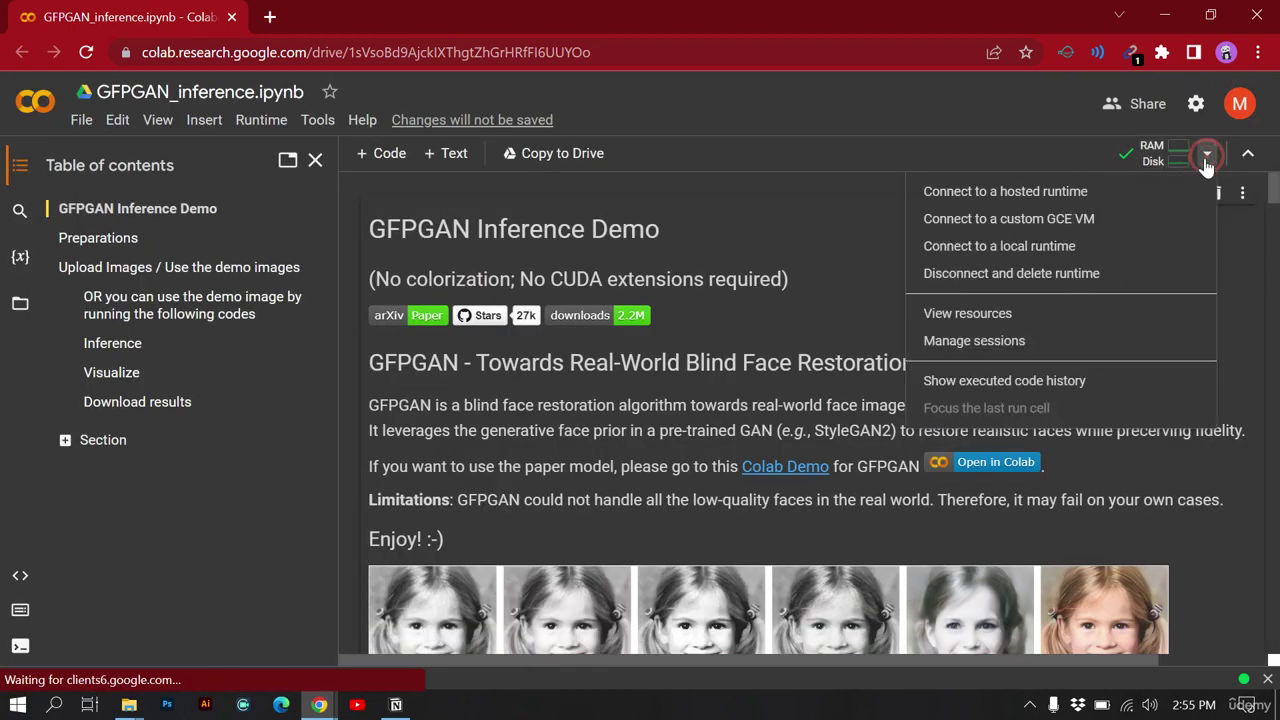
left_click(1007, 276)
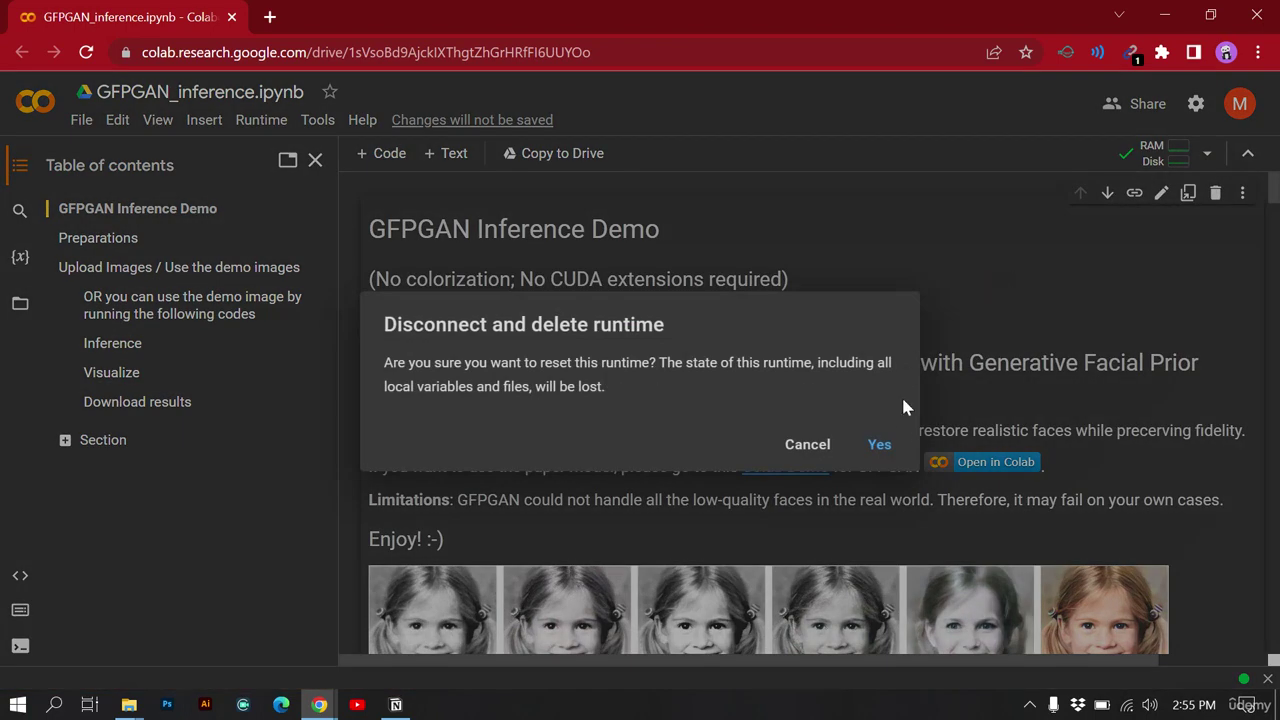
left_click(879, 446)
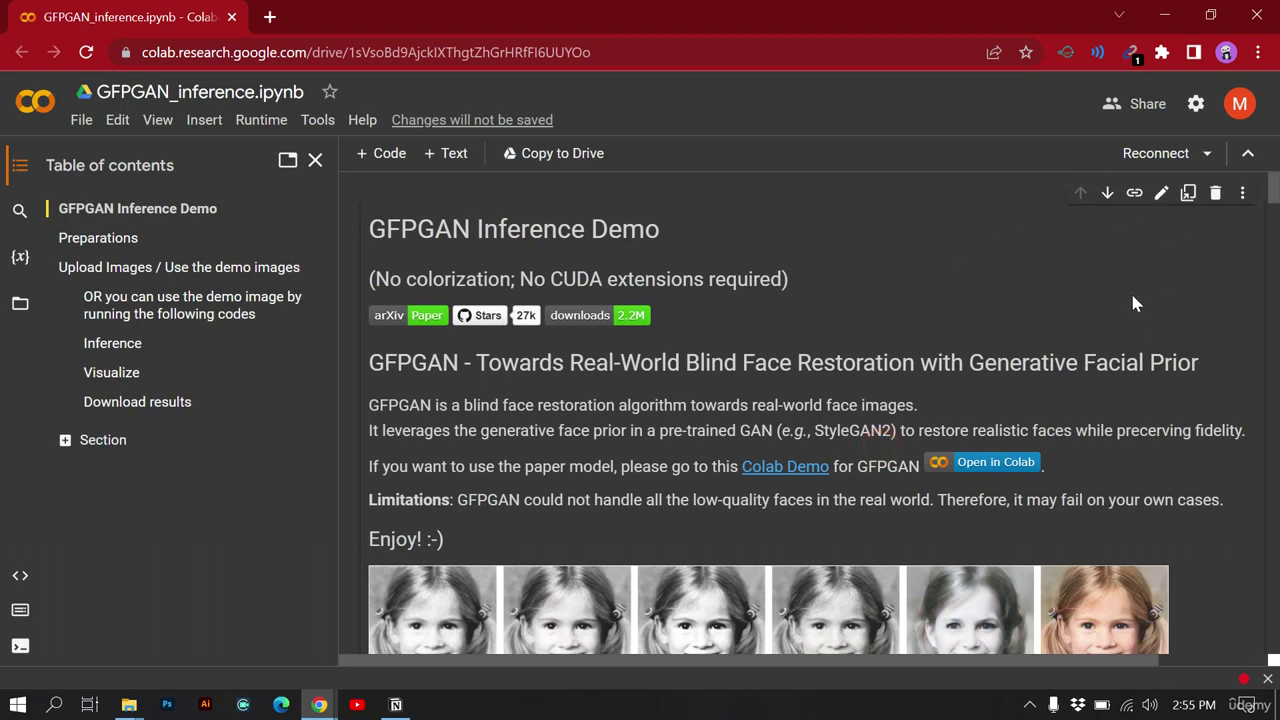
left_click(1207, 155)
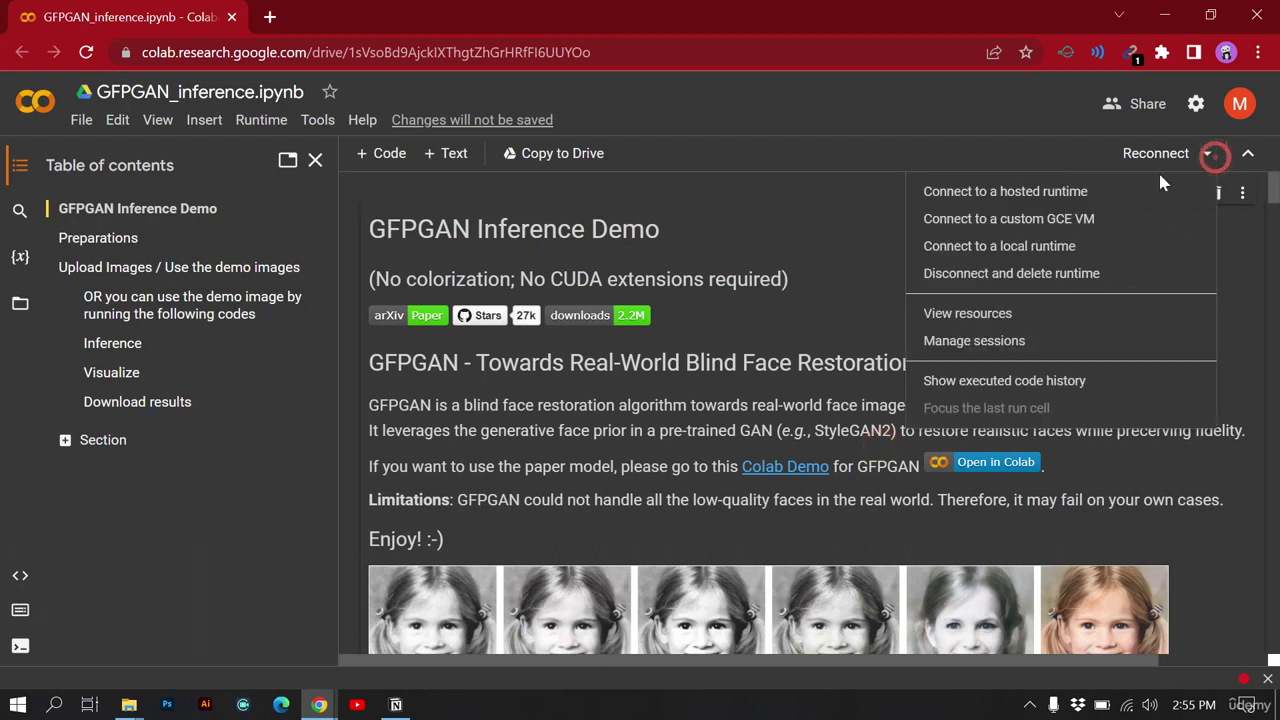
left_click(1087, 194)
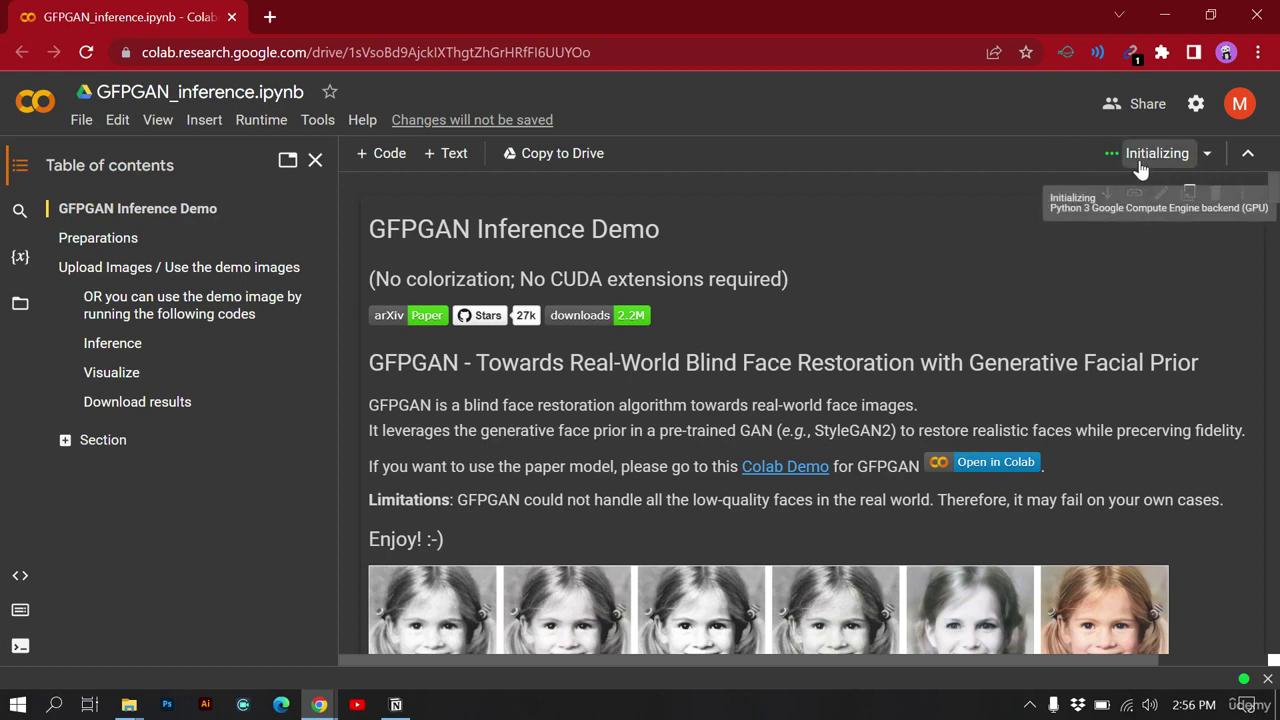
Step: Review the face restoration comparison images, the Preparations requirements and the code cell that clones GFPGAN
scroll(831, 240, "down", 7)
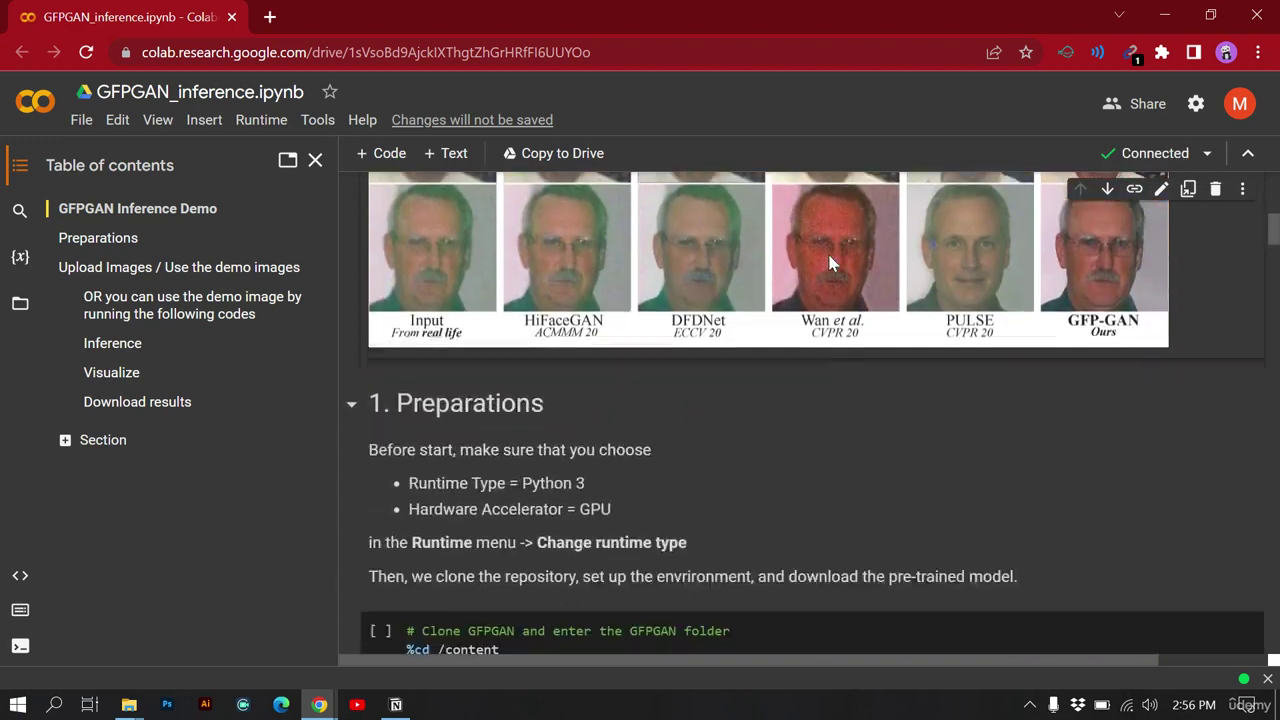
scroll(829, 257, "up", 3)
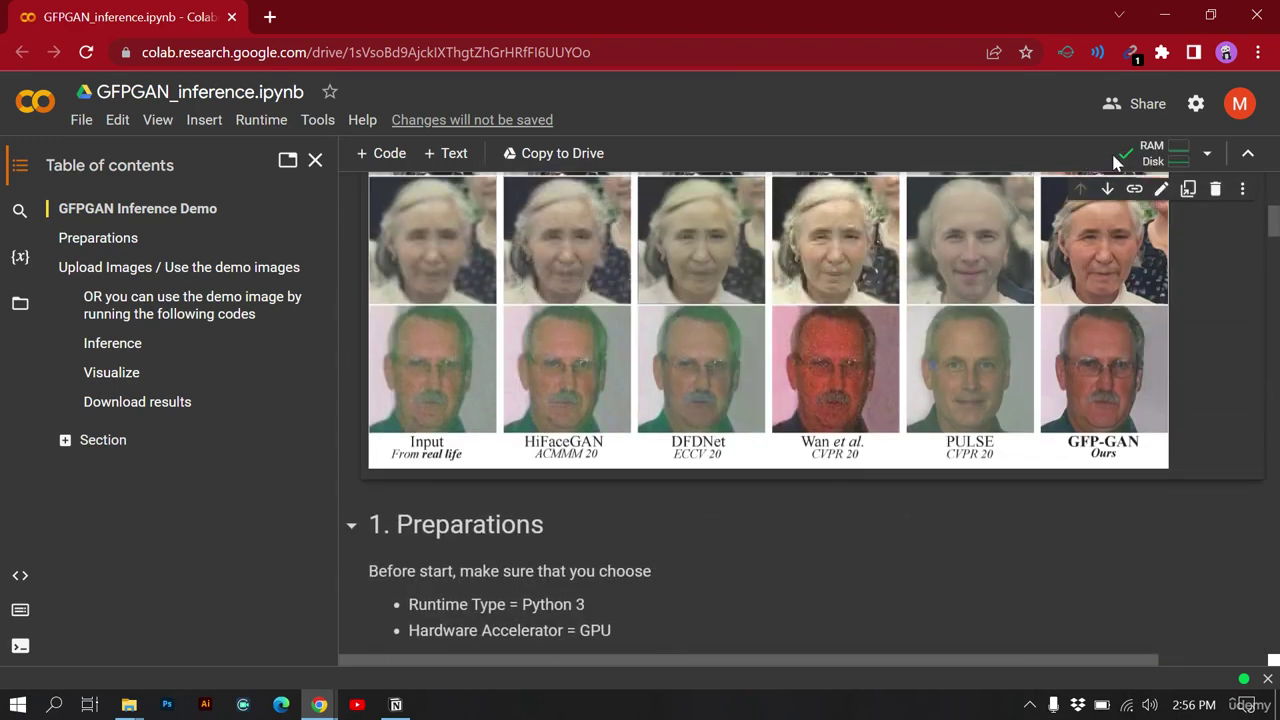
scroll(585, 494, "down", 3)
scroll(585, 494, "down", 3)
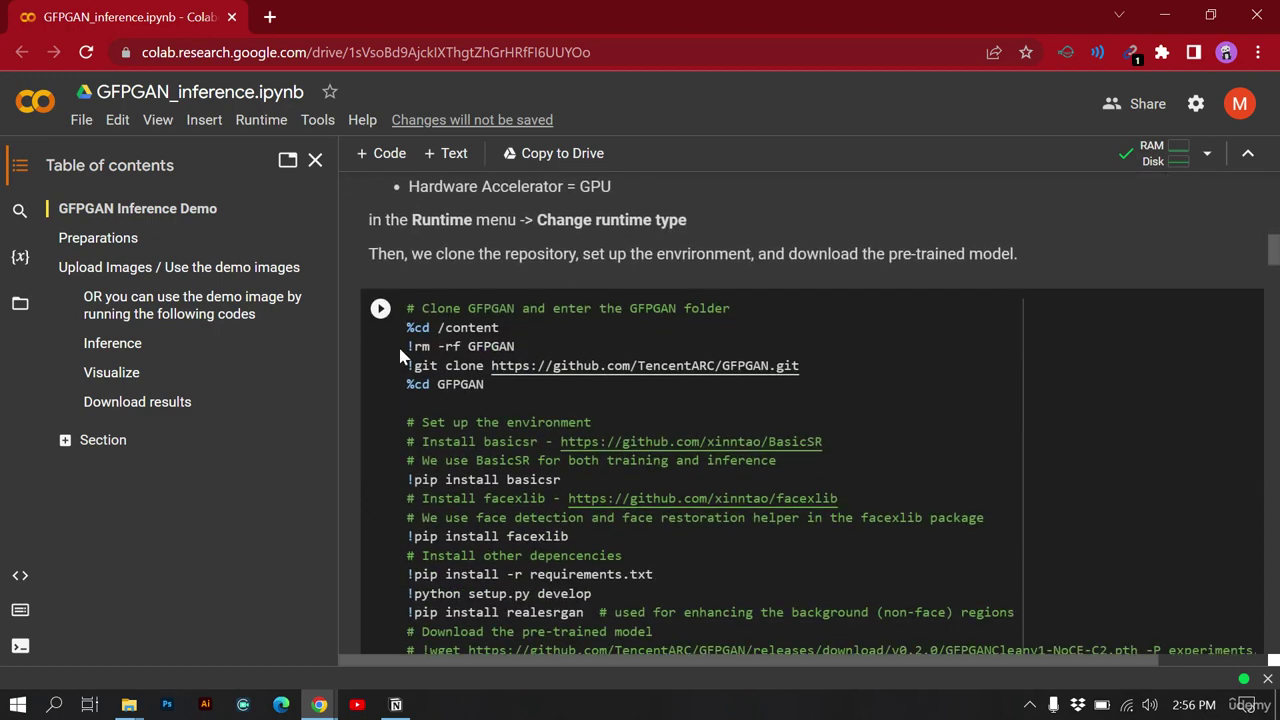
scroll(377, 374, "up", 3)
left_click_drag(397, 290, 573, 300)
left_click(572, 297)
scroll(571, 294, "up", 5)
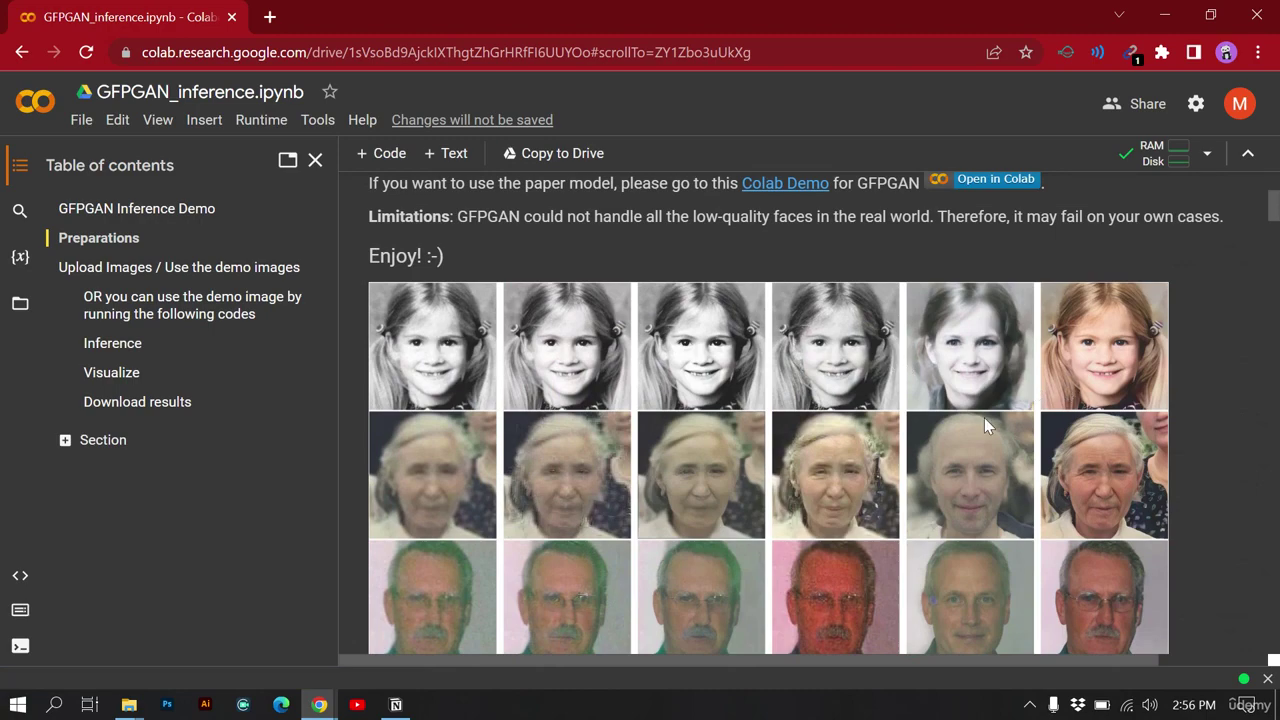
scroll(744, 468, "down", 10)
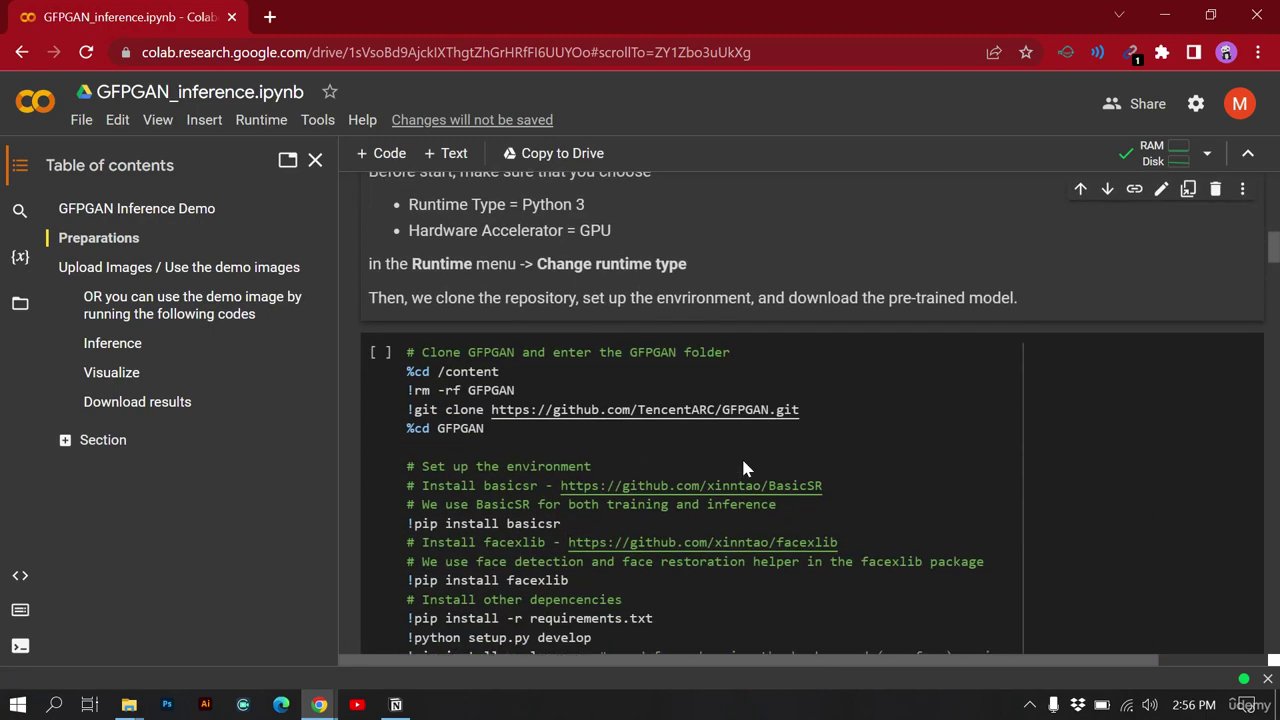
scroll(557, 406, "up", 5)
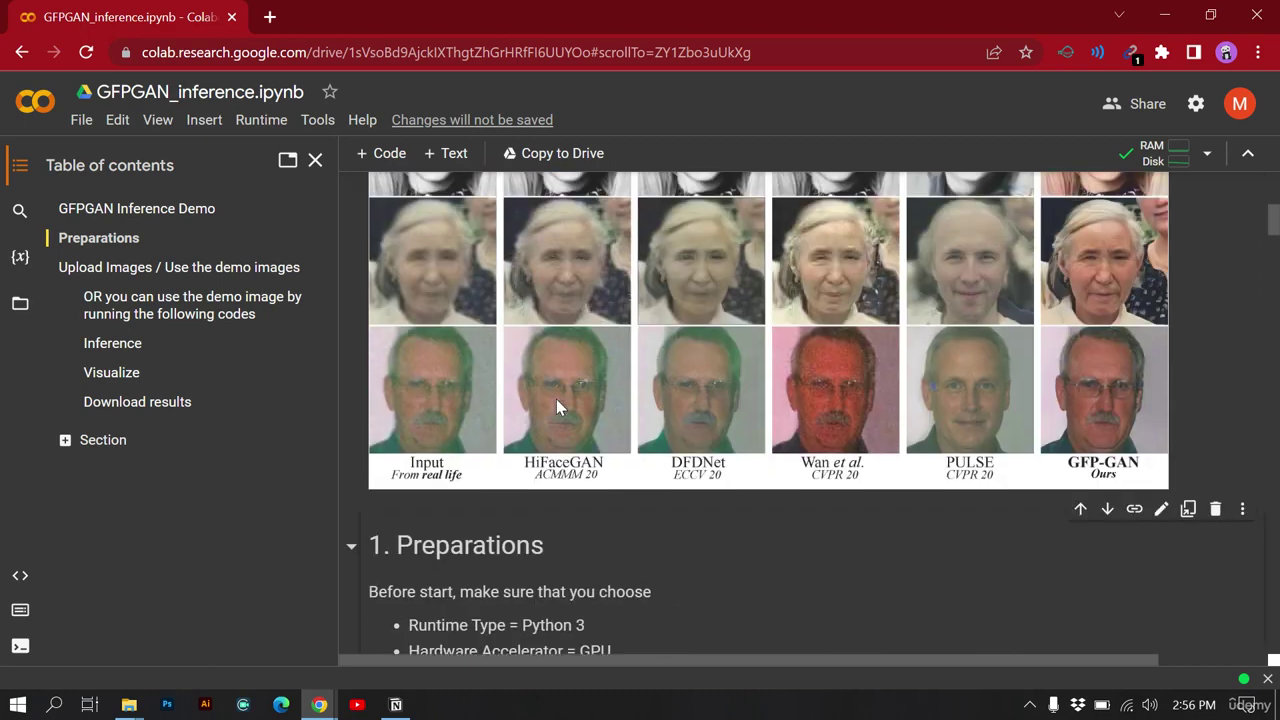
left_click_drag(370, 548, 543, 546)
left_click(540, 545)
scroll(540, 545, "down", 4)
scroll(800, 450, "down", 1)
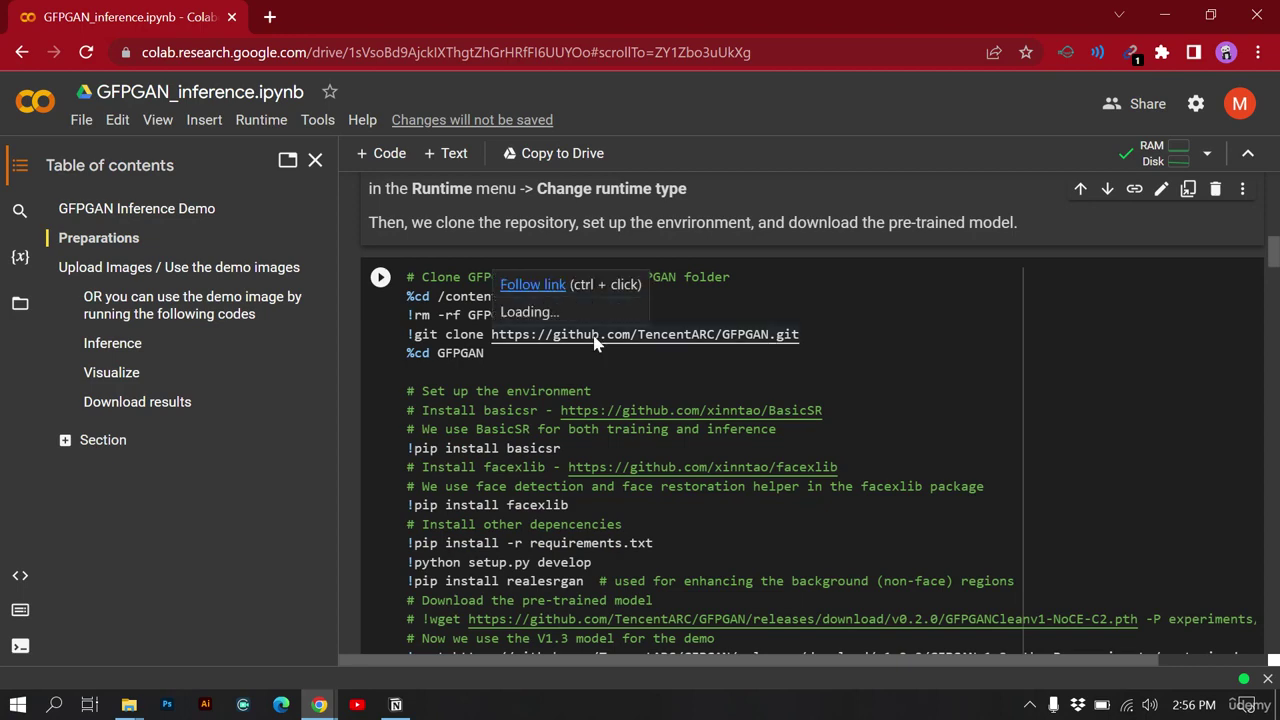
Step: Run the Preparations cell that clones GFPGAN and sets up the environment, allowing the third-party notebook to run anyway
left_click(380, 277)
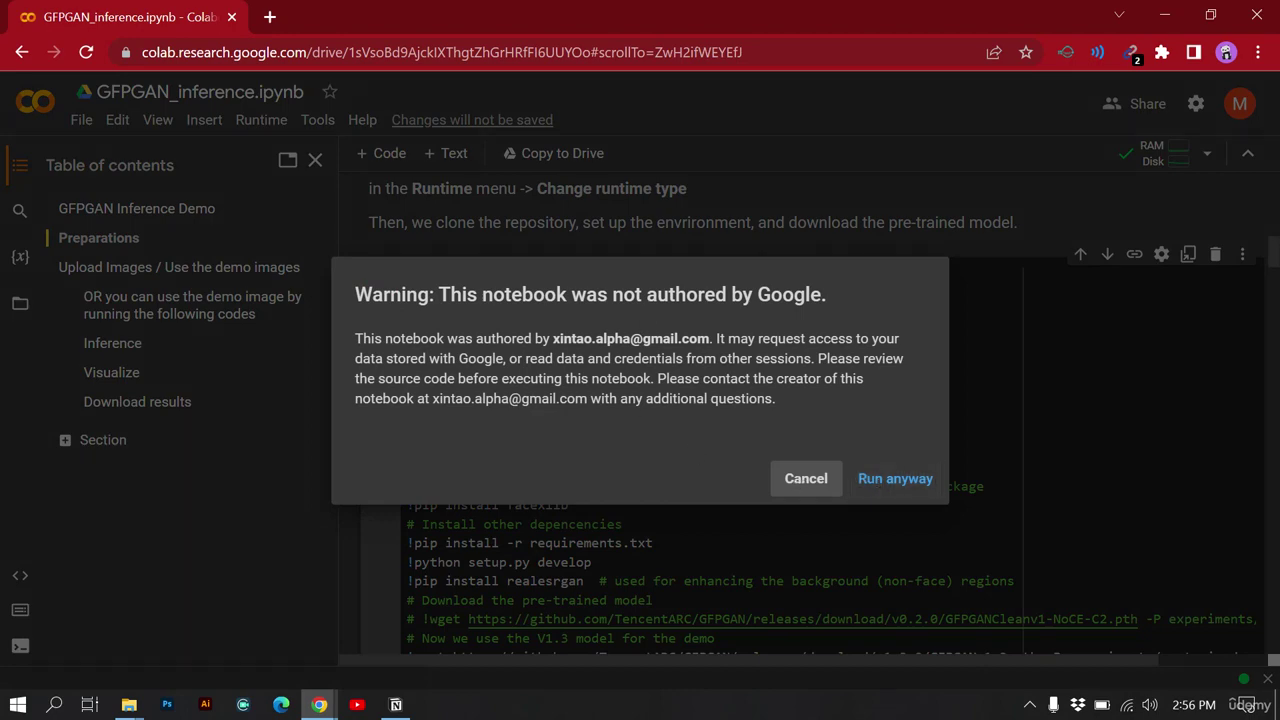
left_click(866, 476)
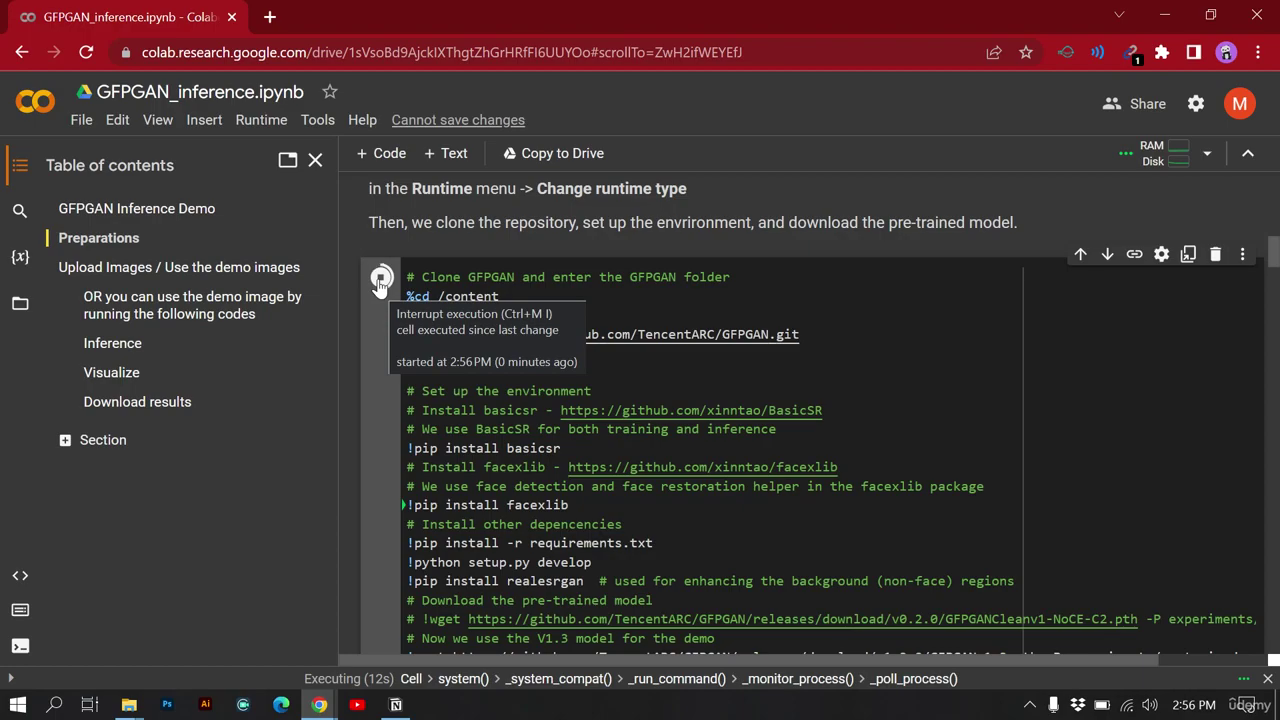
scroll(378, 280, "down", 5)
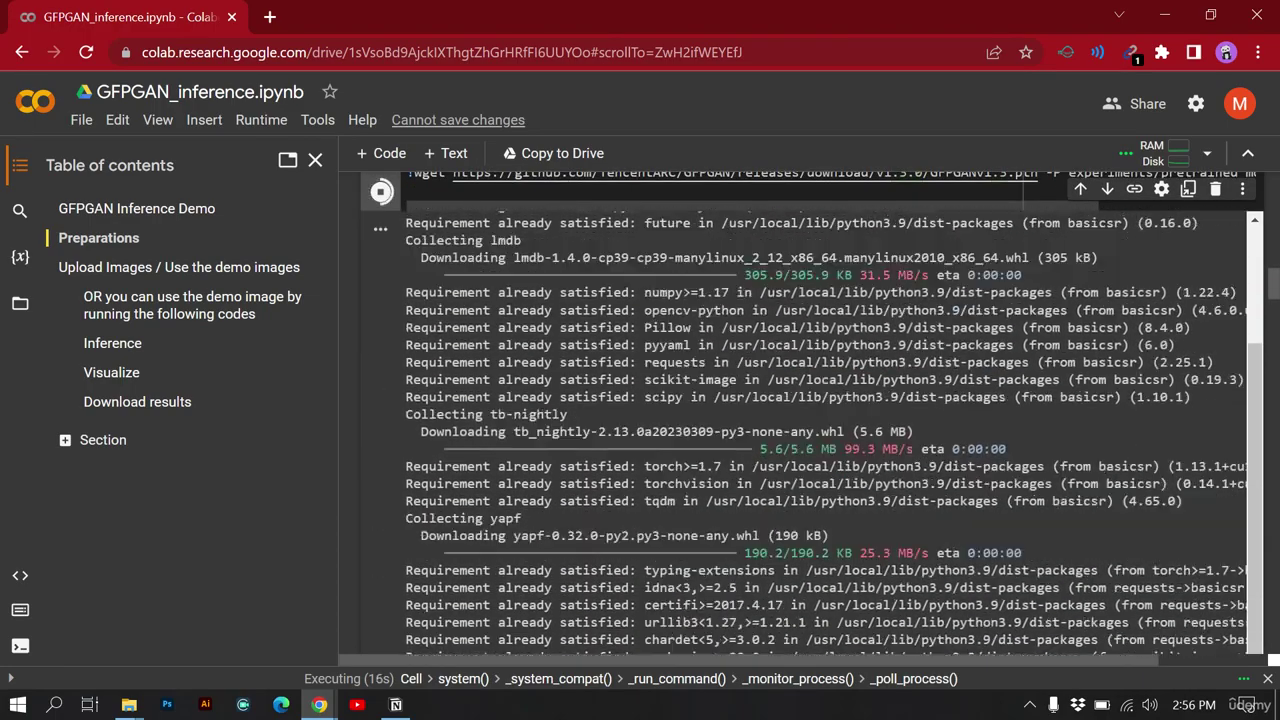
scroll(351, 237, "up", 10)
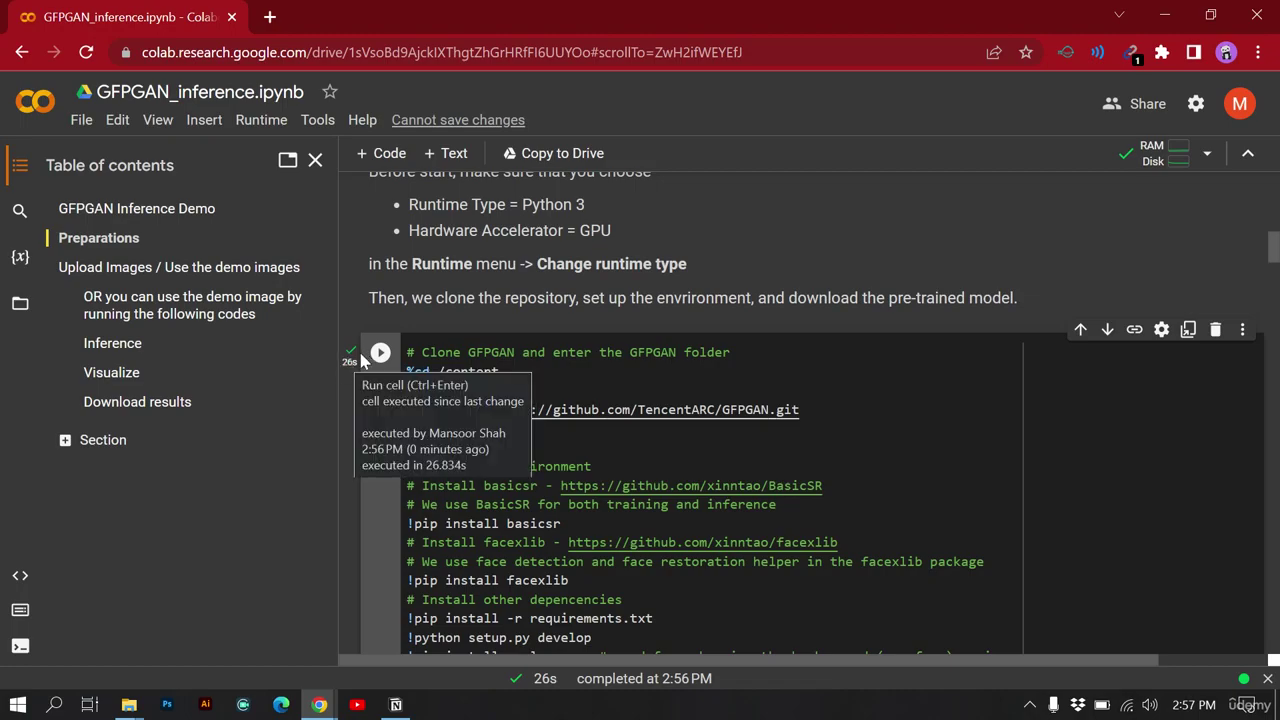
Step: Run the "upload your own images" cell in the Upload Images / Use the demo images section
scroll(348, 363, "down", 2)
scroll(830, 480, "down", 10)
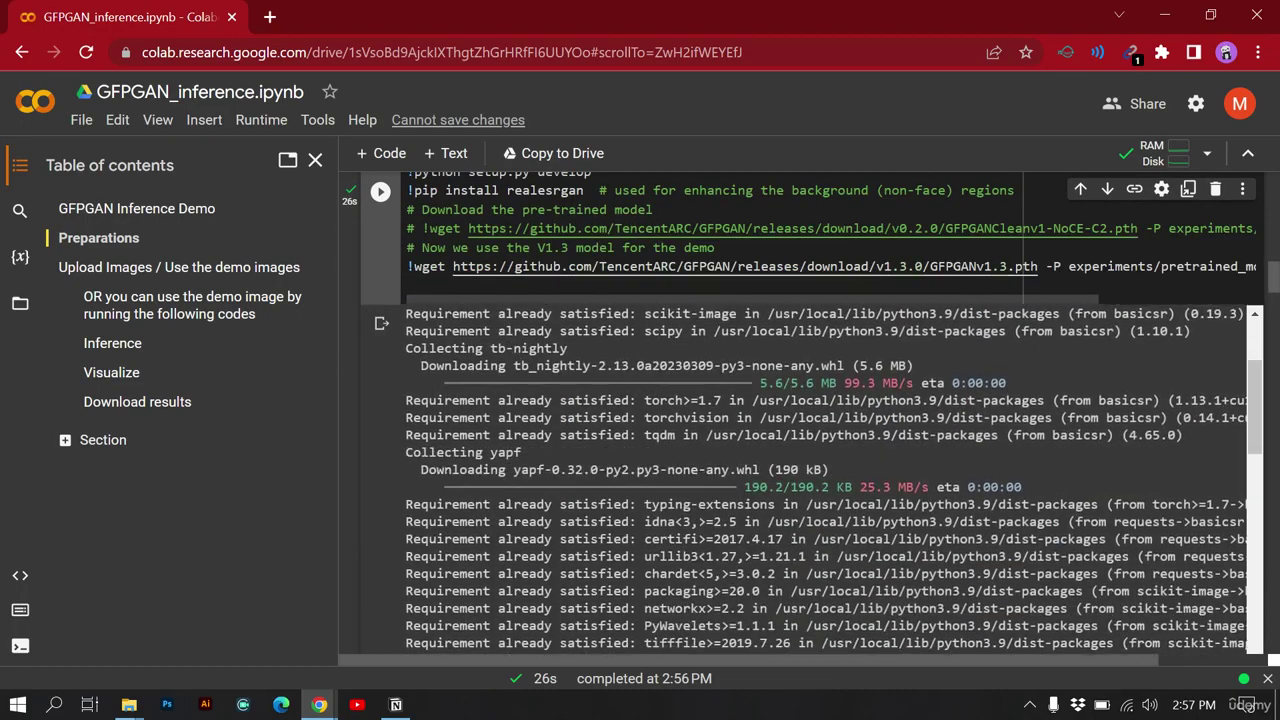
scroll(830, 480, "down", 10)
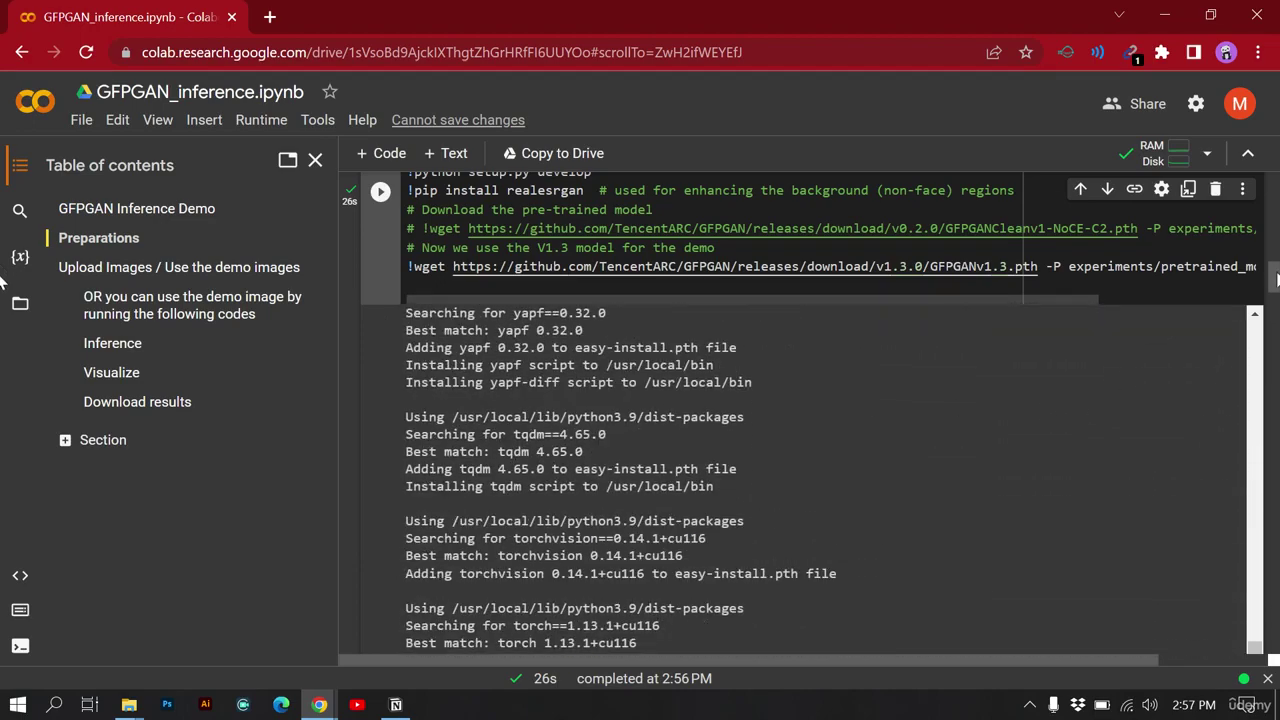
scroll(5, 274, "down", 15)
scroll(1272, 355, "up", 15)
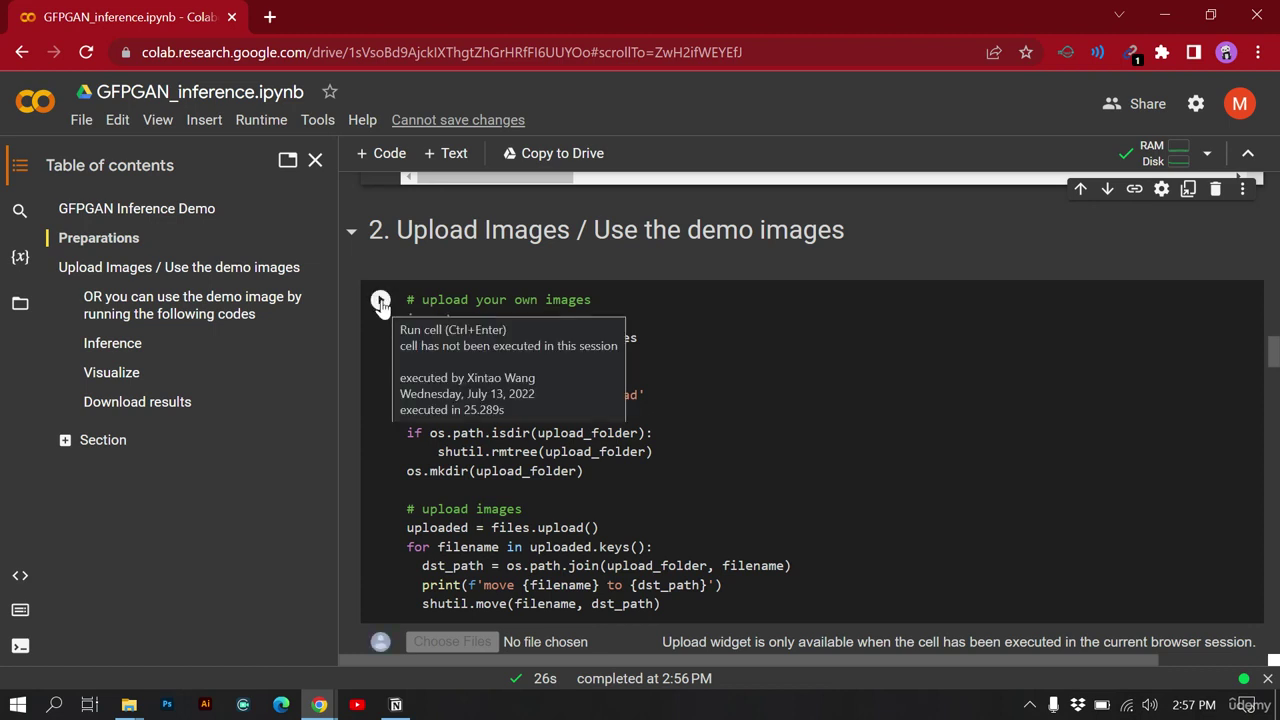
scroll(464, 393, "down", 4)
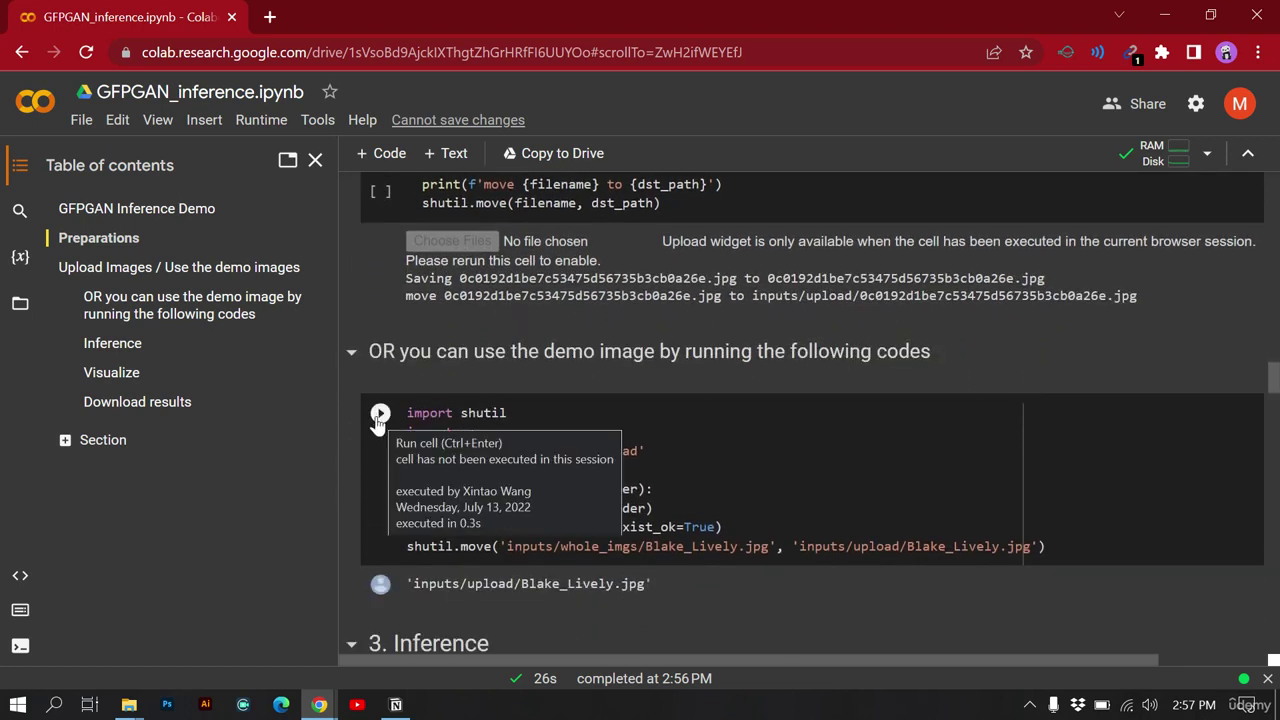
scroll(382, 400, "up", 5)
left_click(381, 344)
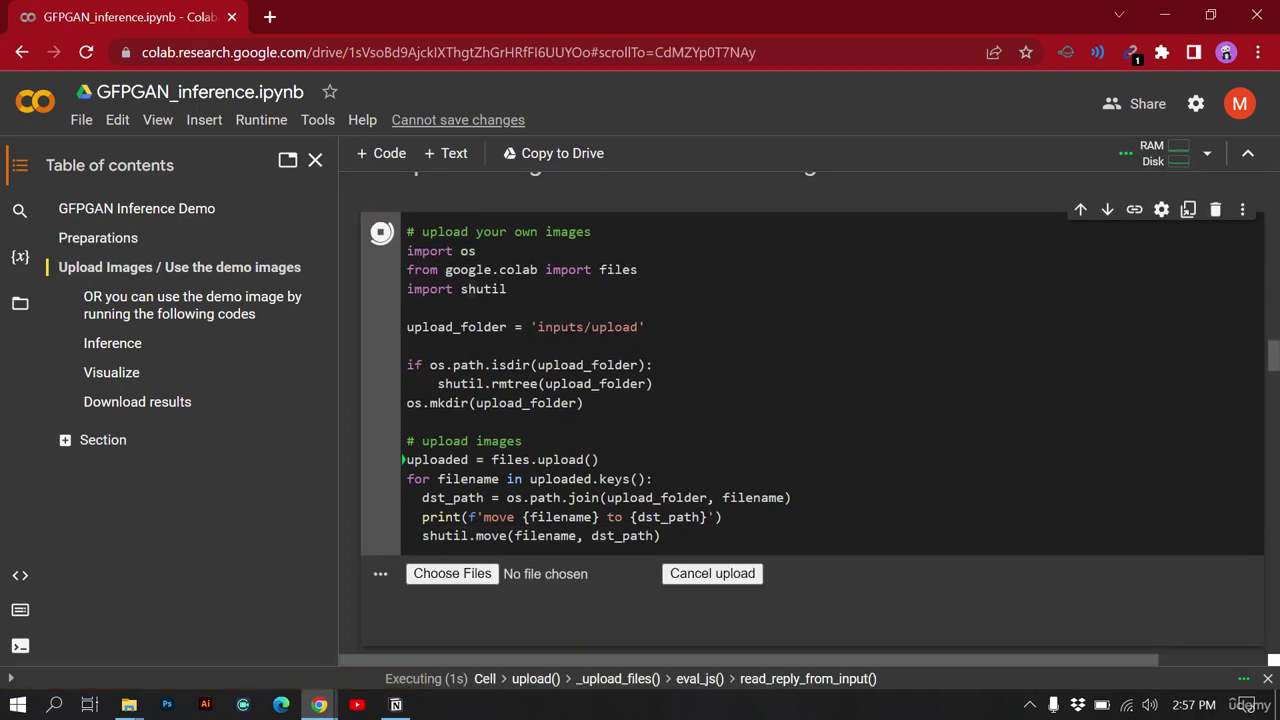
Step: Upload the first "DALL·E 2023-03-09 16.05.54" portrait PNG from the Downloads > results > restored_imgs folder
left_click(455, 578)
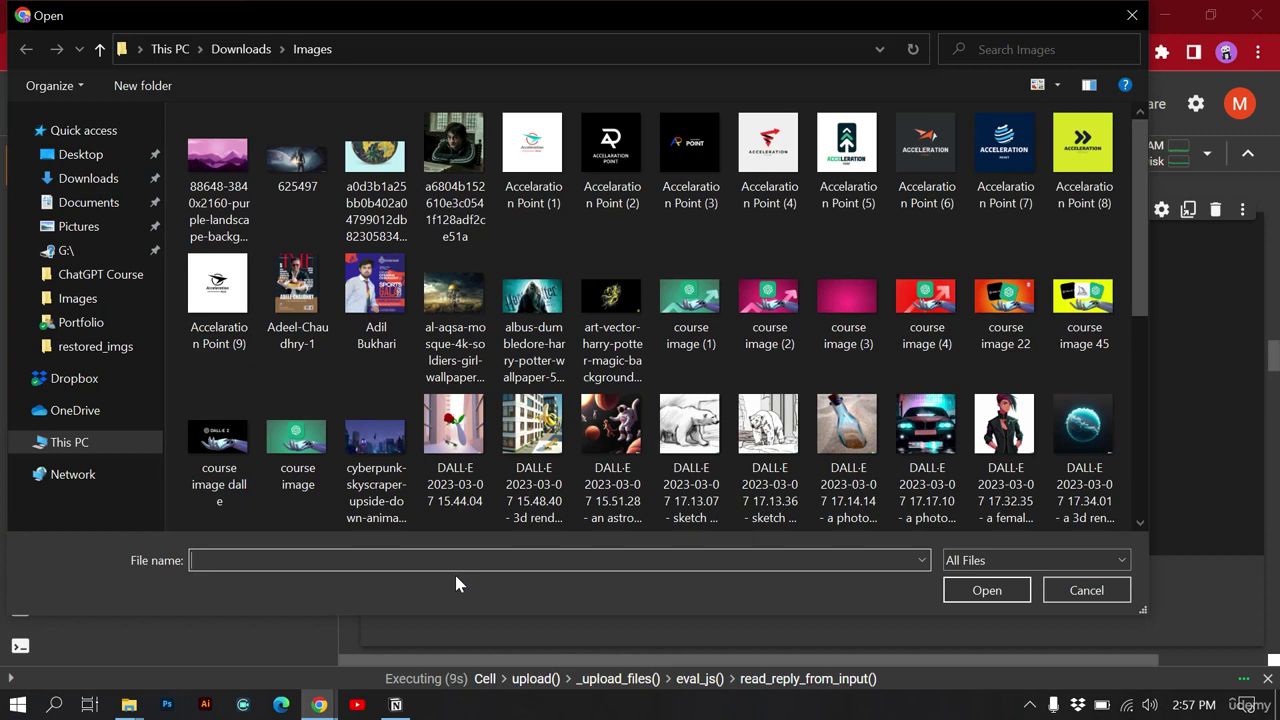
scroll(440, 460, "down", 3)
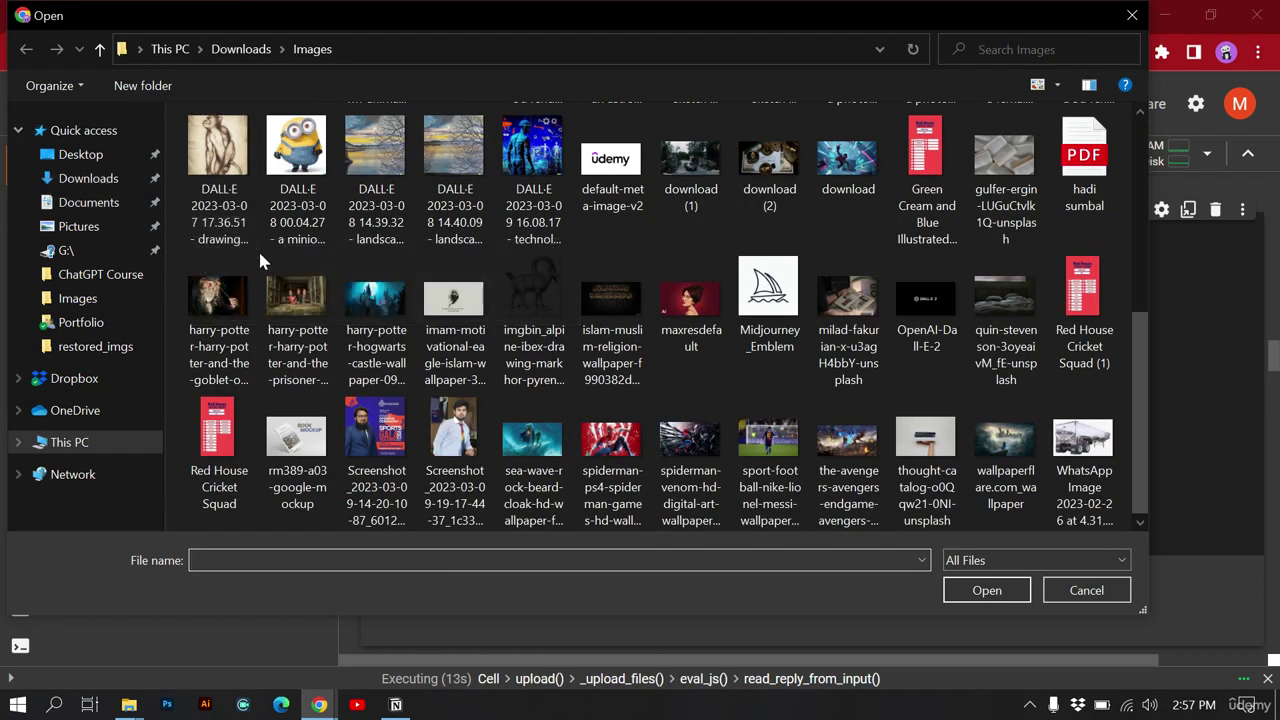
scroll(258, 249, "up", 5)
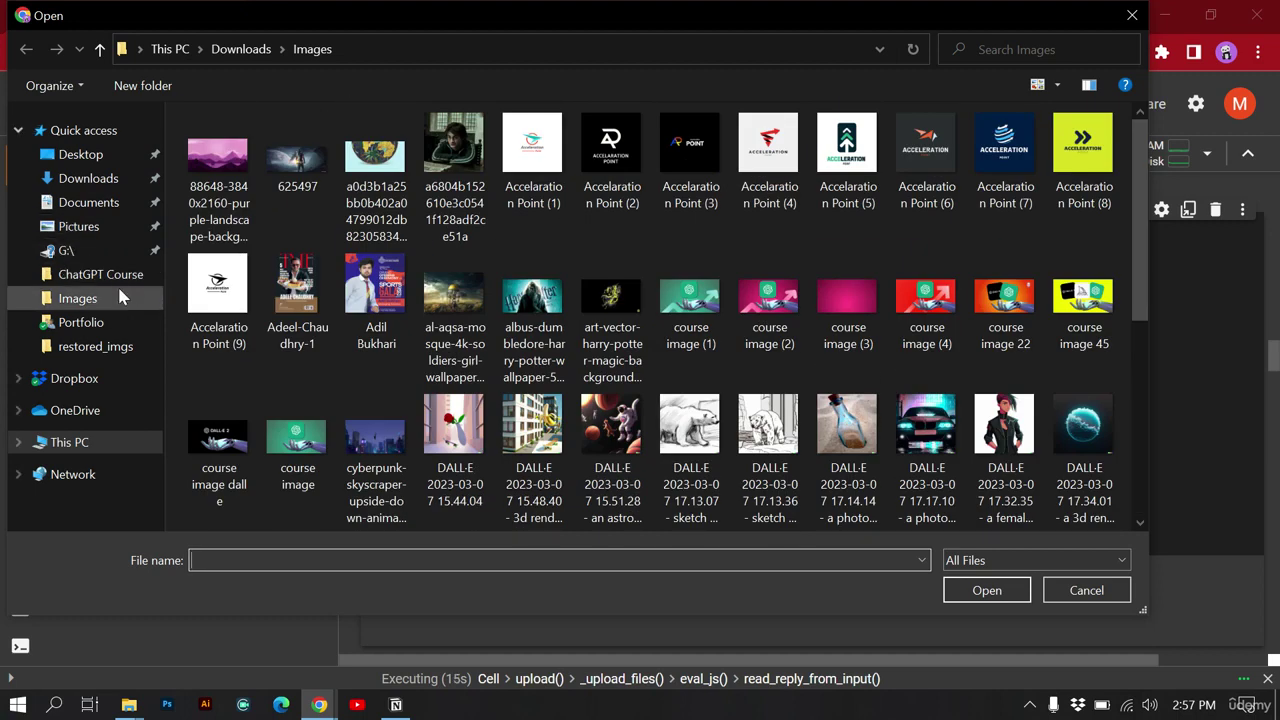
left_click(92, 180)
left_click(510, 226)
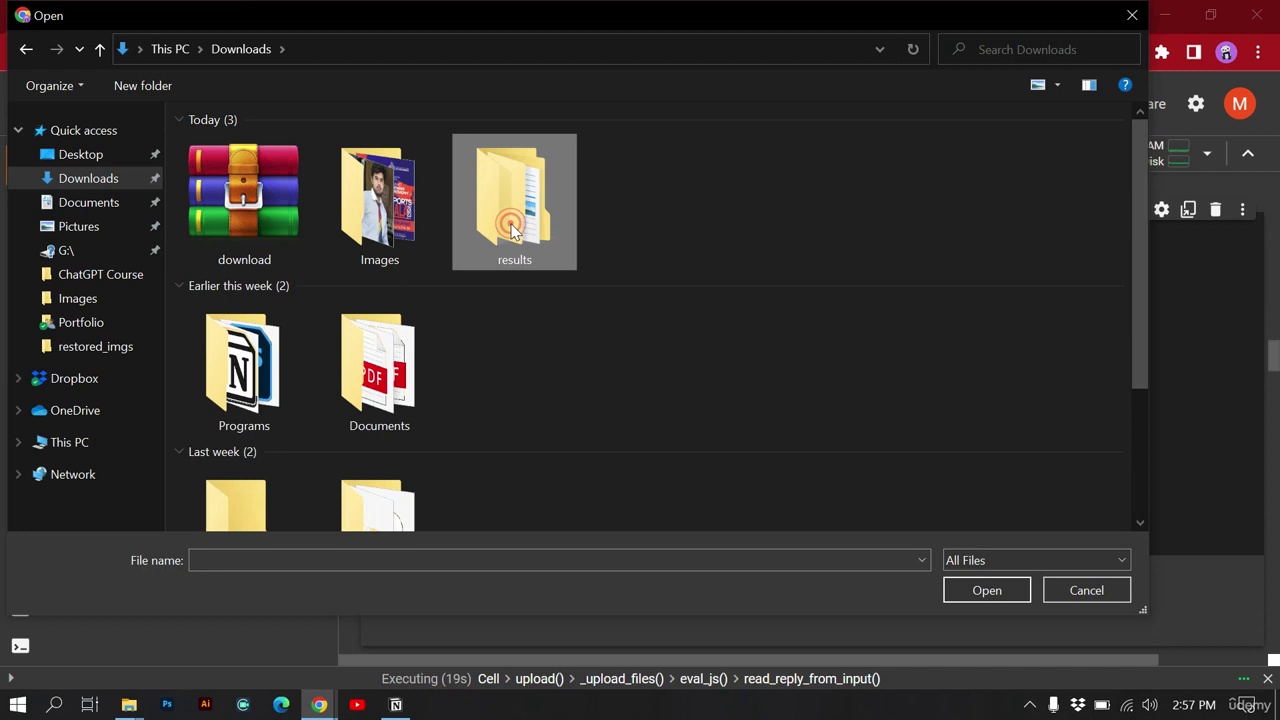
double_click(510, 226)
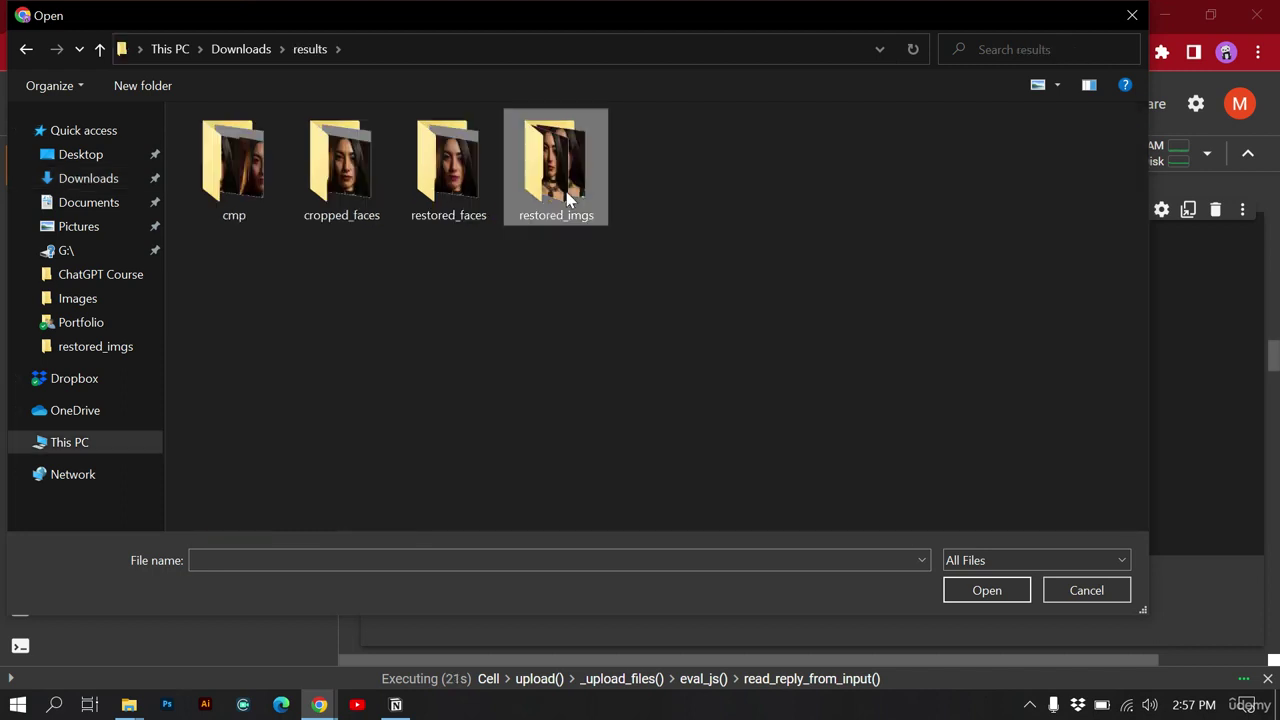
double_click(510, 228)
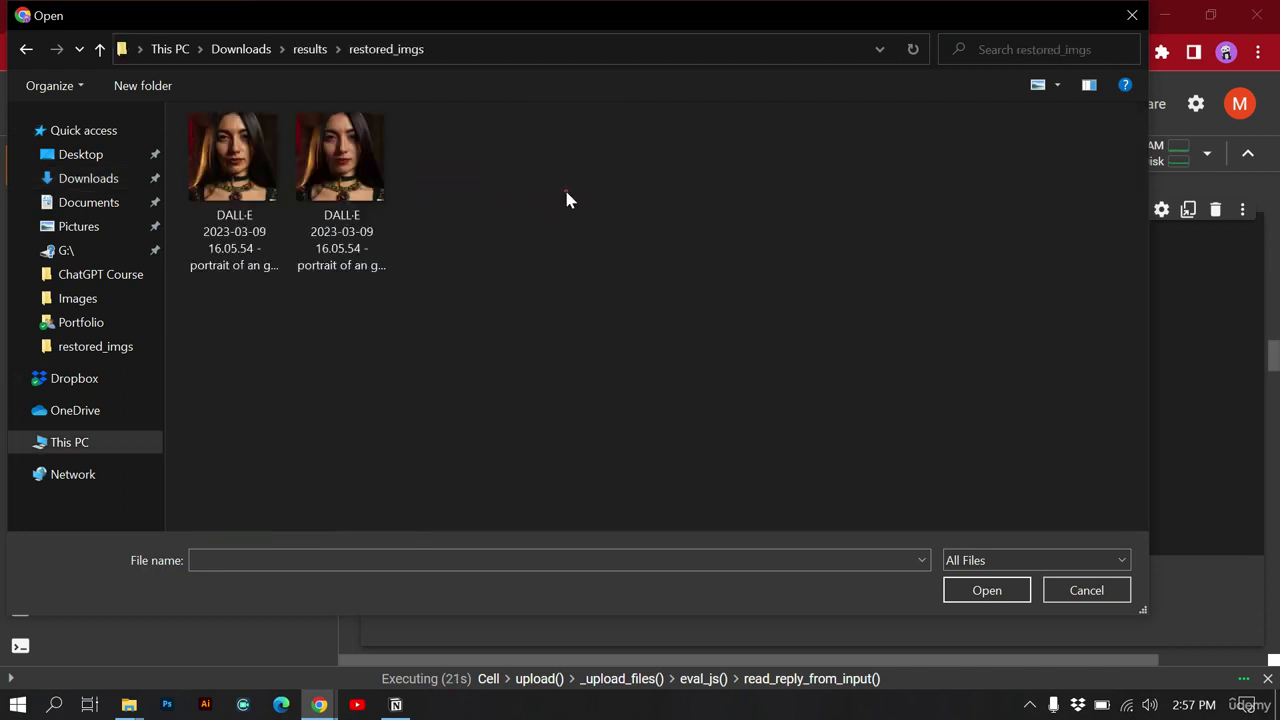
left_click(224, 197)
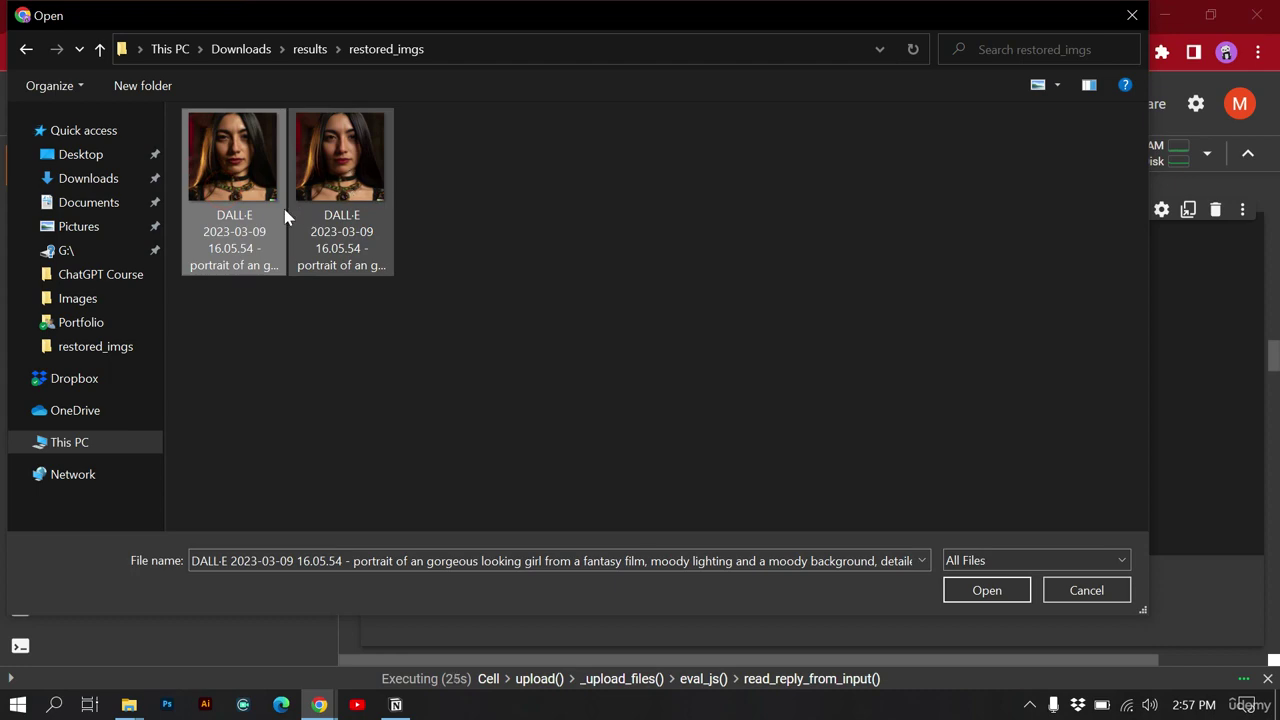
left_click(986, 590)
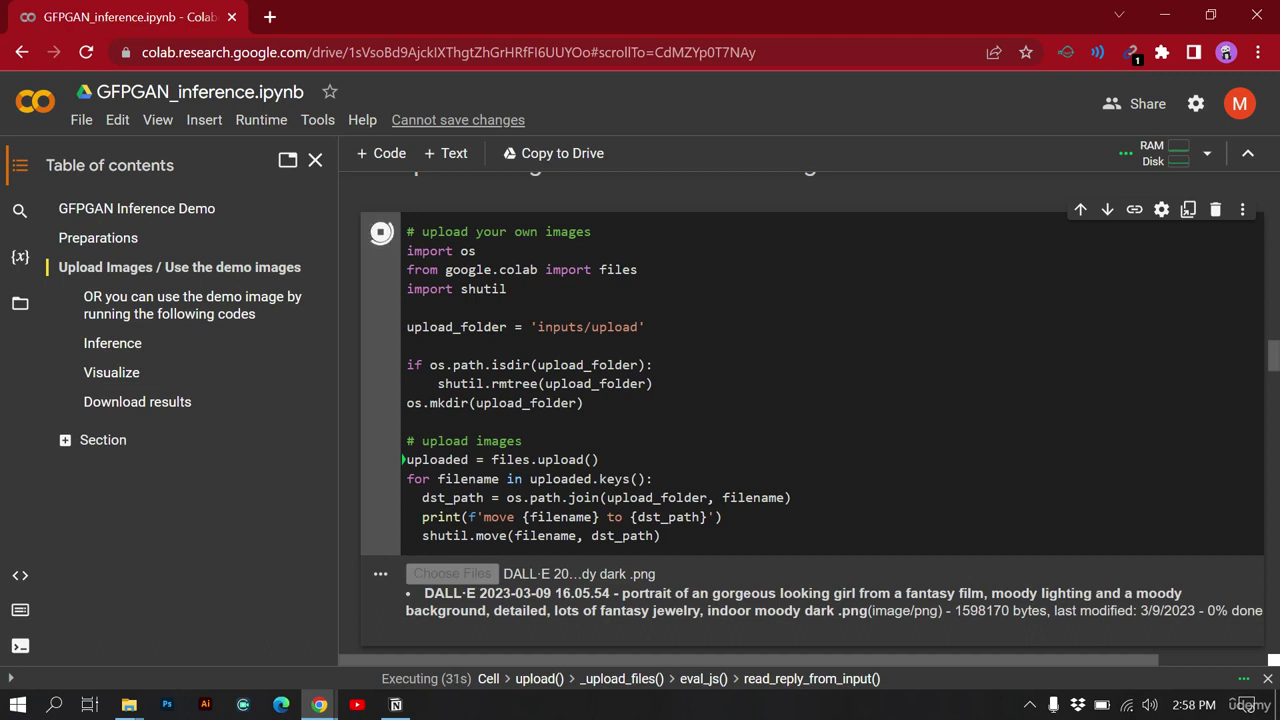
Step: Check the uploading image's file size and completion percentage, and look at the demo image cell below
scroll(1205, 592, "down", 1)
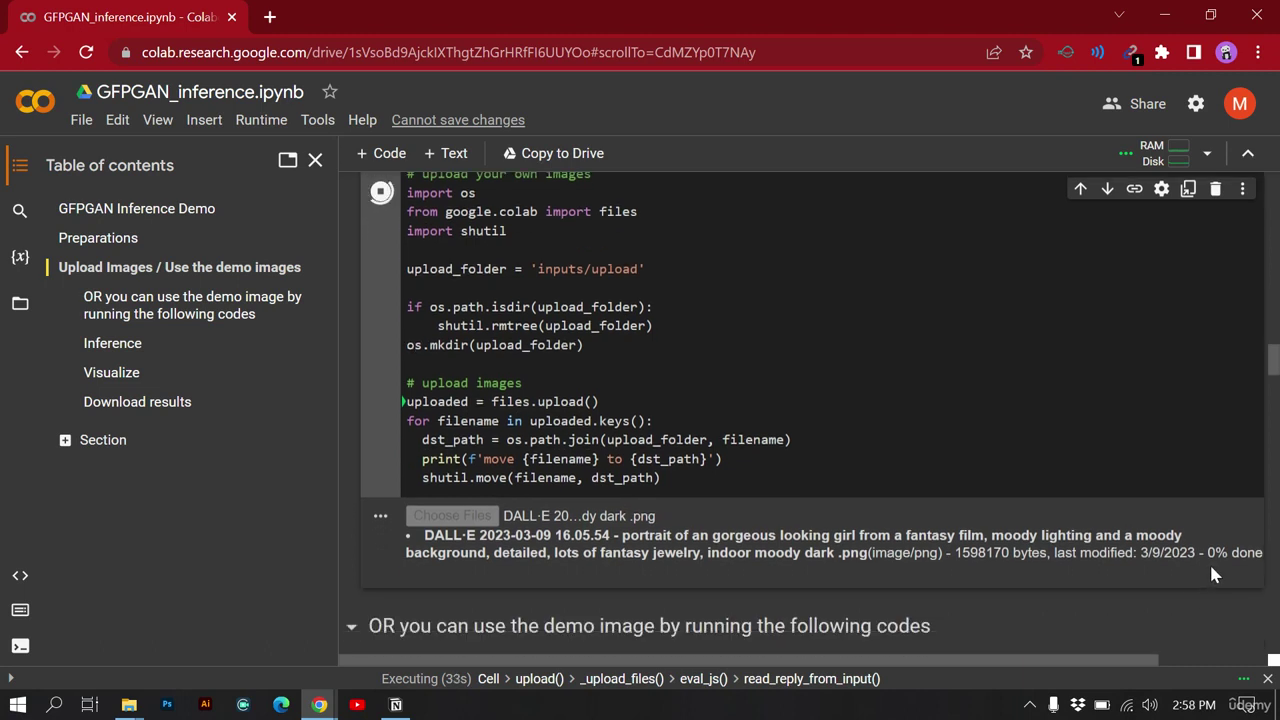
left_click_drag(1207, 553, 1262, 553)
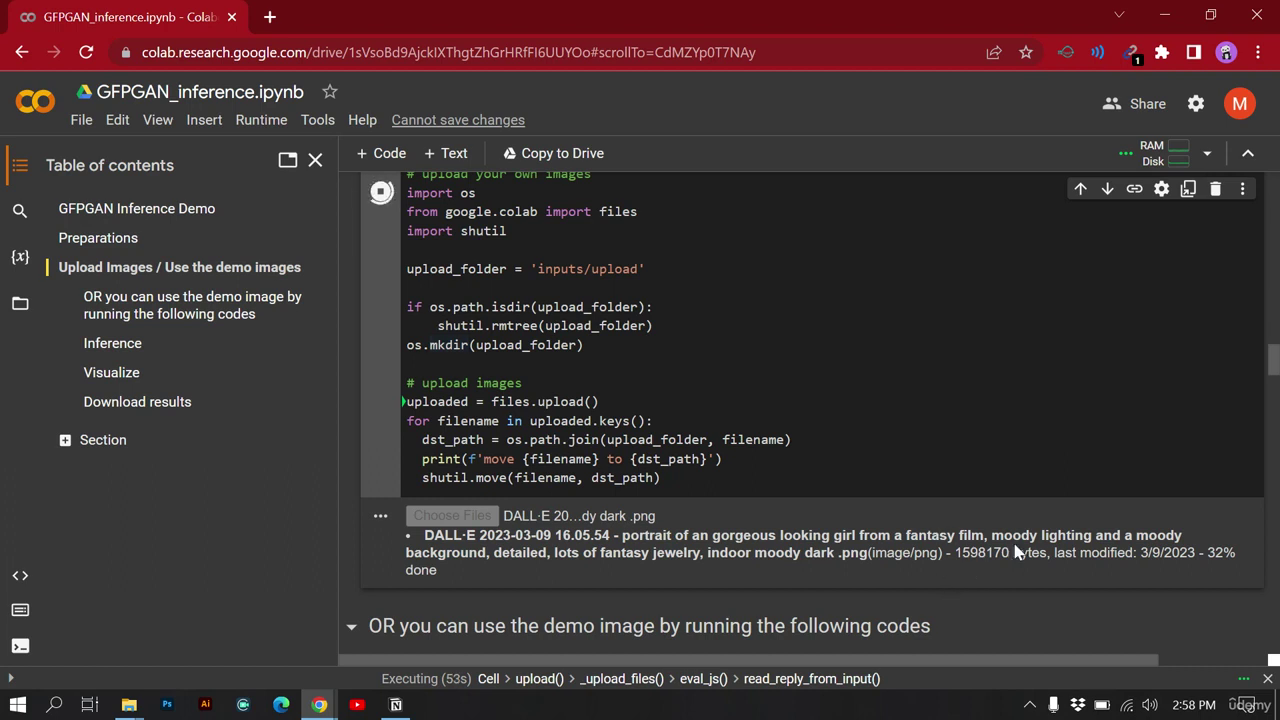
double_click(958, 553)
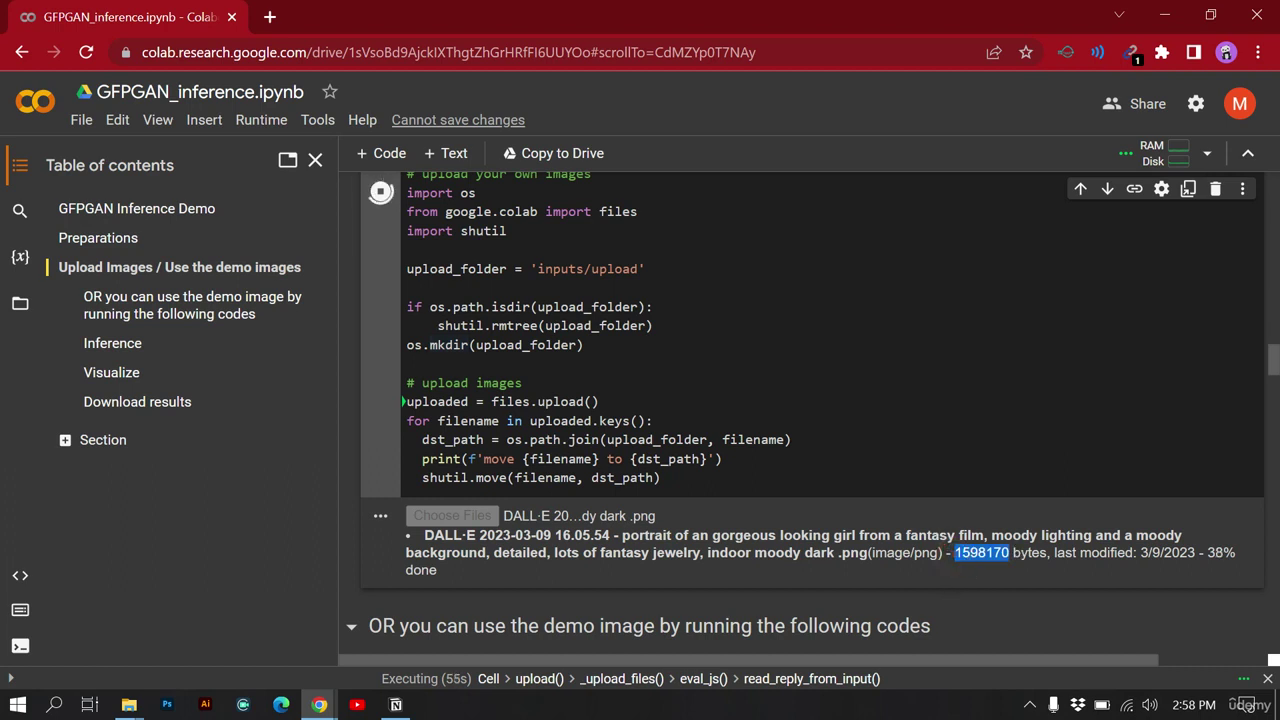
double_click(1220, 553)
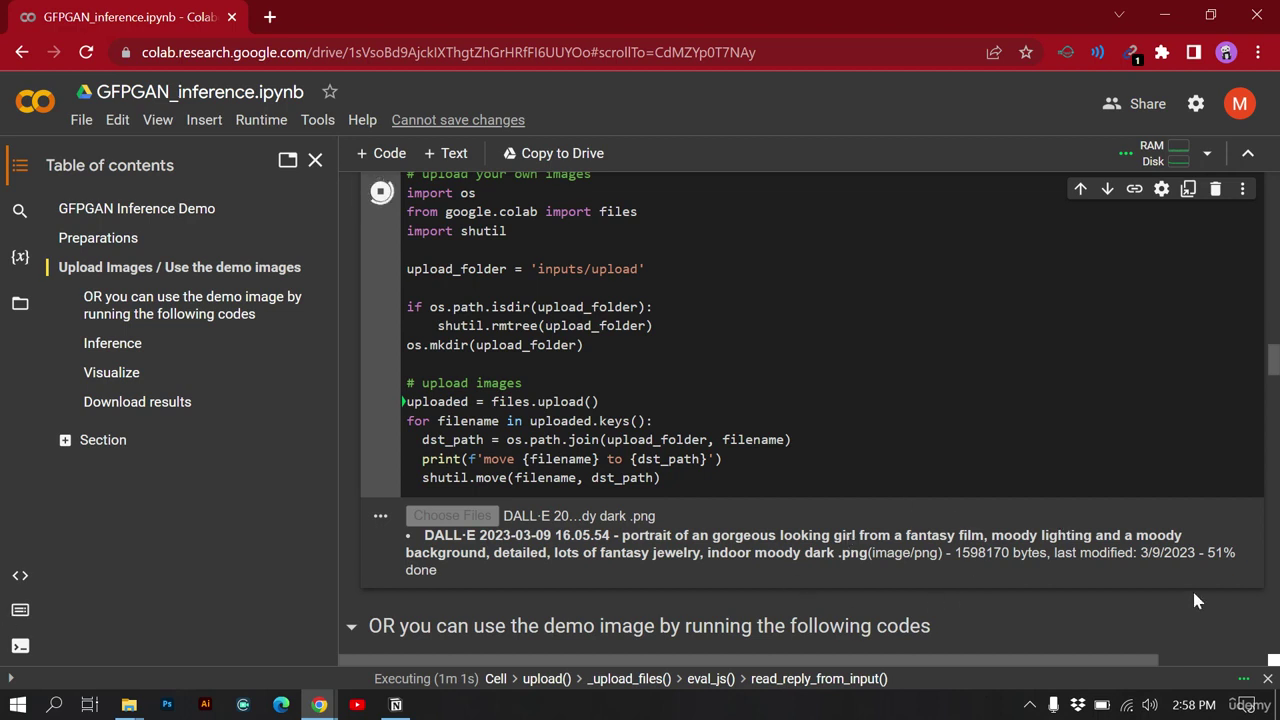
double_click(1220, 553)
scroll(810, 420, "down", 3)
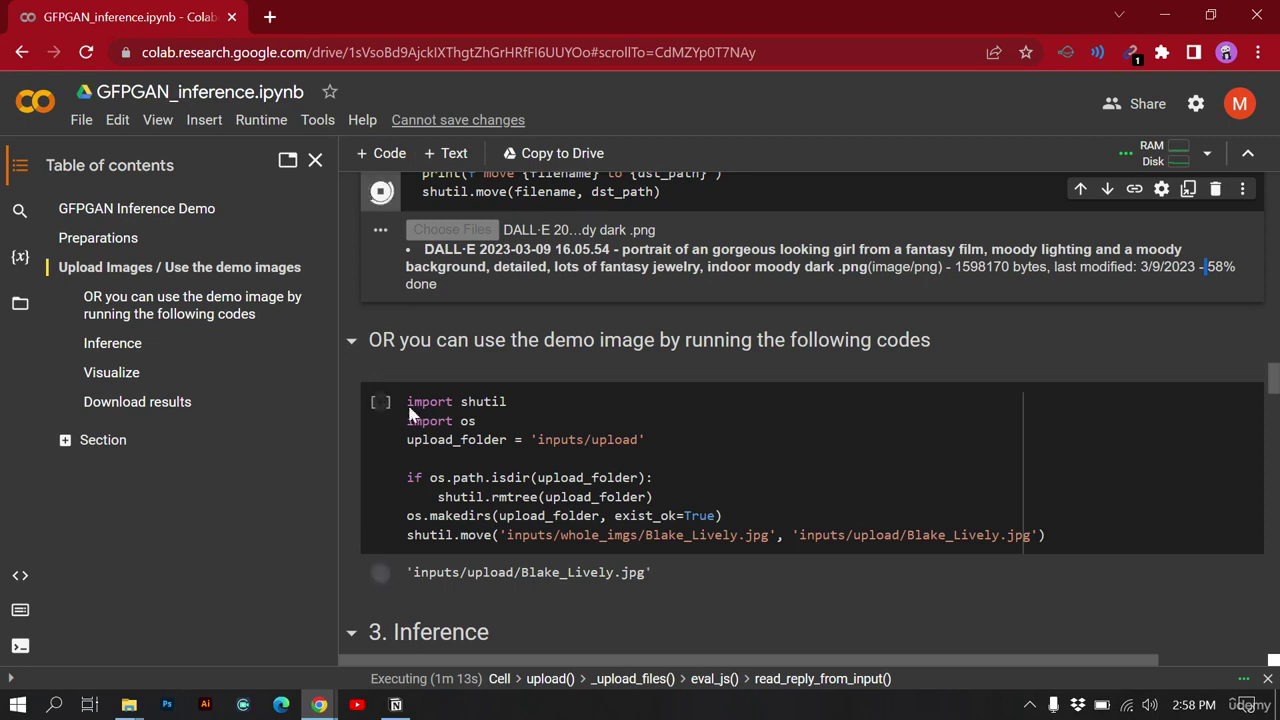
Step: Run the notebook's Inference cell to restore the uploaded portrait with GFPGAN 1.3 at upscale 2
scroll(413, 416, "down", 1)
scroll(1210, 355, "up", 2)
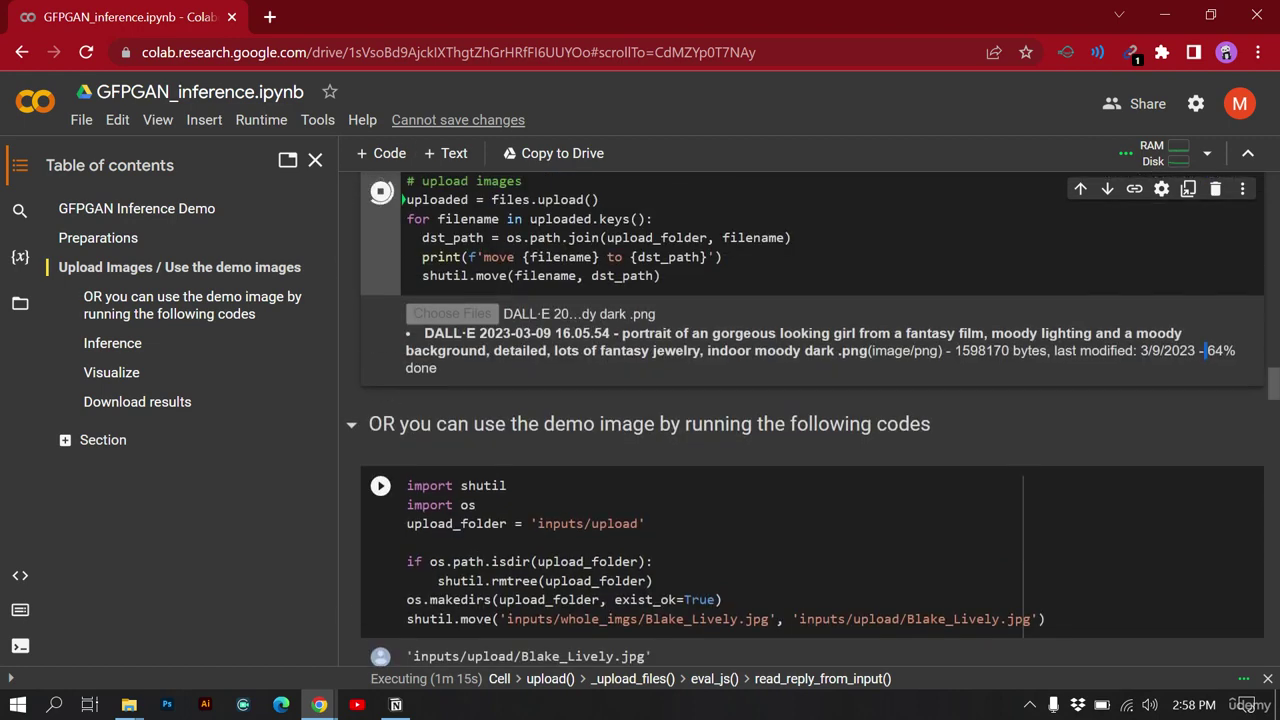
scroll(380, 400, "down", 4)
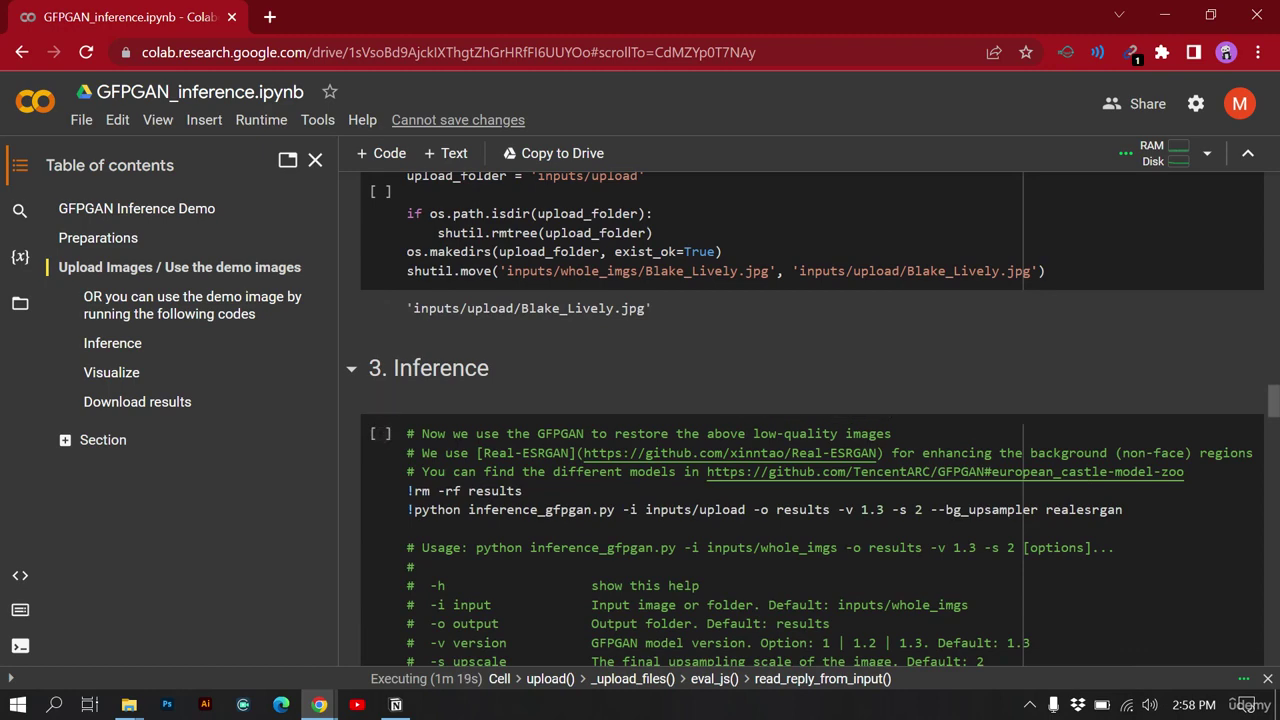
scroll(643, 374, "up", 5)
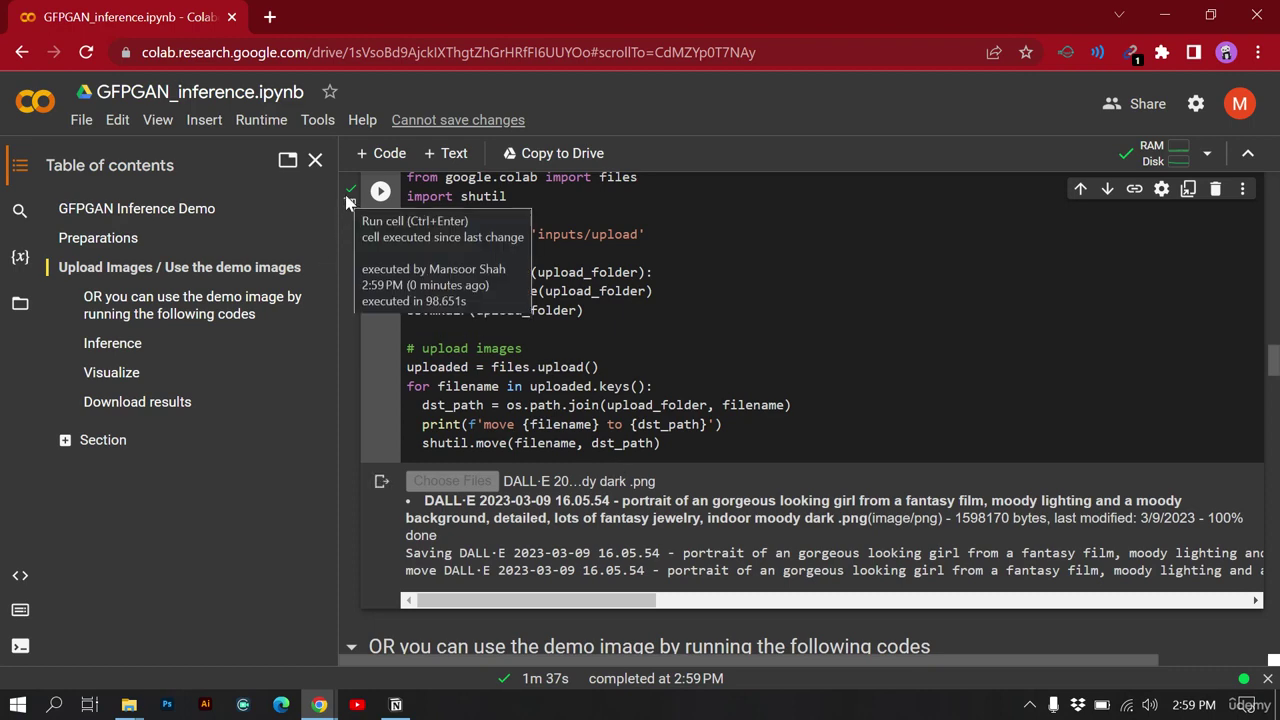
scroll(350, 346, "down", 2)
scroll(348, 346, "down", 6)
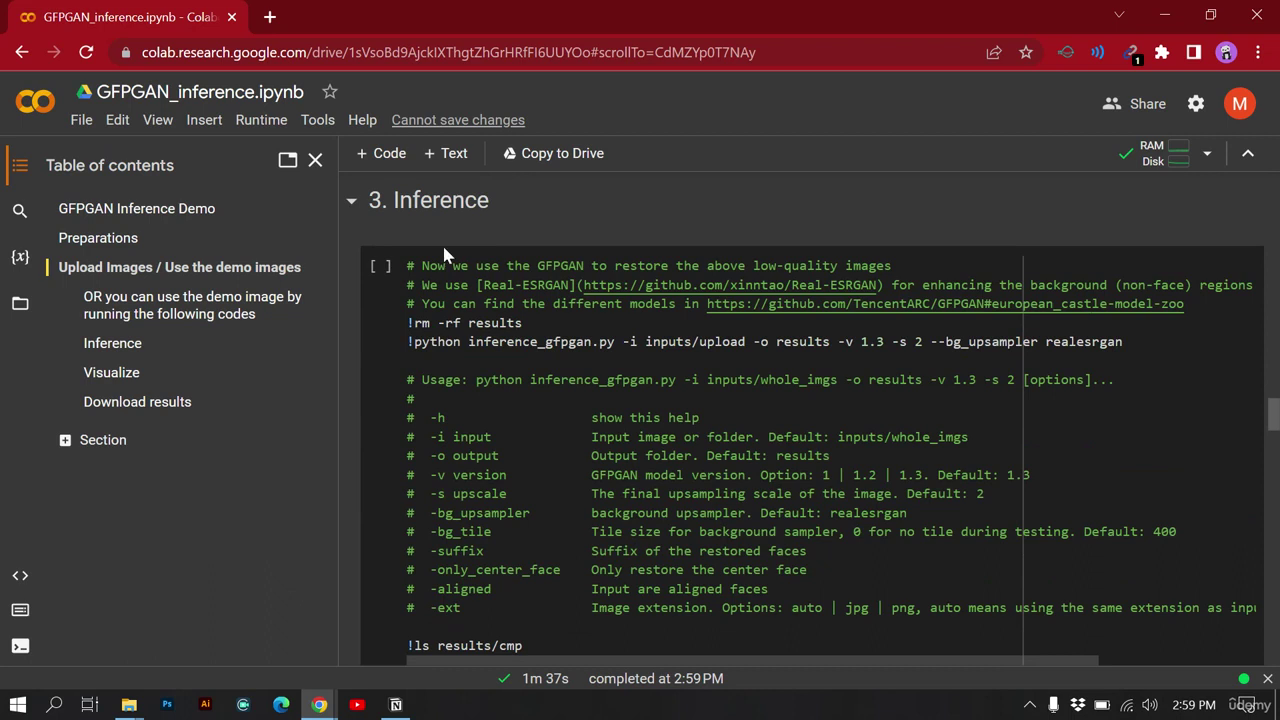
left_click(381, 267)
left_click(381, 267)
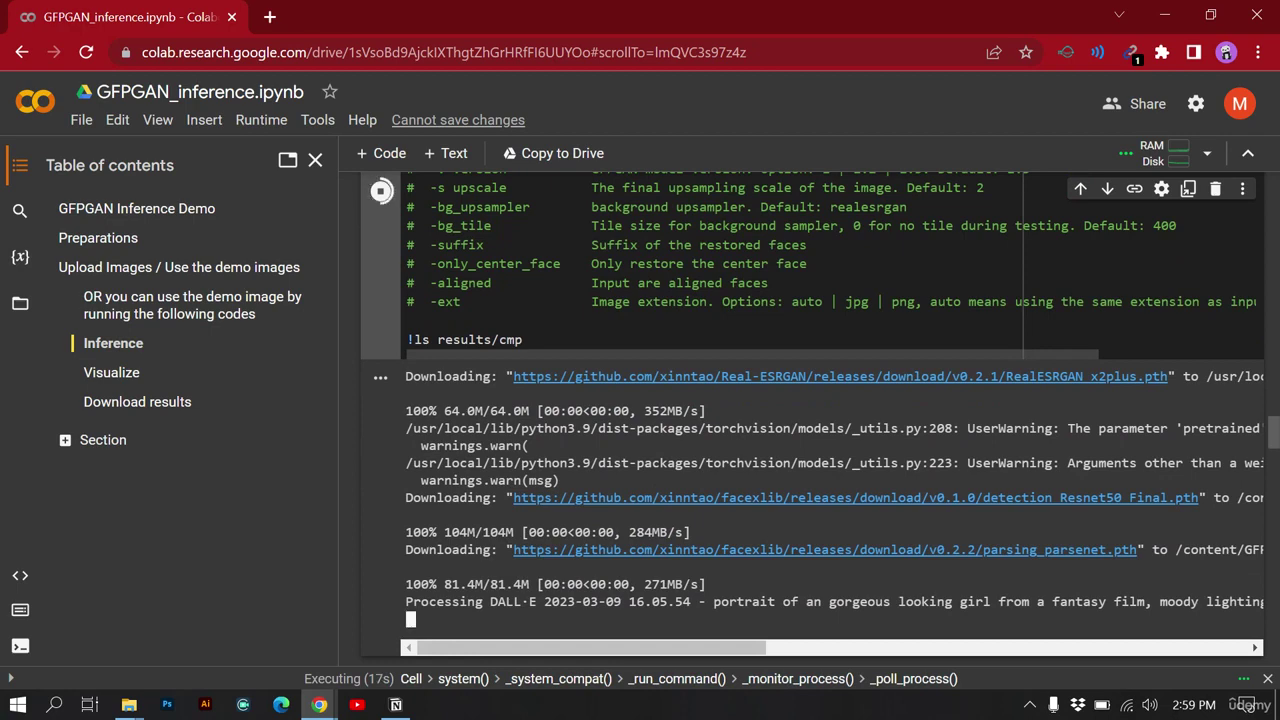
Step: Run the first Visualize cell to compare the cropped input face with the GFPGAN output
scroll(812, 417, "up", 2)
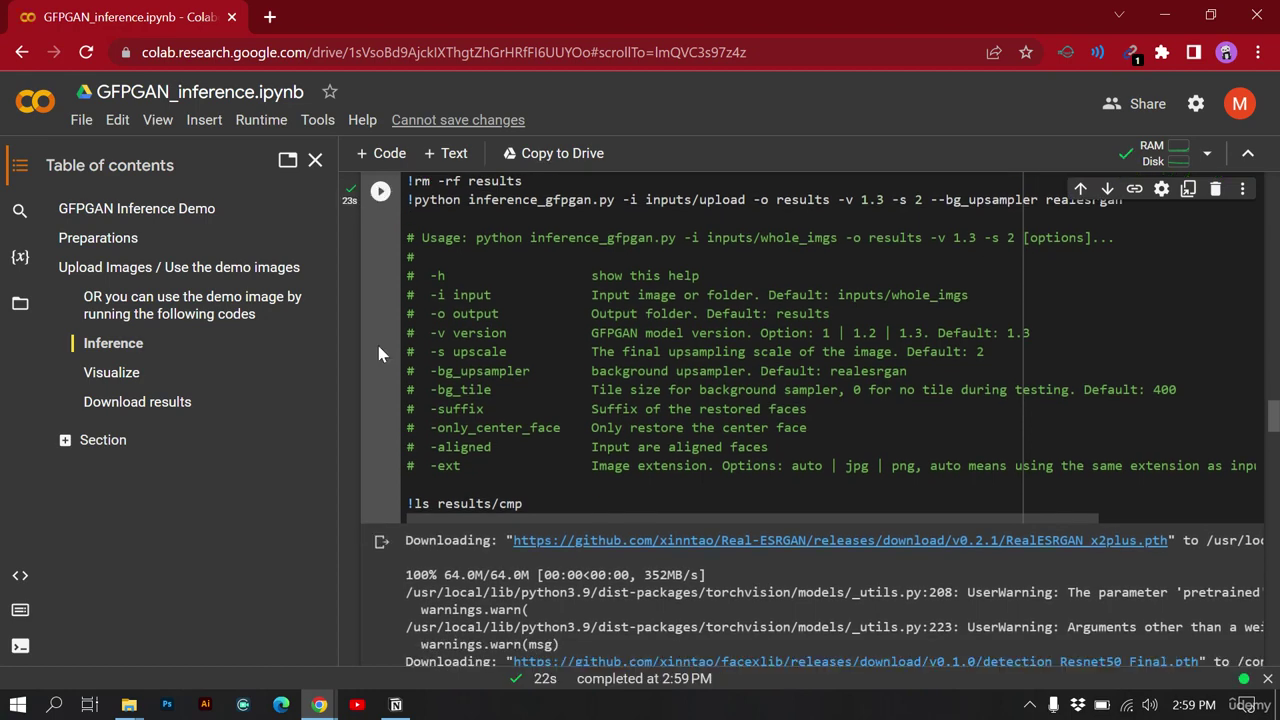
scroll(376, 341, "down", 10)
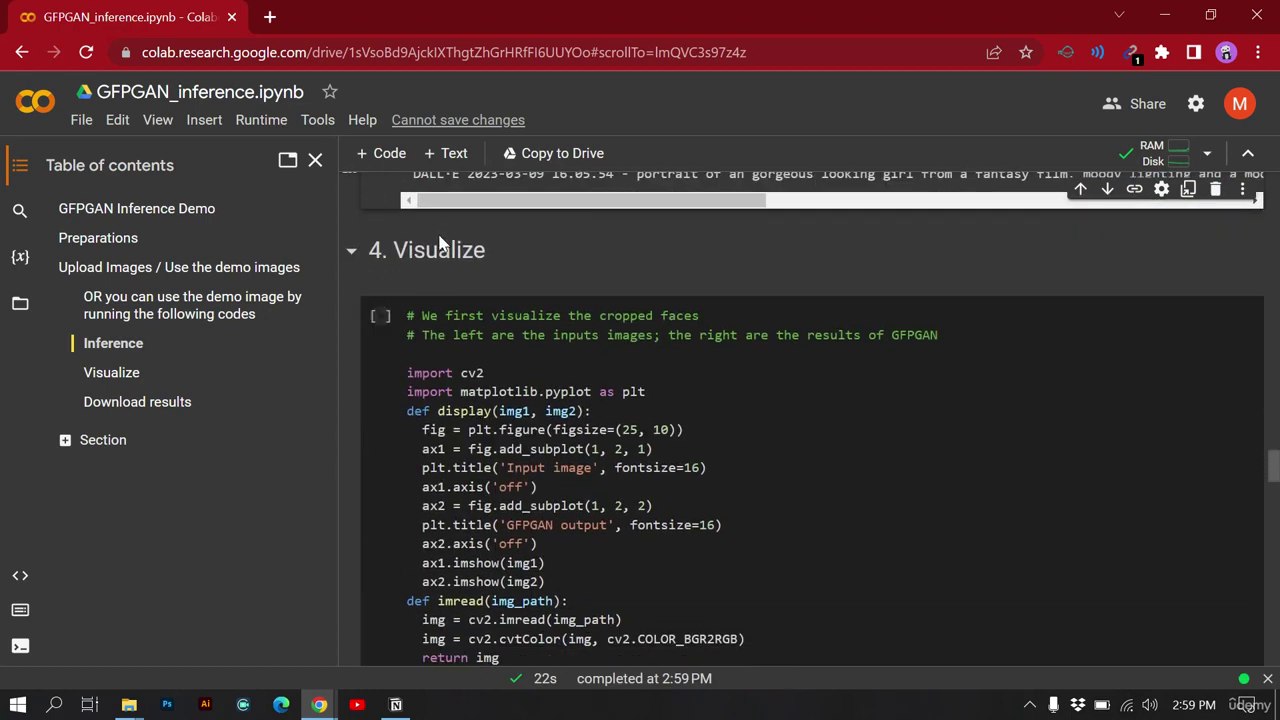
left_click(380, 318)
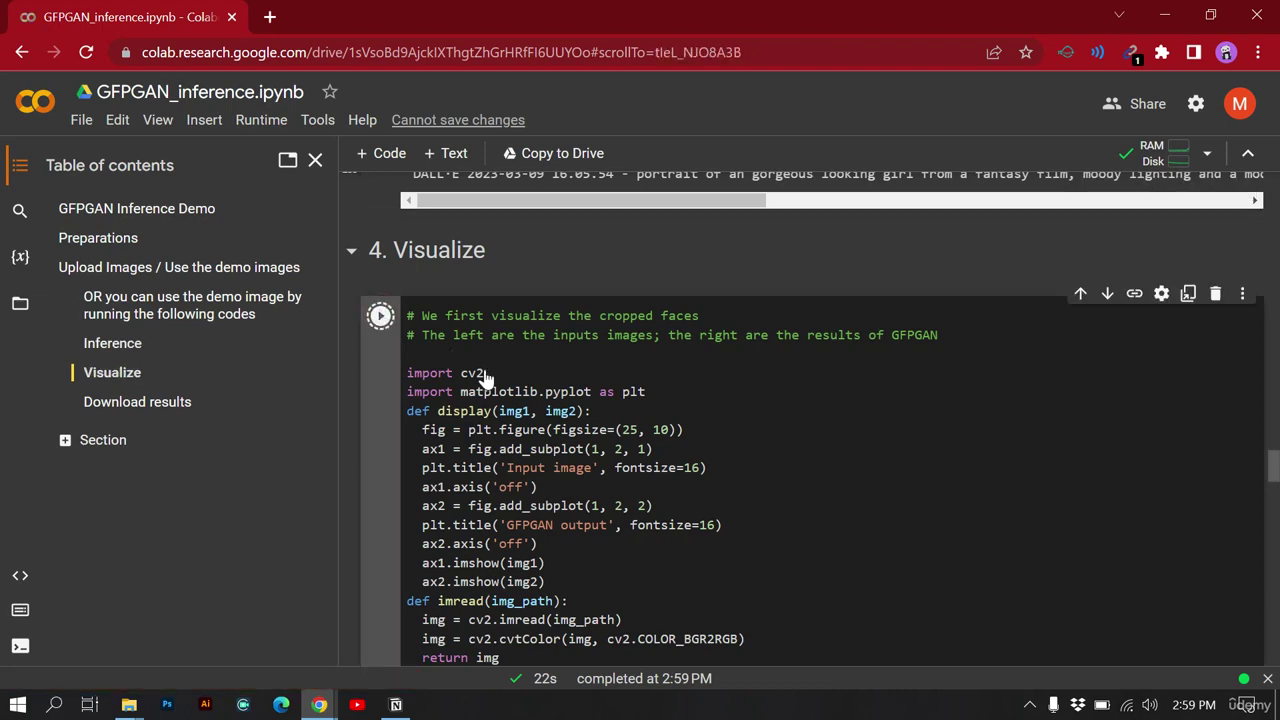
key("shift+Return")
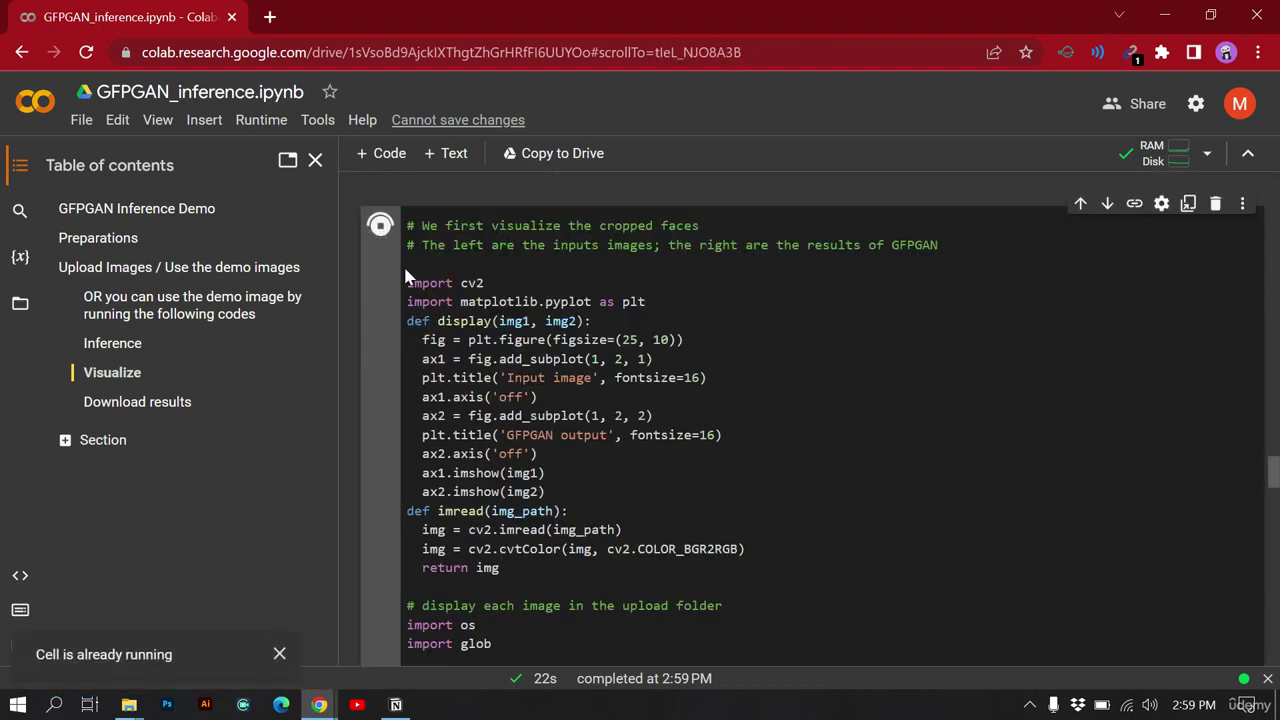
scroll(481, 410, "down", 4)
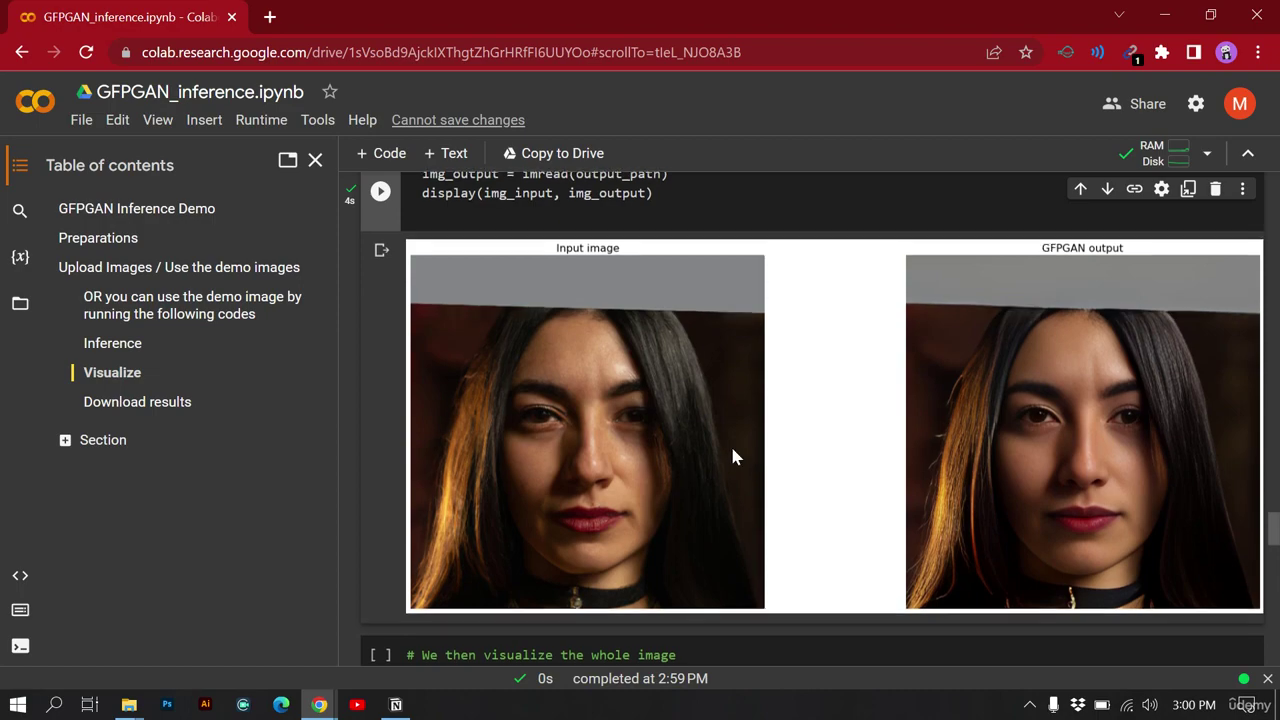
Step: Run the Download results cell to zip the results folder and download it as download.zip
scroll(732, 455, "down", 5)
scroll(732, 456, "down", 8)
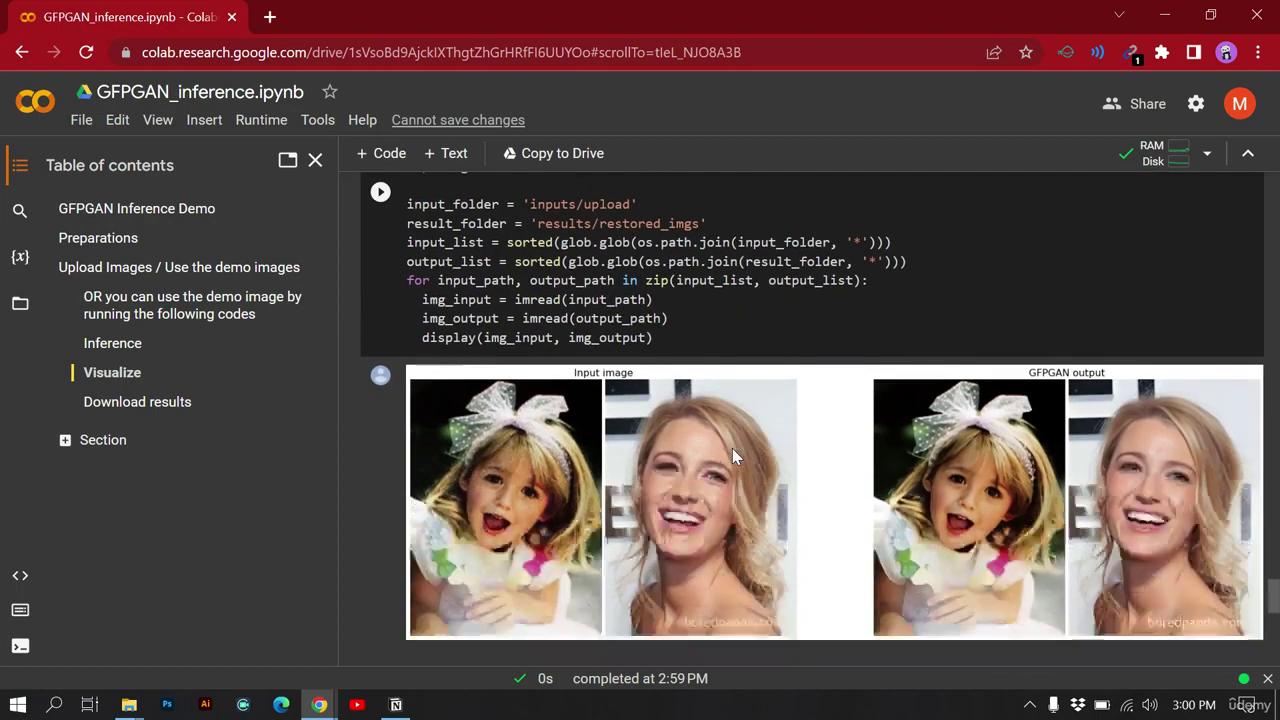
scroll(732, 456, "down", 1)
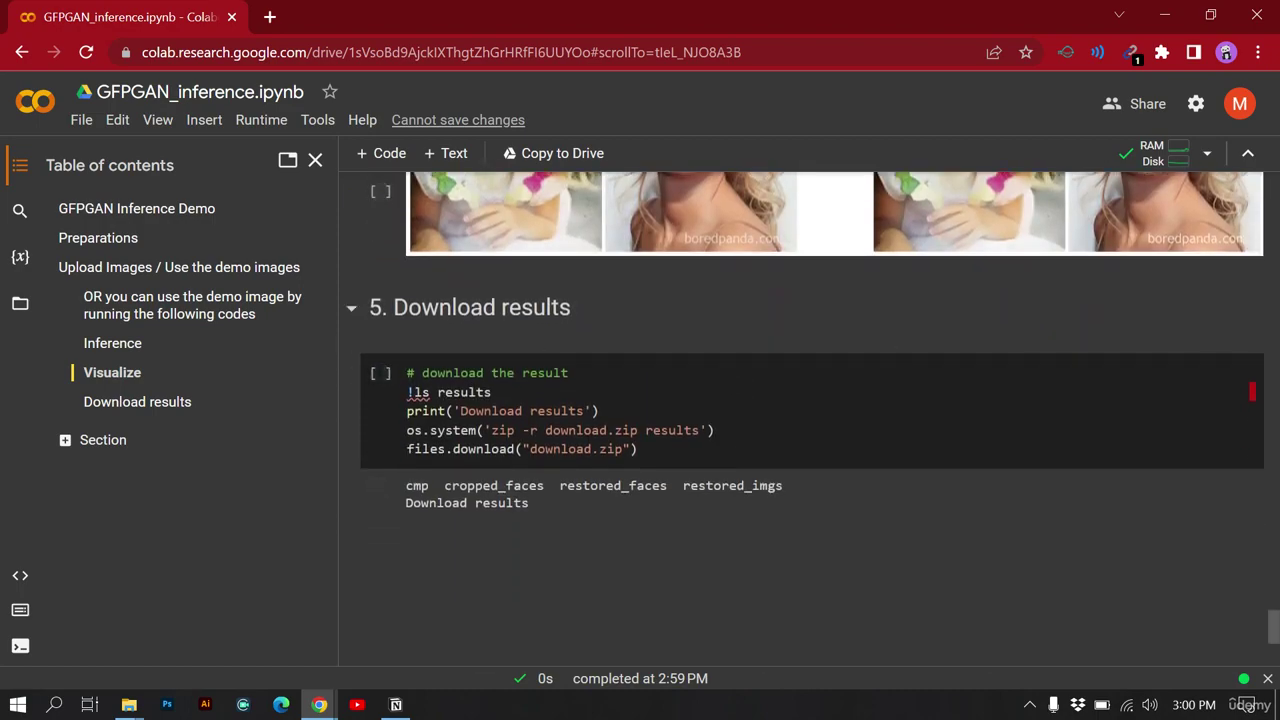
left_click(382, 376)
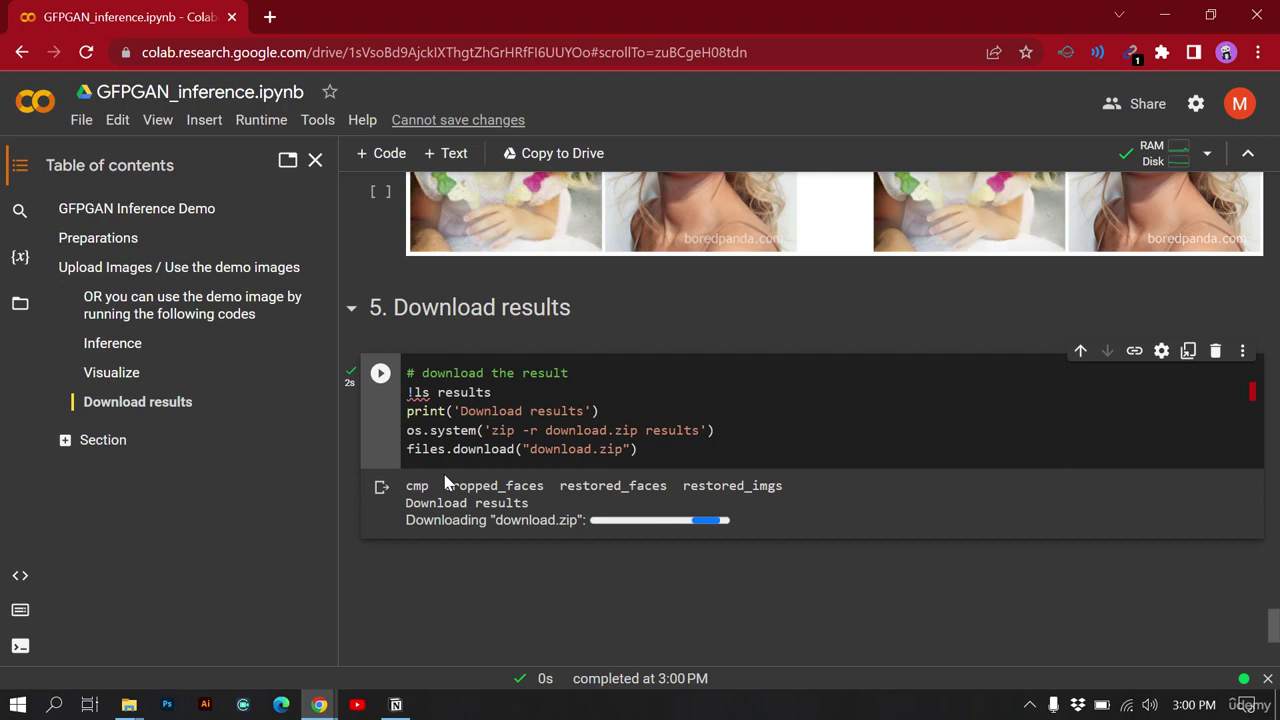
scroll(527, 572, "down", 2)
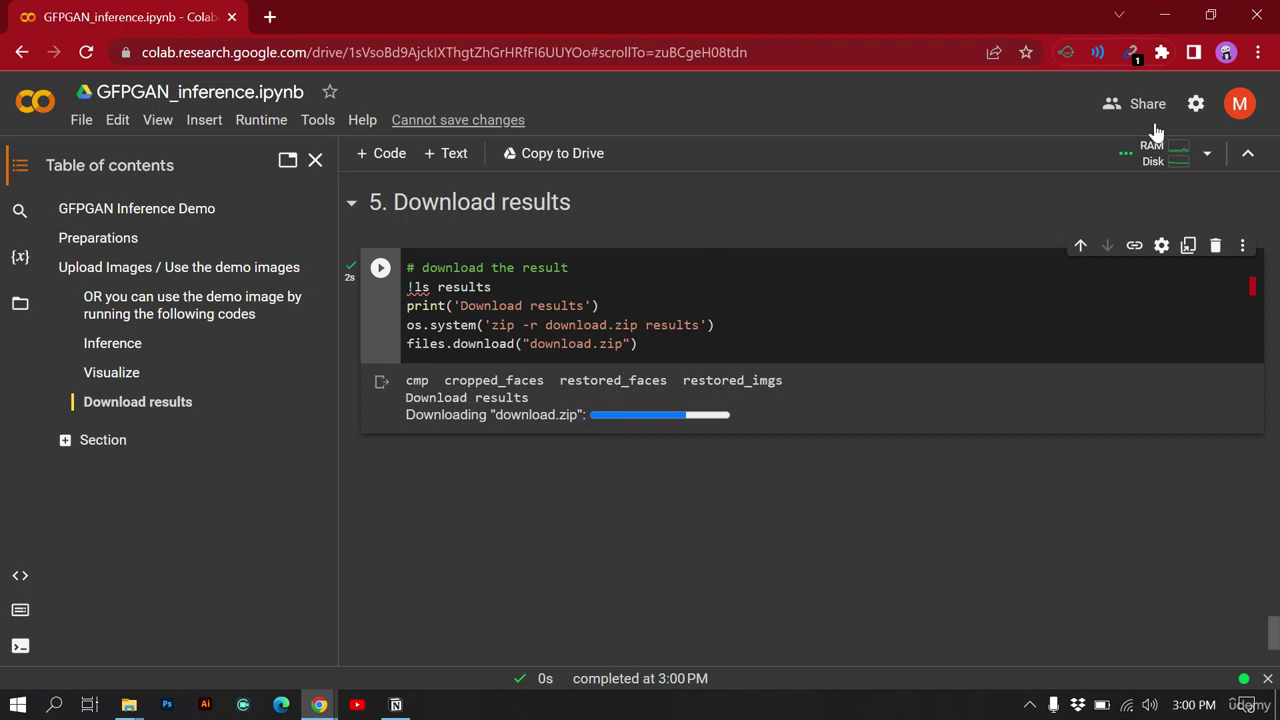
mouse_move(1158, 158)
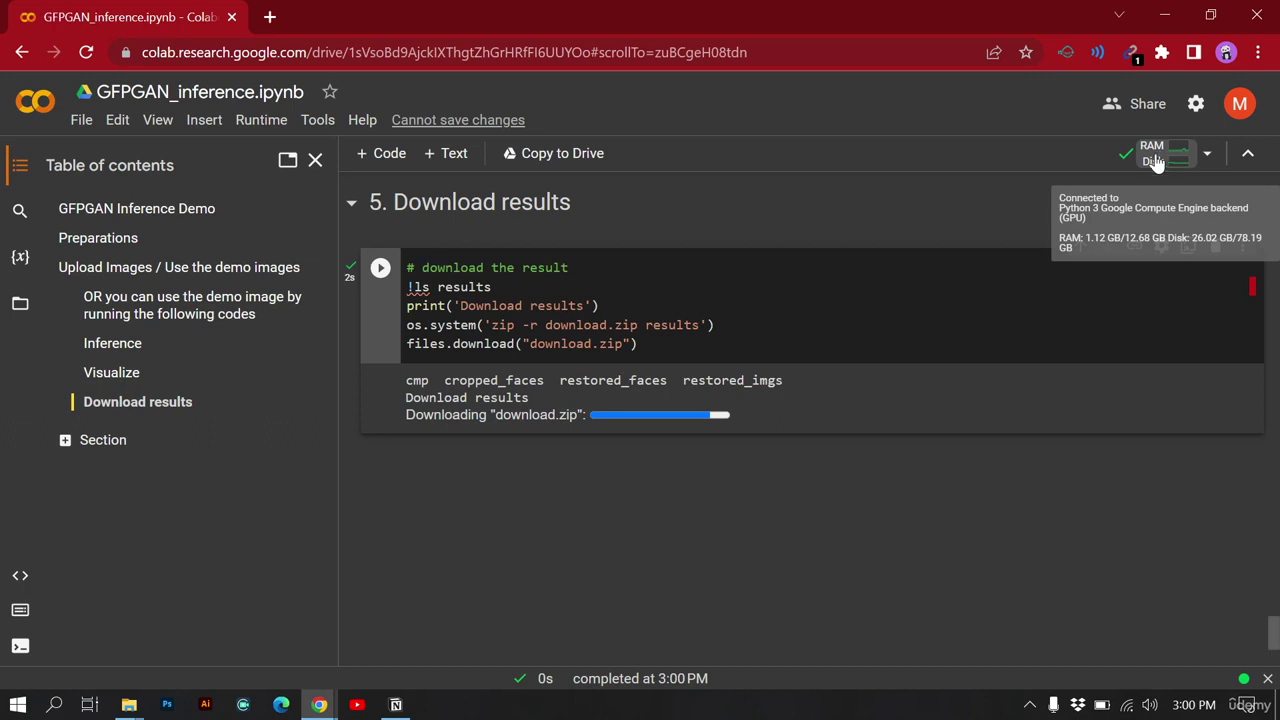
left_click(803, 428)
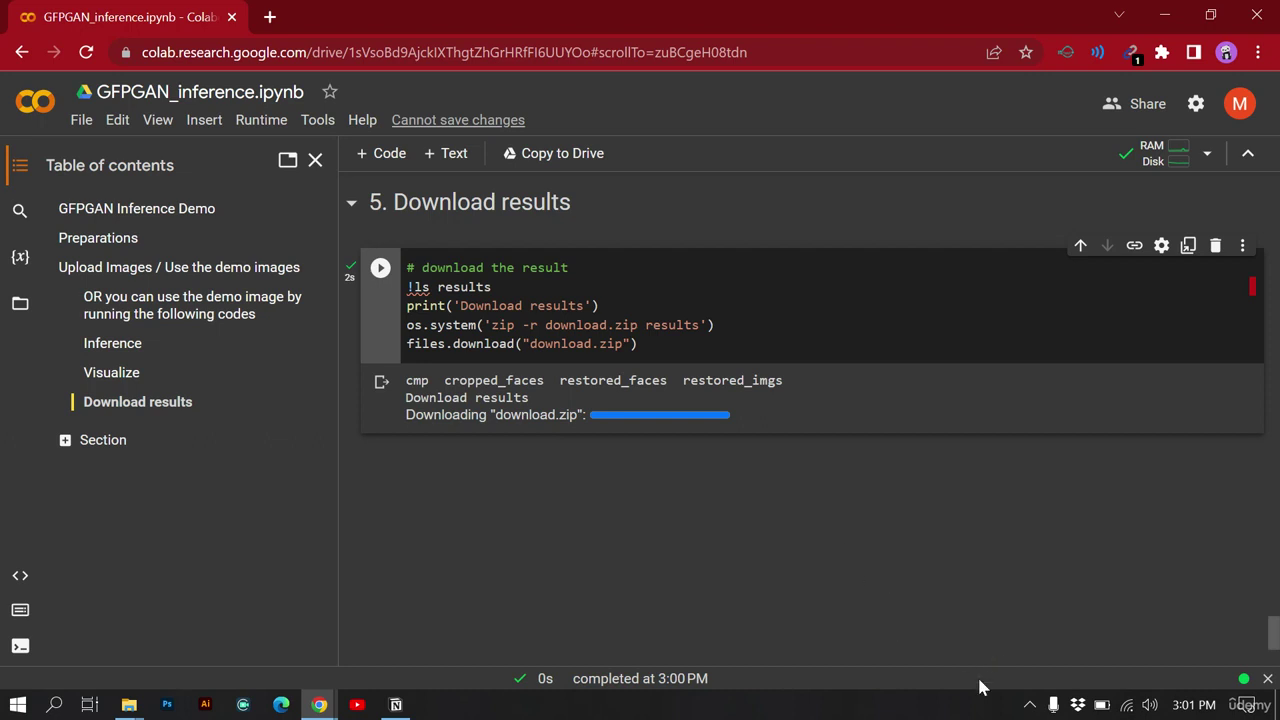
left_click(1029, 704)
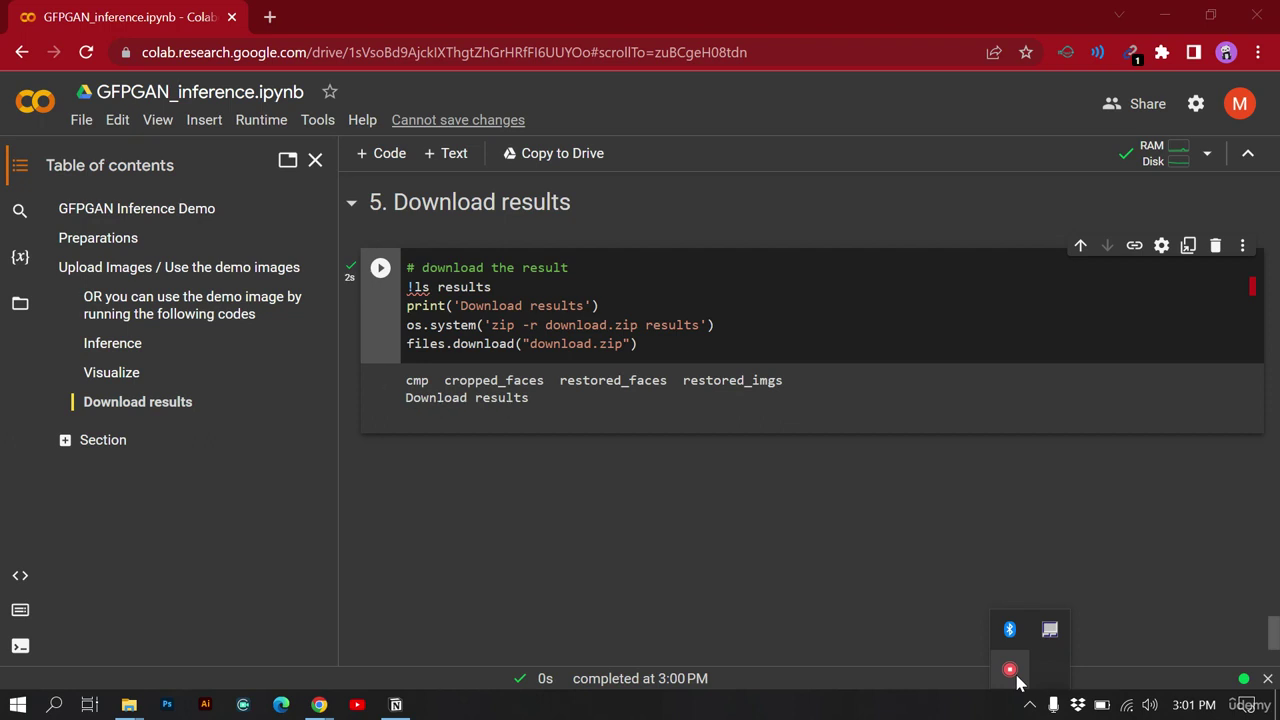
right_click(1016, 675)
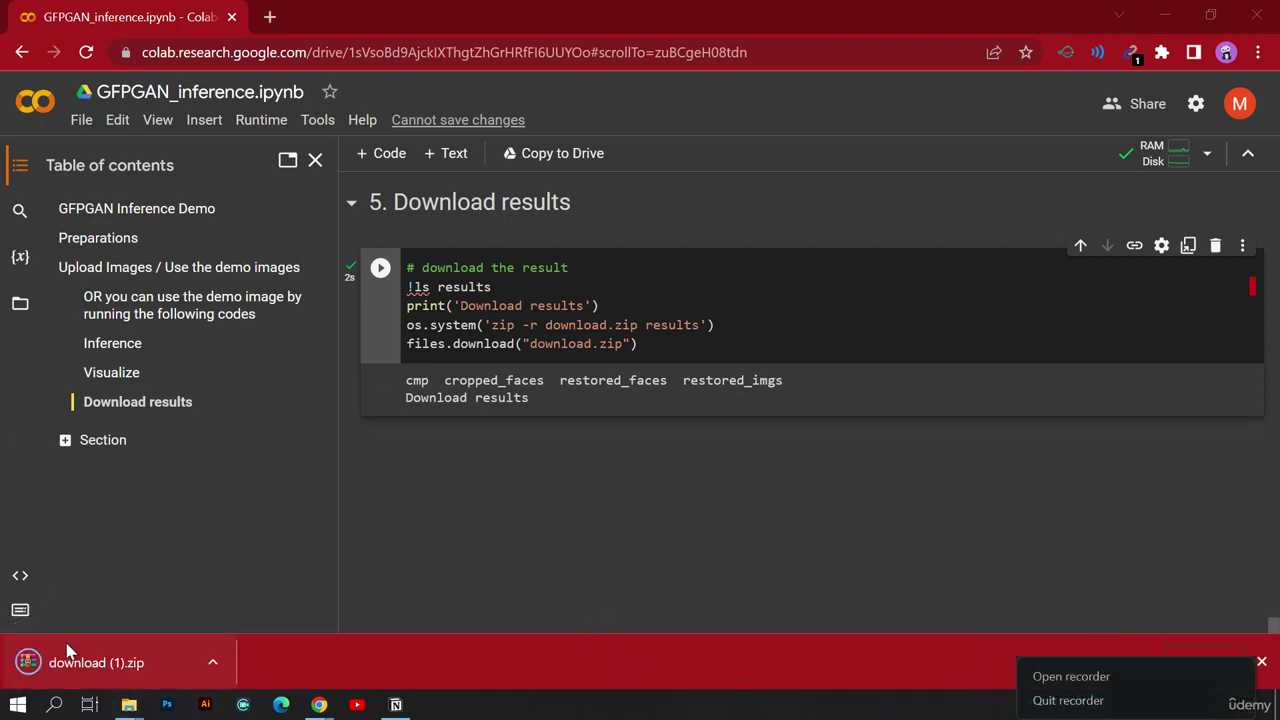
Step: Show the downloaded download (1).zip file in its folder
left_click(213, 662)
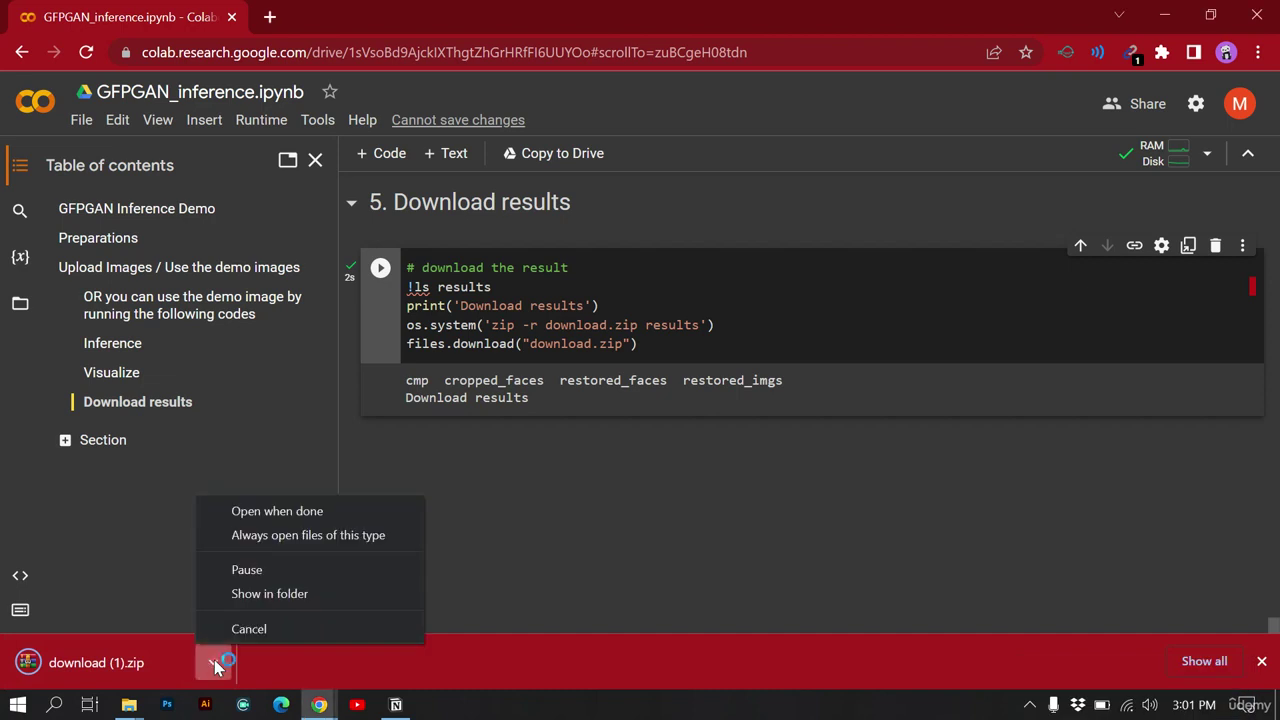
left_click(262, 593)
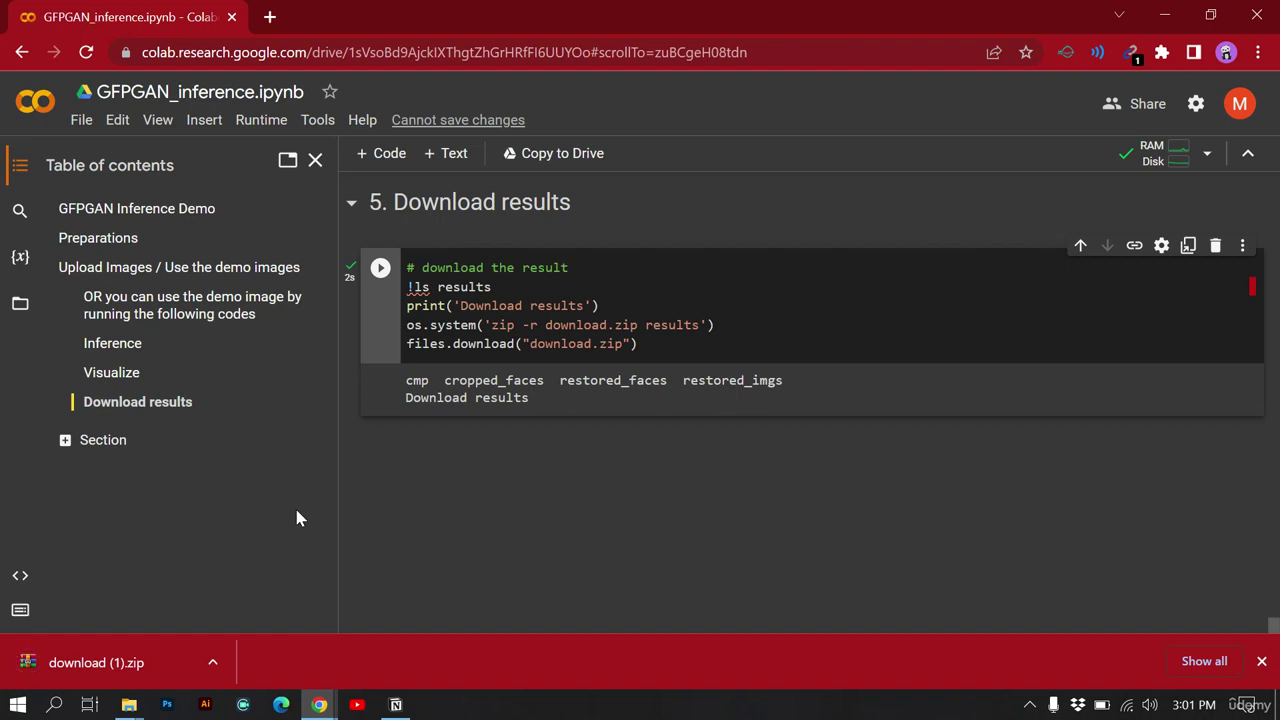
left_click(219, 658)
left_click(270, 600)
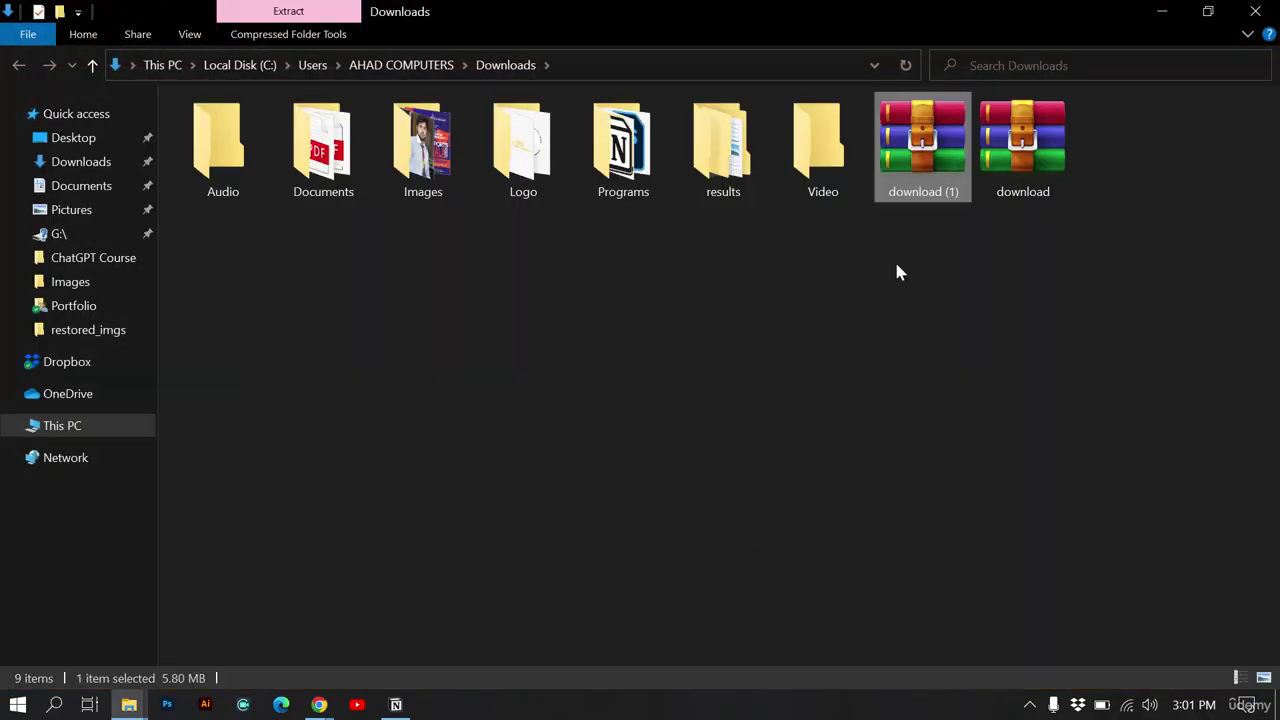
Step: Extract the download (1).zip archive into the Downloads folder
right_click(912, 194)
left_click(806, 271)
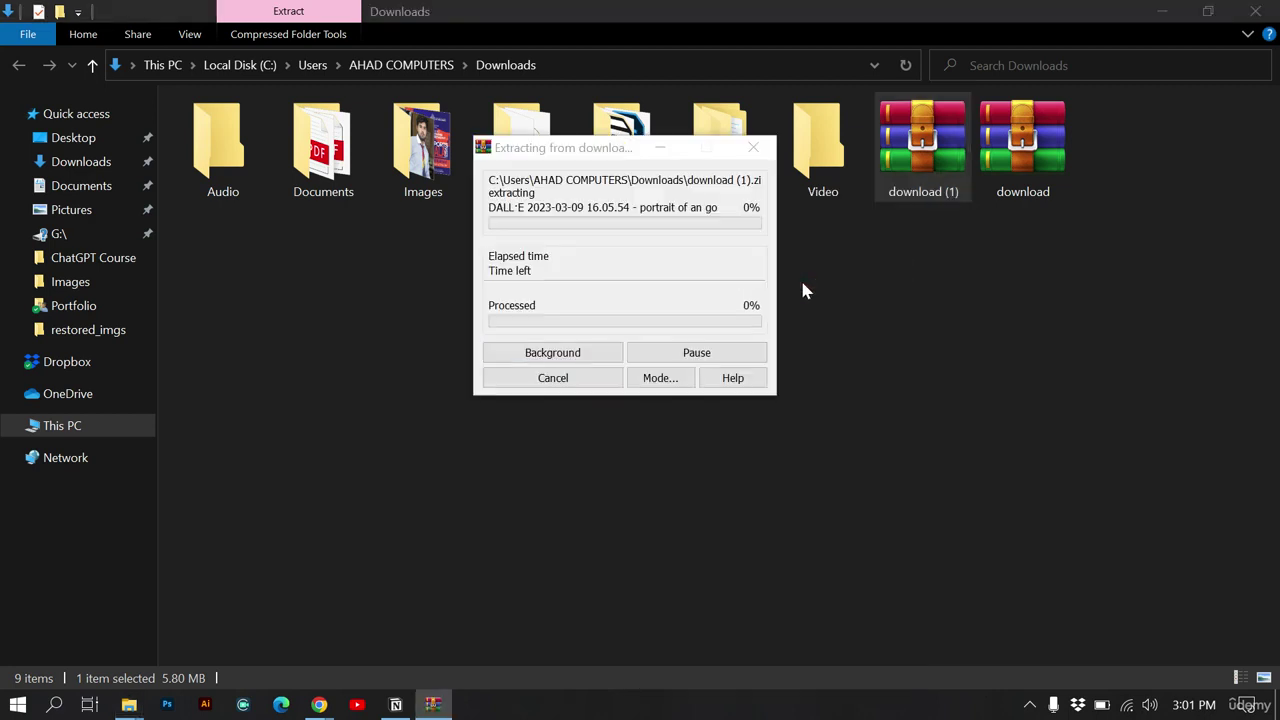
left_click(599, 457)
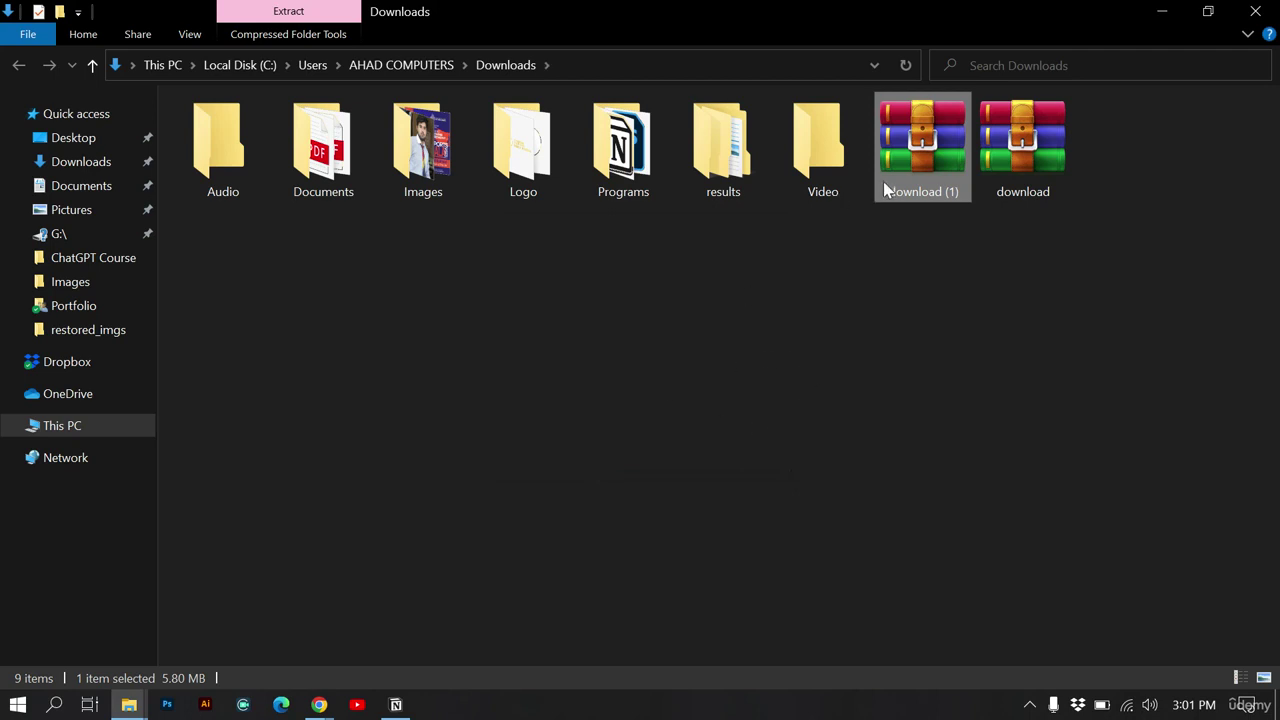
Step: View the first restored DALL·E portrait in the results > restored_imgs folder, and return to the GFPGAN notebook in Chrome
left_click(736, 187)
double_click(735, 187)
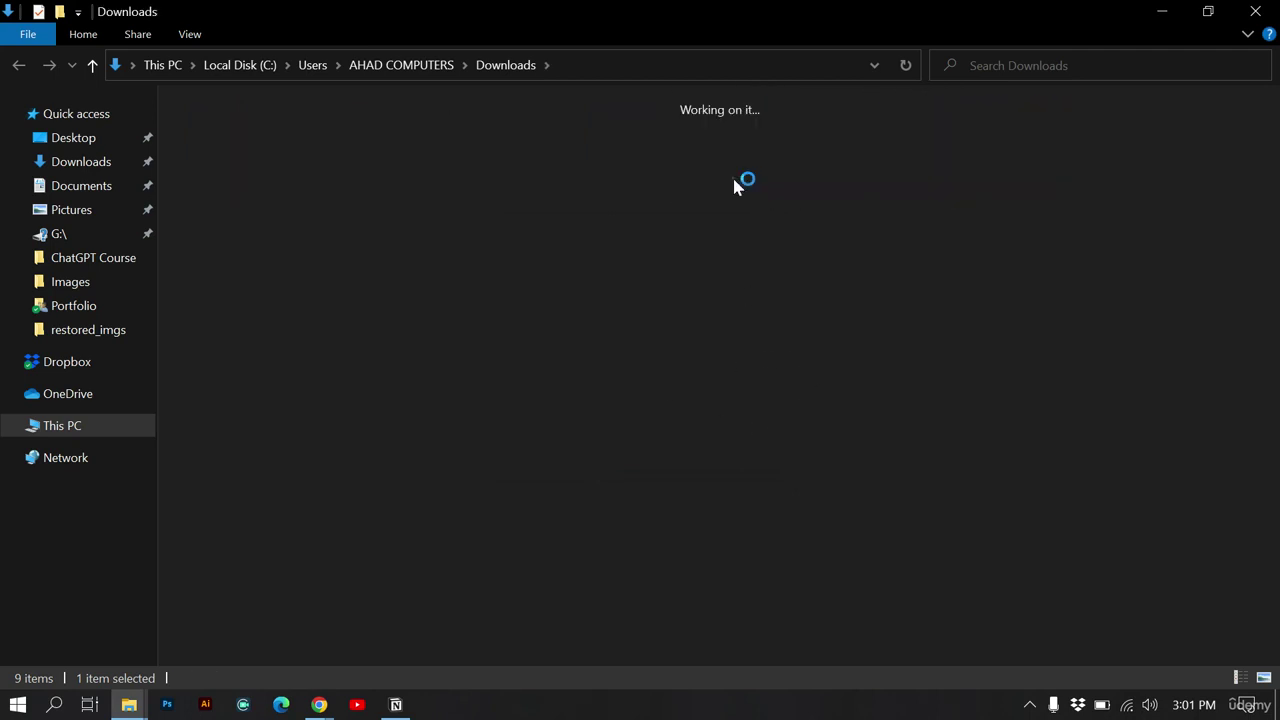
left_click(566, 160)
double_click(566, 160)
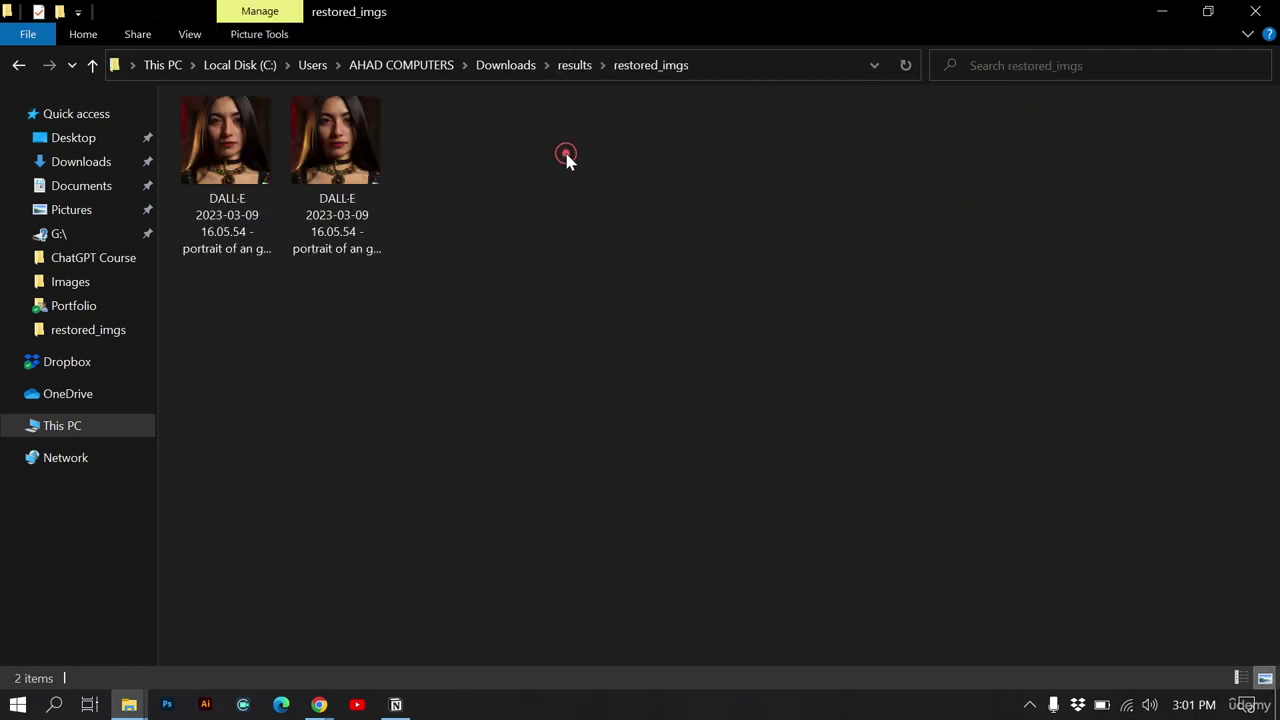
double_click(261, 172)
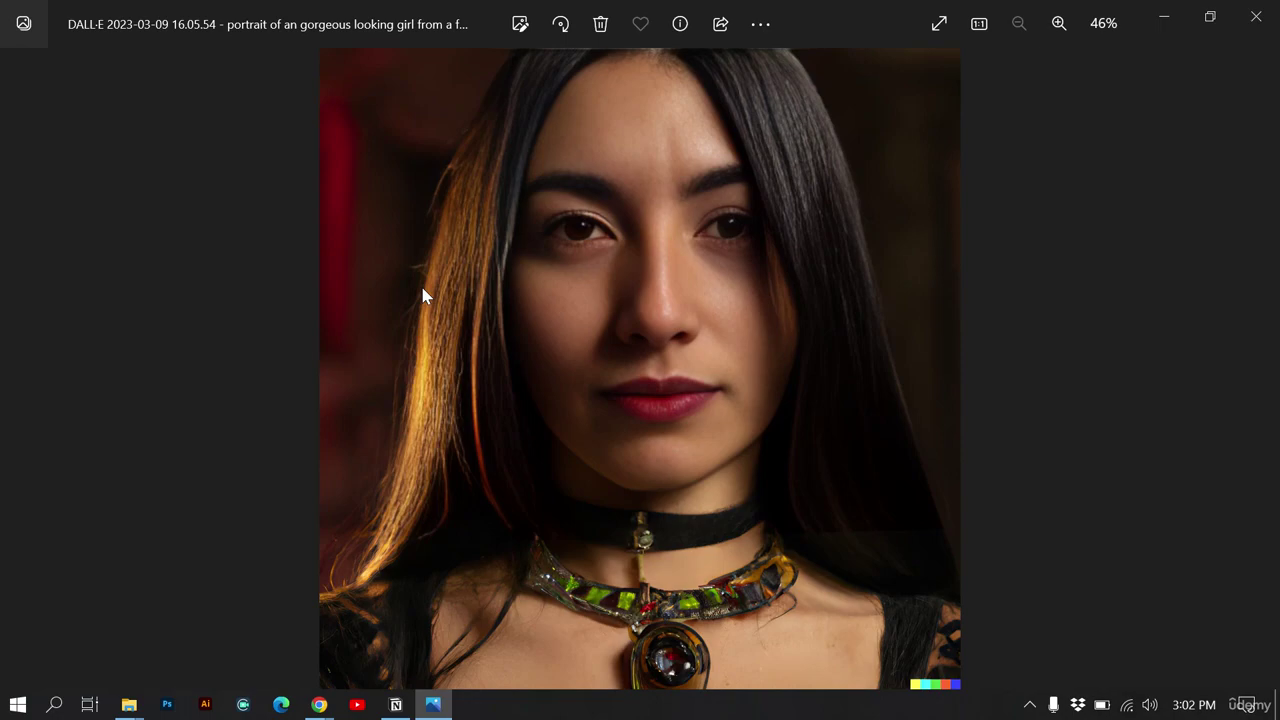
key("alt+Tab")
key("alt+Tab")
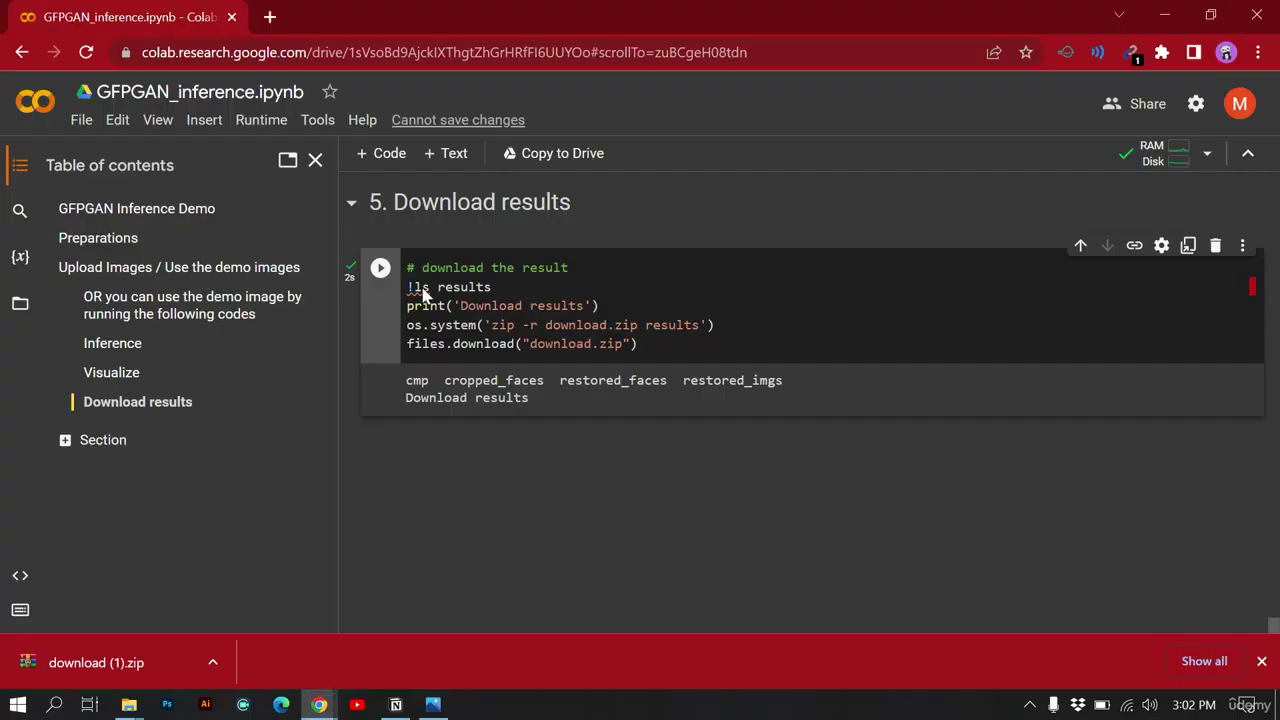
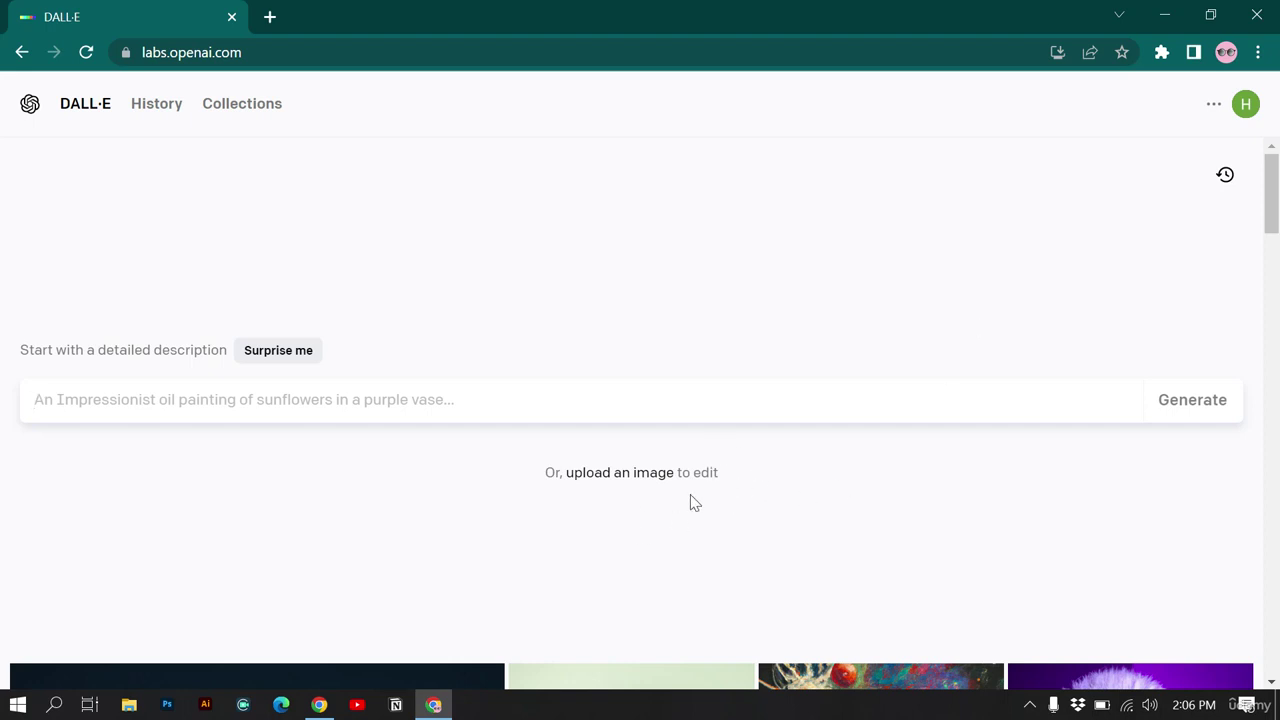
Step: Upload the first restored_imgs portrait to DALL·E, crop it to the full square and open it for image editing
left_click(644, 481)
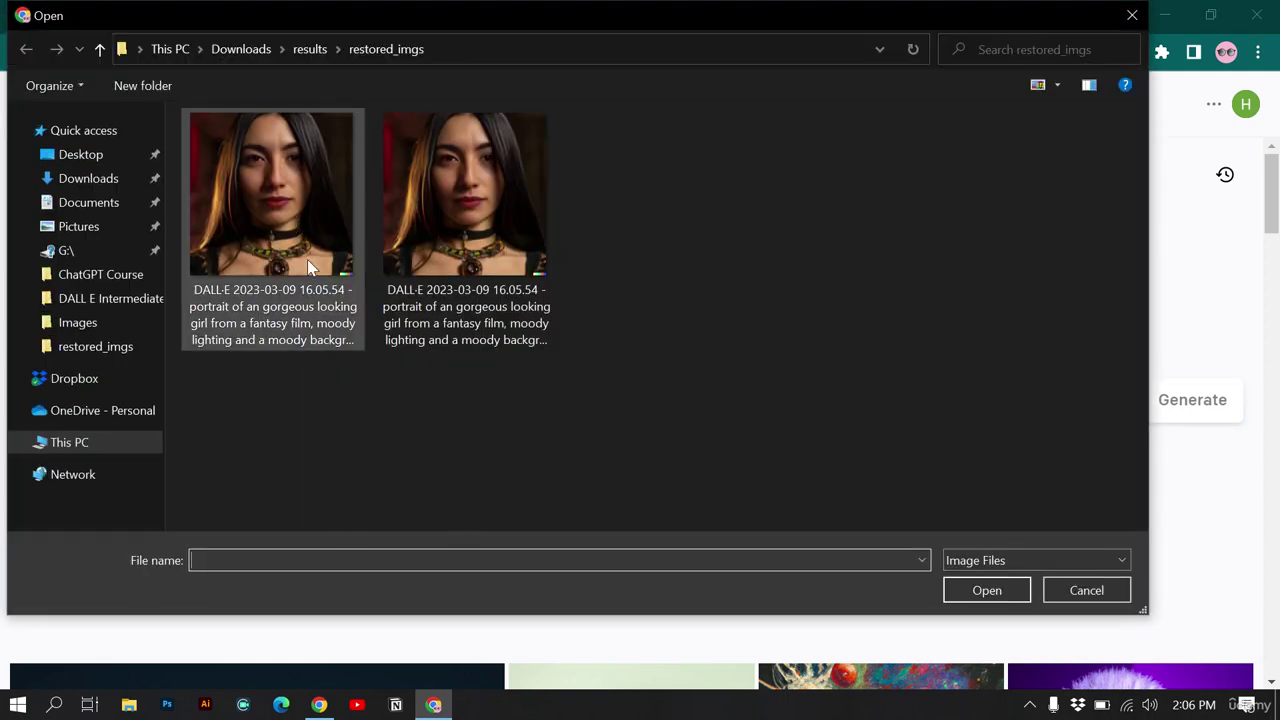
left_click(303, 253)
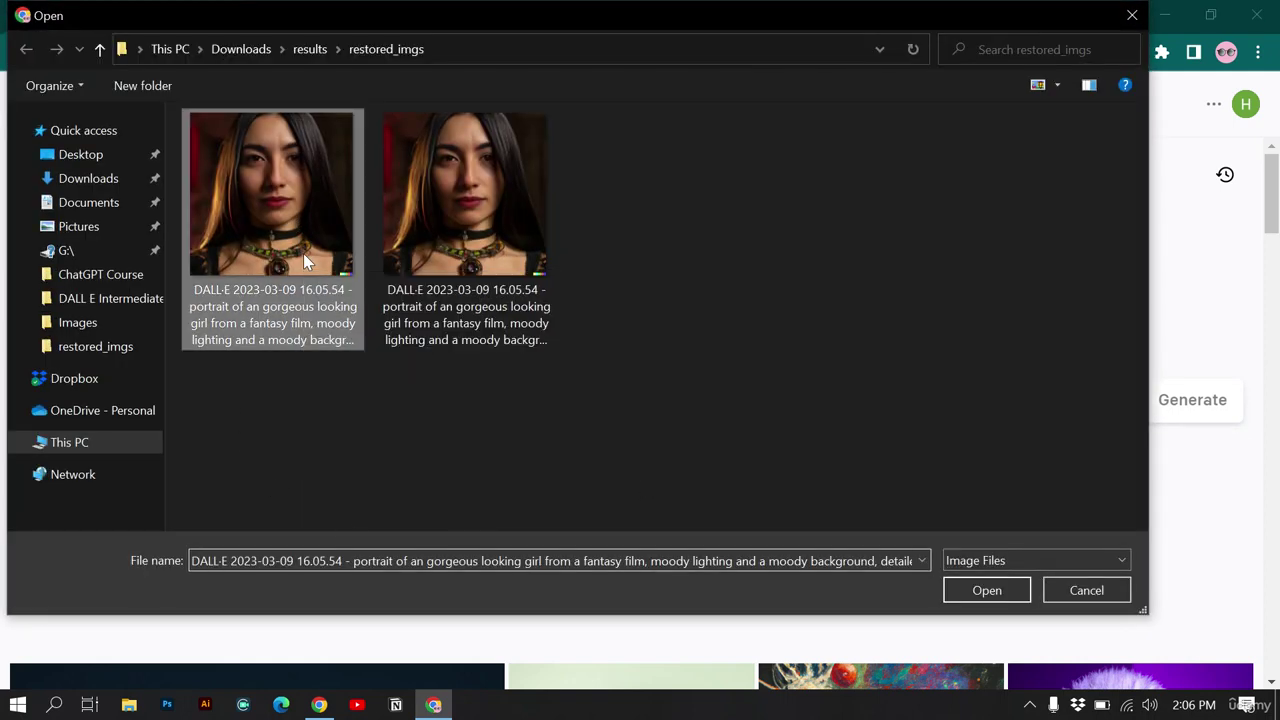
left_click(975, 592)
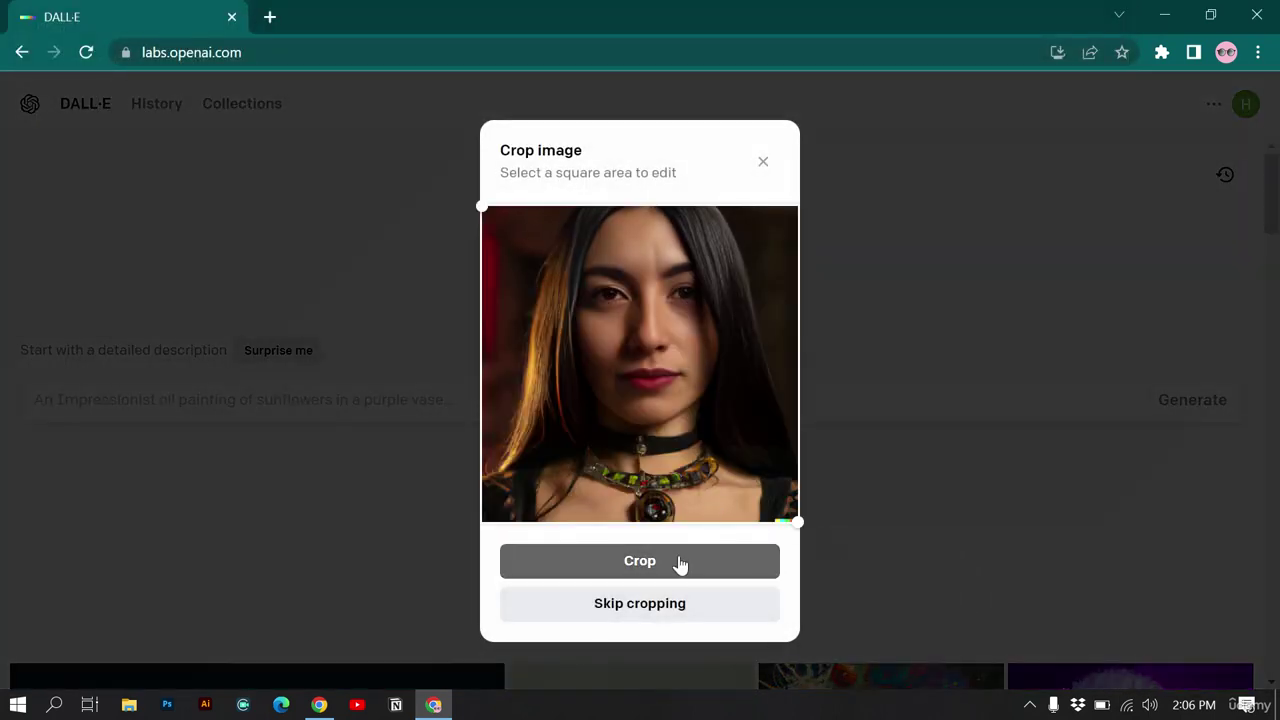
left_click(679, 565)
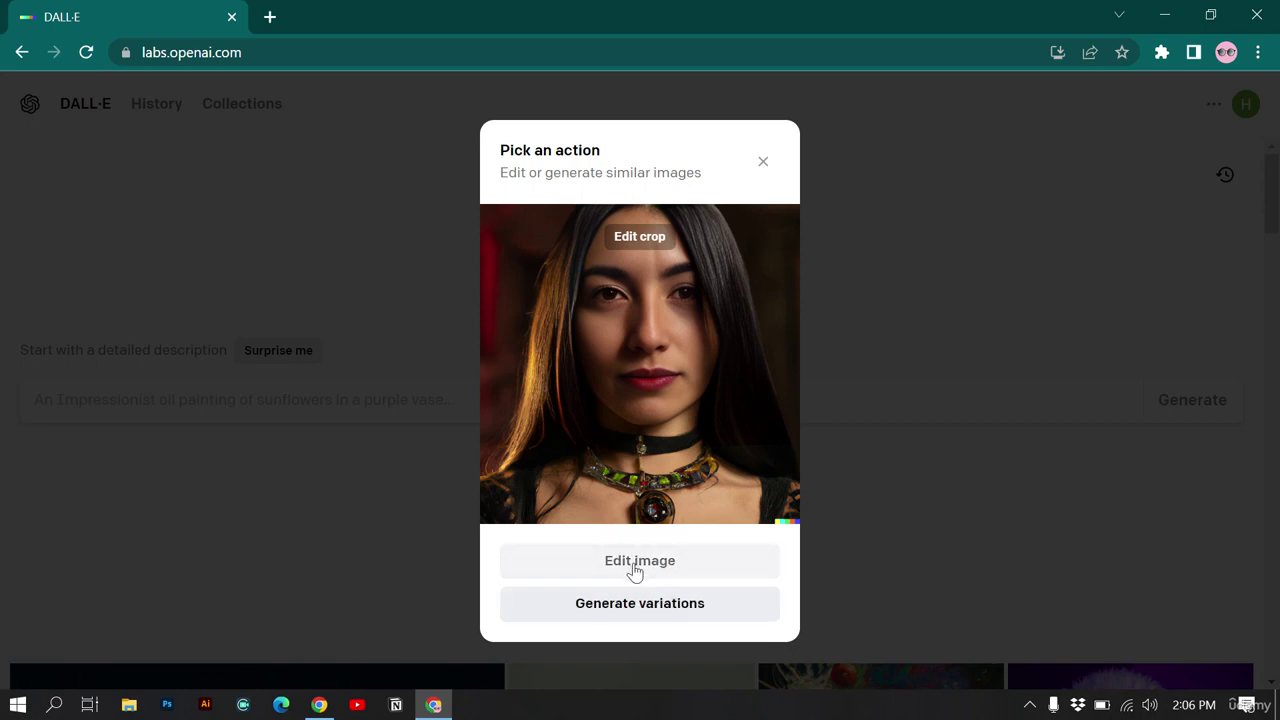
left_click(638, 561)
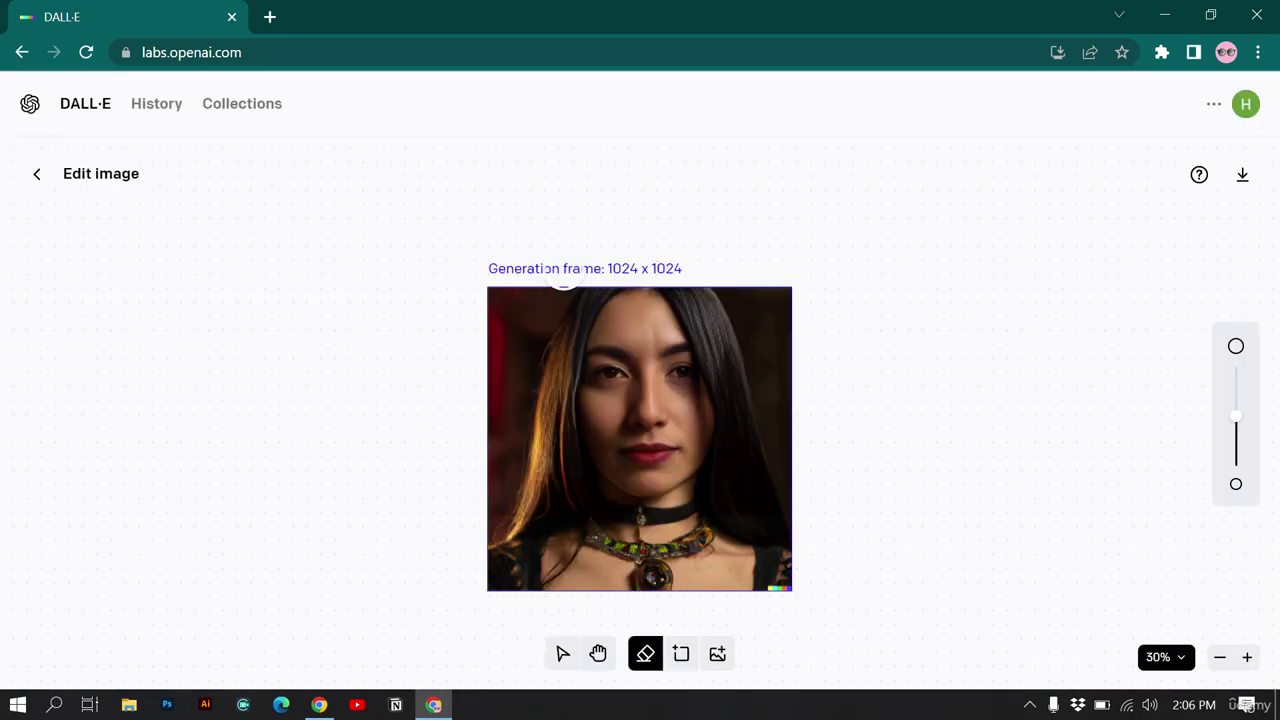
Step: Select the portrait on the canvas with the Select tool and shift the view up and left with the Hand tool
left_click(560, 660)
mouse_move(576, 480)
left_mouse_down()
mouse_move(549, 441)
mouse_move(571, 463)
mouse_move(583, 457)
mouse_move(583, 480)
left_mouse_up()
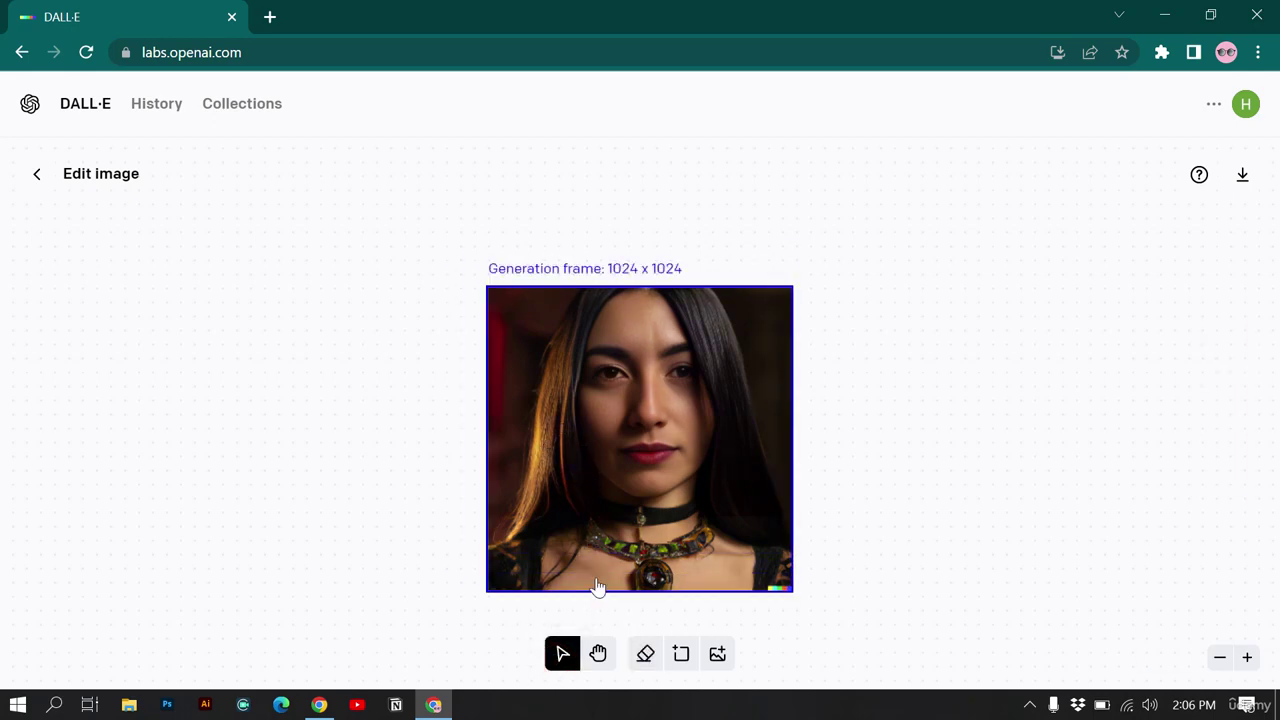
left_click(598, 654)
left_click_drag(446, 531, 411, 463)
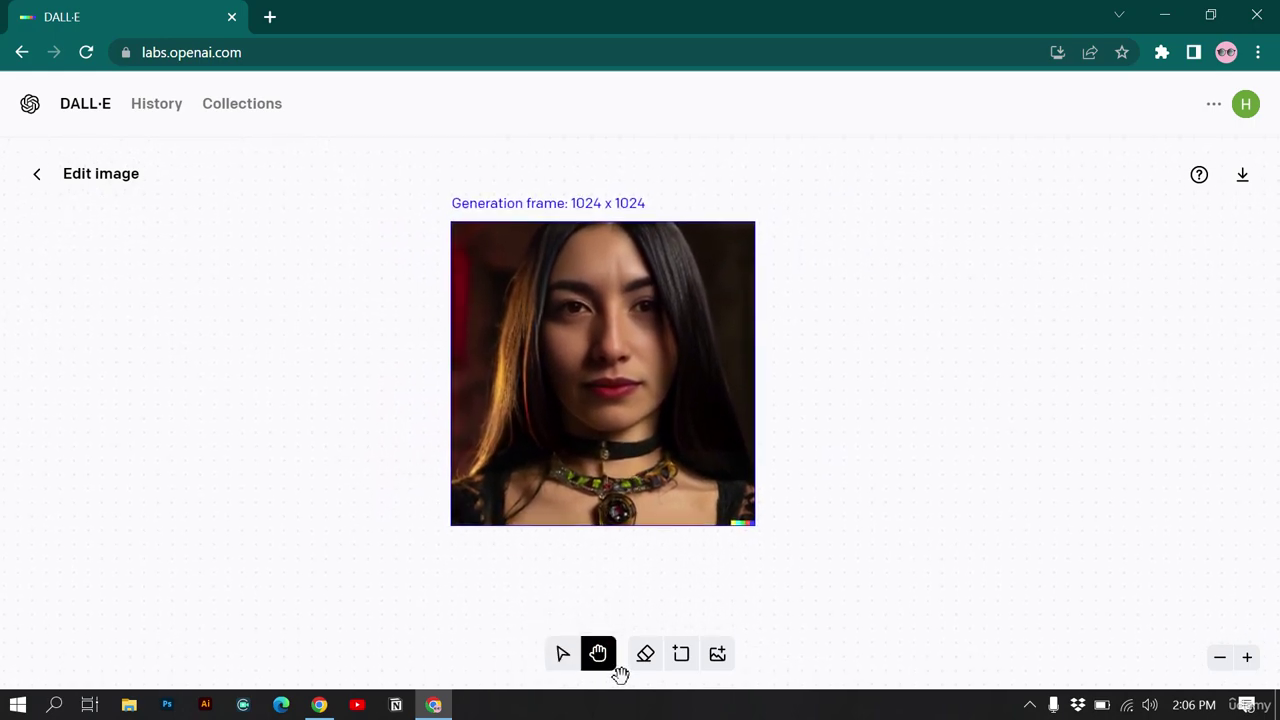
Step: Erase the colored watermark in the portrait's lower-right corner with the Eraser tool
left_click(643, 664)
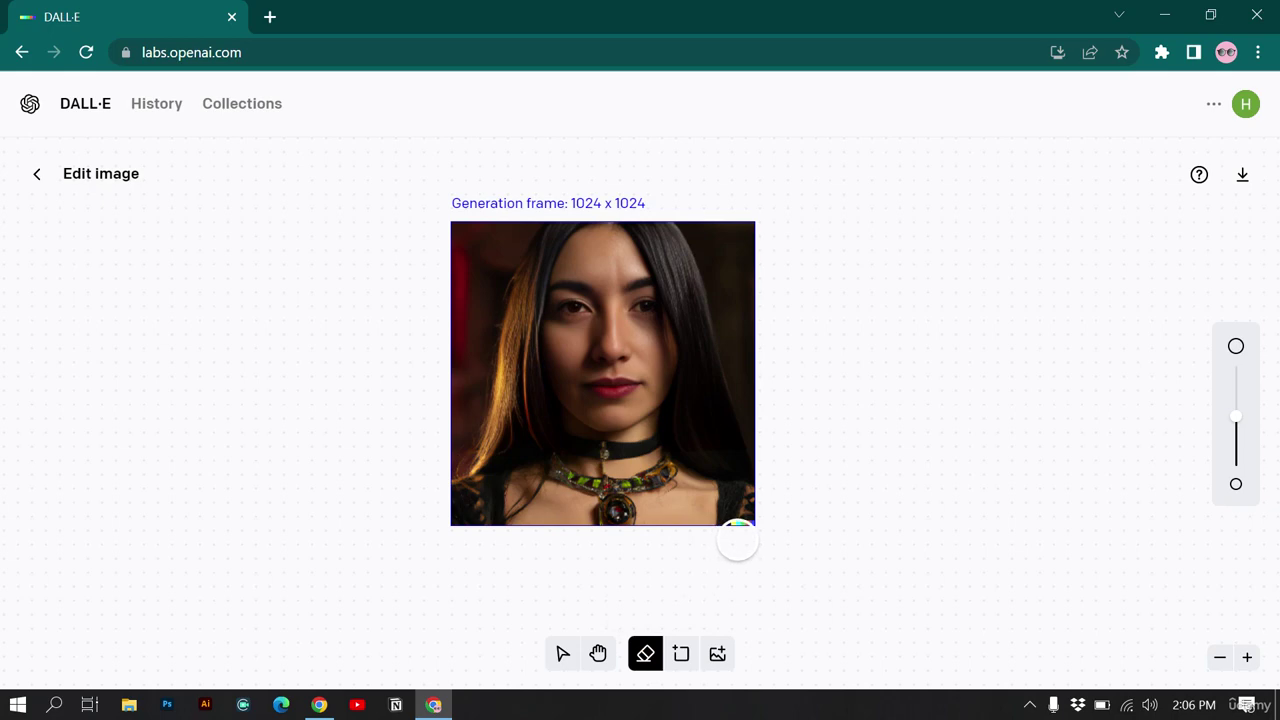
mouse_move(737, 540)
left_mouse_down()
mouse_move(737, 524)
mouse_move(780, 534)
left_mouse_up()
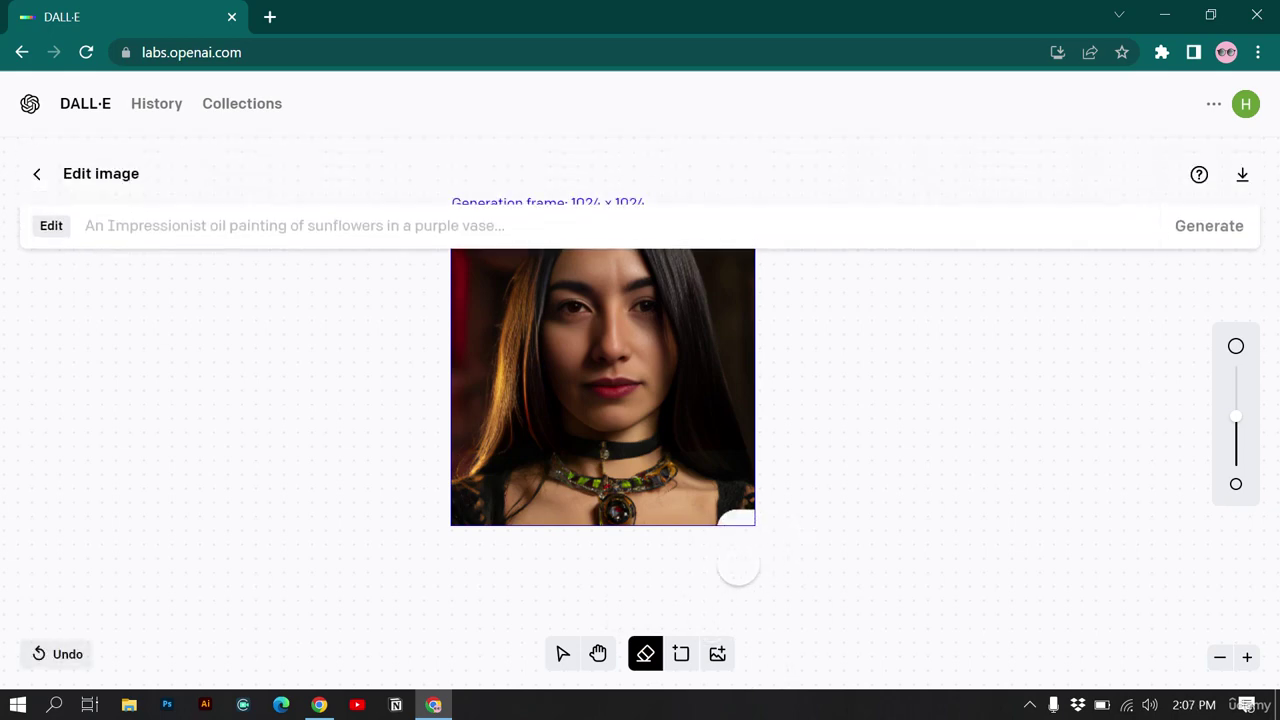
left_click(718, 655)
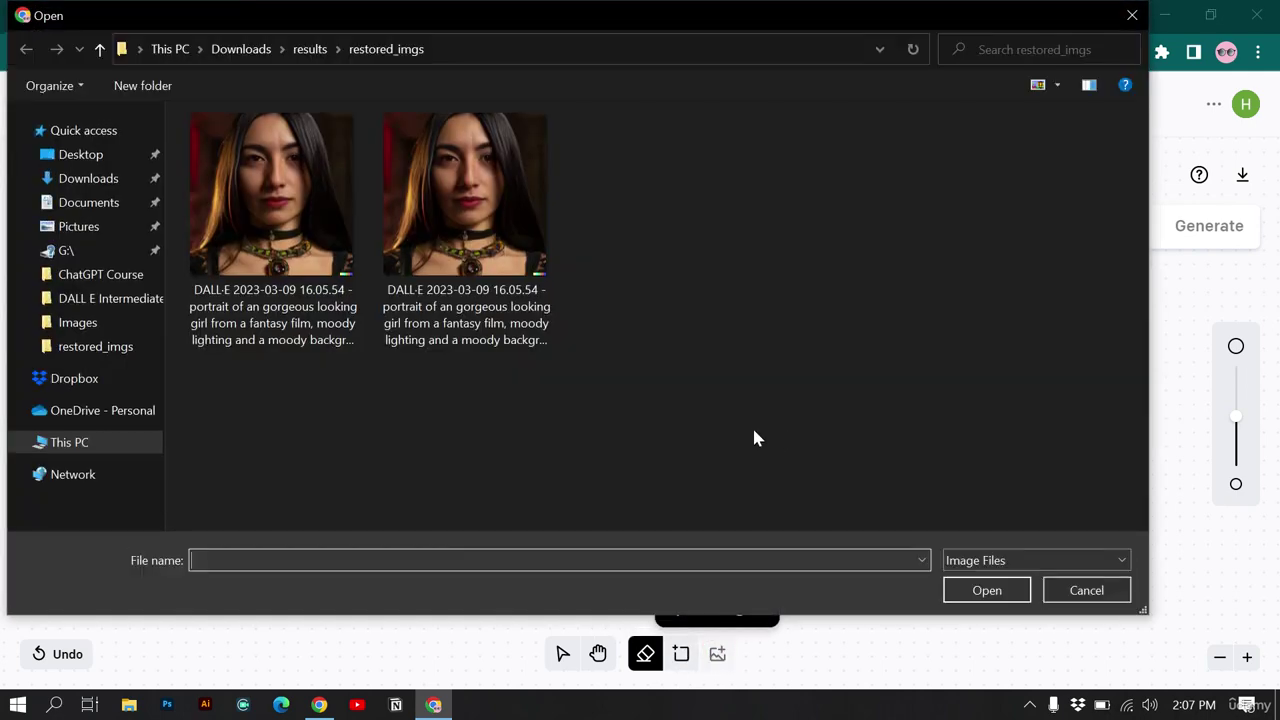
left_click(1068, 593)
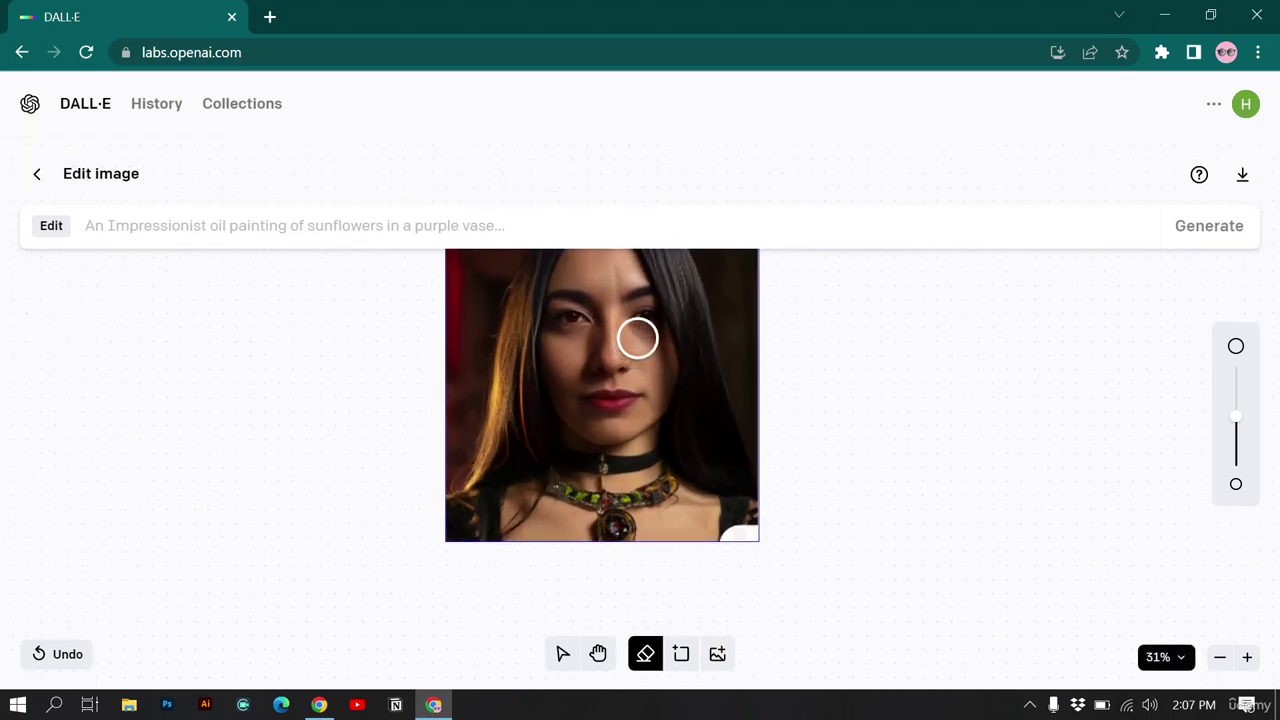
Step: Add a 1024 x 1024 generation frame aligned with the portrait's sides and extending above its top edge
left_click(688, 670)
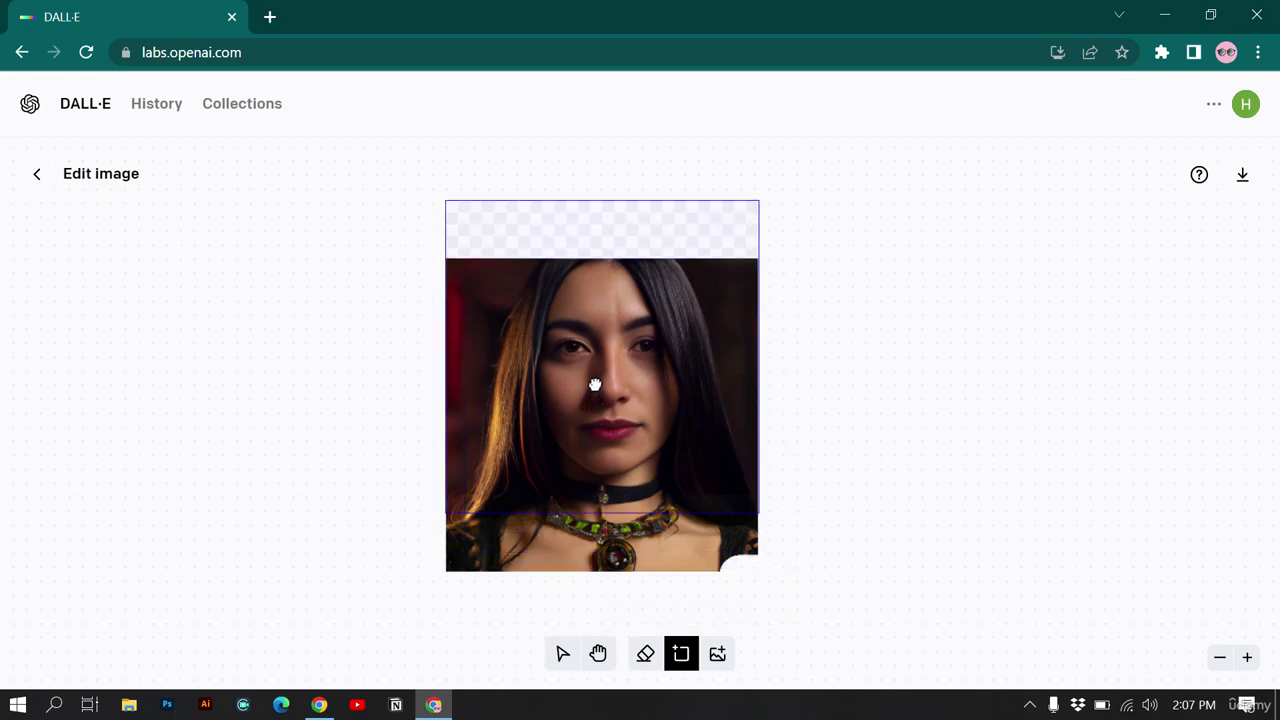
left_click(595, 385)
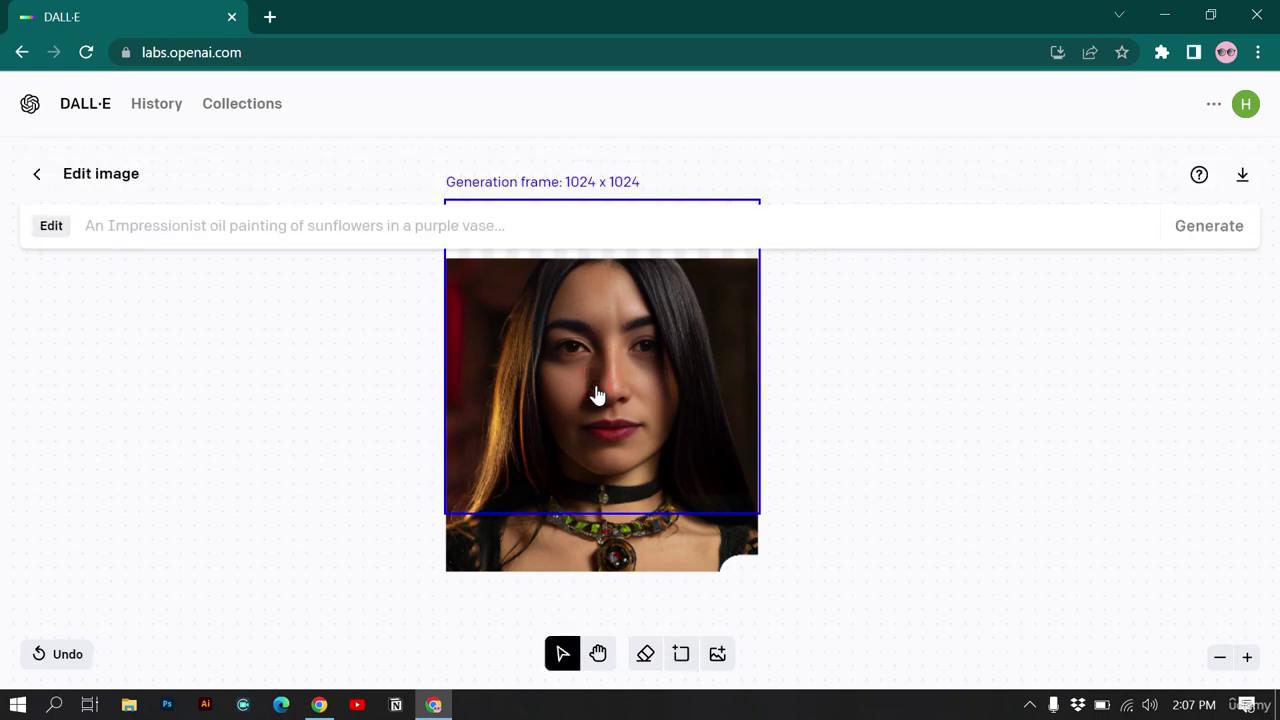
left_click(596, 325)
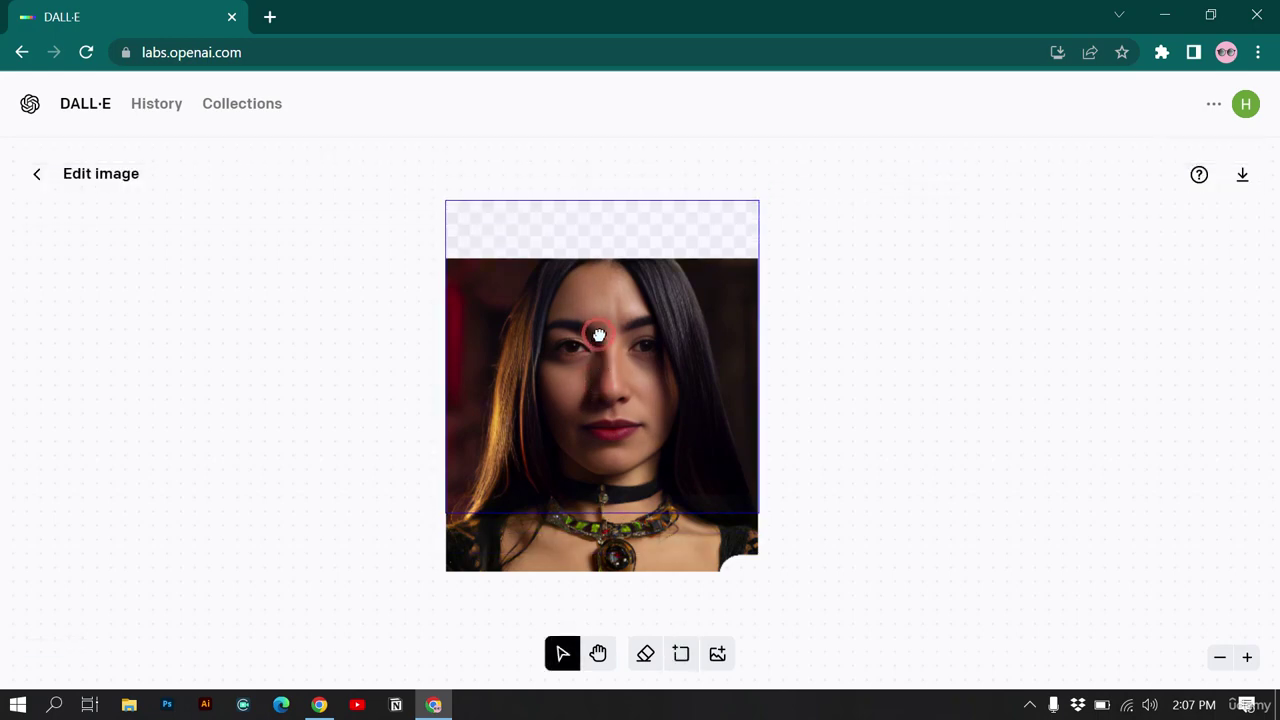
left_click_drag(600, 325, 599, 325)
left_click(598, 325)
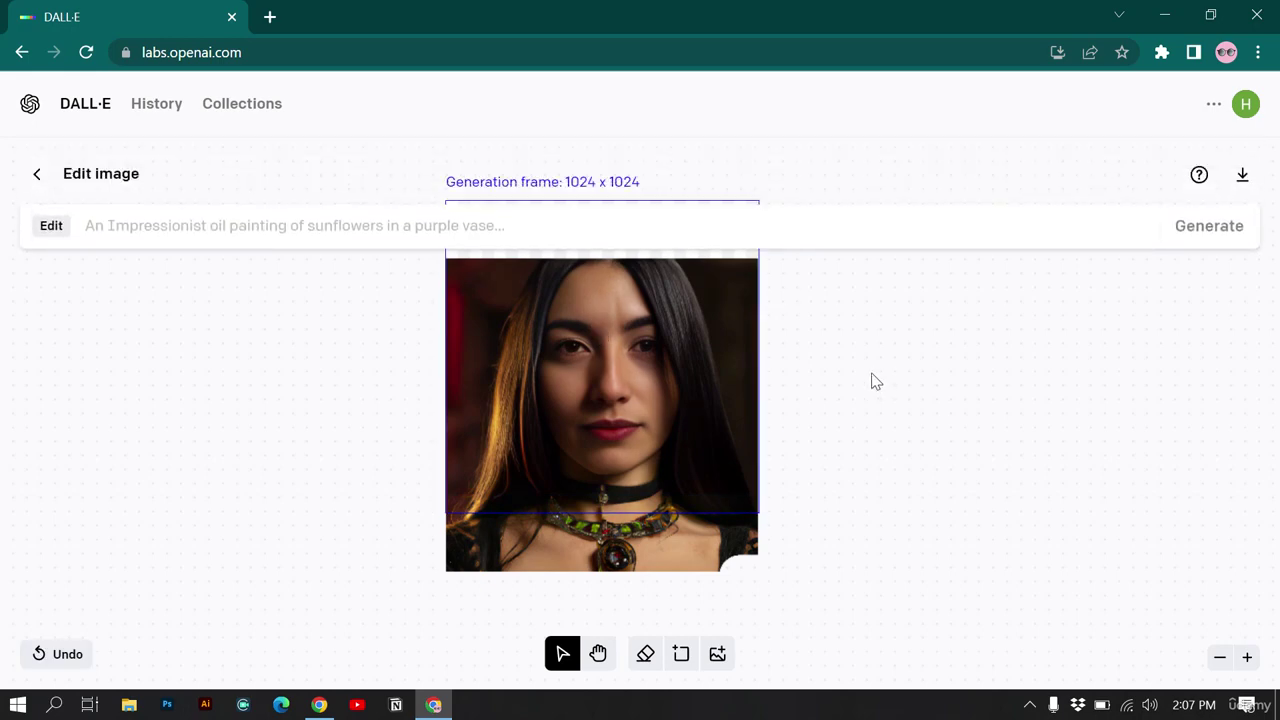
scroll(760, 455, "down", 3)
scroll(760, 452, "up", 1)
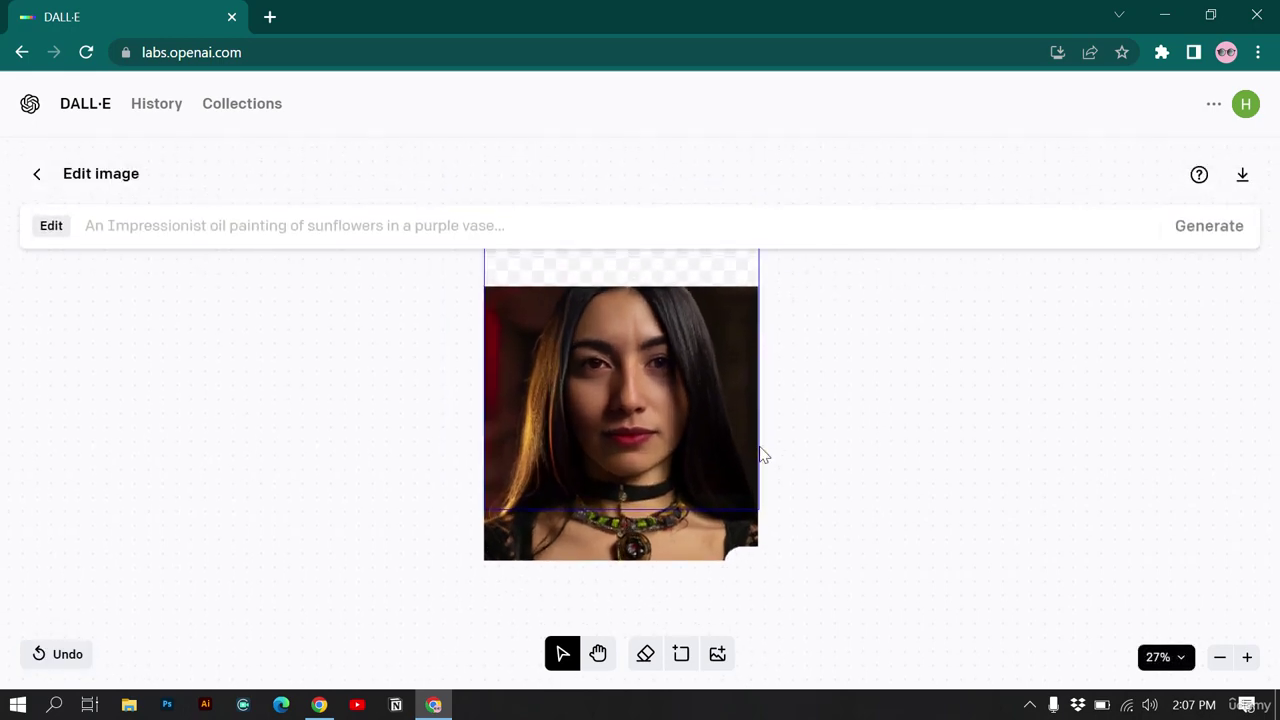
left_click(598, 653)
left_click_drag(783, 486, 750, 520)
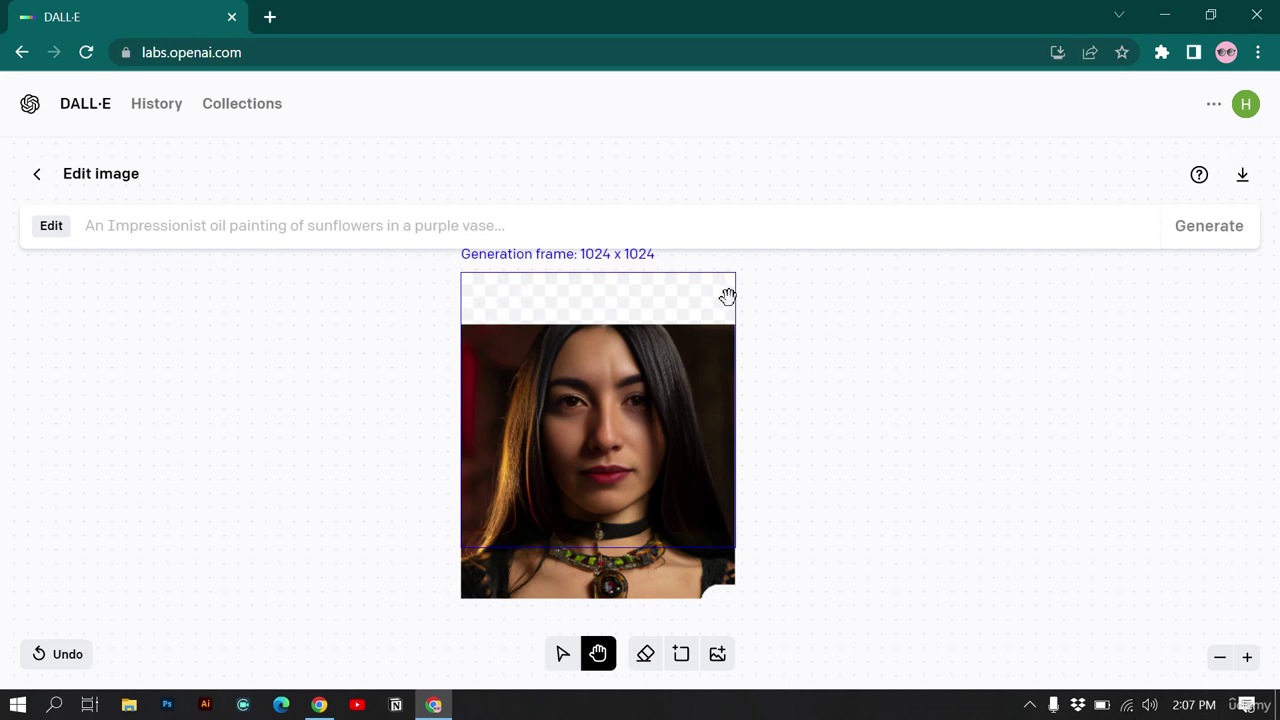
Step: Generate the frame's content with the prompt "moody portrait of a women with jewelry inspired by lord of rings"
left_click(182, 236)
type("moody portrait of a")
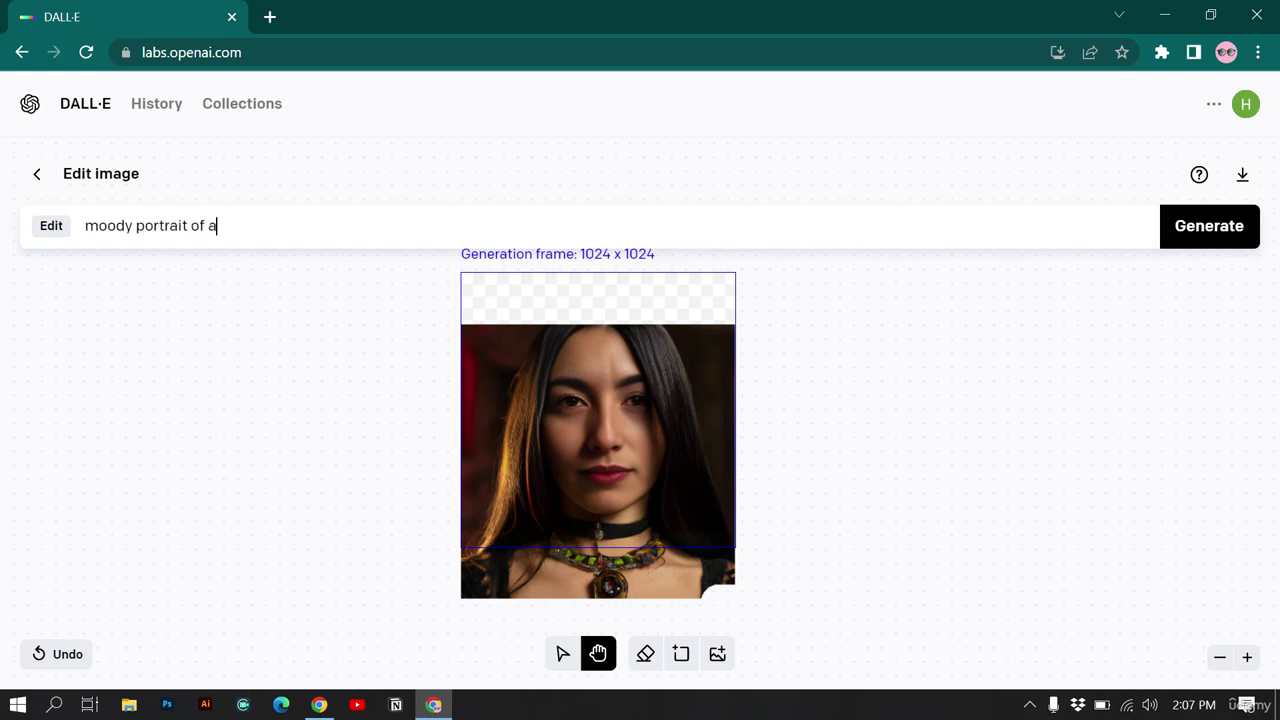
type(" women with jew")
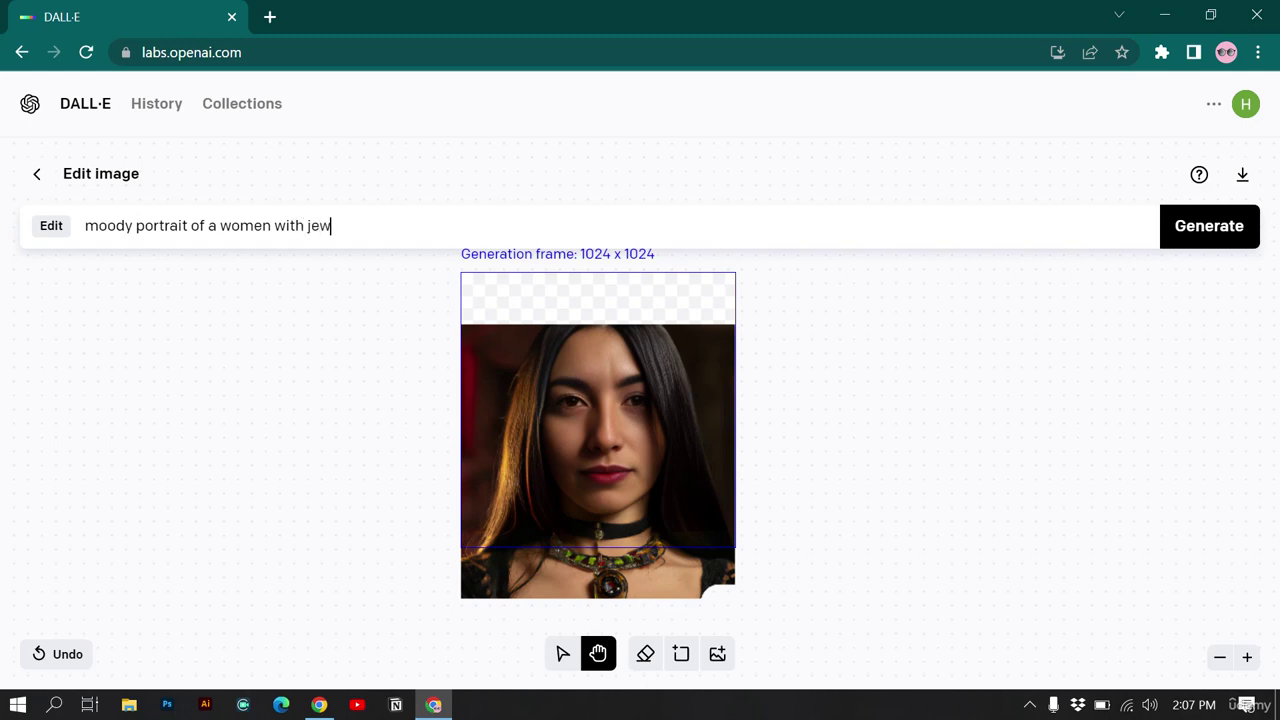
type("elrty")
right_click(331, 226)
left_click(368, 245)
type("inspired by lord of rings")
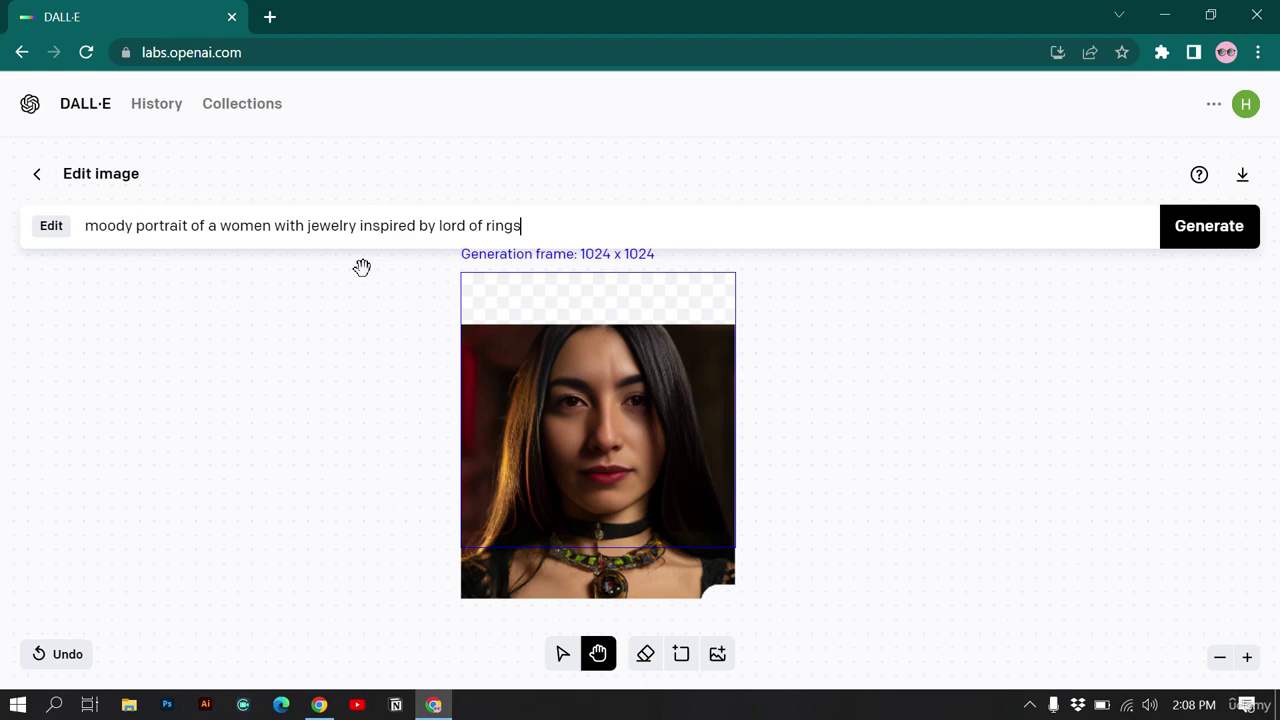
triple_click(290, 228)
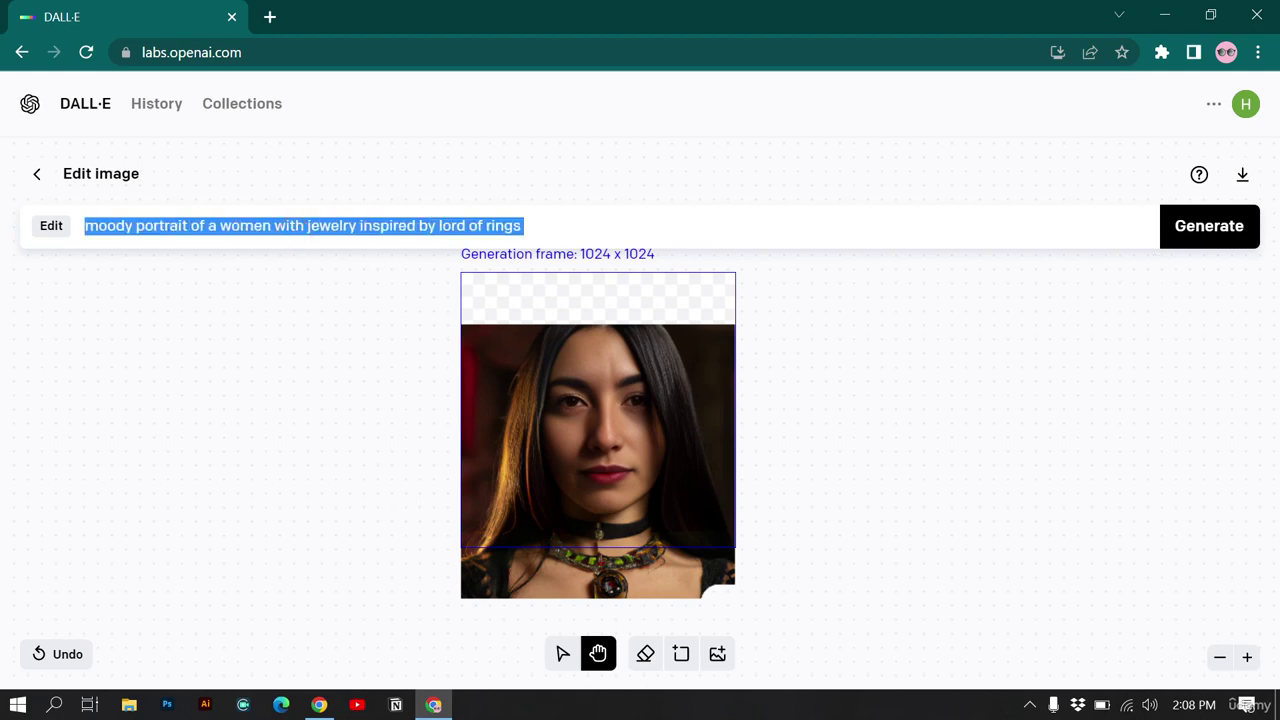
left_click(1180, 236)
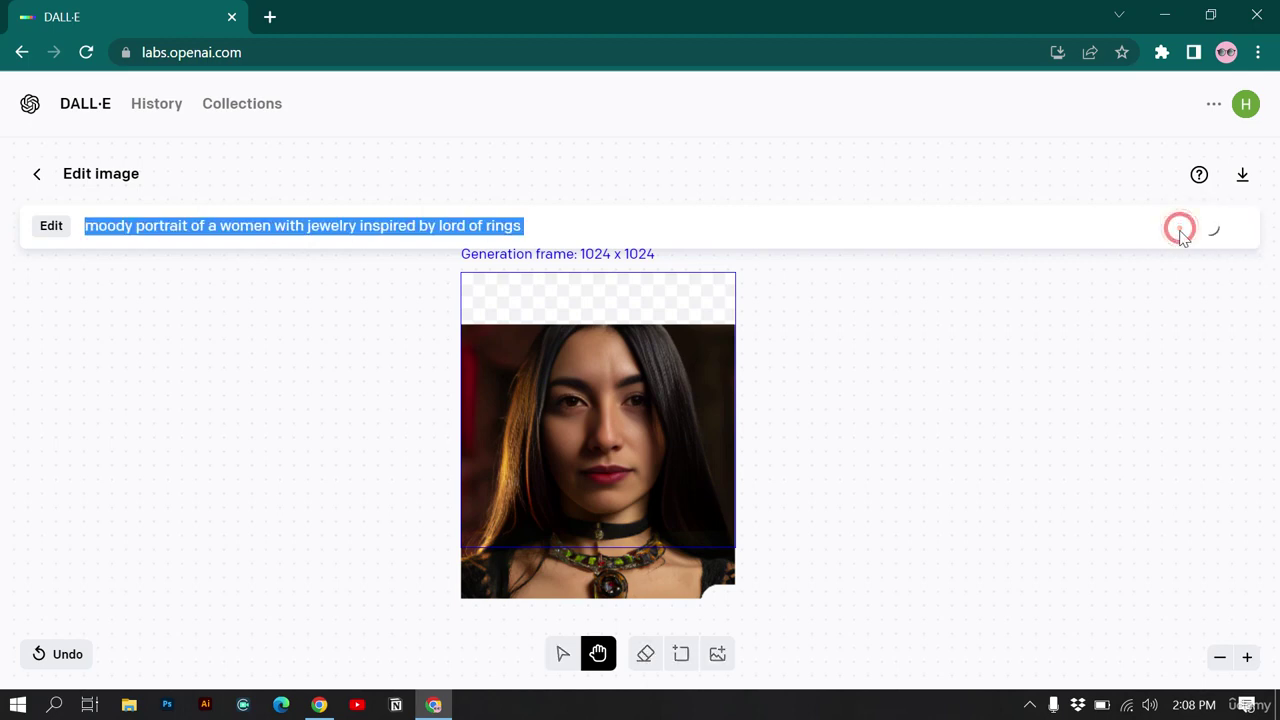
left_click_drag(980, 340, 965, 361)
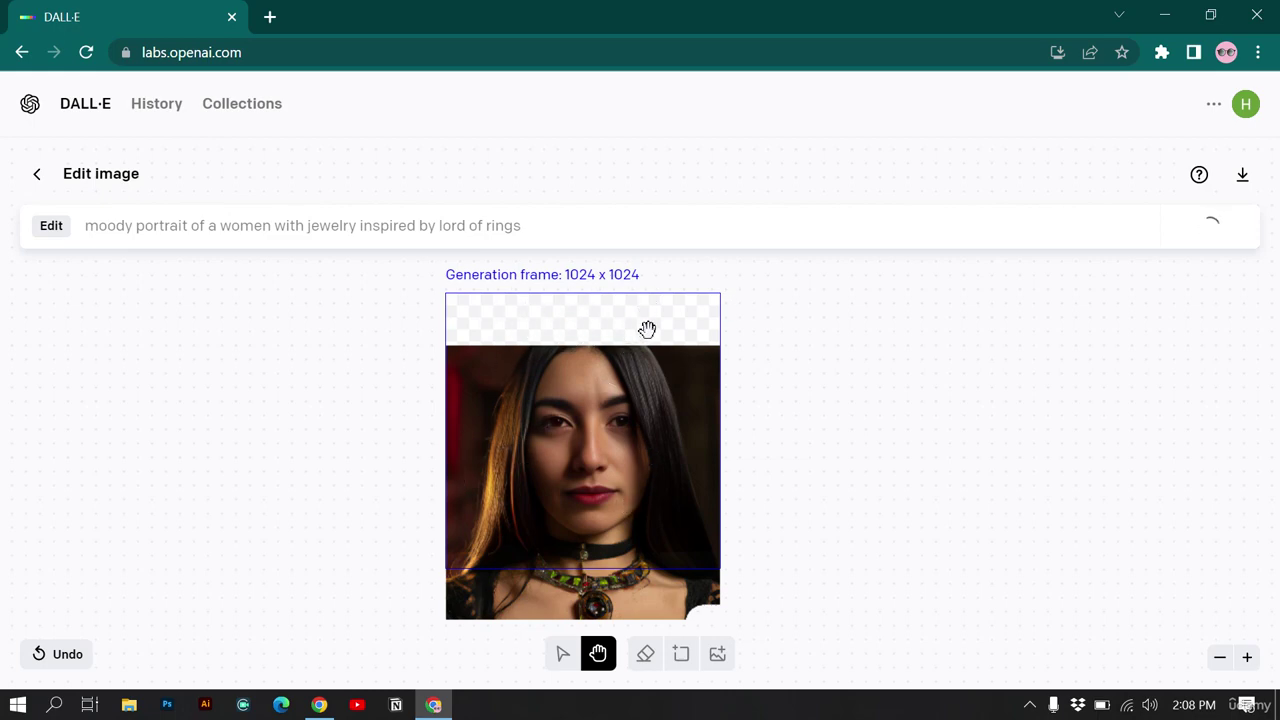
scroll(551, 358, "up", 3)
scroll(551, 358, "up", 1)
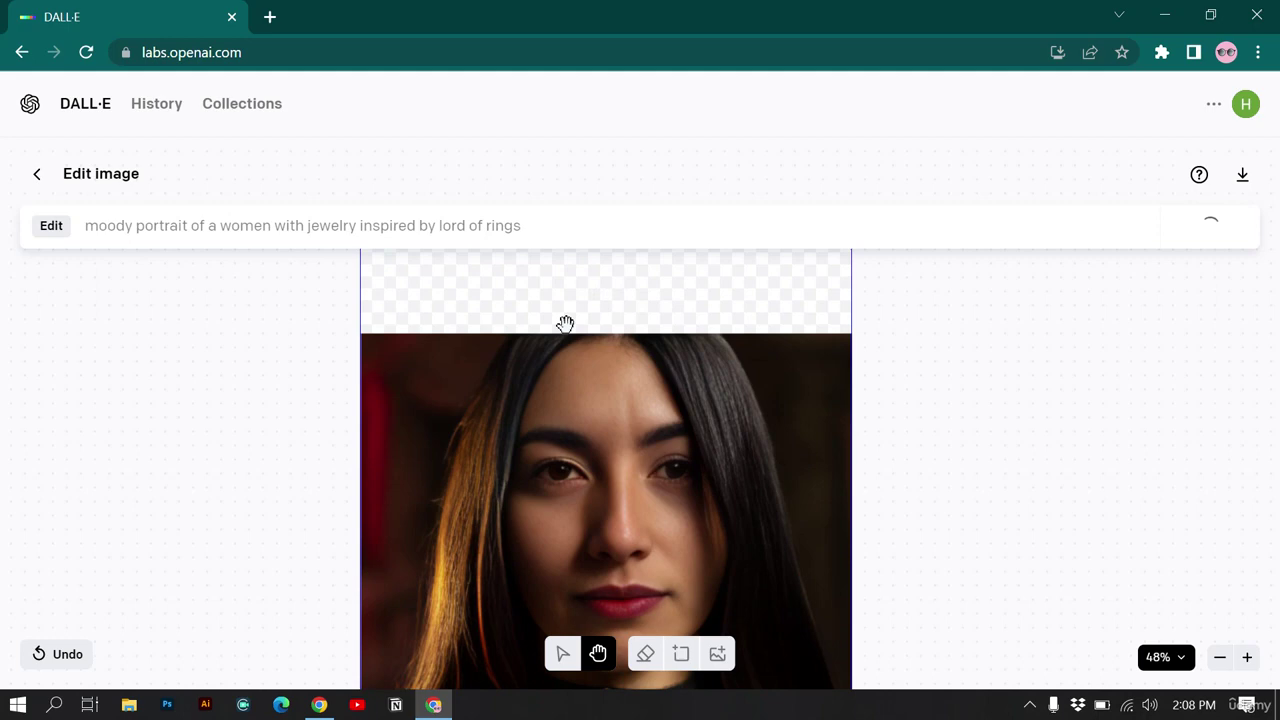
scroll(543, 378, "down", 3)
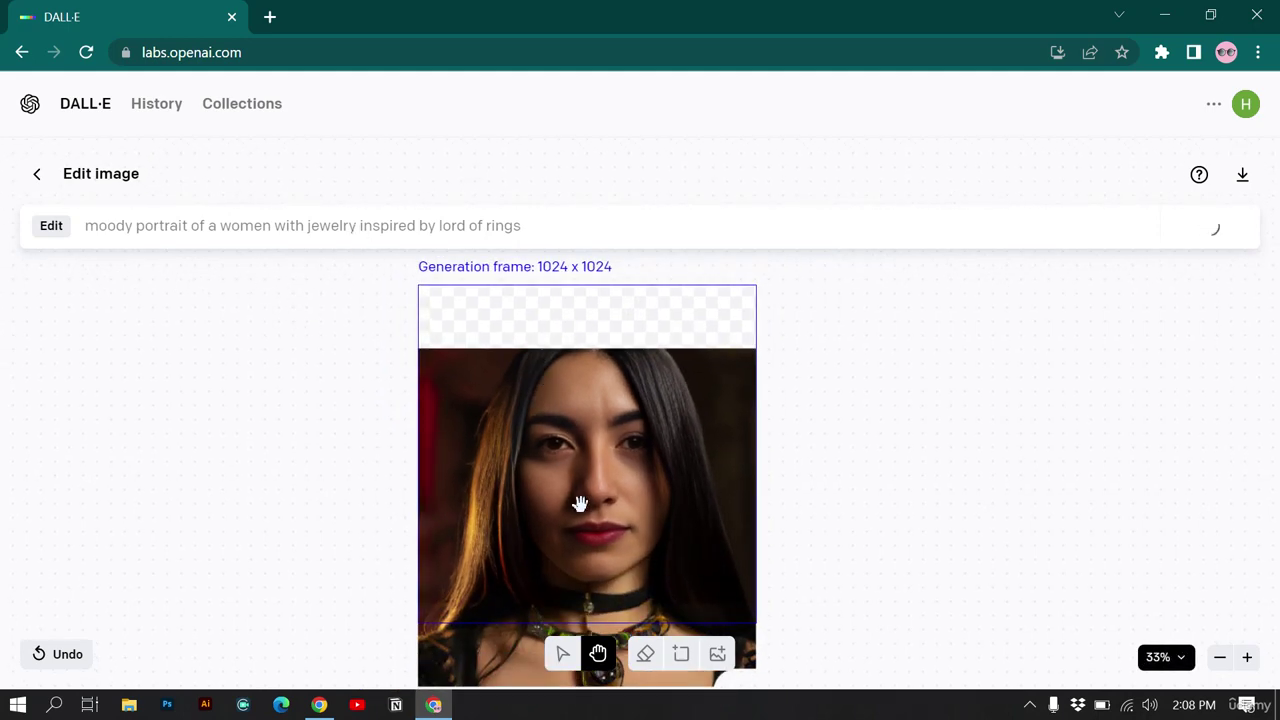
scroll(580, 503, "down", 2)
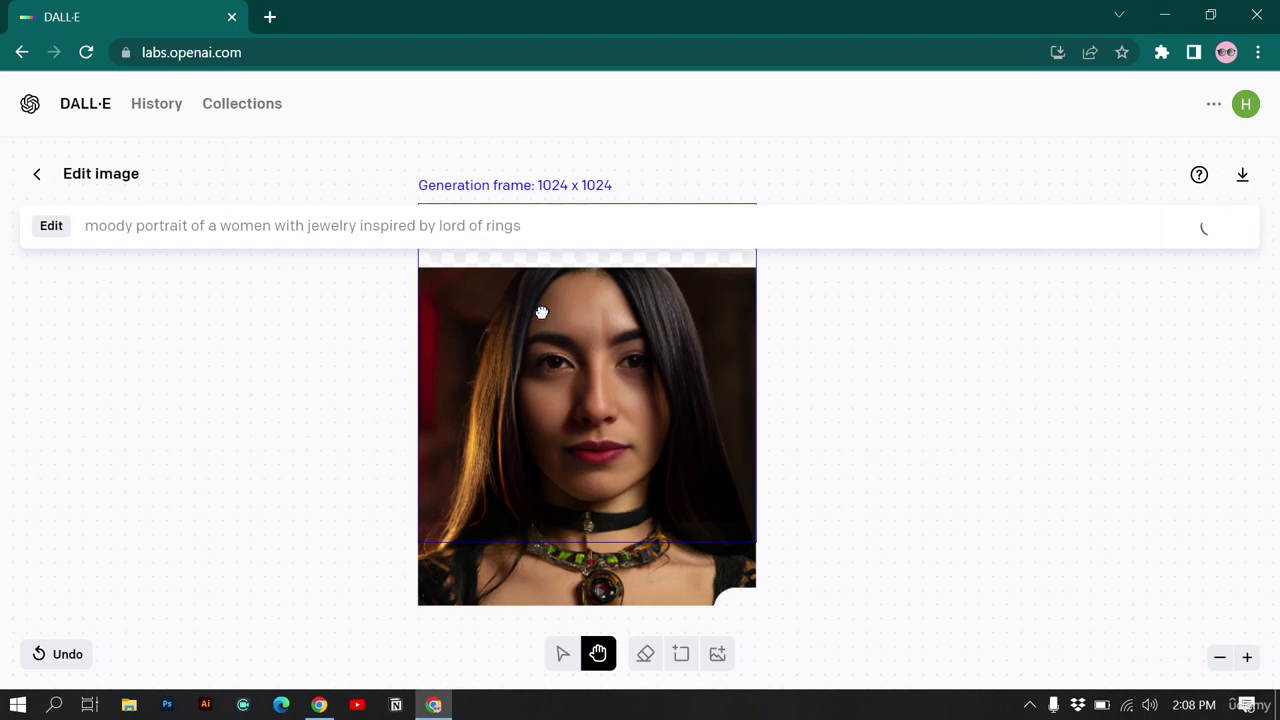
left_click_drag(540, 309, 543, 368)
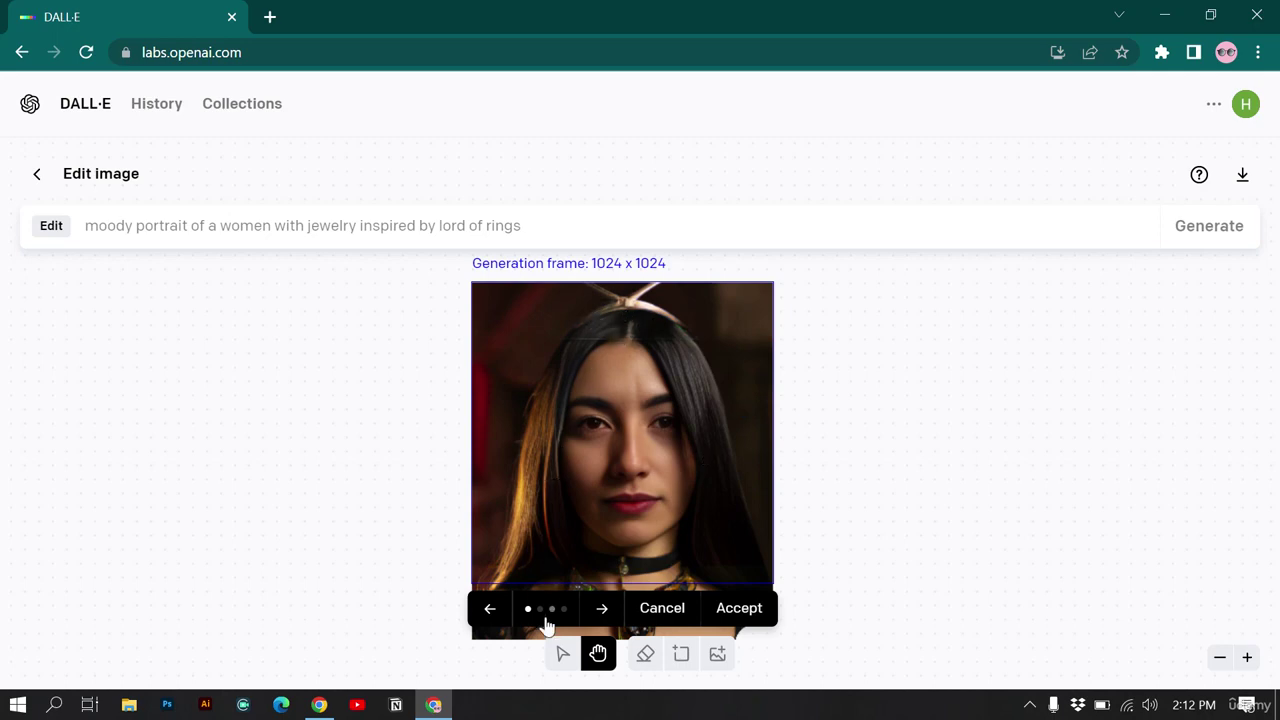
Step: Compare the four generated variations of the area above the woman's head
left_click(601, 608)
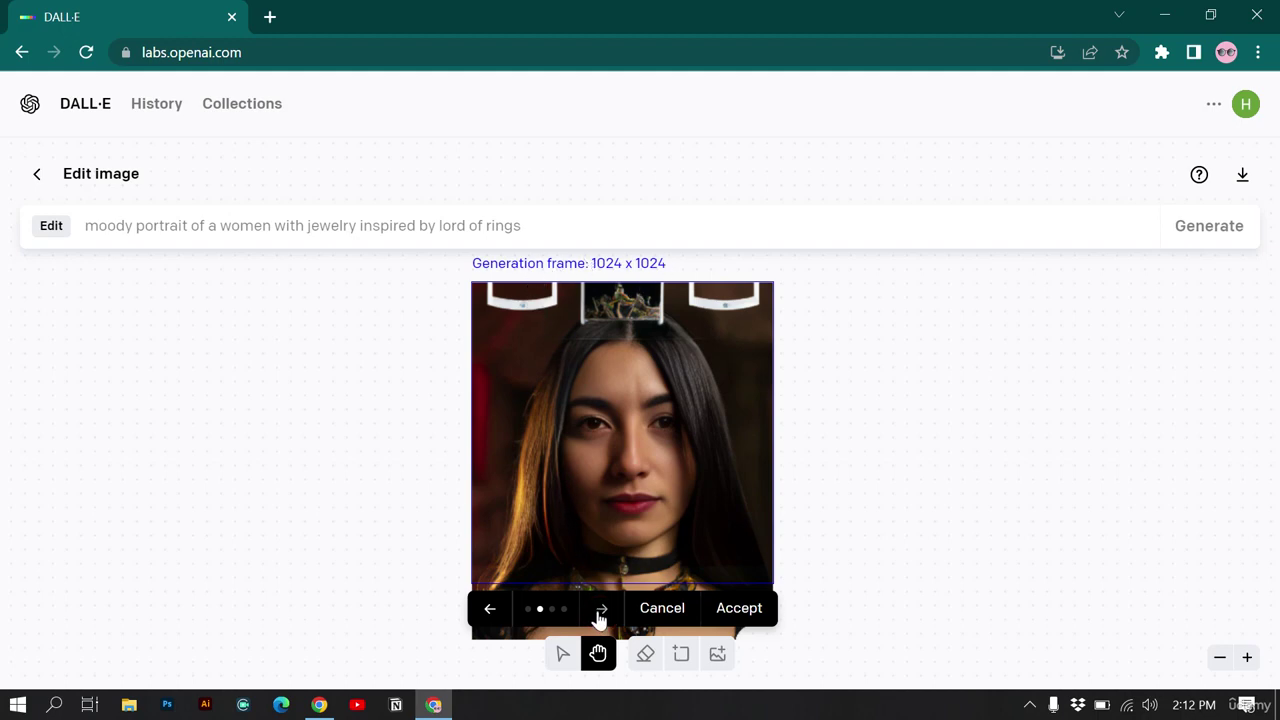
left_click(601, 610)
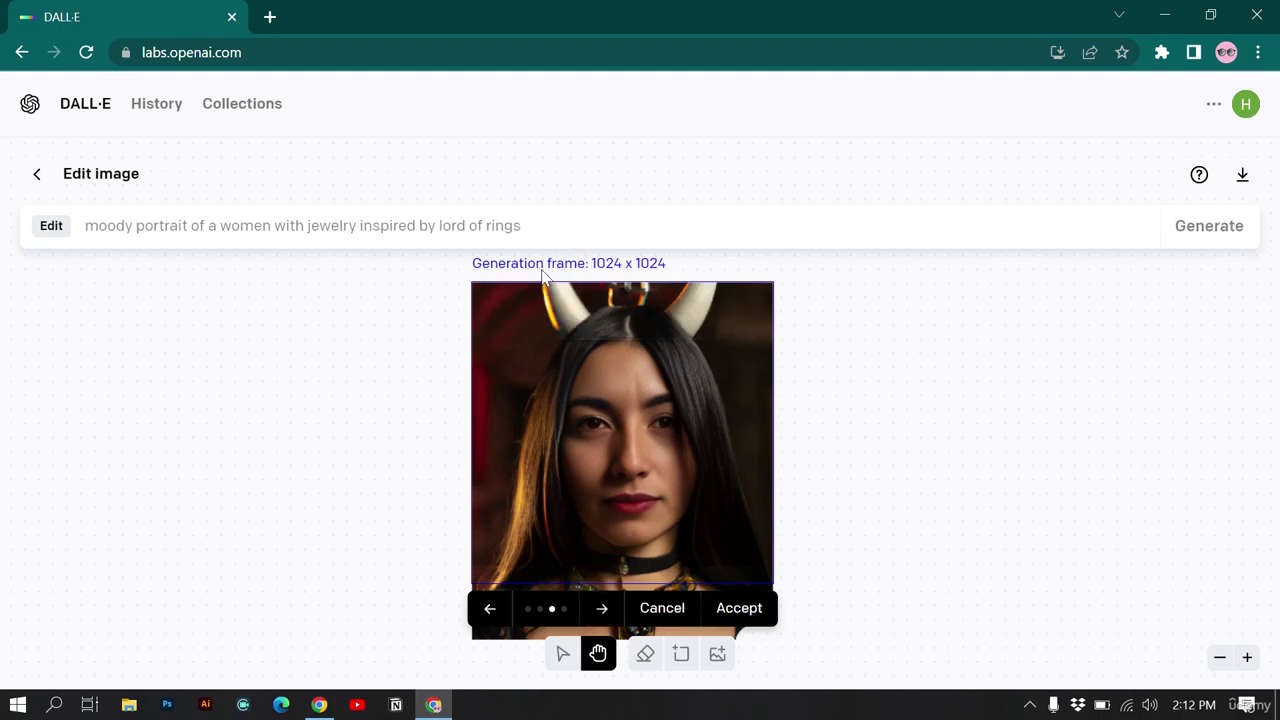
left_click(606, 613)
left_click(607, 620)
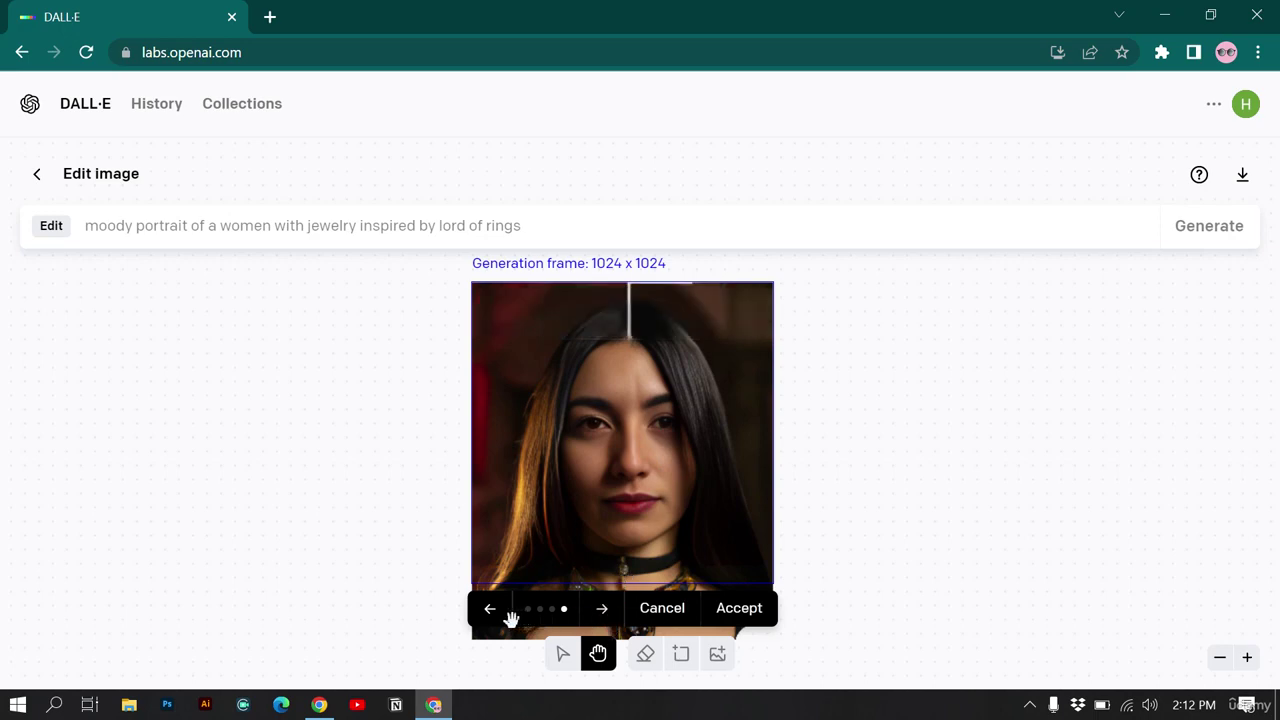
left_click(491, 617)
left_click(491, 620)
left_click(492, 622)
left_click(492, 626)
left_click(600, 614)
left_click(599, 617)
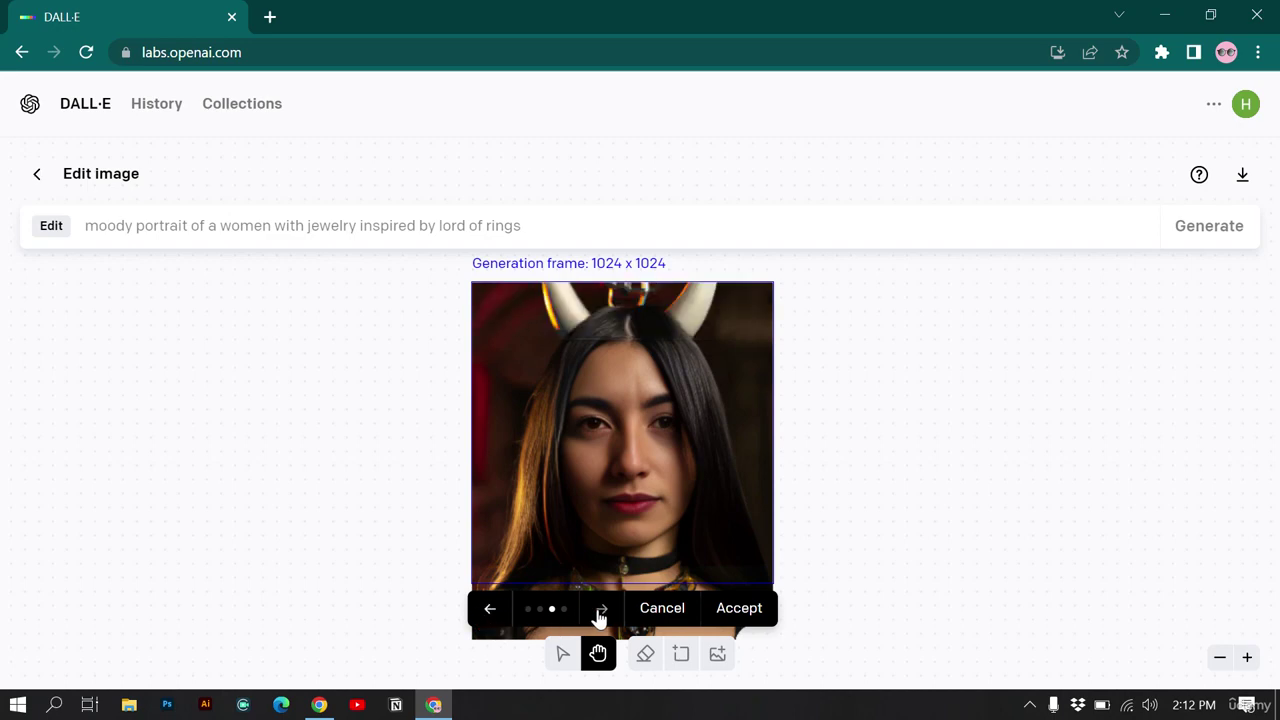
left_click(492, 612)
left_click(494, 613)
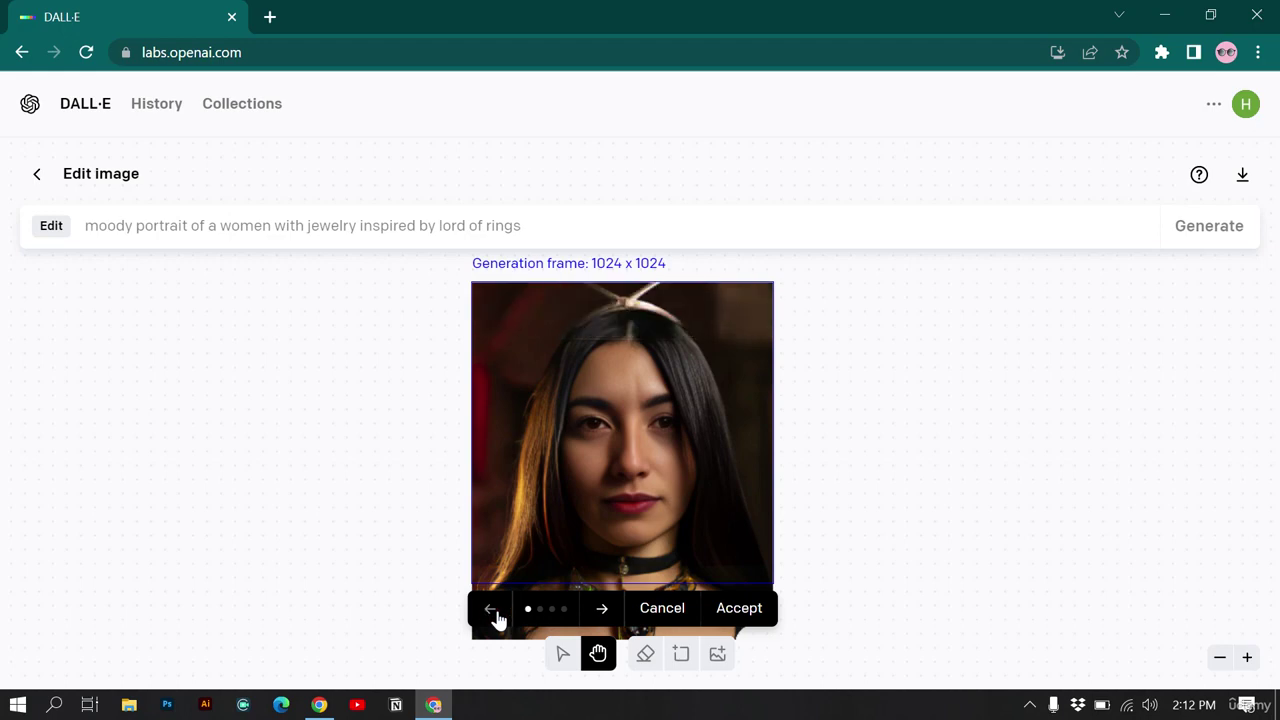
Step: Accept the third variation, which adds horns above the woman's head
left_click(601, 609)
left_click(601, 608)
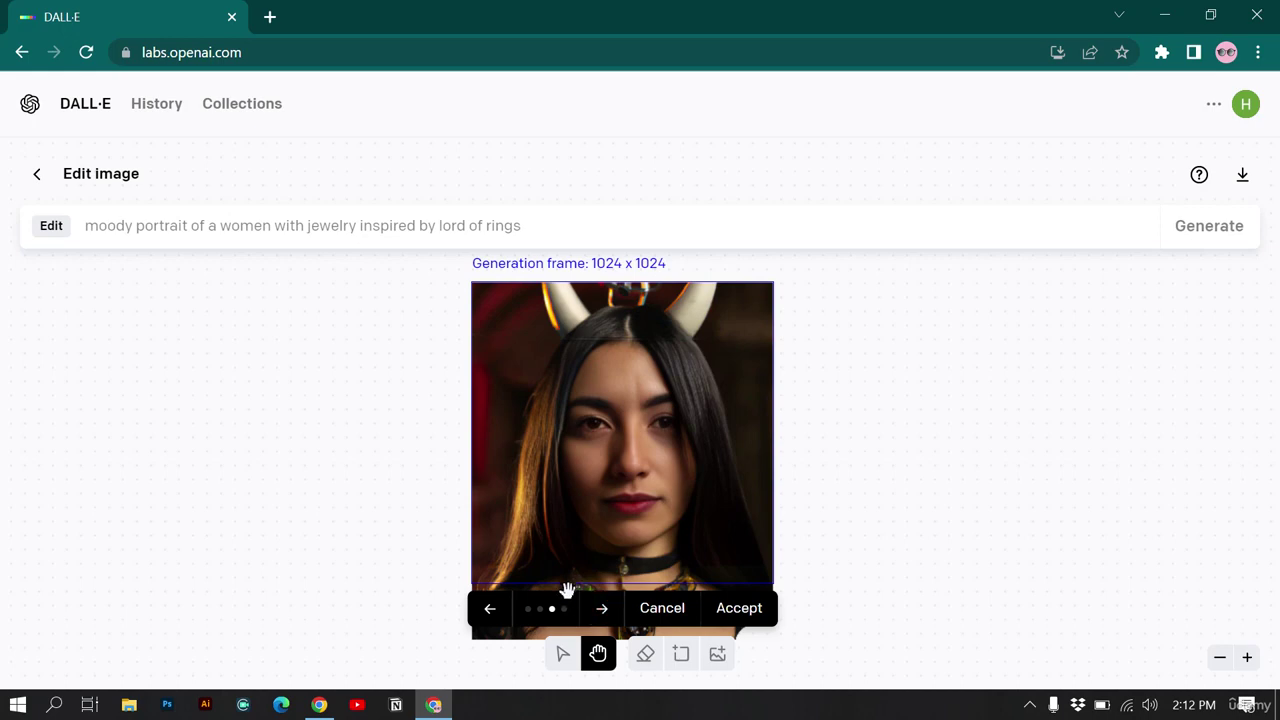
left_click(745, 613)
left_click(870, 503)
Step: Examine the extended portrait up close, checking the horns and the seam along the hairline
scroll(689, 517, "up", 3)
scroll(689, 517, "up", 3)
left_click_drag(683, 509, 737, 497)
left_click_drag(731, 447, 694, 534)
scroll(734, 480, "down", 3)
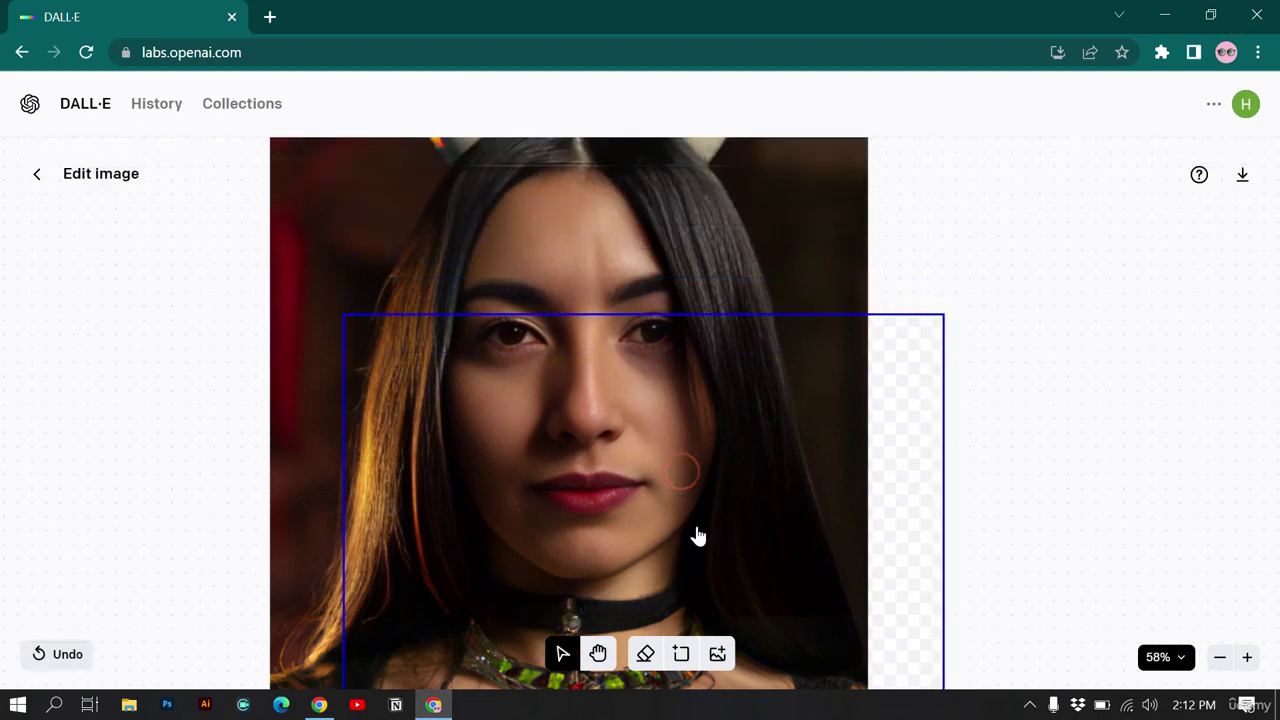
left_click(598, 653)
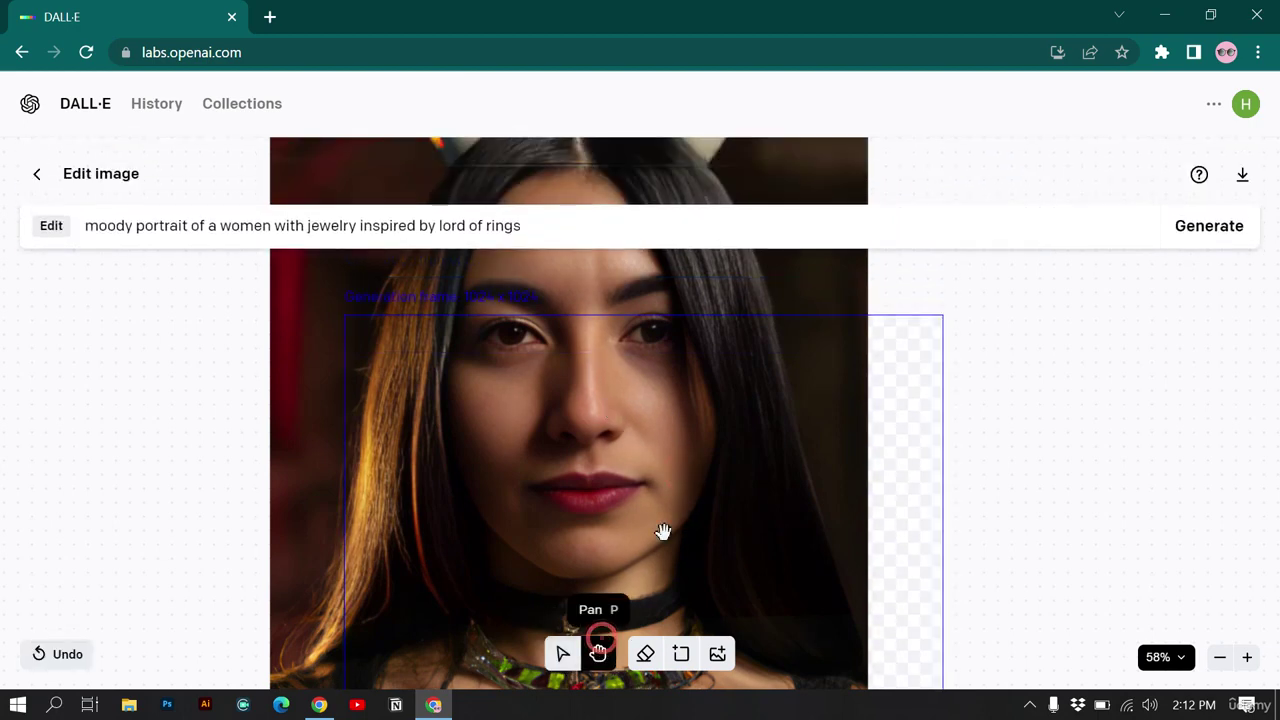
left_click_drag(890, 284, 913, 457)
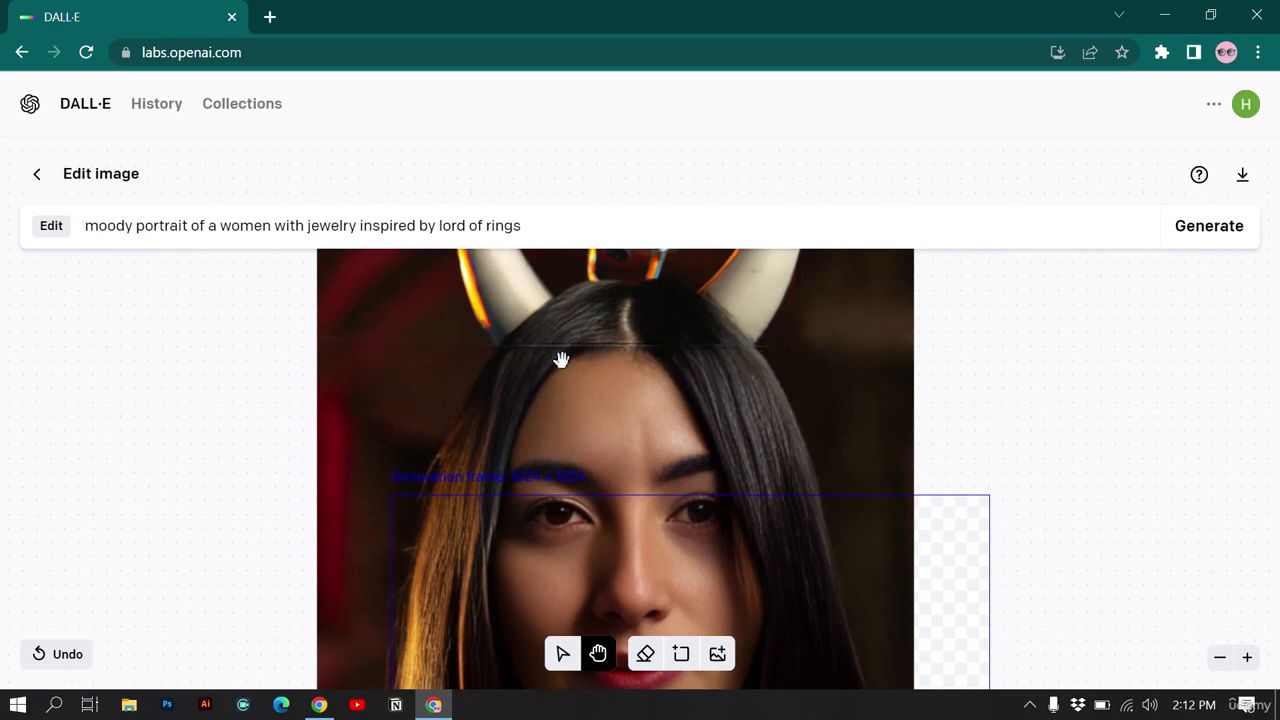
scroll(561, 360, "down", 5)
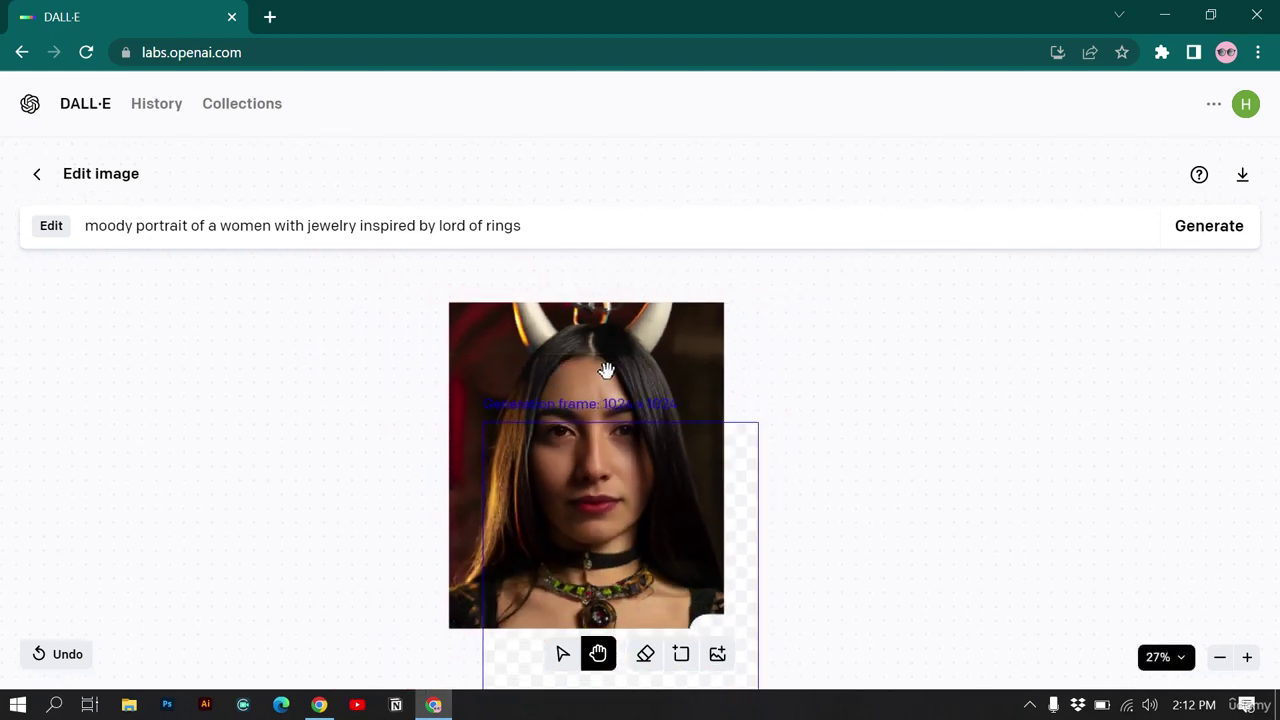
mouse_move(623, 494)
left_mouse_down()
mouse_move(603, 434)
mouse_move(620, 486)
left_mouse_up()
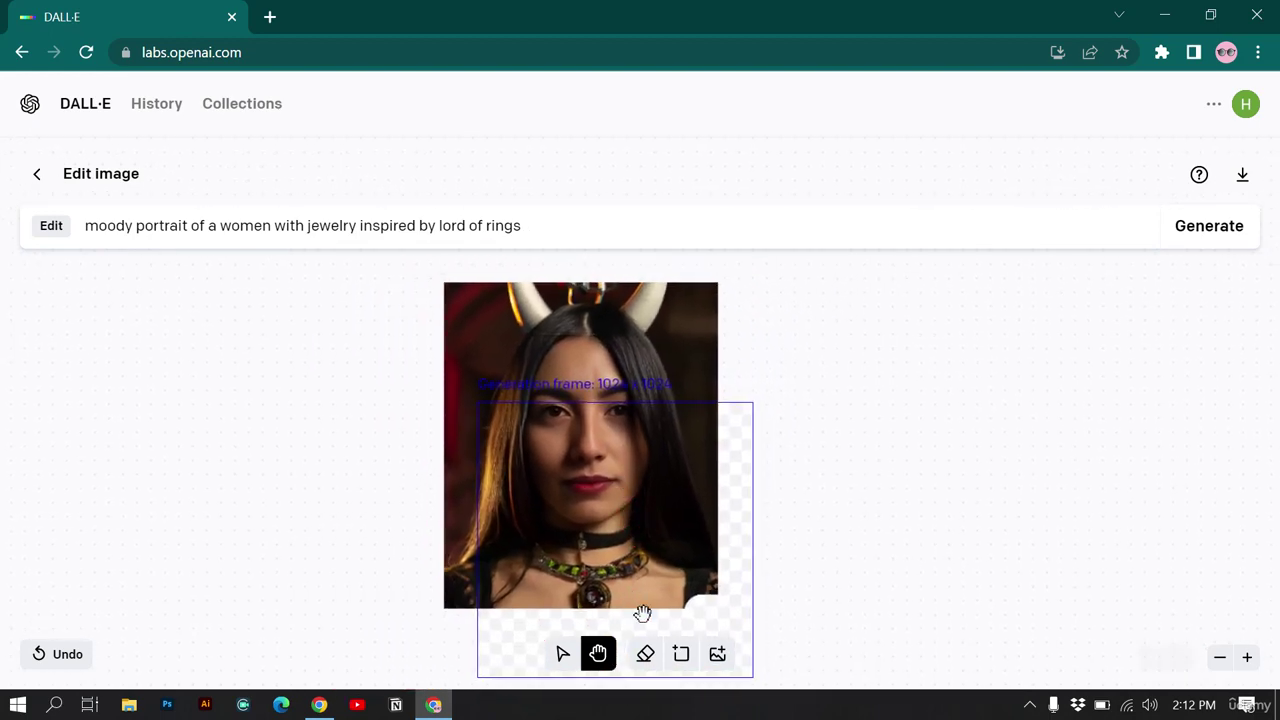
Step: Add a generation frame over the portrait's left half, level with its top edge and extending past its left side
left_click(681, 653)
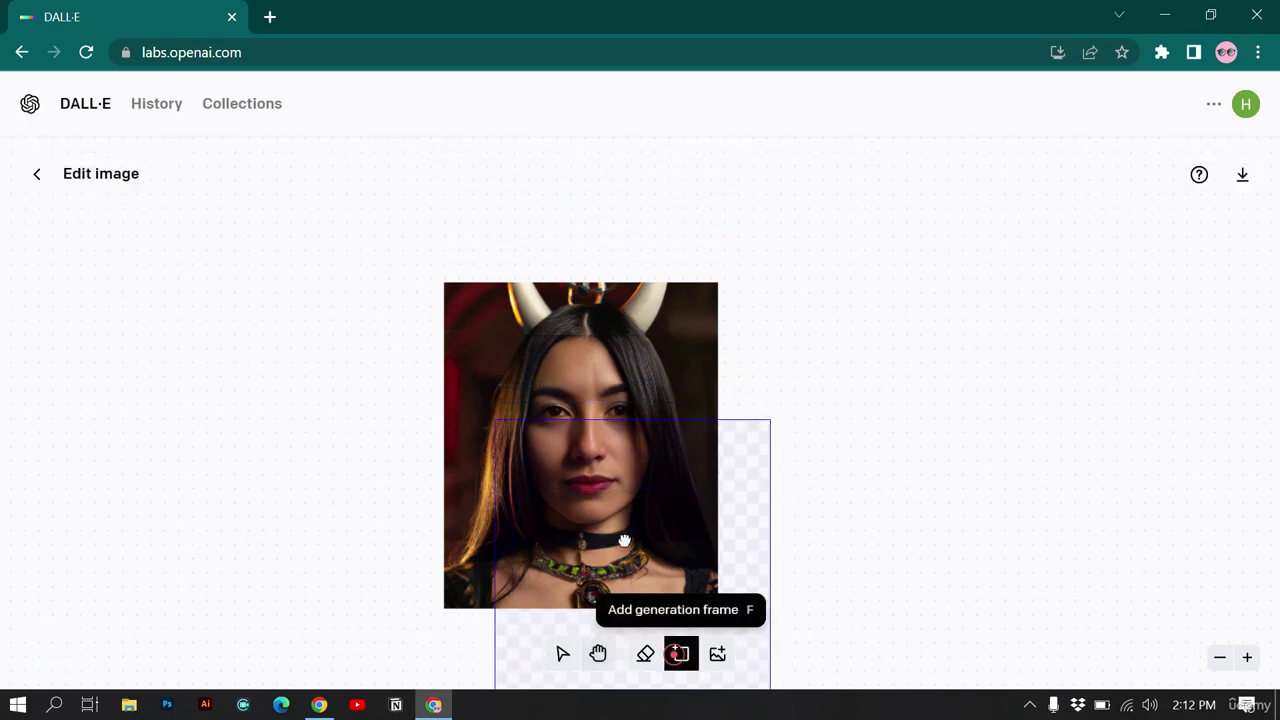
left_click(480, 448)
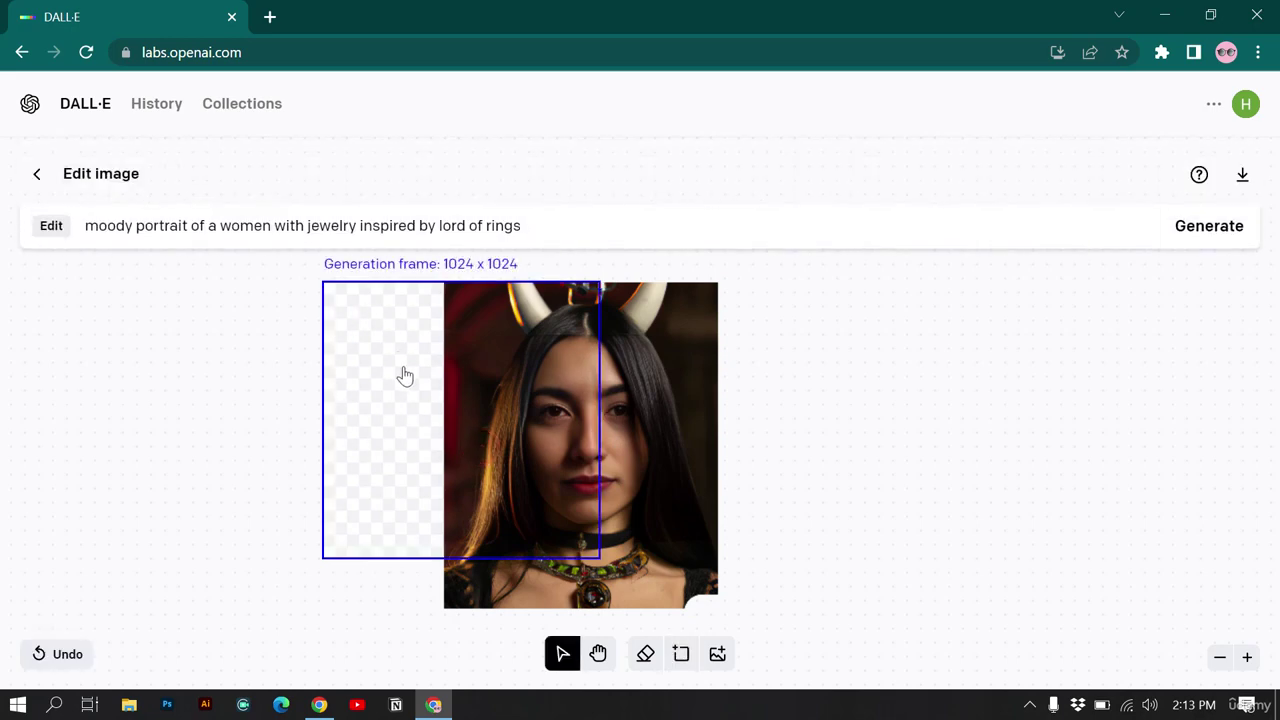
left_click_drag(412, 335, 417, 340)
Step: Append ", black moody background" to the prompt and move the generation frame further left, keeping it level with the portrait's top edge
left_click(526, 225)
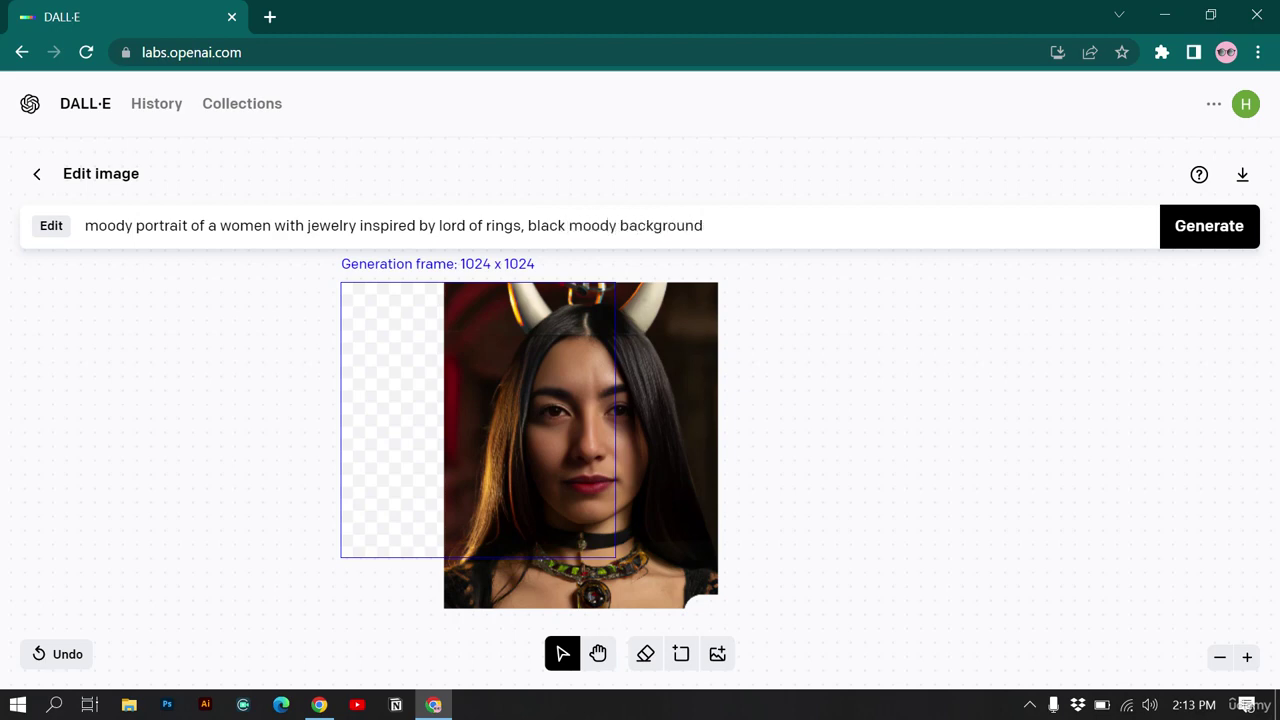
left_click_drag(514, 384, 514, 443)
left_click_drag(362, 335, 334, 289)
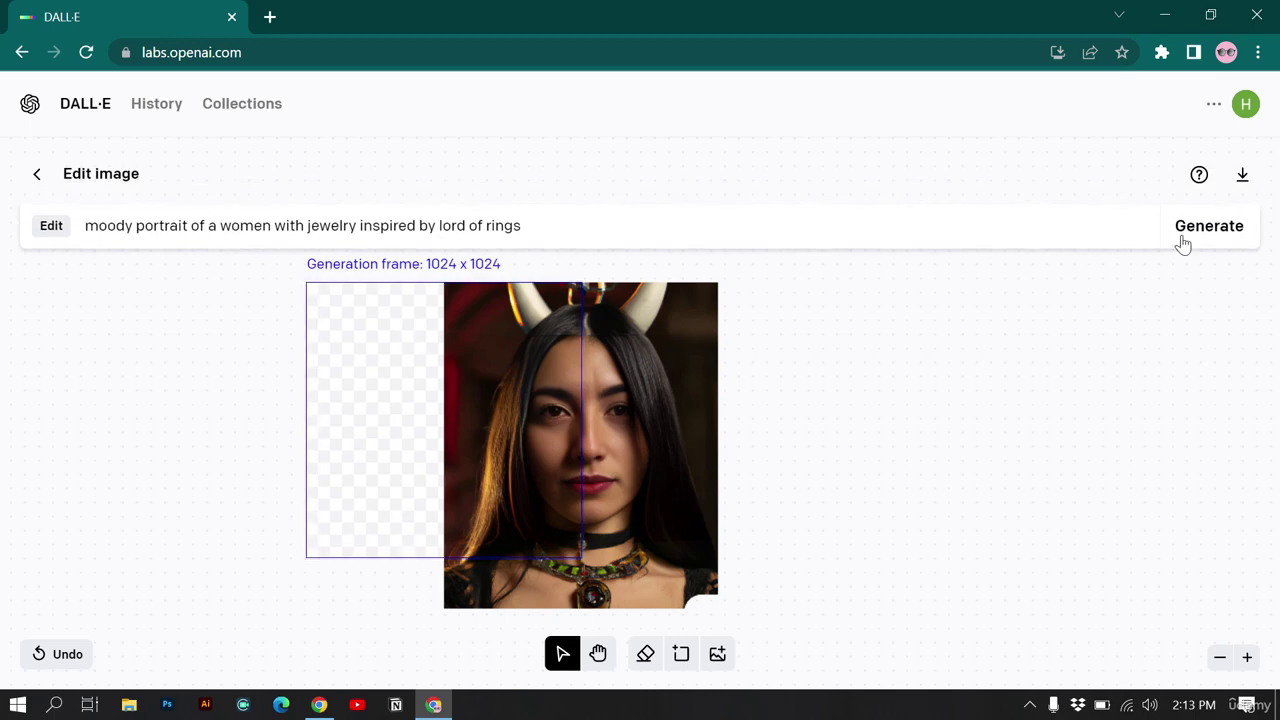
Step: Check the account's remaining credits and try the generation frame over the portrait's right half, level with its bottom edge
left_click(1245, 104)
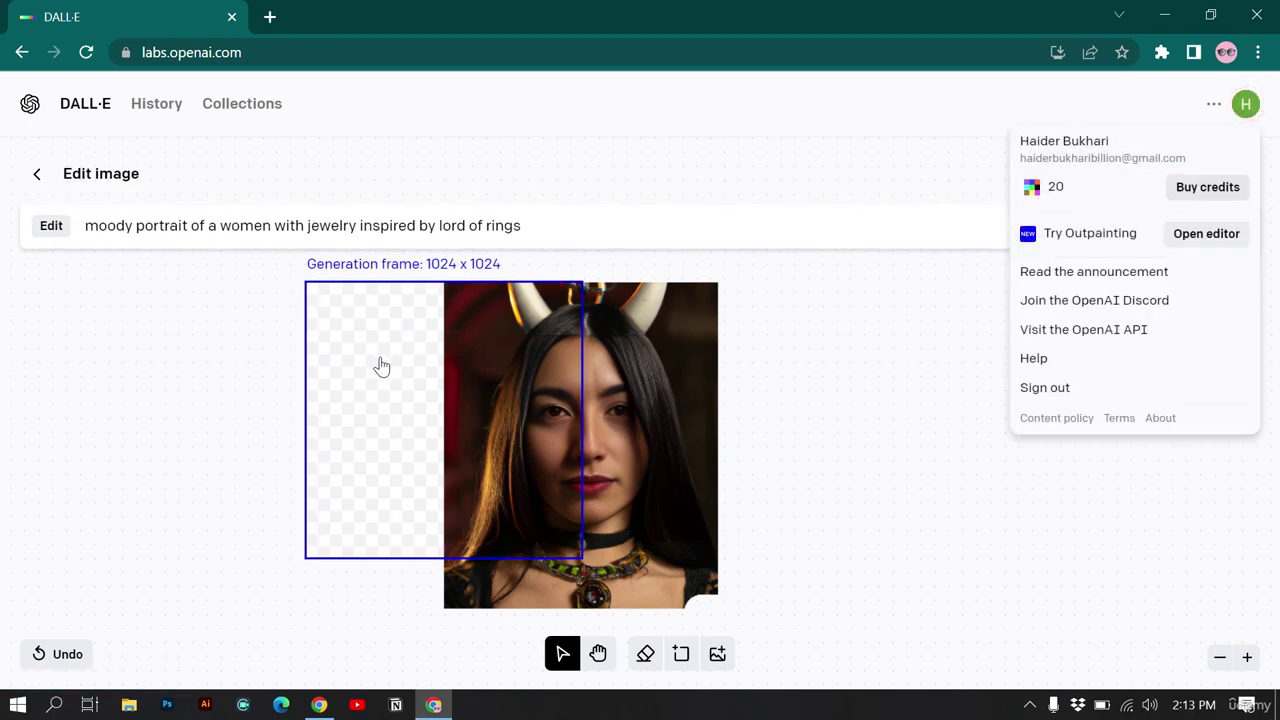
left_click_drag(379, 357, 689, 426)
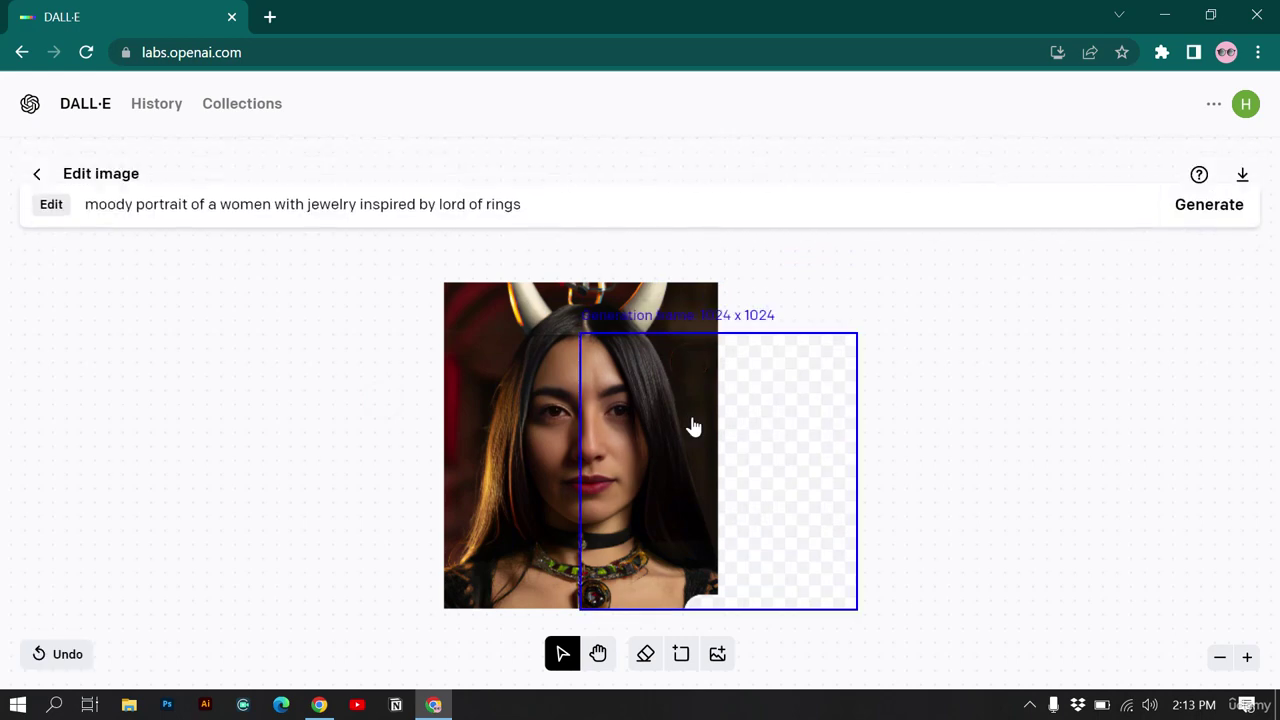
left_click(1257, 110)
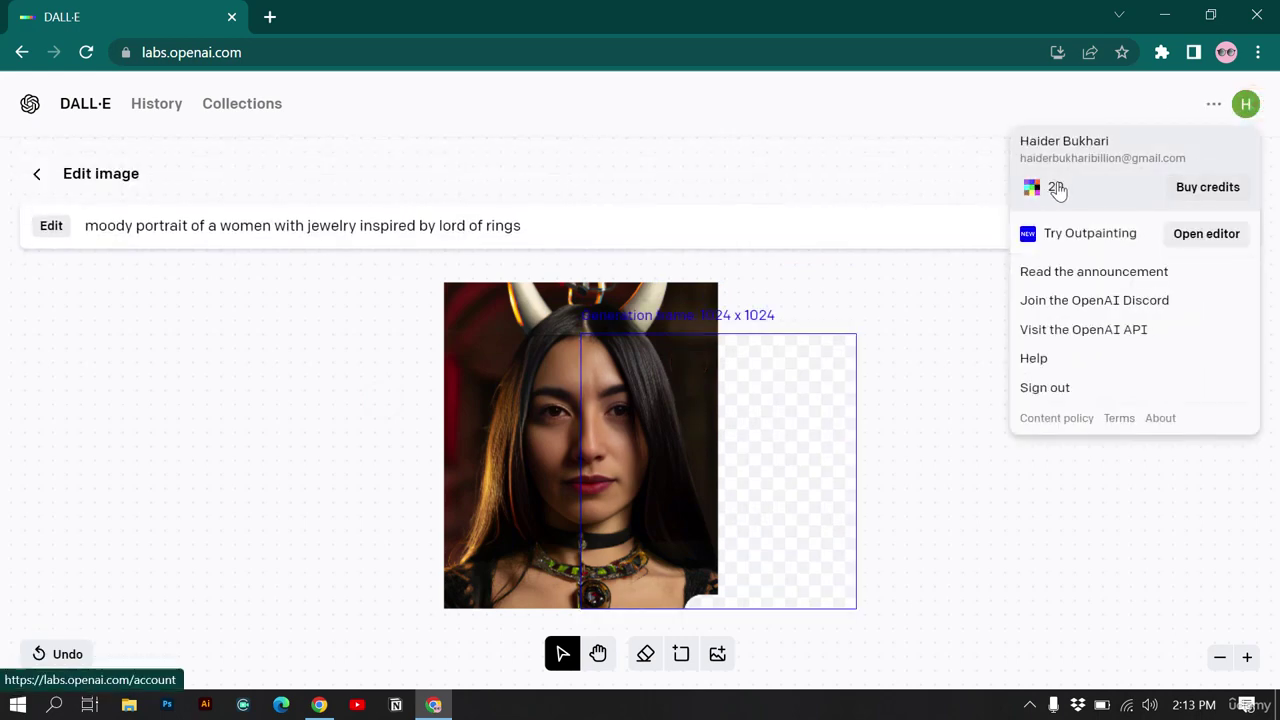
left_click(909, 373)
Step: Place the generation frame over the portrait's left half, level with its top edge and extending past its left side, and generate the extension
left_click_drag(757, 477, 493, 437)
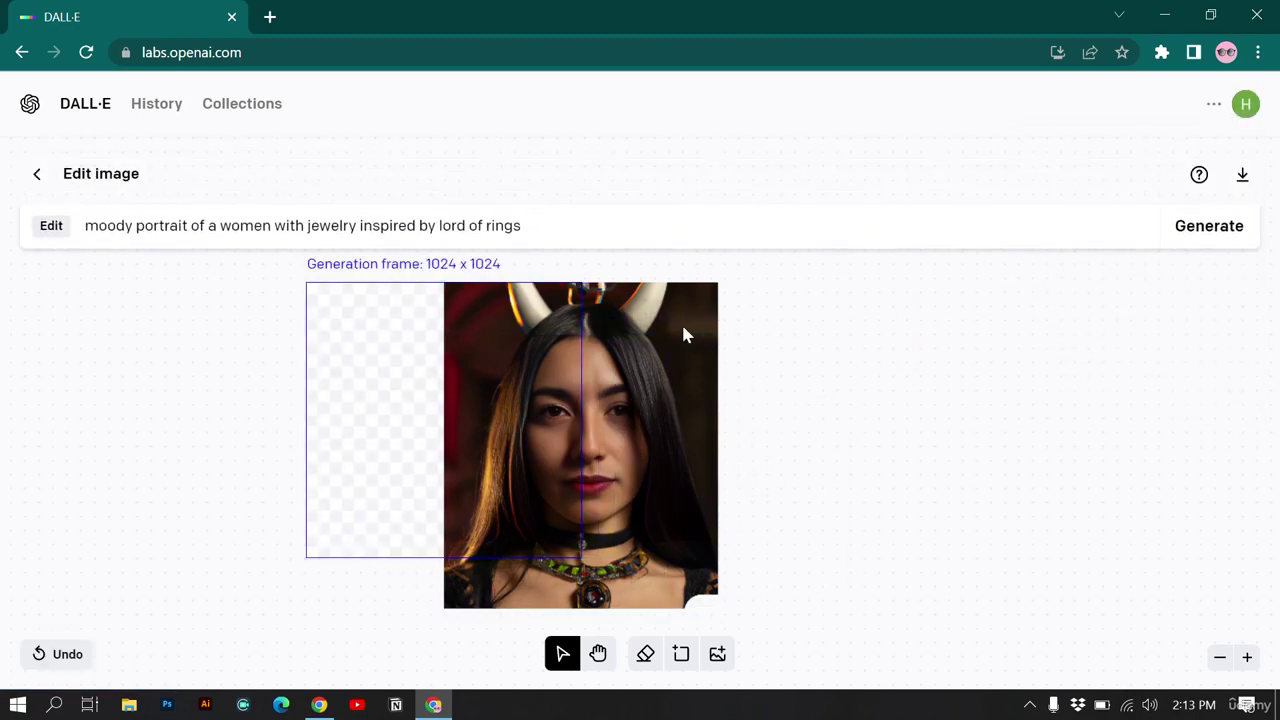
left_click_drag(508, 374, 513, 375)
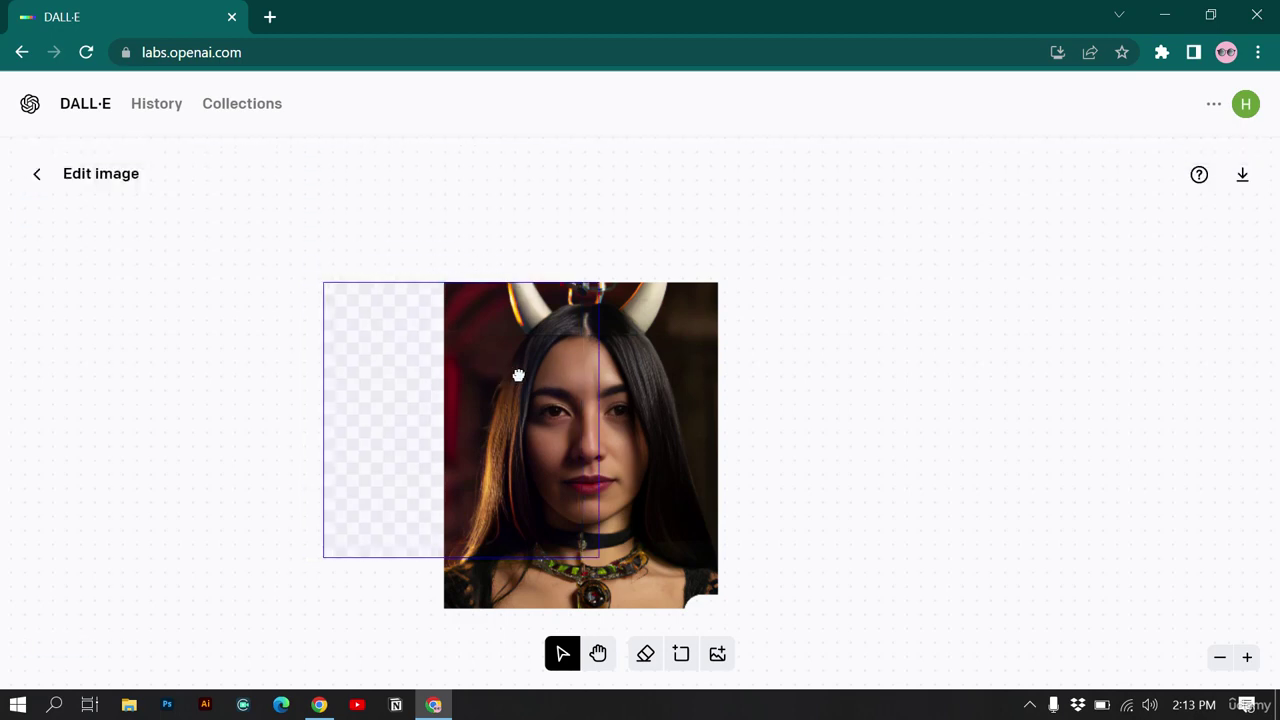
left_click_drag(530, 385, 529, 380)
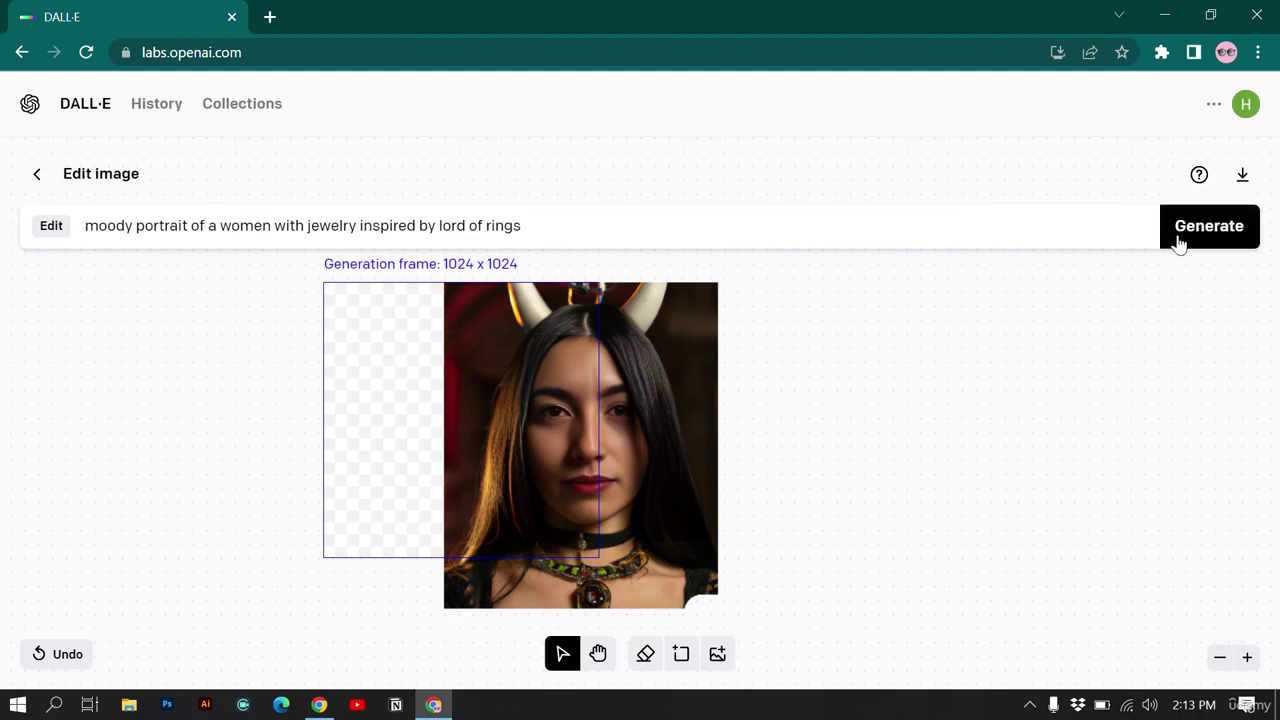
left_click(1180, 240)
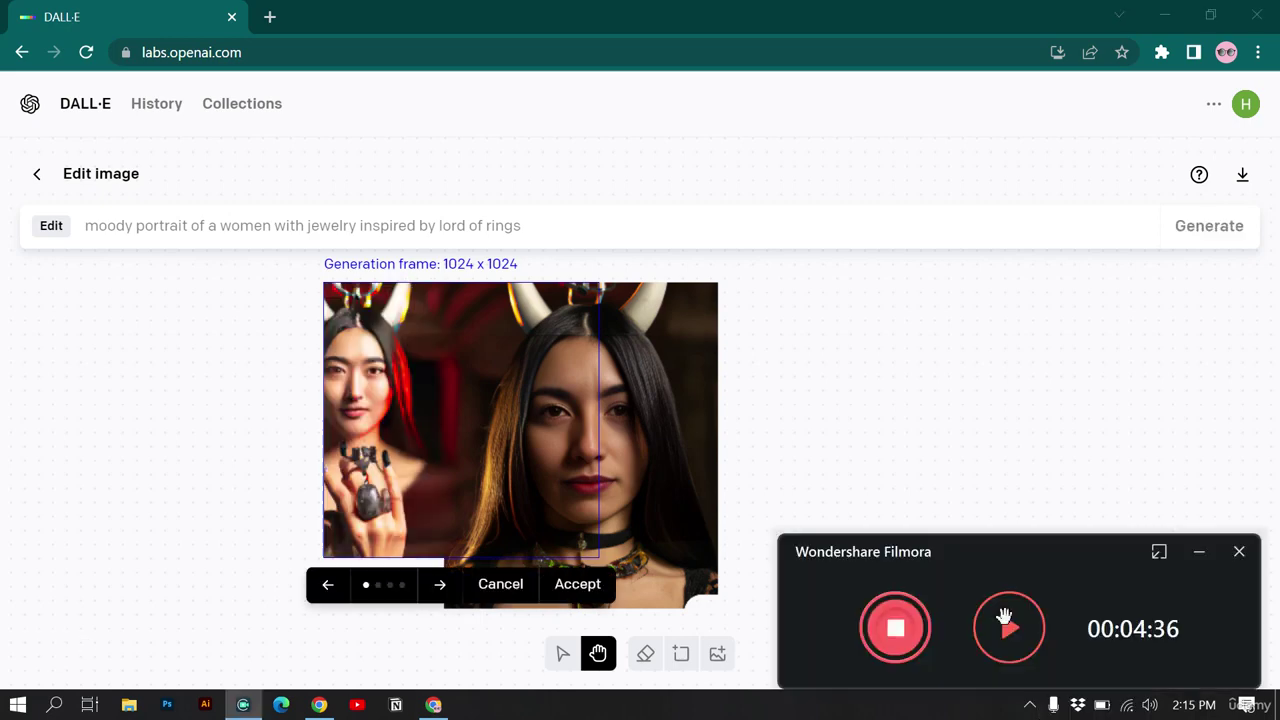
left_click(1005, 620)
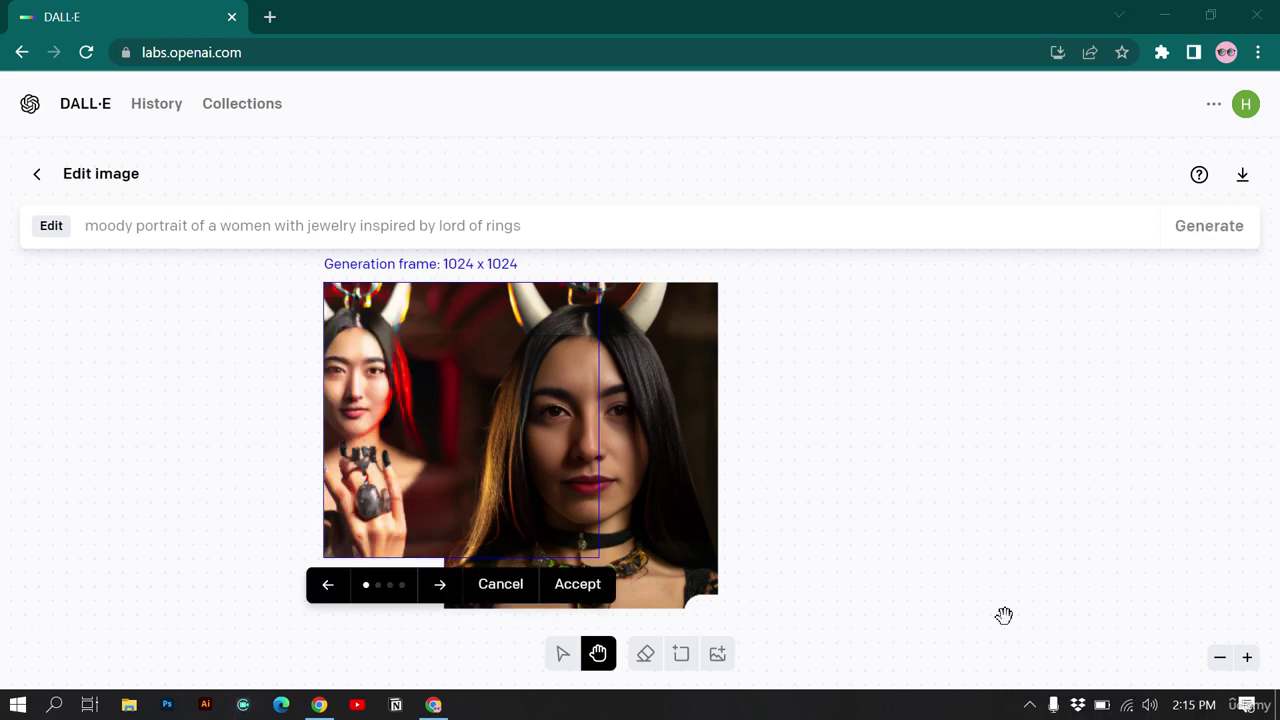
left_click(1029, 704)
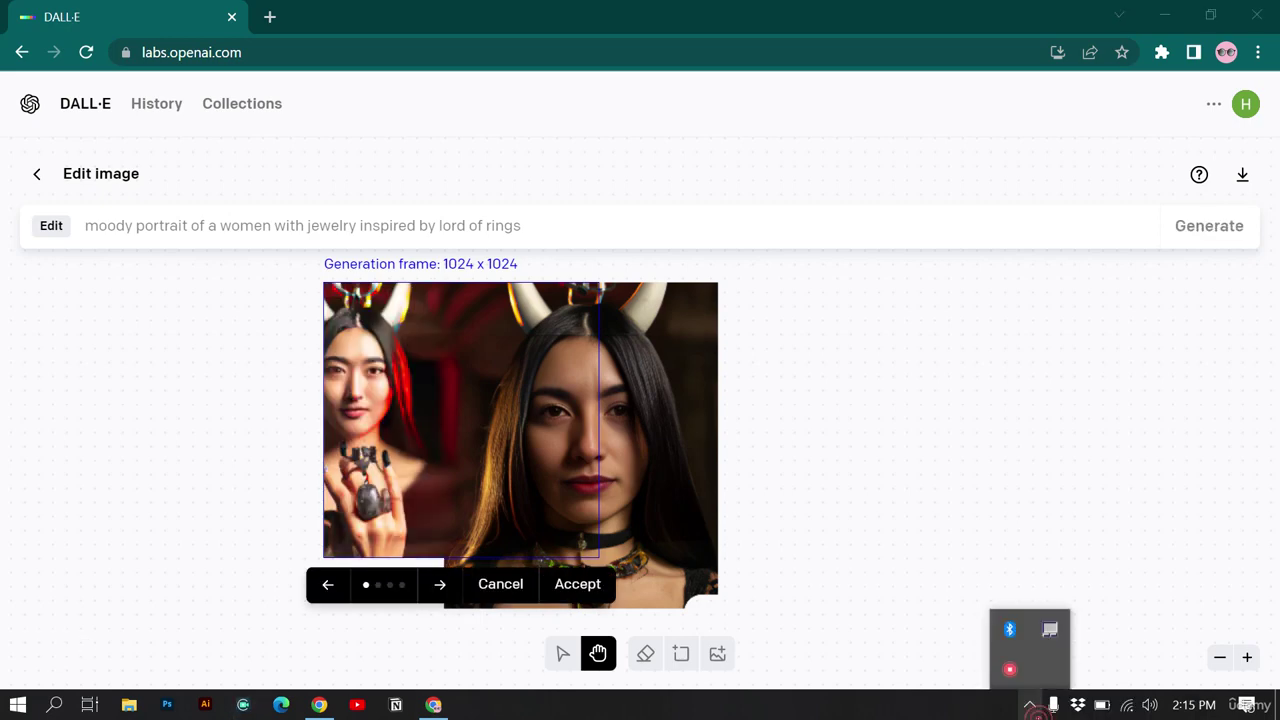
right_click(1015, 680)
left_click(1059, 631)
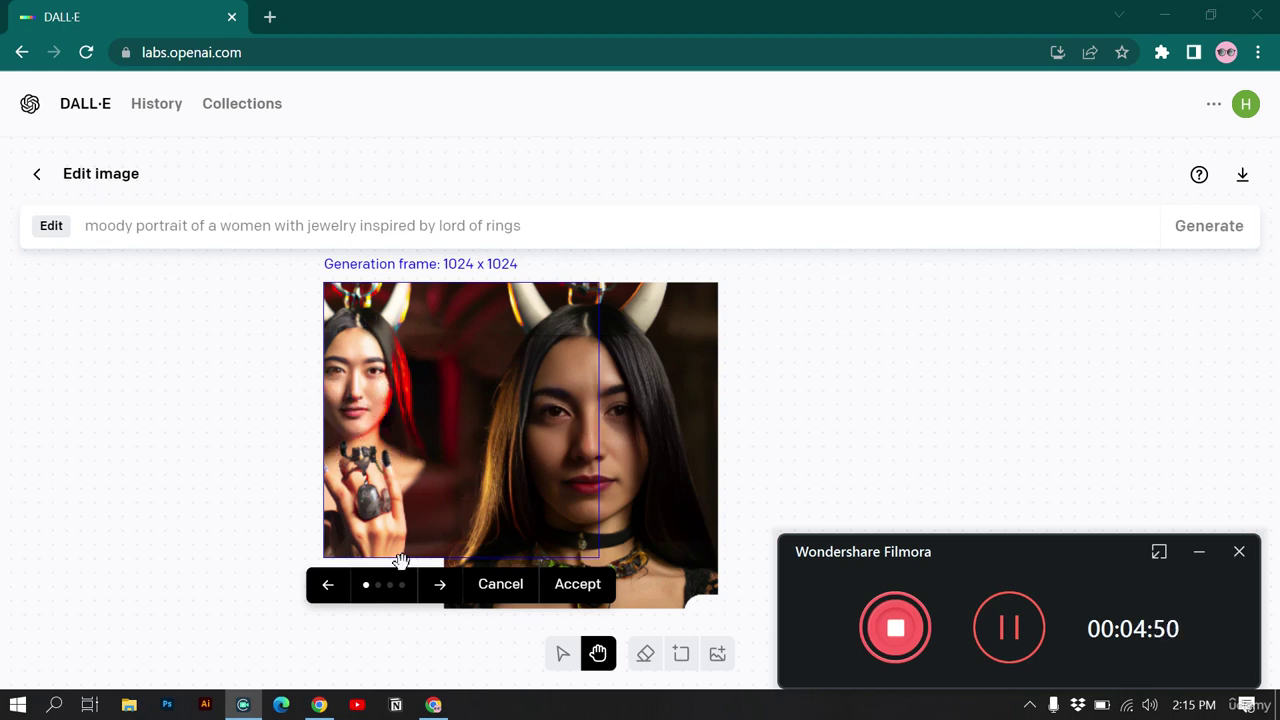
Step: Compare the variations for the left extension and accept the fourth, a blurred red and dark background
left_click(441, 588)
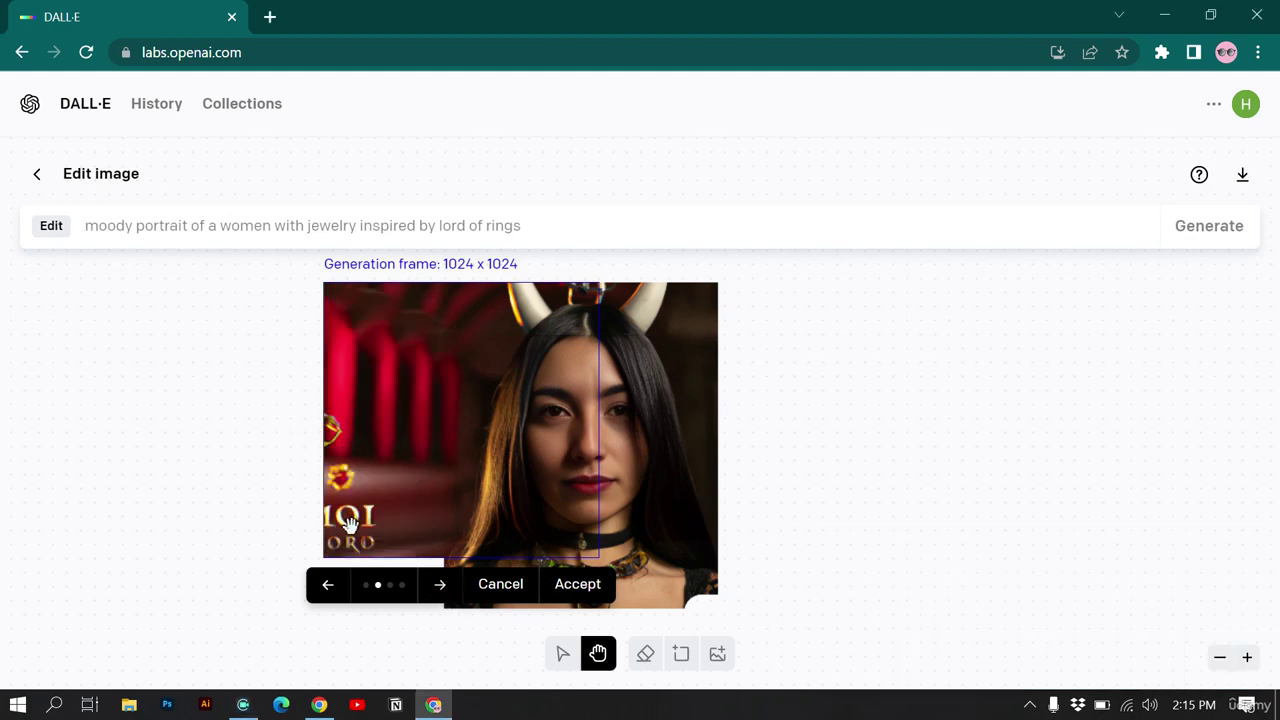
left_click(441, 587)
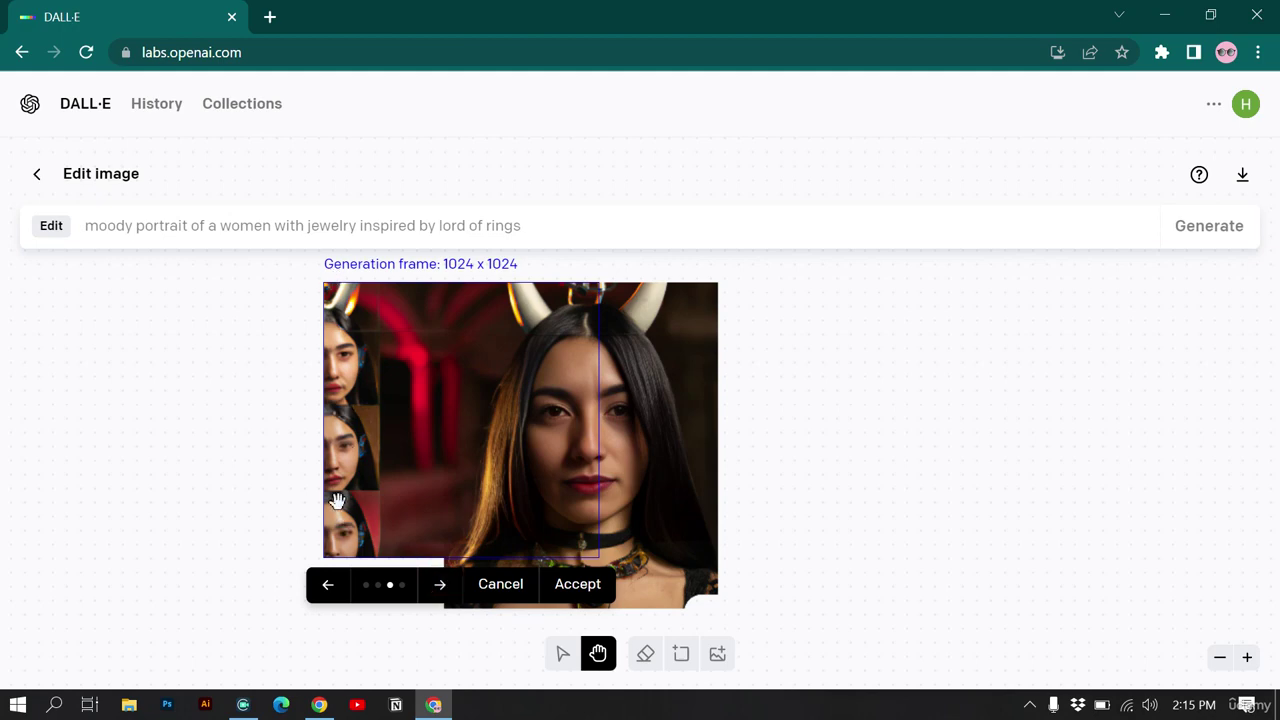
left_click(437, 587)
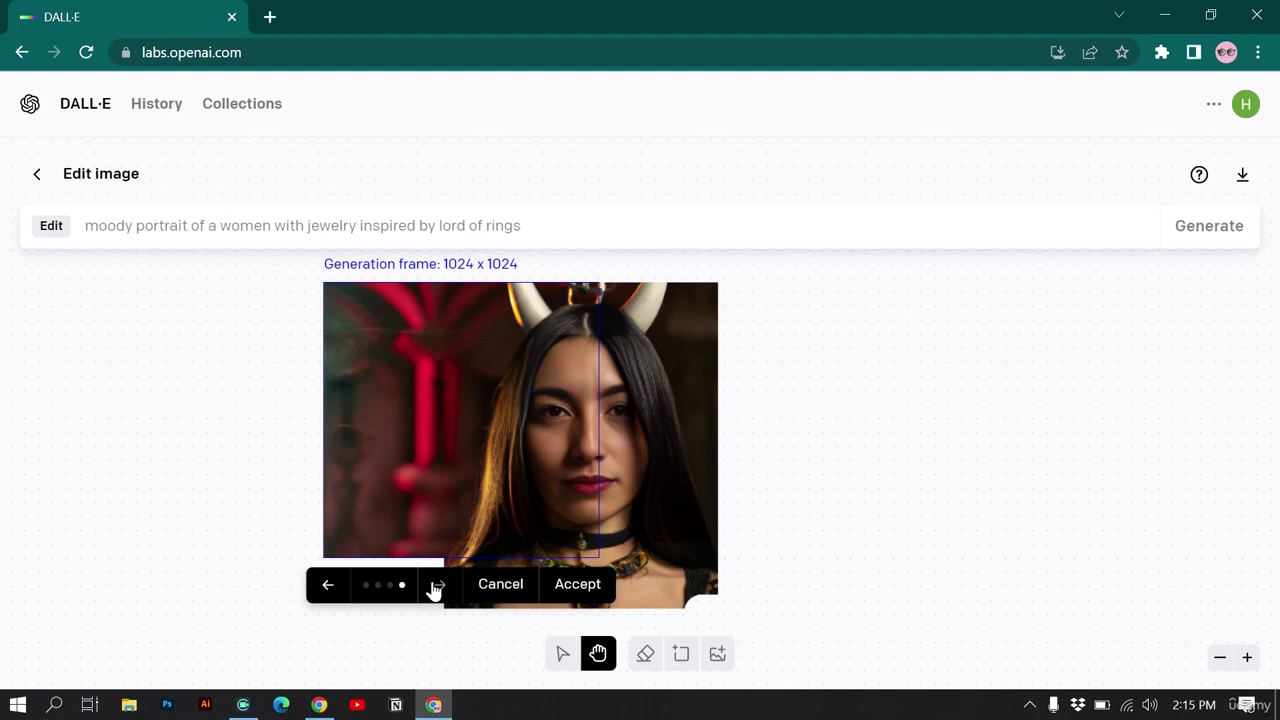
left_click(580, 596)
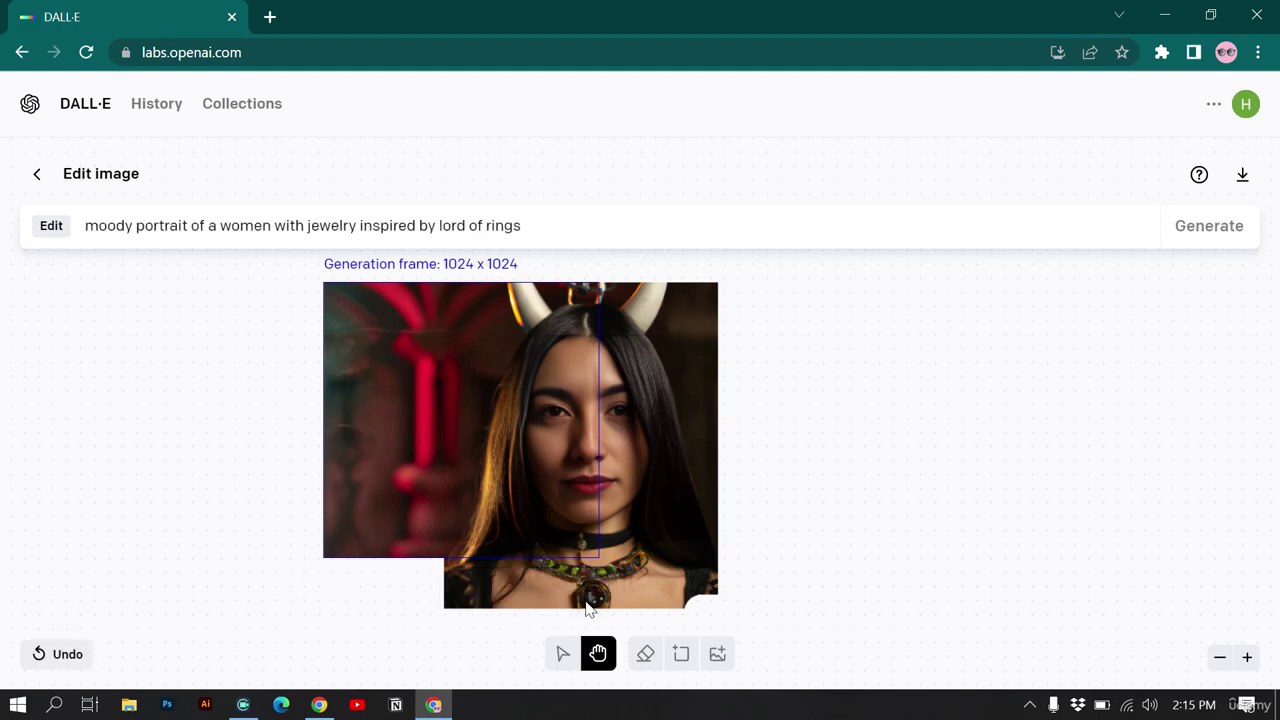
Step: Move the generation frame over the portrait's right half, level with the top edge and extending past its right side, and generate the extension
scroll(786, 486, "down", 2)
left_click_drag(486, 366, 949, 448)
scroll(560, 440, "up", 2)
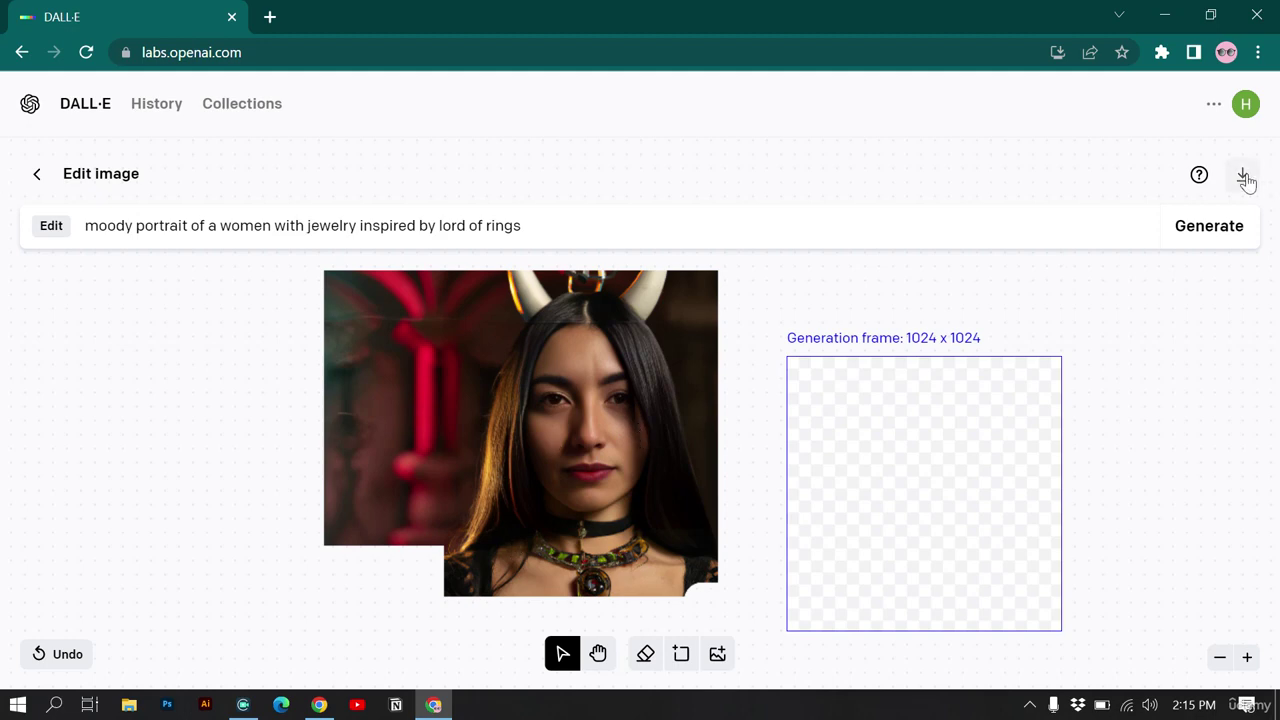
left_click_drag(949, 449, 709, 364)
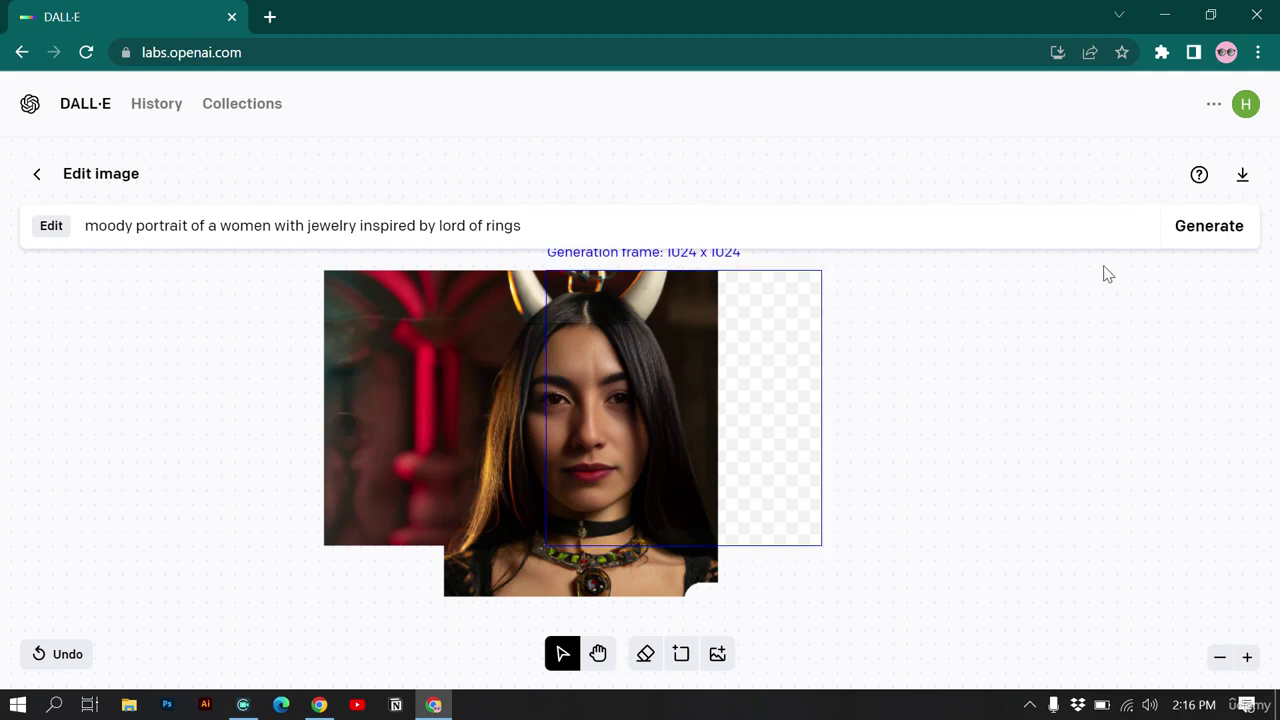
left_click(1188, 246)
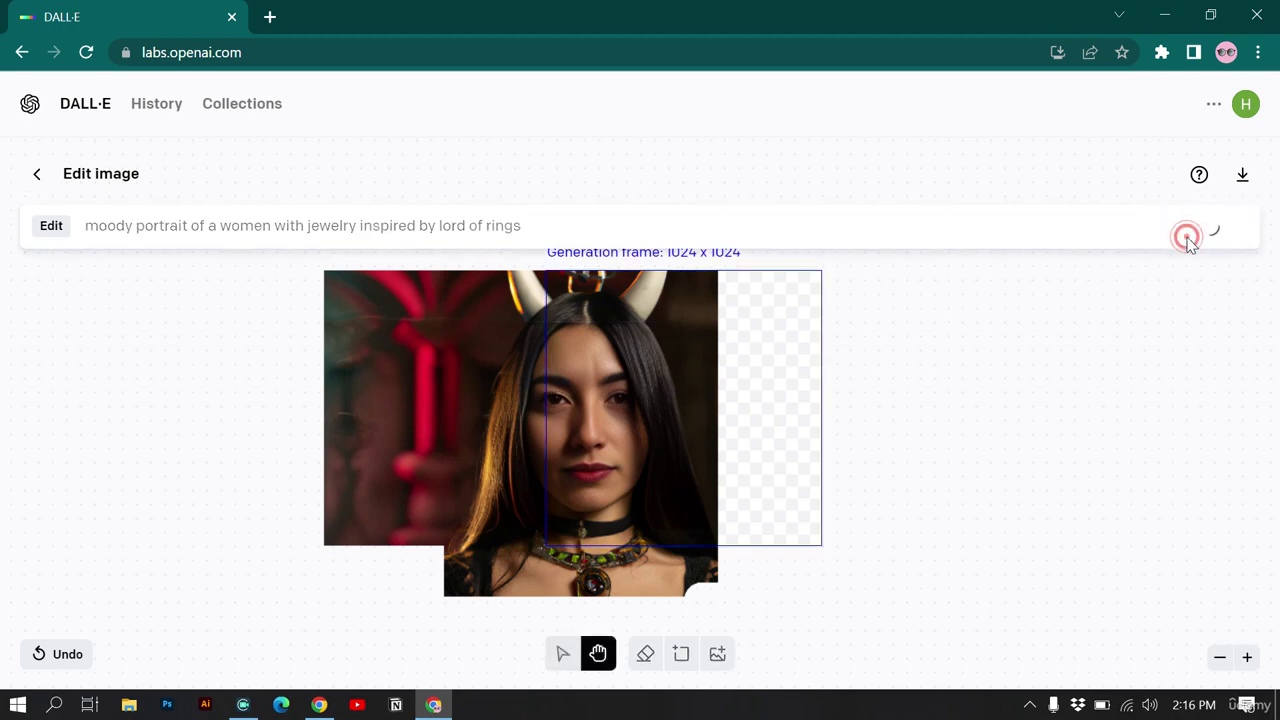
left_click(1031, 705)
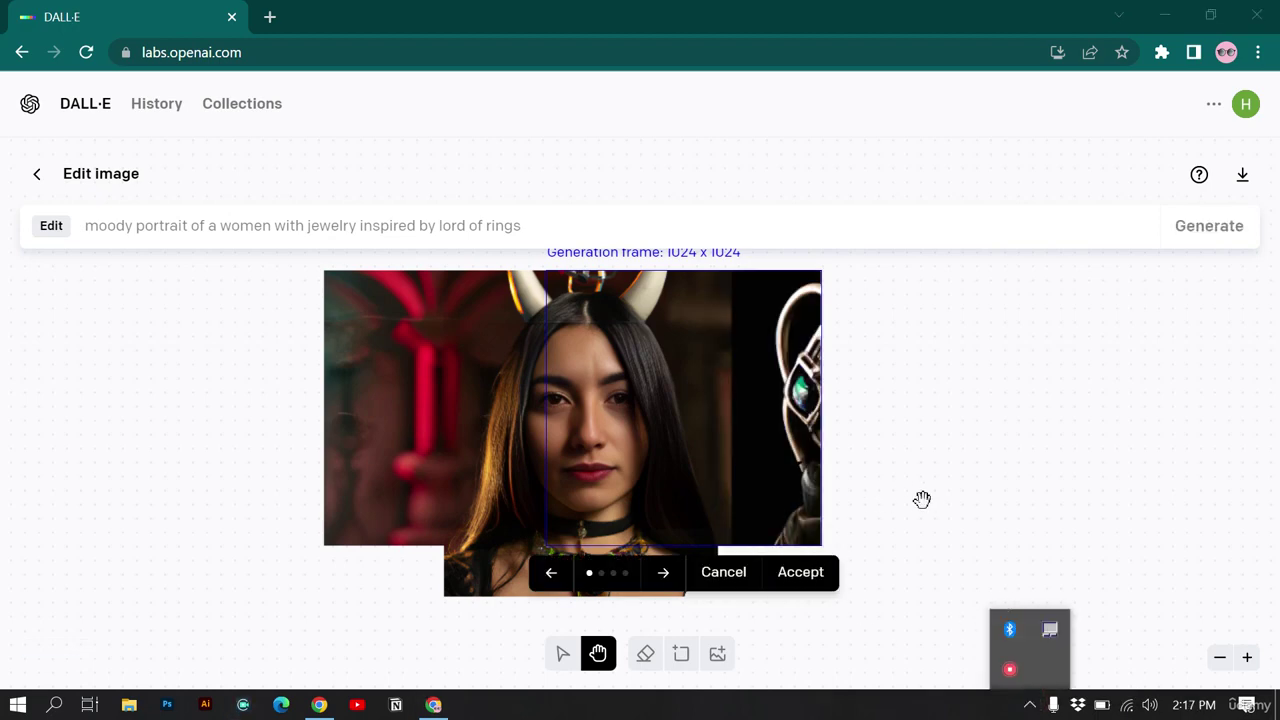
Step: Compare the variations for the right extension and accept the third, a dark interior with a slanted beam
left_click(664, 572)
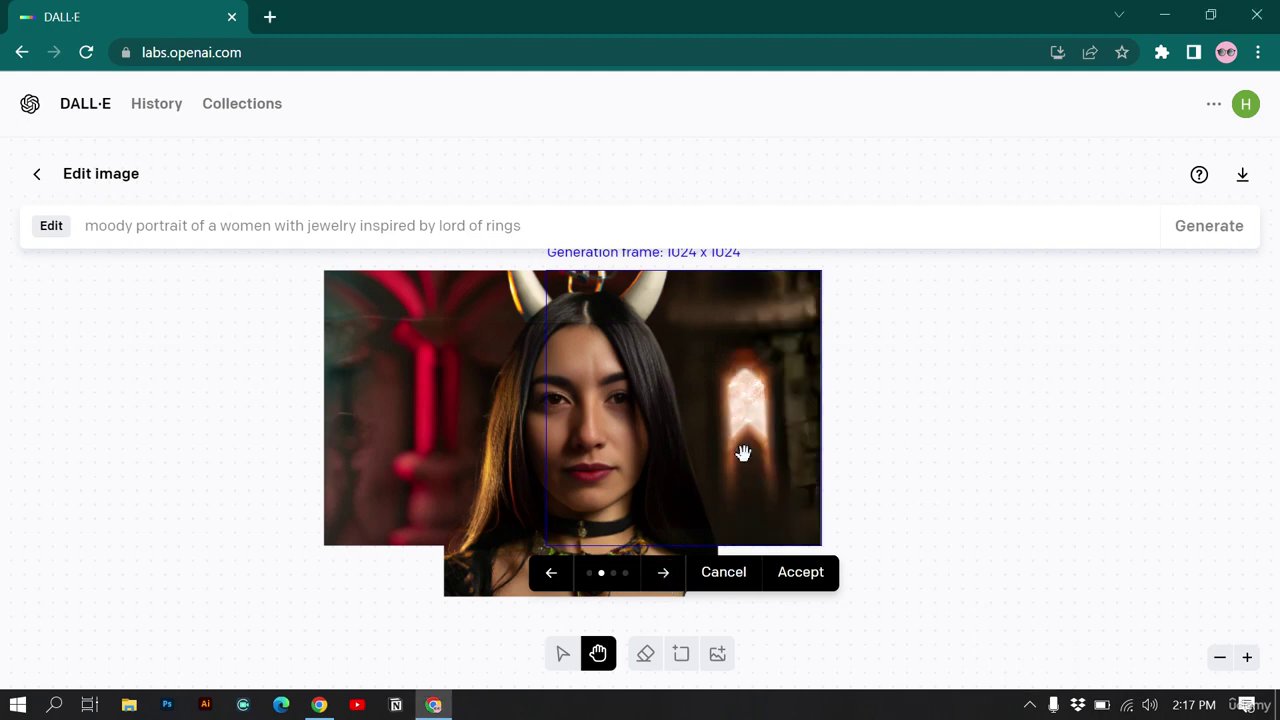
left_click(664, 574)
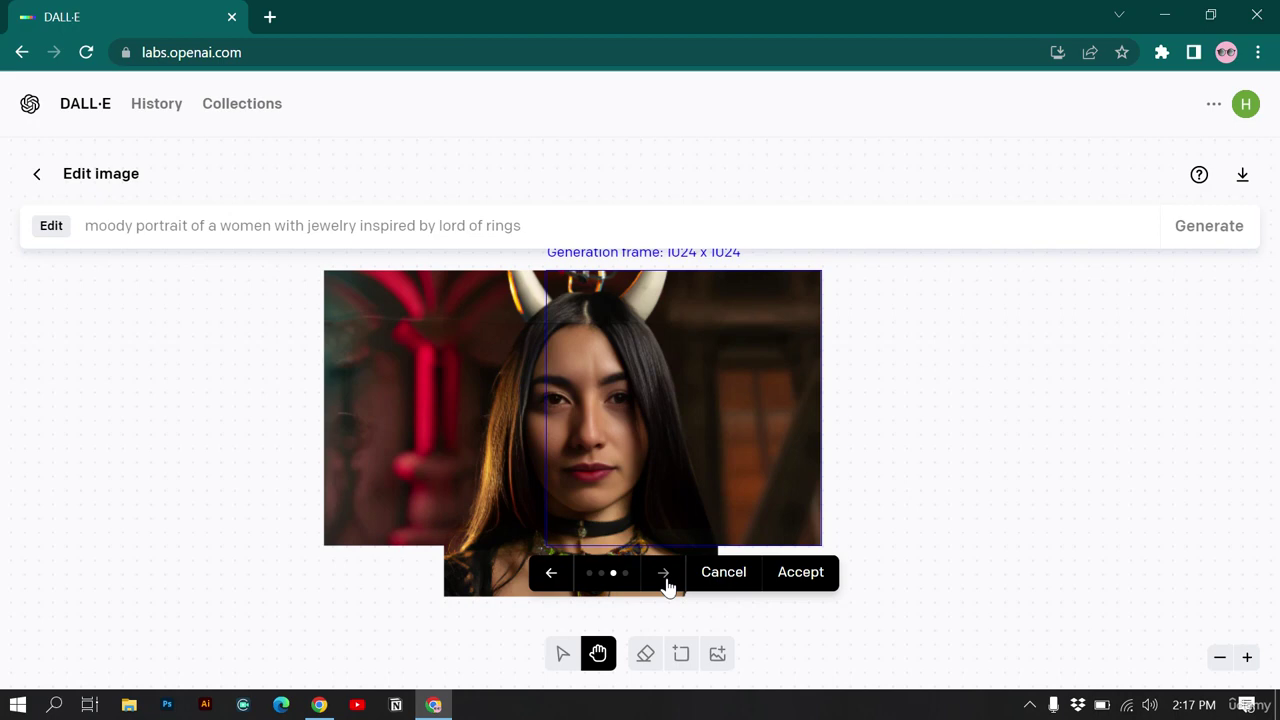
left_click(664, 574)
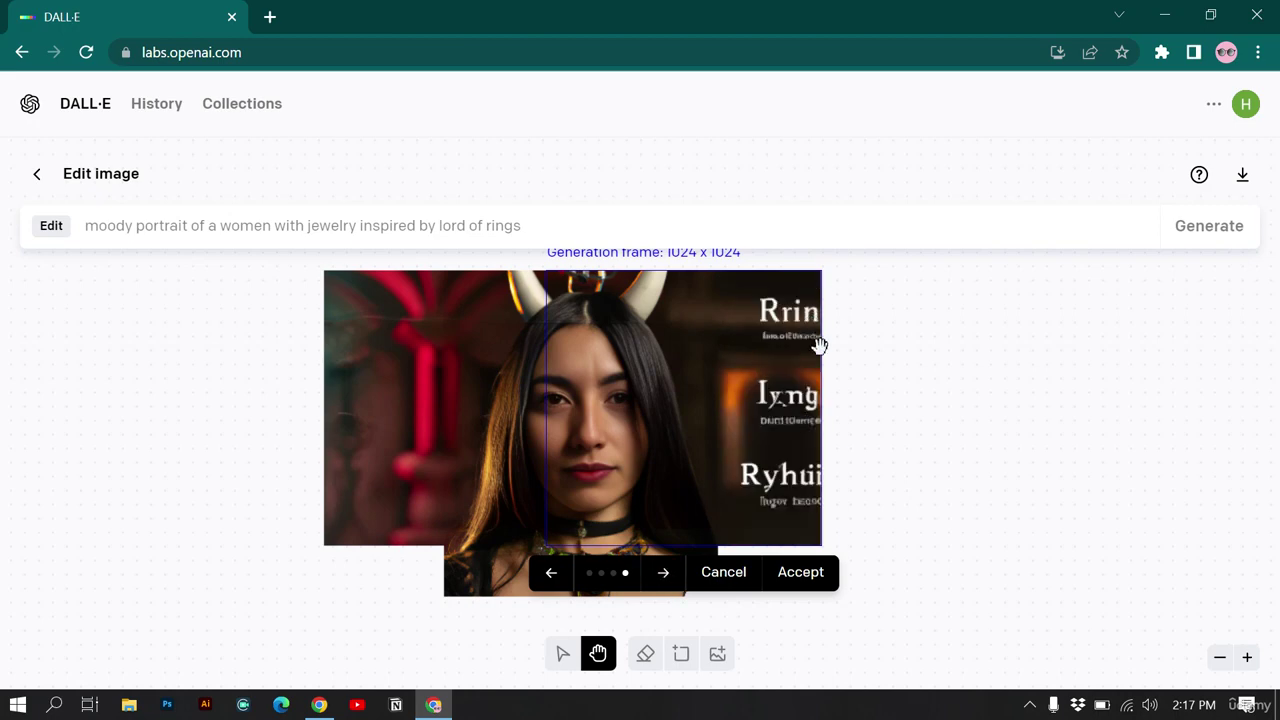
left_click(556, 578)
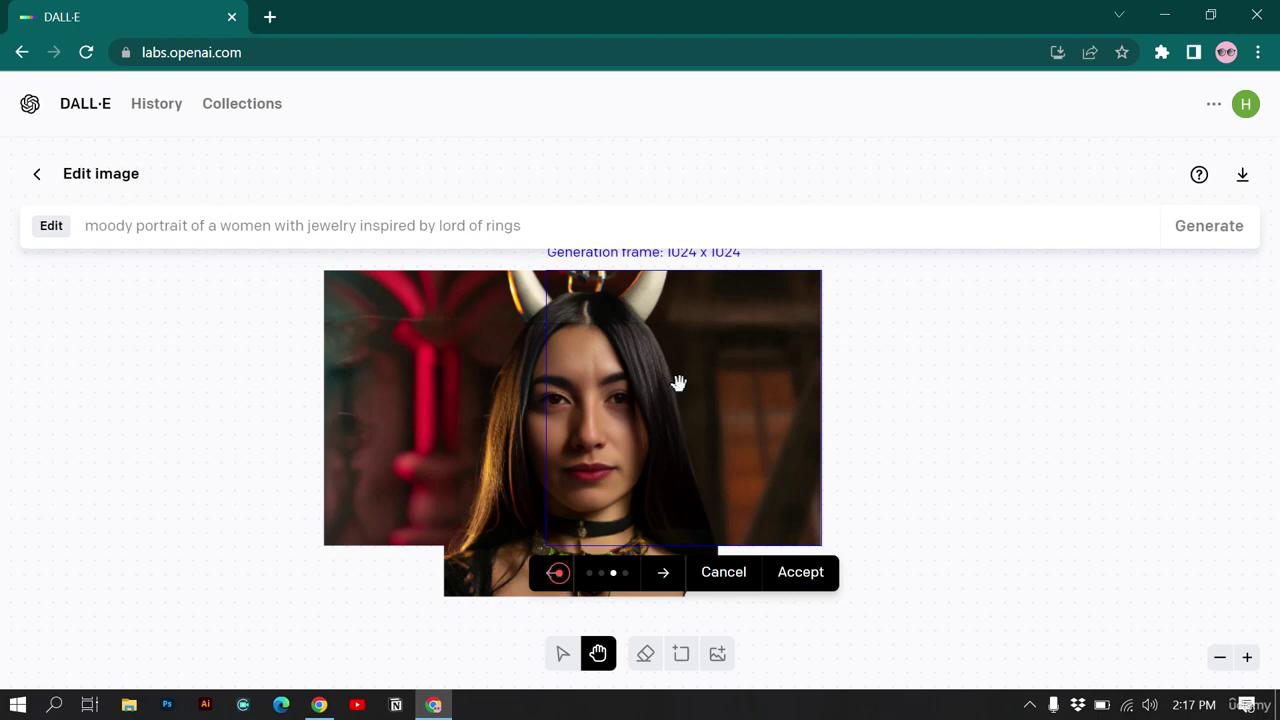
left_click(806, 571)
Step: Try to fill the gap at the image's lower-left corner with a generation frame aligned to its left and bottom edges
left_click_drag(711, 368, 497, 440)
left_click(486, 433)
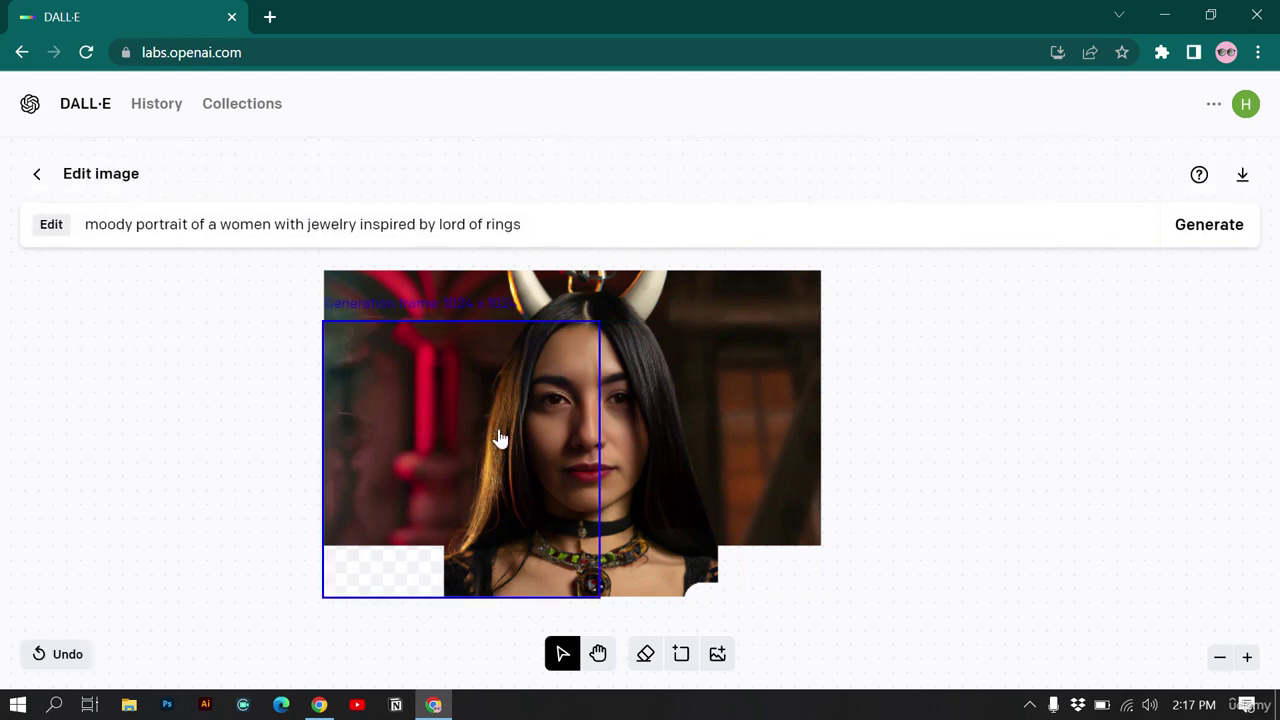
left_click(1186, 230)
left_click(1029, 705)
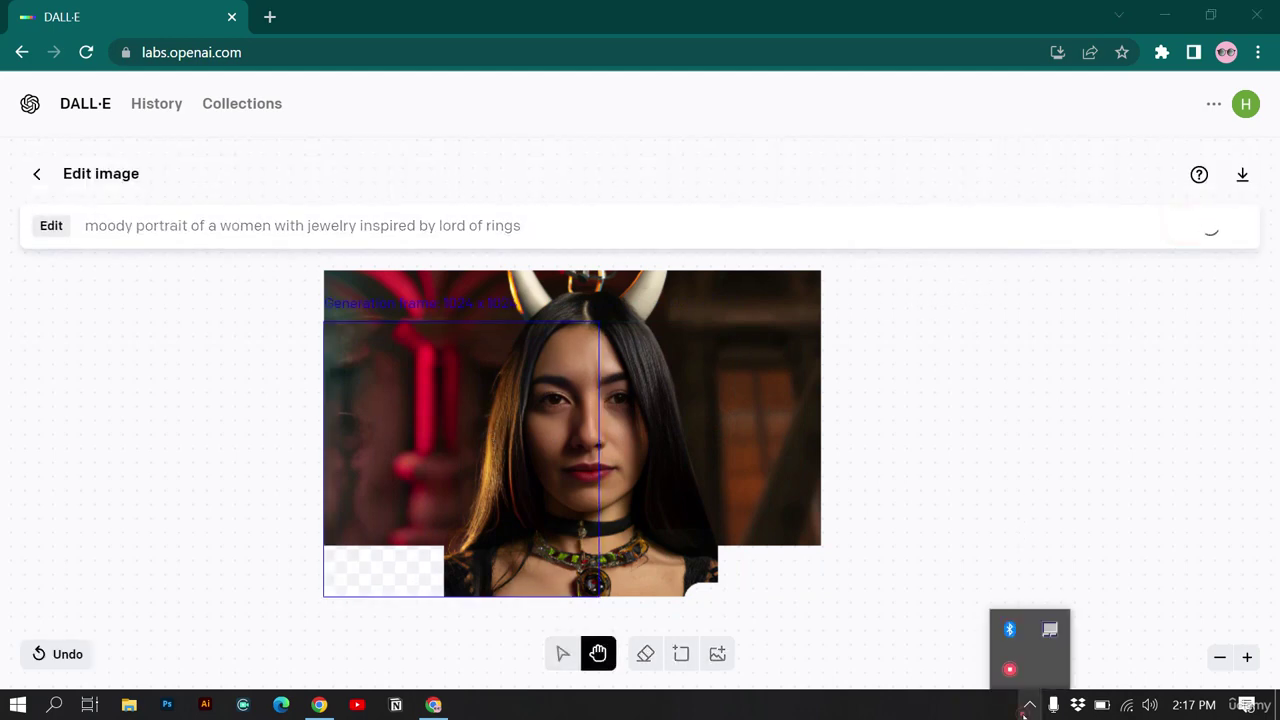
right_click(1018, 675)
left_click(1028, 677)
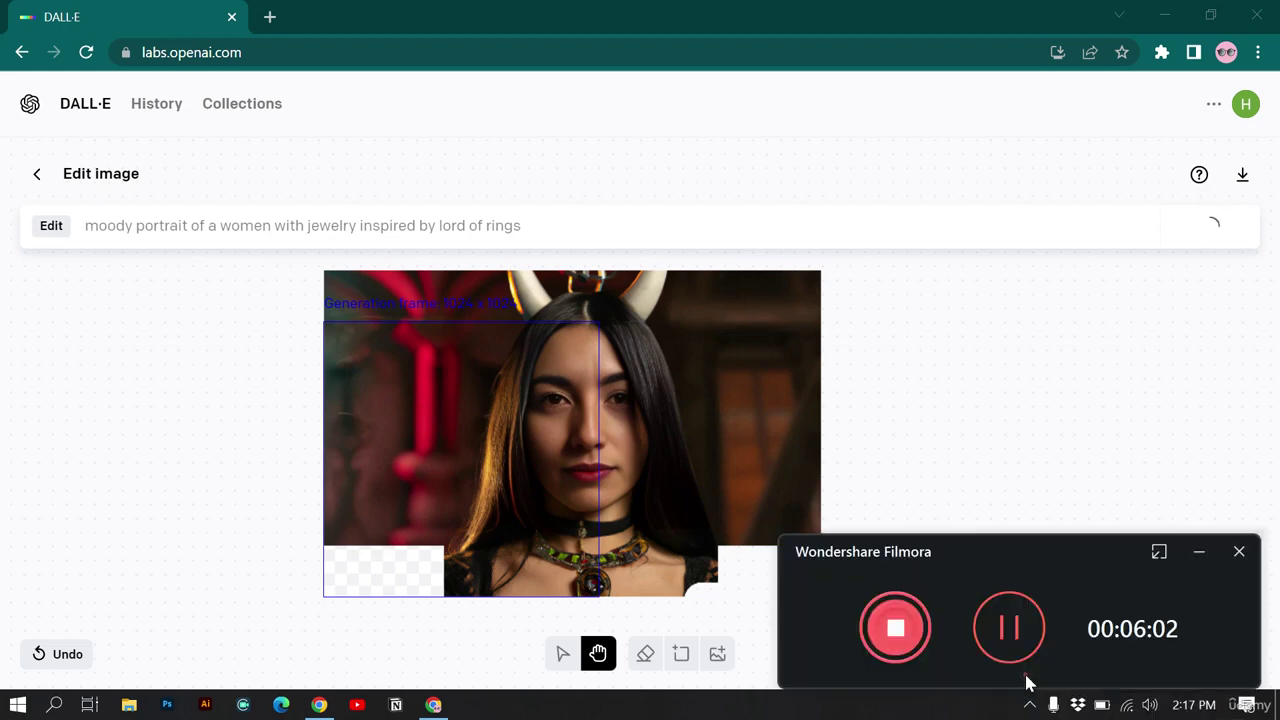
left_click(1006, 629)
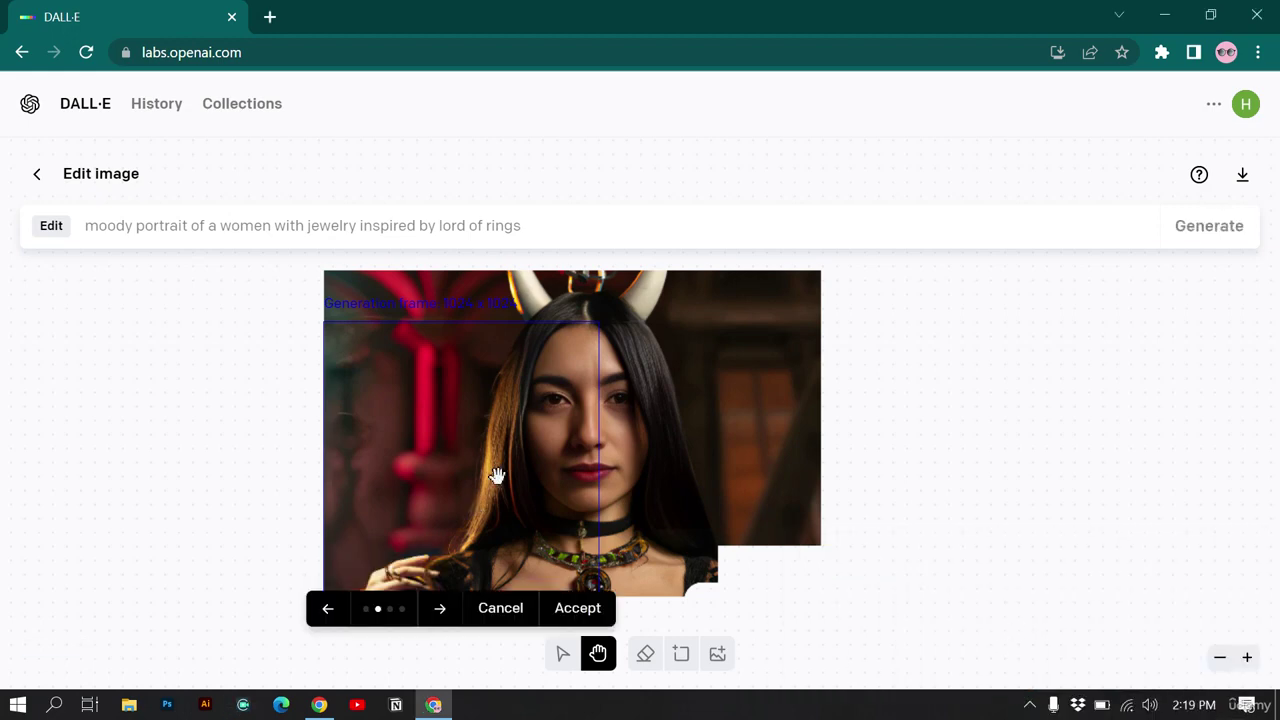
Step: Compare all four variations for the lower-left corner, return to the first, and cancel them without accepting any
left_click(325, 612)
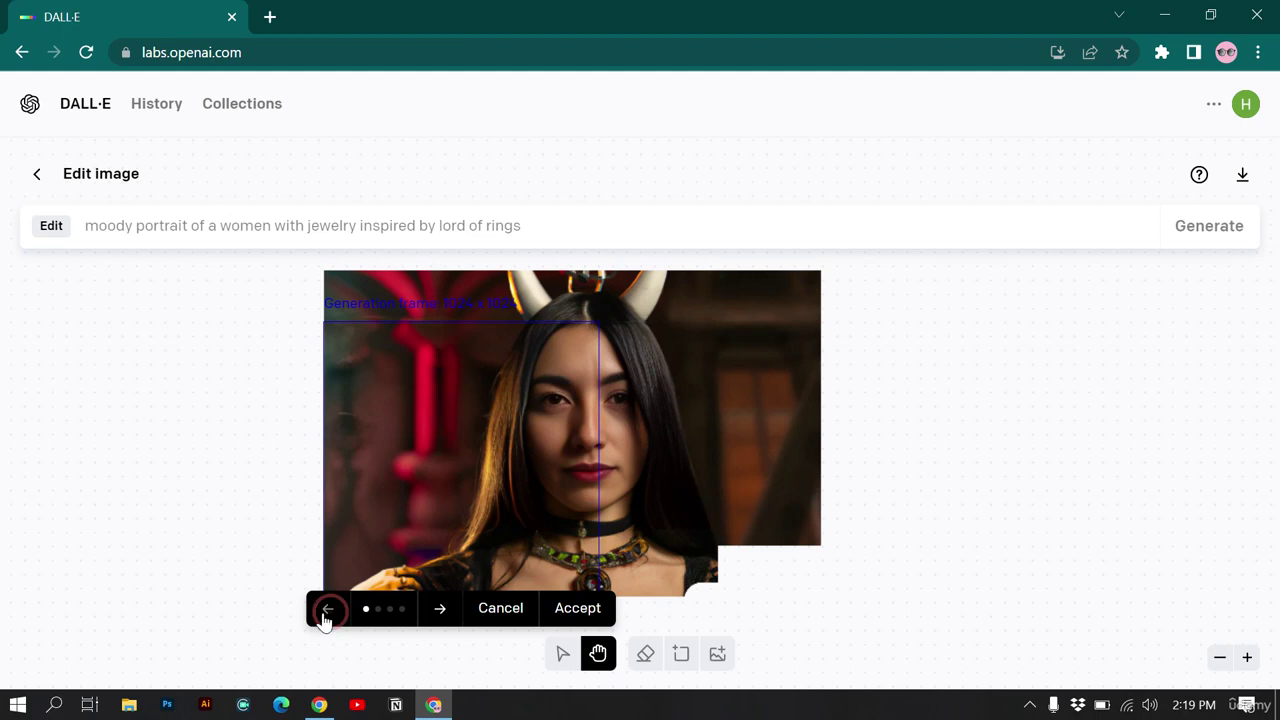
left_click(439, 612)
left_click(439, 612)
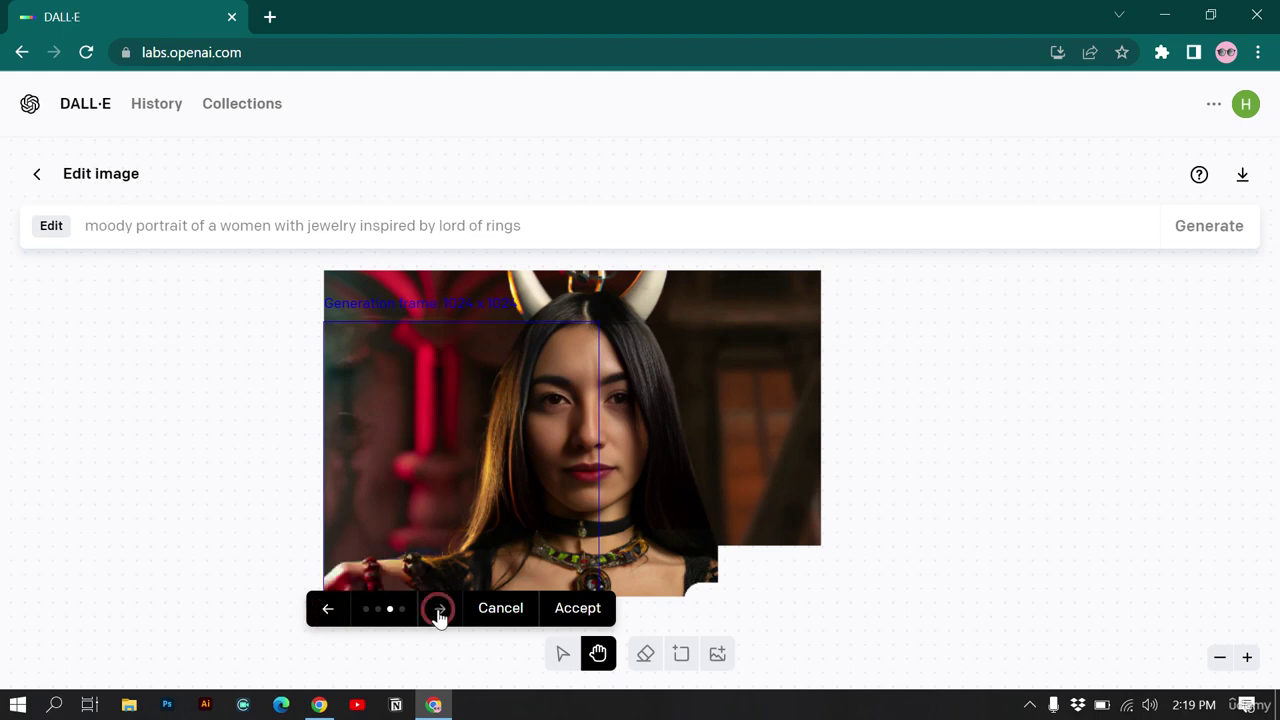
left_click(439, 612)
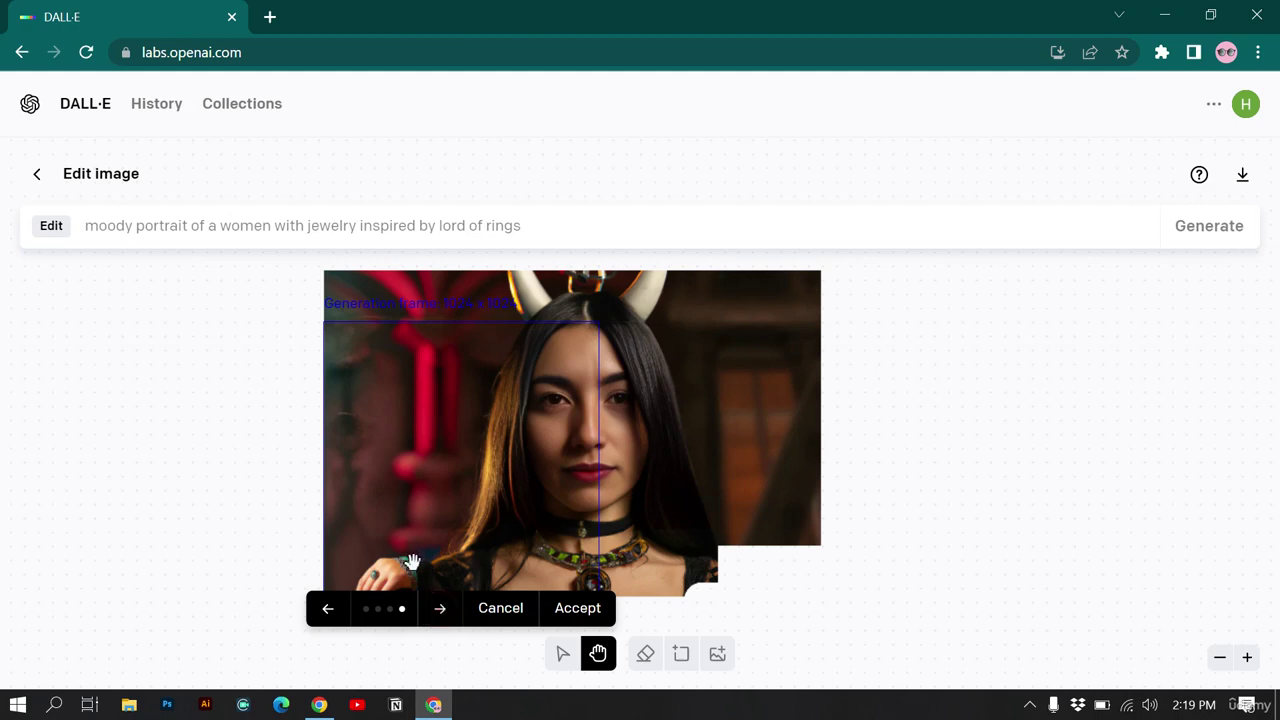
left_click(330, 610)
left_click(330, 610)
left_click(333, 610)
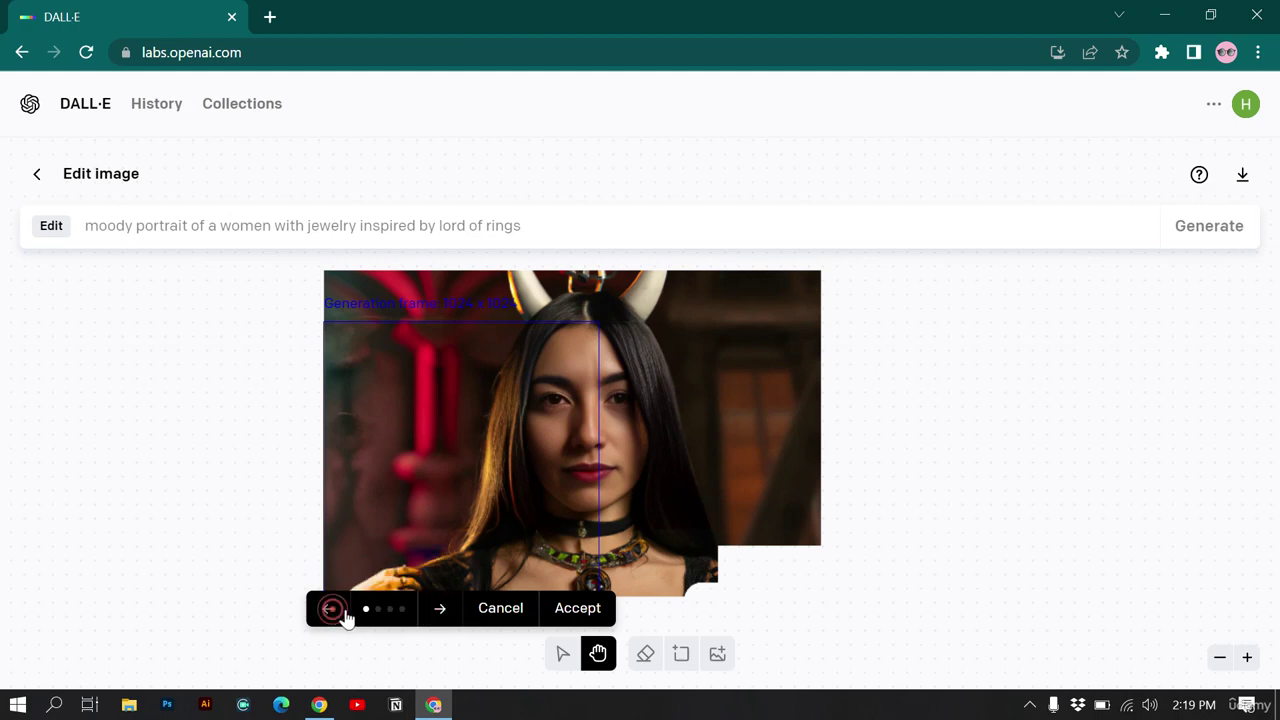
left_click(502, 607)
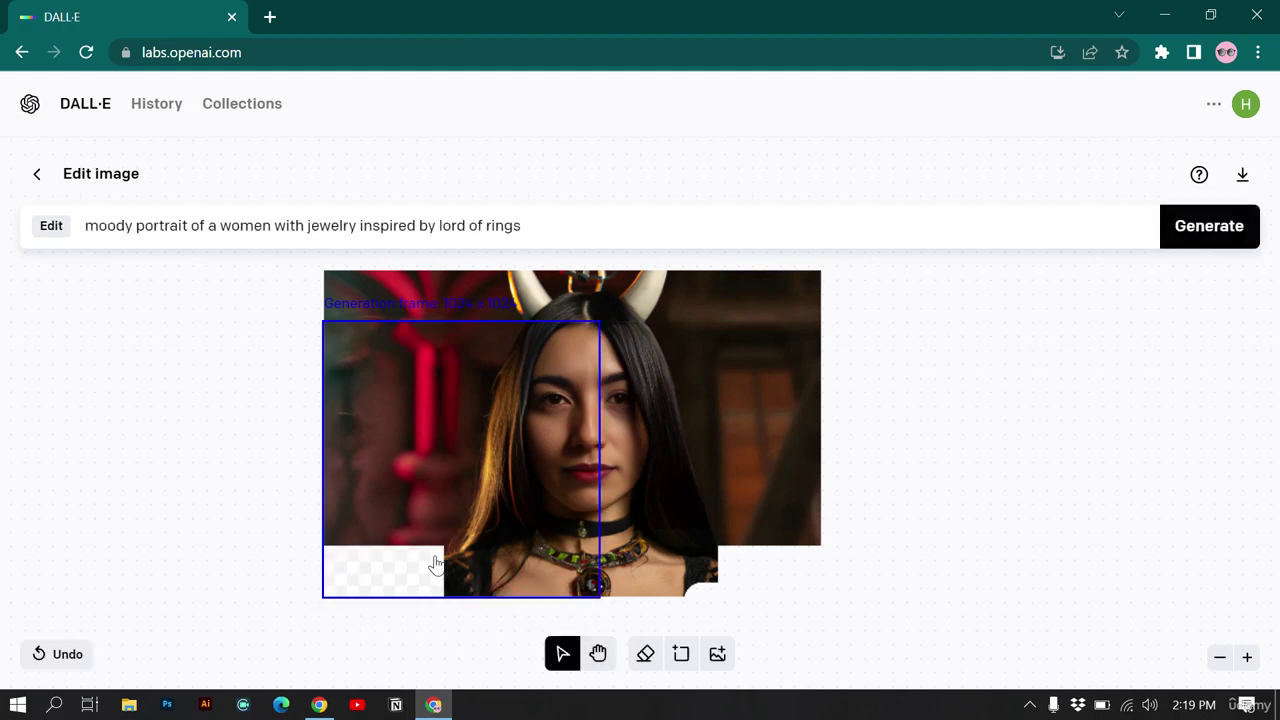
Step: Move the generation frame over the image's lower-right corner, flush with its right side and extending below the portrait, and generate the fill
left_click_drag(415, 545, 640, 592)
scroll(640, 560, "down", 1)
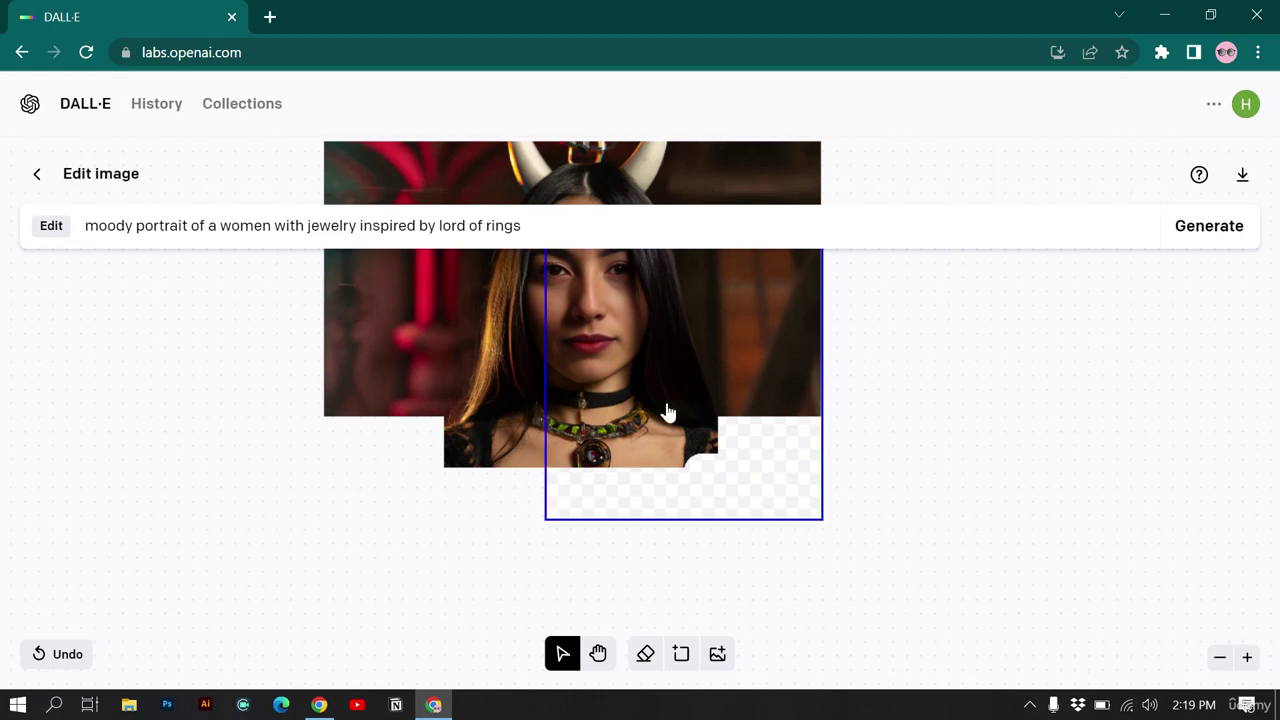
left_click(1180, 226)
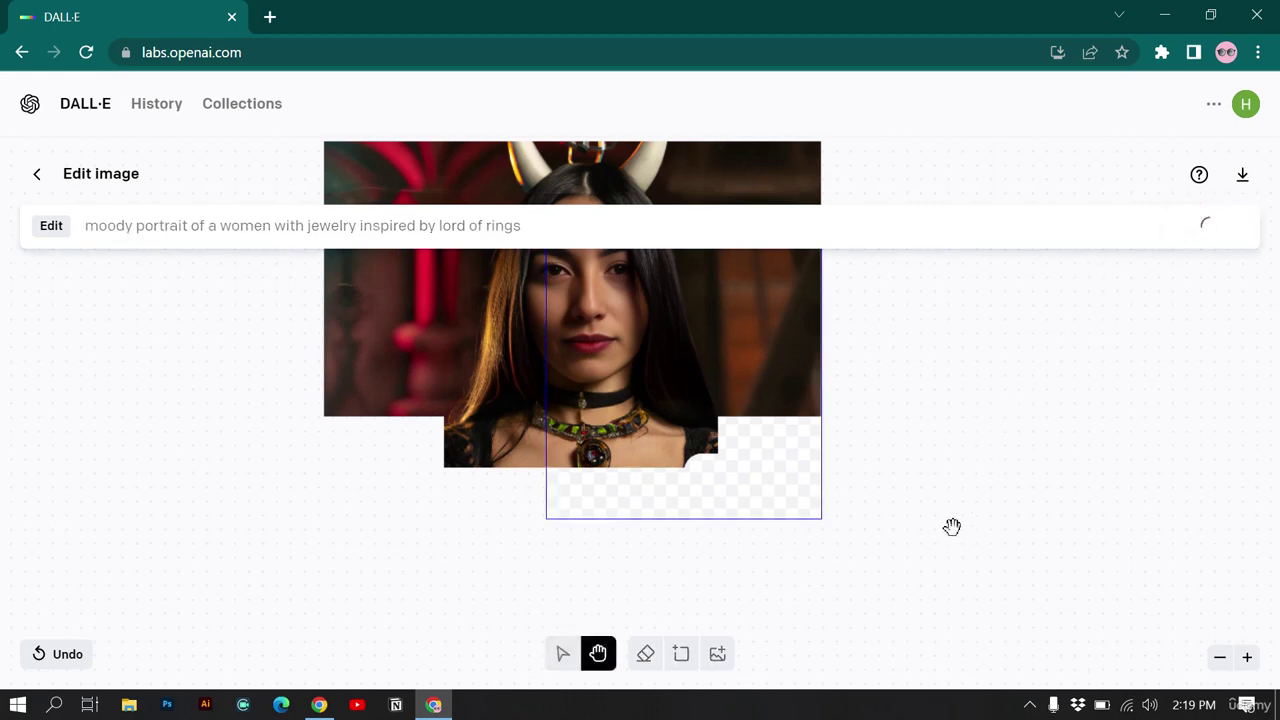
left_click(1029, 704)
right_click(1015, 678)
left_click(1054, 651)
left_click(1026, 634)
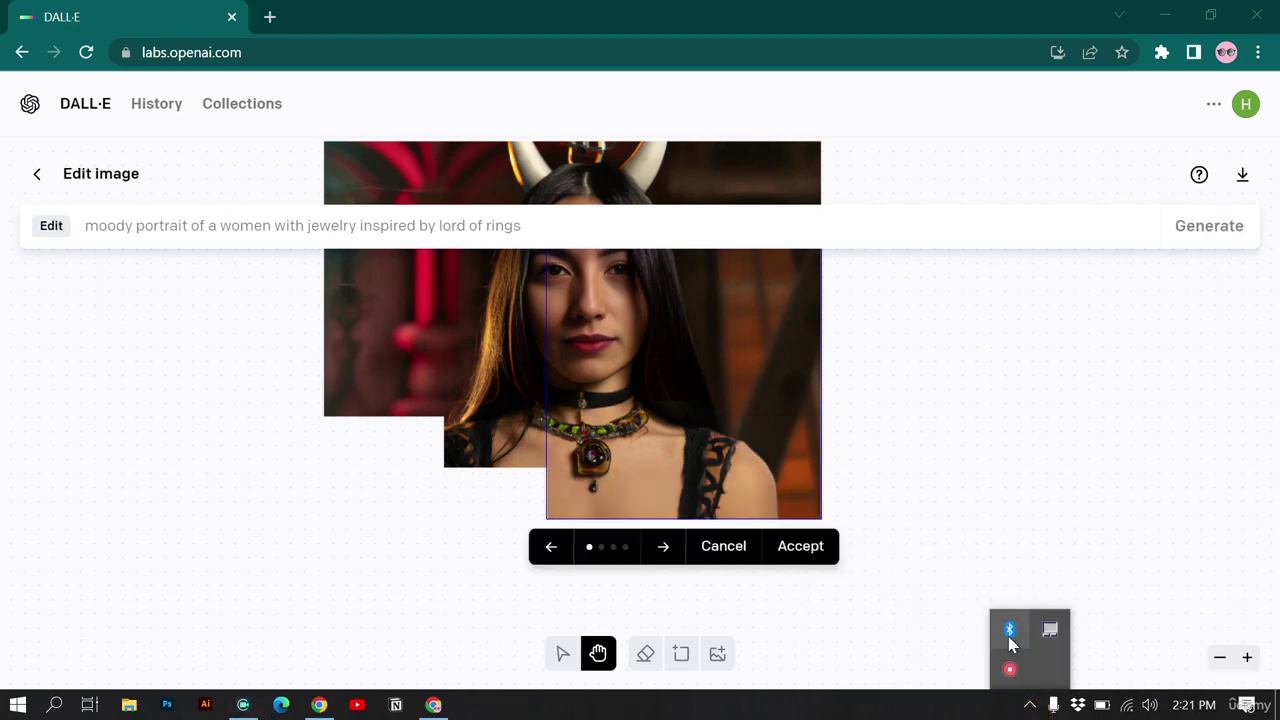
left_click(652, 463)
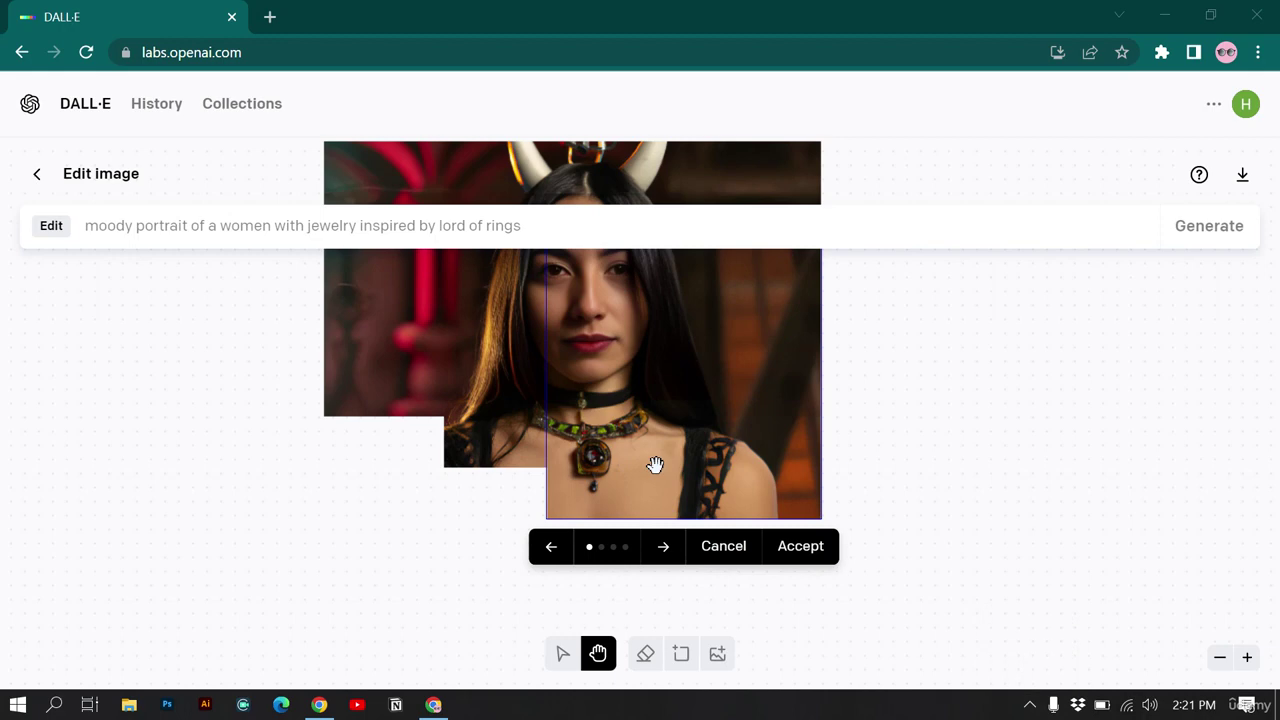
Step: Compare all four variations for the lower-right corner and accept the first, with the lace-up strap and bare shoulder
left_click(665, 548)
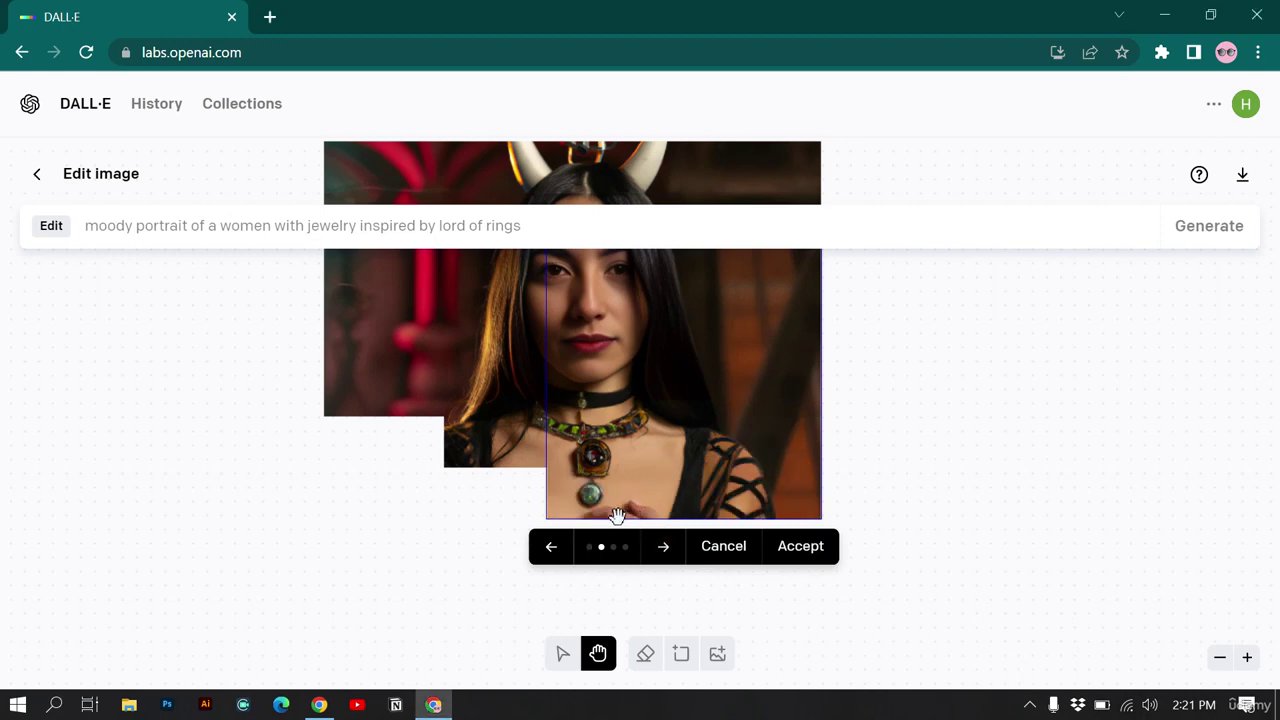
left_click(665, 548)
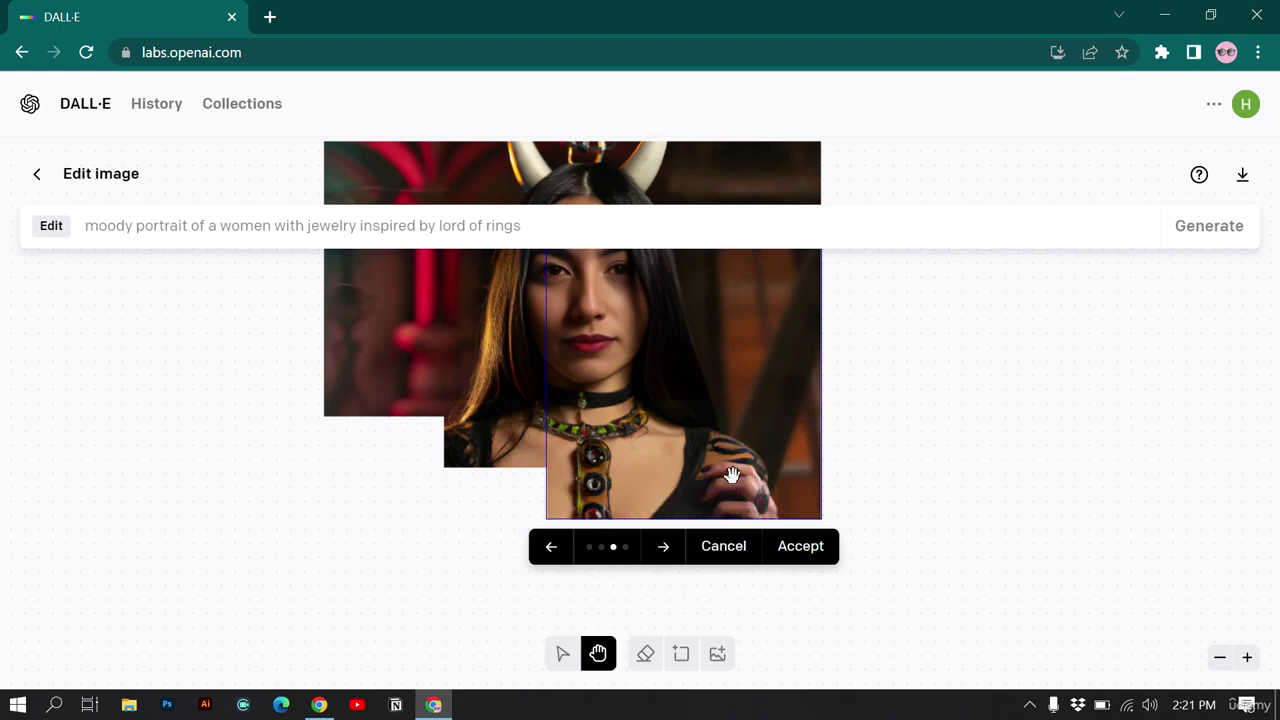
left_click(661, 548)
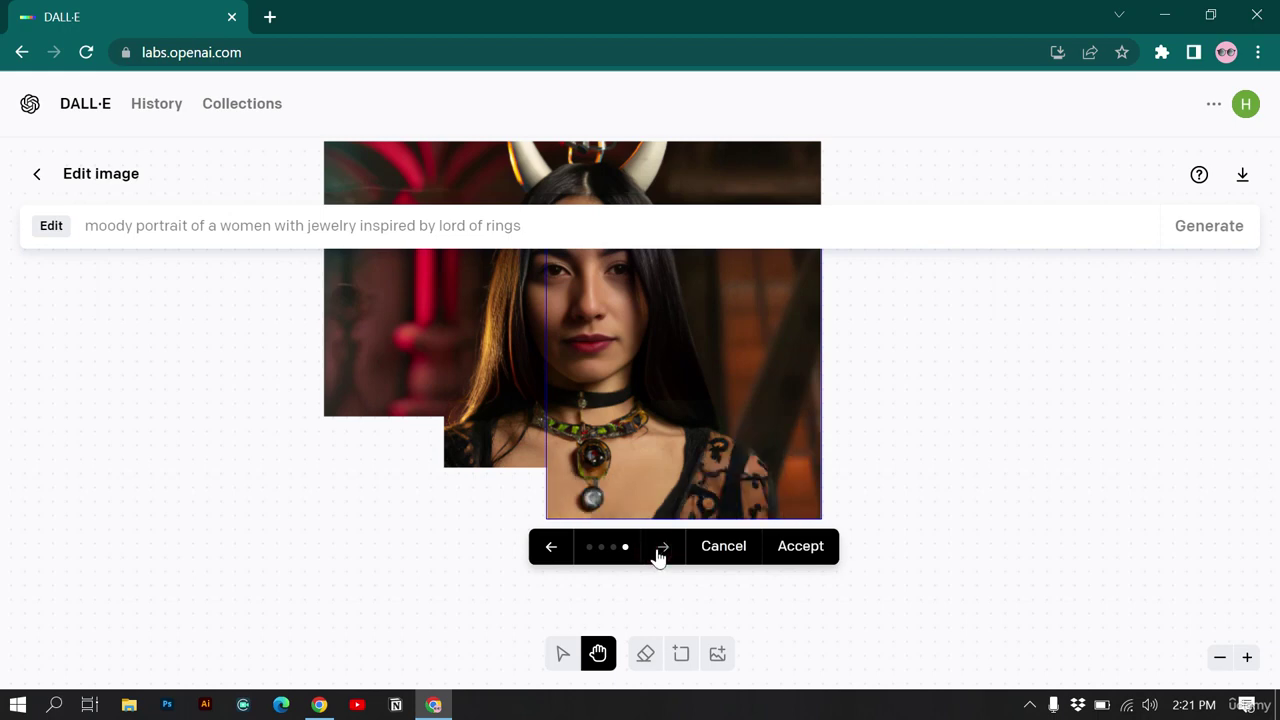
left_click(548, 560)
left_click(548, 560)
left_click(548, 560)
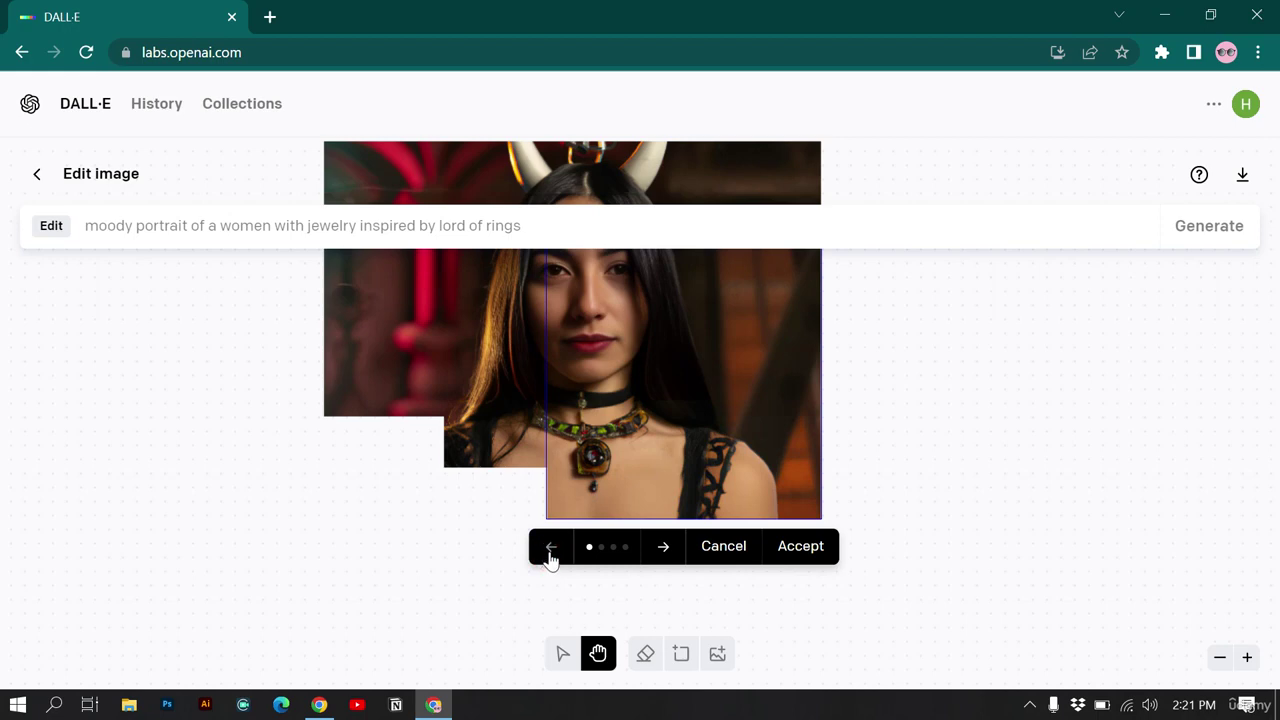
left_click(658, 550)
left_click(658, 550)
left_click(658, 550)
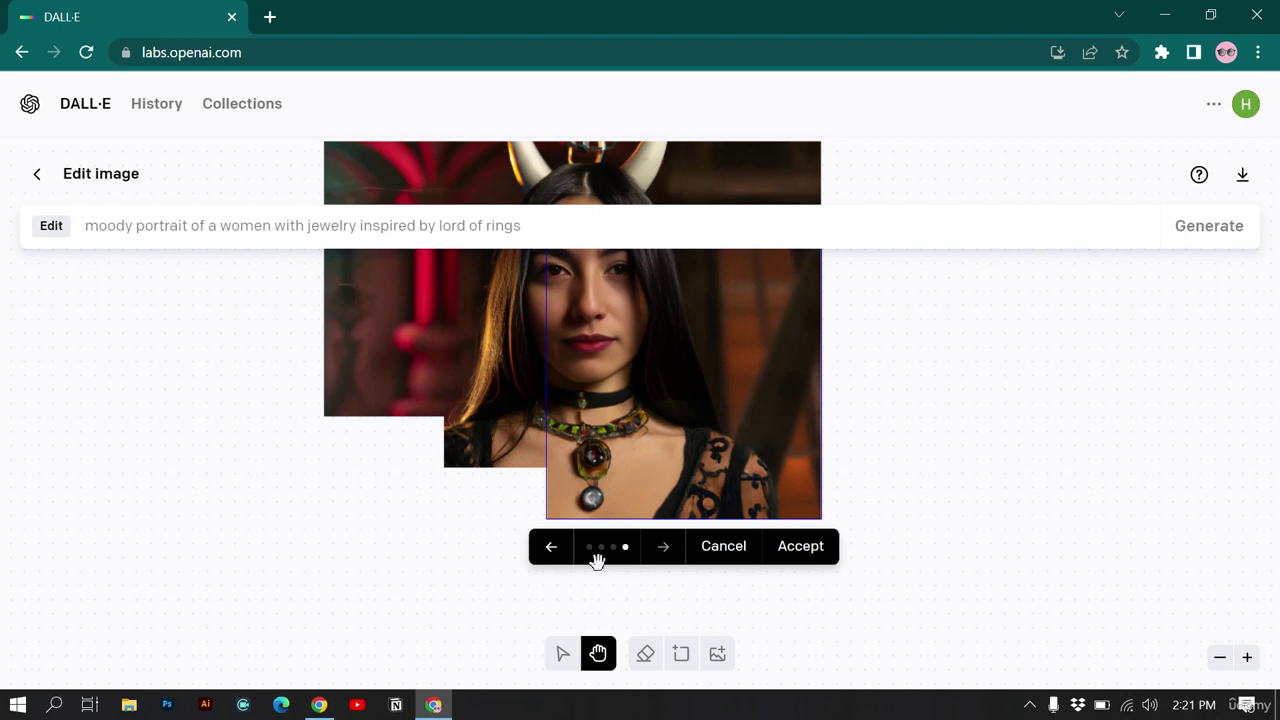
left_click(551, 560)
left_click(551, 560)
left_click(551, 560)
left_click(551, 560)
left_click(551, 560)
left_click(551, 560)
left_click(551, 560)
left_click(551, 560)
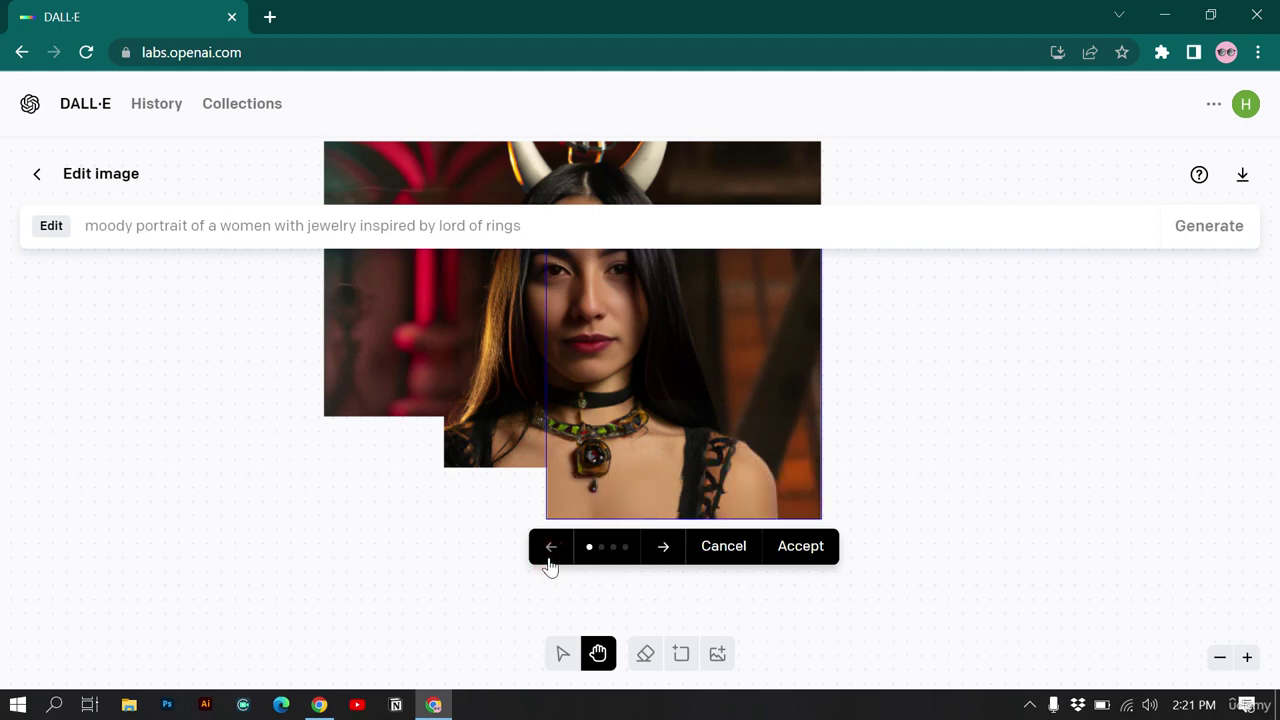
left_click(805, 547)
Step: Fill the empty lower-left corner using a generation frame flush with the image's left and bottom edges, and accept the third variation
left_click_drag(763, 443, 540, 450)
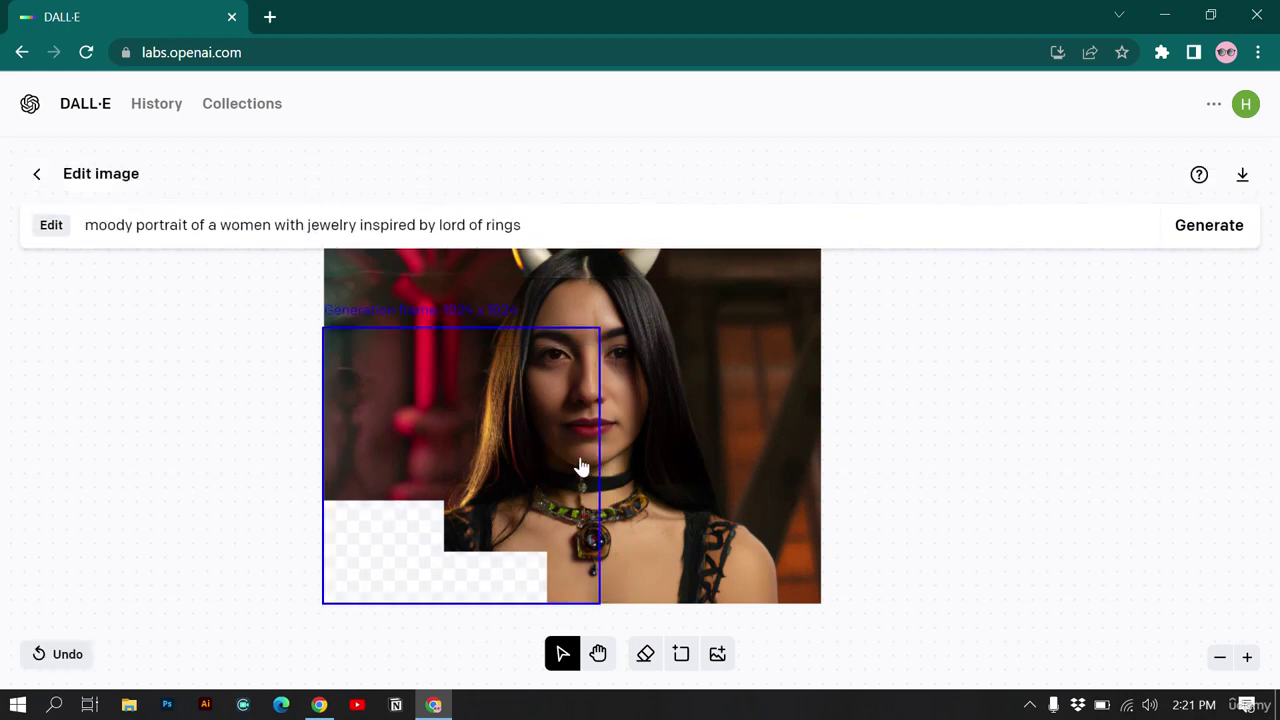
left_click(1231, 226)
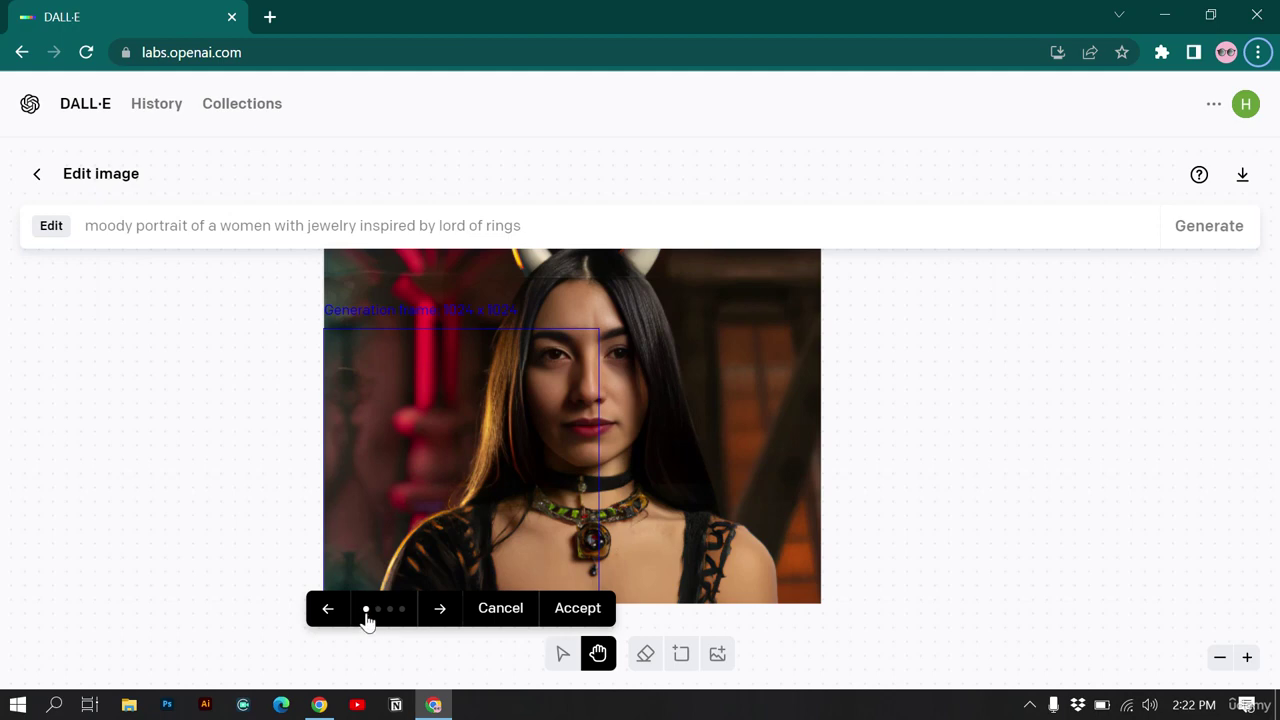
left_click(438, 609)
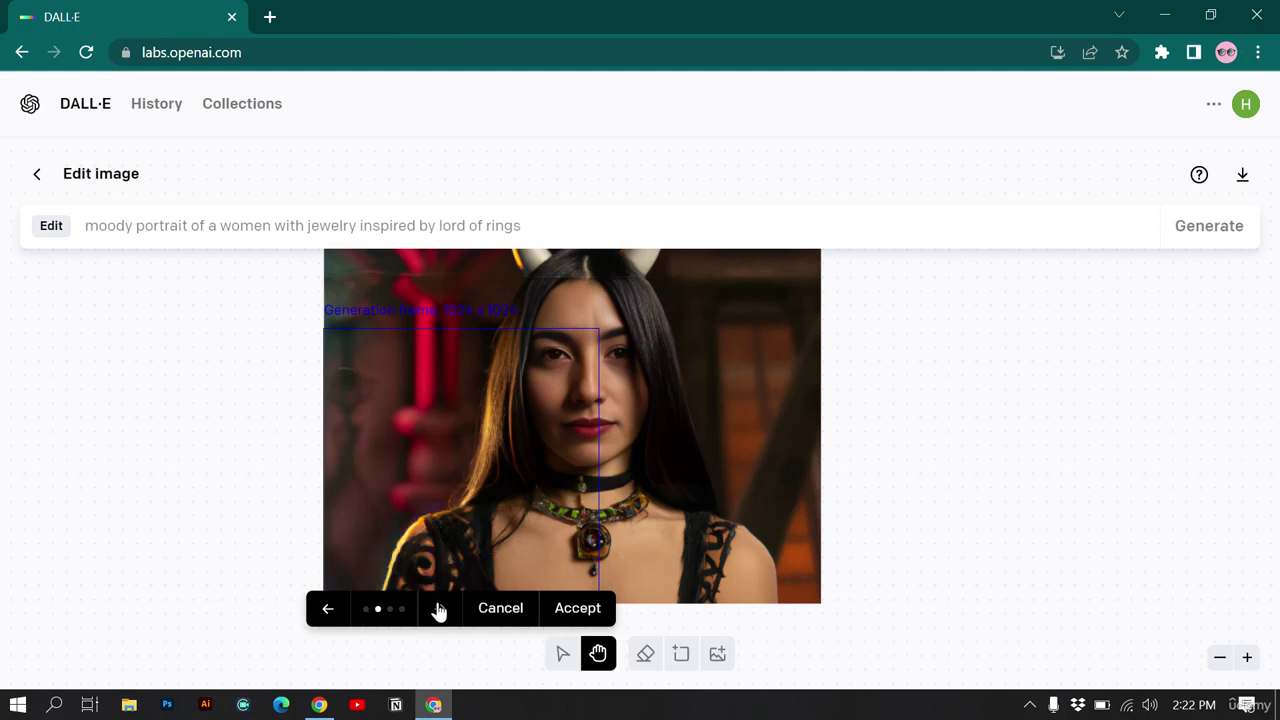
left_click(438, 609)
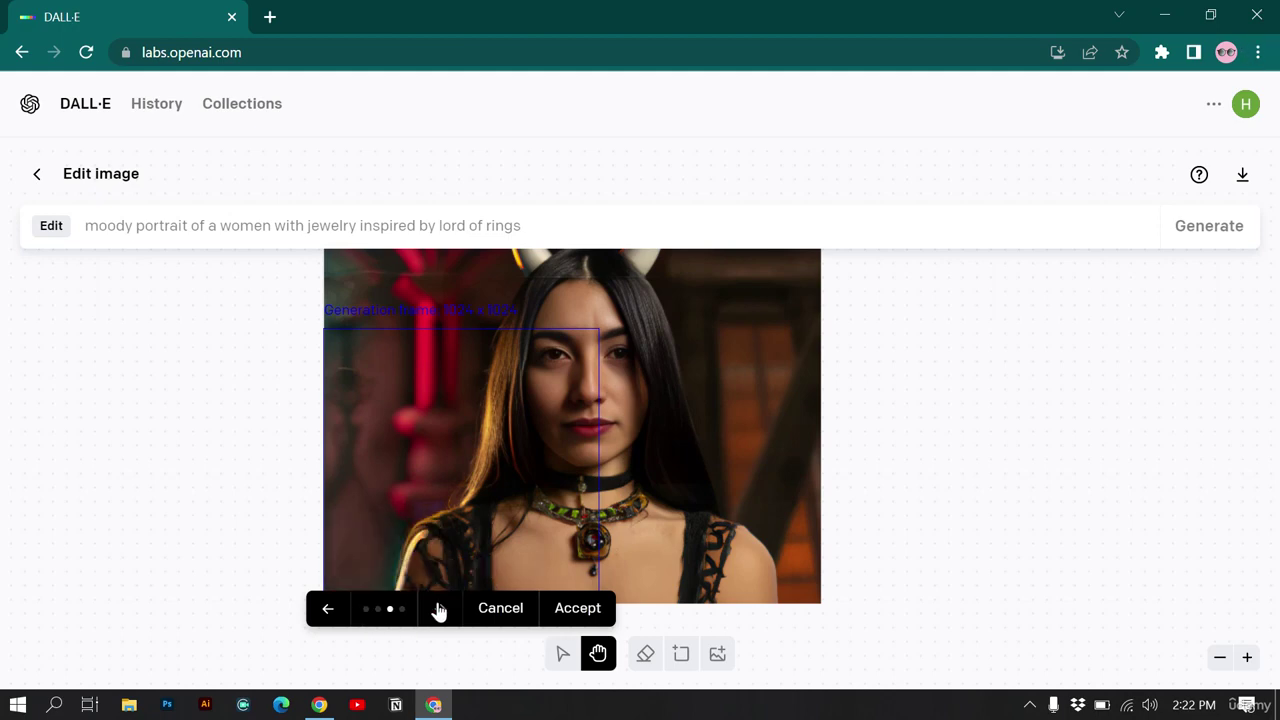
left_click(438, 609)
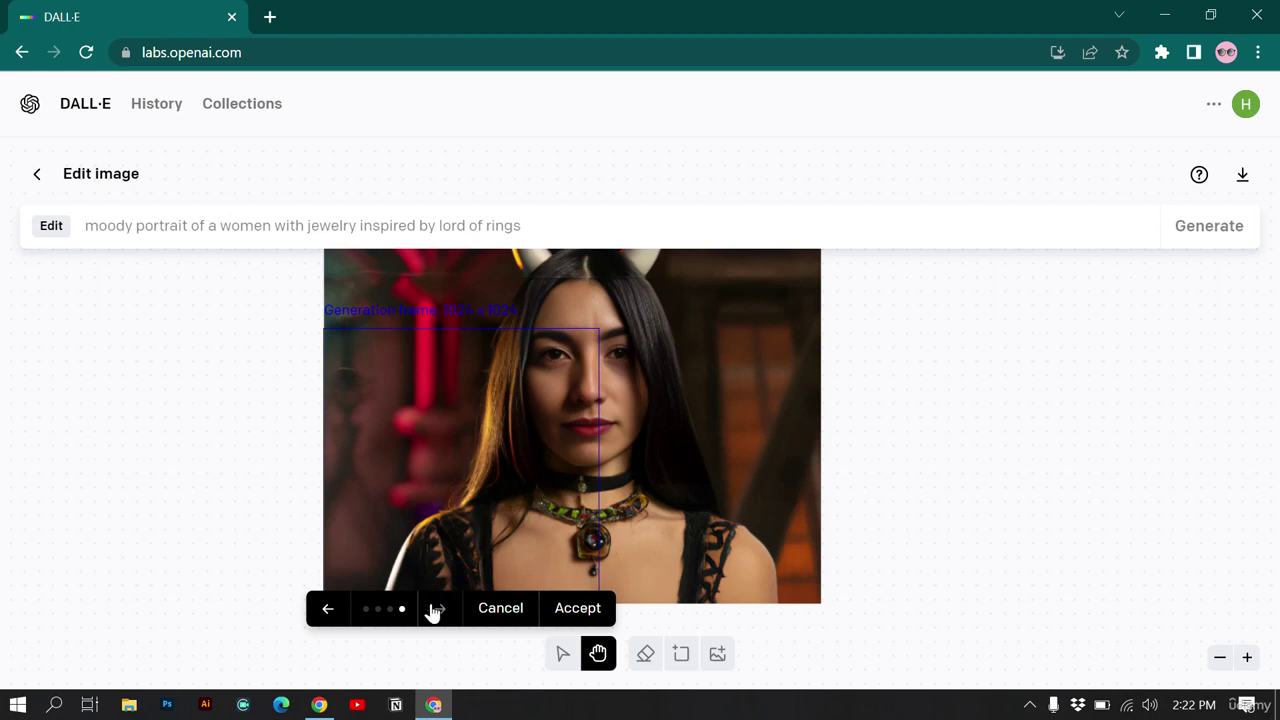
left_click(328, 612)
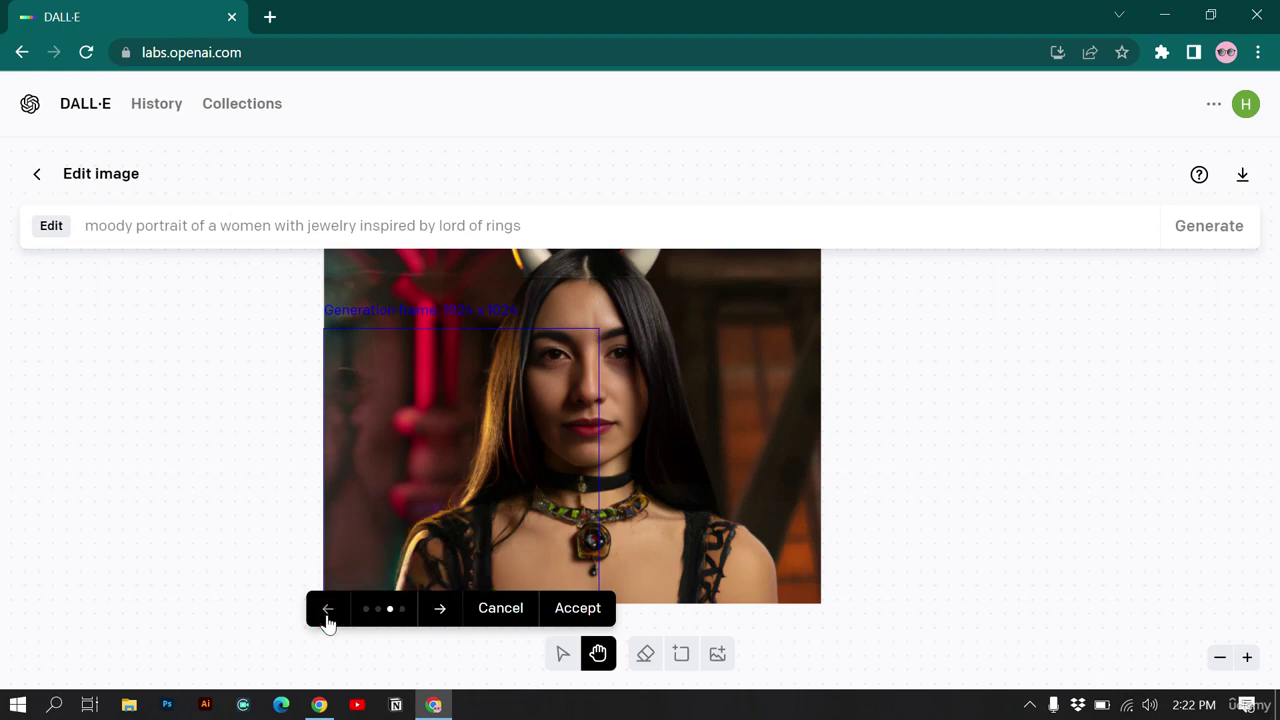
left_click(328, 610)
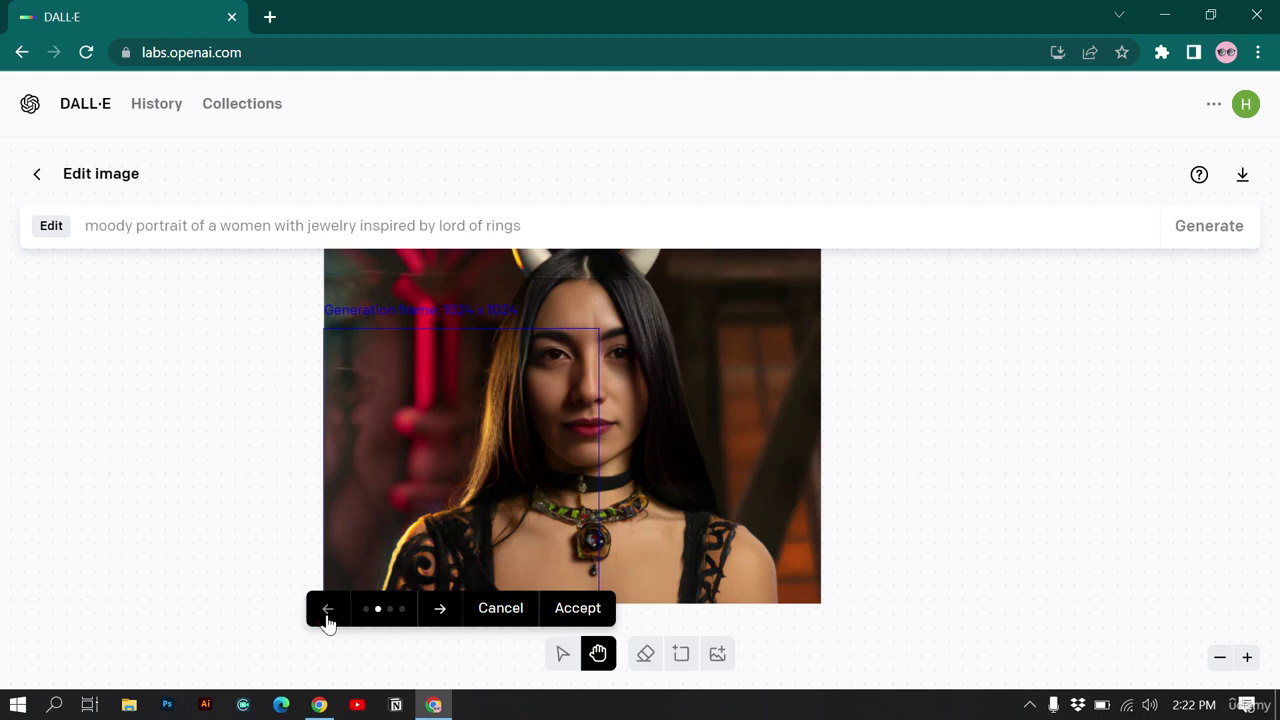
left_click(328, 612)
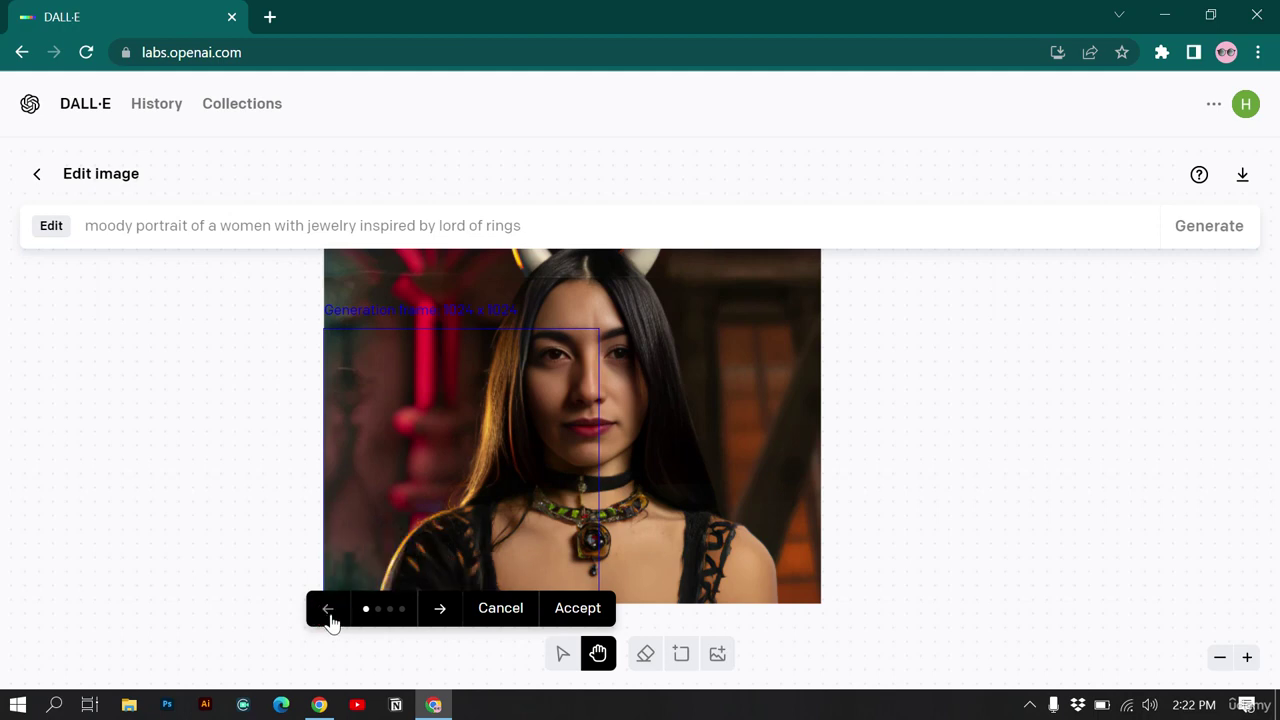
left_click(439, 608)
left_click(439, 608)
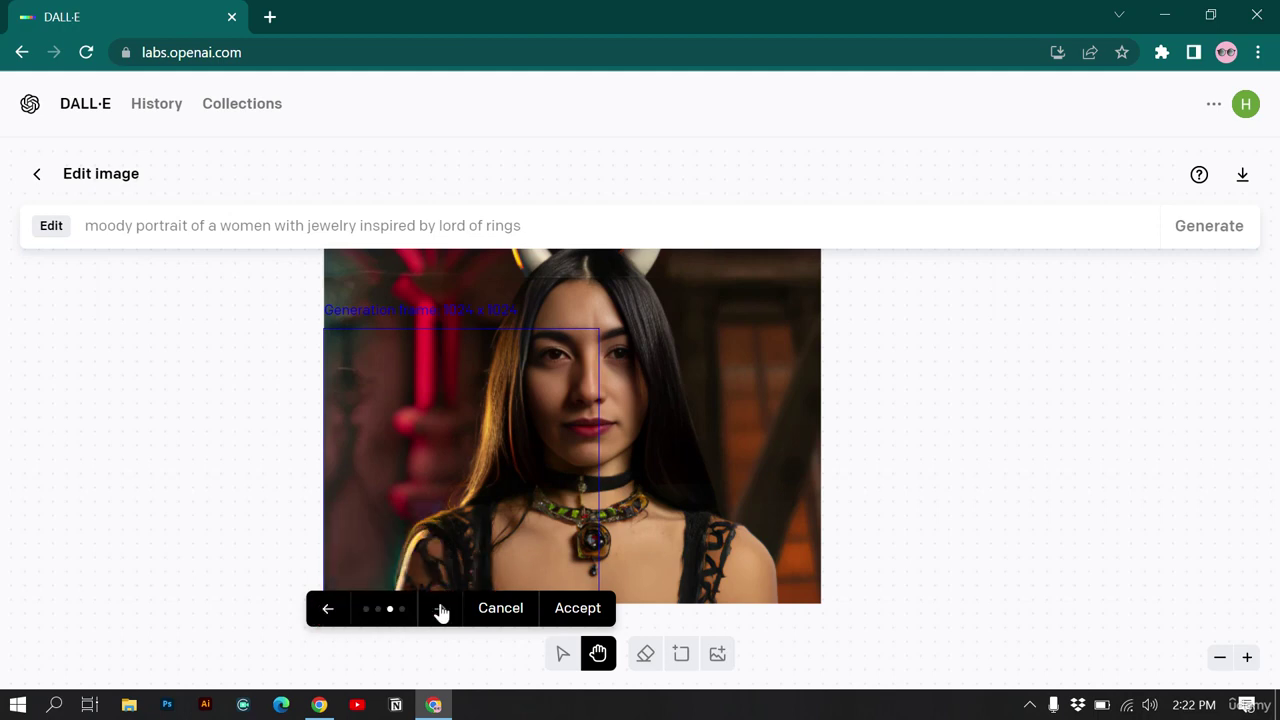
left_click(576, 608)
Step: Move the generation frame clear of the portrait and download the extended image
left_click_drag(574, 423, 1133, 330)
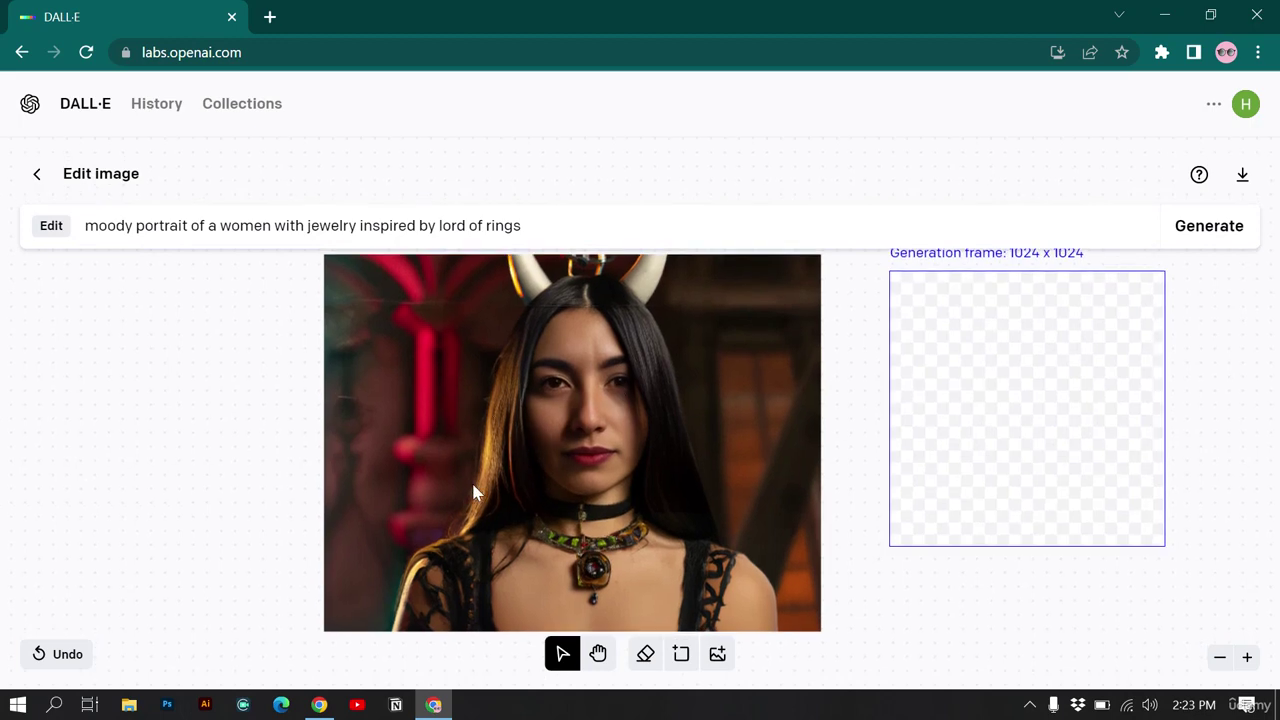
left_click(1243, 177)
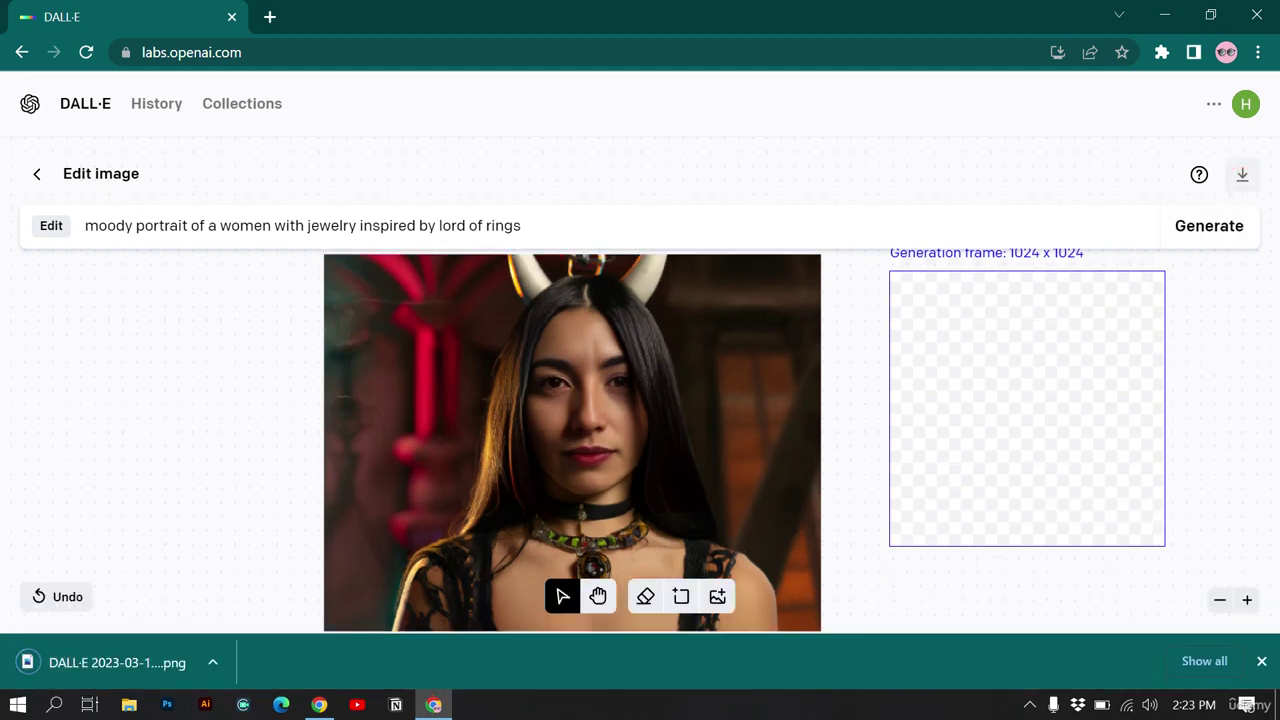
left_click_drag(968, 331, 880, 315)
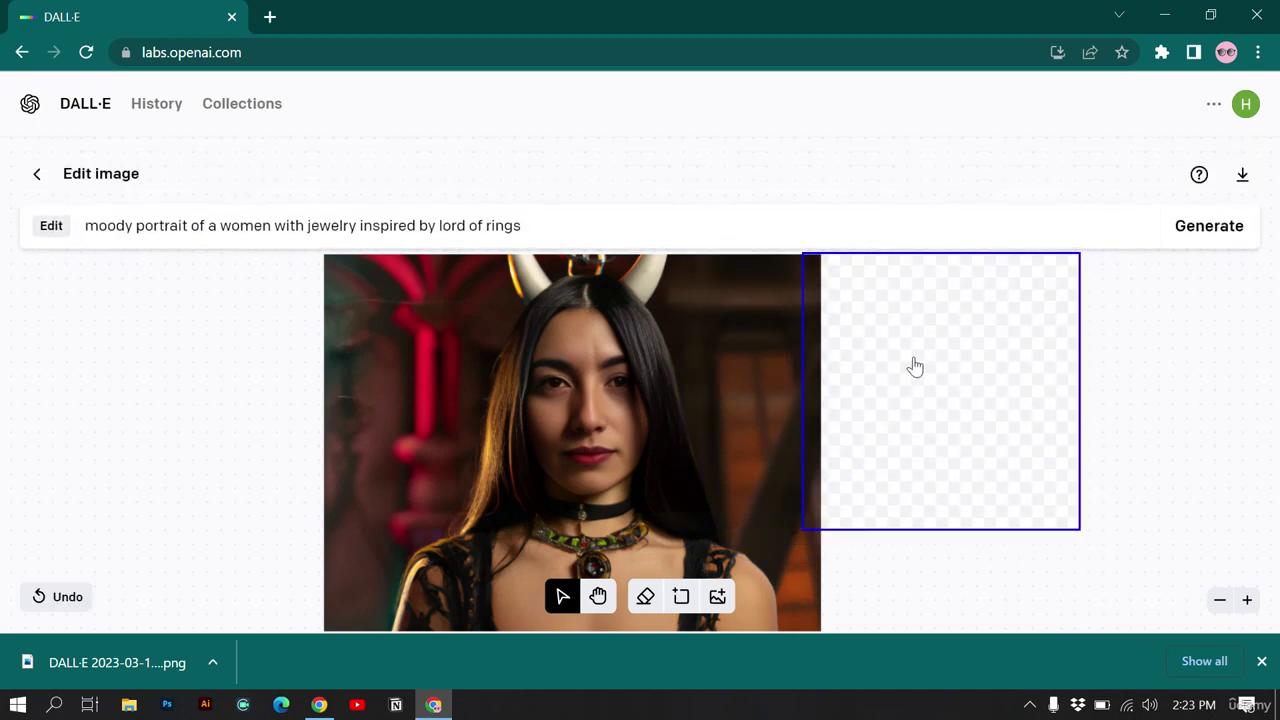
scroll(734, 400, "down", 2)
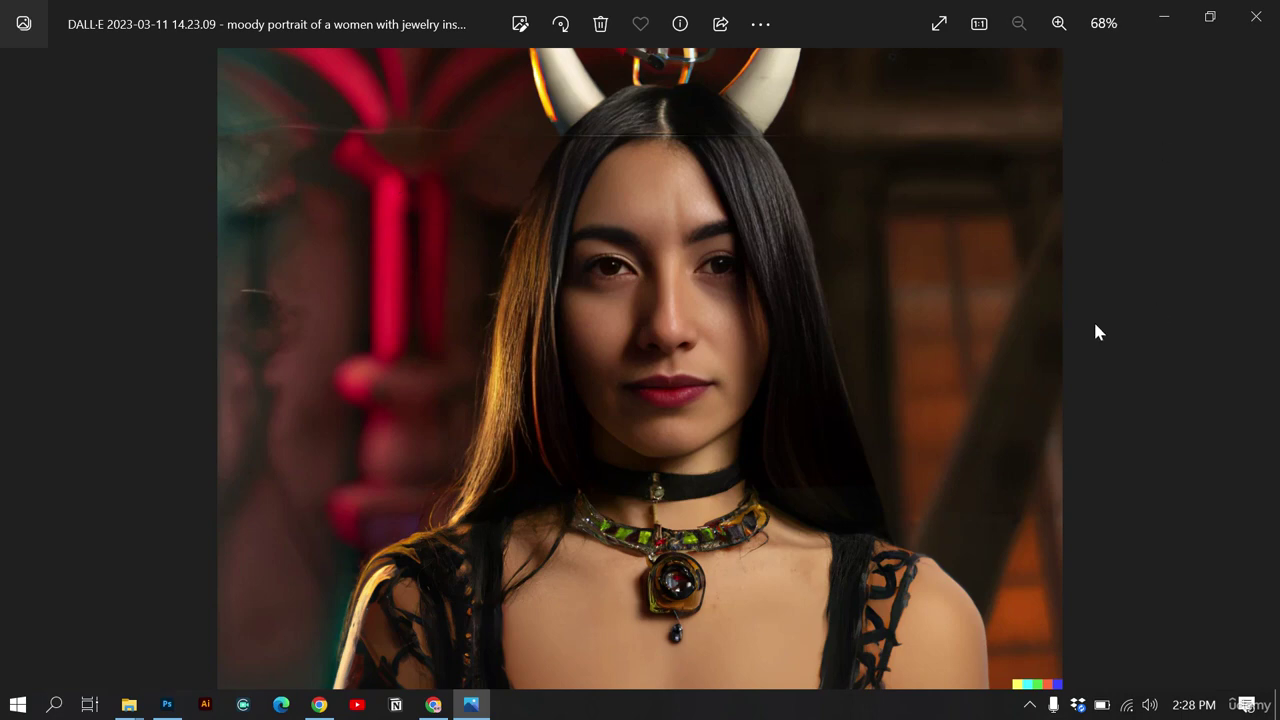
Step: Close the photo preview and open the downloaded DALL·E portrait from the Downloads folder as its own document in Photoshop
left_click(1256, 16)
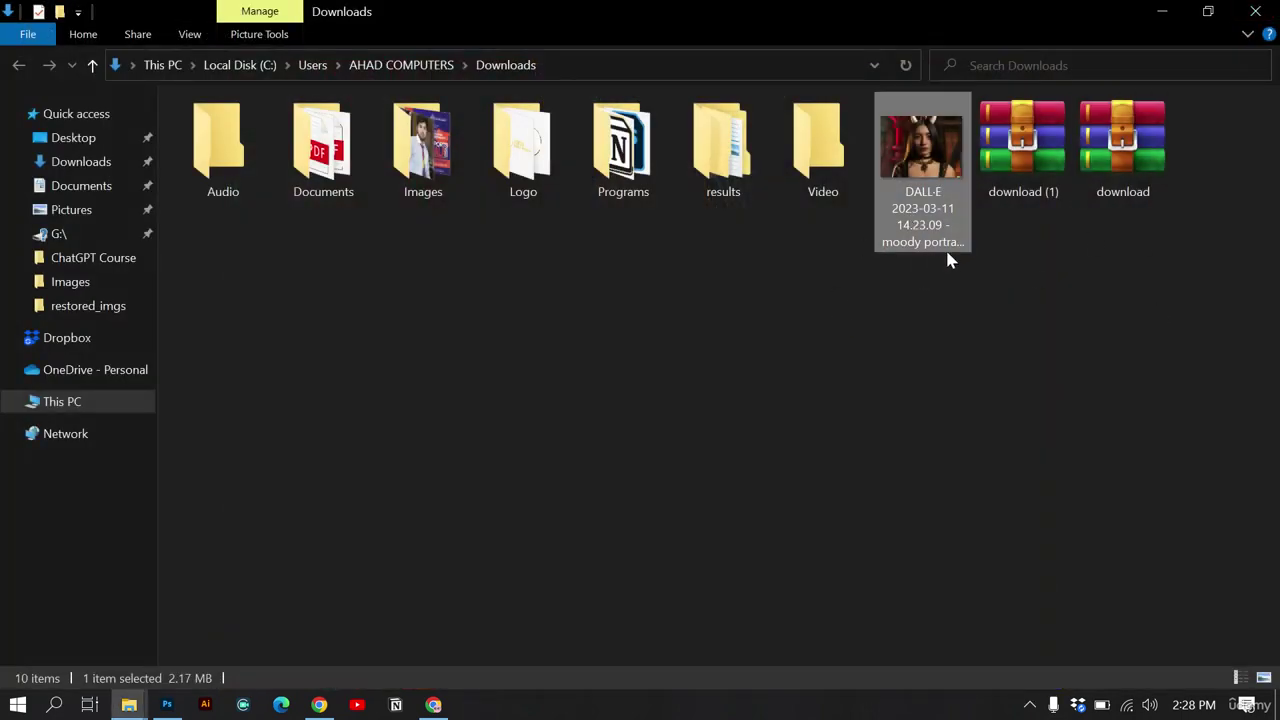
left_click_drag(937, 193, 311, 410)
left_click_drag(293, 118, 277, 80)
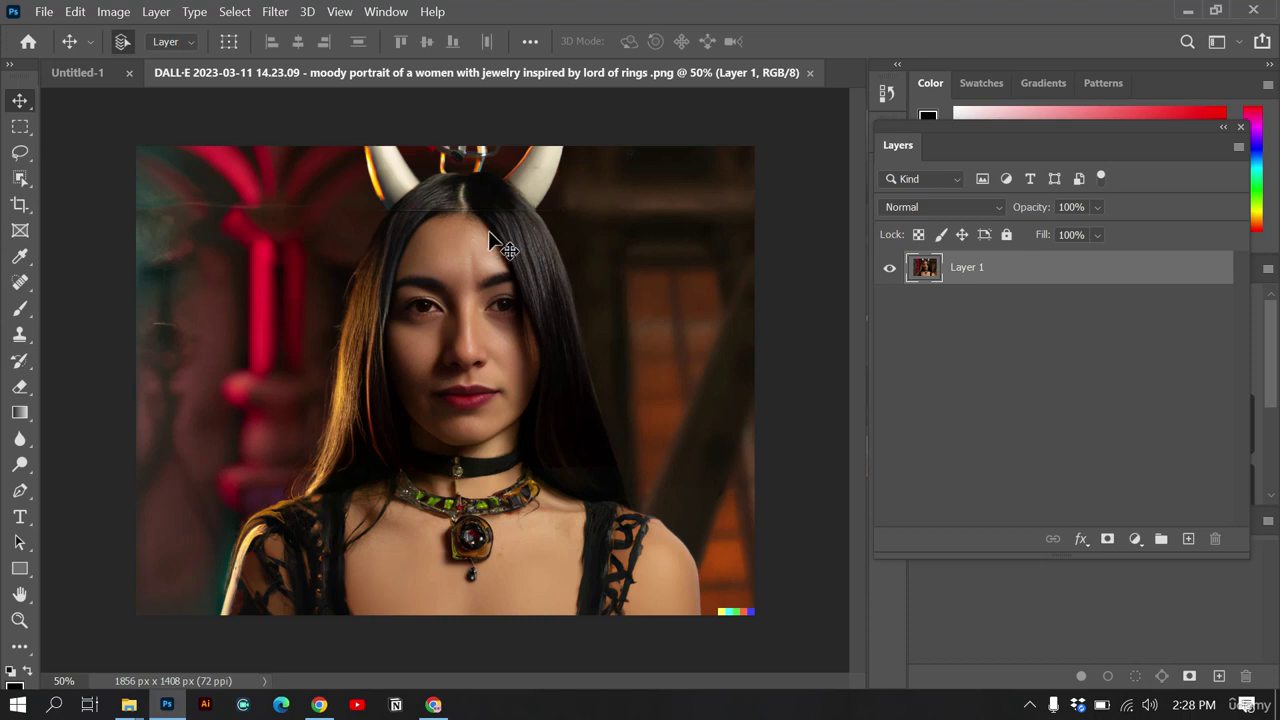
left_click_drag(908, 150, 916, 143)
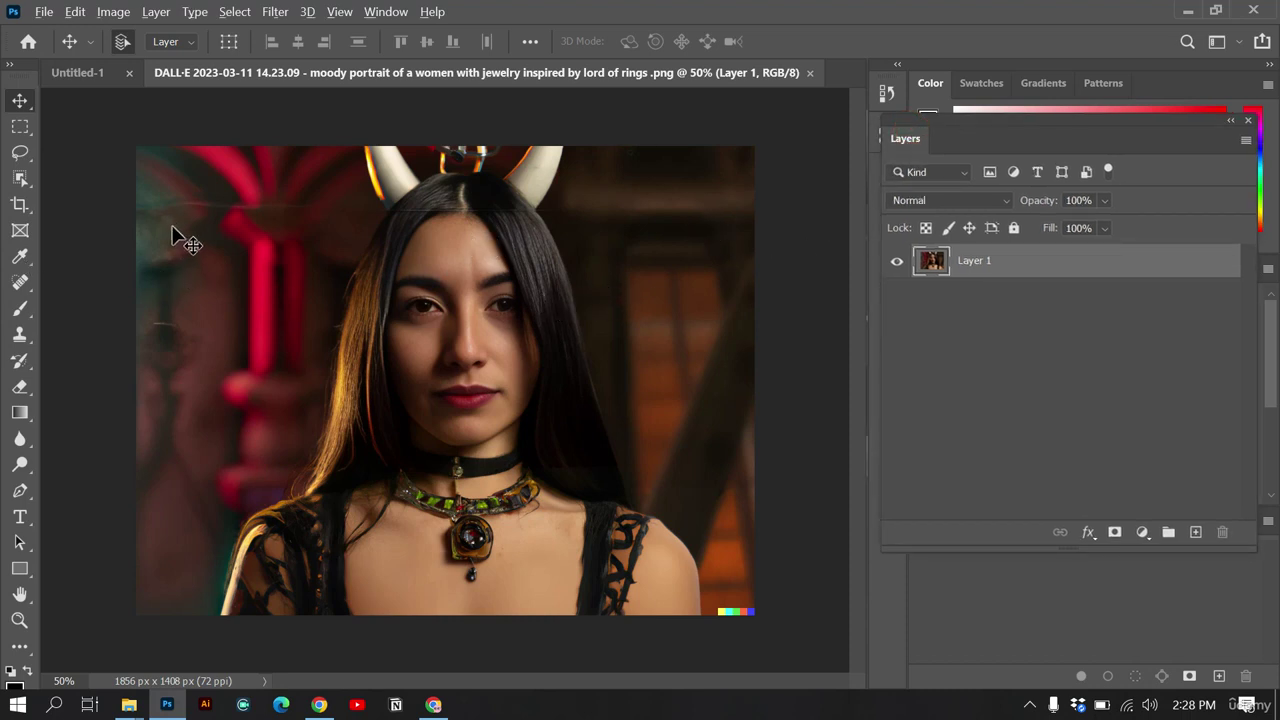
Step: Lasso the horizontal seam in the red background beside the horn, fill it with Content-Aware, and deselect
scroll(180, 235, "up", 1)
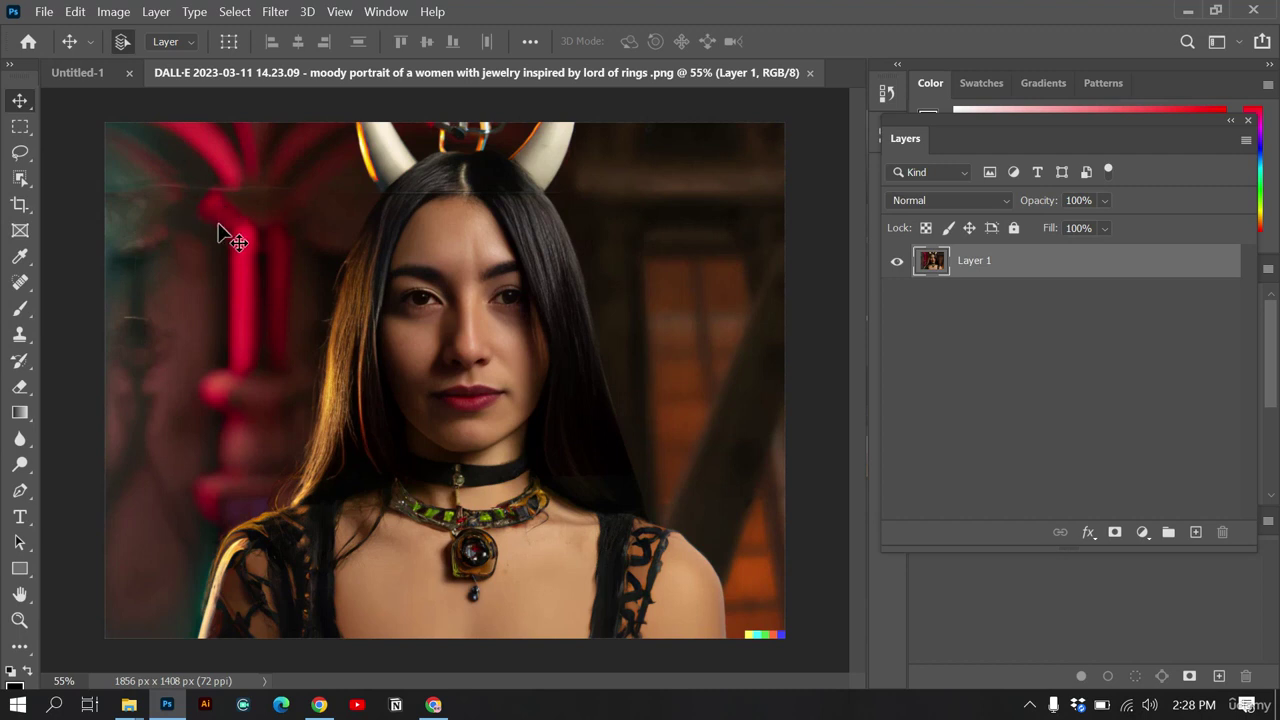
left_click(22, 158)
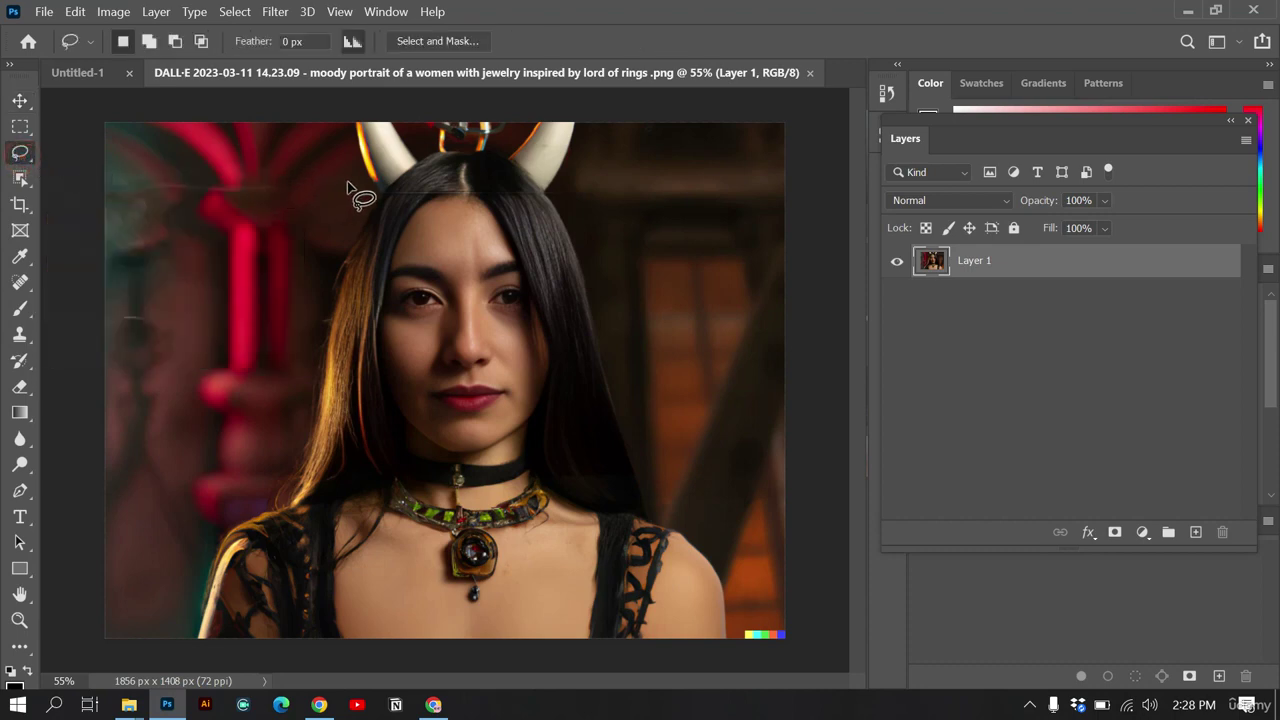
mouse_move(351, 179)
left_mouse_down()
mouse_move(90, 183)
mouse_move(308, 208)
mouse_move(381, 205)
mouse_move(354, 180)
left_mouse_up()
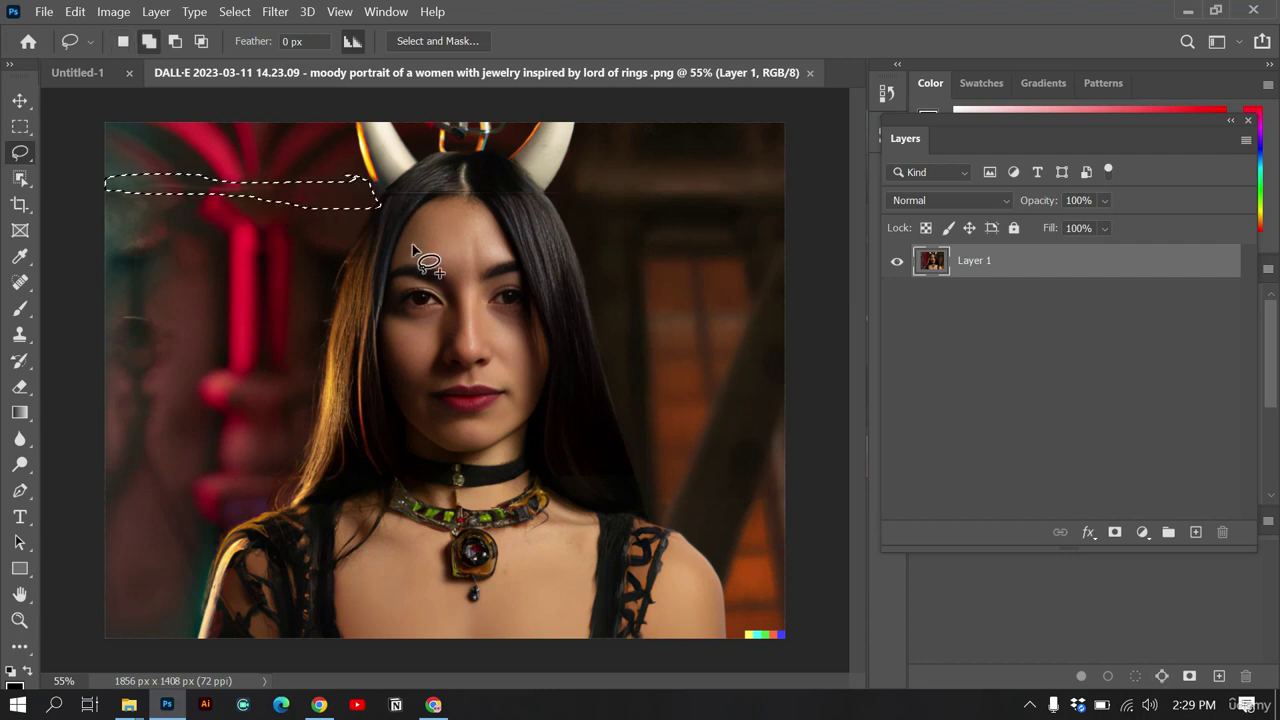
key("shift+F5")
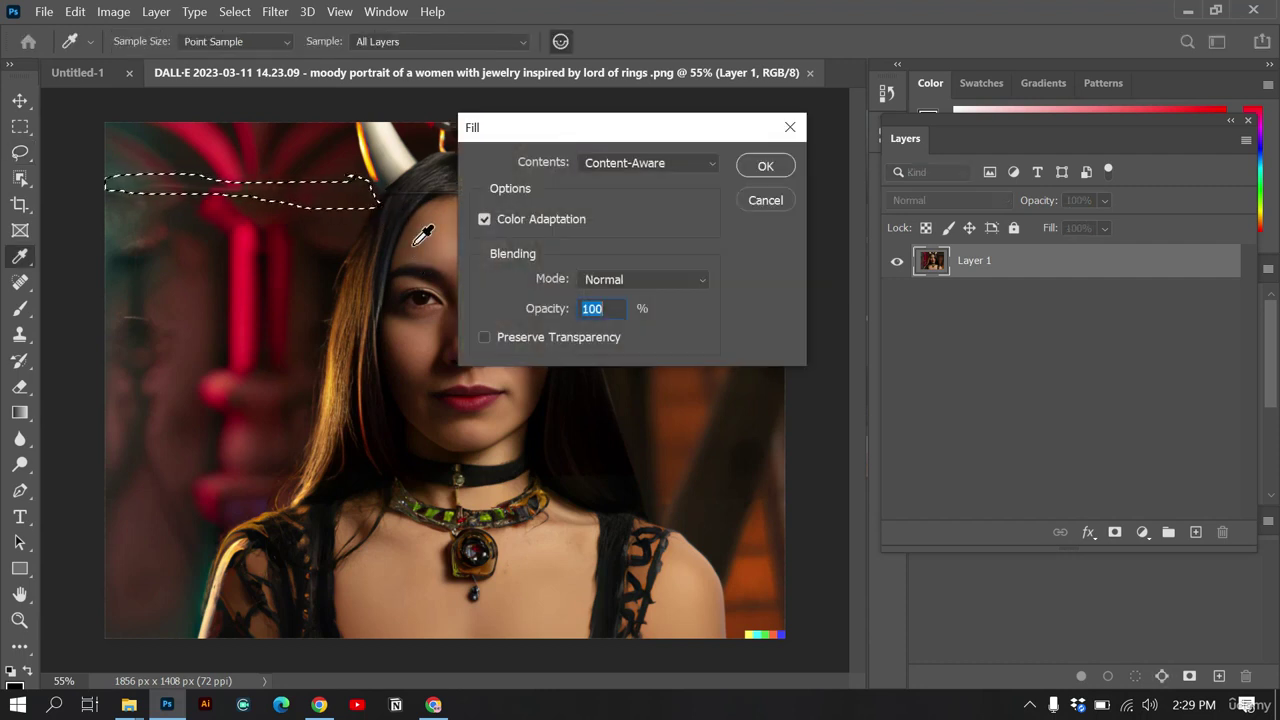
left_click(638, 162)
left_click(622, 250)
left_click(757, 167)
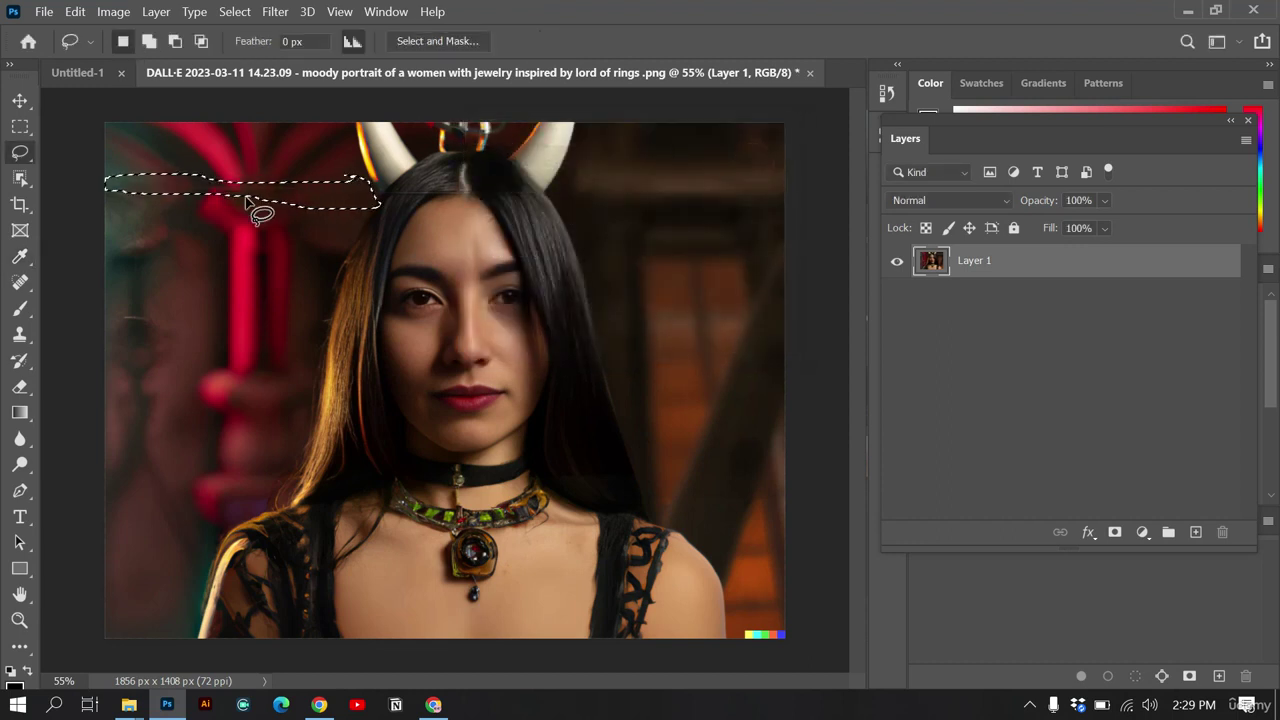
key("ctrl+d")
left_click(271, 222)
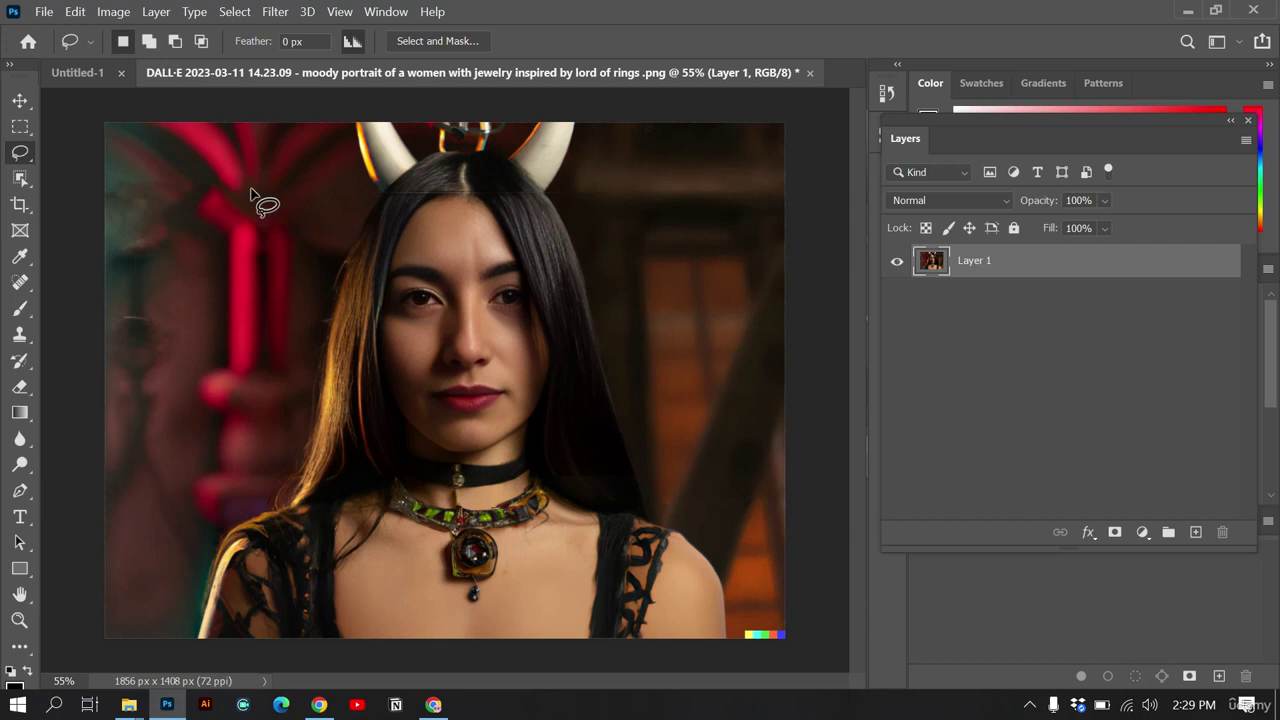
Step: Lasso the seam in the dark background on the other side of the head, apply a Content-Aware fill, and deselect
mouse_move(690, 186)
left_mouse_down()
mouse_move(552, 195)
mouse_move(613, 207)
mouse_move(655, 192)
left_mouse_up()
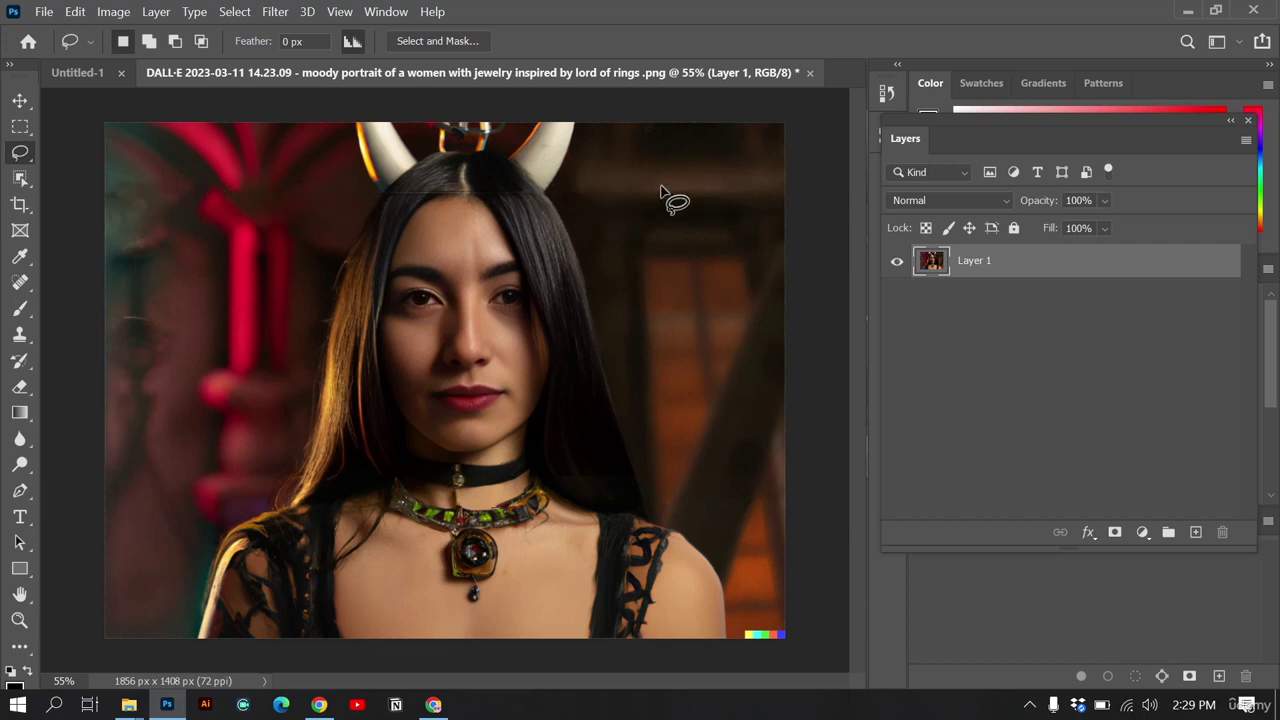
key("shift")
key("shift+BackSpace")
key("Return")
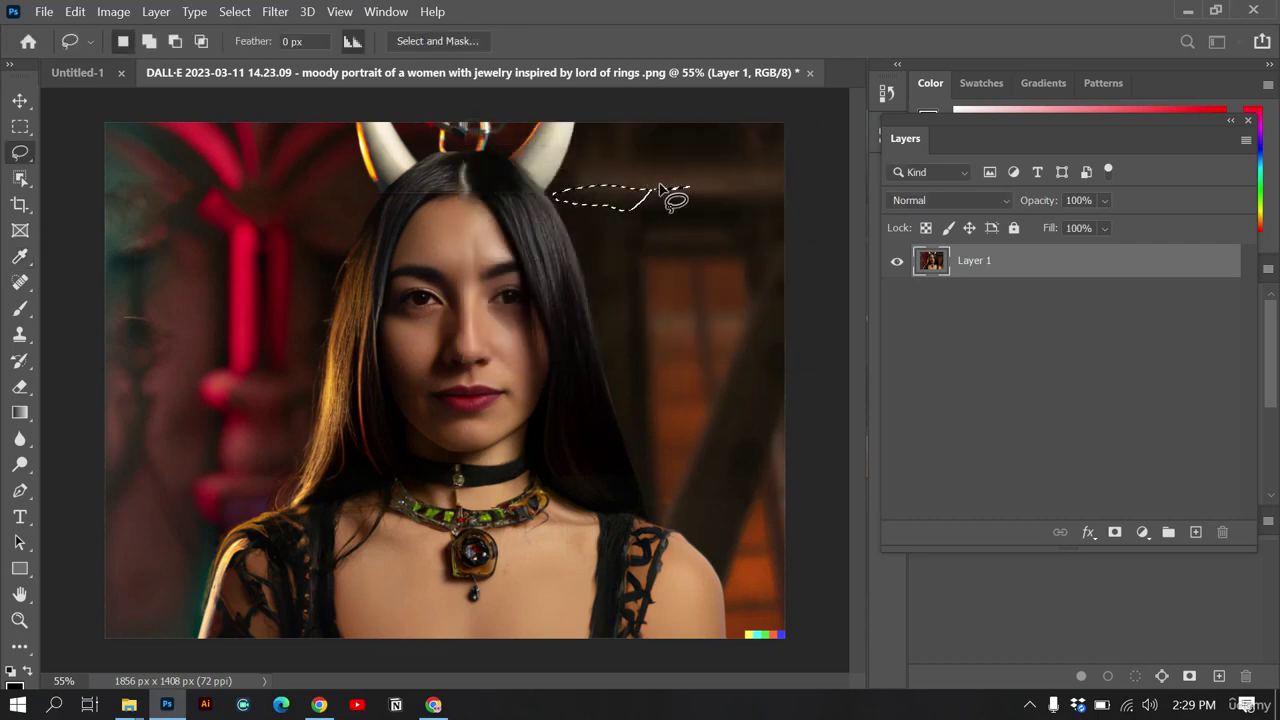
key("ctrl+d")
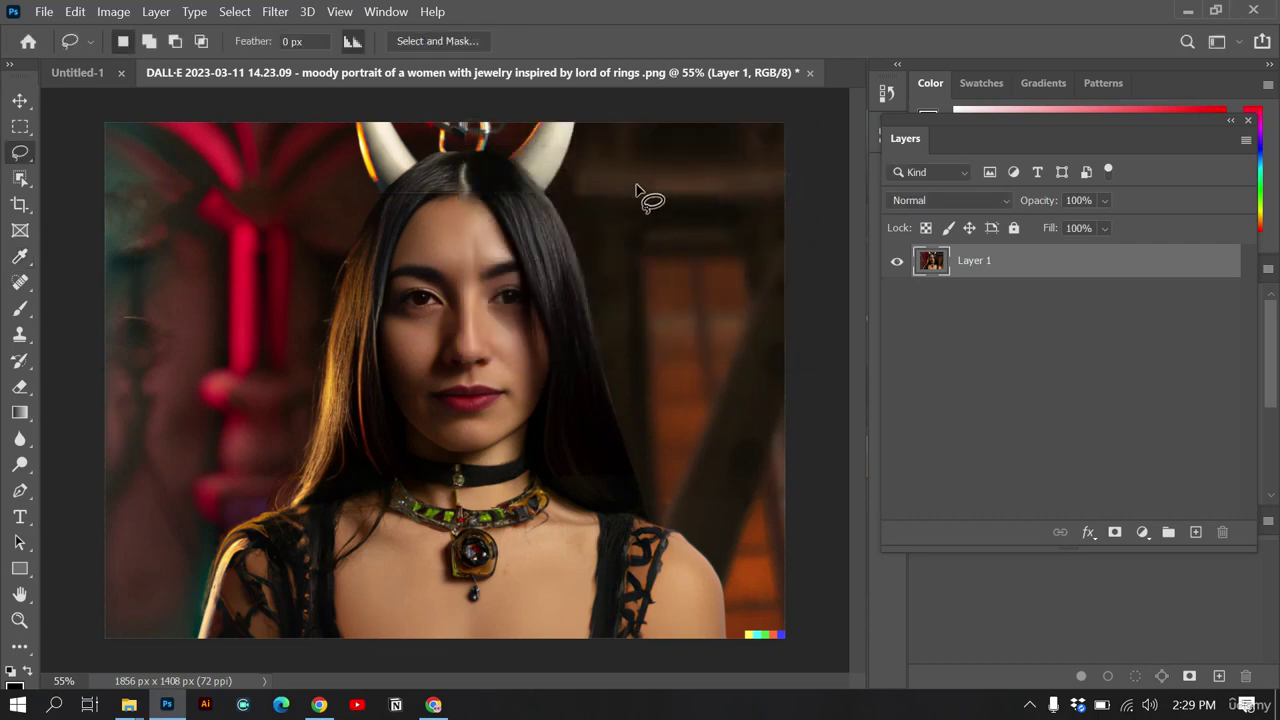
Step: Lasso the thin horizontal seam across the hair above the forehead, remove it with a Content-Aware fill, and deselect
scroll(447, 167, "up", 2)
scroll(447, 167, "up", 3)
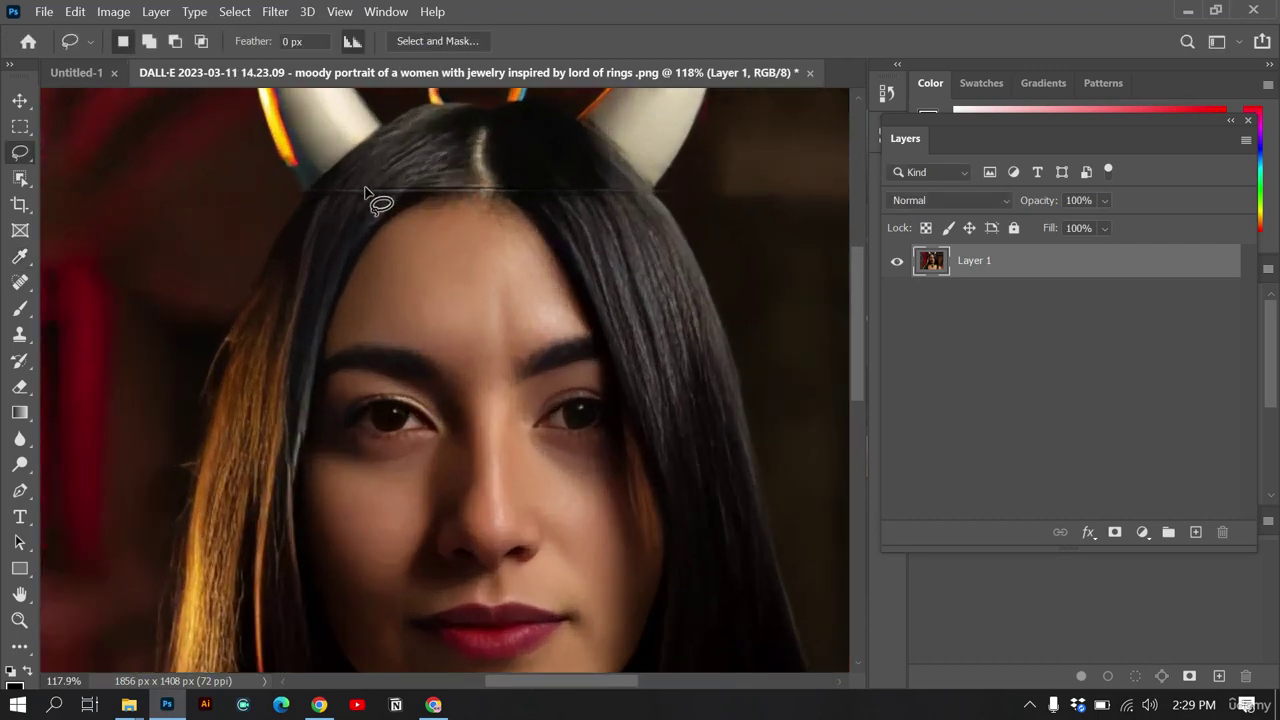
mouse_move(668, 180)
left_mouse_down()
mouse_move(278, 192)
mouse_move(362, 209)
mouse_move(614, 209)
mouse_move(677, 189)
left_mouse_up()
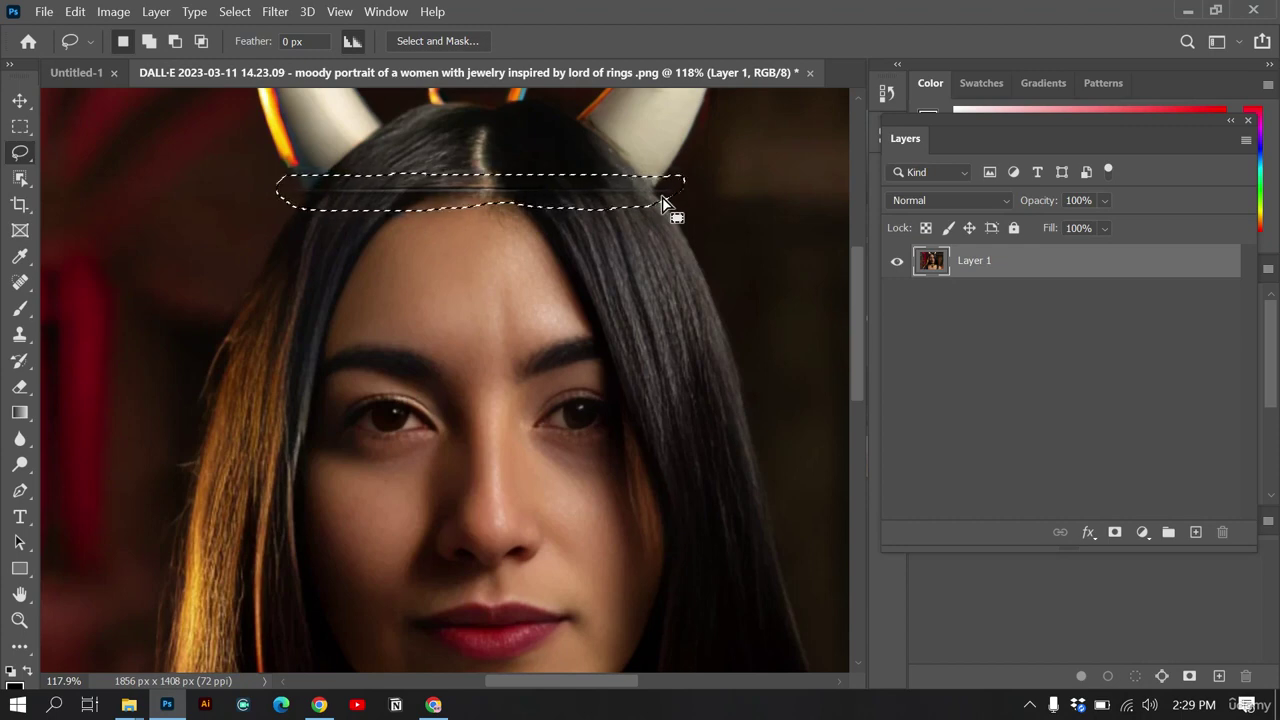
key("shift+BackSpace")
key("Return")
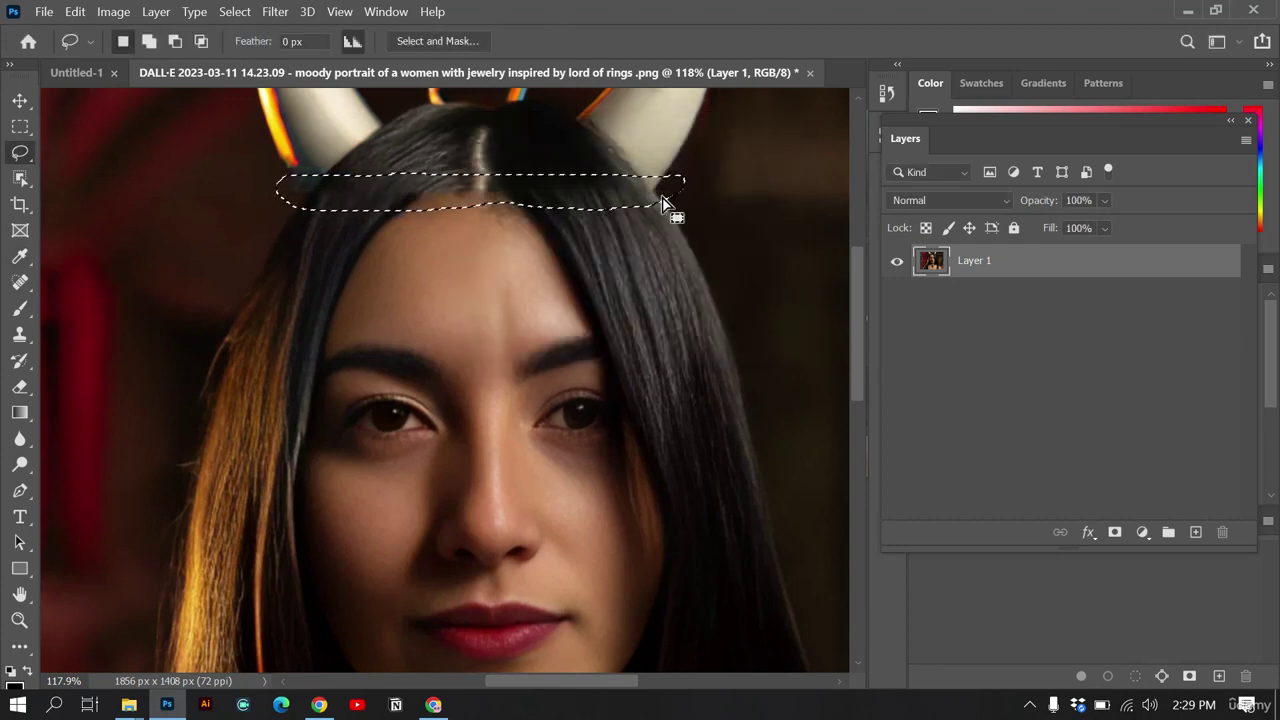
left_click(732, 238)
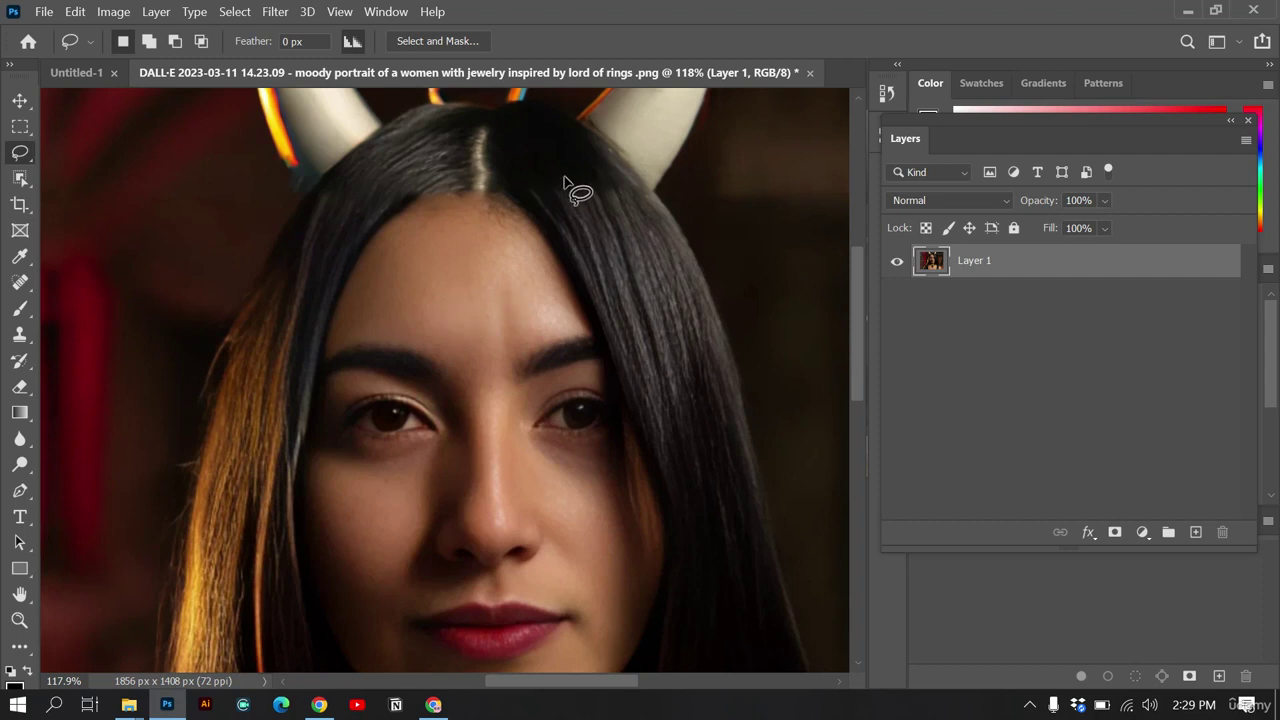
Step: Undo the Content-Aware fill on the hair seam above the forehead
key("ctrl+shift+d")
left_click(685, 240)
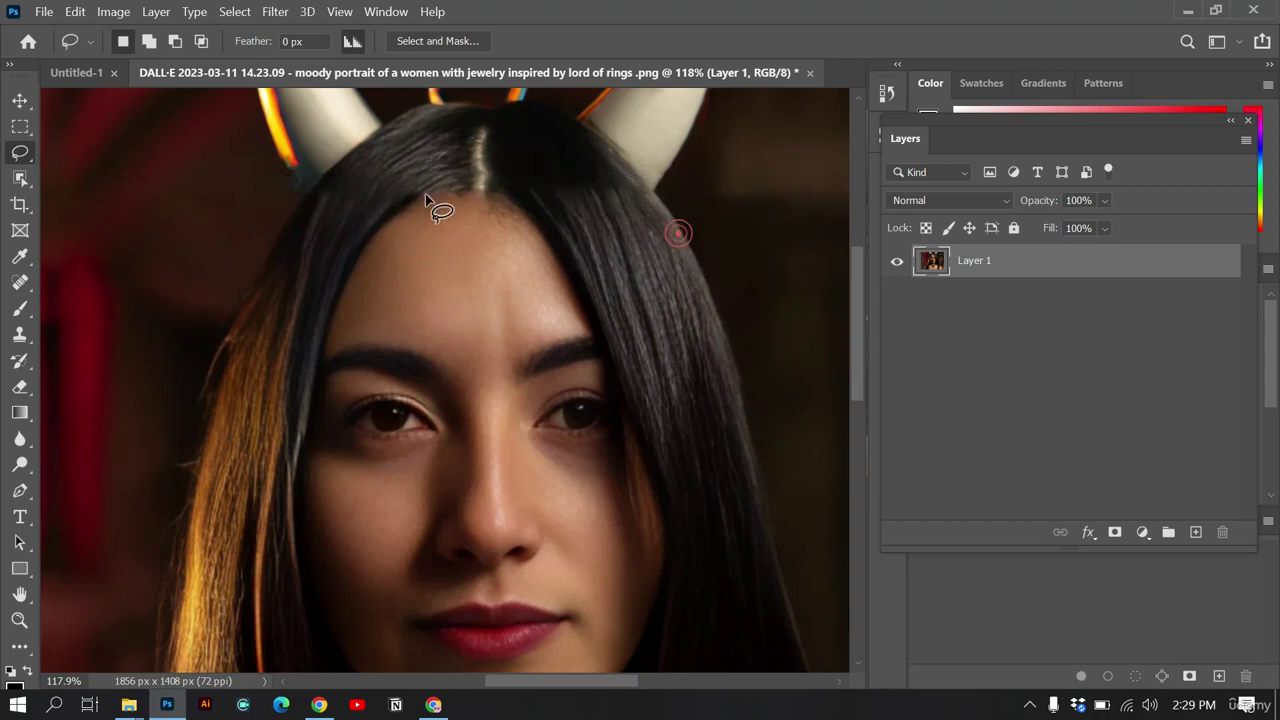
key("ctrl+0")
key("ctrl+shift+d")
scroll(351, 191, "up", 3)
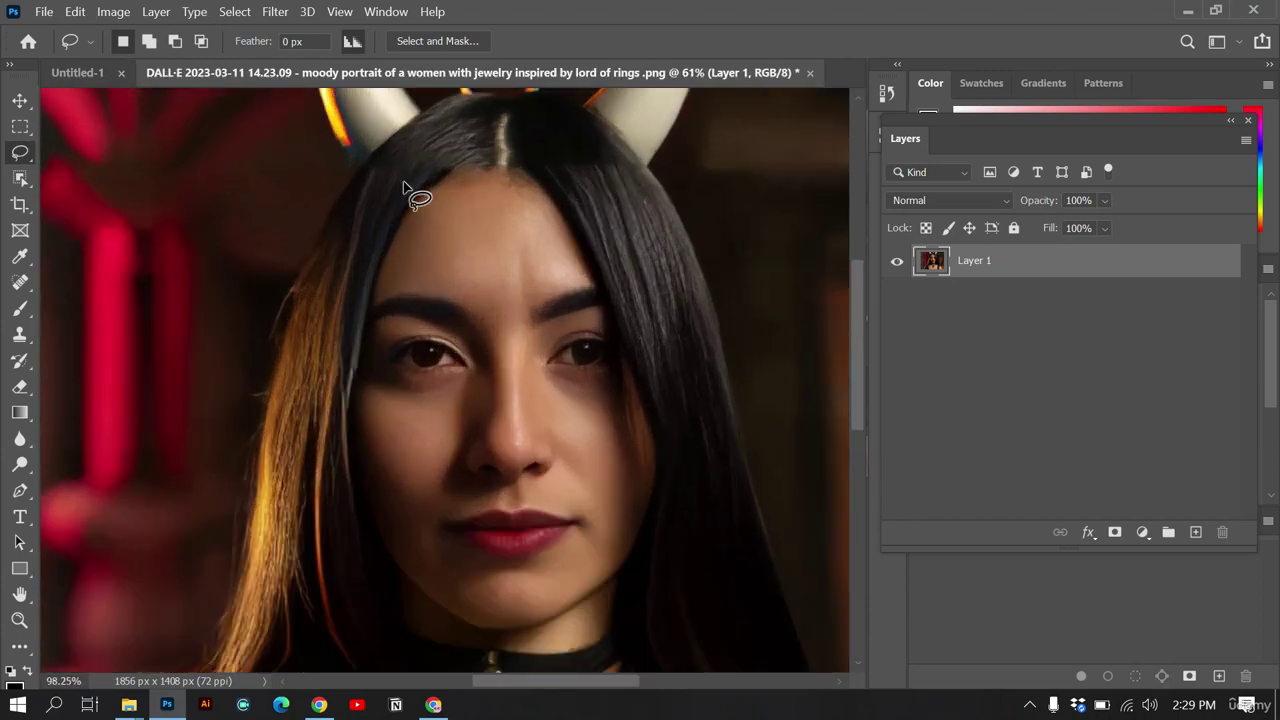
left_click(442, 197)
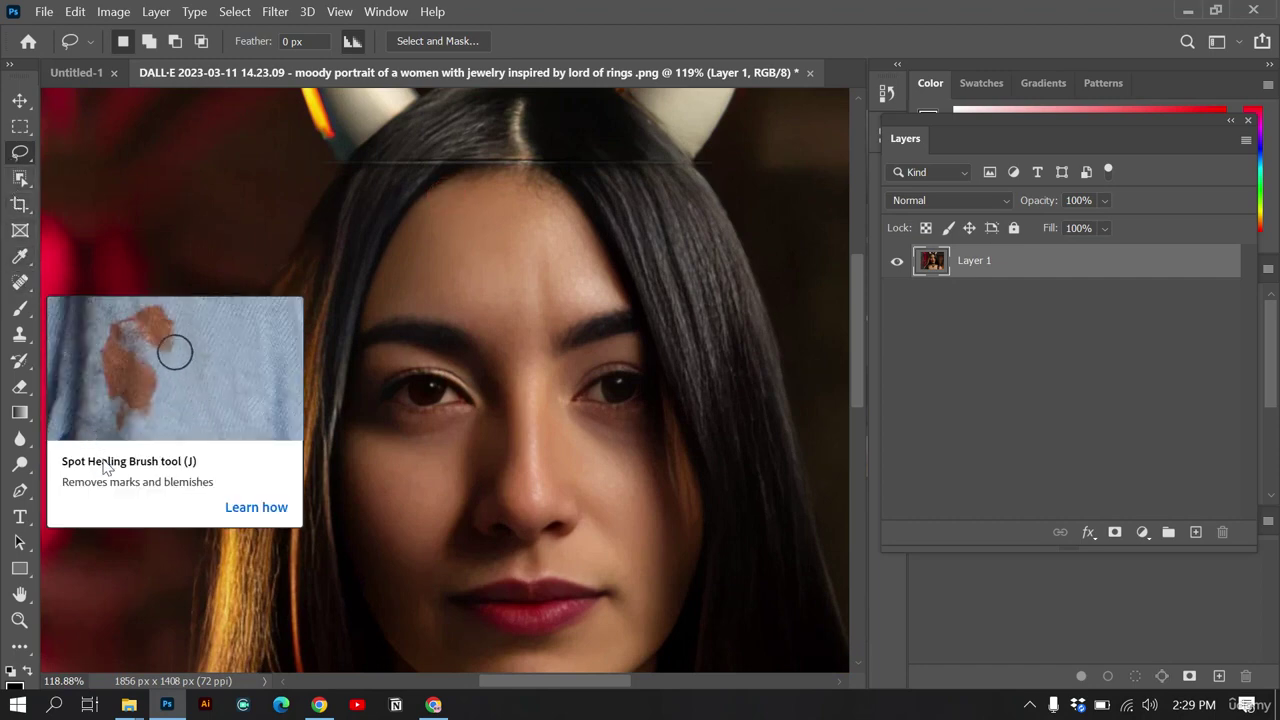
Step: Paint over the full horizontal seam across the hair above the forehead with the 19 px Spot Healing Brush
left_click(21, 281)
left_click(322, 165)
mouse_move(367, 165)
left_mouse_down()
mouse_move(634, 163)
mouse_move(698, 183)
left_mouse_up()
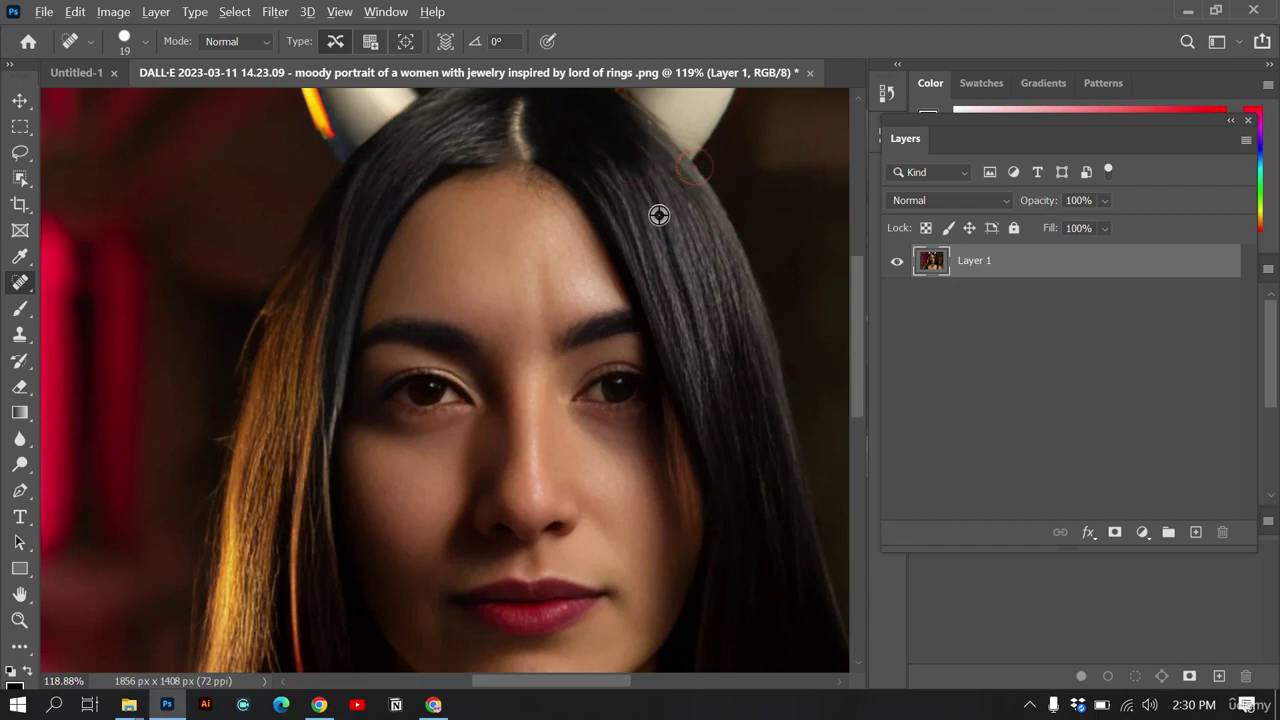
scroll(657, 214, "down", 5)
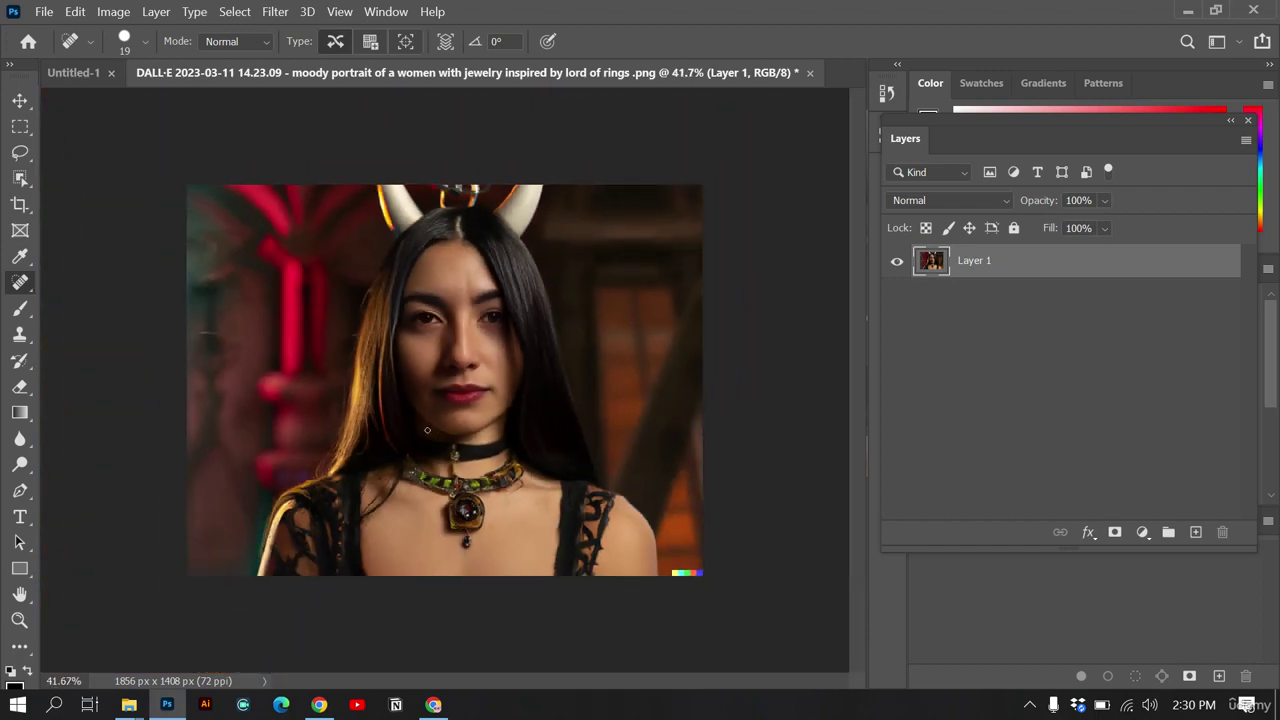
Step: Enlarge the Spot Healing Brush to 35 px and heal the light streak and nearby marks in the background beside the red pillar
scroll(180, 295, "up", 5)
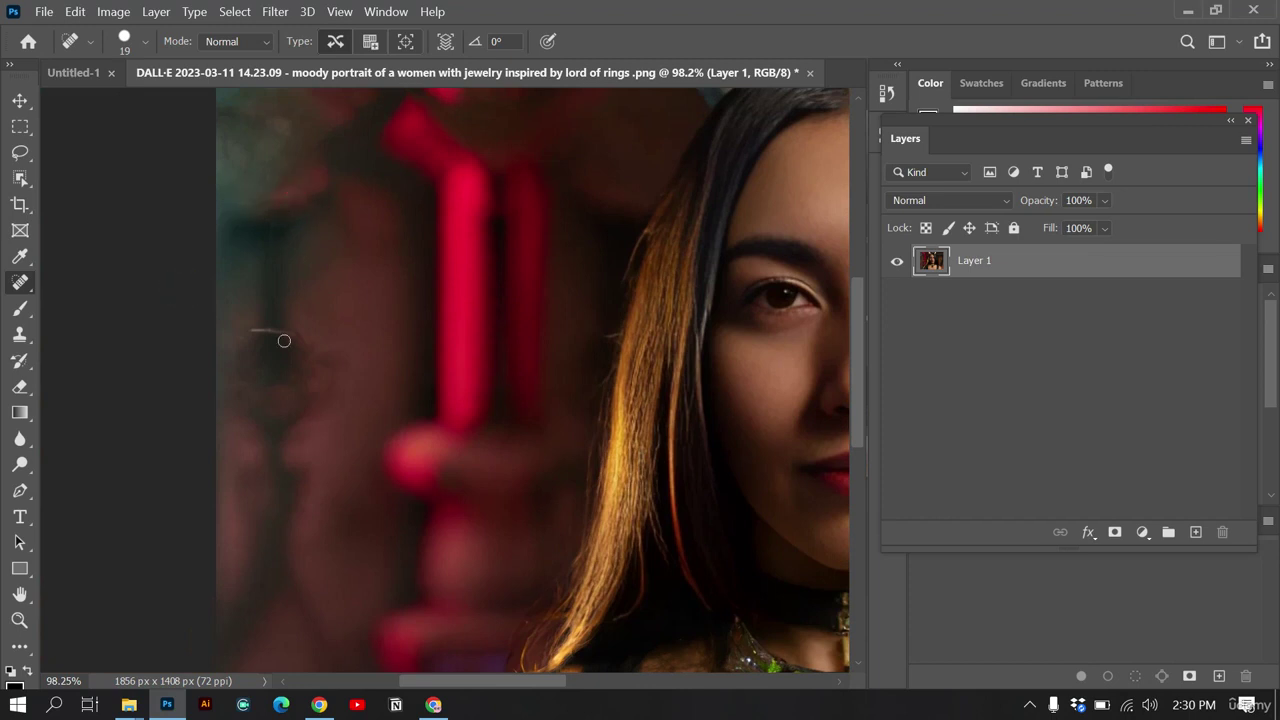
key("bracketright")
key("bracketright")
key("bracketright")
key("bracketright")
key("bracketleft")
key("bracketleft")
key("bracketleft")
left_click_drag(286, 334, 252, 331)
mouse_move(335, 363)
left_mouse_down()
mouse_move(317, 415)
mouse_move(300, 336)
mouse_move(268, 416)
mouse_move(334, 429)
left_mouse_up()
left_click(250, 329)
left_click(310, 428)
scroll(343, 415, "down", 3)
scroll(343, 415, "down", 2)
key("v")
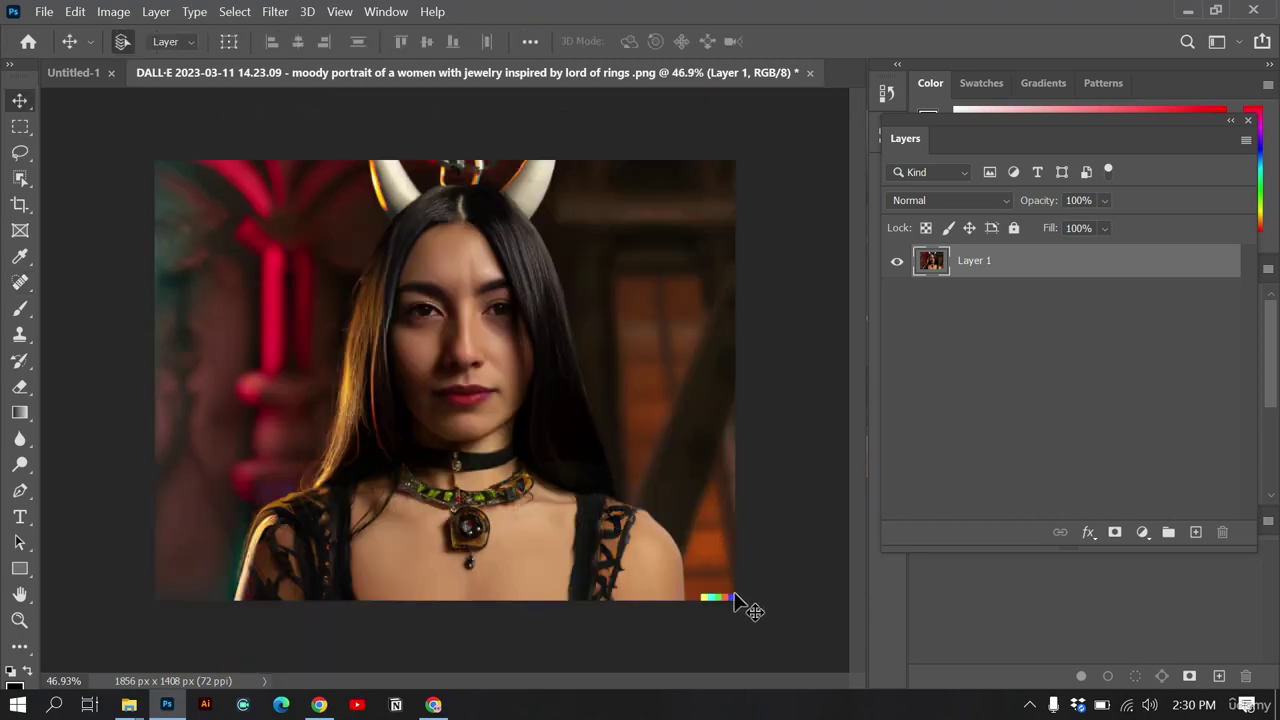
Step: Remove the coloured DALL·E watermark from the image corner with a 50 px Spot Healing Brush, and fit the image in view
scroll(734, 600, "up", 3)
left_click_drag(718, 572, 668, 508)
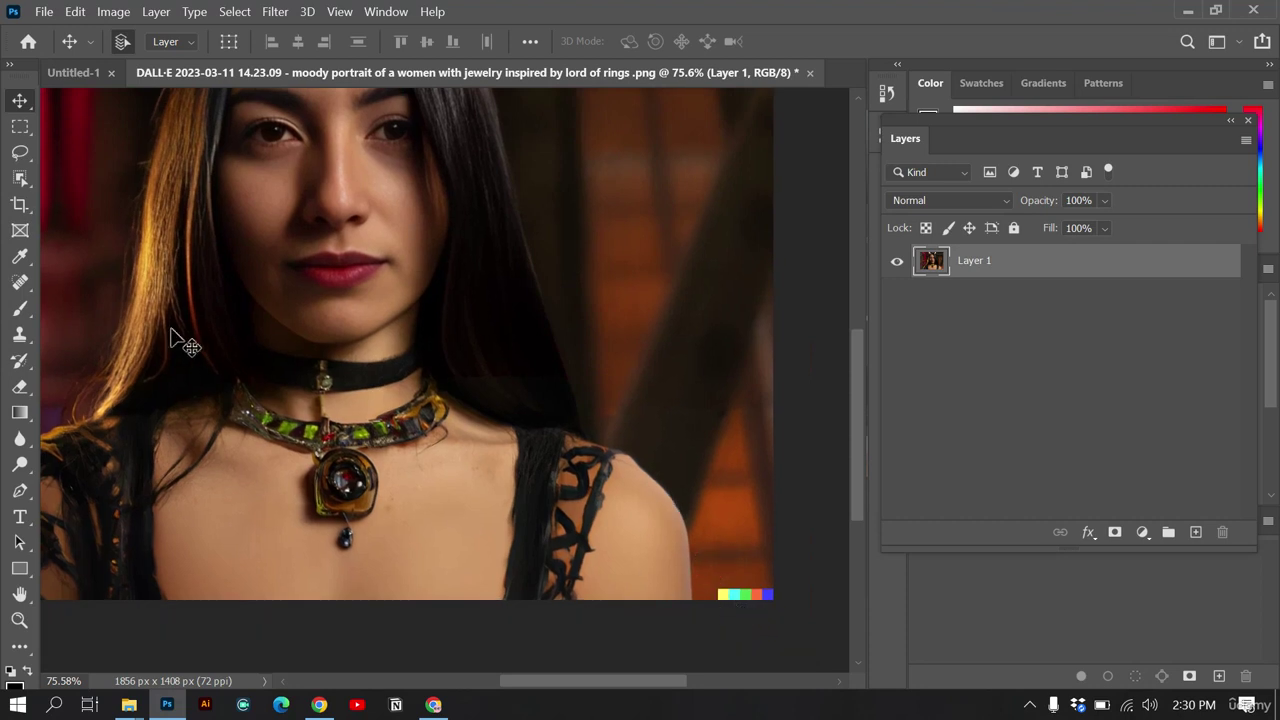
left_click(20, 282)
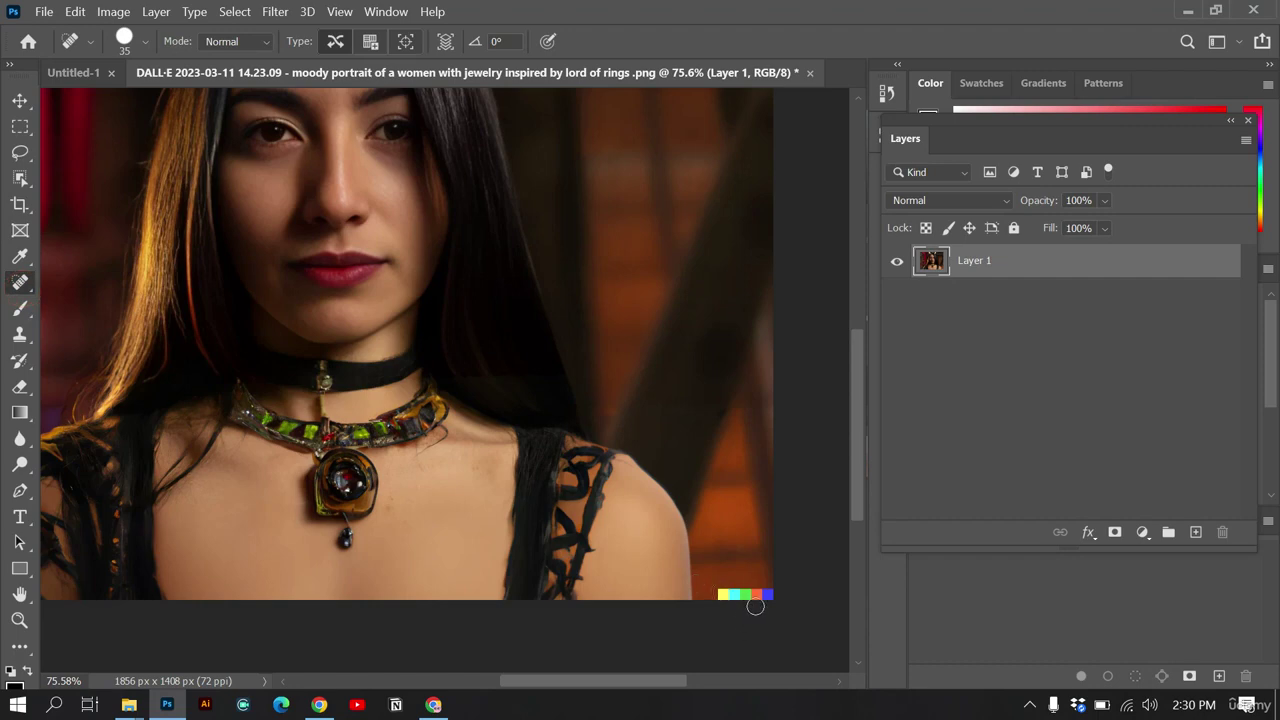
key("bracketright")
left_click_drag(727, 594, 775, 594)
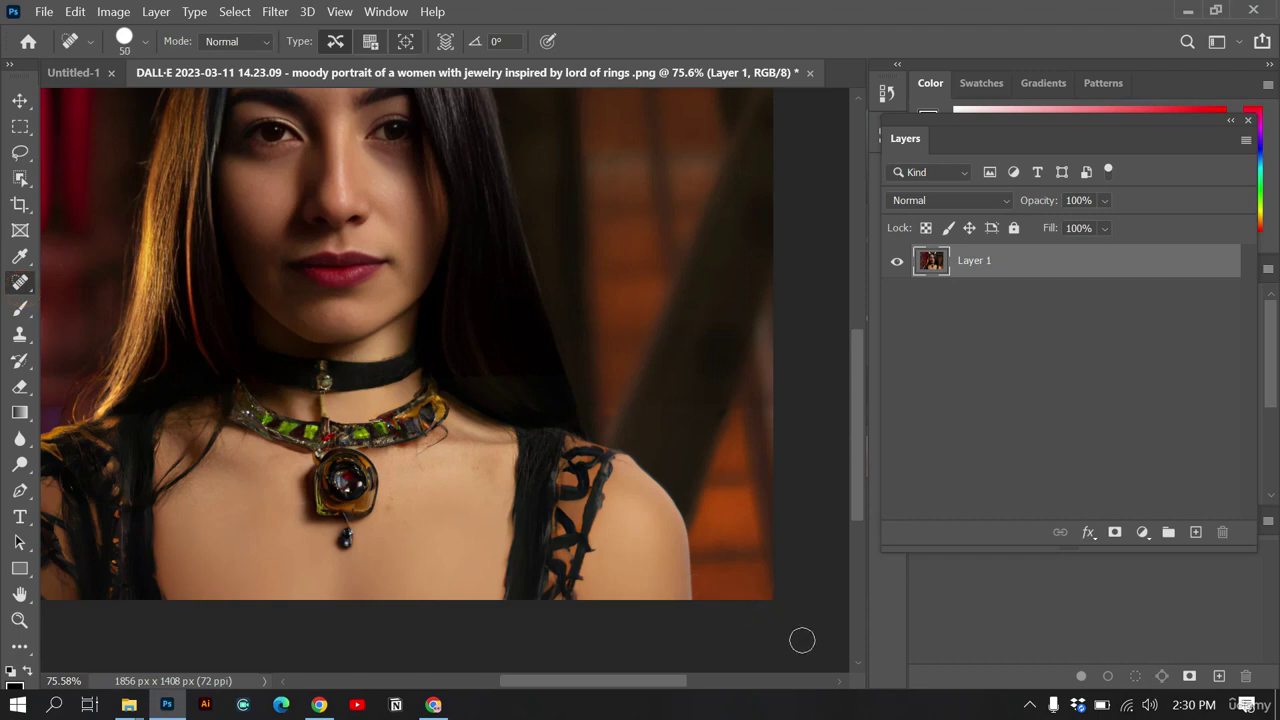
key("v")
key("ctrl+0")
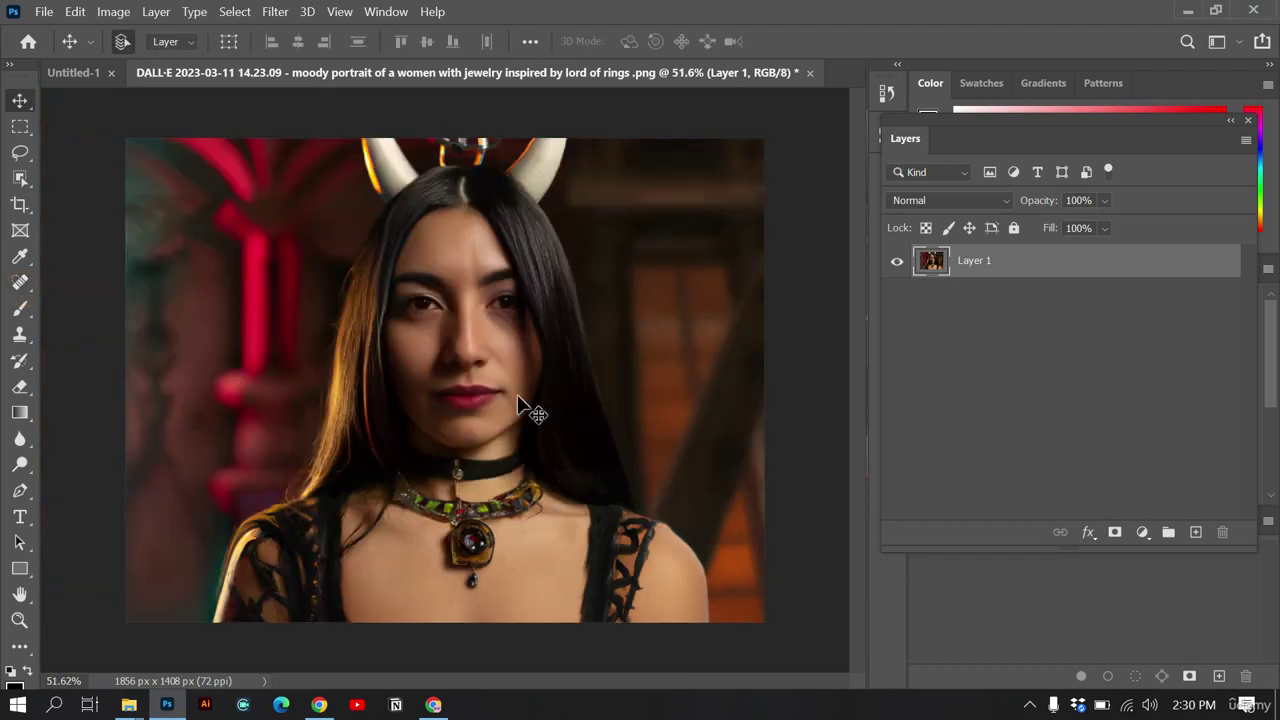
Step: Export the retouched portrait to the Desktop as a PNG at 100% scale, 1856 x 1408 px, keeping the suggested file name
left_click(44, 13)
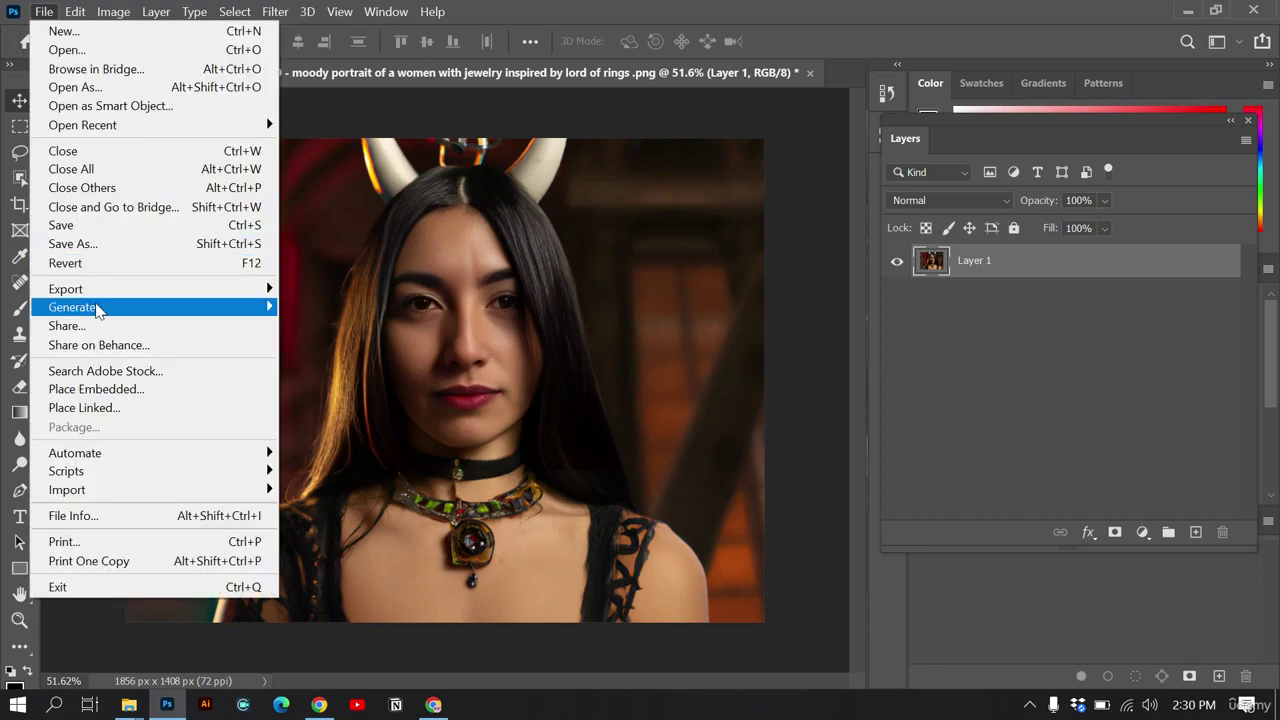
mouse_move(212, 296)
left_click(343, 305)
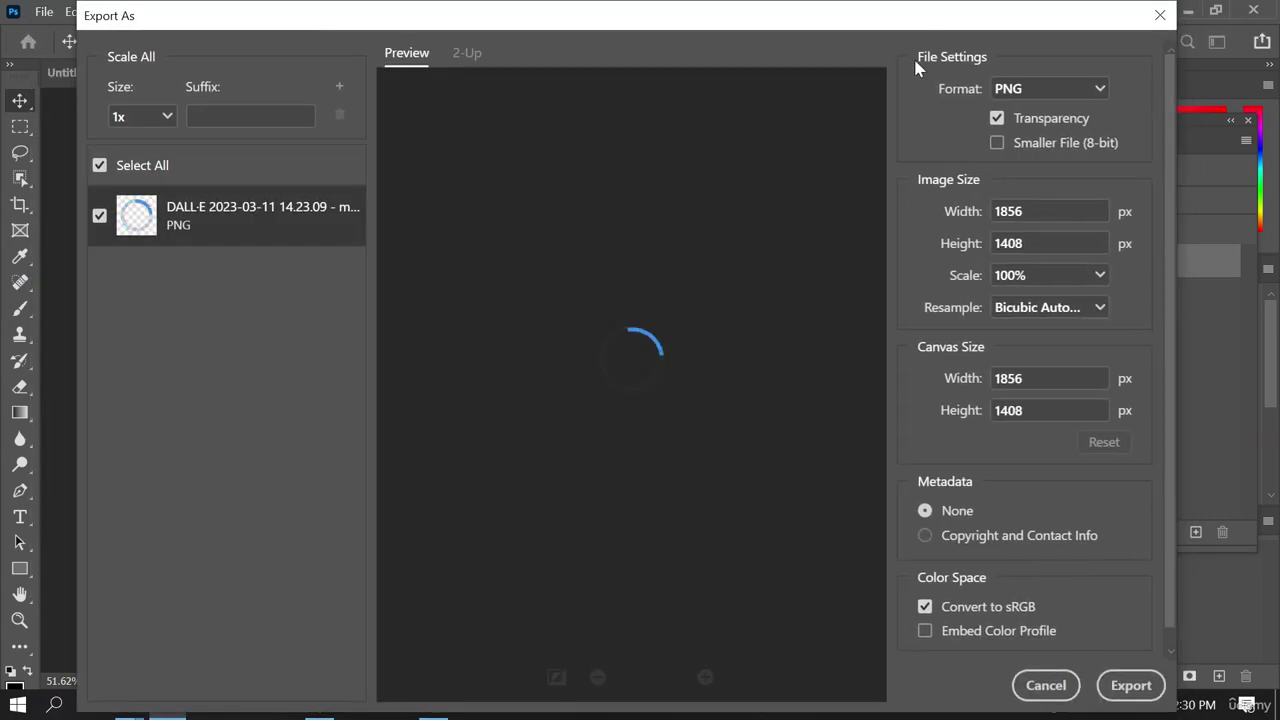
left_click(1039, 89)
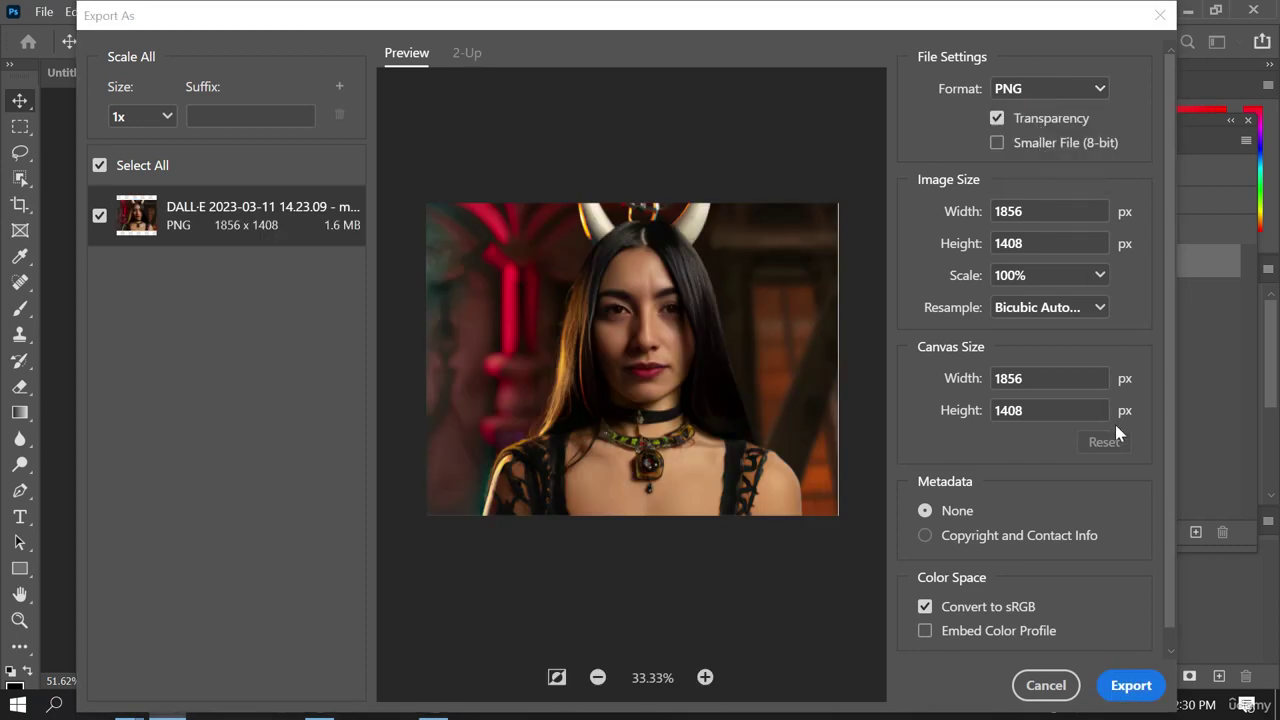
left_click(1135, 686)
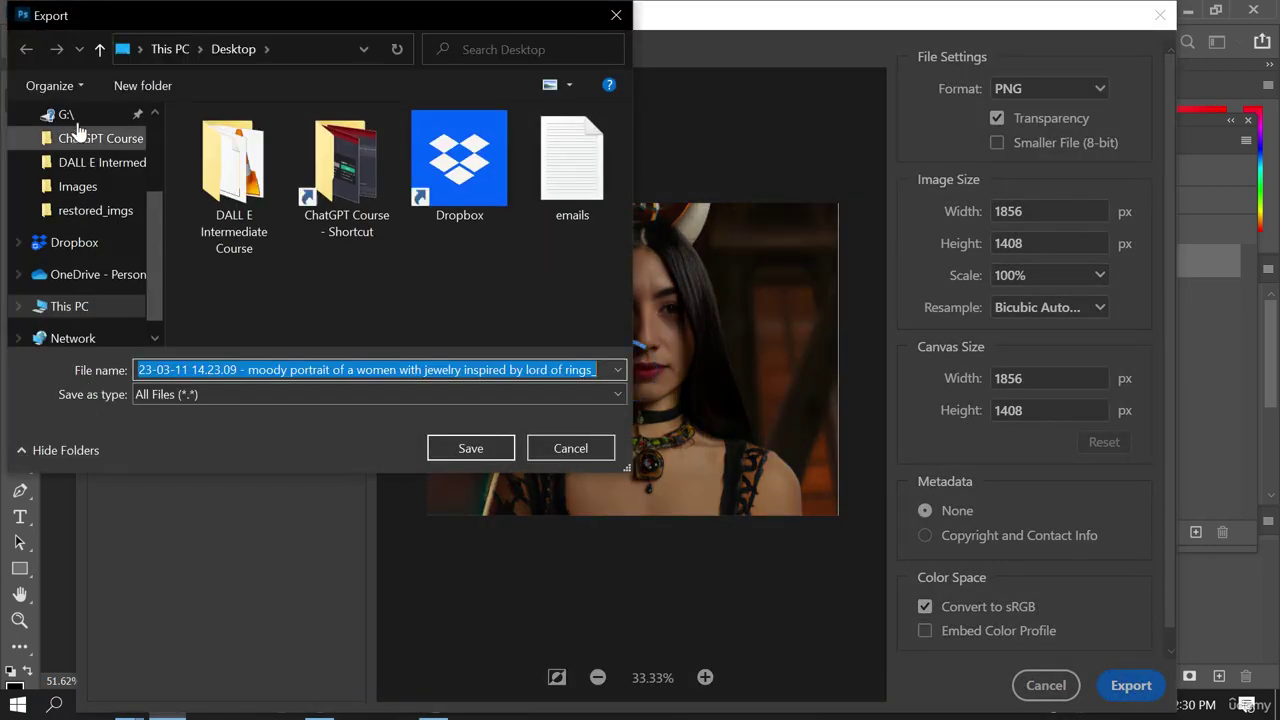
left_click(105, 158)
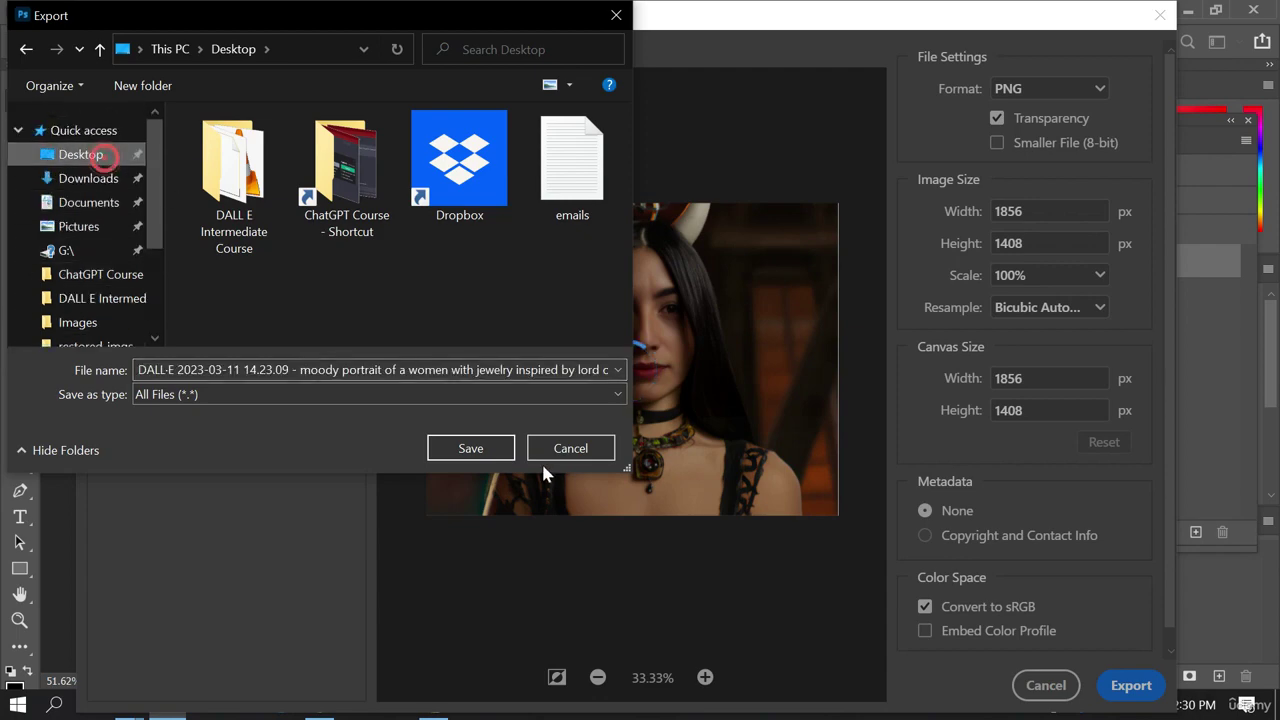
left_click(503, 455)
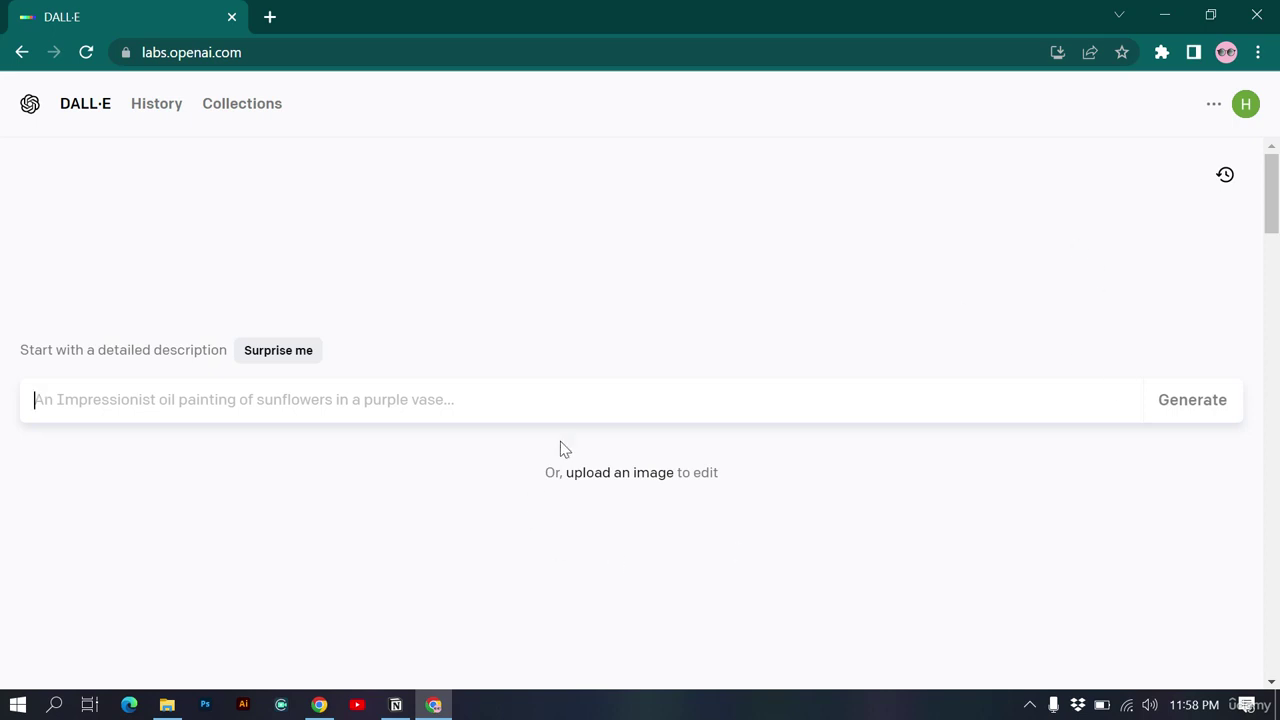
Step: Switch to DALL·E in the browser and upload the cyberpunk skyscraper wallpaper, cropped to a square around the falling figure
left_click(621, 470)
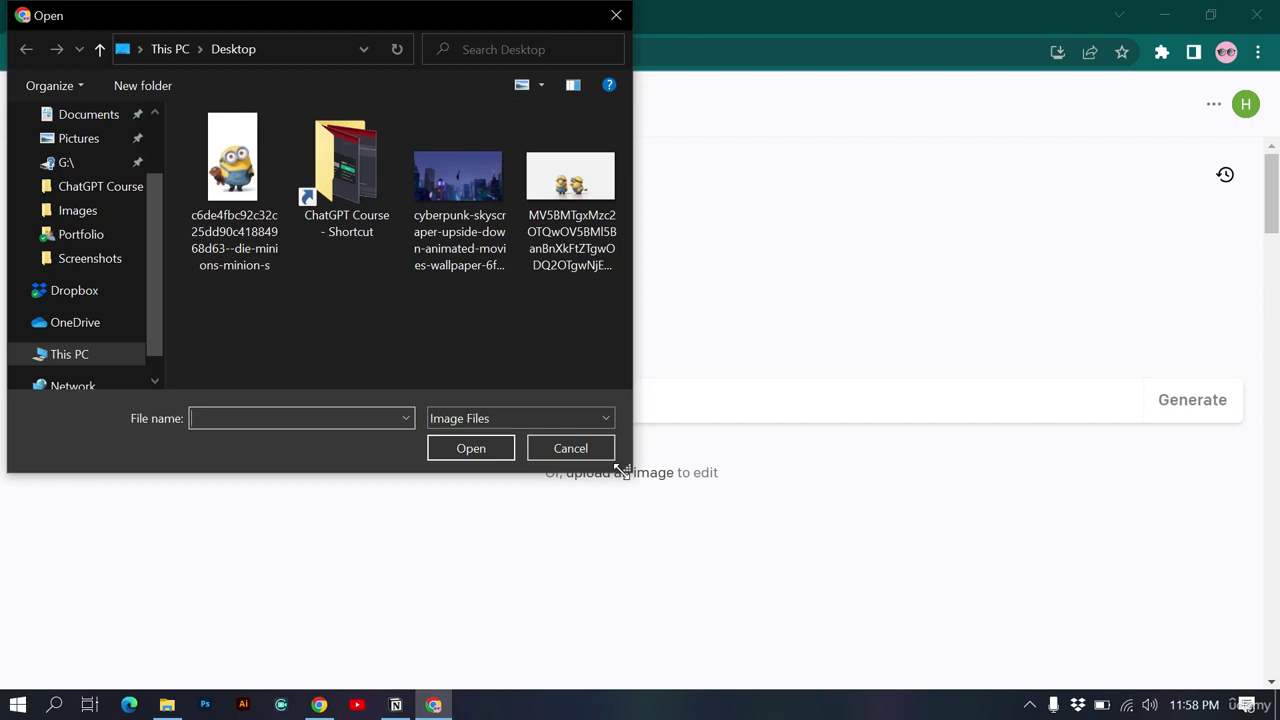
double_click(457, 252)
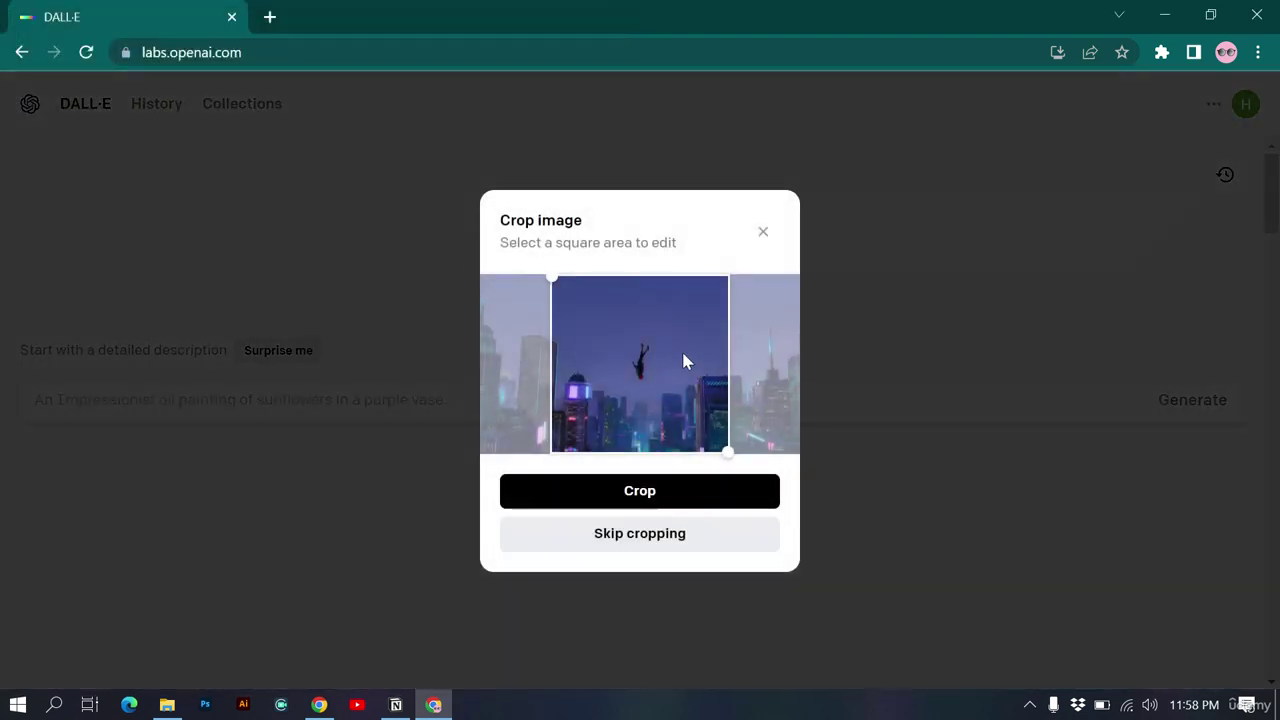
left_click_drag(686, 363, 685, 362)
left_click(656, 500)
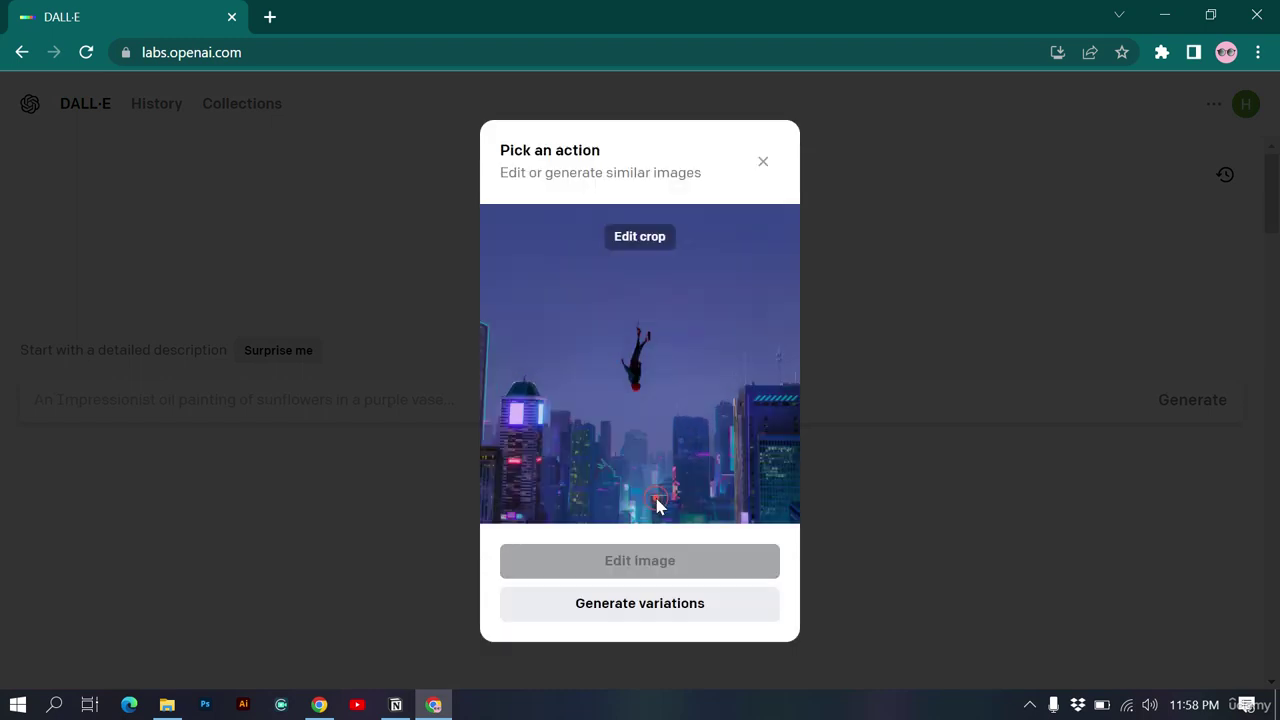
Step: Generate variations of the cropped cyberpunk skyline image
left_click(662, 603)
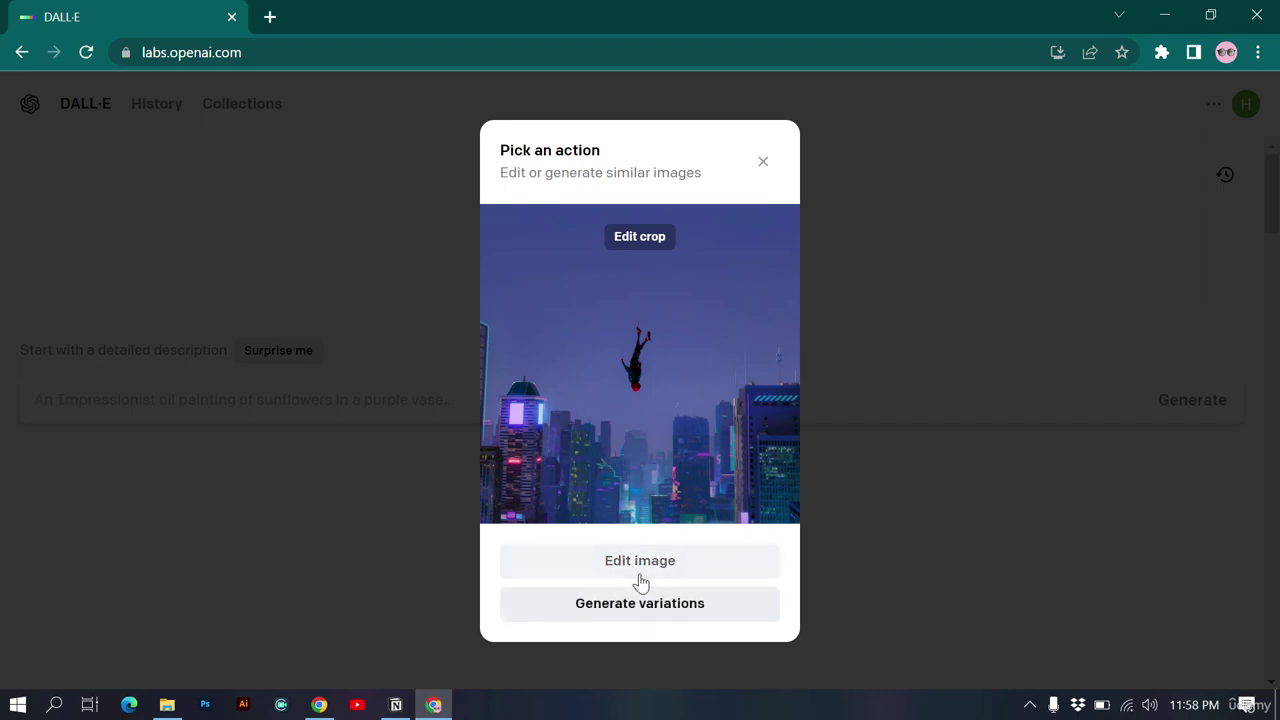
left_click(643, 600)
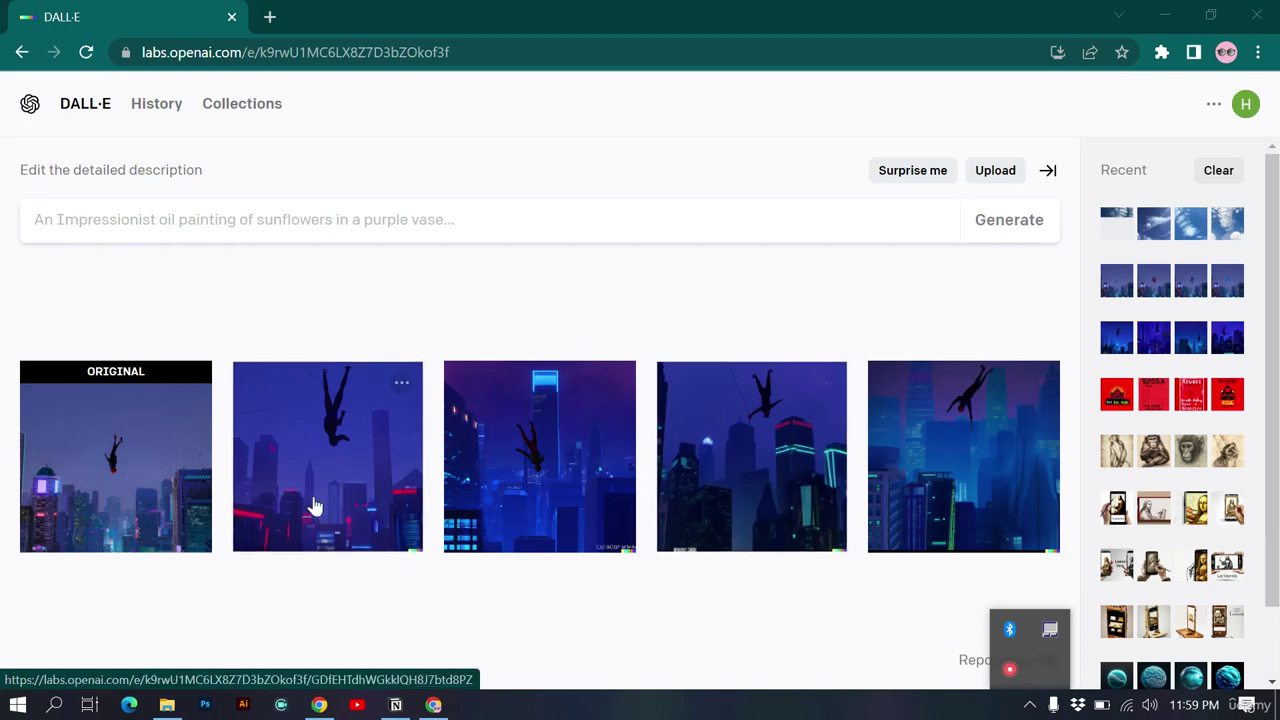
Step: Examine the first and third generated skyline variations at full size, returning to the results after each
left_click(357, 460)
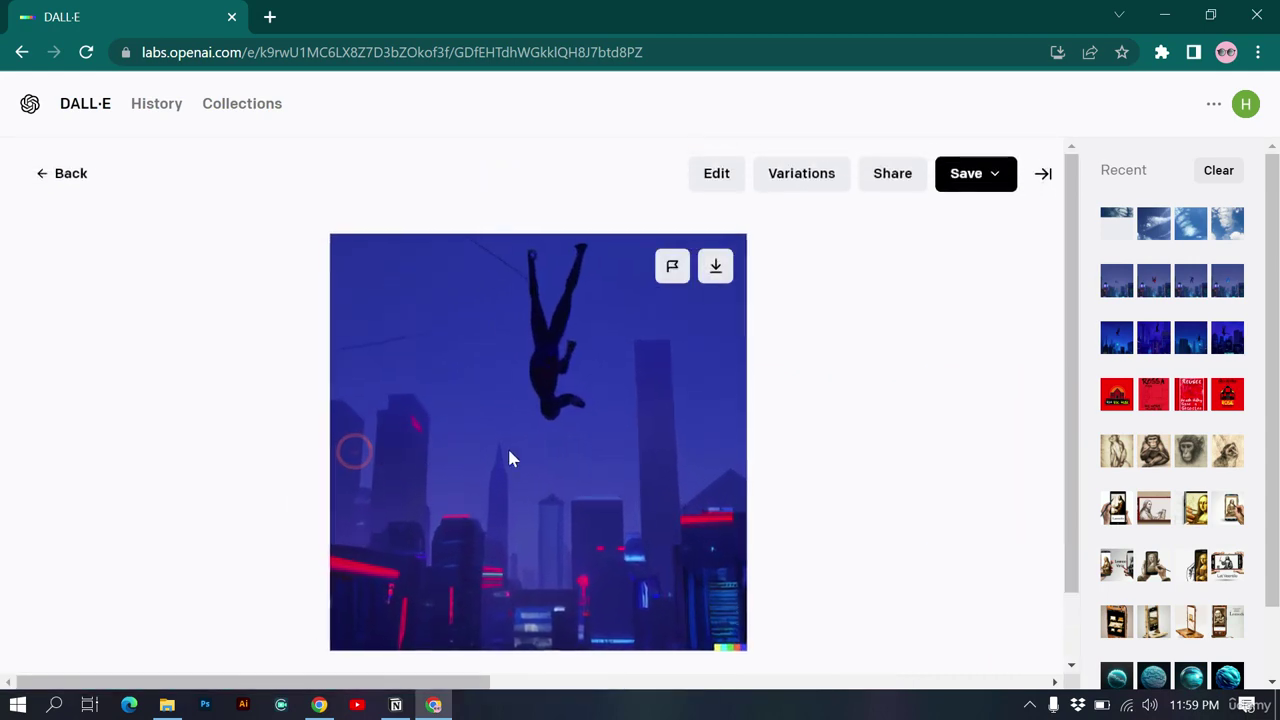
left_click(60, 180)
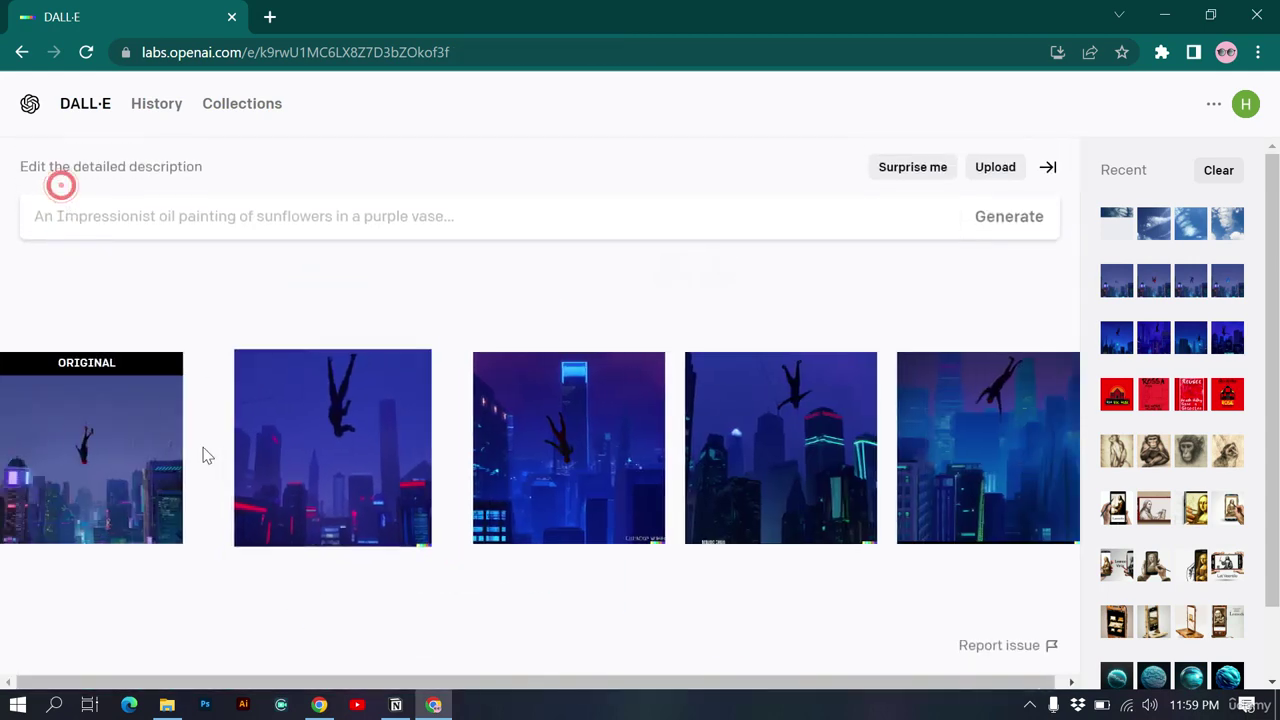
left_click(767, 508)
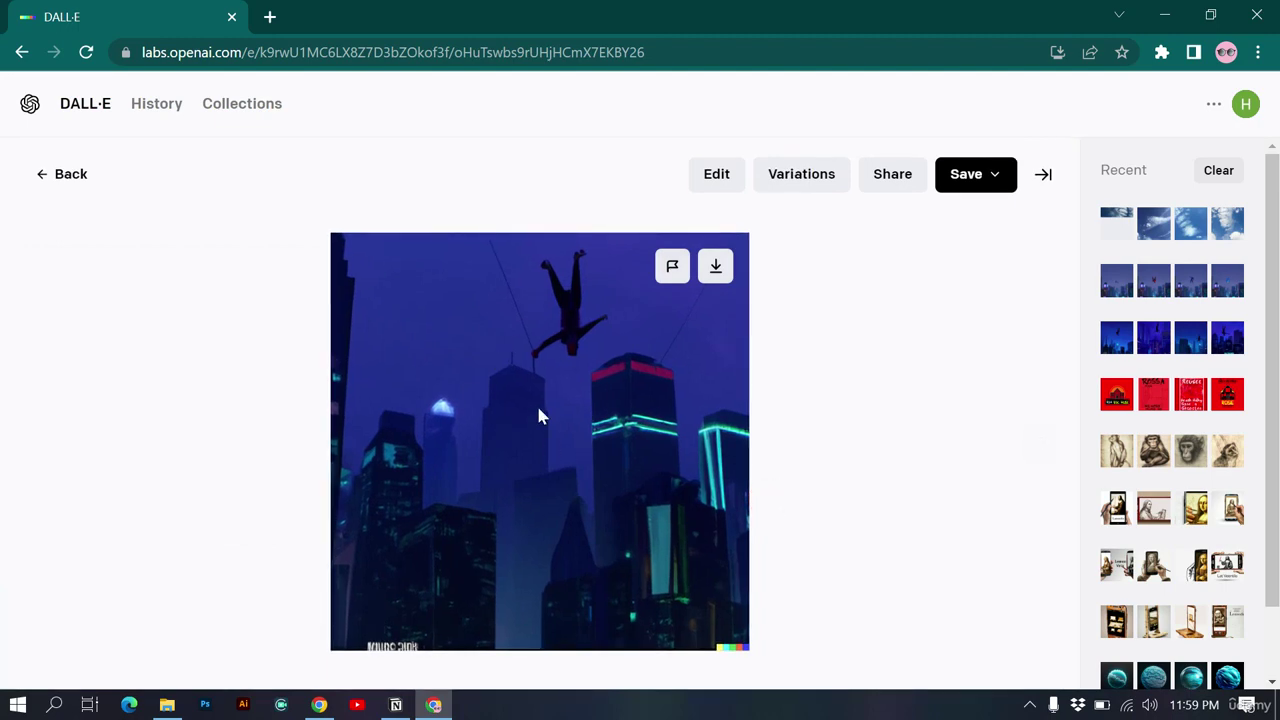
left_click(813, 180)
left_click(76, 174)
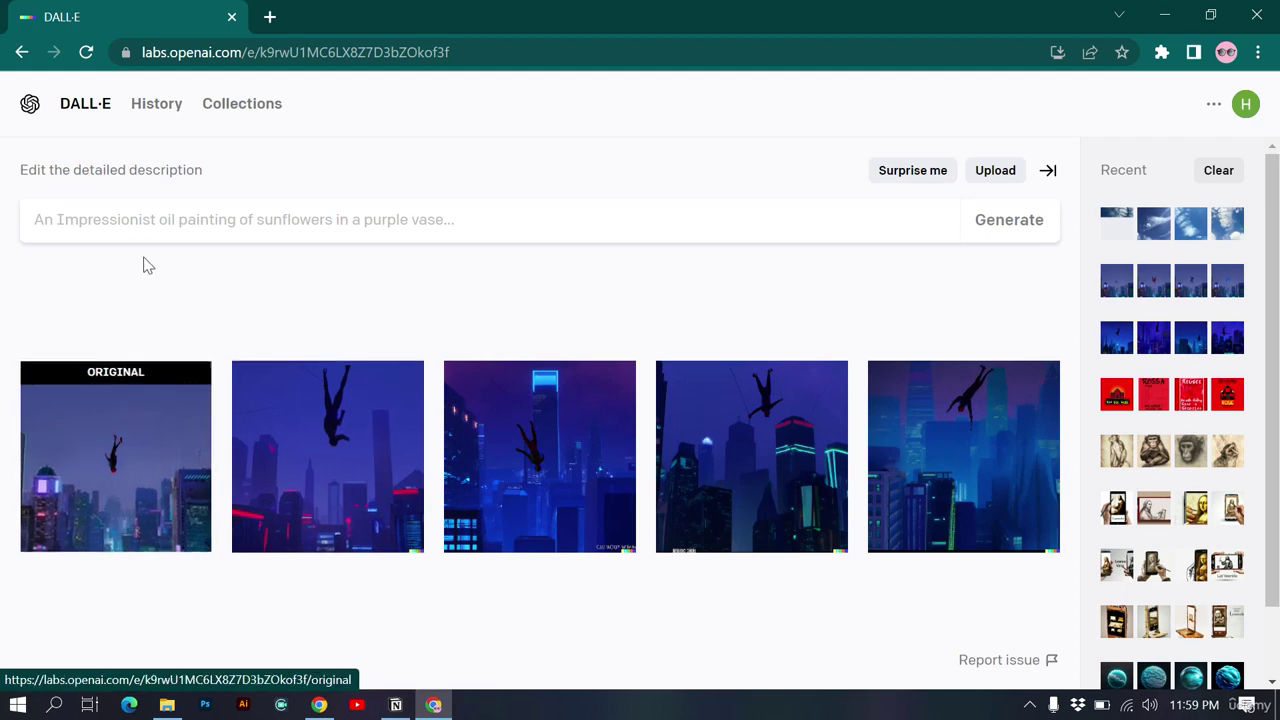
Step: Upload the minion-with-teddy-bear image from the Desktop to DALL·E and crop it to a square containing the whole character
left_click(86, 105)
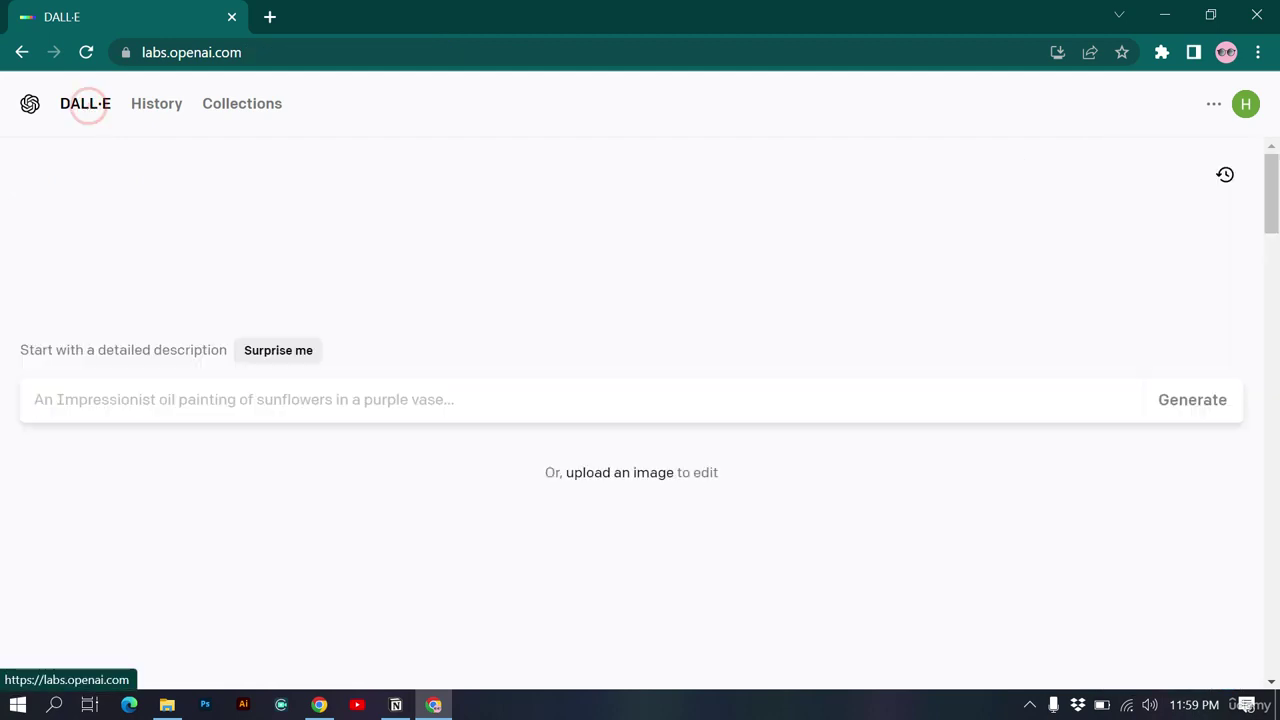
left_click(643, 474)
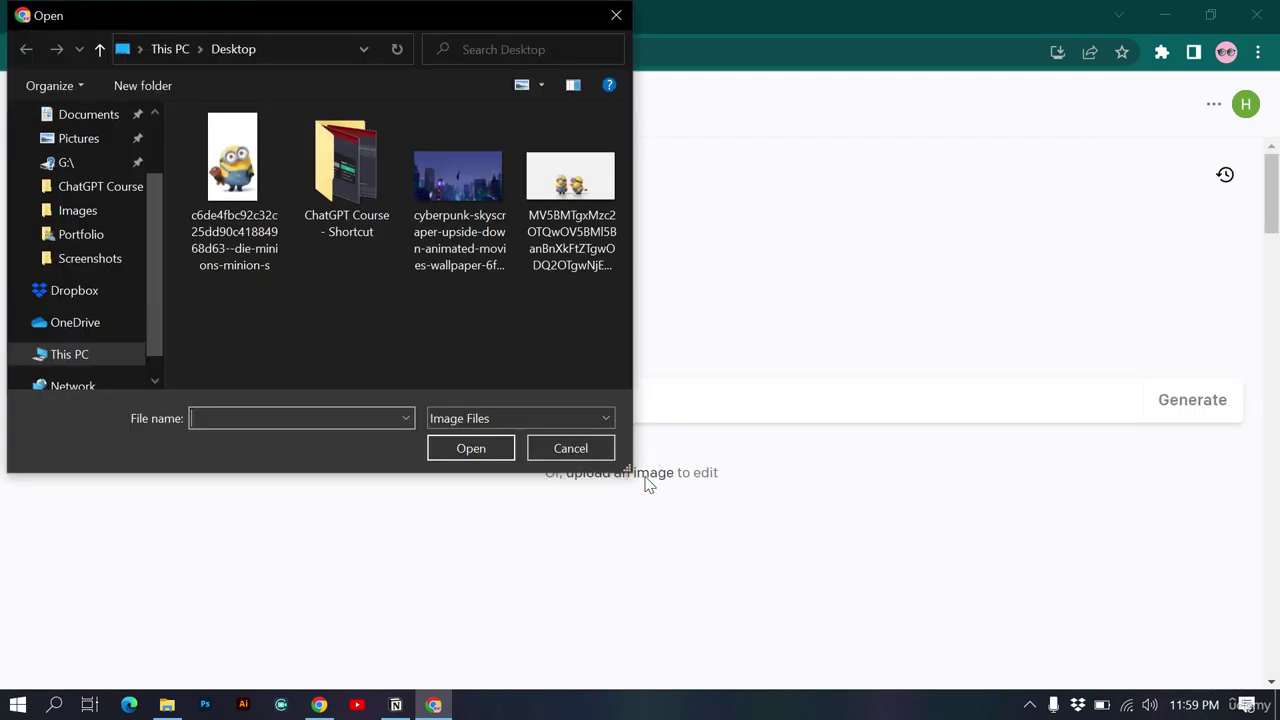
double_click(231, 187)
scroll(577, 471, "down", 2)
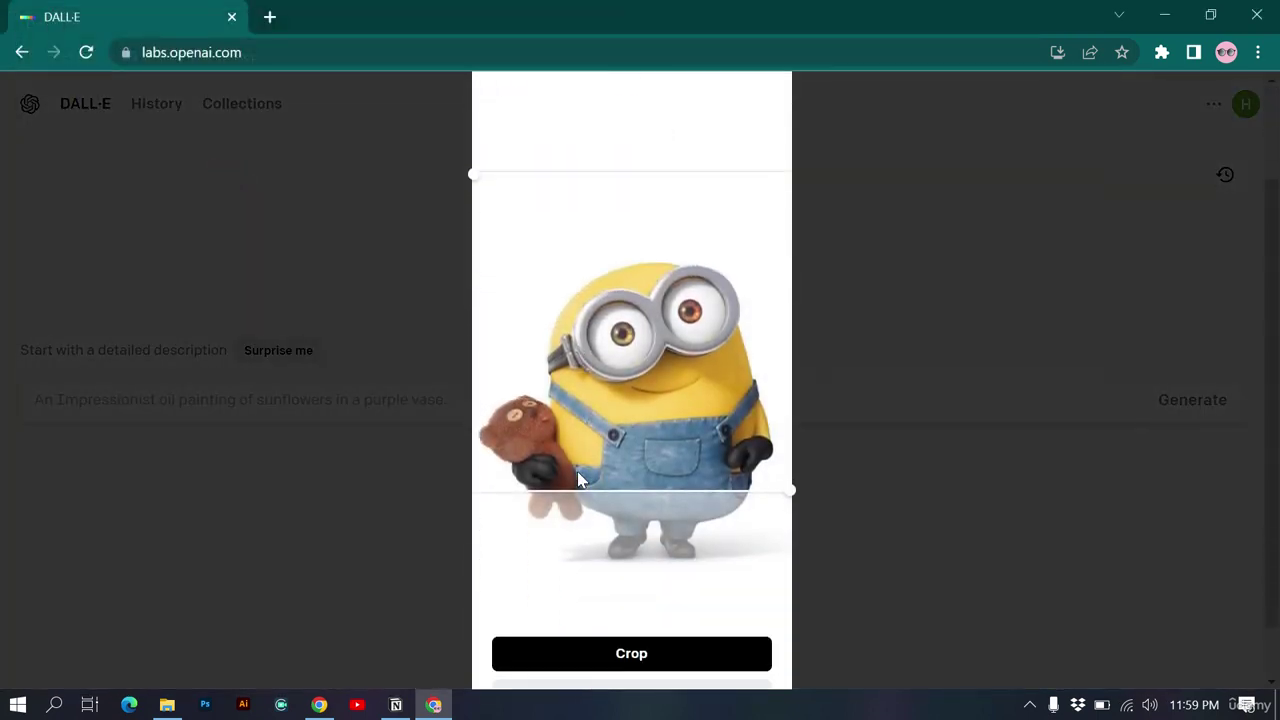
left_click_drag(637, 318, 621, 410)
left_click(646, 665)
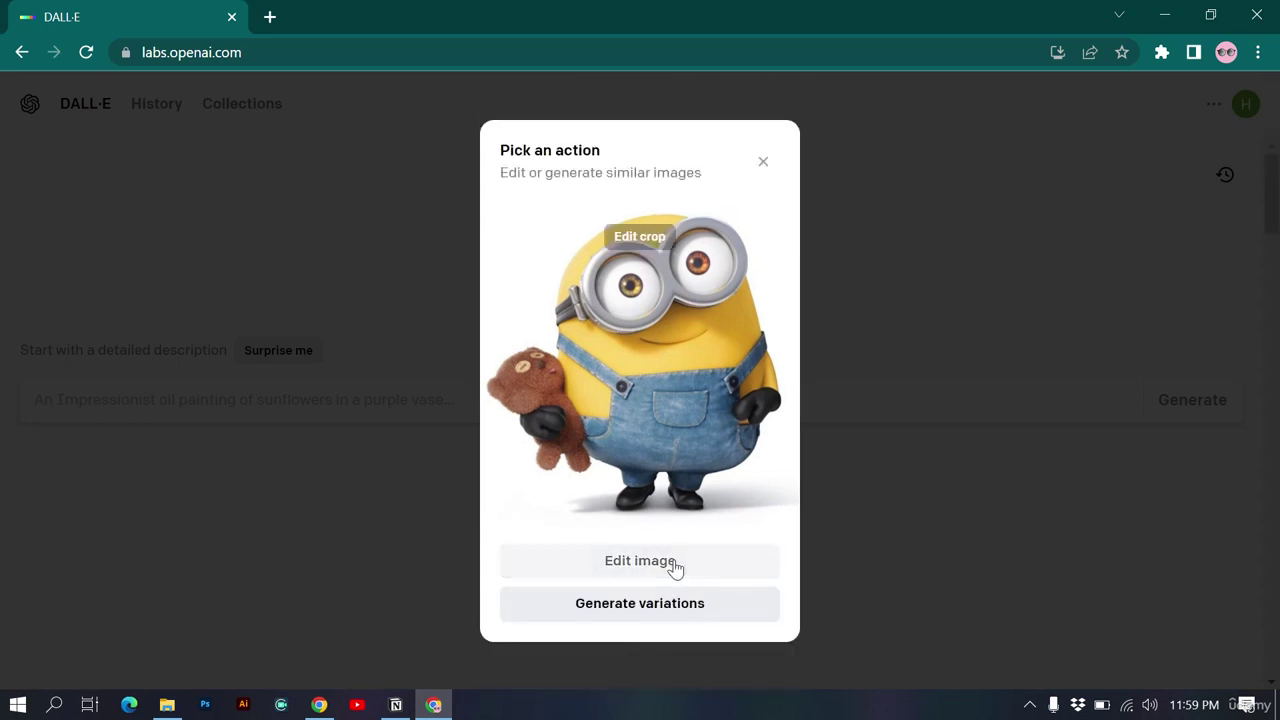
Step: Open the cropped minion for editing, pan the canvas so the image sits higher, and activate the Eraser
left_click(640, 561)
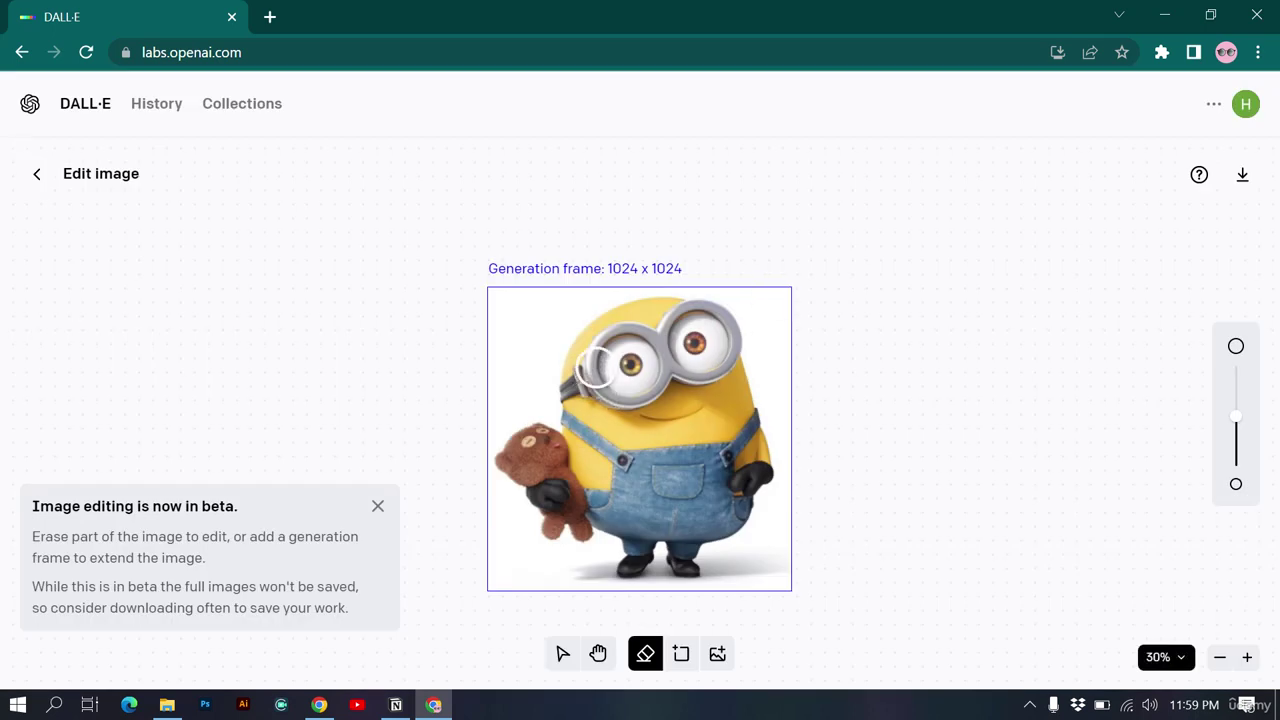
left_click(561, 655)
left_click(600, 653)
left_click_drag(853, 493, 863, 429)
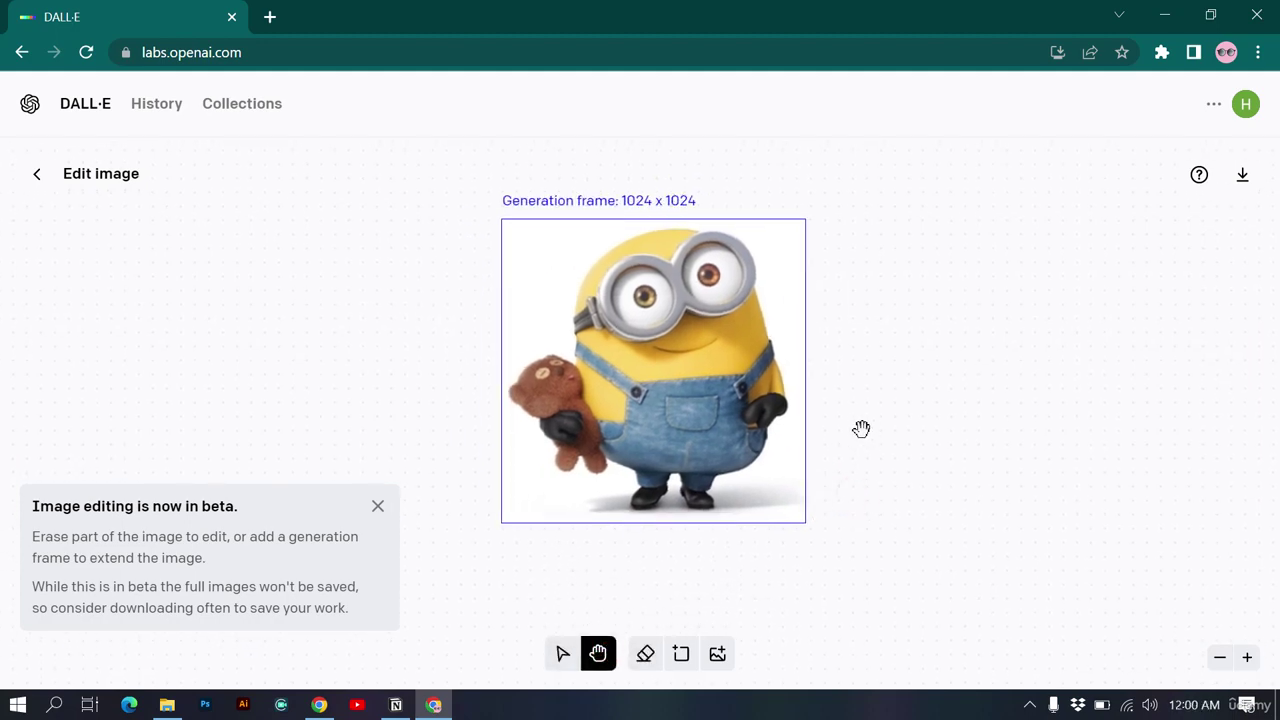
left_click(650, 654)
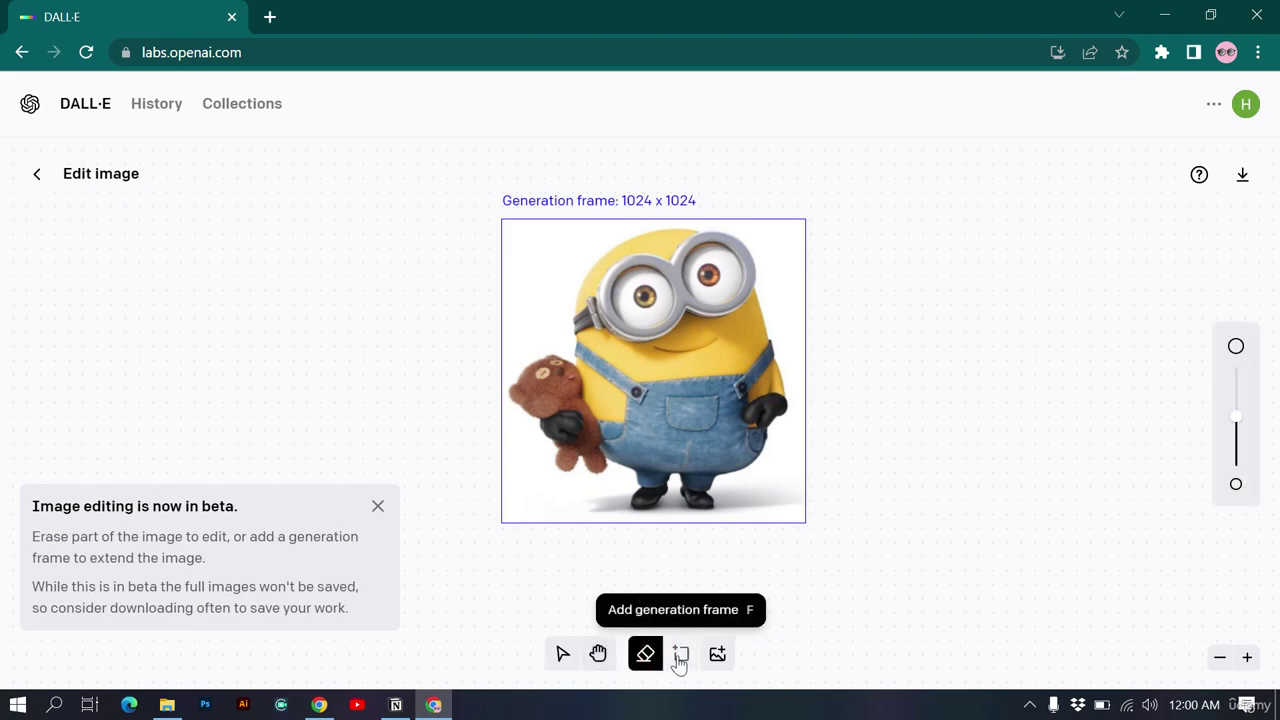
left_click(680, 658)
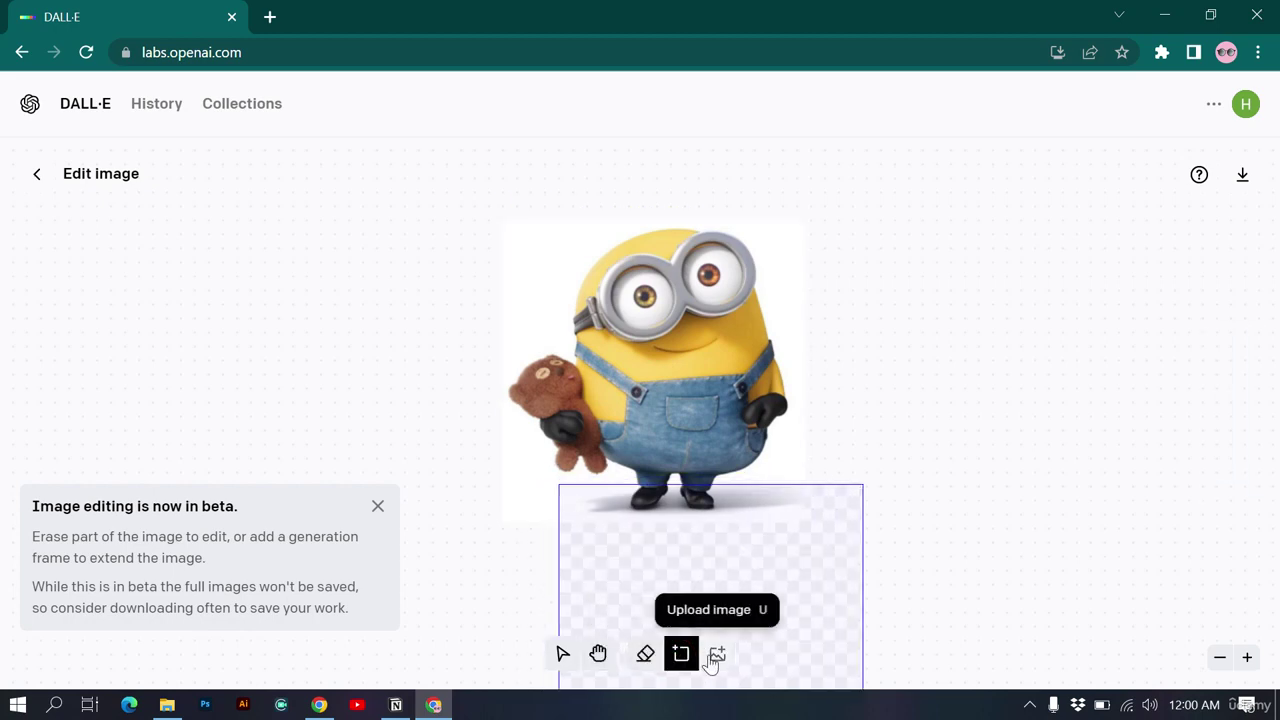
left_click(714, 658)
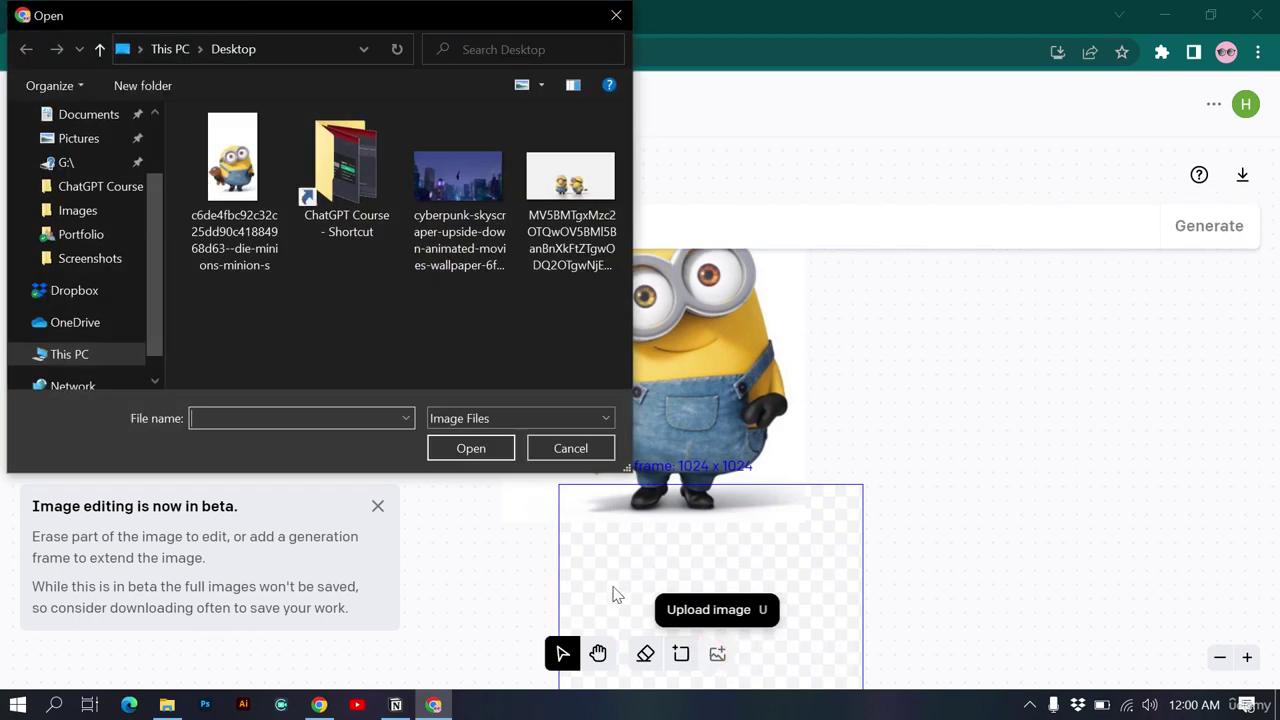
left_click(570, 450)
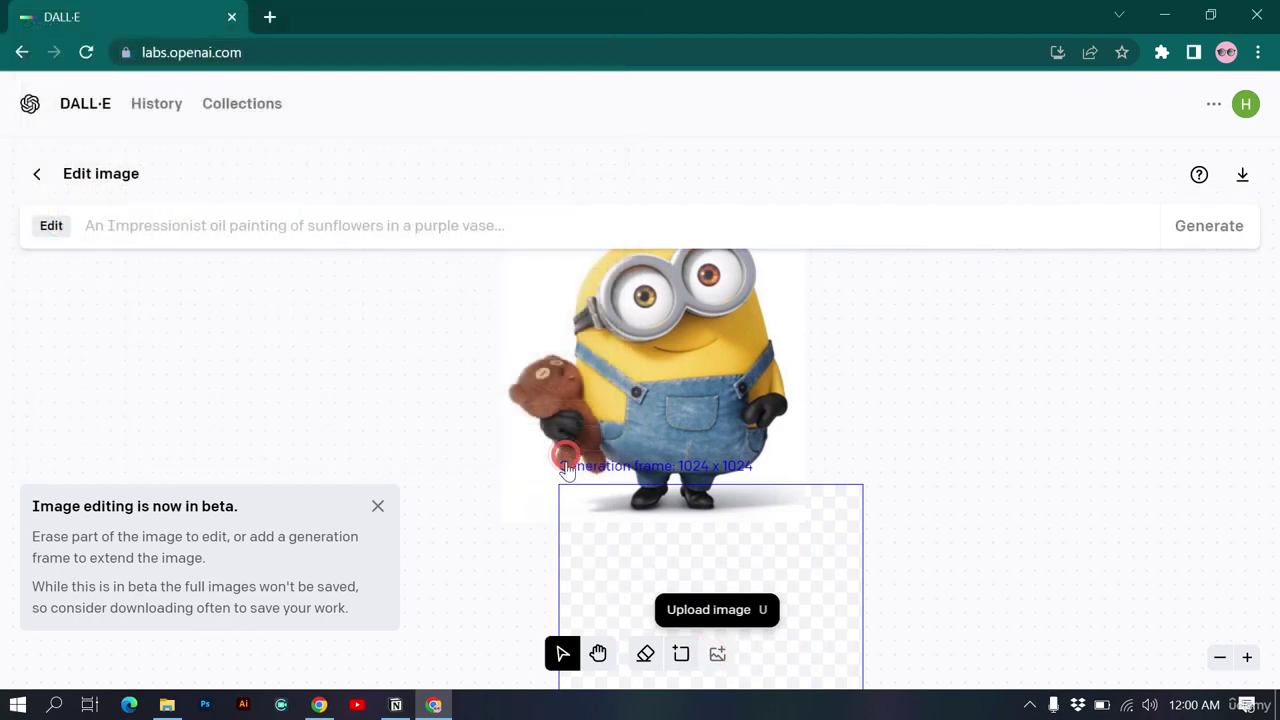
left_click(648, 654)
scroll(651, 497, "up", 5)
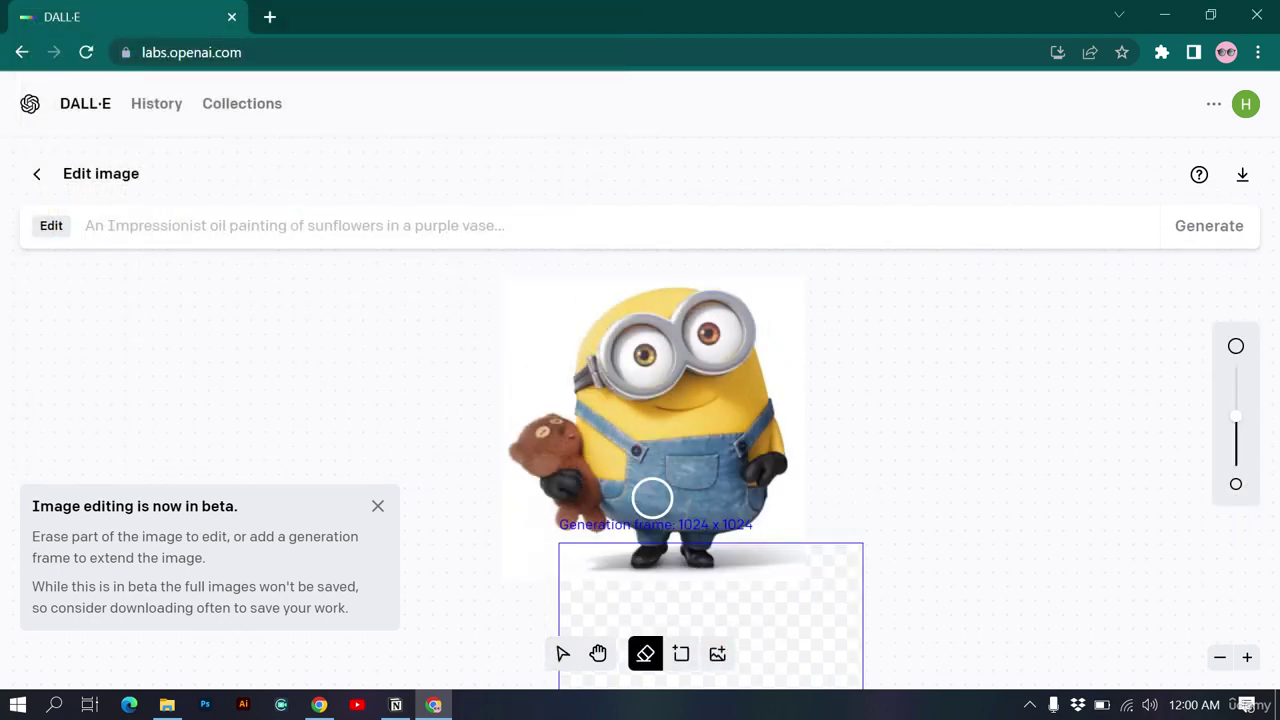
scroll(652, 497, "down", 5)
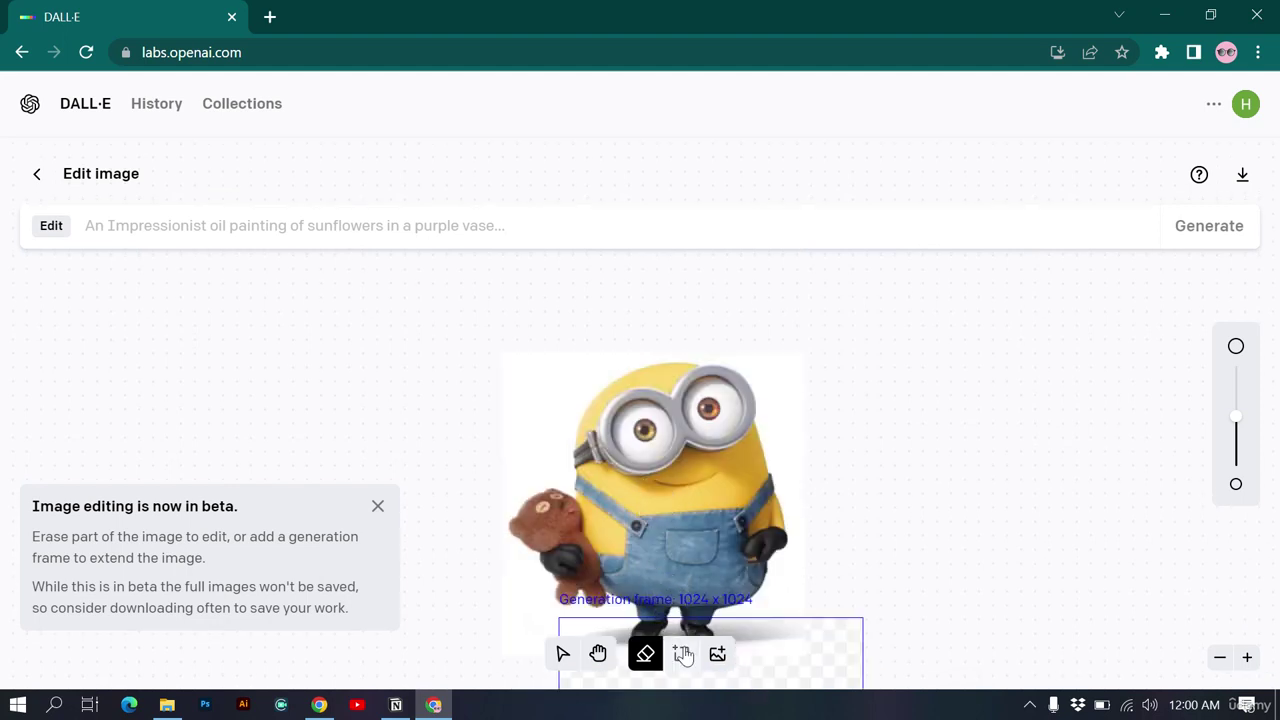
left_click(681, 653)
left_click(648, 500)
Step: Erase the teddy bear and the hand holding it from the minion image
left_click(645, 653)
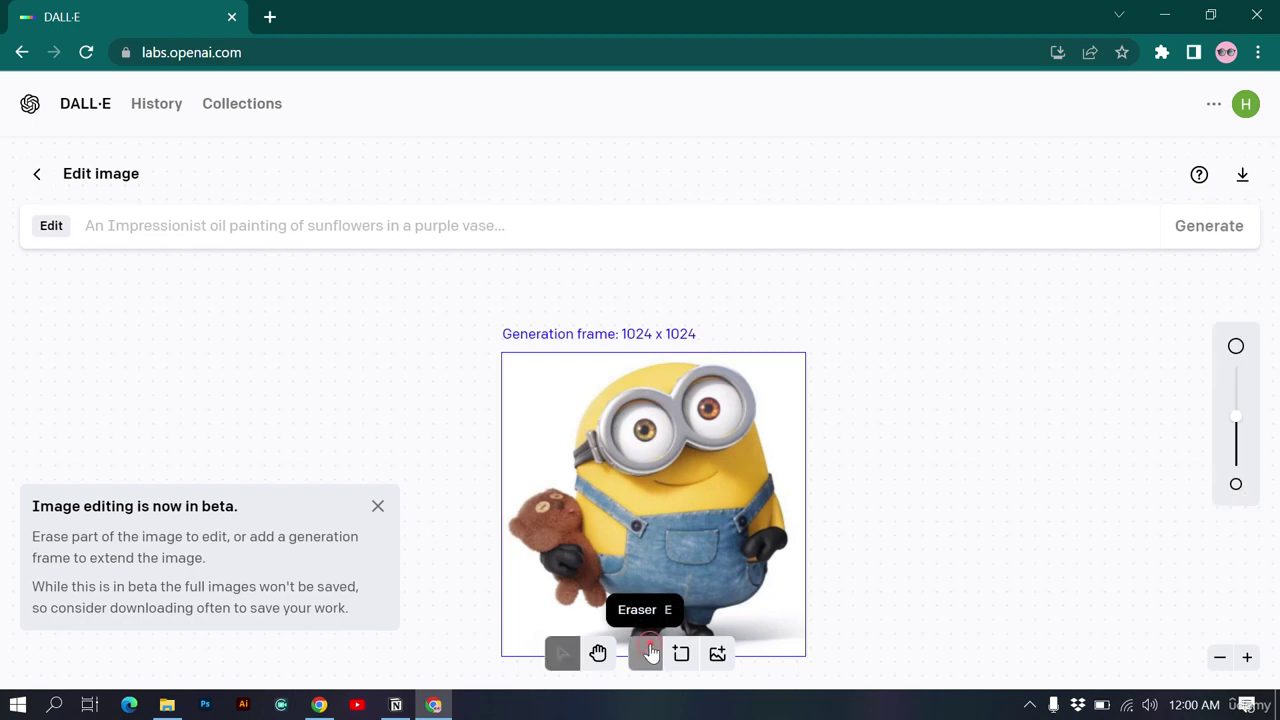
scroll(683, 493, "down", 3)
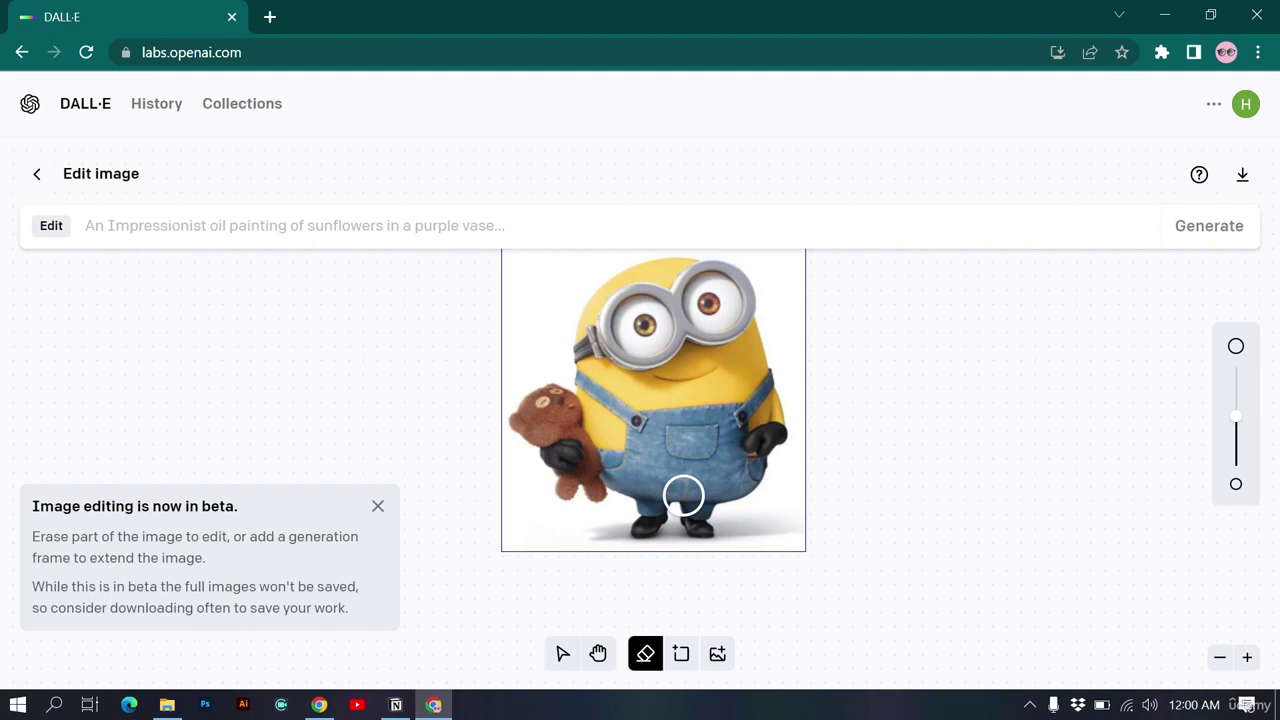
mouse_move(566, 417)
left_mouse_down()
mouse_move(534, 430)
mouse_move(528, 408)
mouse_move(552, 402)
mouse_move(585, 440)
mouse_move(592, 470)
mouse_move(572, 485)
mouse_move(584, 476)
mouse_move(591, 492)
left_mouse_up()
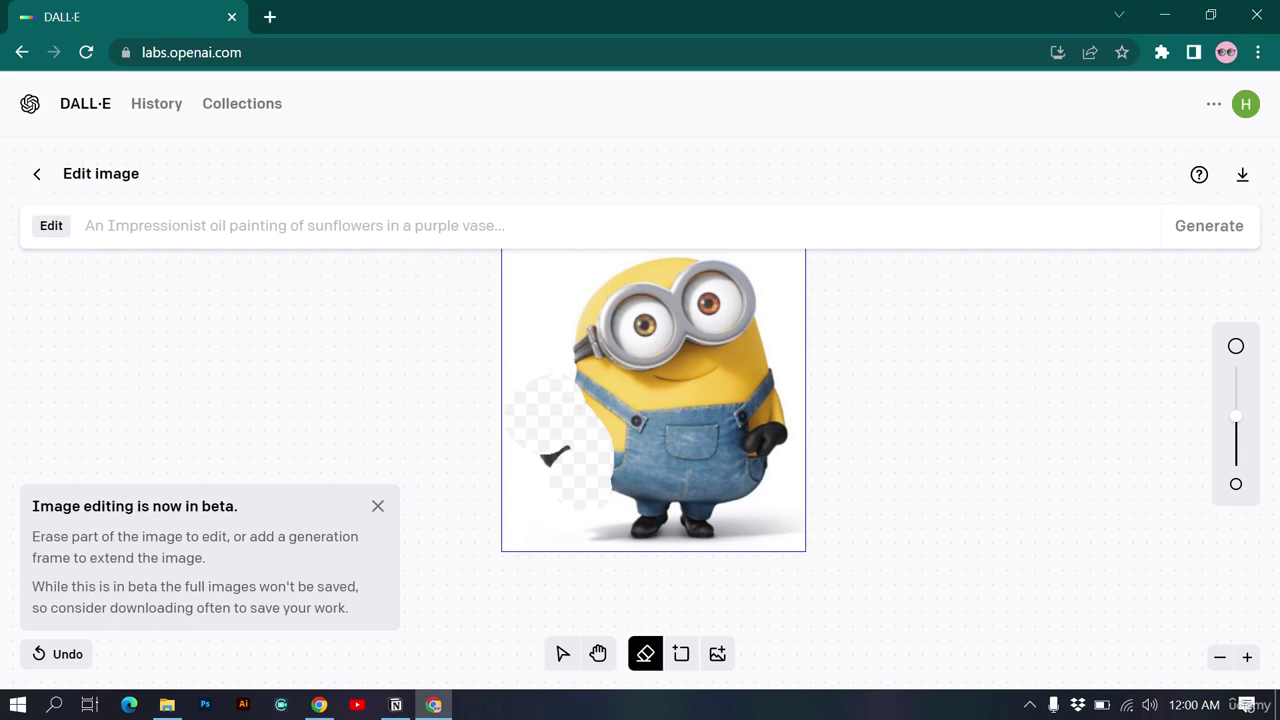
Step: Generate a fill for the erased area with the prompt "a minion carrying a teddy bear"
left_click(363, 219)
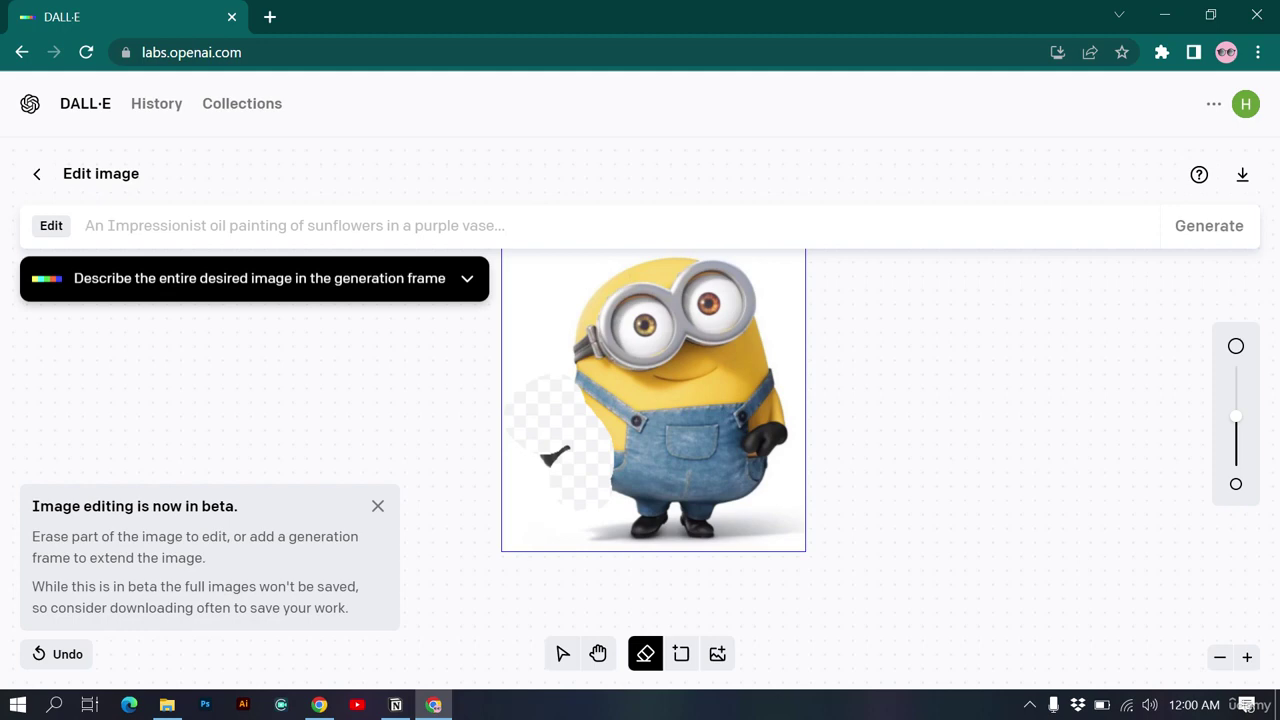
type("photo")
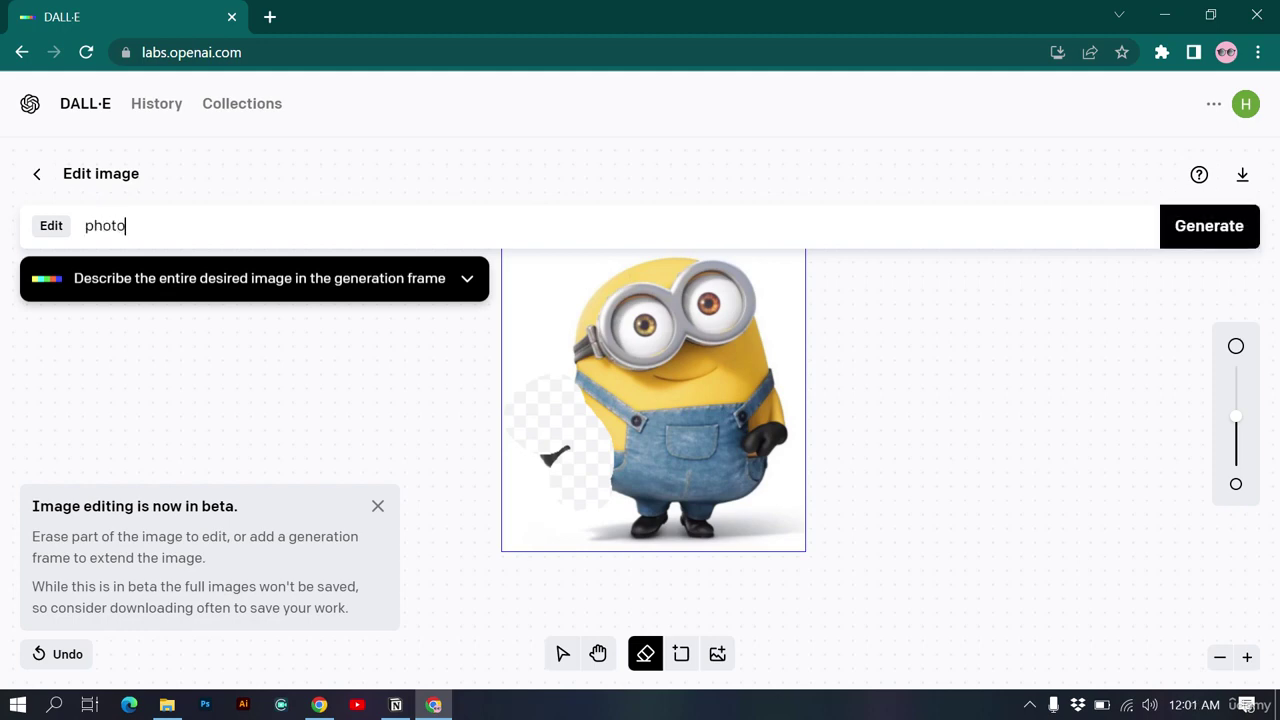
type("minion carrying ")
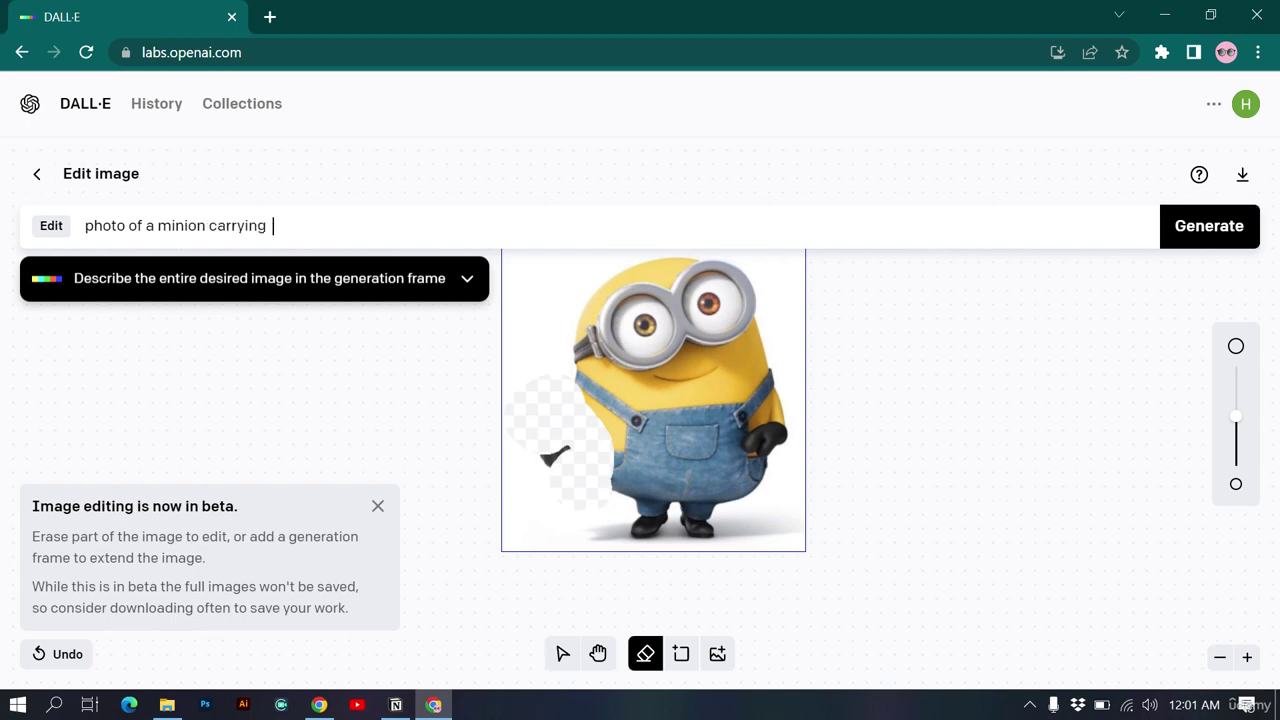
type("a teddy bear")
left_click_drag(152, 226, 43, 249)
key("BackSpace")
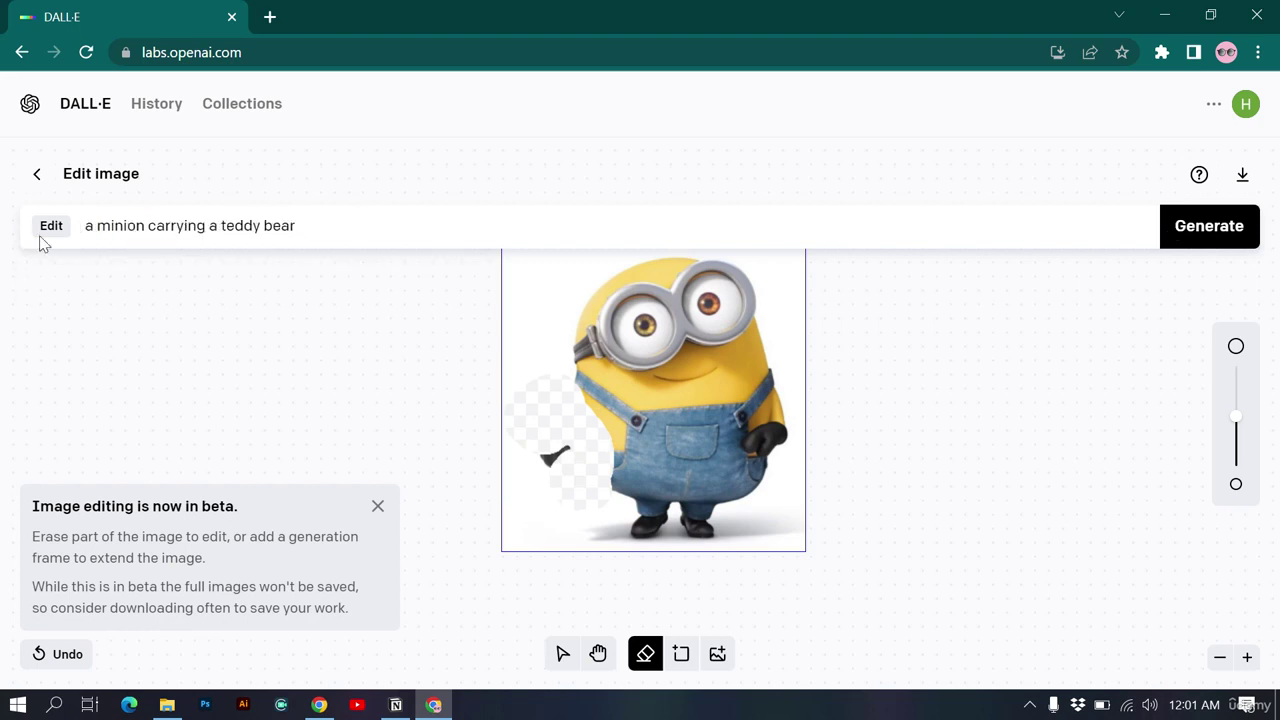
left_click(314, 226)
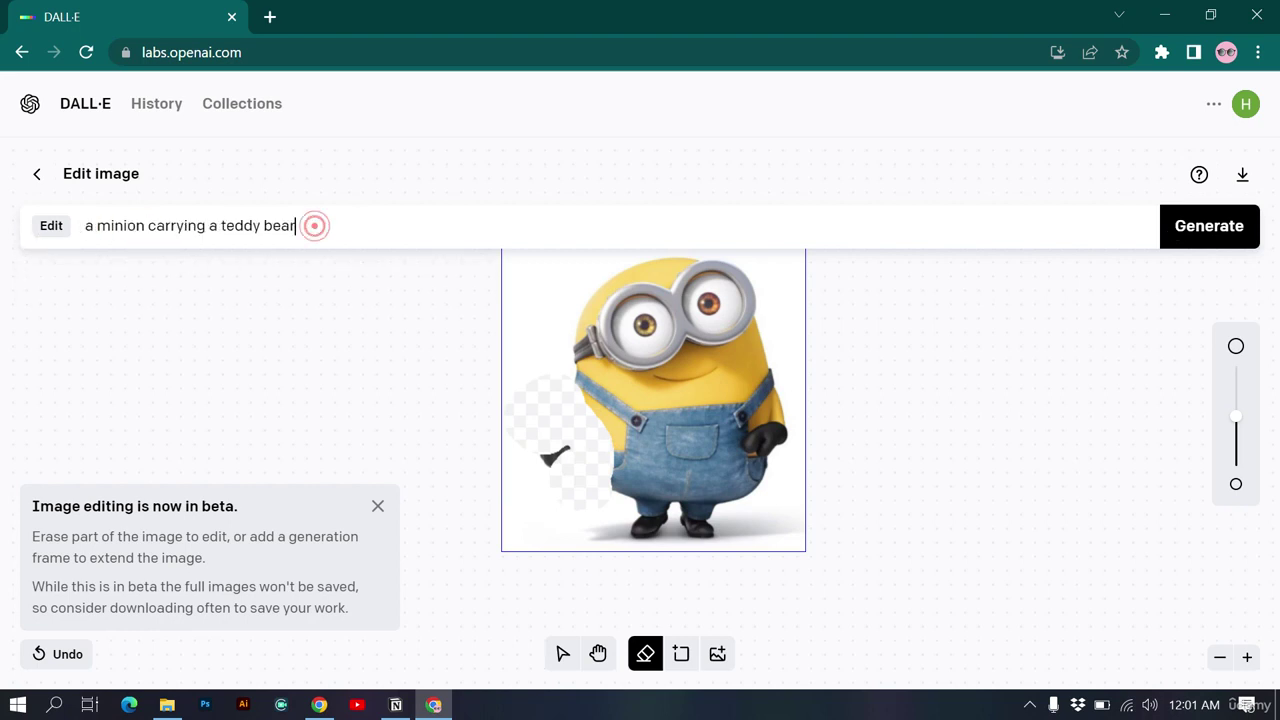
left_click(1199, 212)
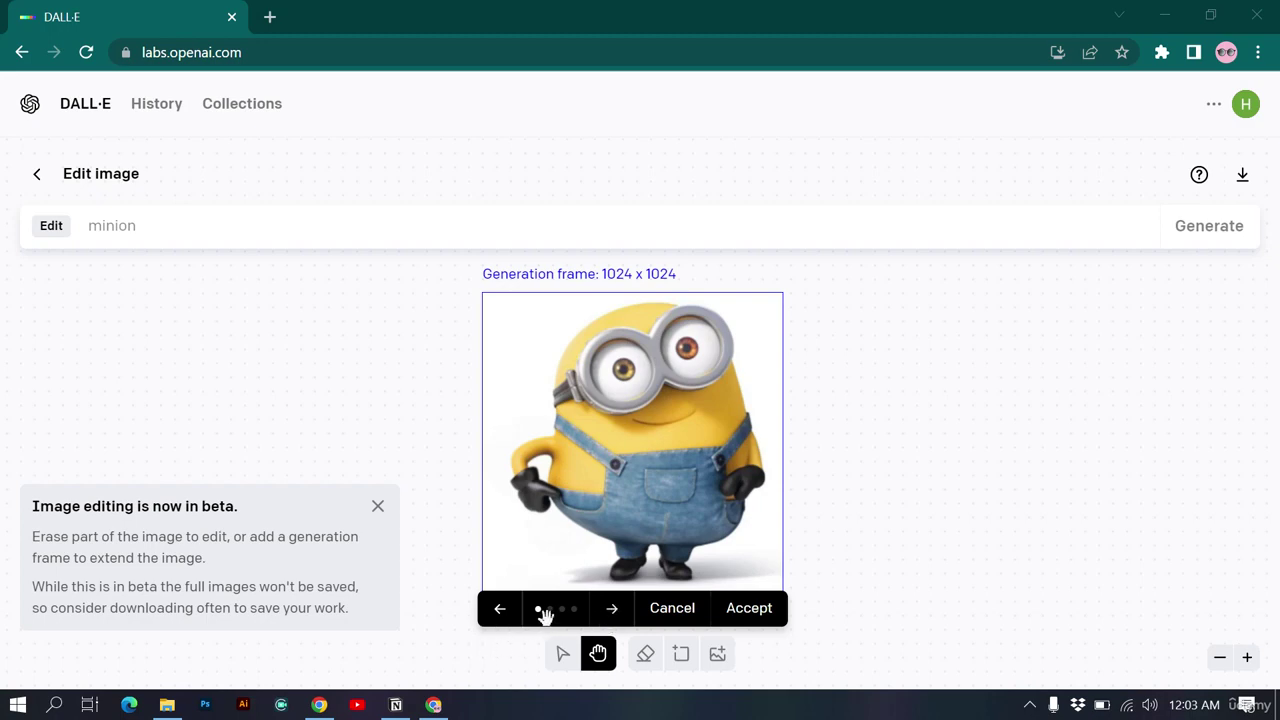
Step: Compare the four generated edits of the minion, going back and forth between them and ending on the fourth
left_click(614, 612)
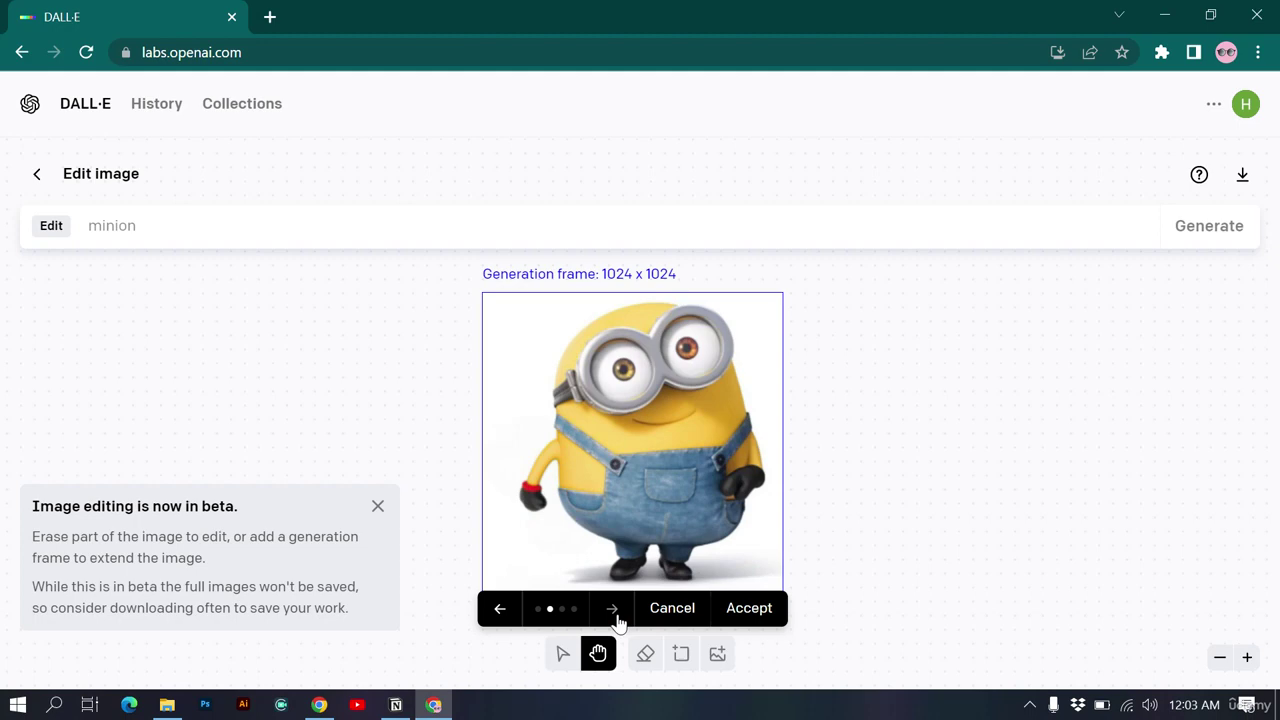
left_click(616, 614)
left_click(614, 612)
left_click(613, 612)
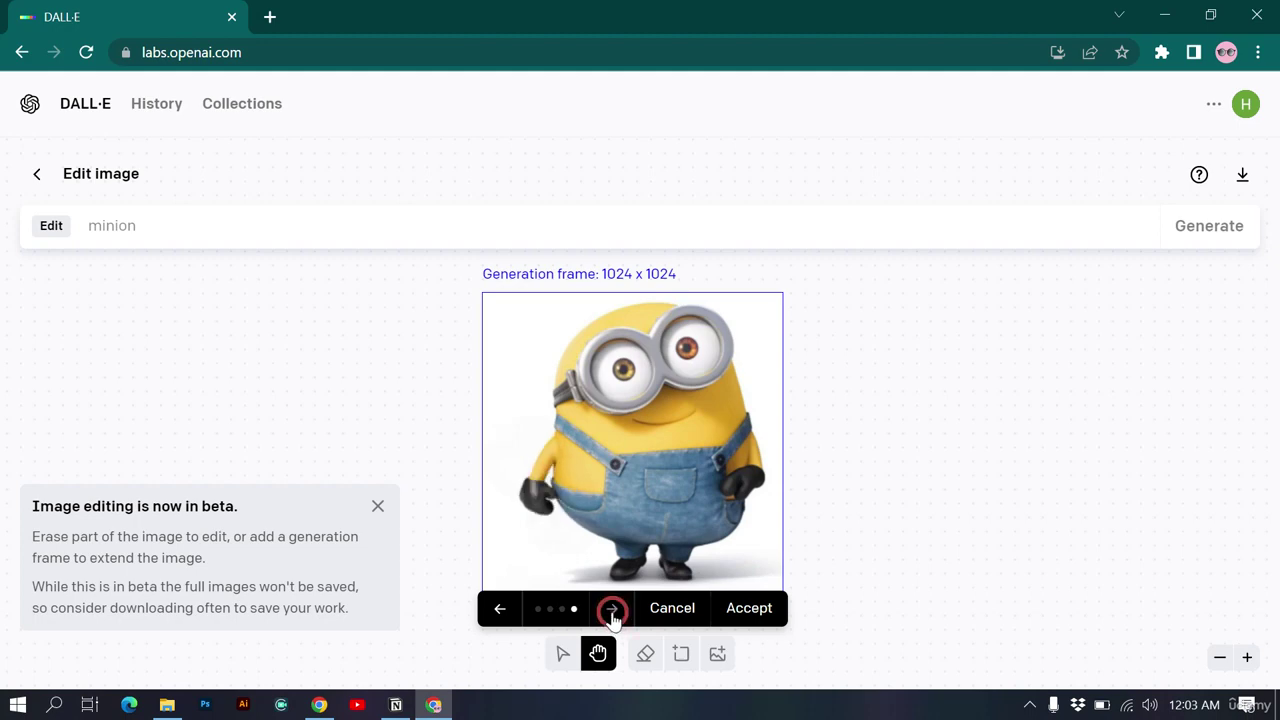
left_click(502, 610)
left_click(502, 610)
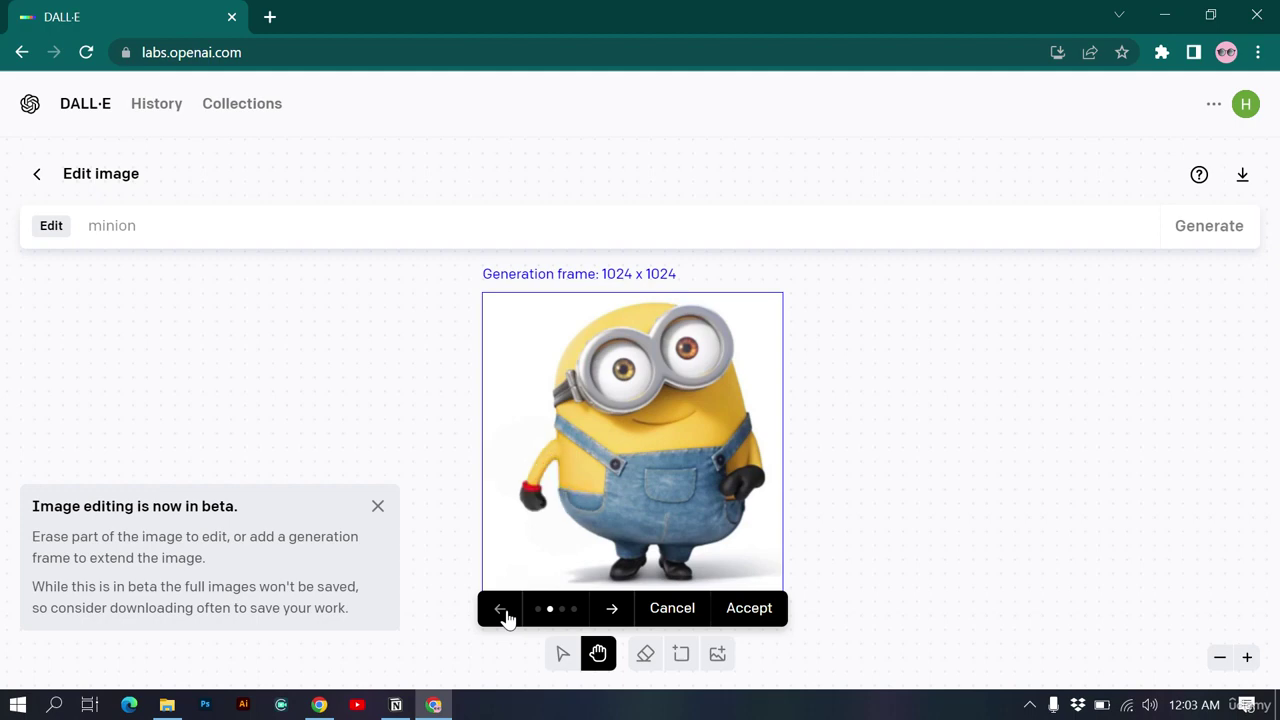
left_click(502, 610)
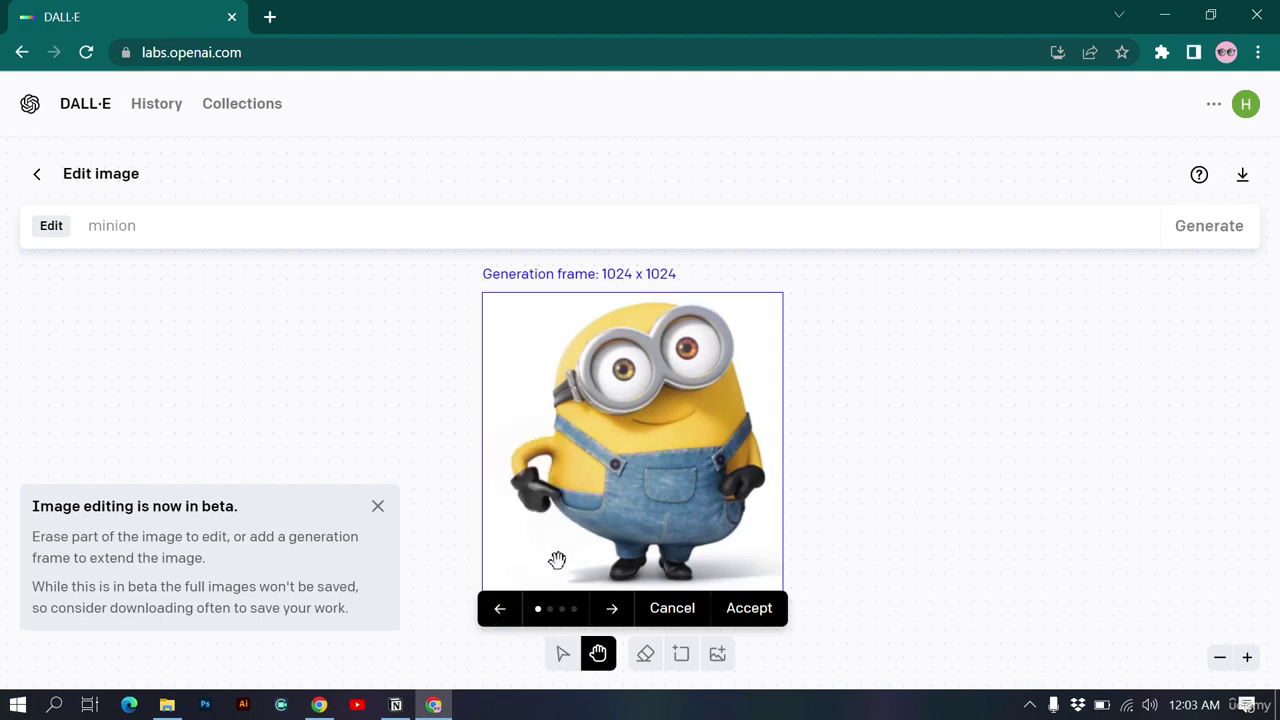
left_click(615, 618)
left_click(615, 618)
left_click(615, 618)
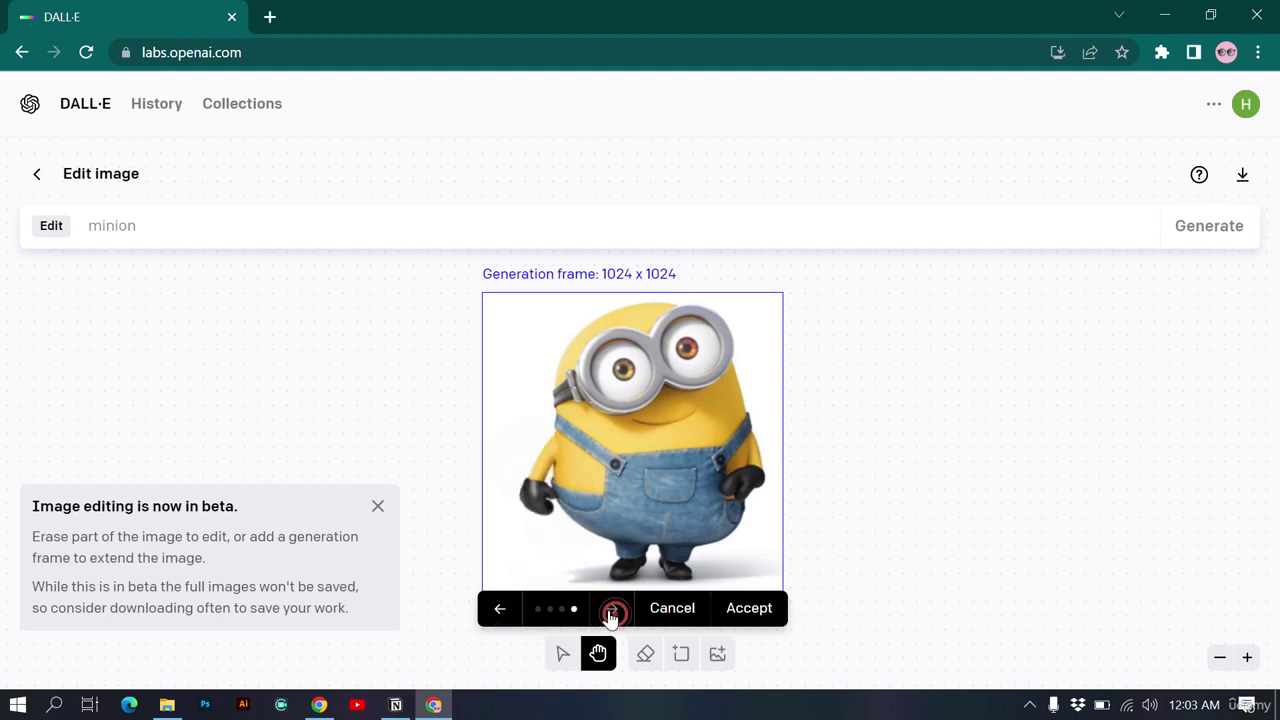
Step: Accept the fourth generated edit, the minion with both hands empty
scroll(647, 500, "down", 3)
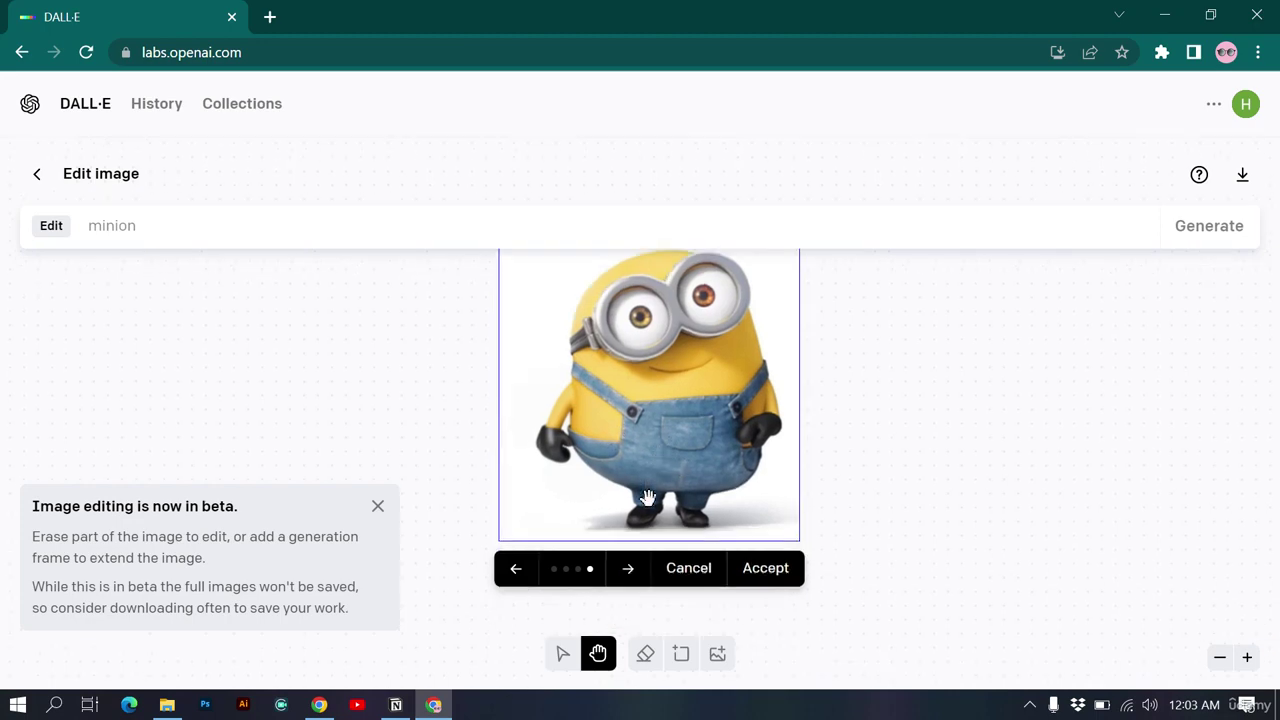
left_click(809, 471)
scroll(809, 471, "up", 5)
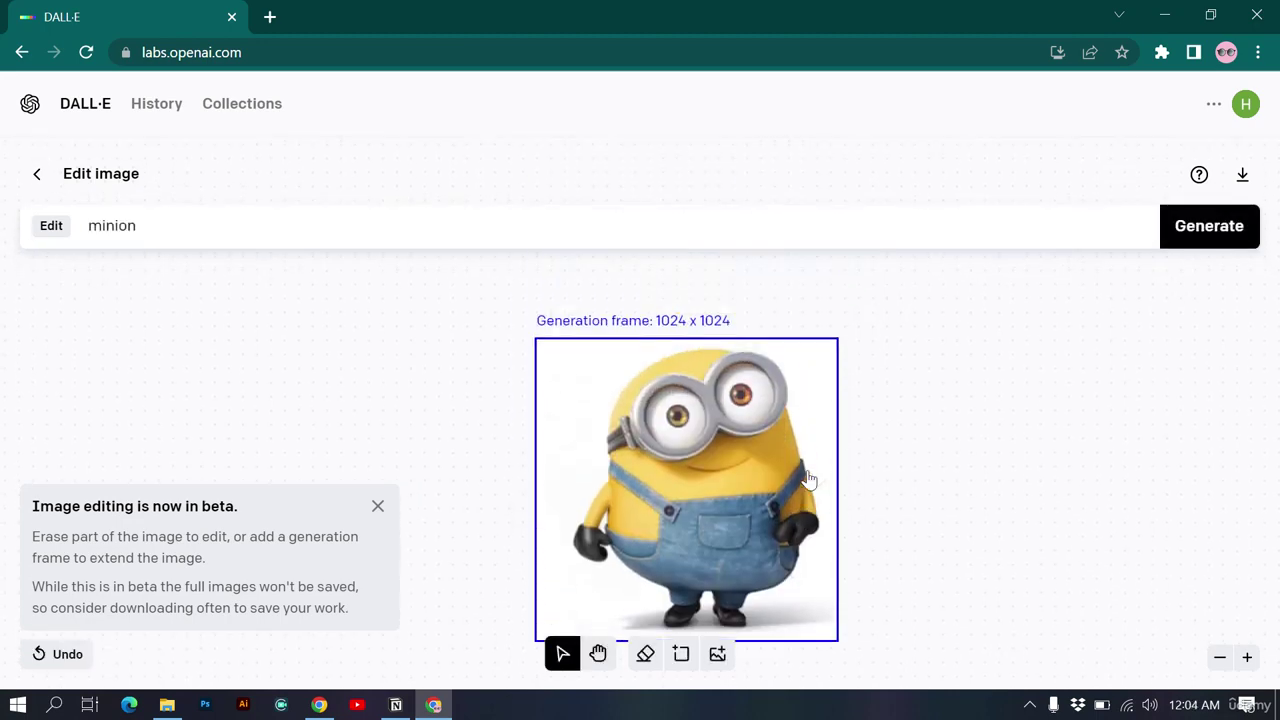
scroll(781, 440, "down", 3)
scroll(781, 440, "right", 2)
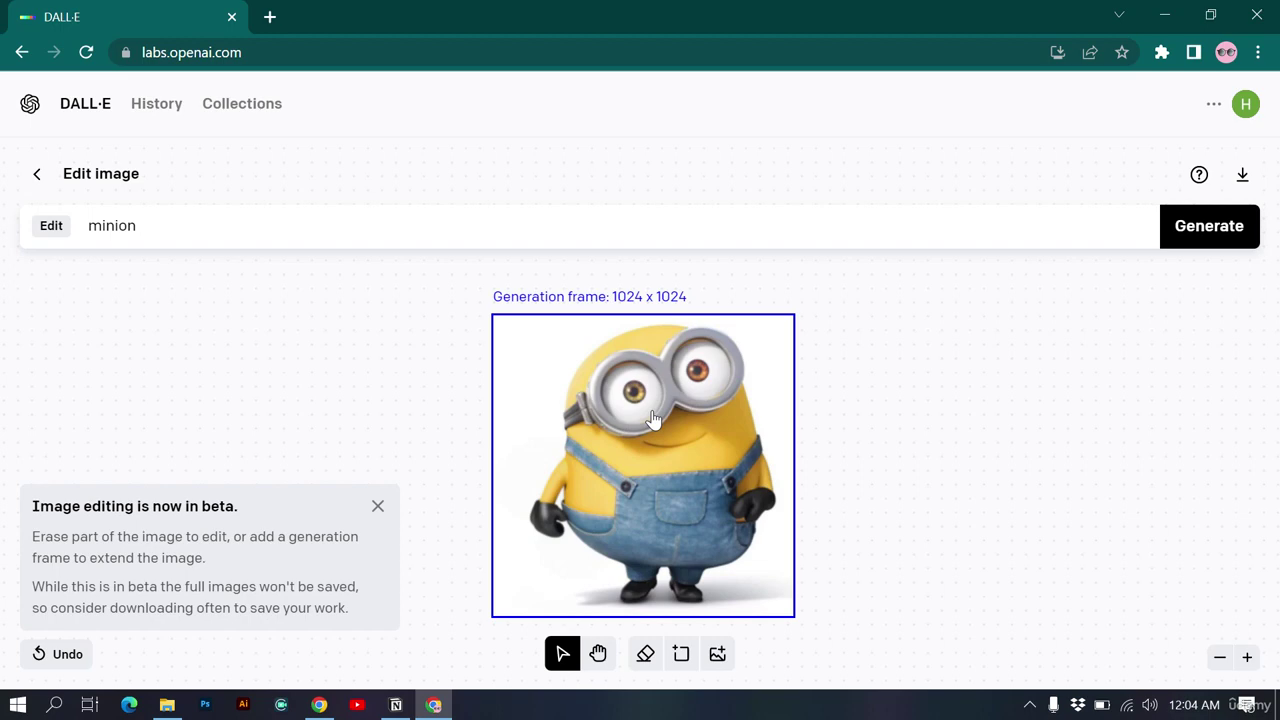
Step: Download the edited minion image and view the saved PNG, dismissing the multiple-download permission request
left_click(1242, 177)
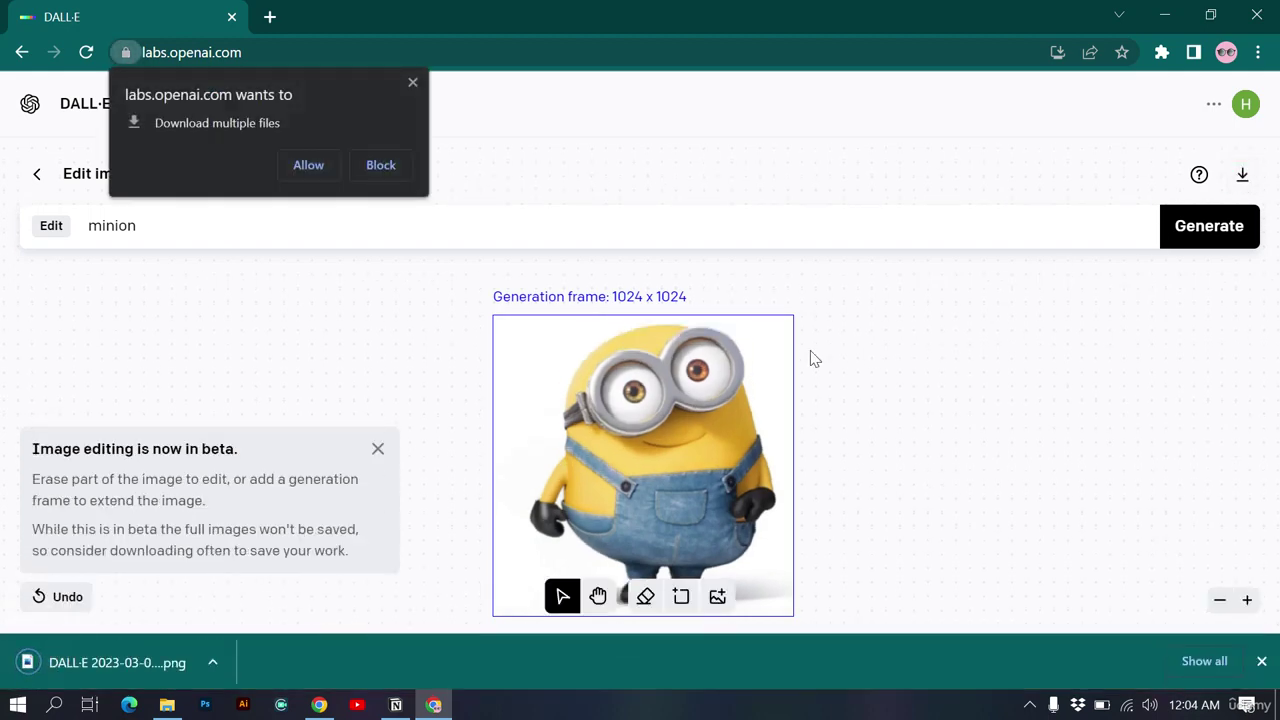
left_click(414, 80)
left_click(150, 662)
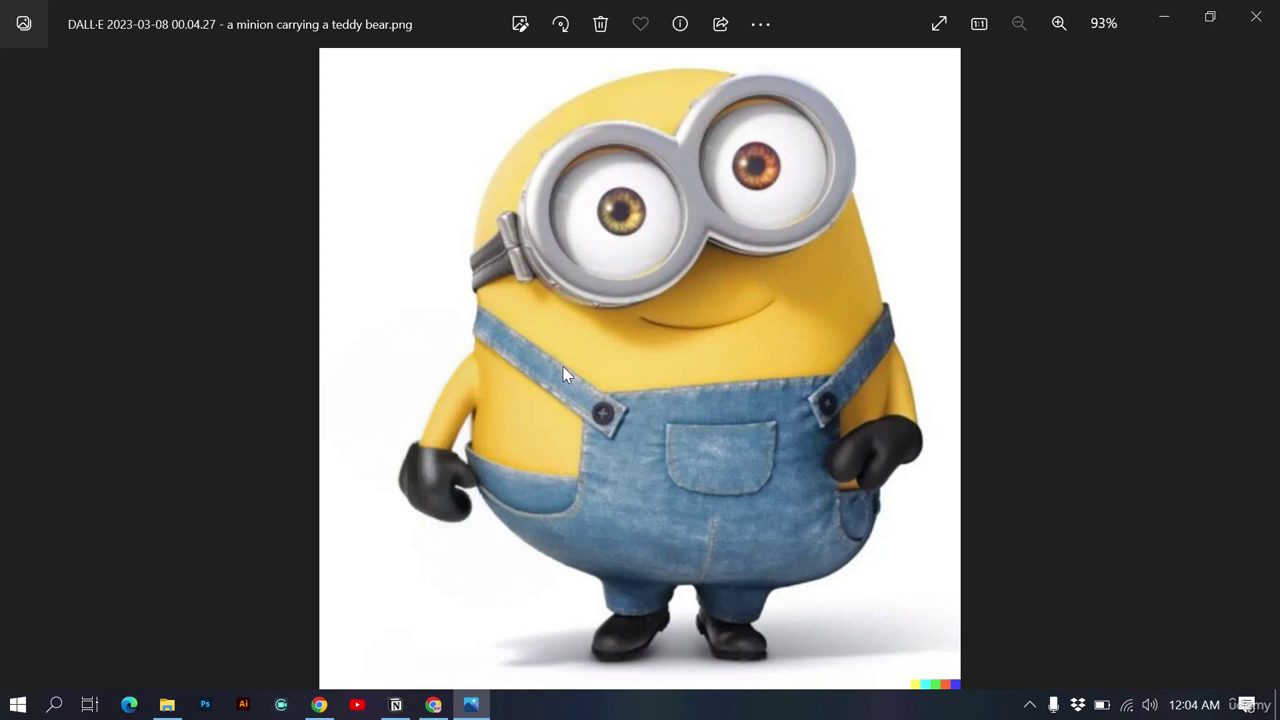
left_click(1266, 12)
Step: Go to the Desktop and open the original image of the minion with the teddy bear
left_click(1172, 12)
left_click(1162, 12)
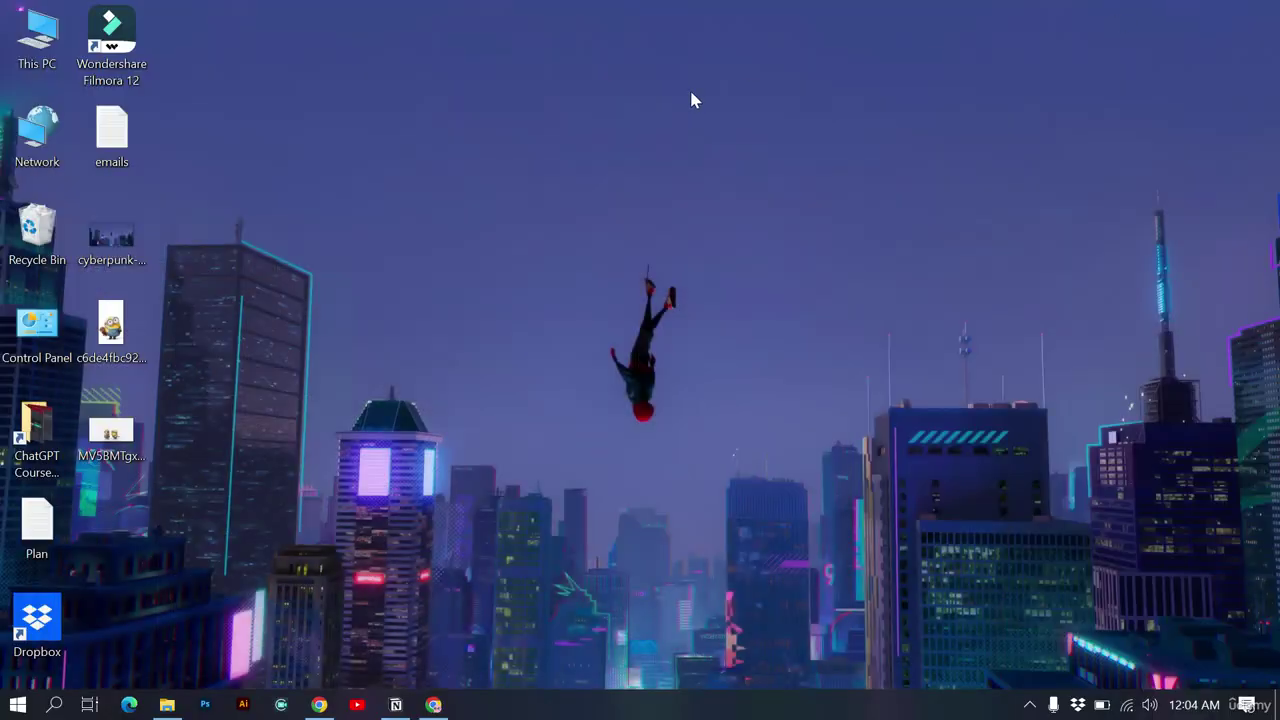
double_click(122, 343)
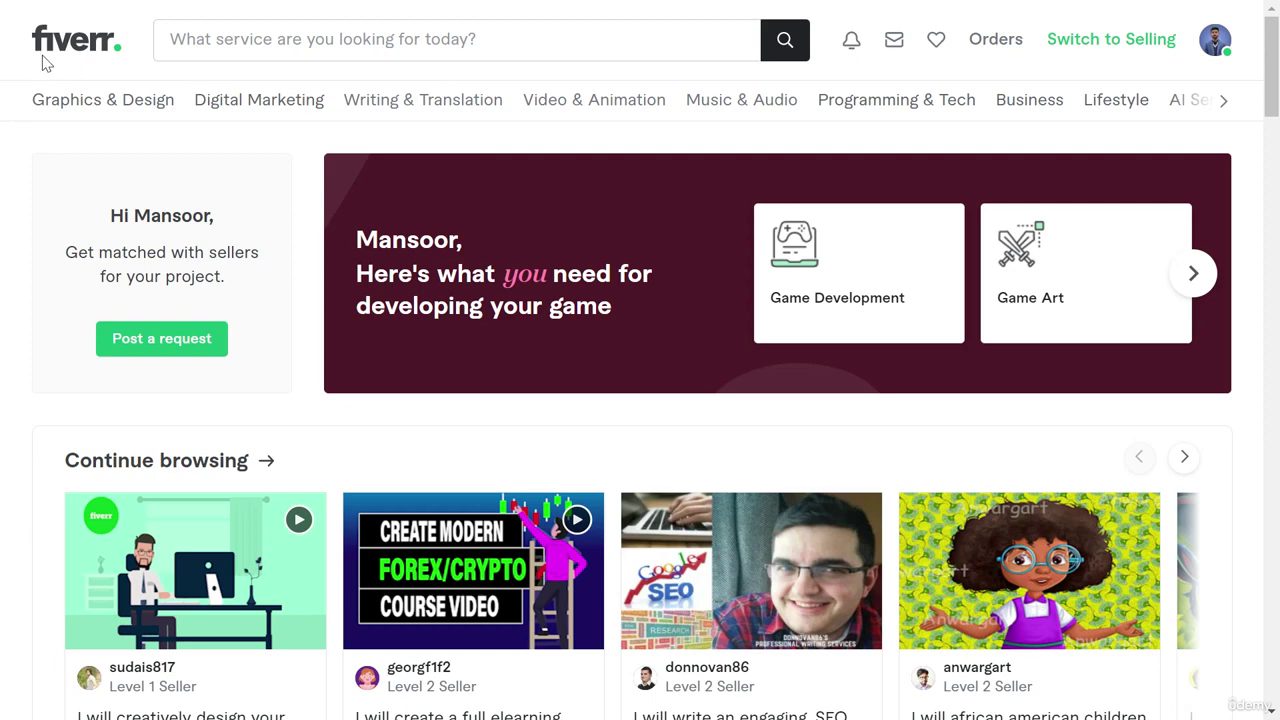
Step: Open Fiverr's AI Services category and examine its service types, expert categories and sample artworks
left_click(1176, 100)
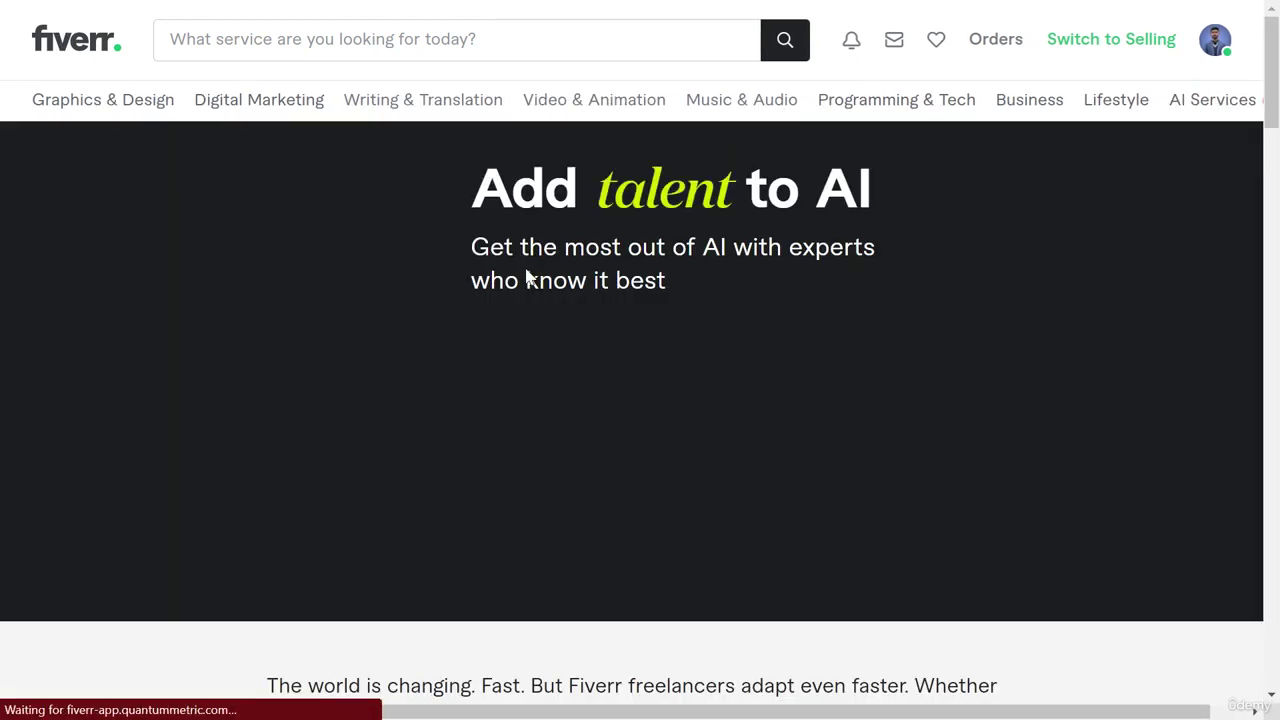
scroll(526, 276, "down", 5)
scroll(526, 276, "down", 5)
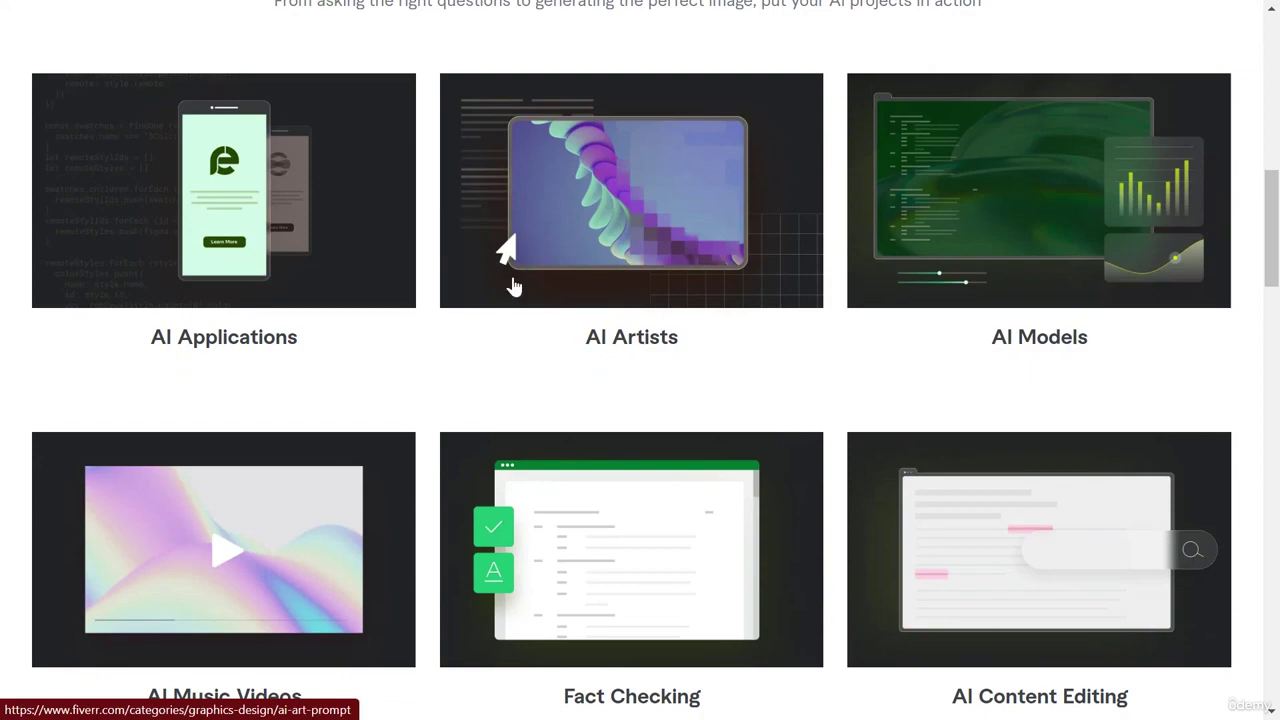
scroll(308, 397, "down", 2)
scroll(308, 397, "down", 10)
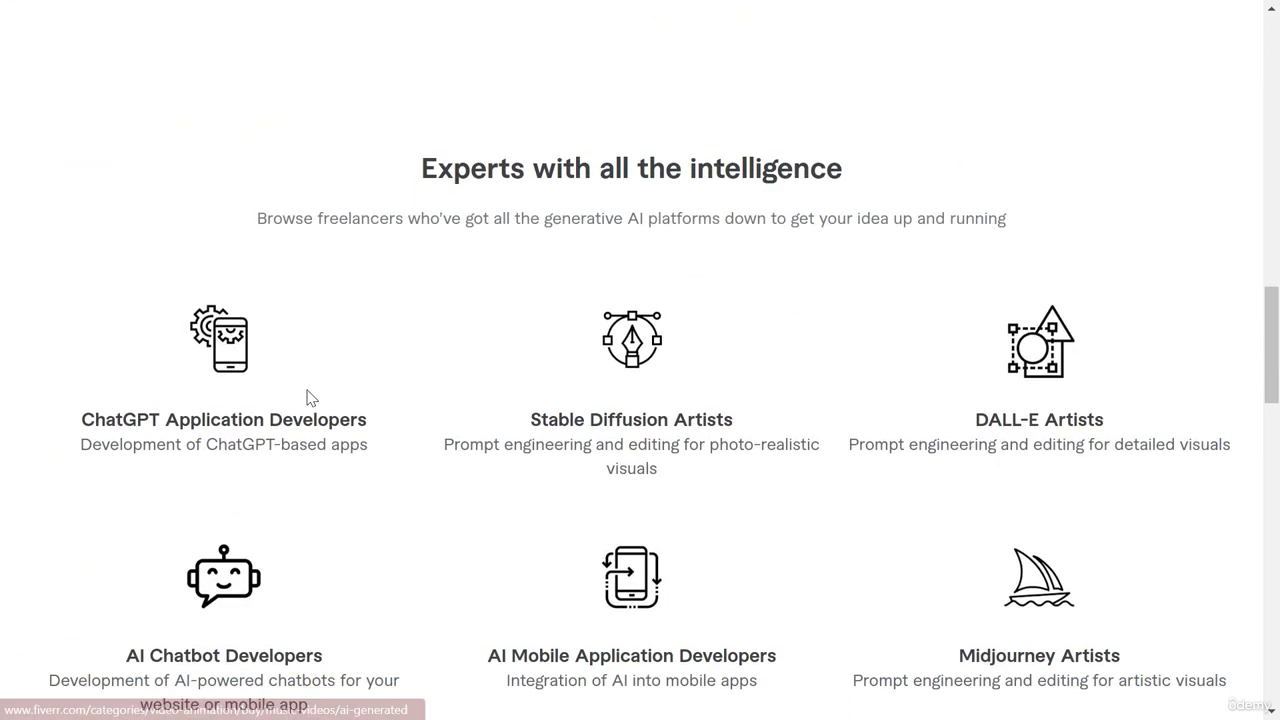
scroll(308, 397, "down", 2)
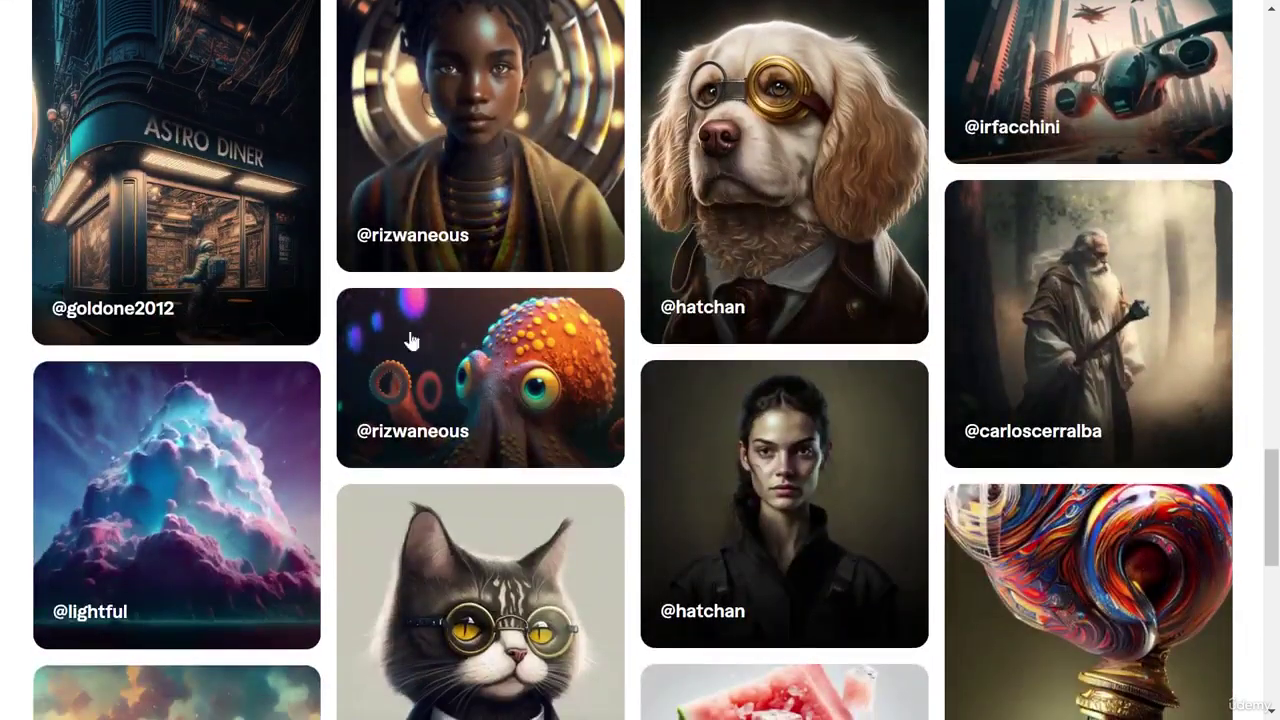
scroll(565, 405, "down", 1)
scroll(565, 405, "down", 4)
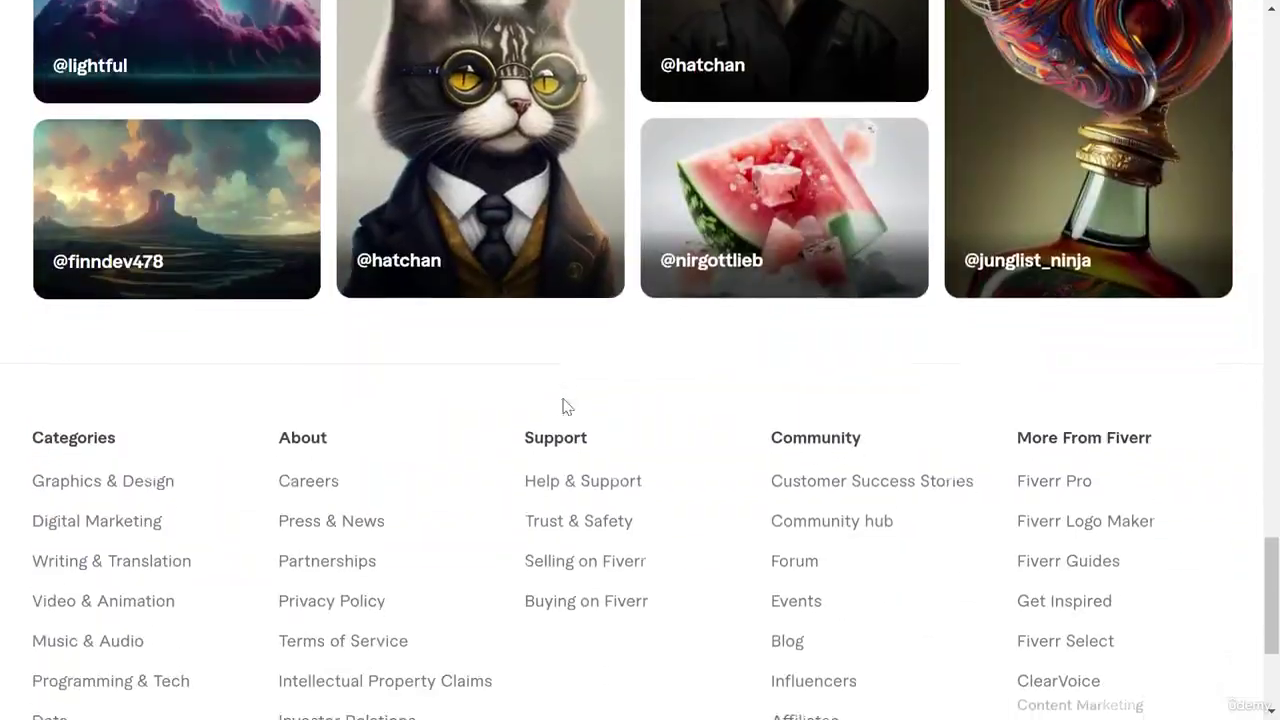
scroll(565, 405, "up", 8)
scroll(565, 405, "up", 15)
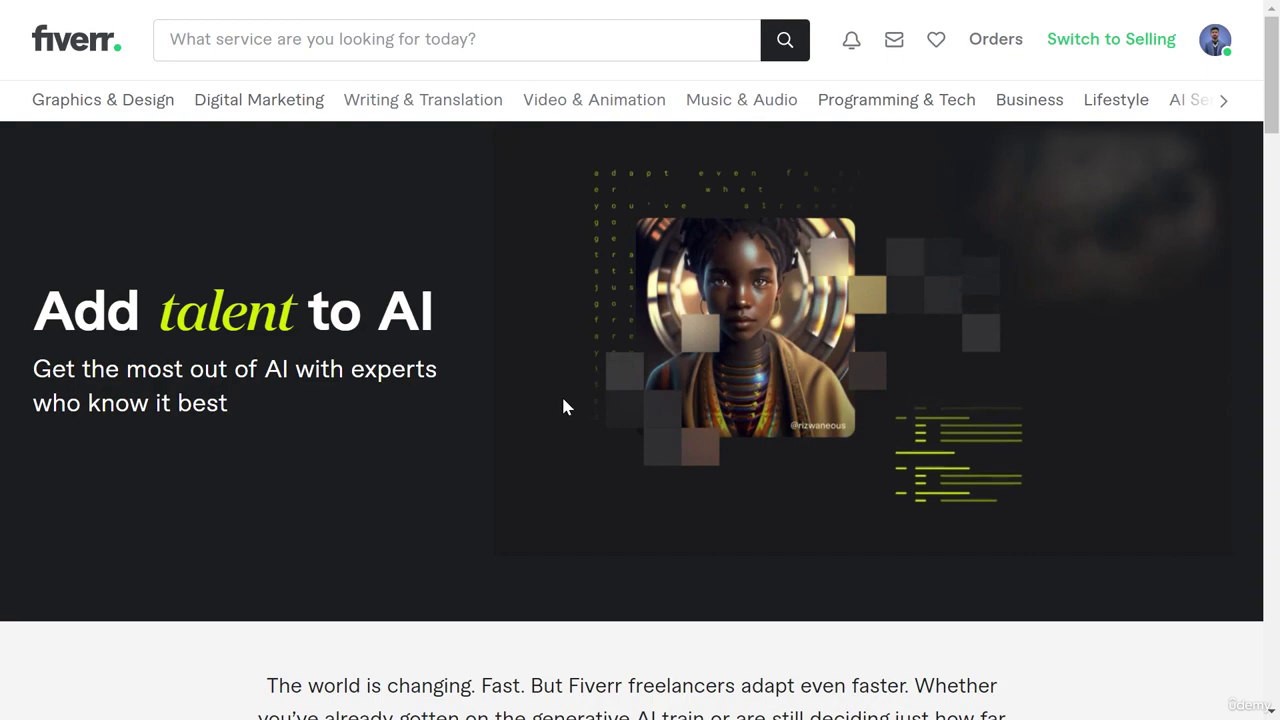
Step: Switch to the Upwork site, dismiss the Google sign-in prompt and look over its home page
key("ctrl+Tab")
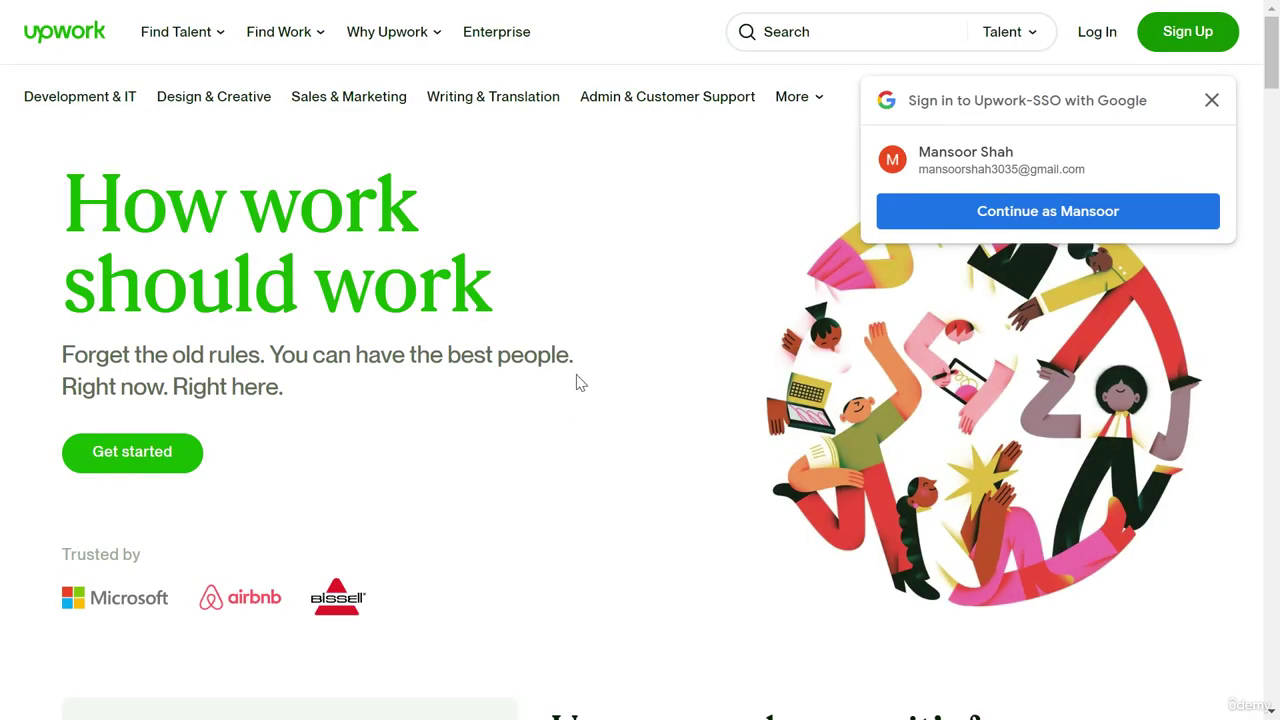
left_click(1208, 104)
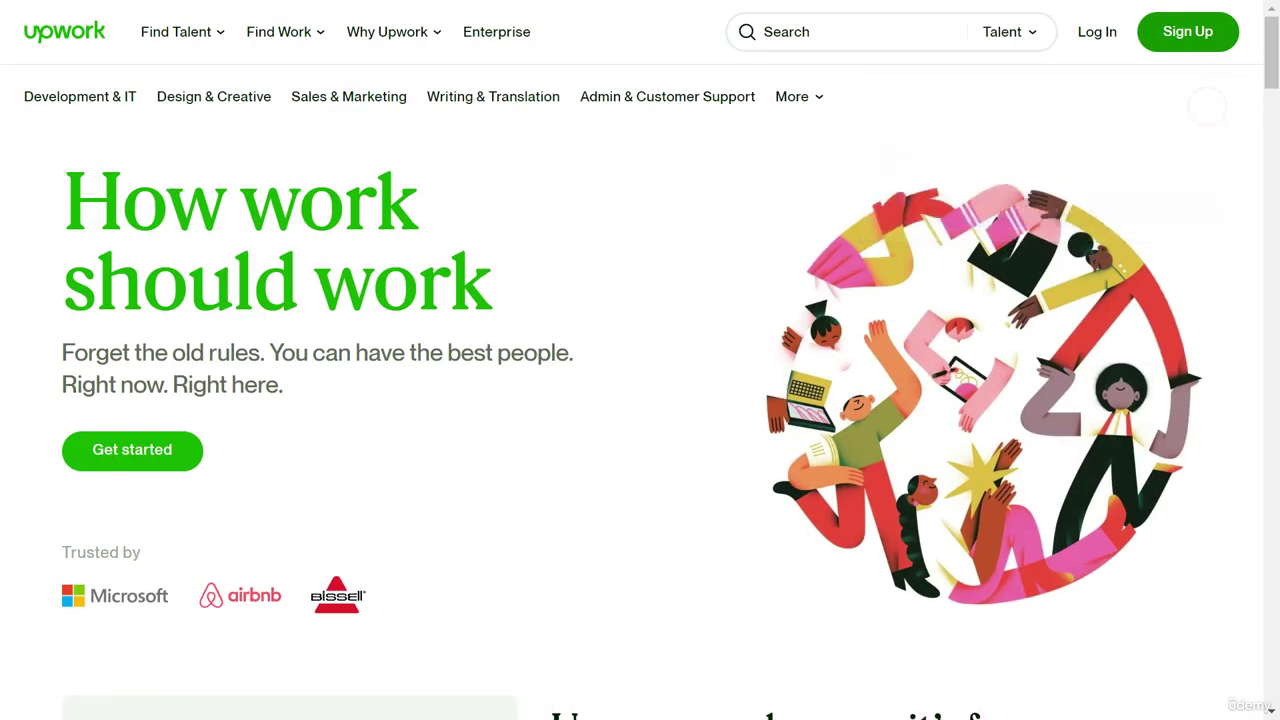
scroll(494, 352, "down", 10)
scroll(494, 352, "up", 3)
scroll(494, 357, "down", 10)
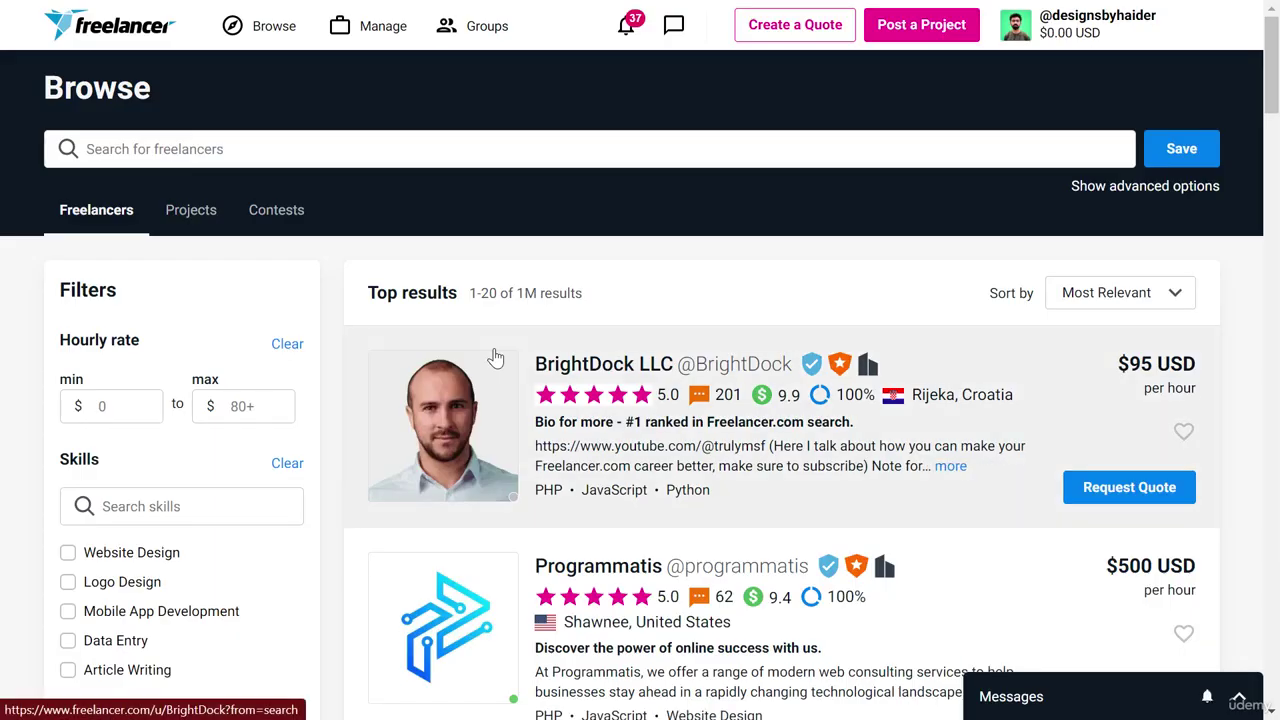
Step: Look through the top freelancer listings on Freelancer's Browse page, including their ratings, skills and hourly rates
scroll(494, 357, "down", 5)
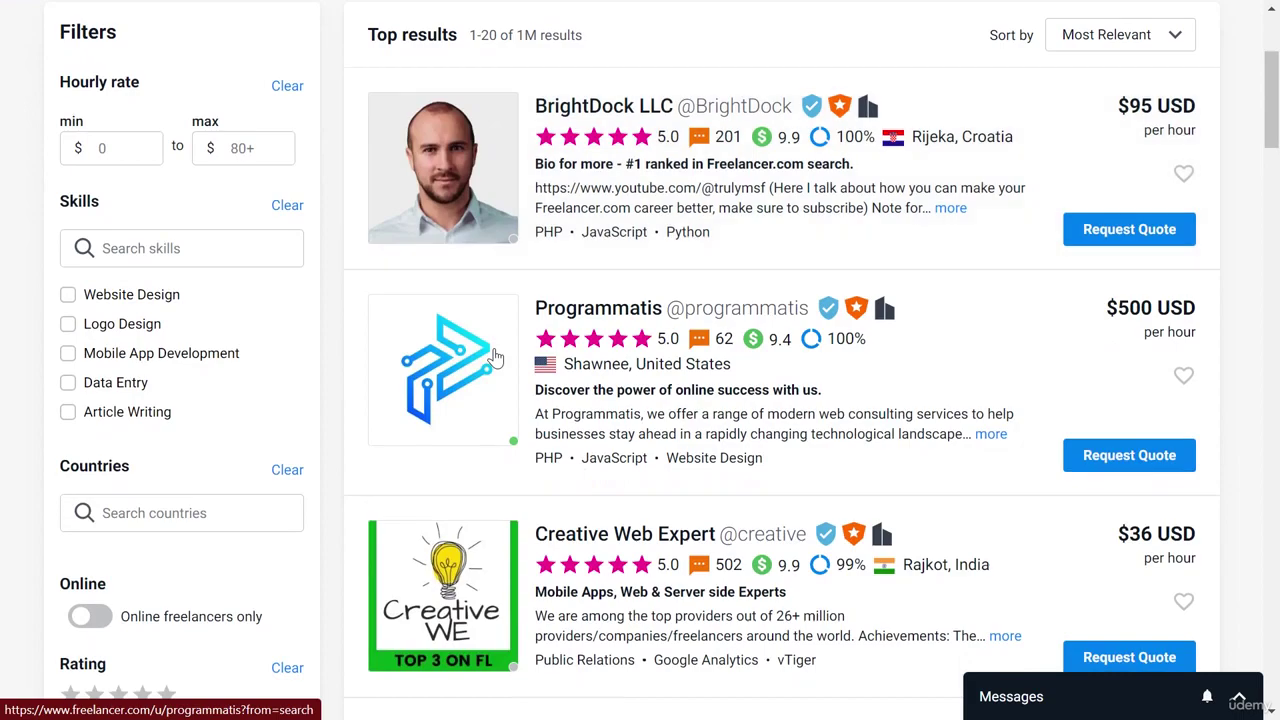
scroll(494, 357, "down", 7)
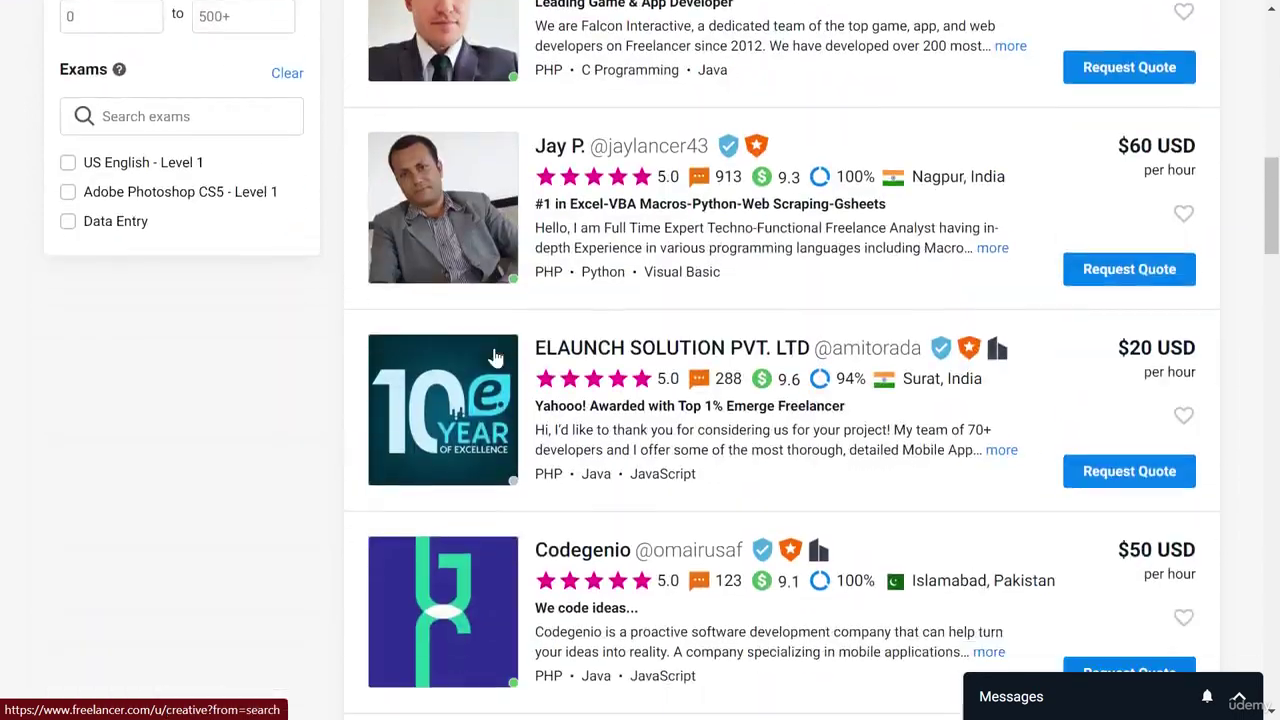
scroll(494, 357, "down", 2)
scroll(494, 357, "up", 14)
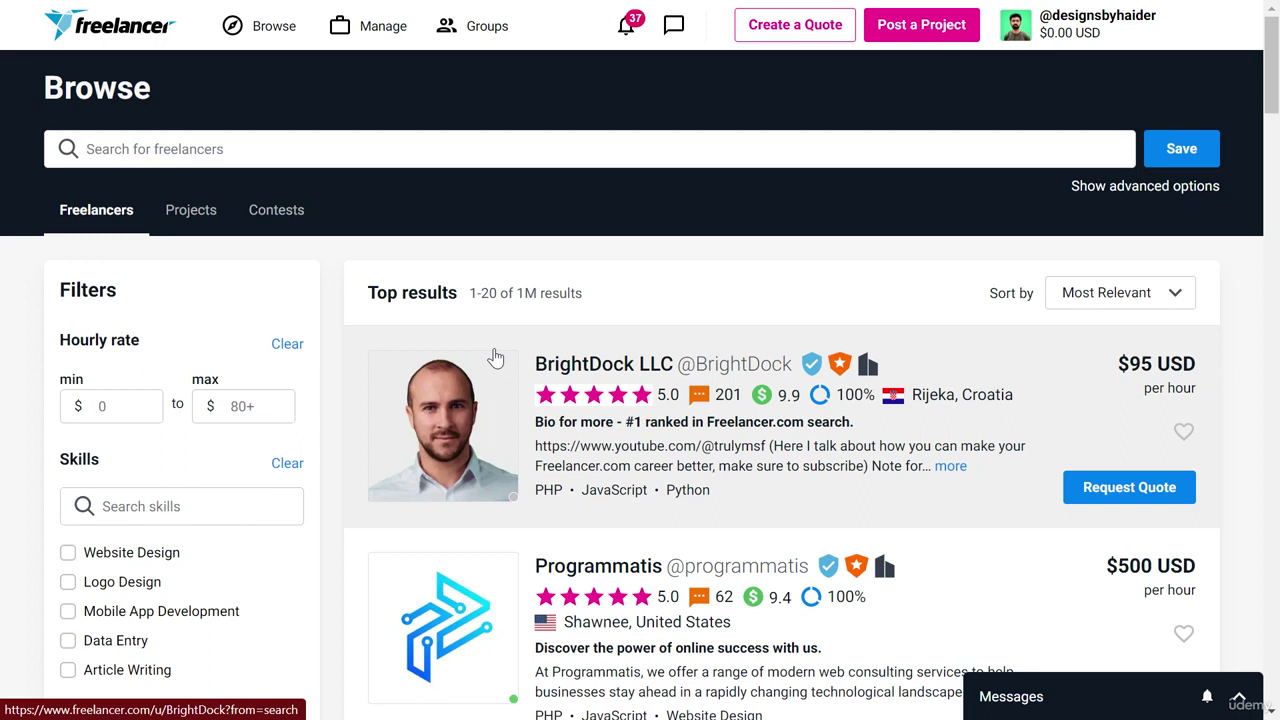
Step: Switch to the Shutterstock site and examine its home page, including the curated stock assets, free trial terms and AI generator offer
key("ctrl+Tab")
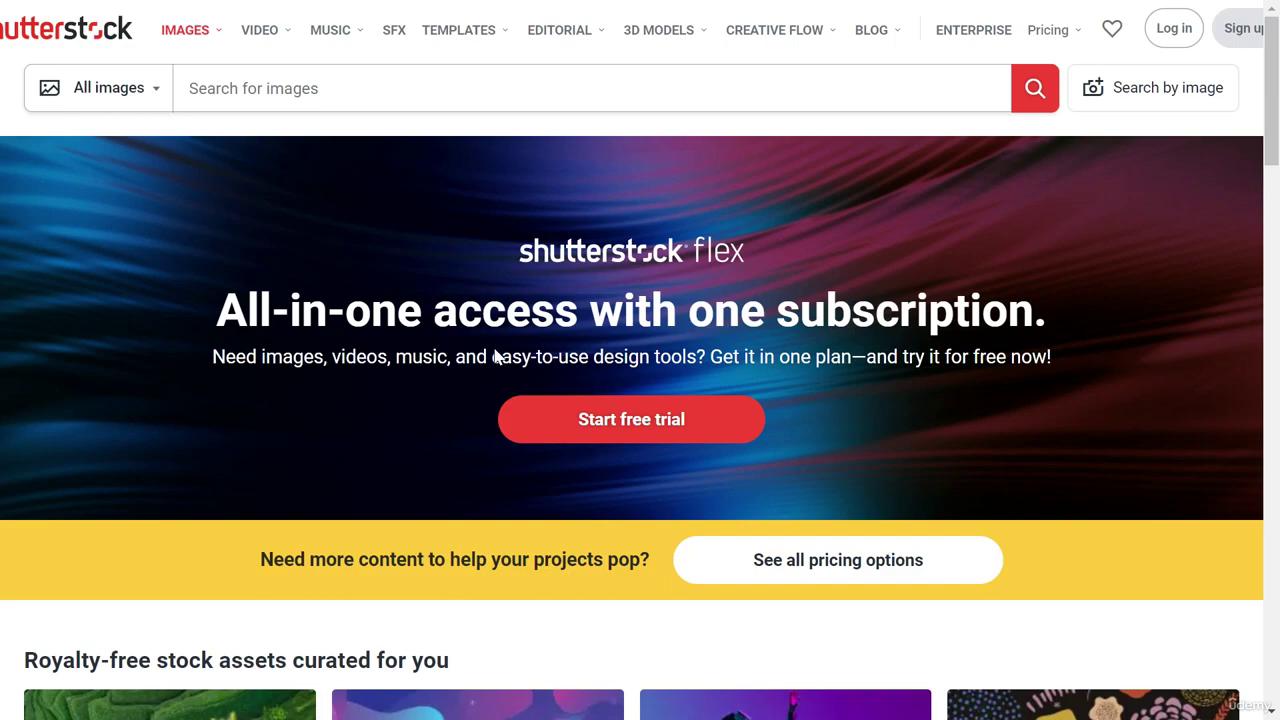
scroll(495, 357, "down", 3)
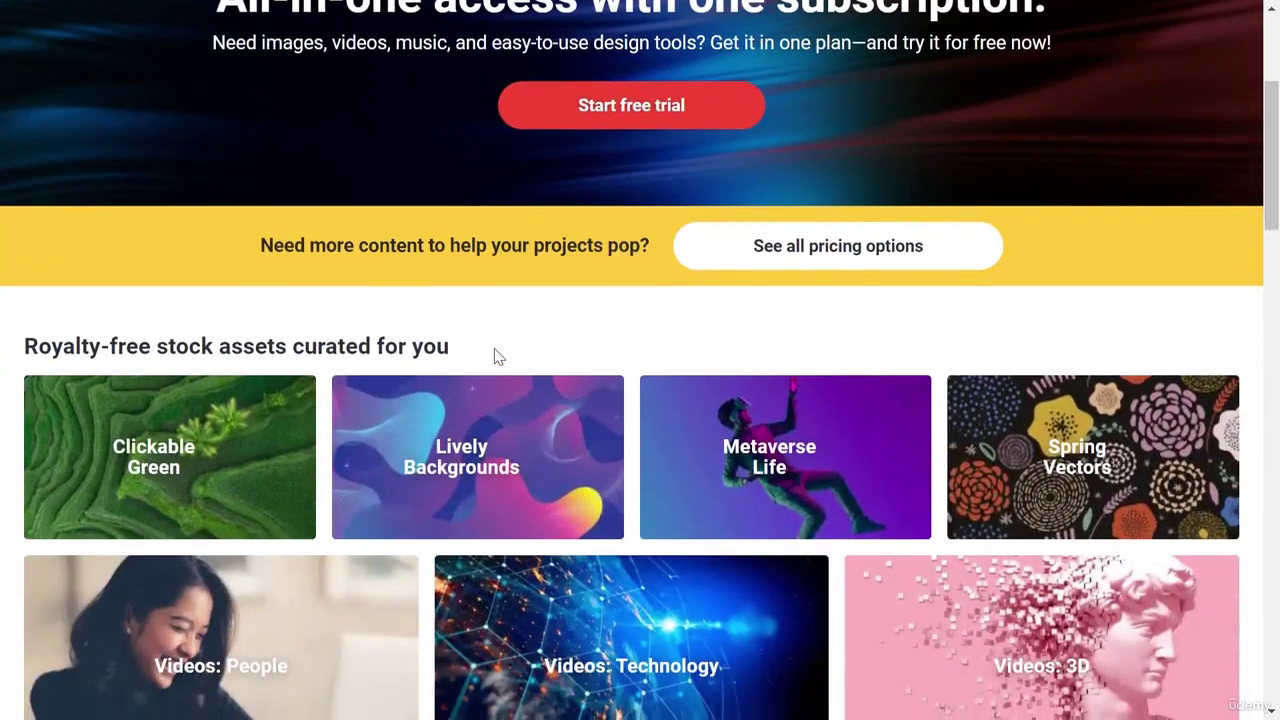
scroll(495, 357, "down", 10)
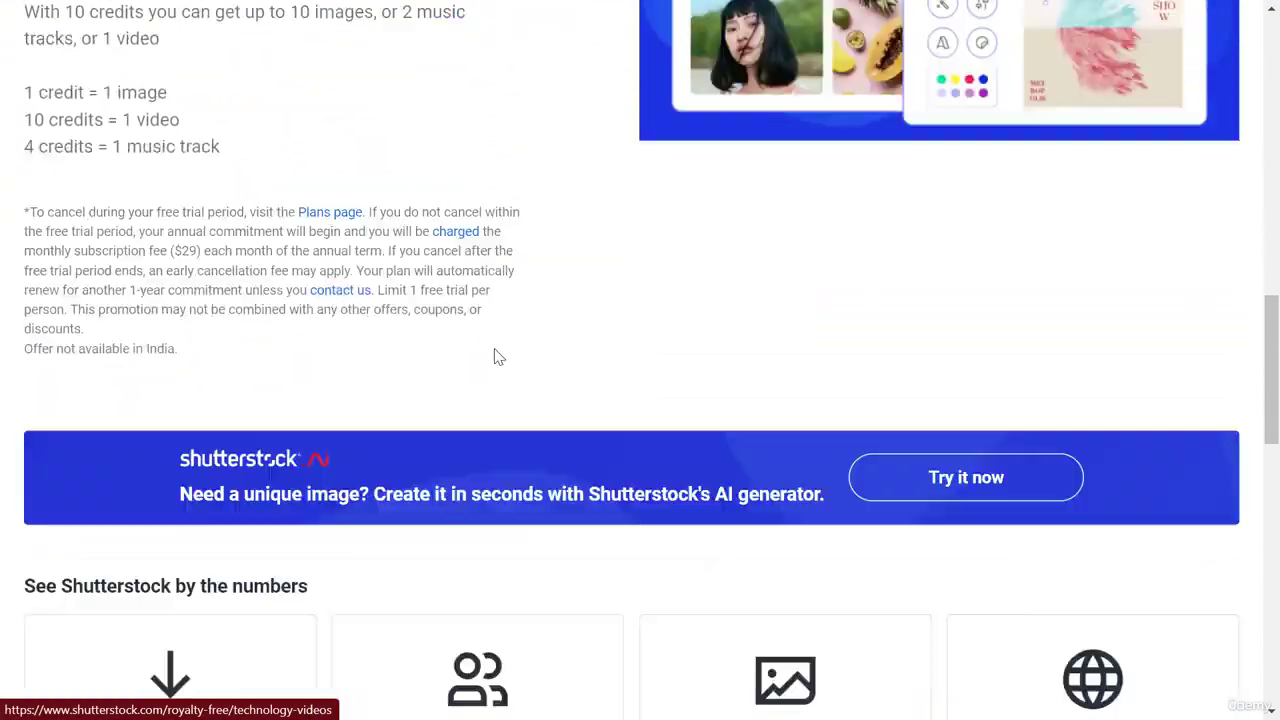
scroll(495, 357, "down", 5)
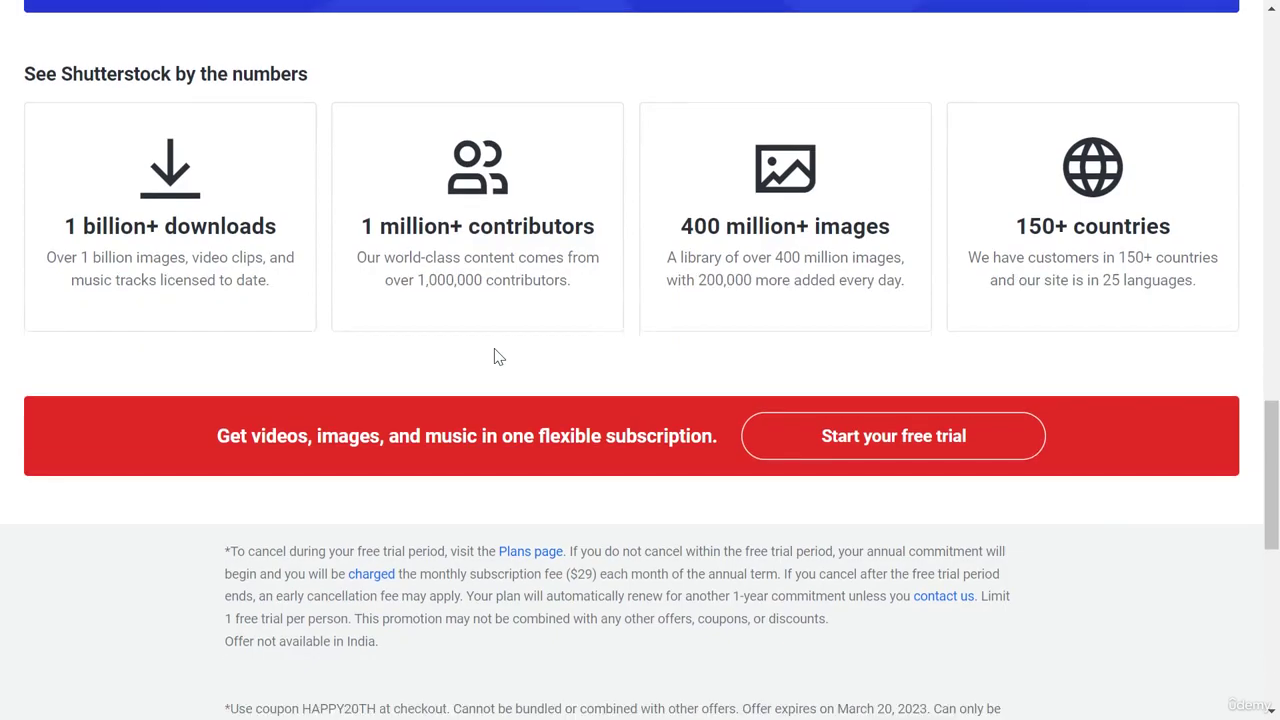
scroll(498, 357, "down", 5)
scroll(498, 357, "up", 14)
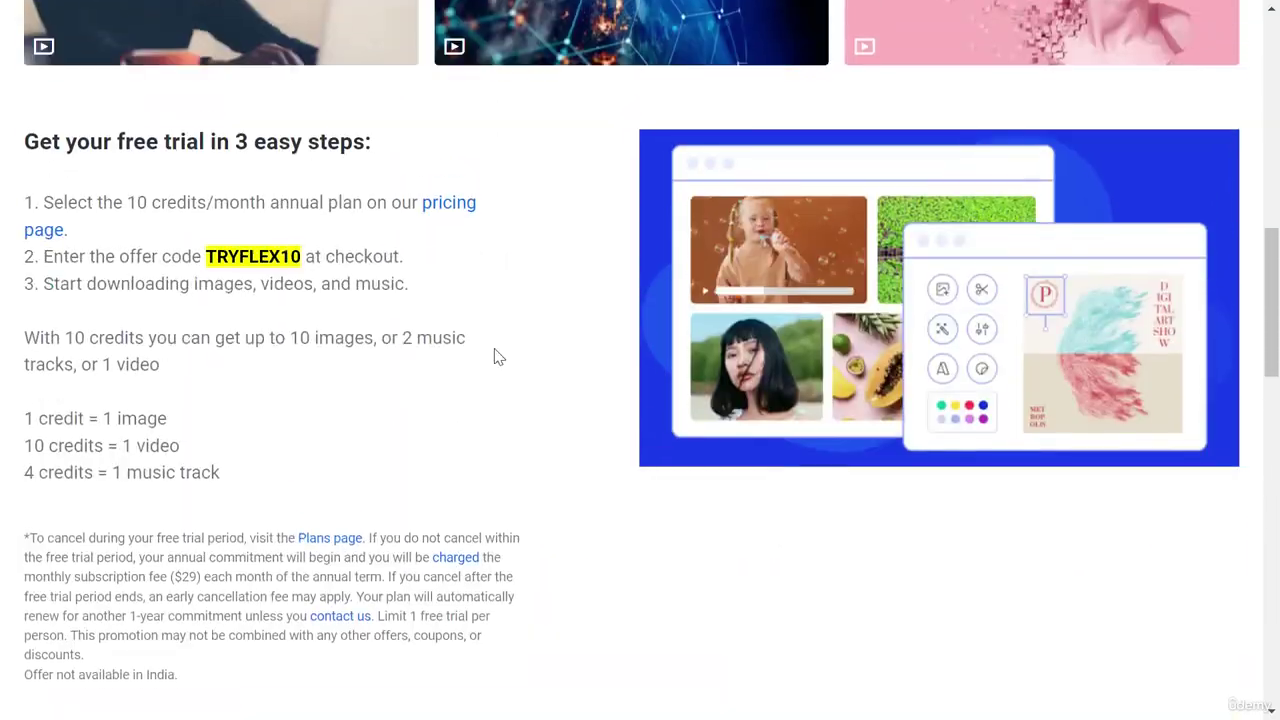
scroll(498, 357, "up", 8)
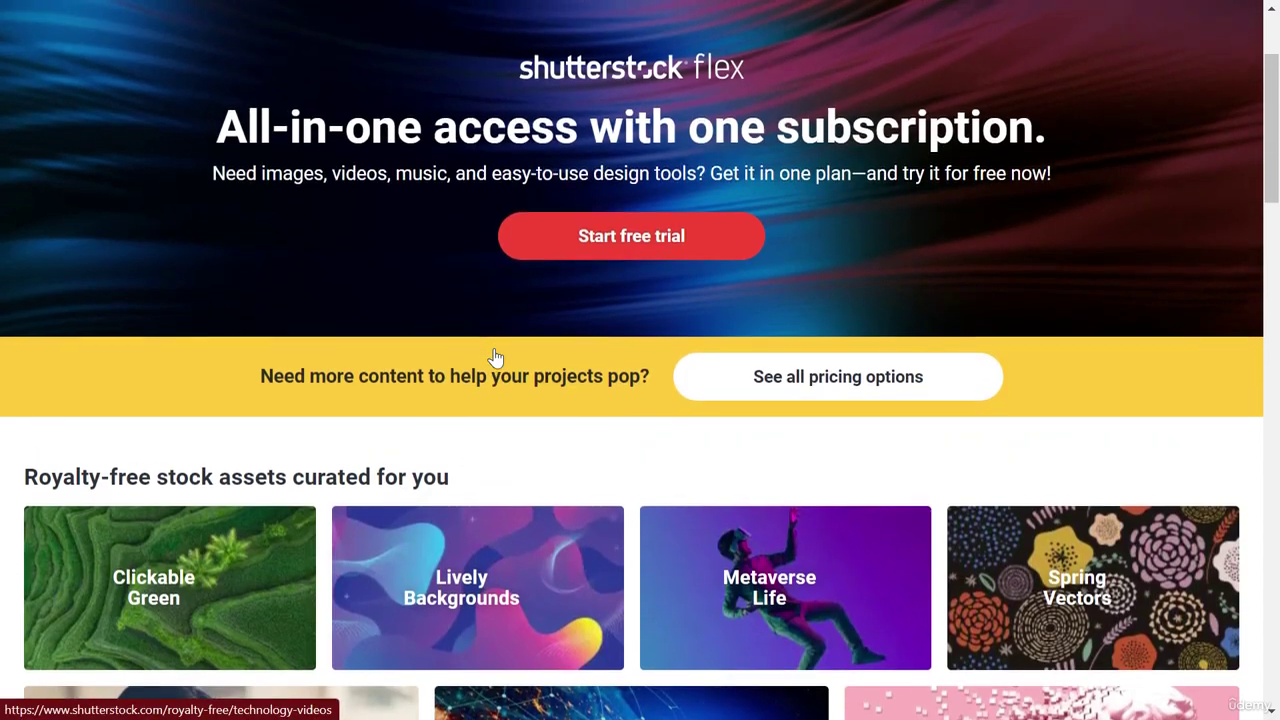
scroll(494, 357, "down", 3)
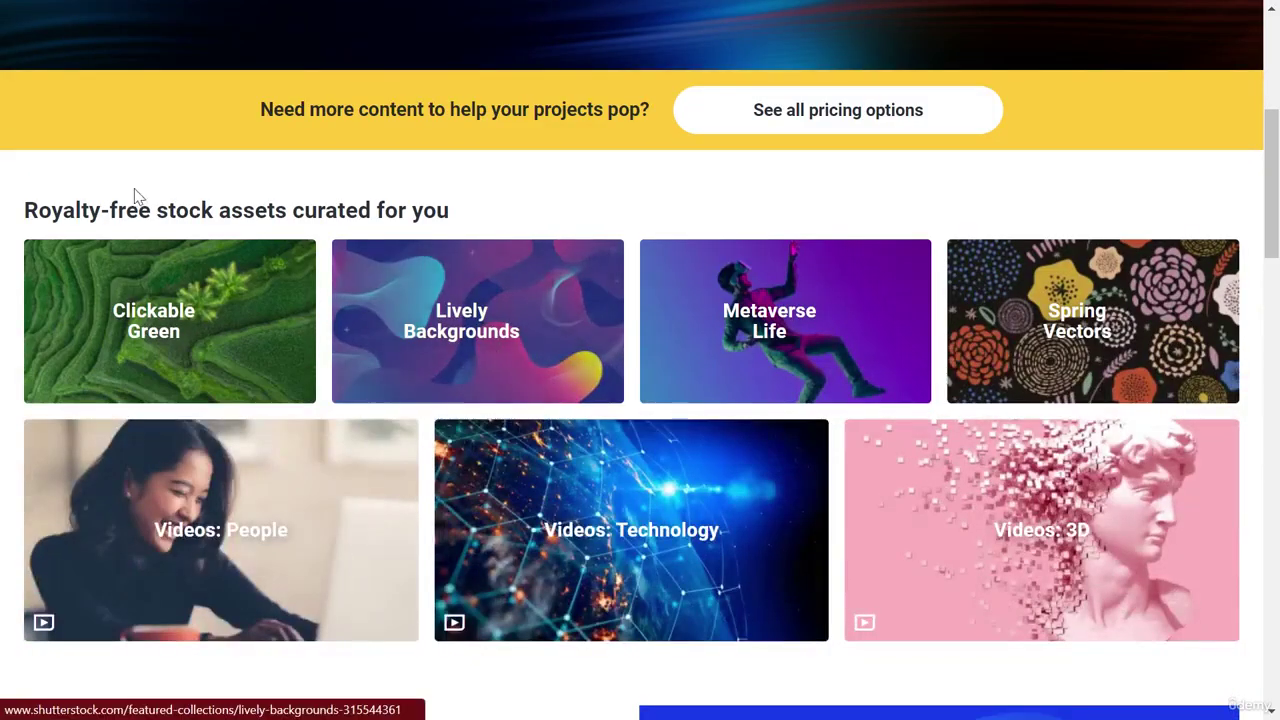
triple_click(126, 194)
left_click(126, 194)
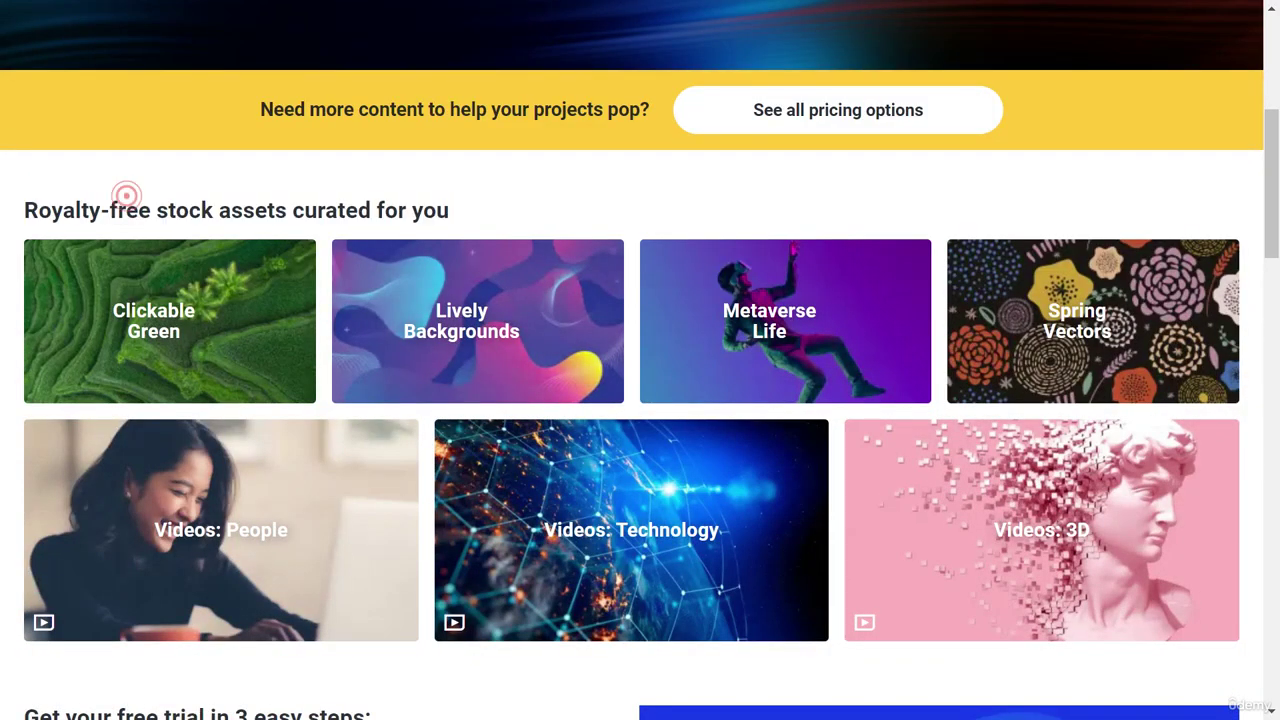
scroll(126, 194, "up", 5)
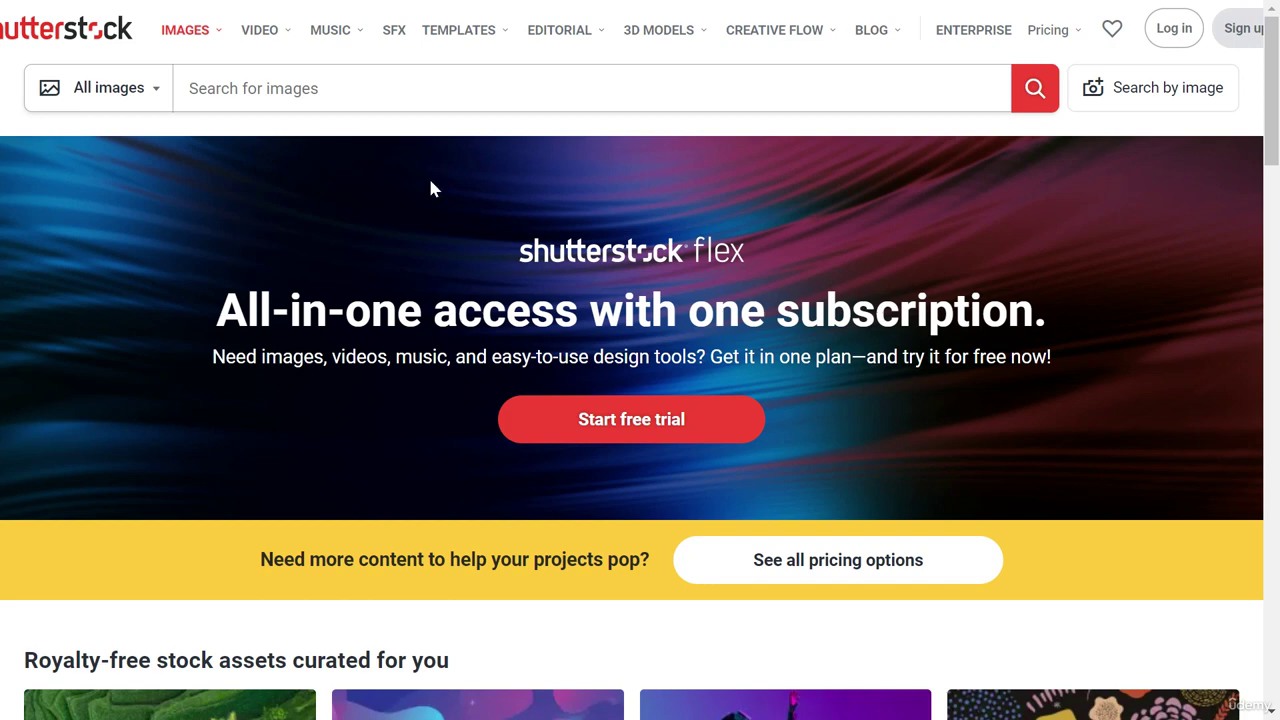
Step: Switch to the Adobe Stock site and look over its curated asset collections
key("ctrl+Tab")
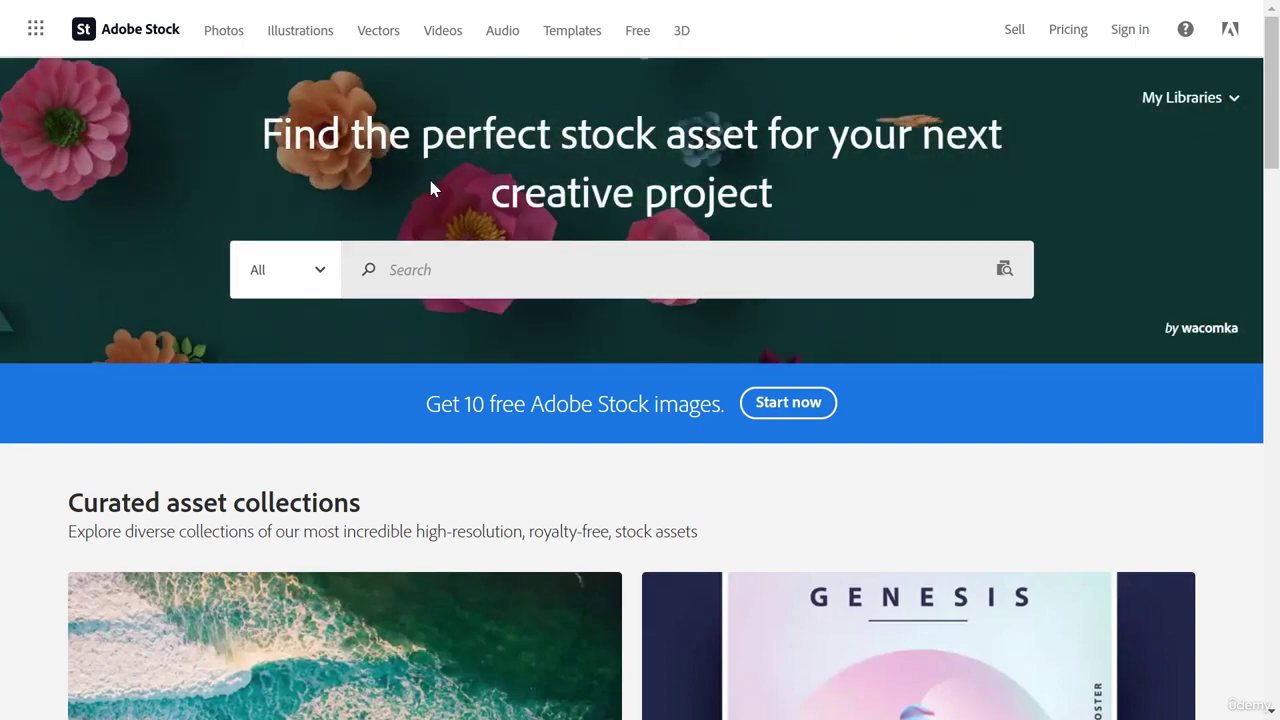
scroll(431, 185, "down", 7)
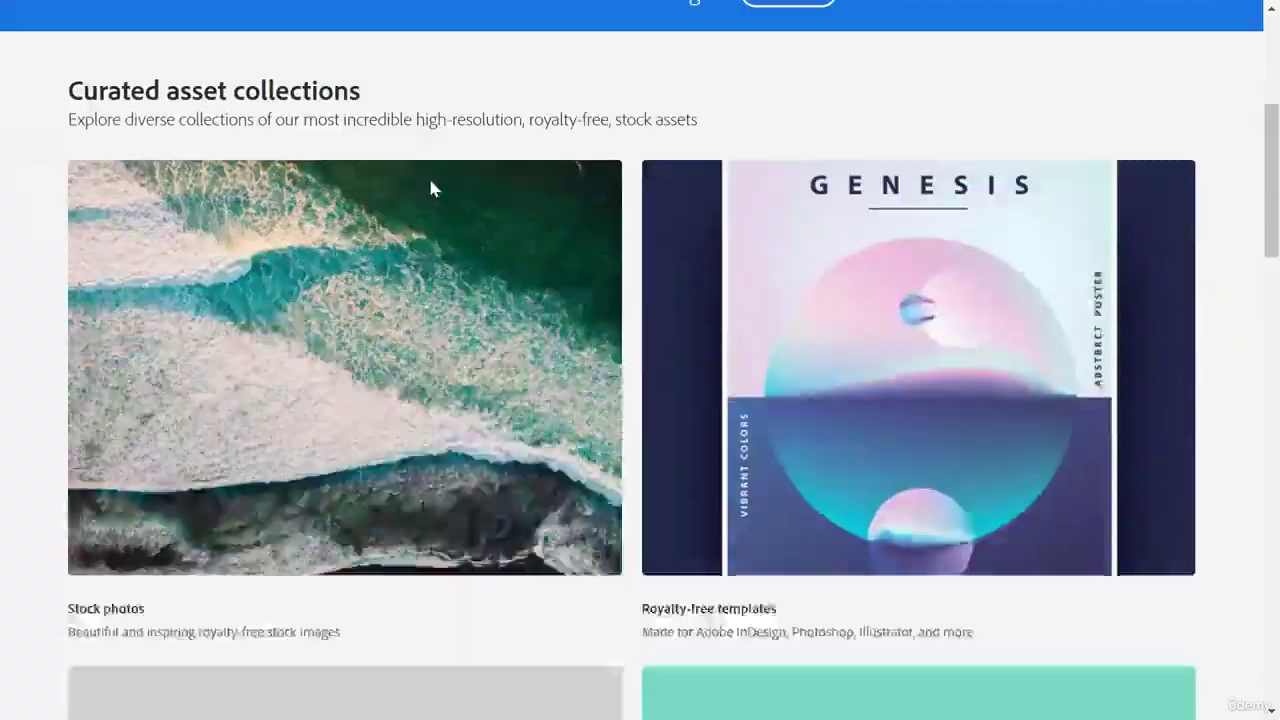
scroll(431, 188, "down", 2)
scroll(431, 188, "up", 5)
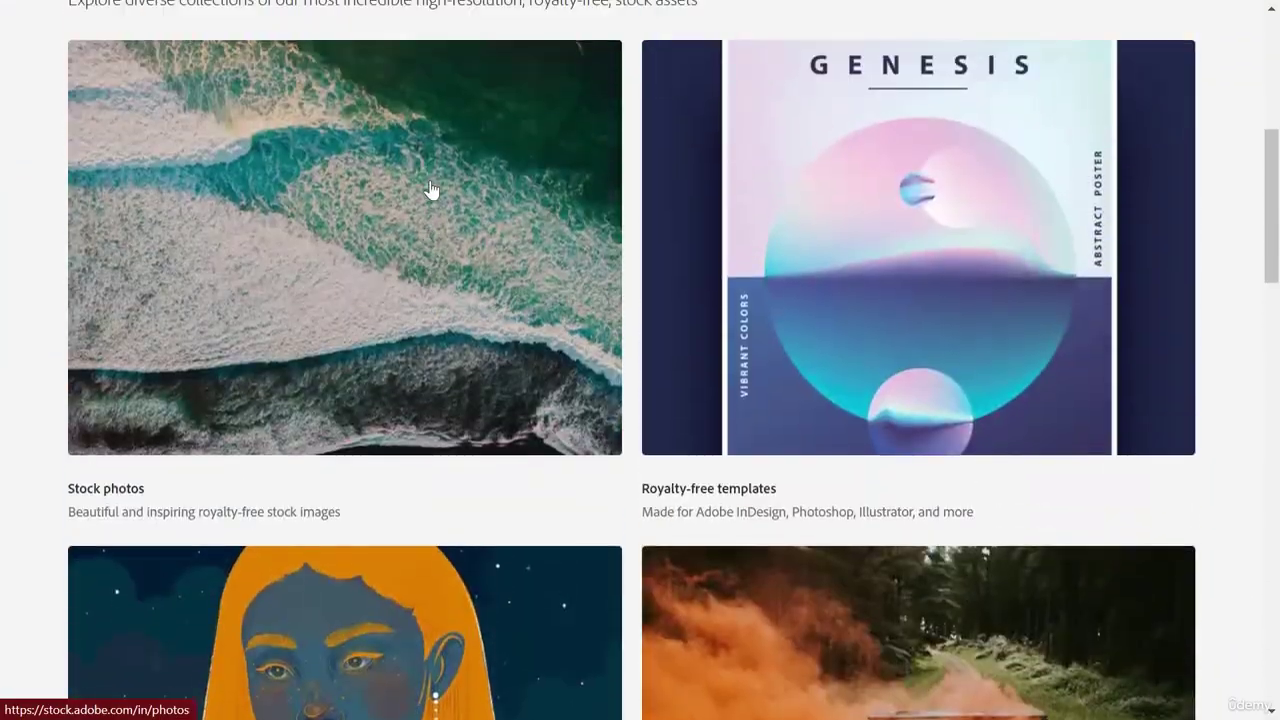
scroll(431, 188, "up", 5)
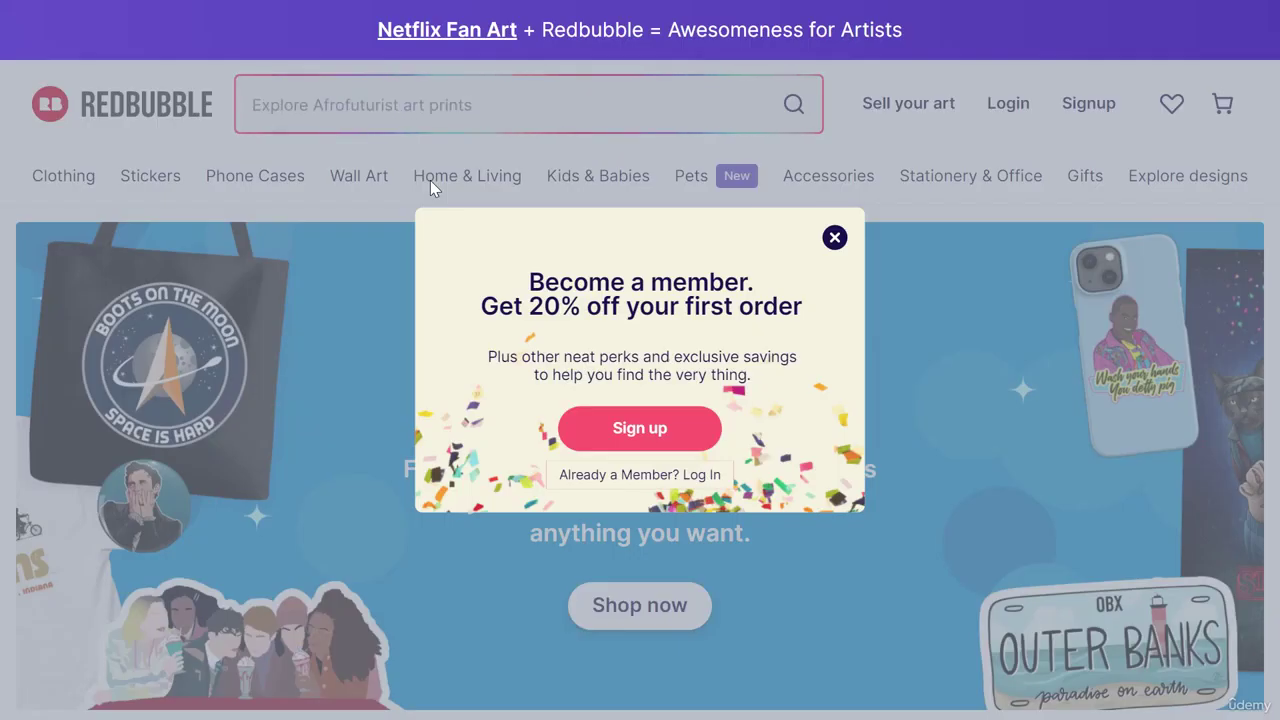
Step: Dismiss the membership offer on Redbubble and look over the home page's product ranges, such as clothing, T-shirts, pillows and stickers
left_click(836, 240)
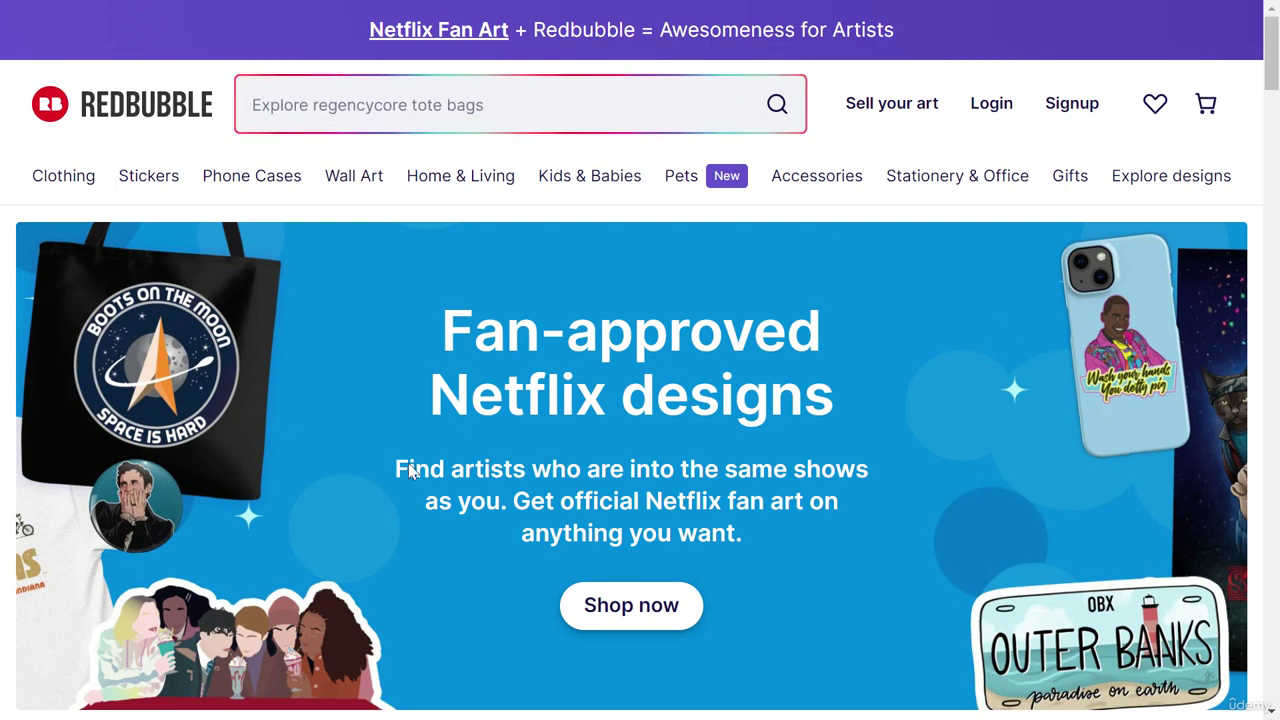
scroll(391, 456, "down", 5)
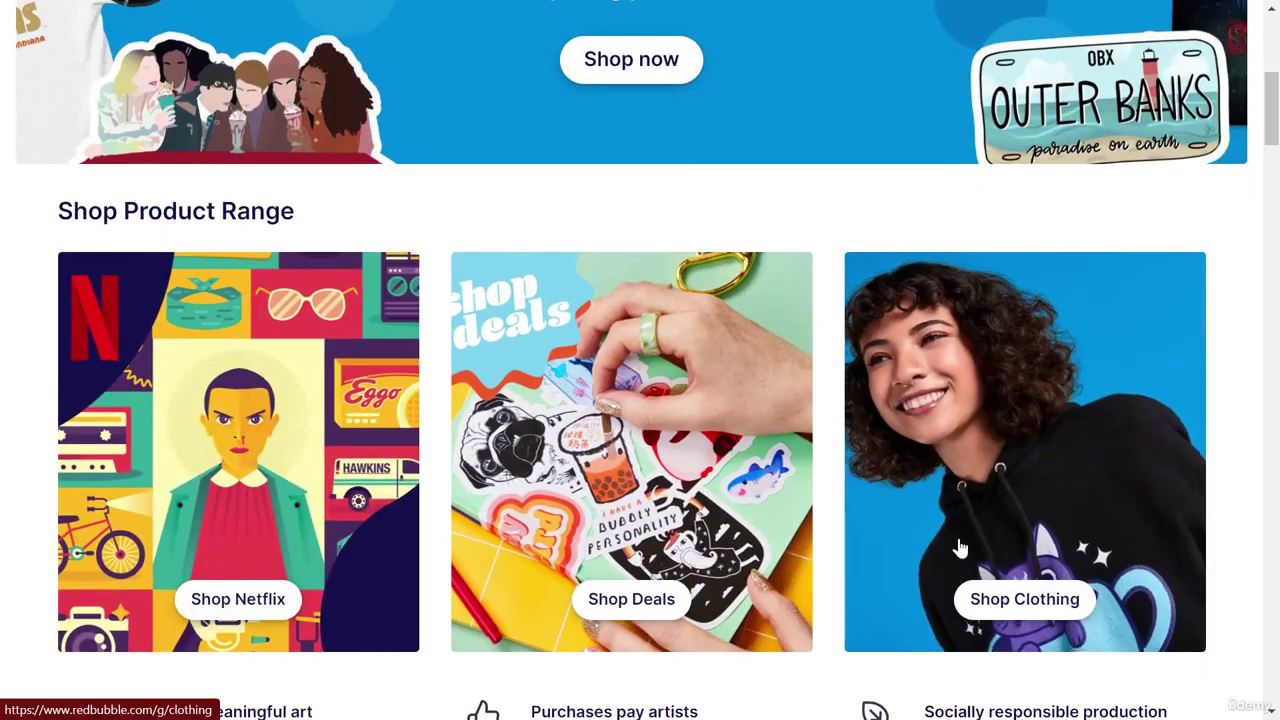
scroll(199, 604, "down", 2)
scroll(199, 604, "down", 5)
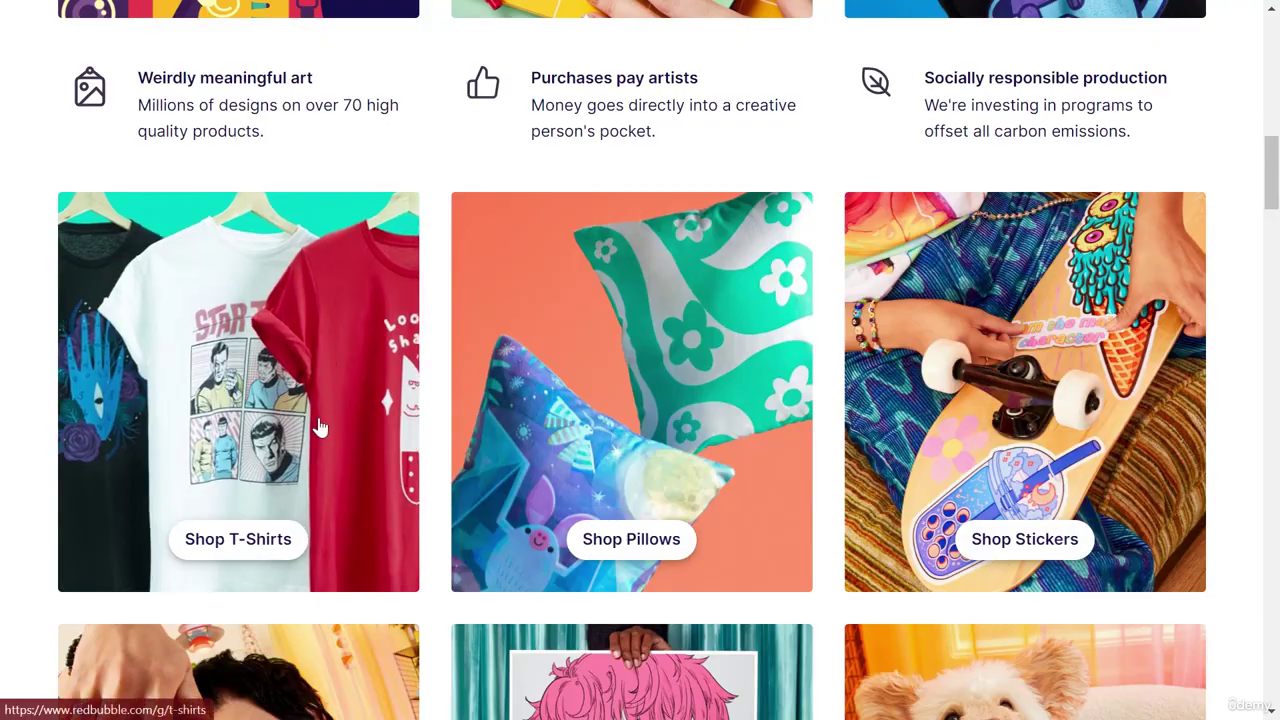
scroll(320, 428, "down", 2)
scroll(320, 428, "up", 10)
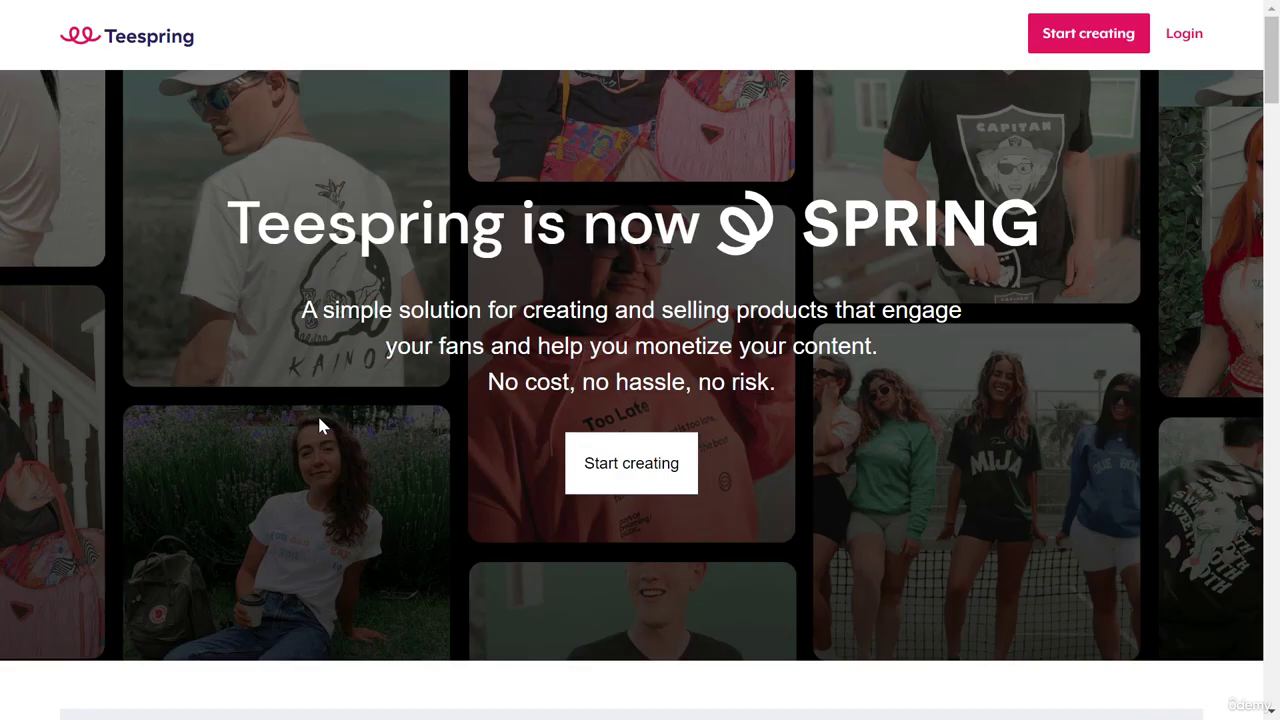
Step: Examine Teespring's home page, including its recommended products, staff picks, athletics range and trending items
scroll(320, 427, "down", 5)
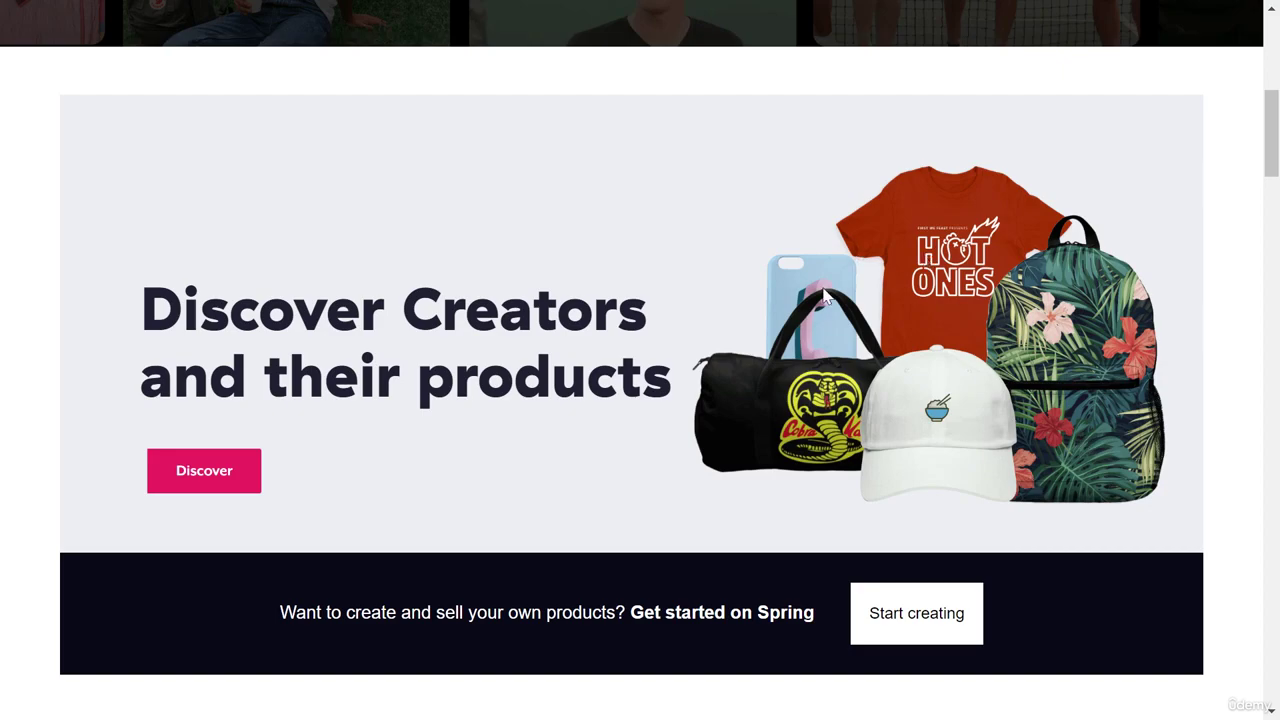
scroll(1035, 390, "down", 4)
scroll(1100, 380, "down", 2)
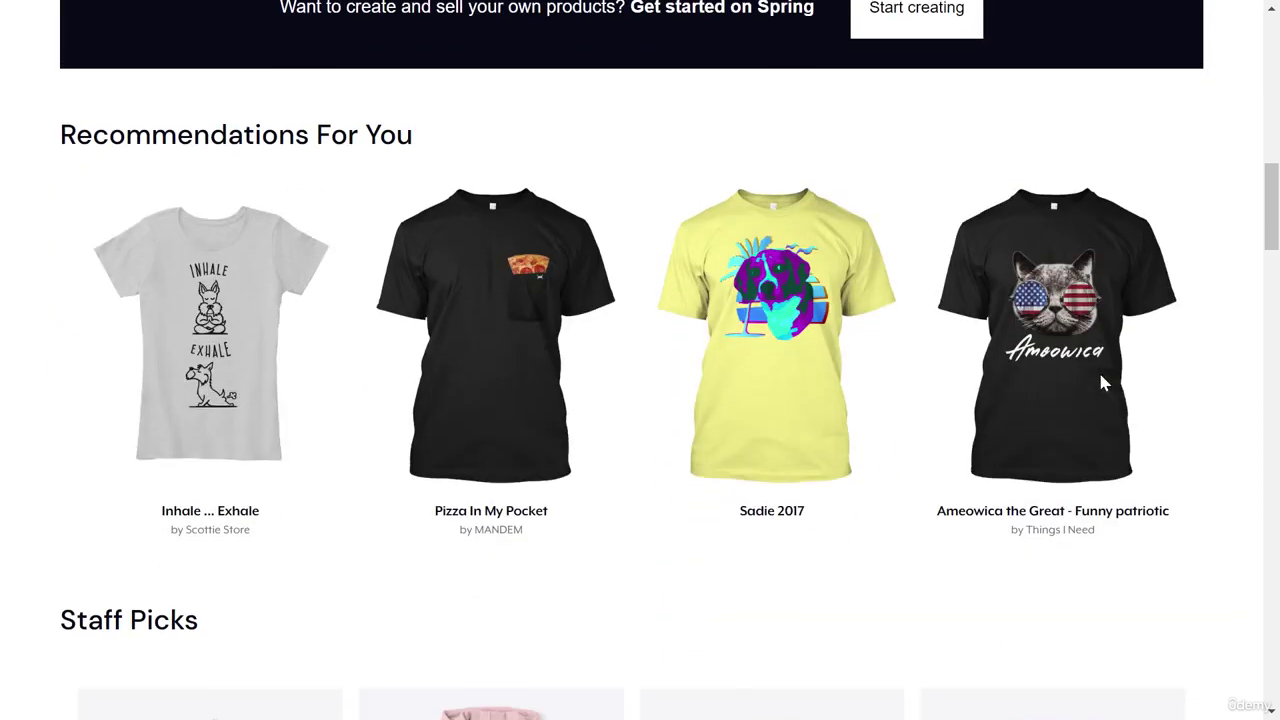
scroll(551, 277, "down", 5)
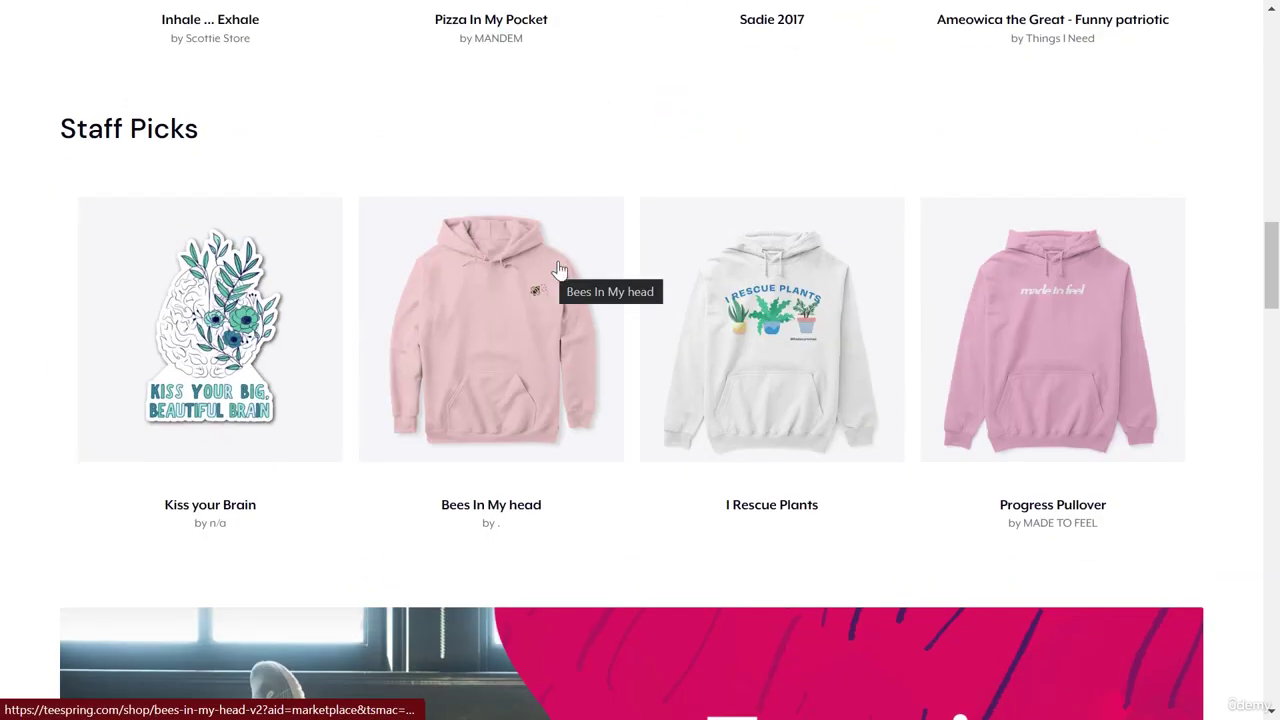
scroll(140, 306, "down", 3)
scroll(143, 306, "down", 2)
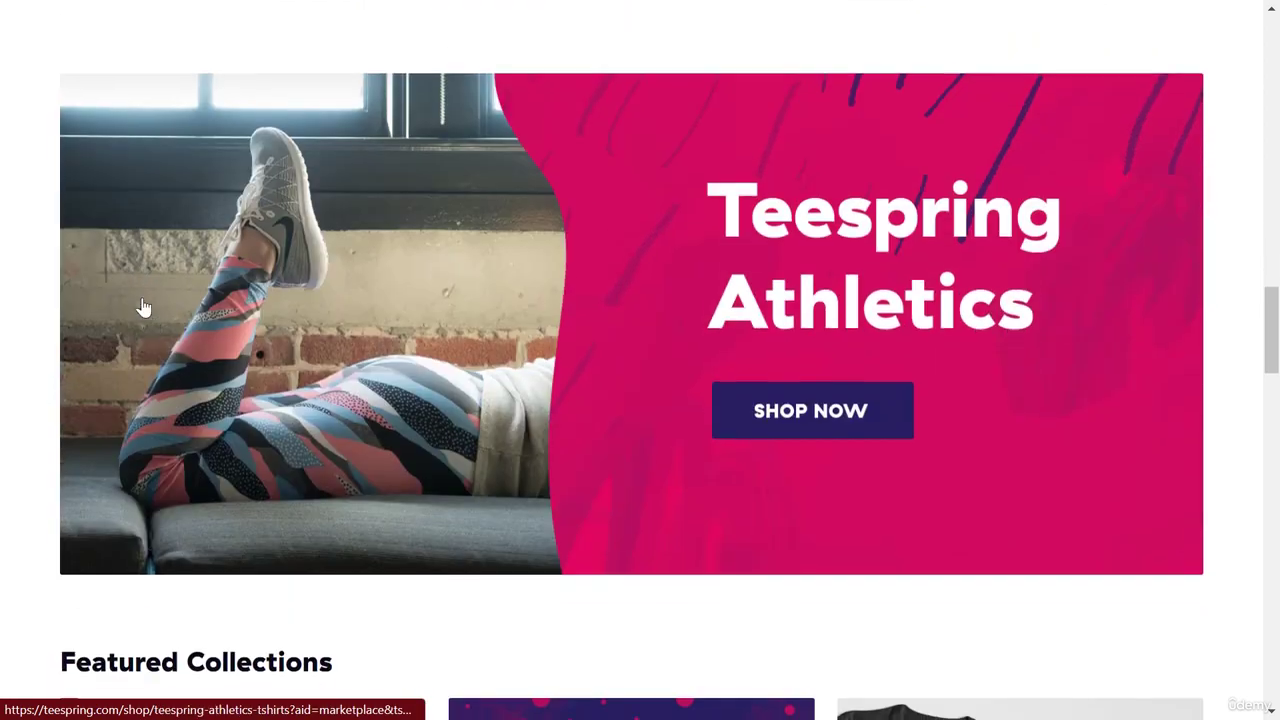
scroll(400, 446, "down", 5)
scroll(400, 447, "down", 5)
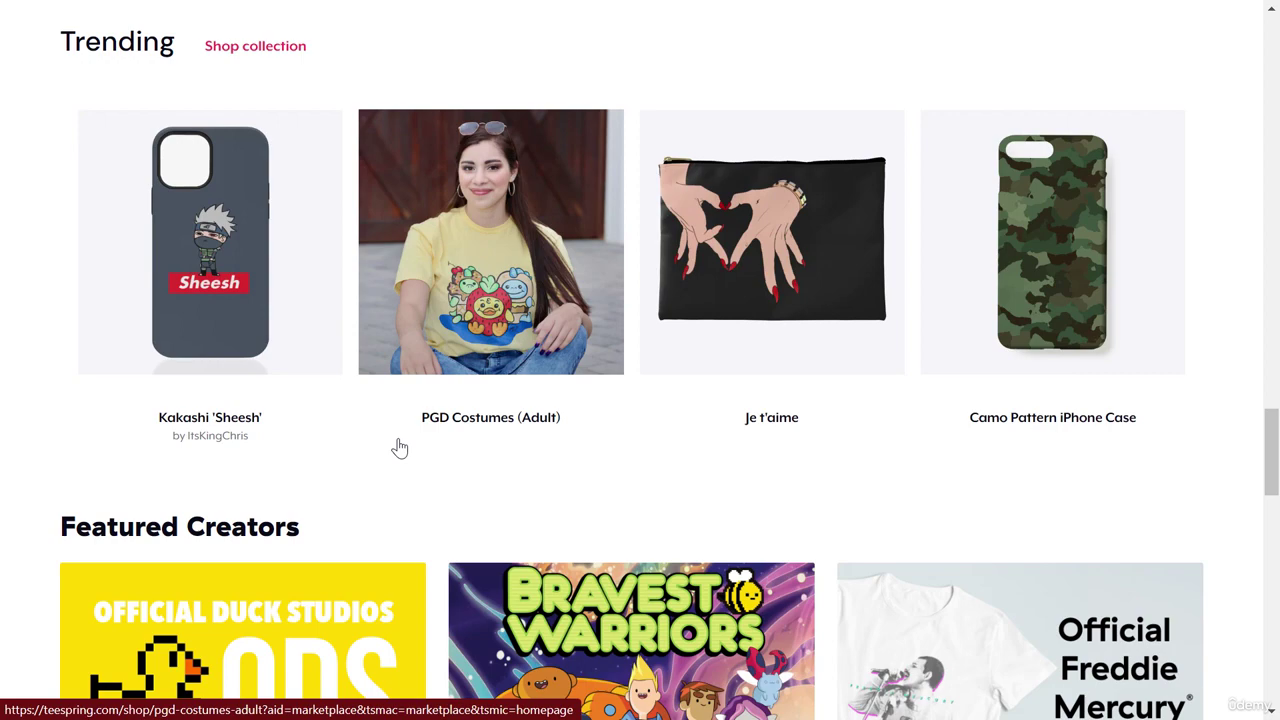
scroll(398, 447, "up", 15)
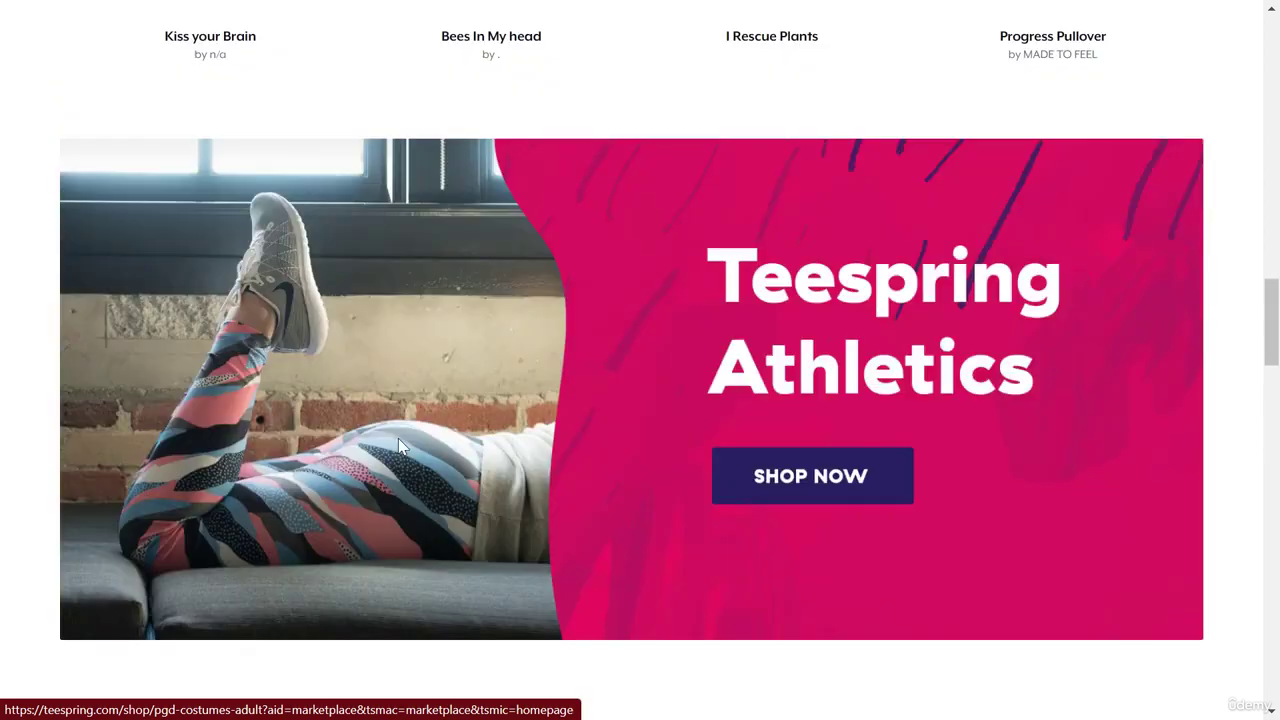
scroll(398, 447, "up", 3)
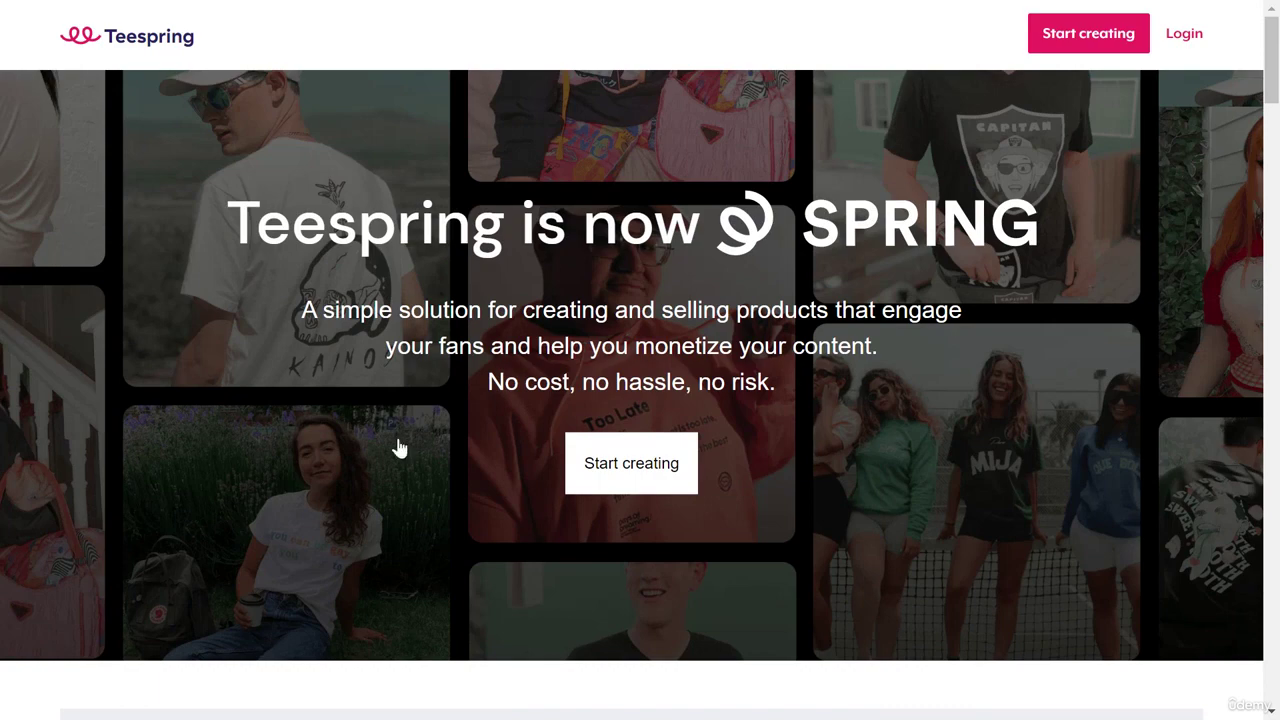
Step: Switch to the Etsy site and examine its product categories, popular gifts and gift categories
key("ctrl+Tab")
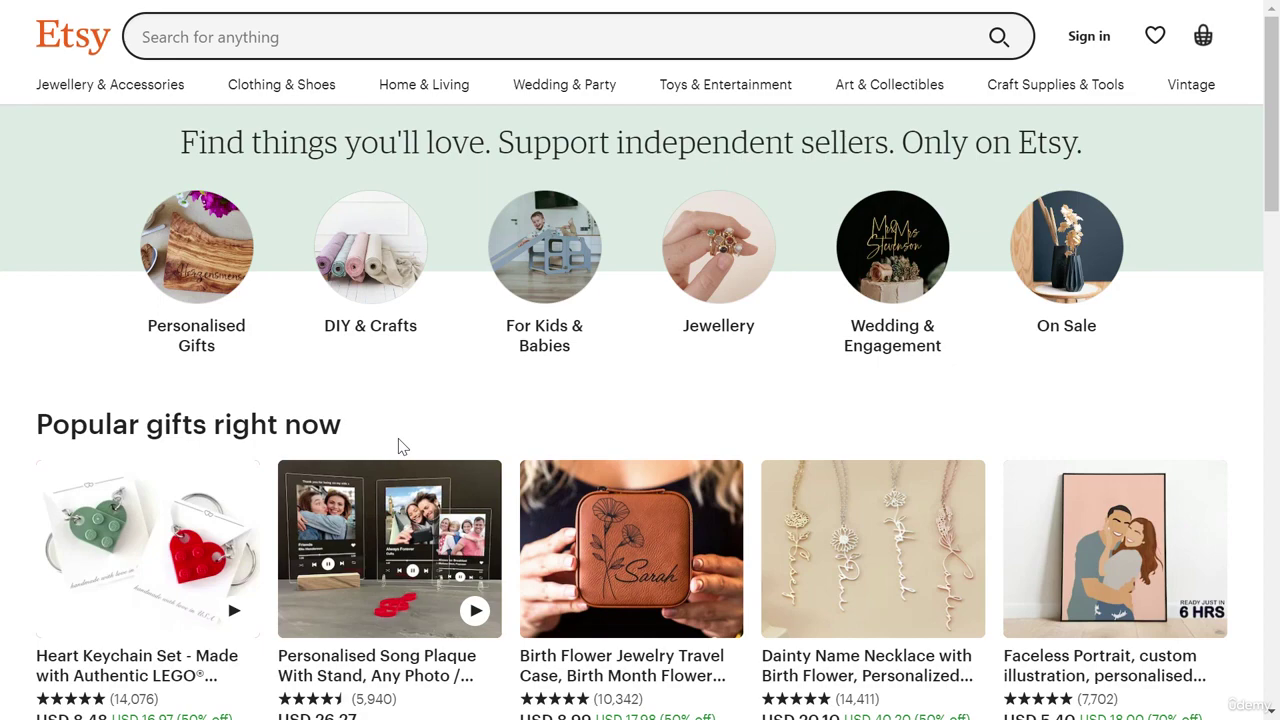
scroll(398, 447, "down", 4)
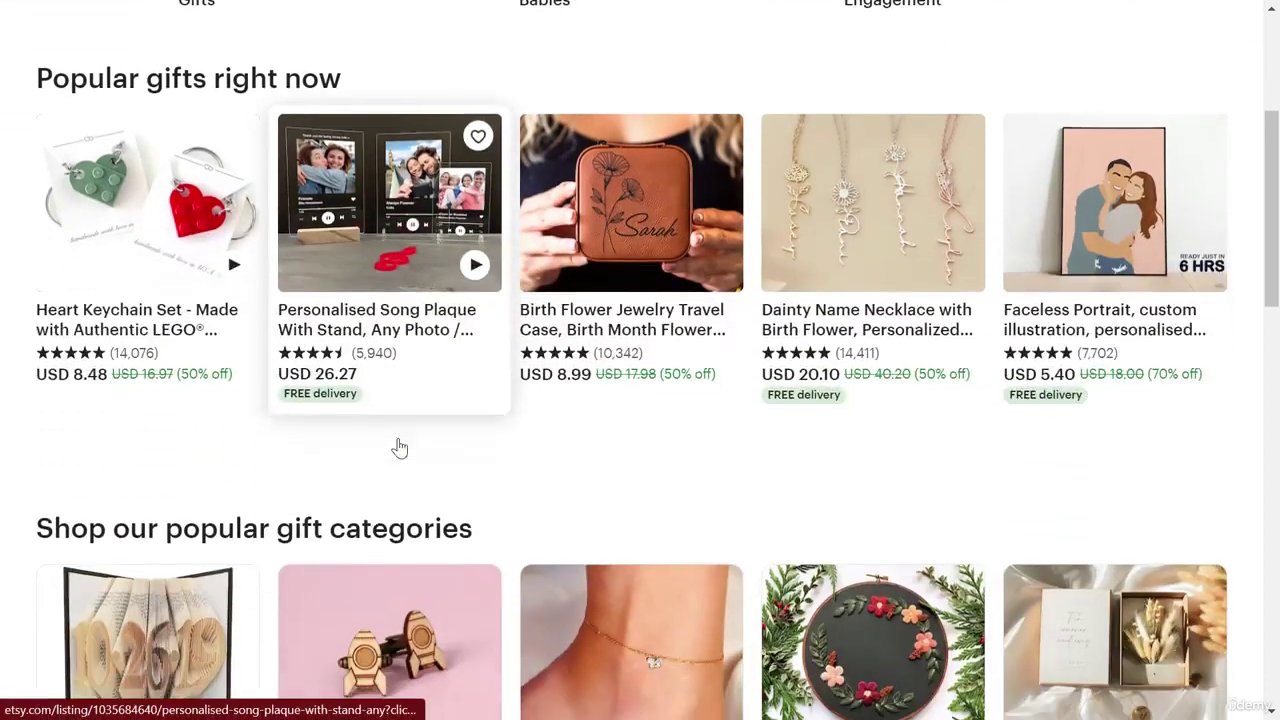
scroll(398, 447, "down", 5)
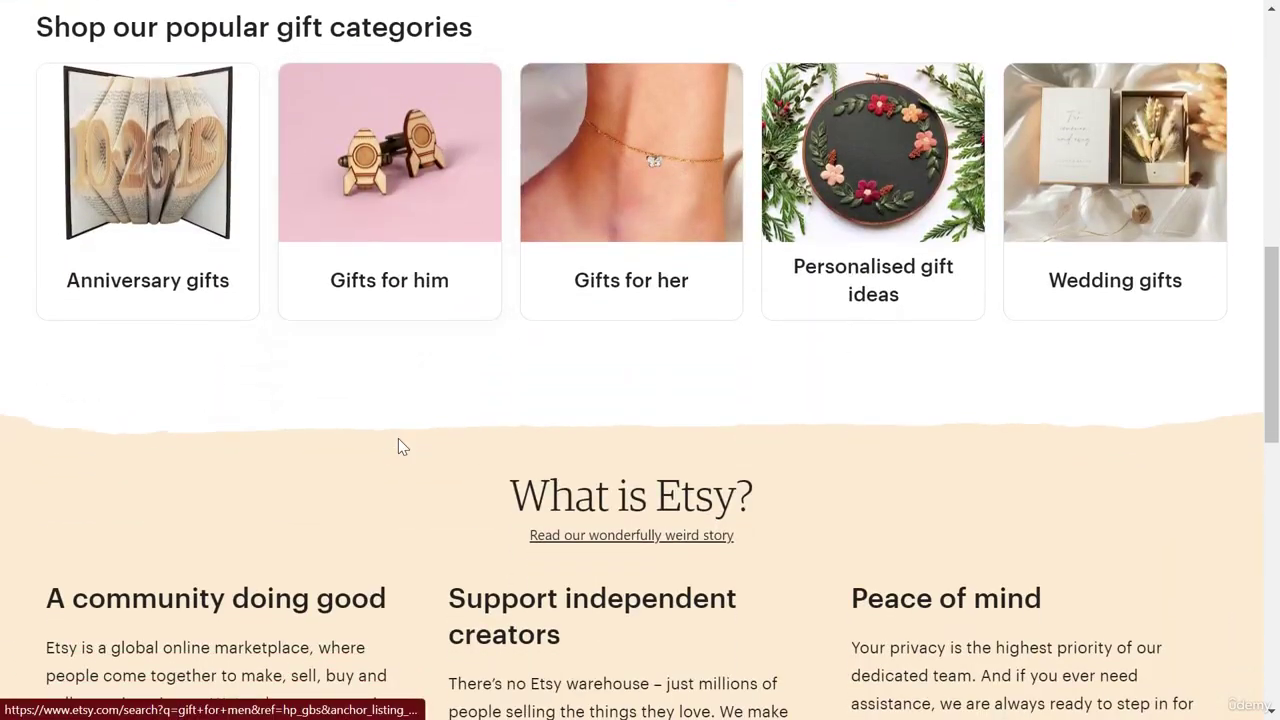
scroll(398, 447, "up", 5)
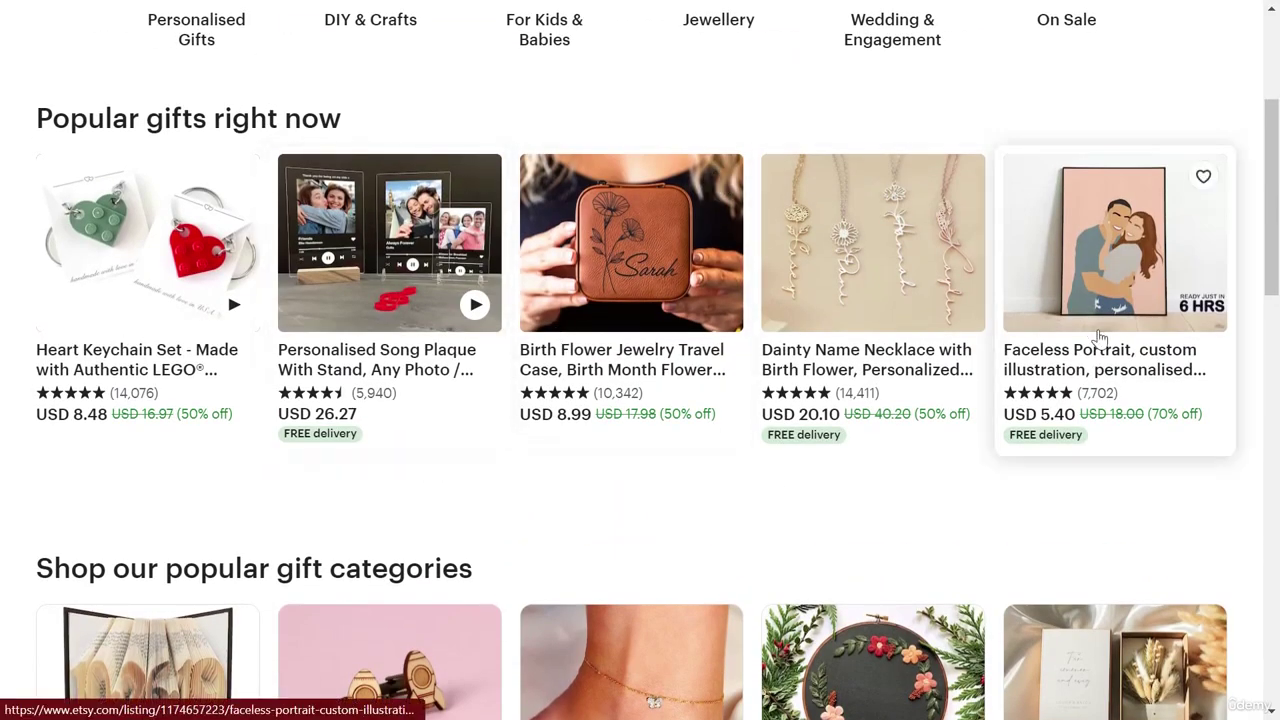
scroll(1094, 258, "up", 2)
scroll(1094, 258, "up", 1)
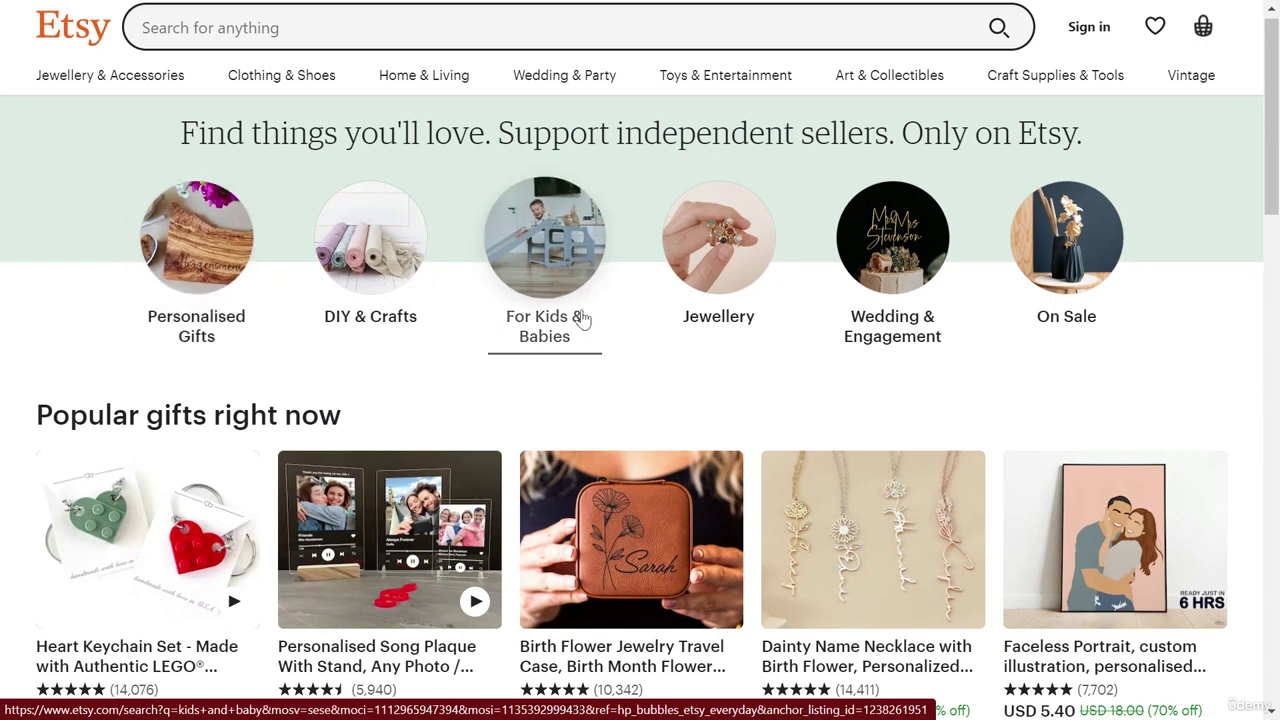
scroll(718, 320, "up", 1)
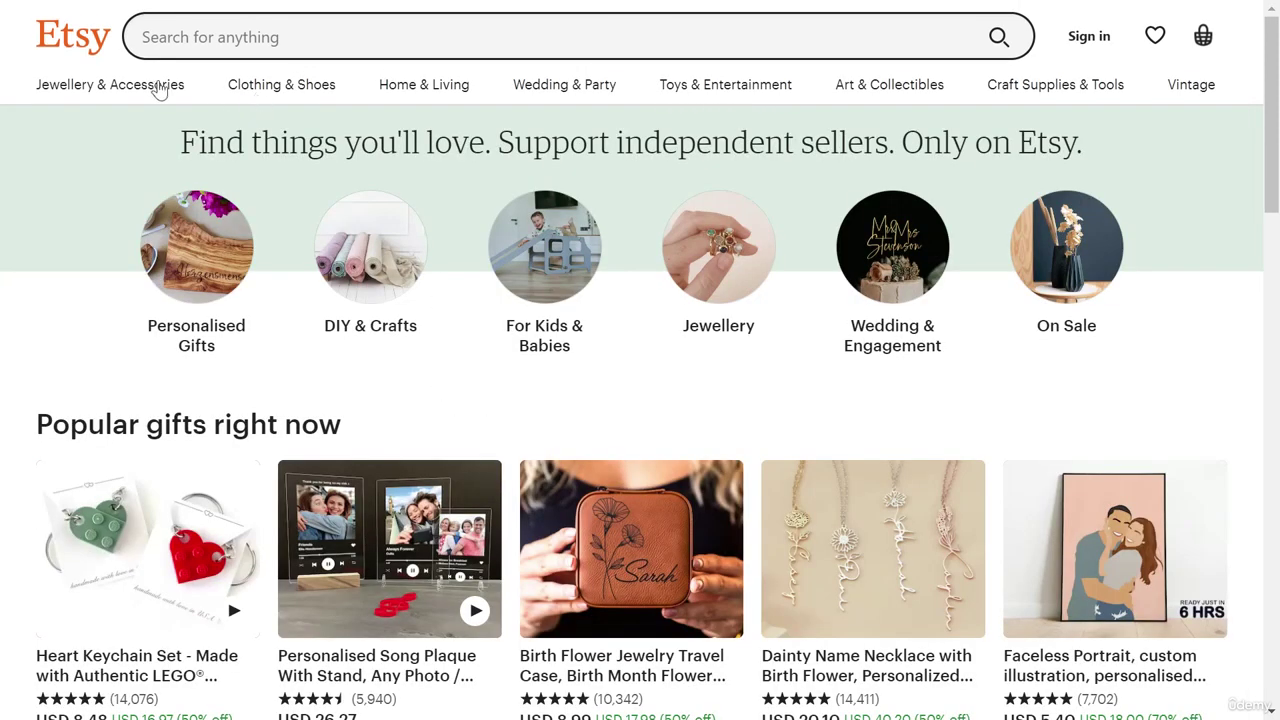
mouse_move(158, 88)
mouse_move(150, 339)
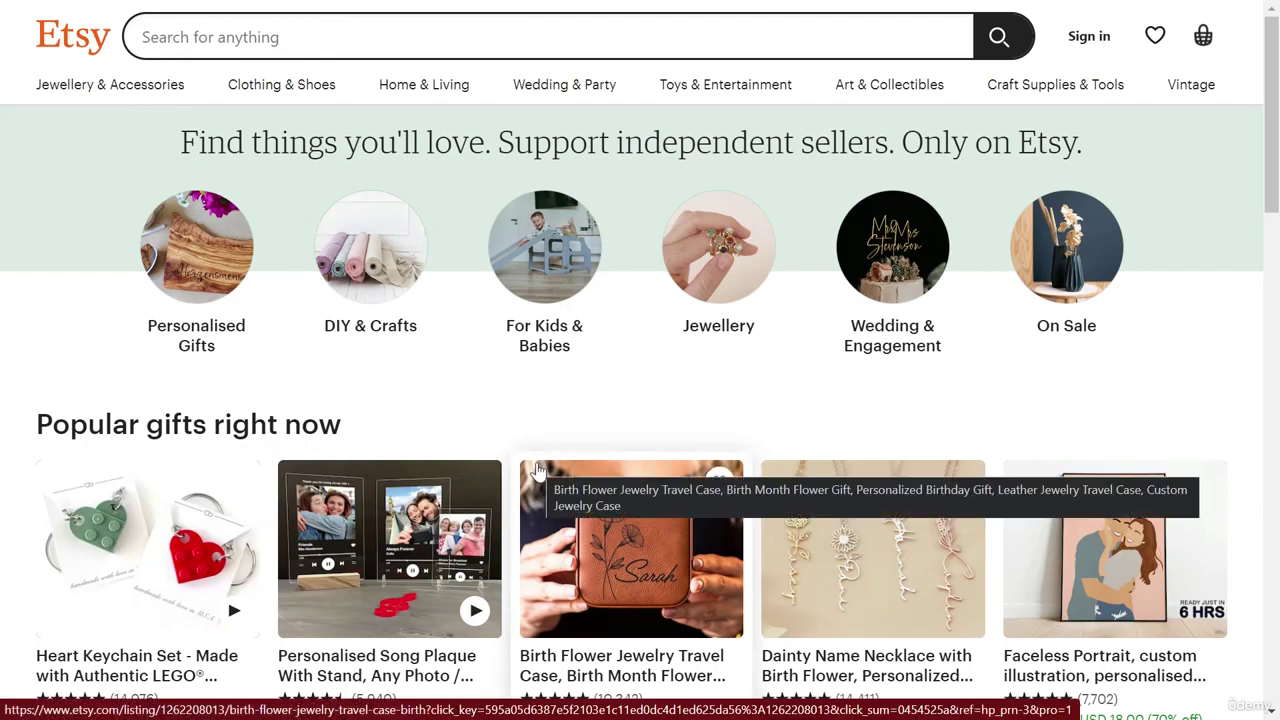
Step: Switch to the OpenSea site and examine its featured drop, trending NFT collections and top collector buys
key("alt+Left")
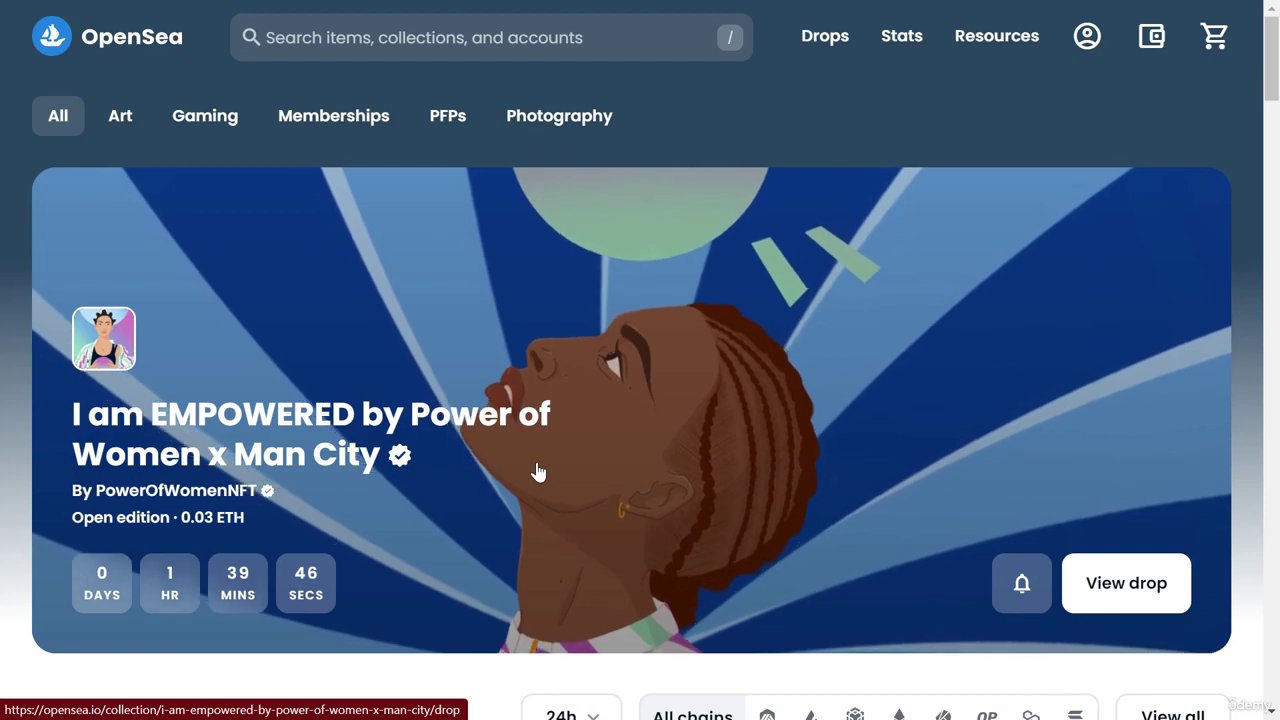
scroll(538, 472, "down", 6)
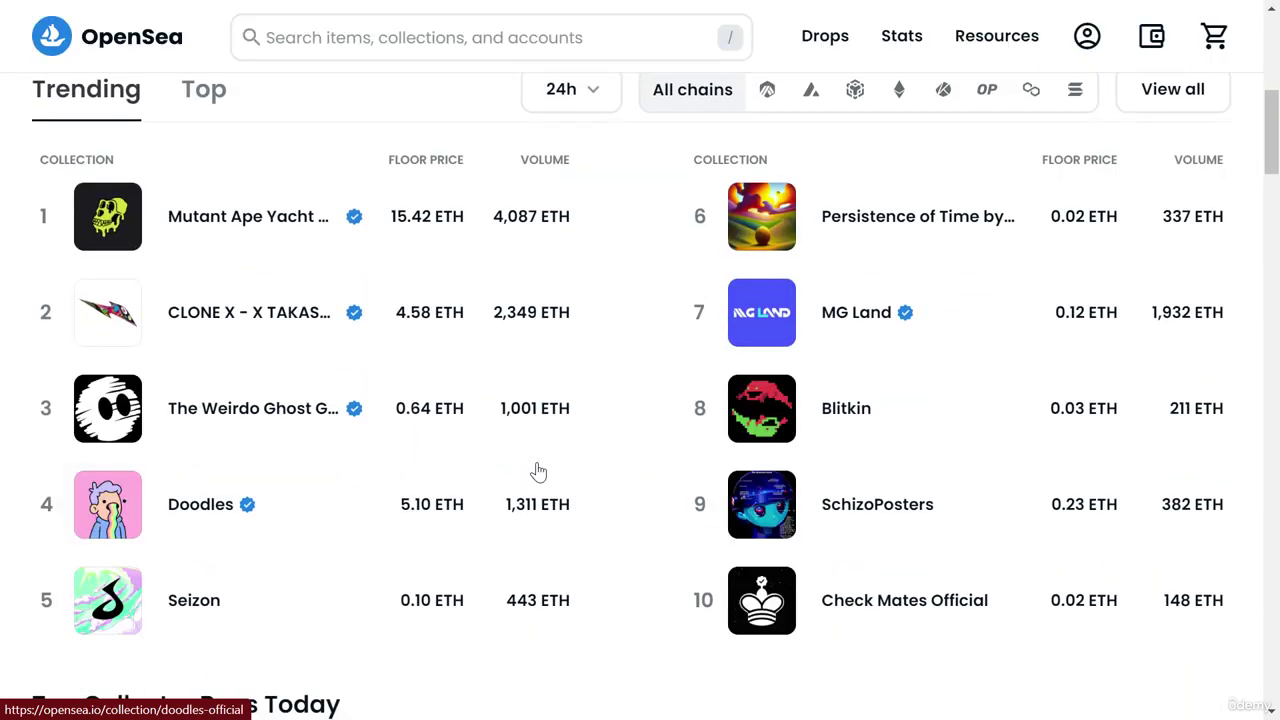
scroll(538, 472, "up", 6)
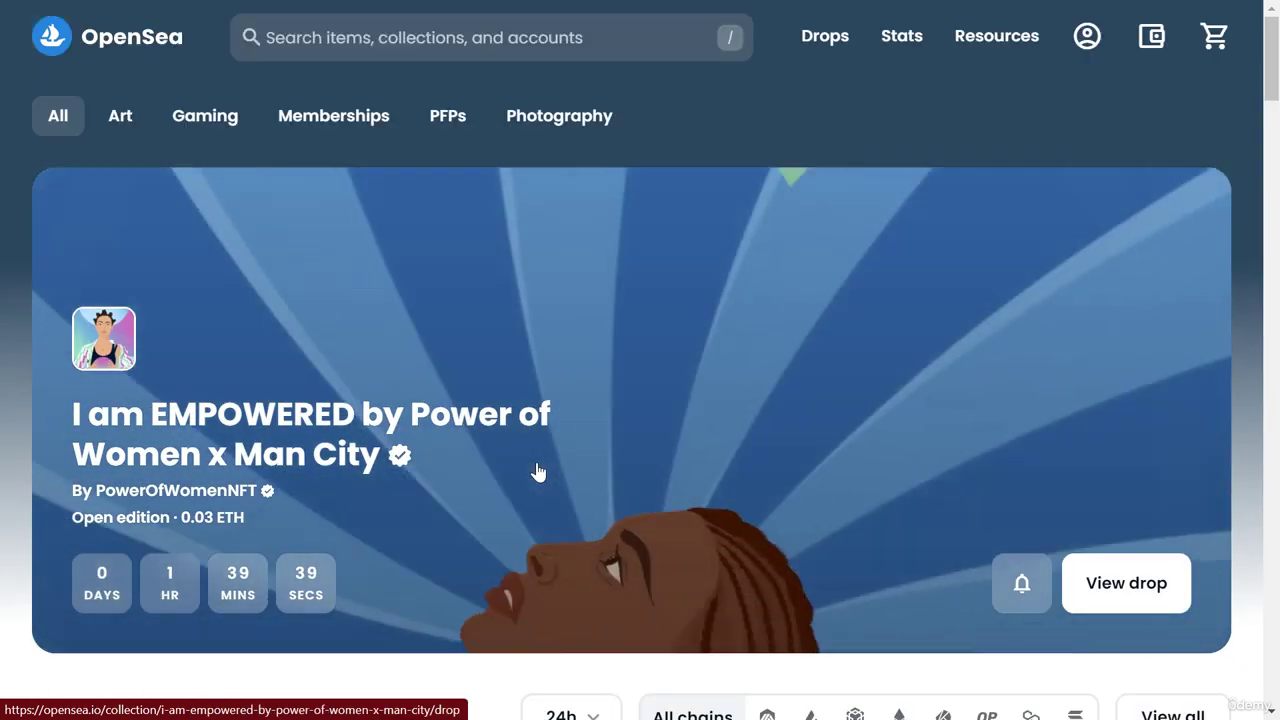
scroll(538, 472, "down", 4)
scroll(538, 472, "down", 4)
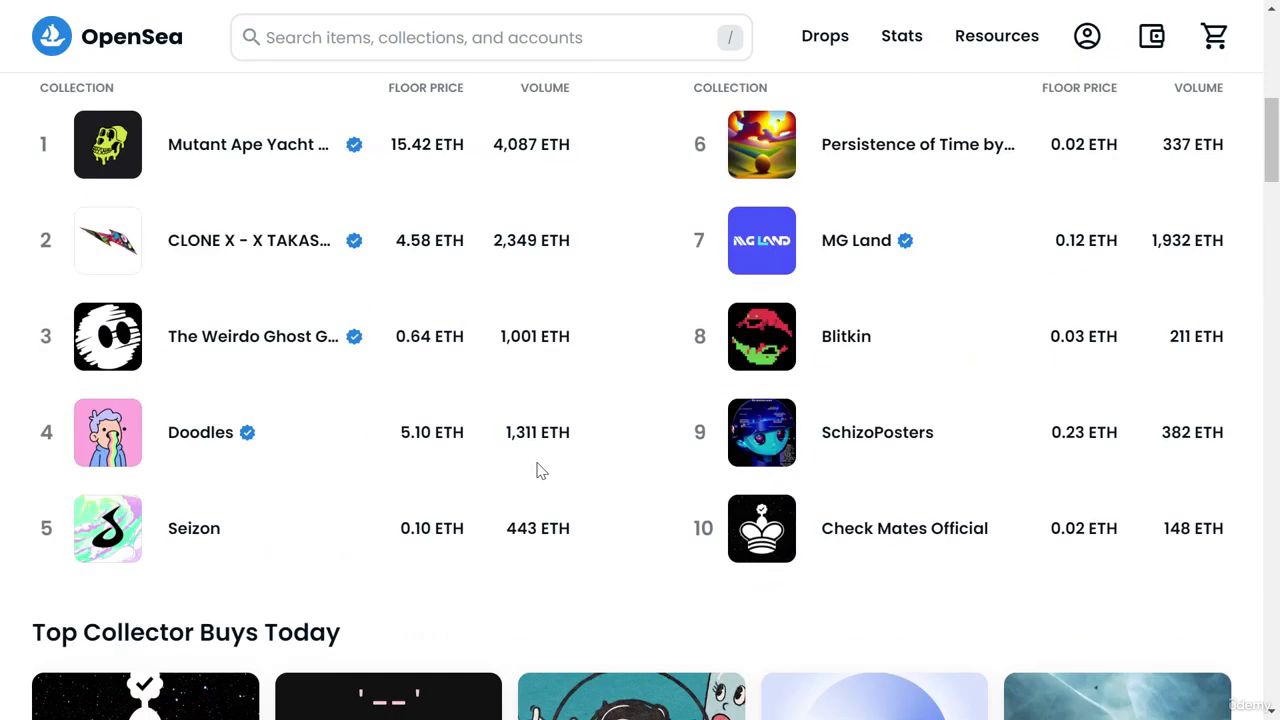
scroll(538, 472, "down", 4)
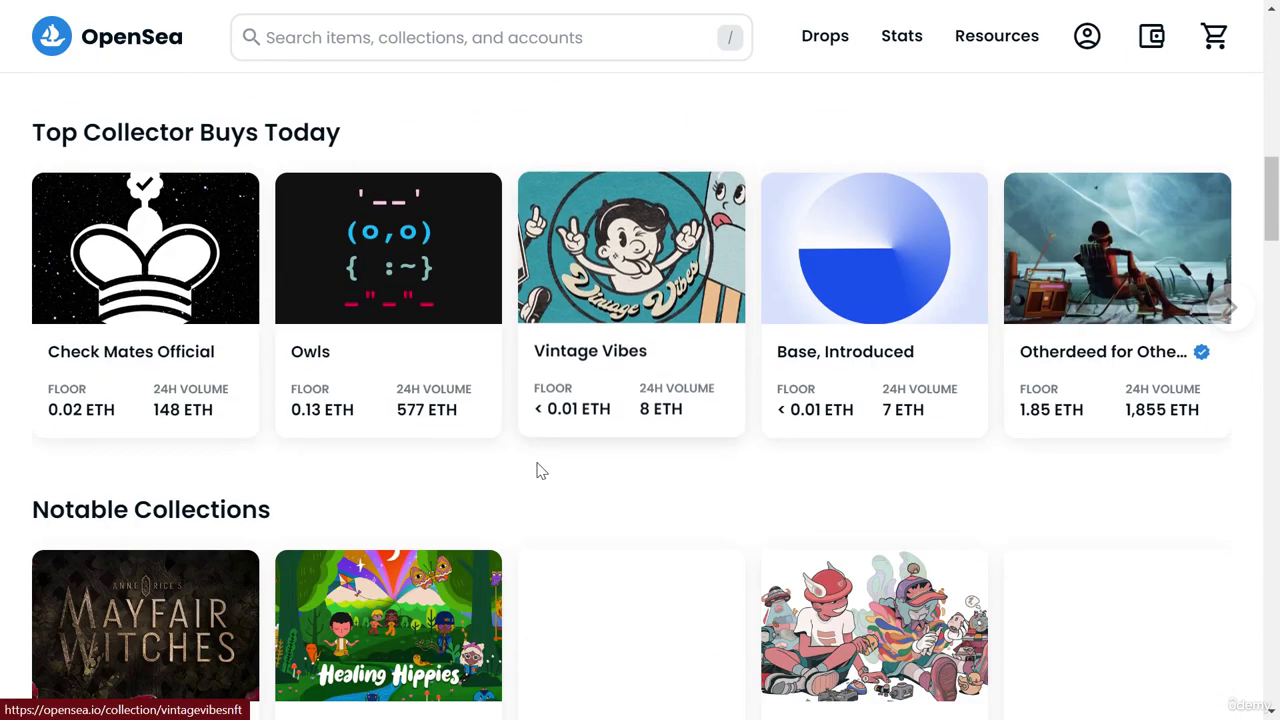